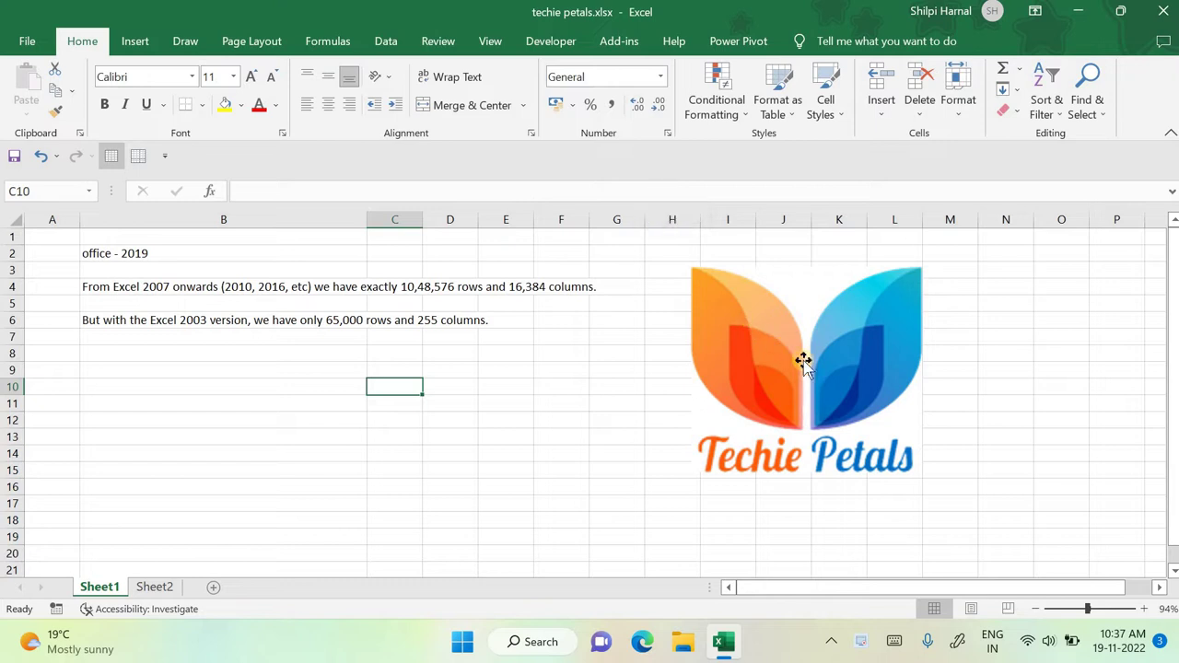
Step: Delete the Techie Petals logo picture from the worksheet
left_click_drag(804, 360, 752, 353)
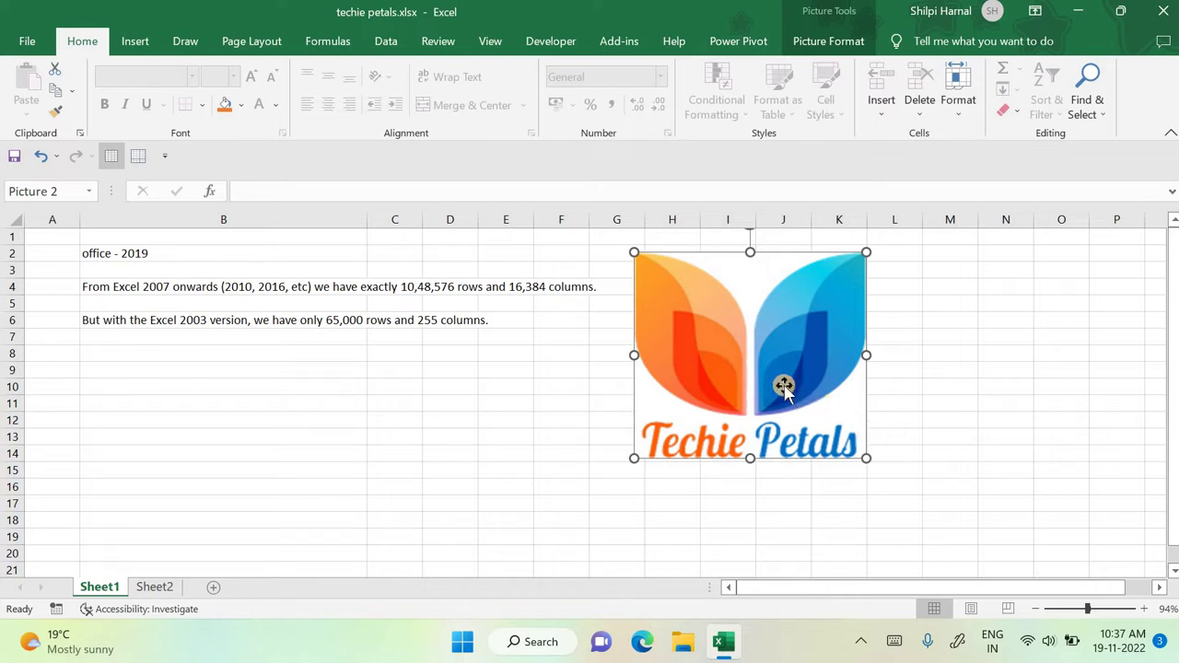
left_click_drag(788, 397, 796, 423)
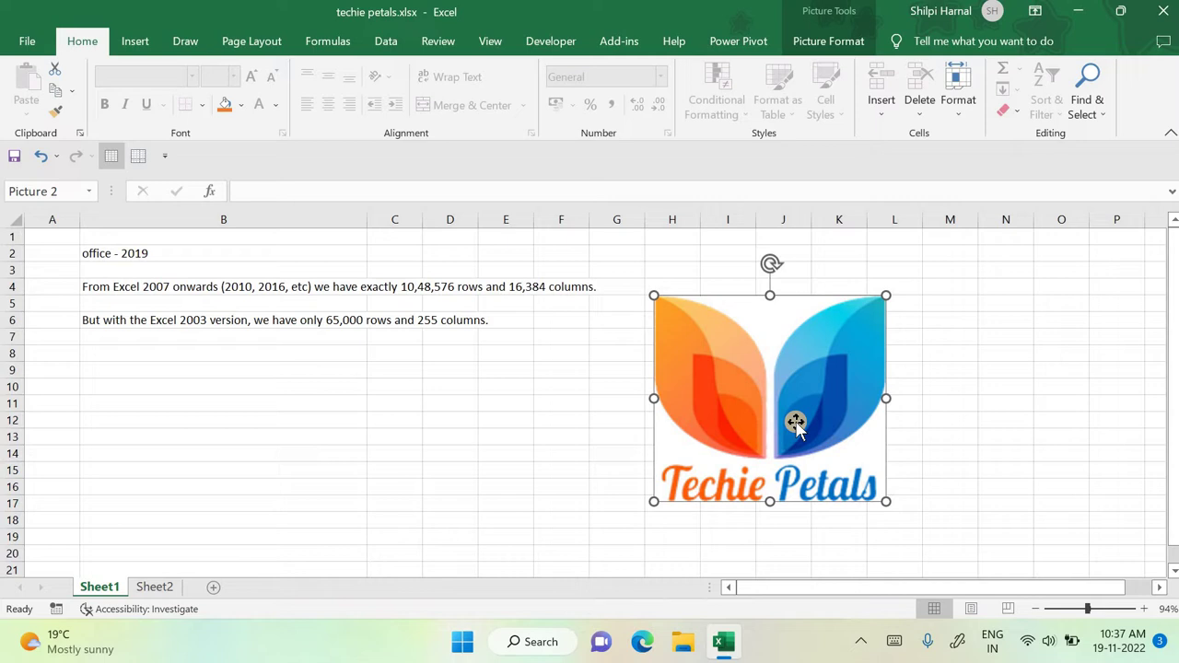
key("Delete")
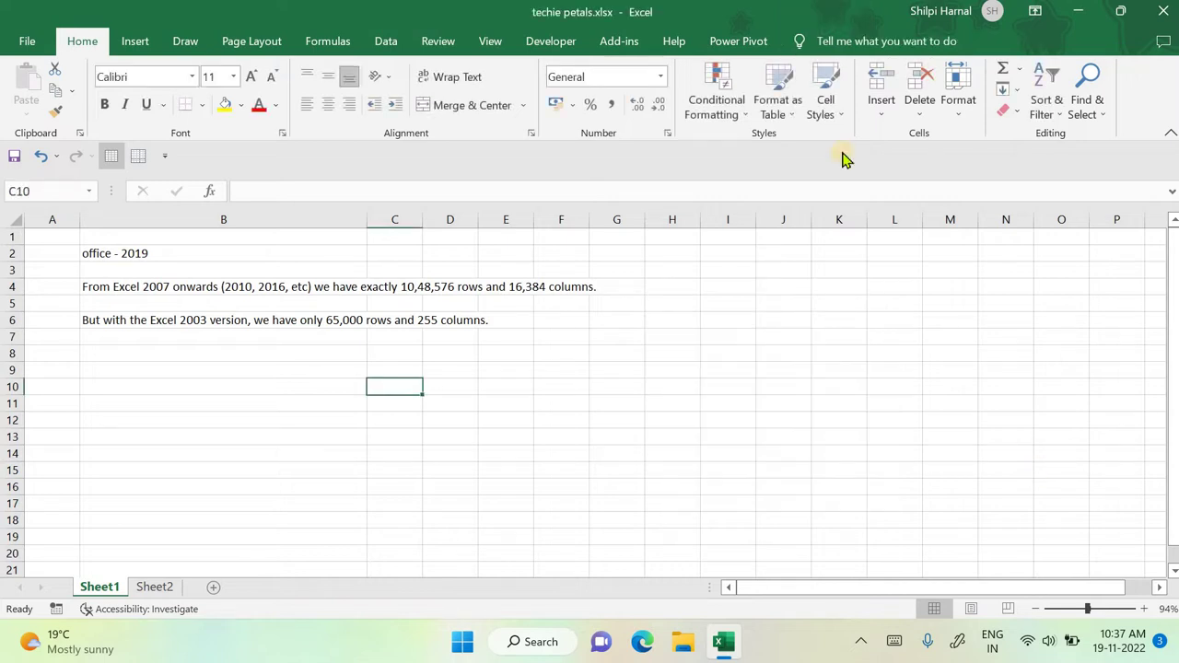
Step: On the desktop, examine the options for creating a new file and the techie petals.xlsx file's details, and return to the workbook
left_click(1078, 11)
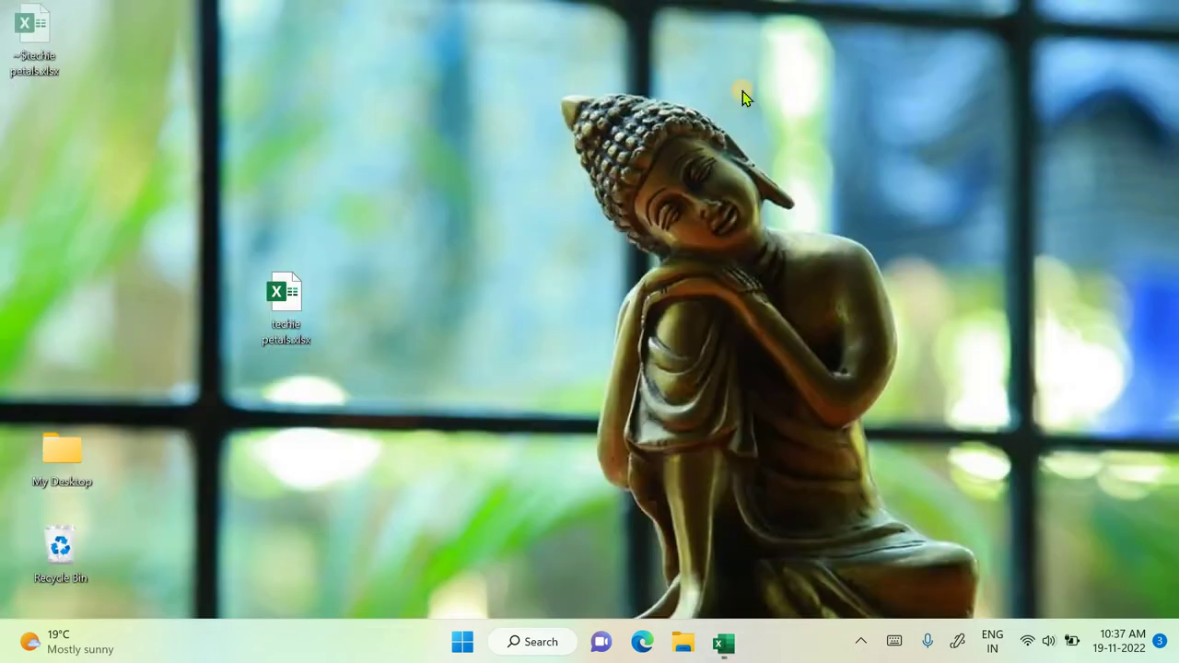
right_click(440, 141)
mouse_move(496, 292)
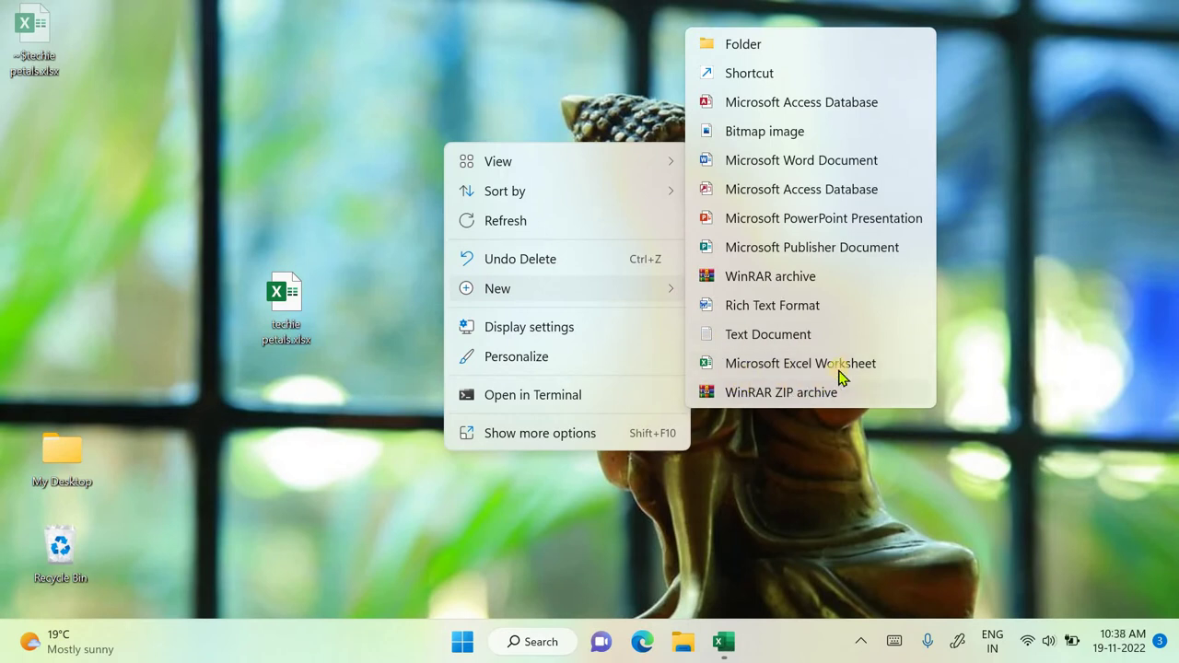
left_click(376, 306)
mouse_move(299, 299)
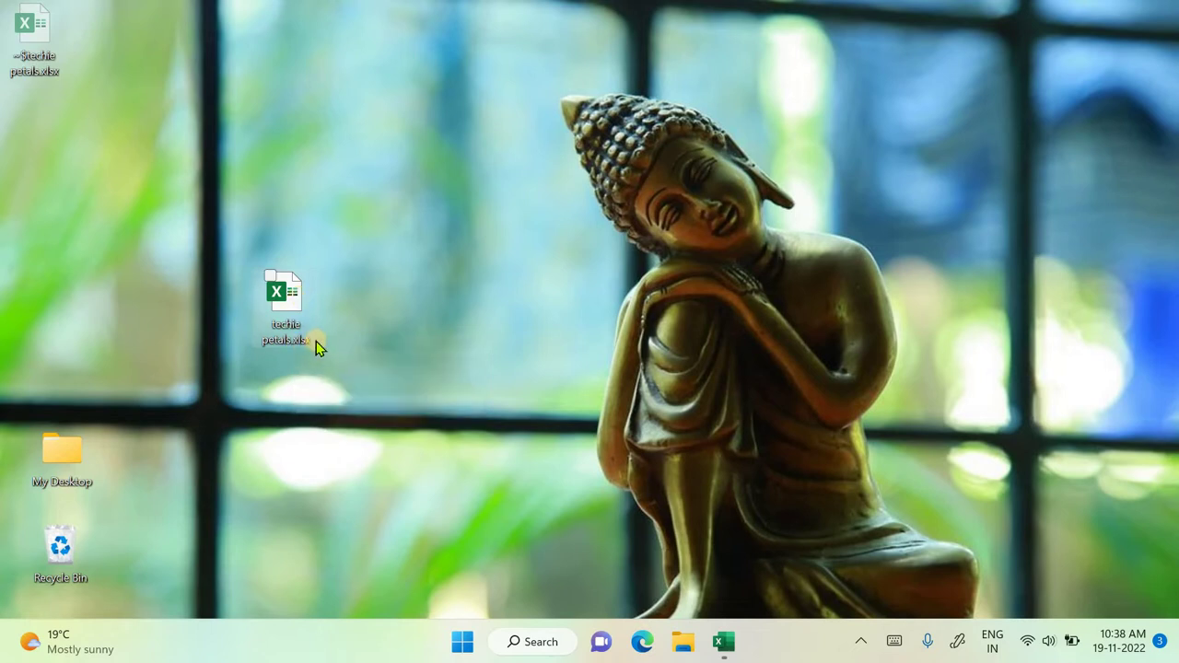
mouse_move(317, 351)
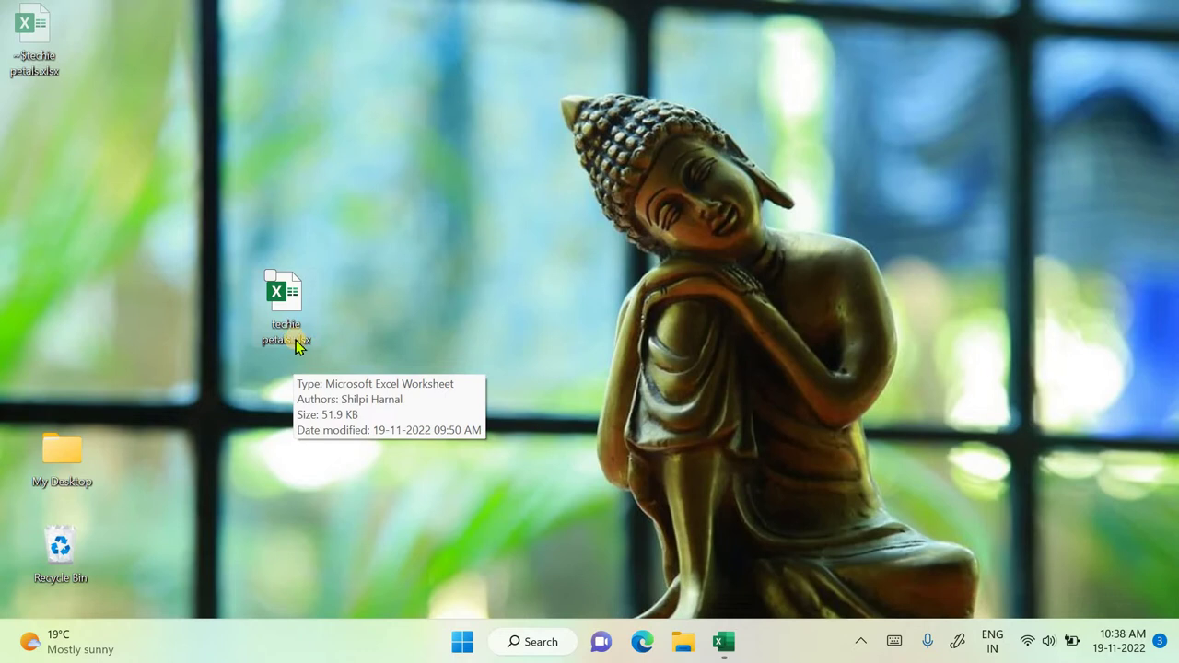
left_click(724, 643)
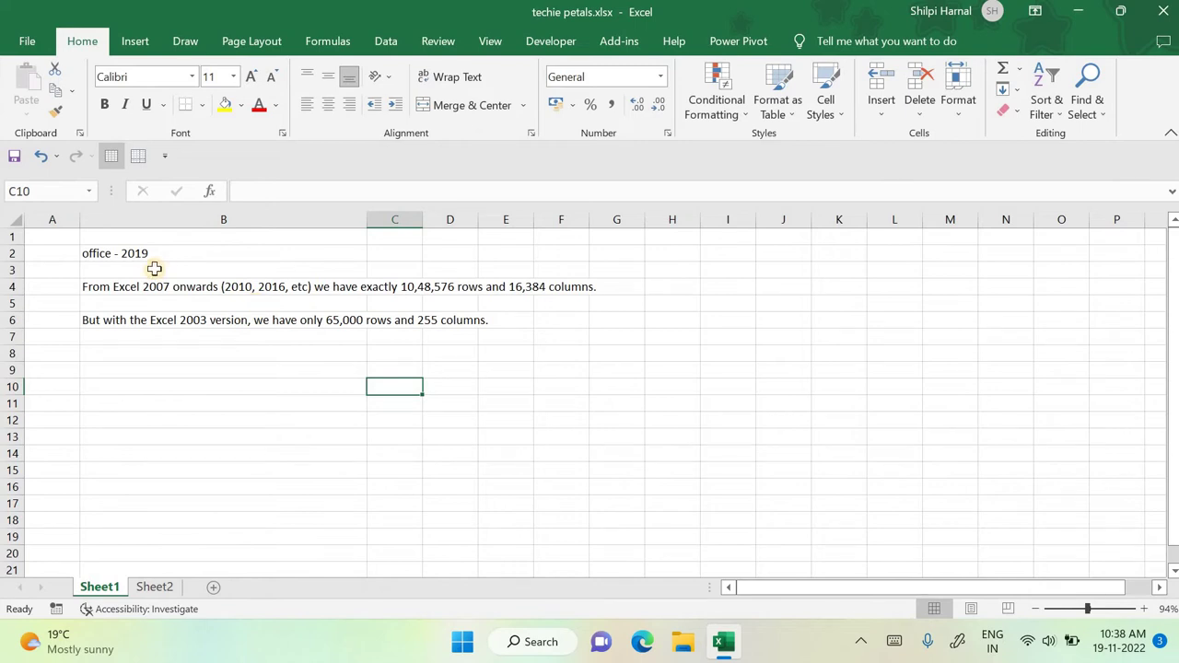
Step: Move along row 2 from cell B2 out to column BH to examine how the columns are lettered past Z
left_click(242, 254)
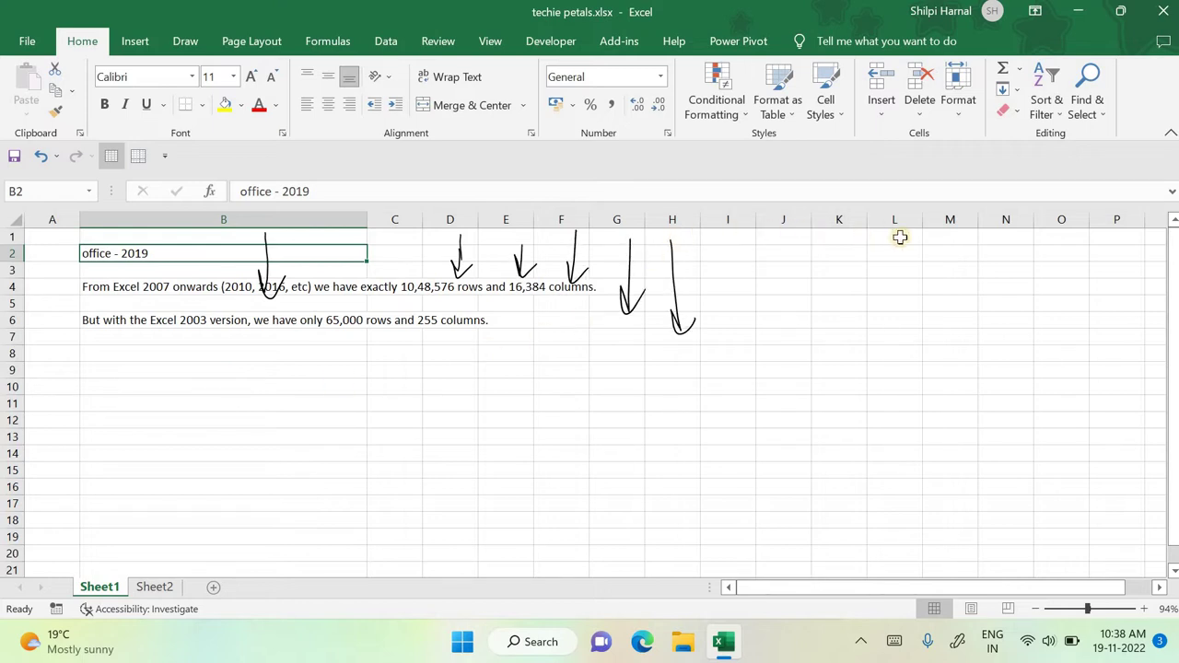
left_click_drag(908, 588, 1069, 589)
left_click(853, 251)
key("Right")
key("Right")
key("Right")
key("Right")
key("Right")
key("Right")
key("Right")
key("Right")
key("Right")
key("Right")
key("Right")
key("Right")
key("Right")
key("Right")
key("Right")
key("Right")
key("Right")
key("Right")
key("Right")
key("Right")
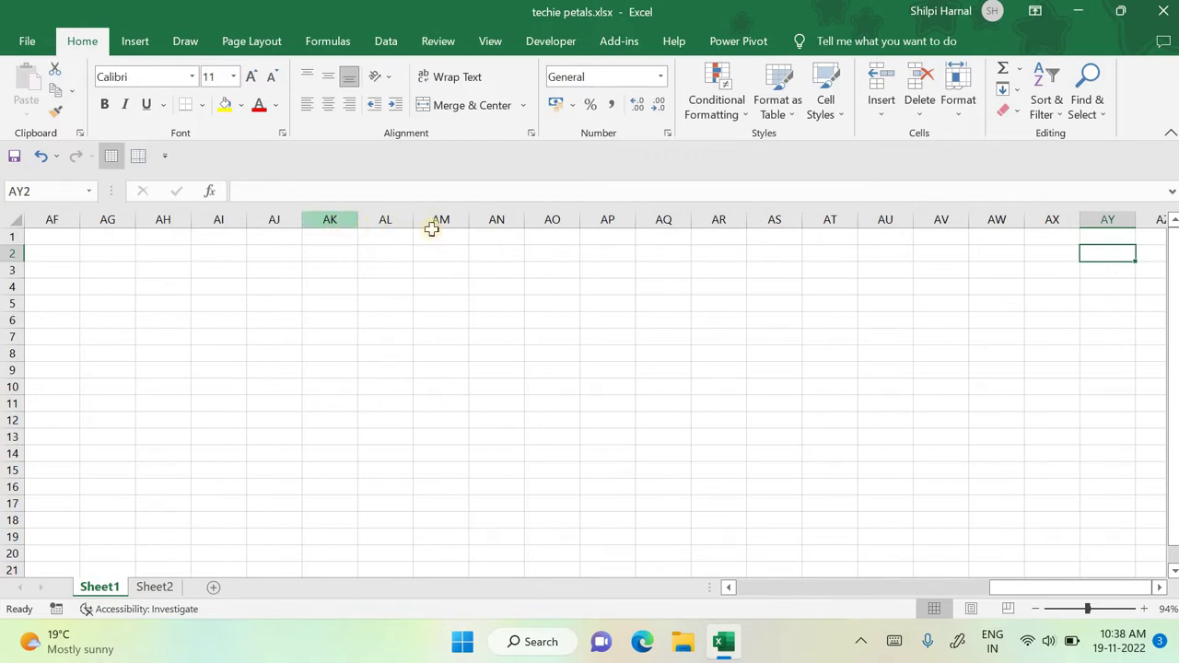
left_click(1049, 588)
key("Right")
key("Right")
key("Right")
key("Right")
key("Right")
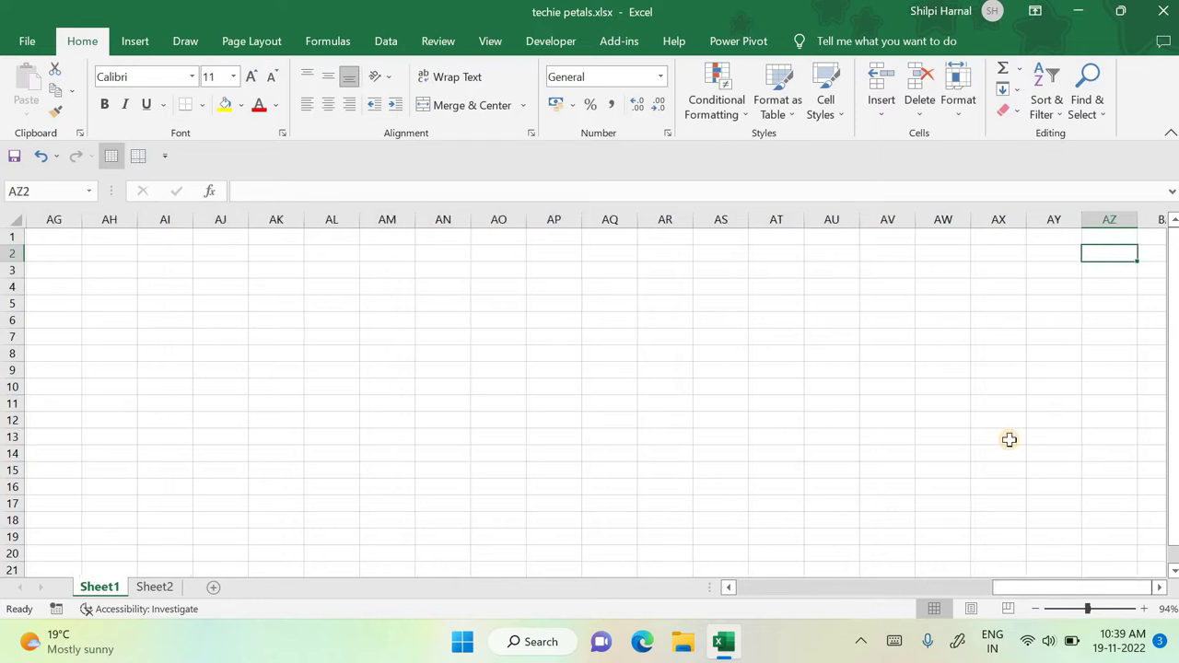
key("Right")
key("Right")
key("Right")
key("Right")
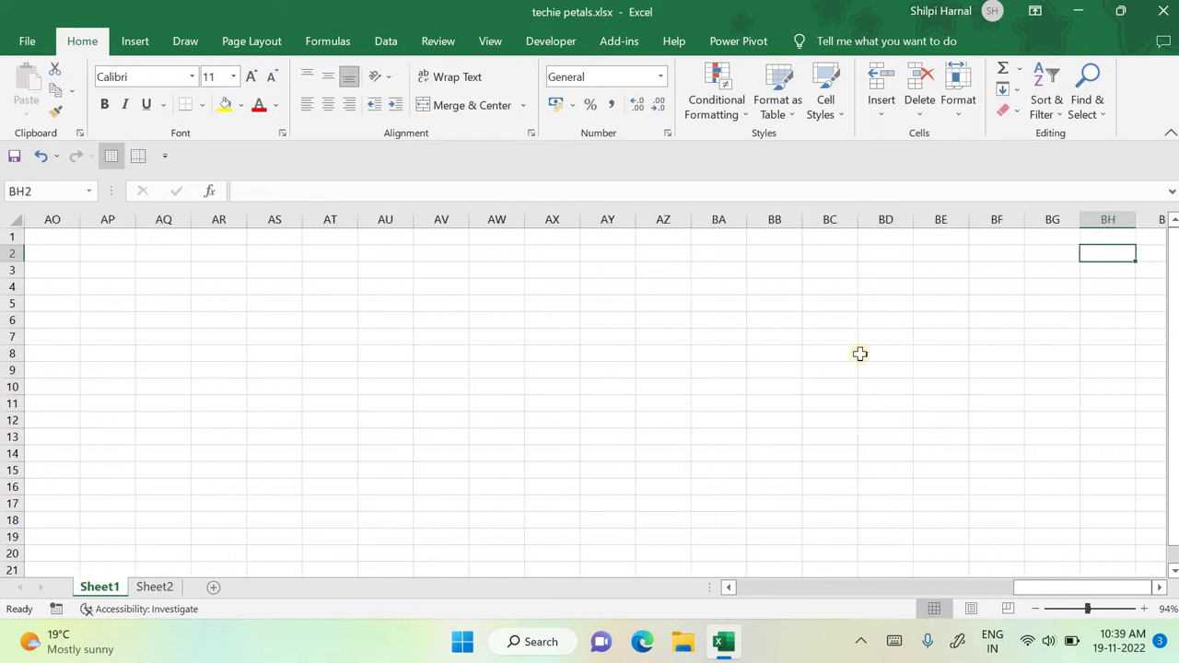
Step: Examine the column lettering around cells BA1 and BB1, and move back along row 1 to cell A1
left_click(744, 240)
left_click(787, 238)
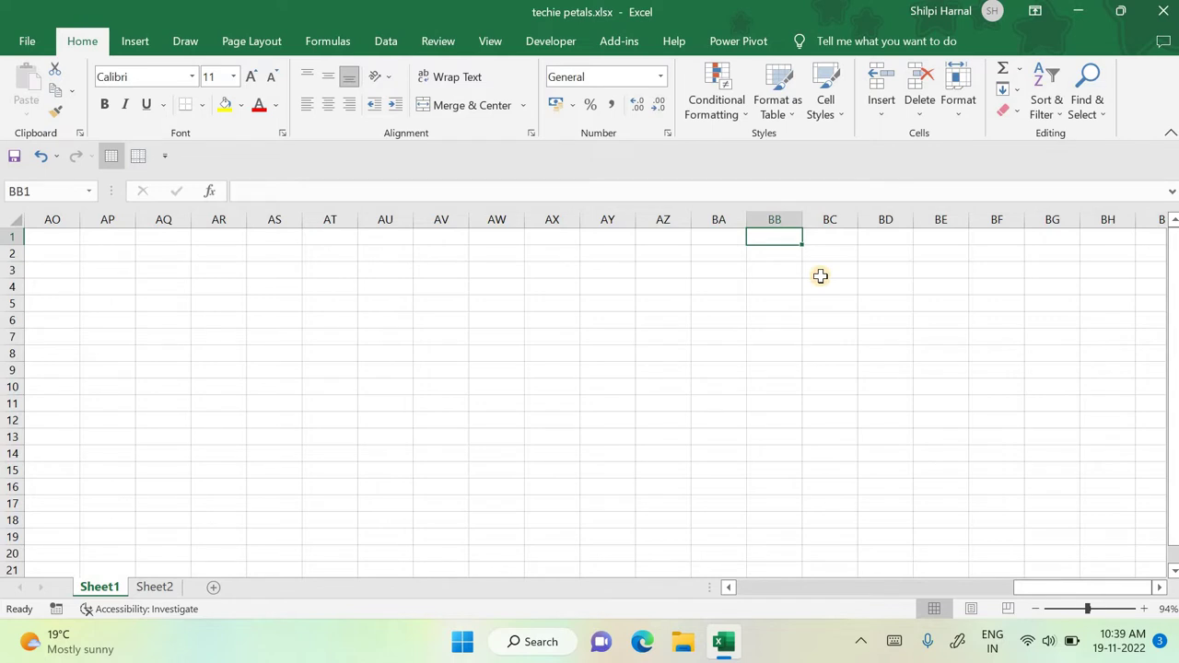
key("Left")
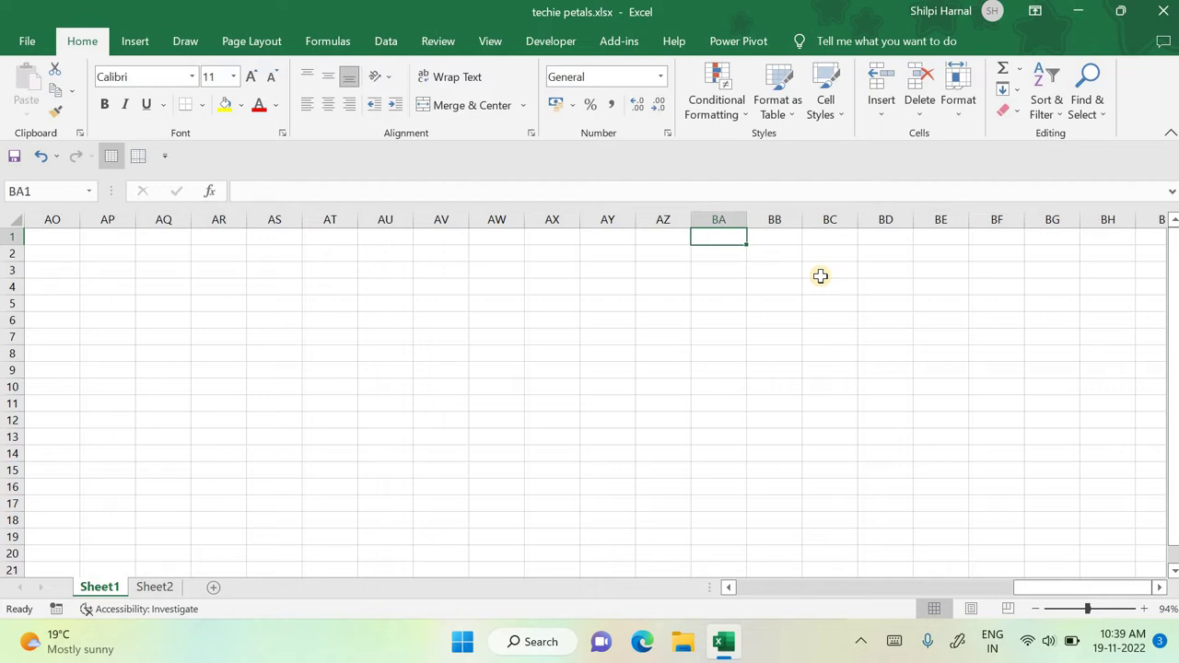
key("Left")
key("Left")
key("Left")
key("Left")
key("Left")
key("Left")
key("Left")
key("Left")
key("Left")
key("Left")
key("Left")
key("Left")
key("Left")
key("Left")
key("Left")
key("Left")
key("Left")
key("Left")
key("Left")
key("Left")
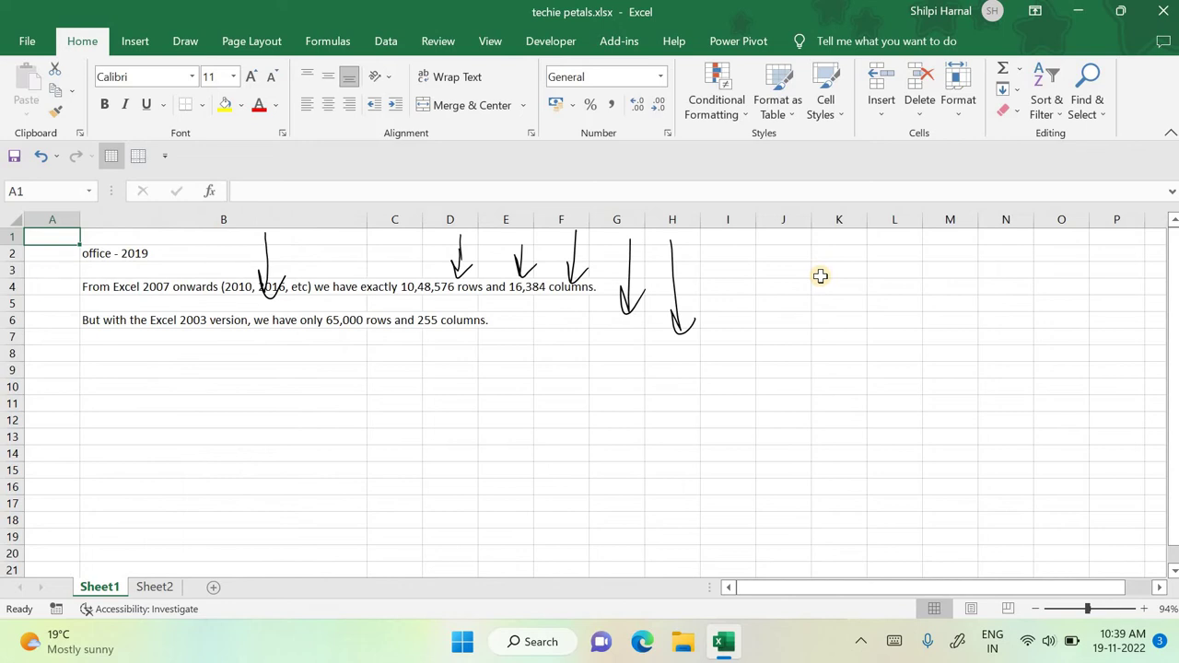
Step: Sketch freehand horizontal ink lines across columns A and B below the text, and undo all ink strokes on the sheet
left_click_drag(39, 341, 376, 364)
left_click_drag(51, 402, 342, 394)
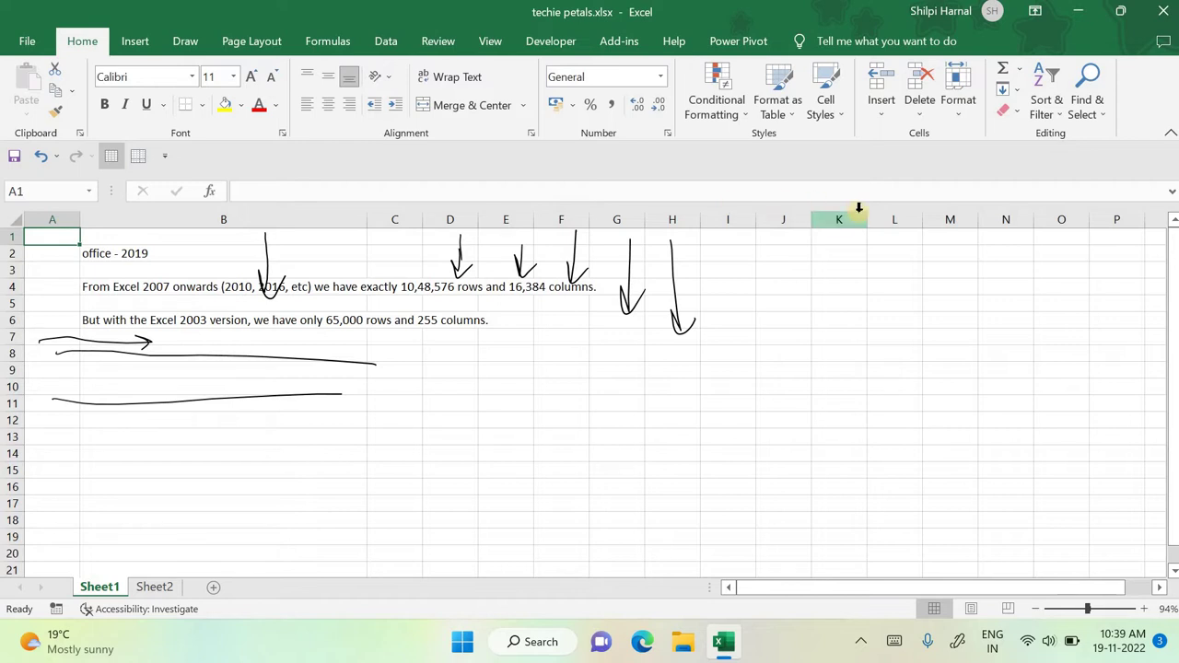
key("ctrl+z")
key("ctrl+z")
key("ctrl+z")
key("ctrl+z")
key("ctrl+z")
key("ctrl+z")
key("ctrl+z")
key("ctrl+z")
key("ctrl+z")
key("ctrl+z")
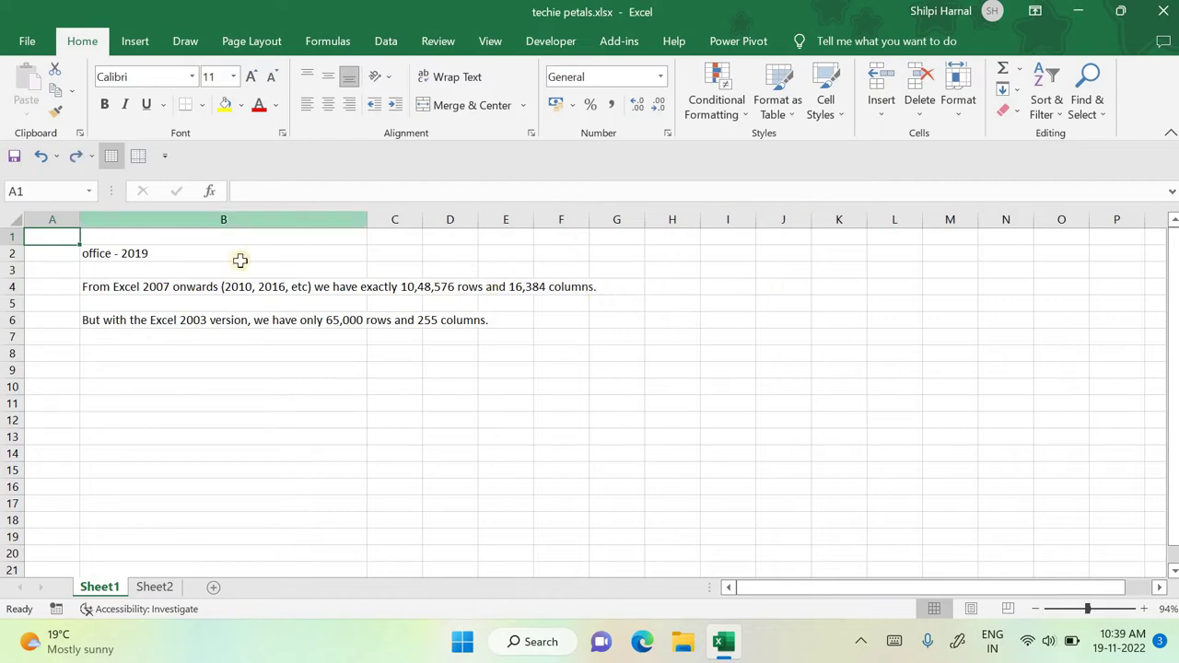
Step: Apply All Borders to cell B2, which contains "office - 2019"
left_click(191, 250)
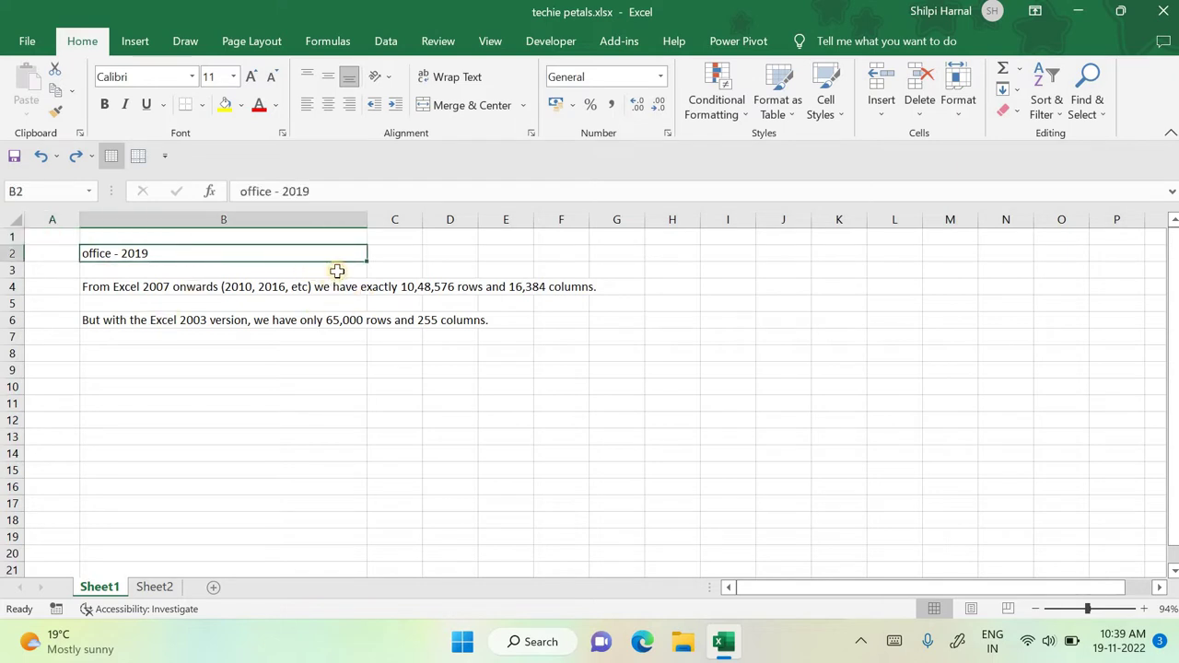
left_click(199, 106)
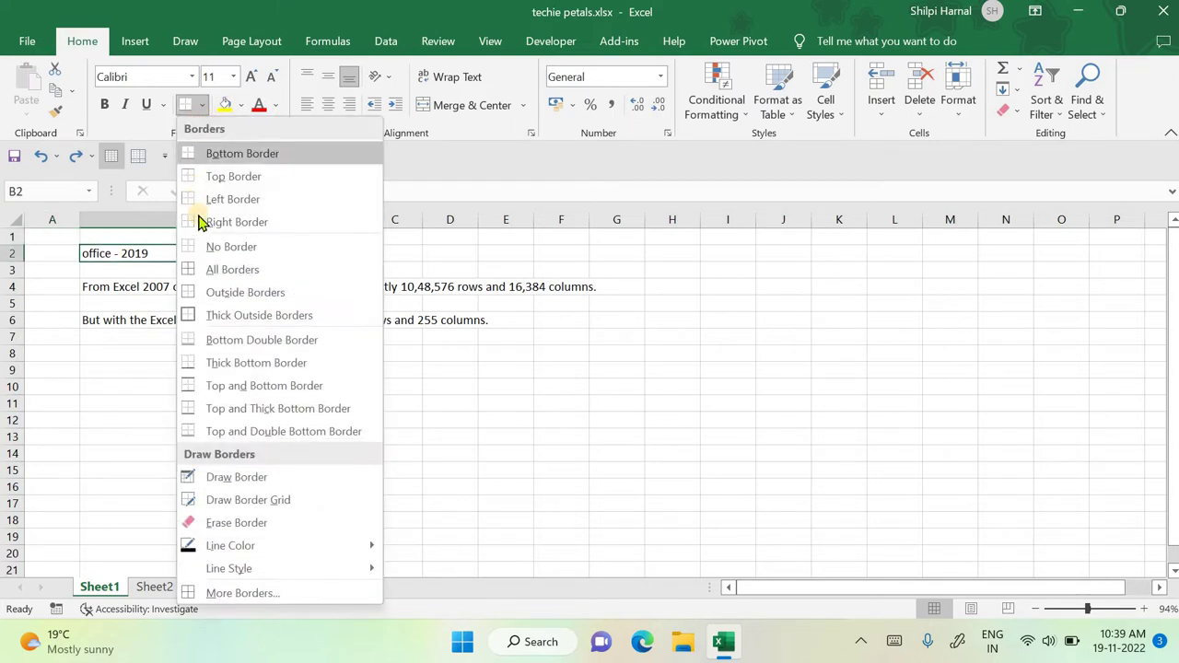
left_click(163, 259)
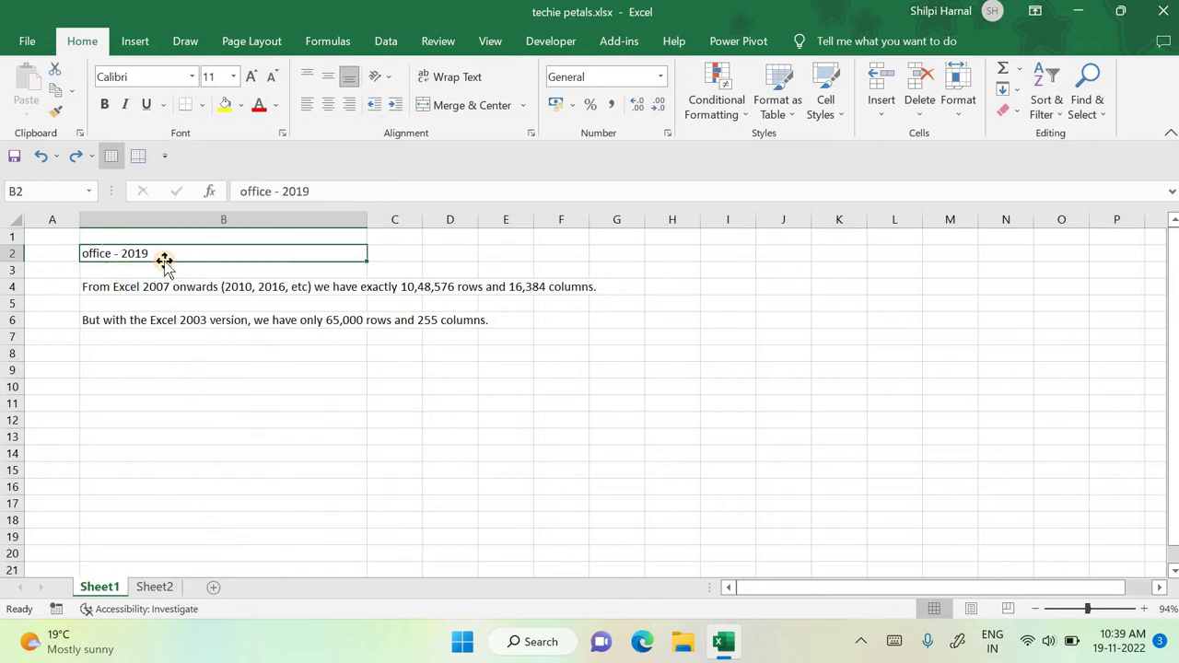
left_click(202, 106)
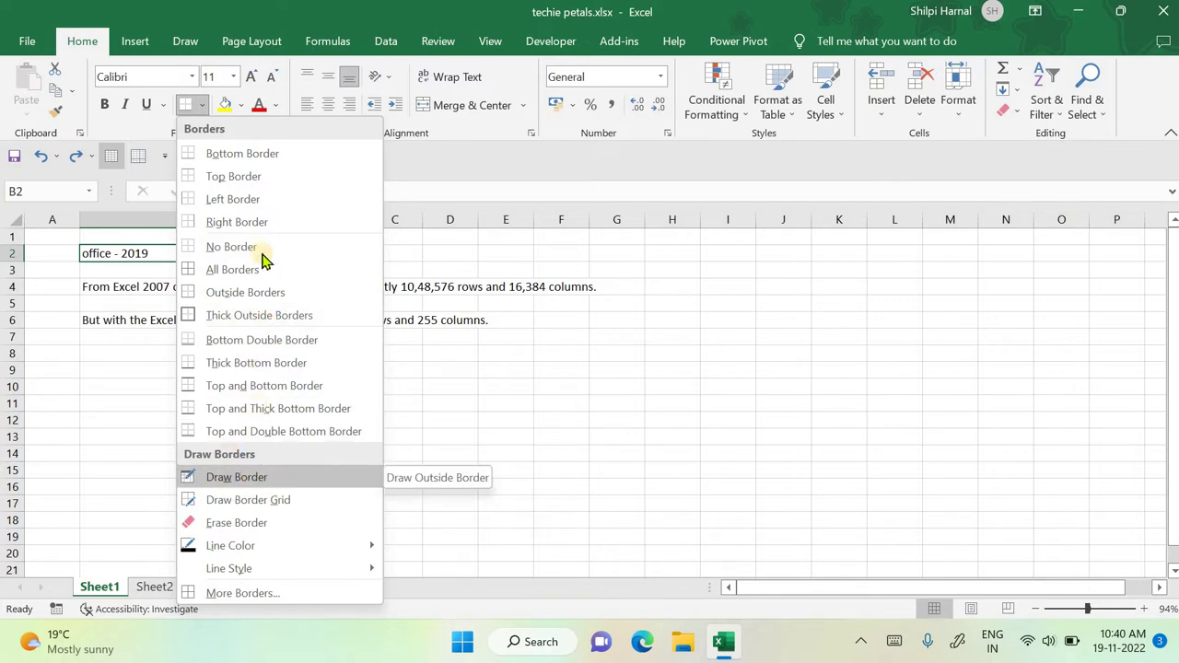
left_click(221, 269)
left_click(432, 398)
left_click(289, 251)
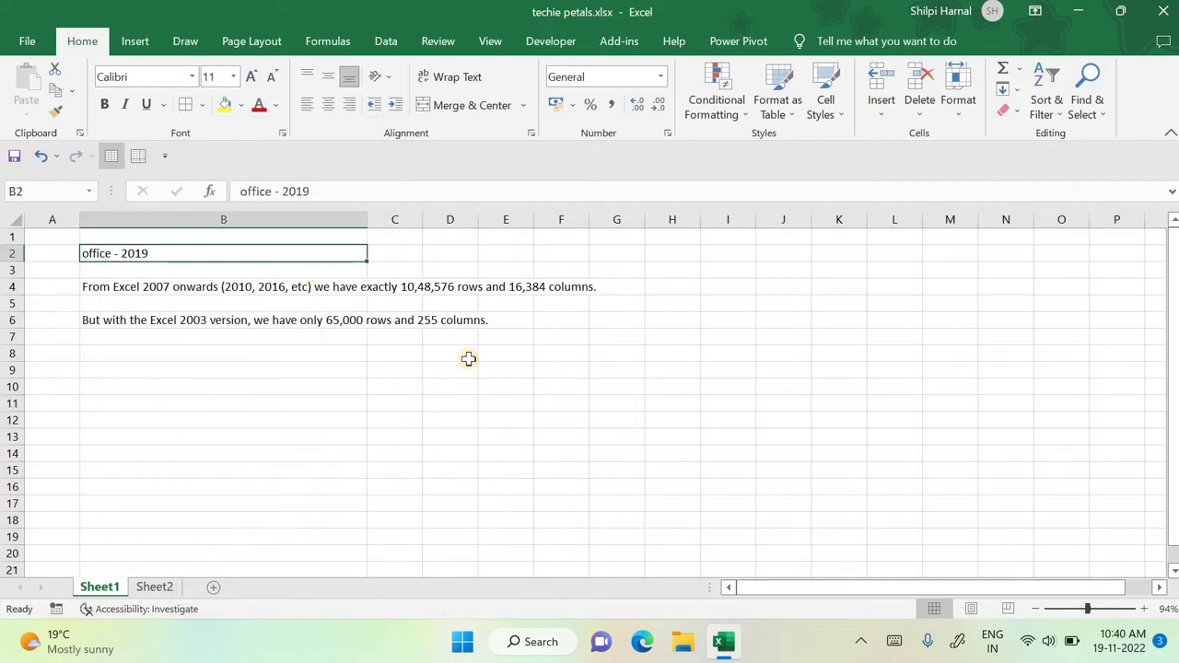
left_click(462, 357)
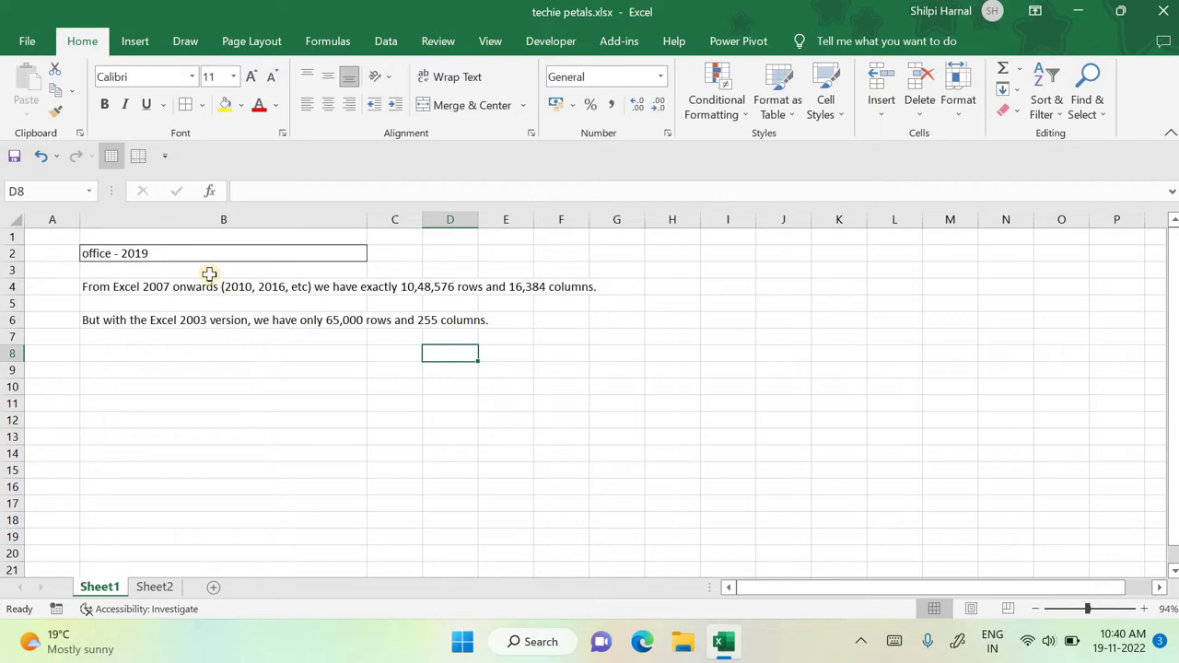
Step: Draw red ink arrows pointing down column B and along row 2, labelled with a B and a circled 2
scroll(209, 274, "up", 4)
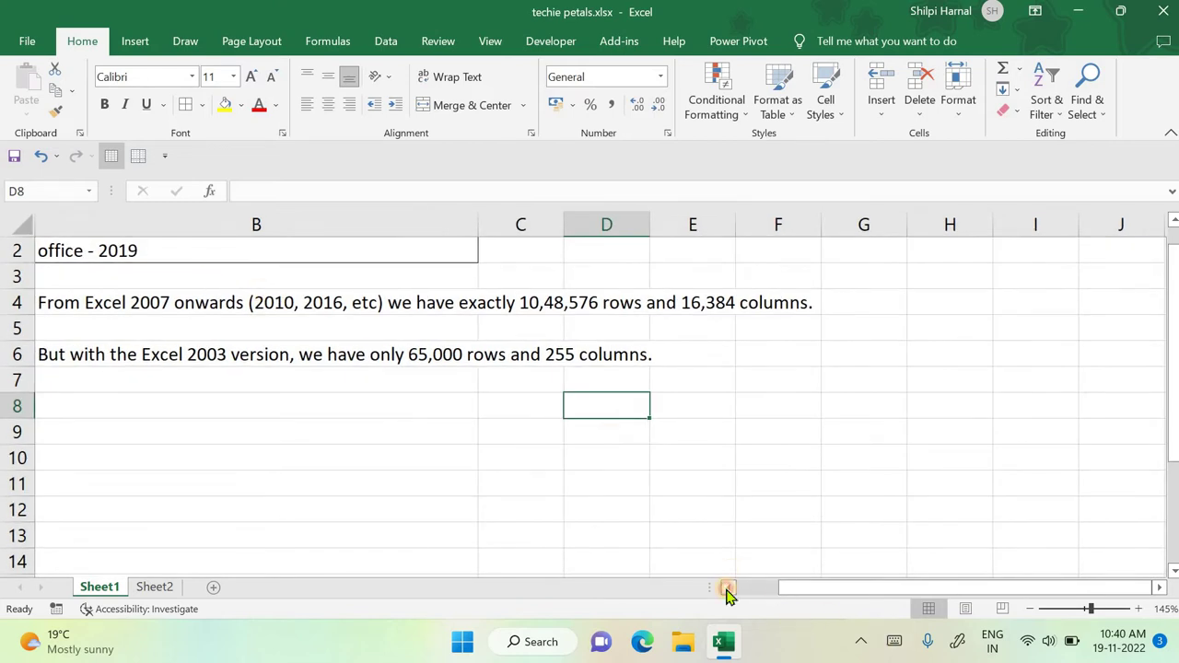
left_click(727, 588)
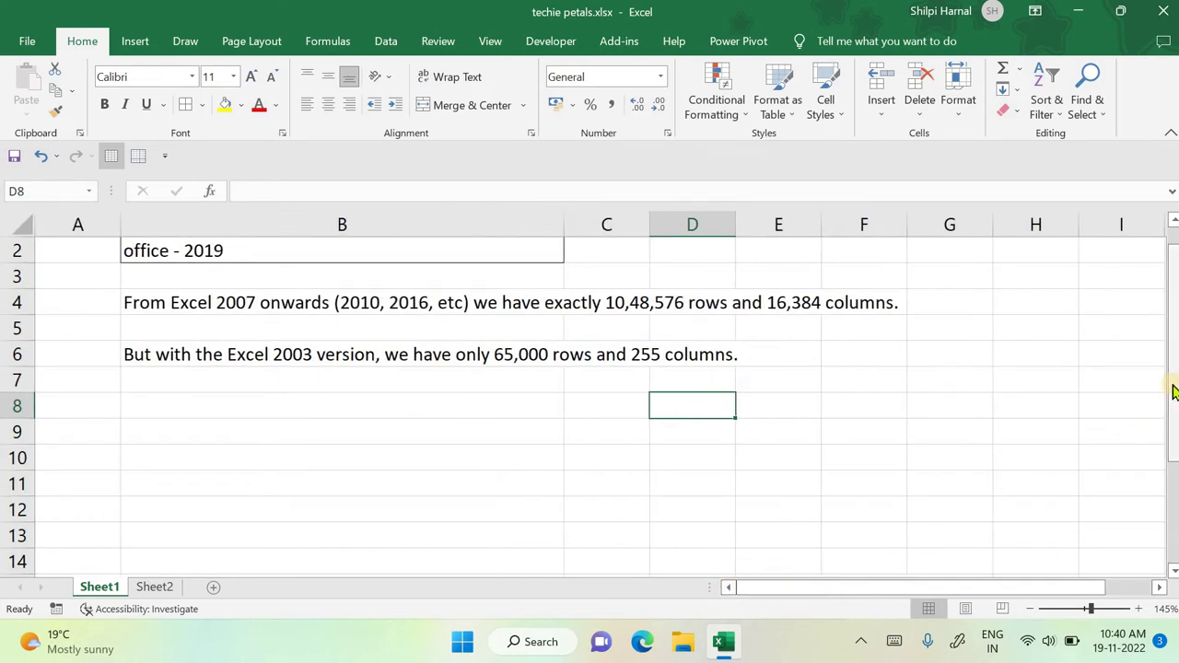
left_click_drag(1175, 392, 1174, 385)
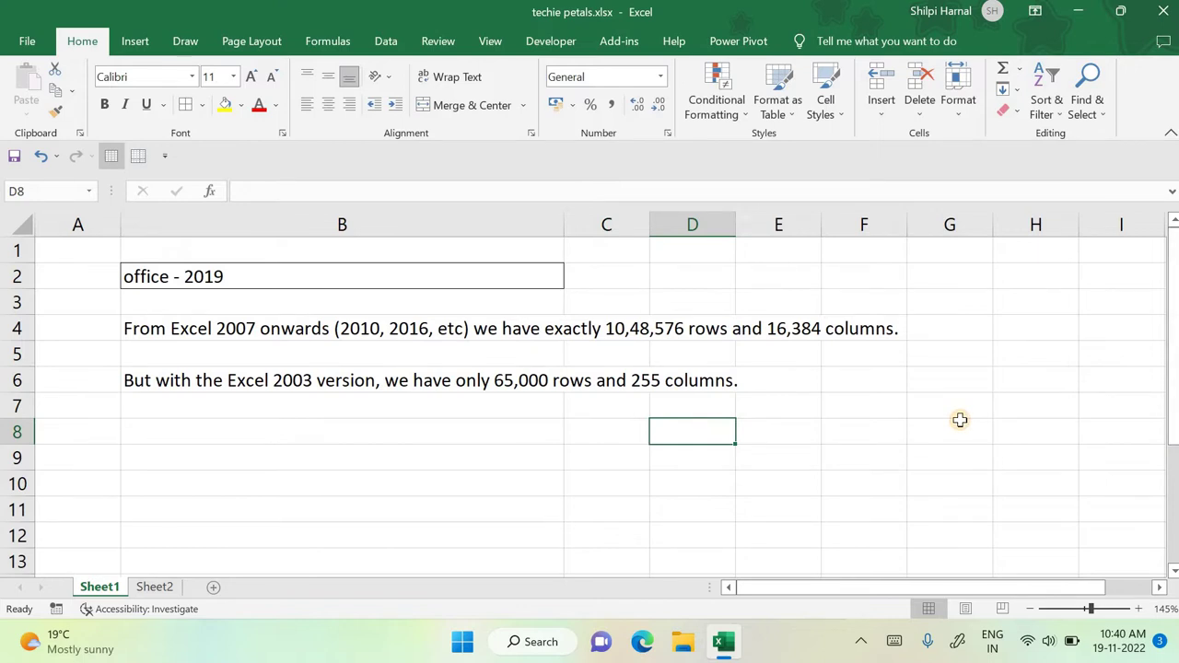
left_click(186, 45)
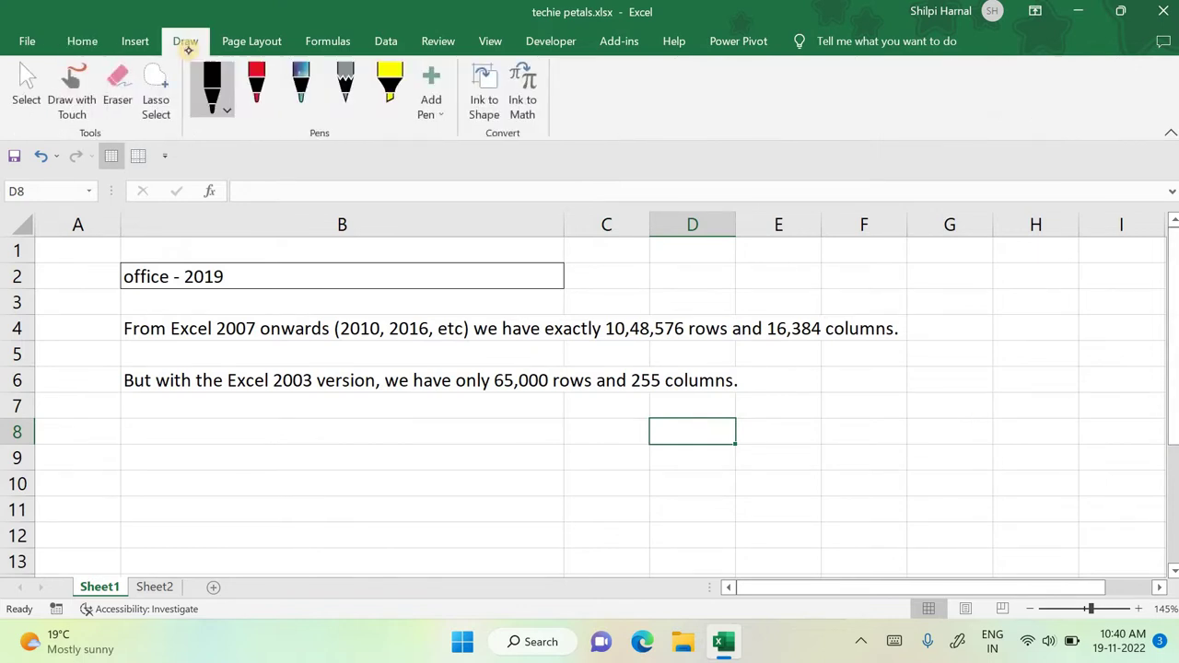
left_click(254, 79)
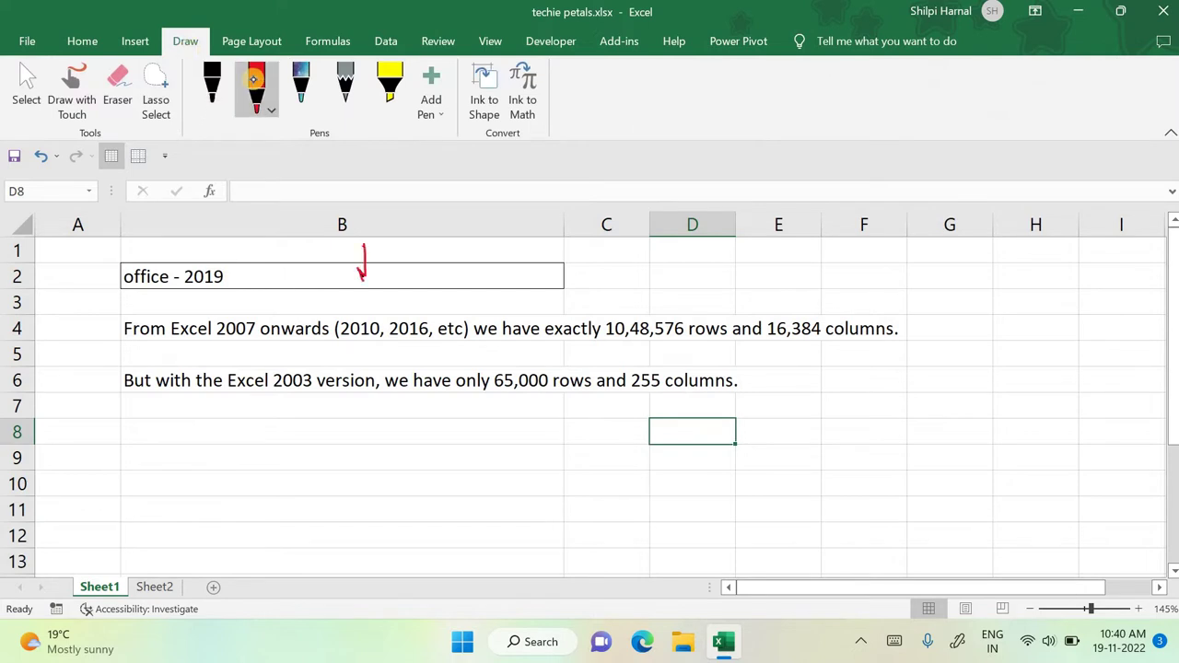
left_click_drag(388, 247, 390, 271)
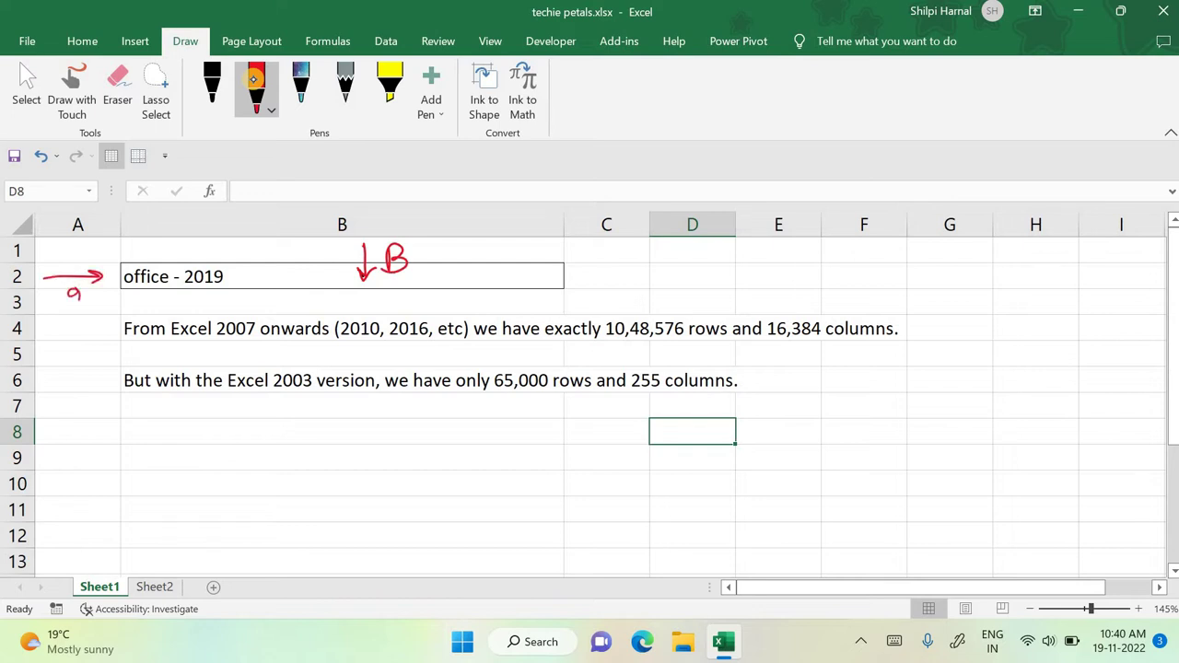
left_click_drag(91, 293, 83, 282)
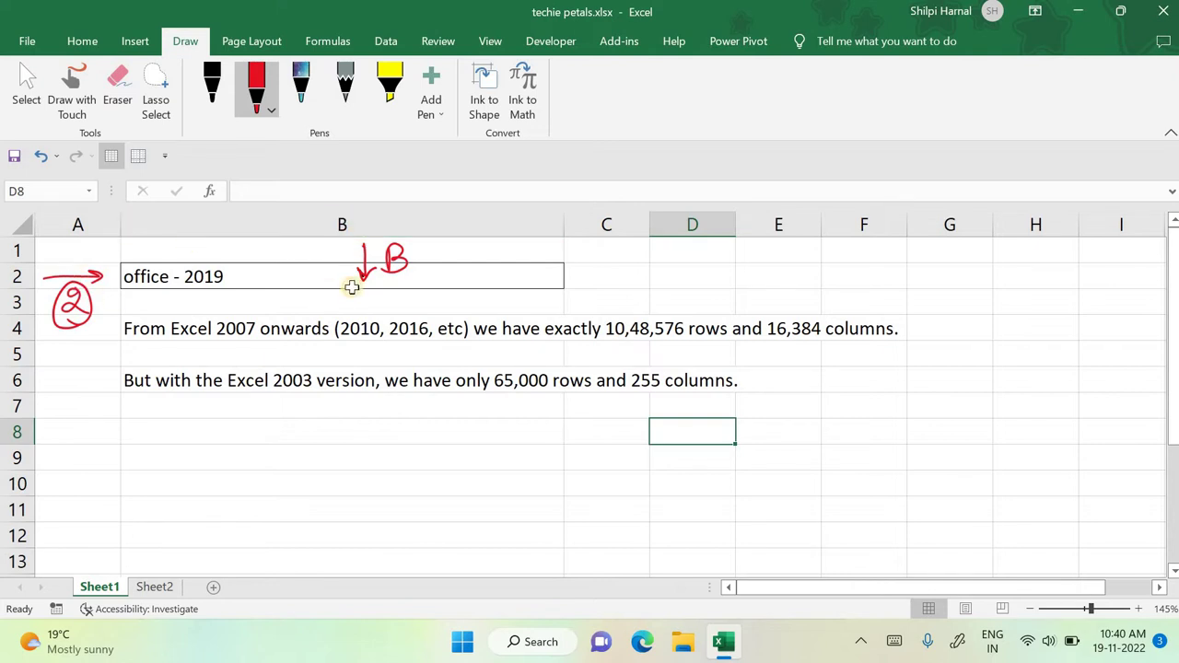
Step: Write B2 in red ink over the bordered cell, and select that cell to check its address
left_click_drag(430, 269, 432, 297)
left_click_drag(472, 273, 512, 287)
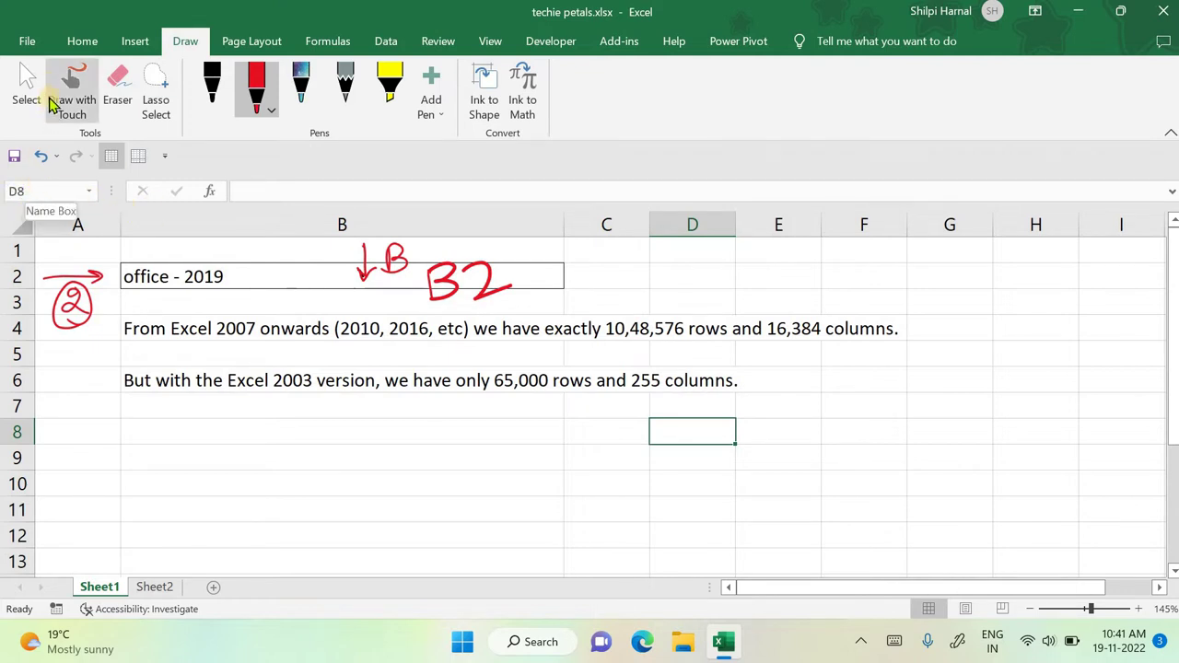
left_click(194, 269)
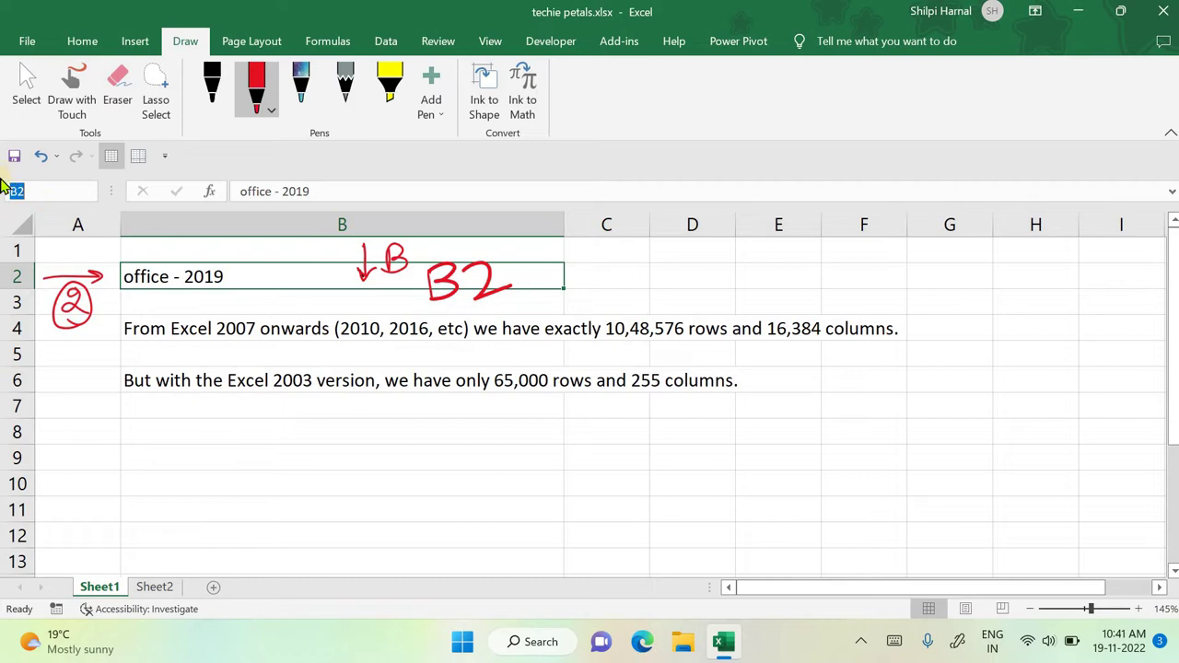
left_click(19, 191)
Step: Mark cell B4 in red ink with an arrow and circled 4 at row 4, plus an arrow leading to the label B4
left_click(375, 328)
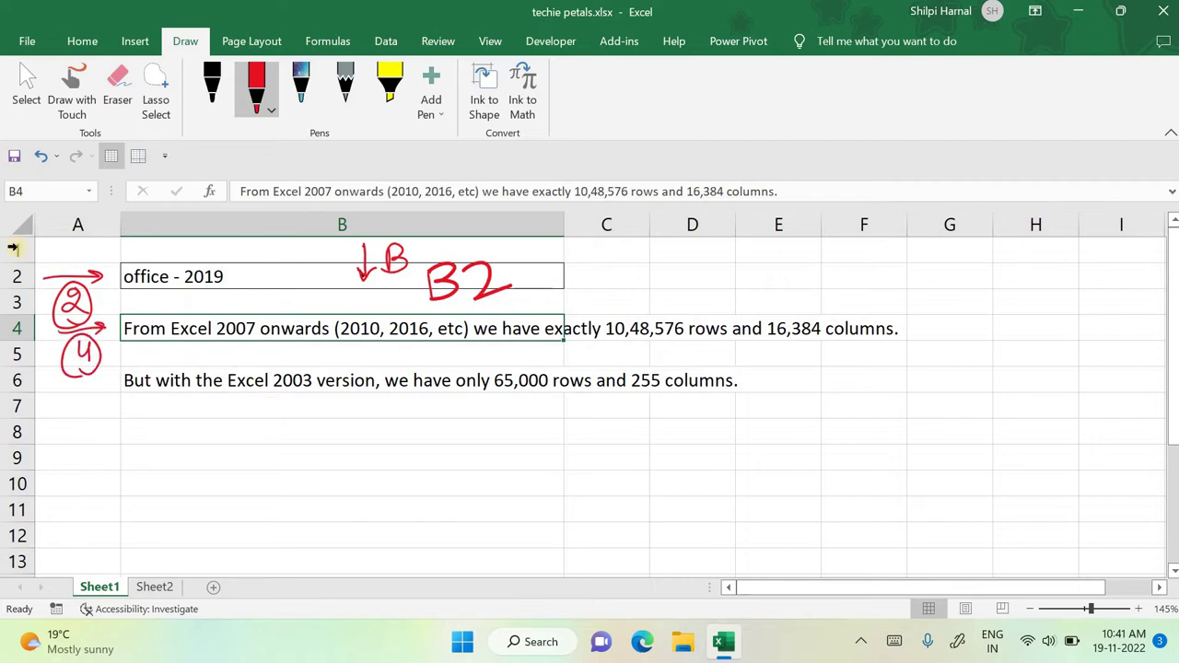
left_click(23, 191)
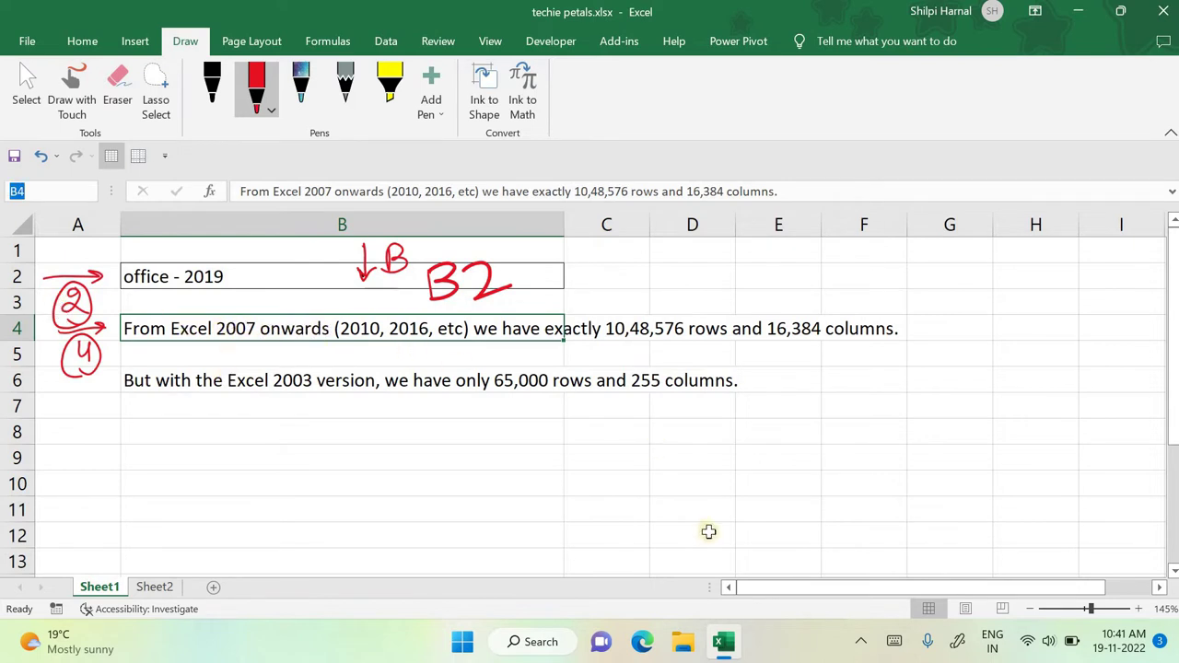
left_click(64, 93)
left_click_drag(538, 327, 607, 295)
left_click_drag(627, 271, 634, 306)
left_click_drag(667, 267, 686, 289)
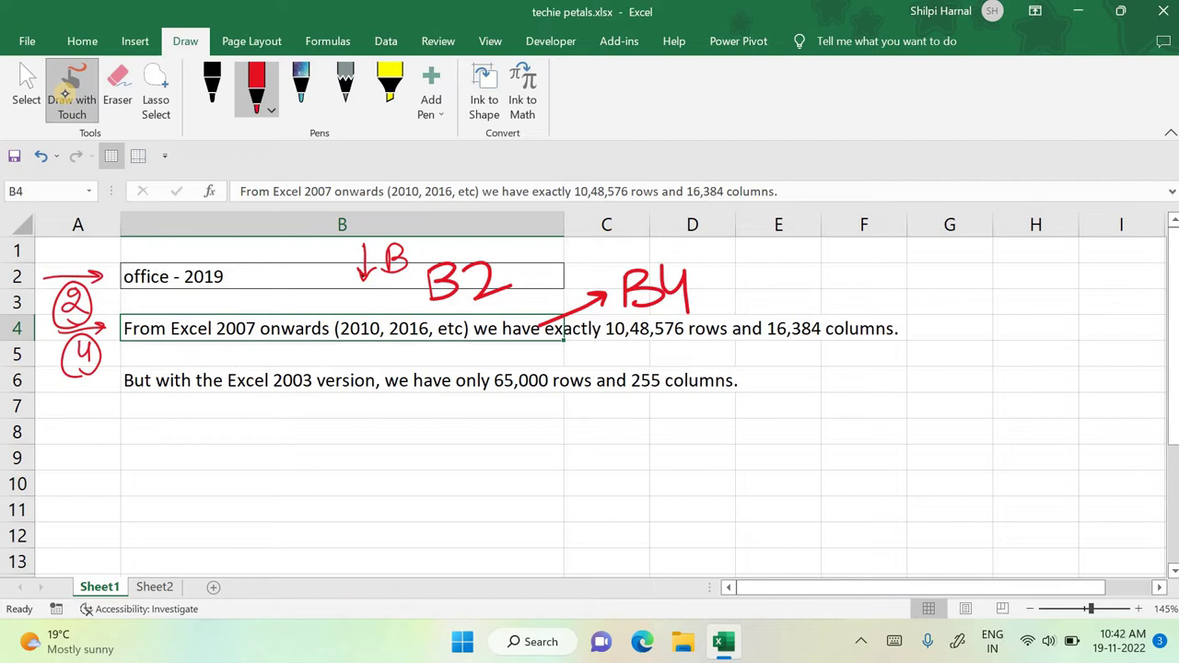
Step: Mark cell B6 in red ink with an arrow, the label B6 and a circled 6, and select column B, then row 6
left_click(238, 375)
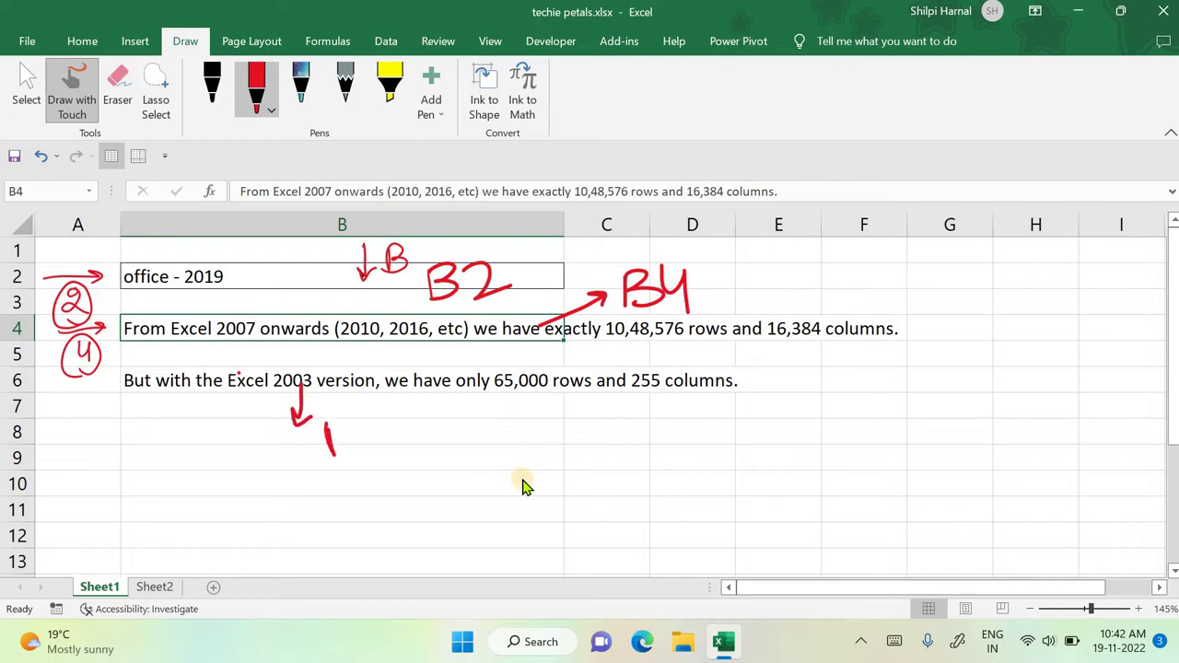
left_click_drag(392, 414, 394, 450)
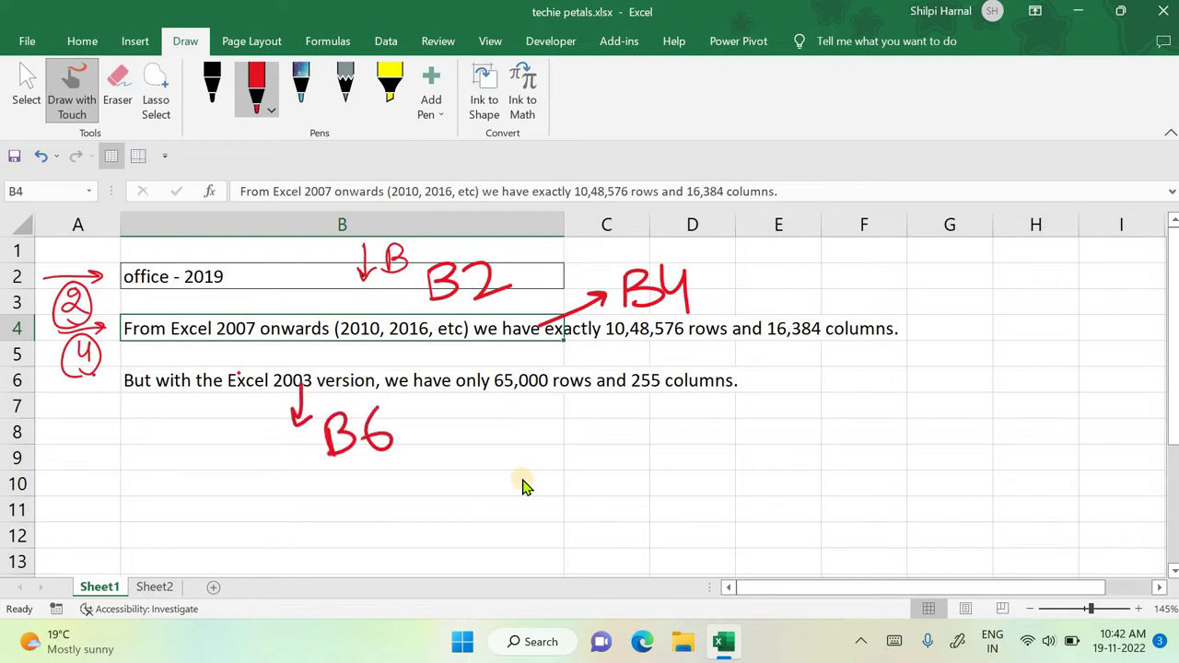
mouse_move(100, 406)
left_mouse_down()
mouse_move(75, 378)
mouse_move(110, 408)
left_mouse_up()
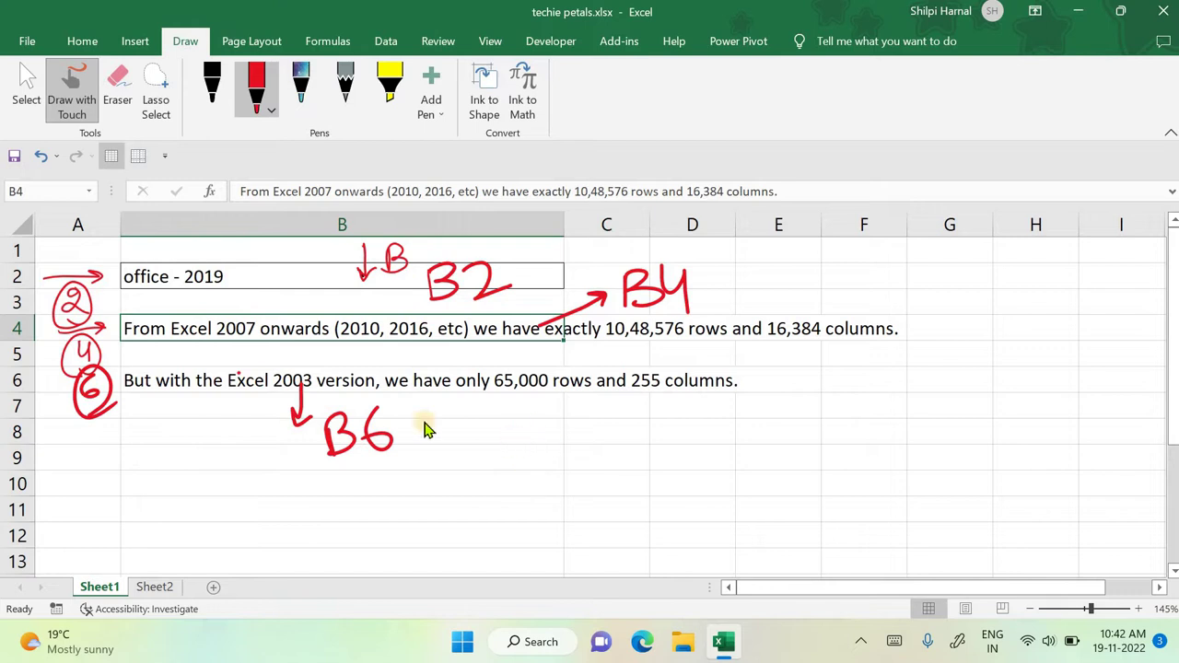
left_click(308, 217)
left_click(16, 378)
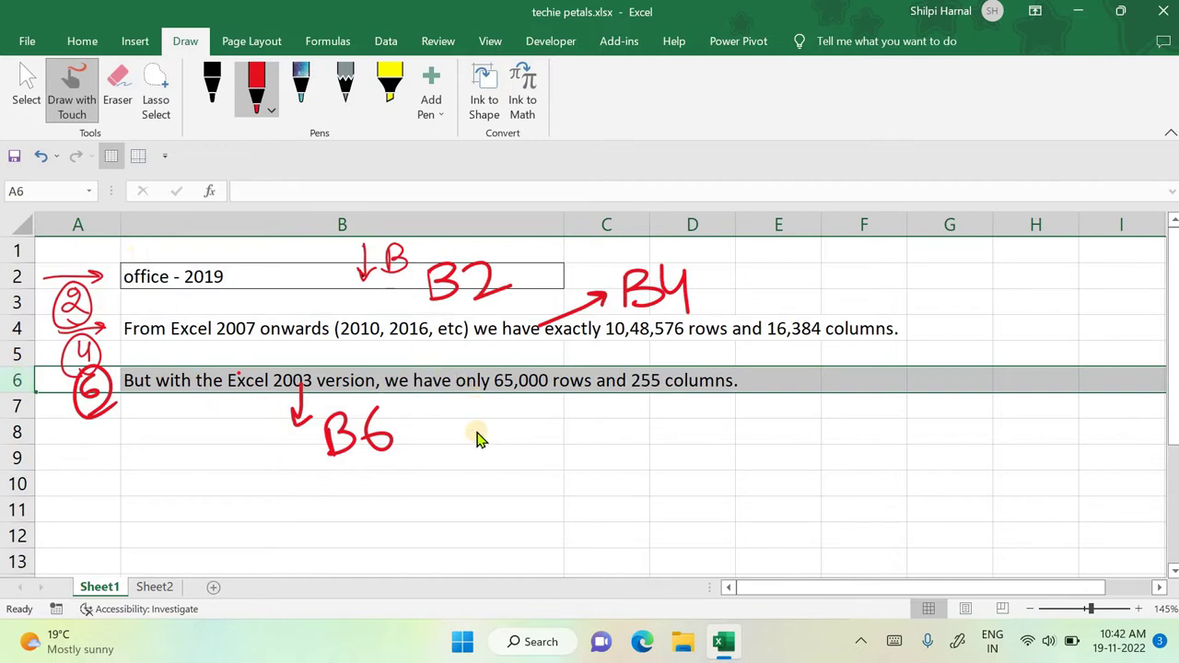
Step: Undo all the red ink annotations on the sheet, leave drawing mode and select cell B6
key("ctrl+z")
key("ctrl+z")
key("ctrl+z")
key("ctrl+z")
key("ctrl+z")
key("ctrl+z")
key("ctrl+z")
key("ctrl+z")
key("ctrl+z")
key("ctrl+z")
key("ctrl+z")
key("ctrl+z")
left_click(76, 42)
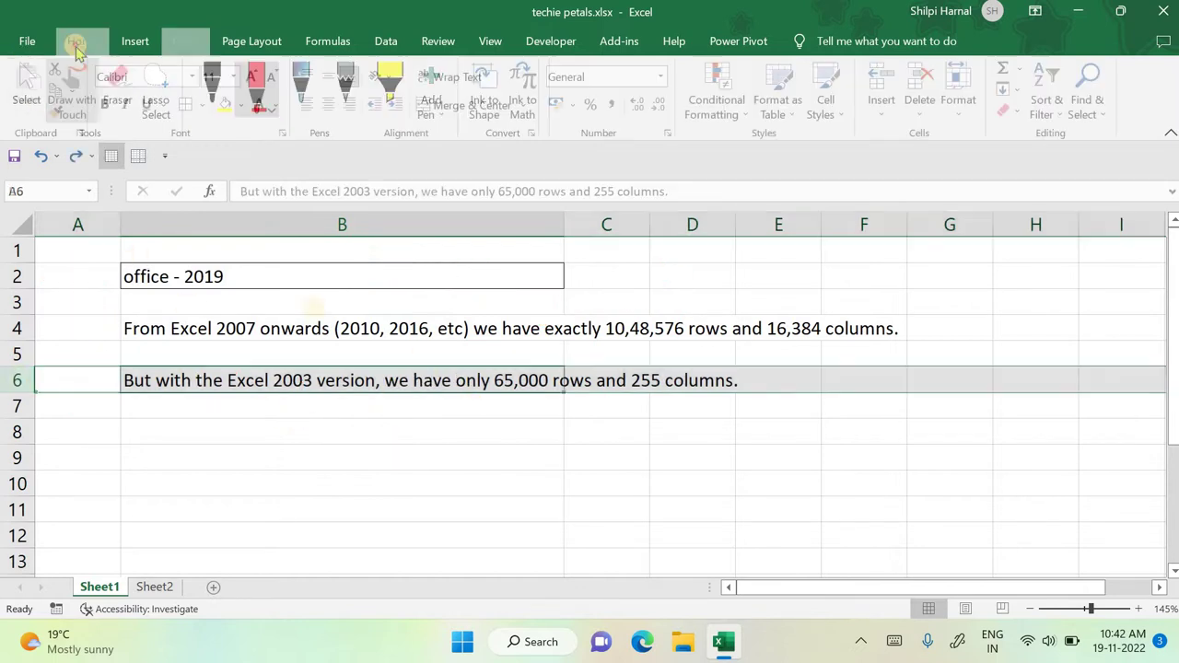
left_click(391, 382)
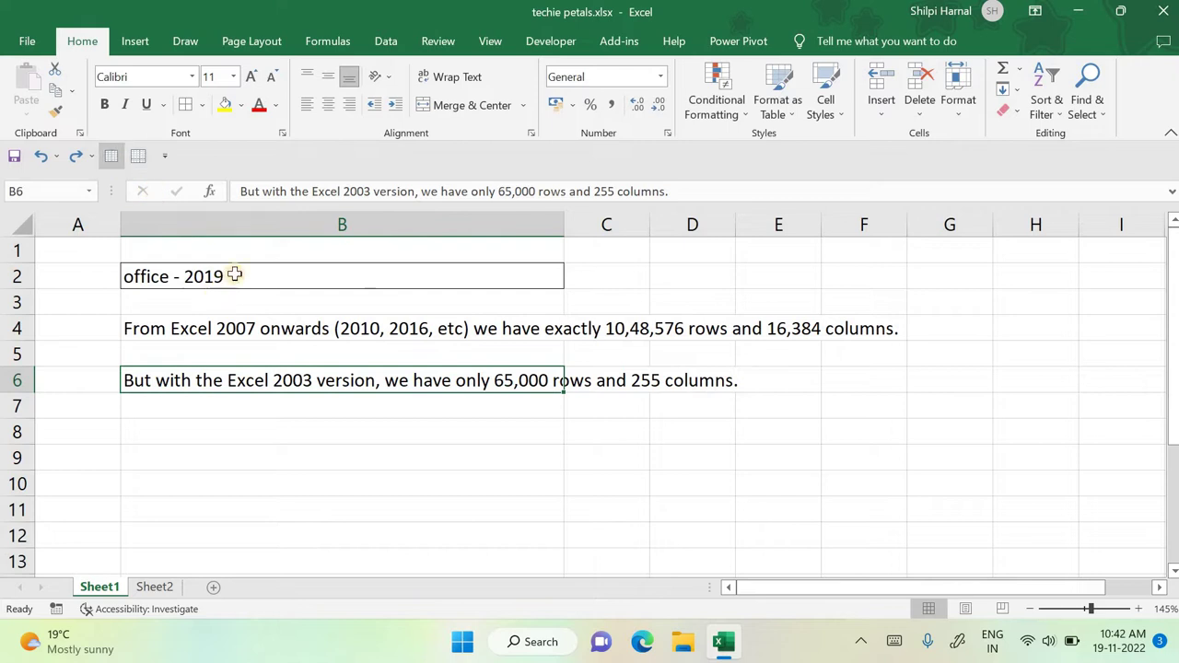
Step: Insert a blank column before column B so that its text shifts to column C
left_click(246, 223)
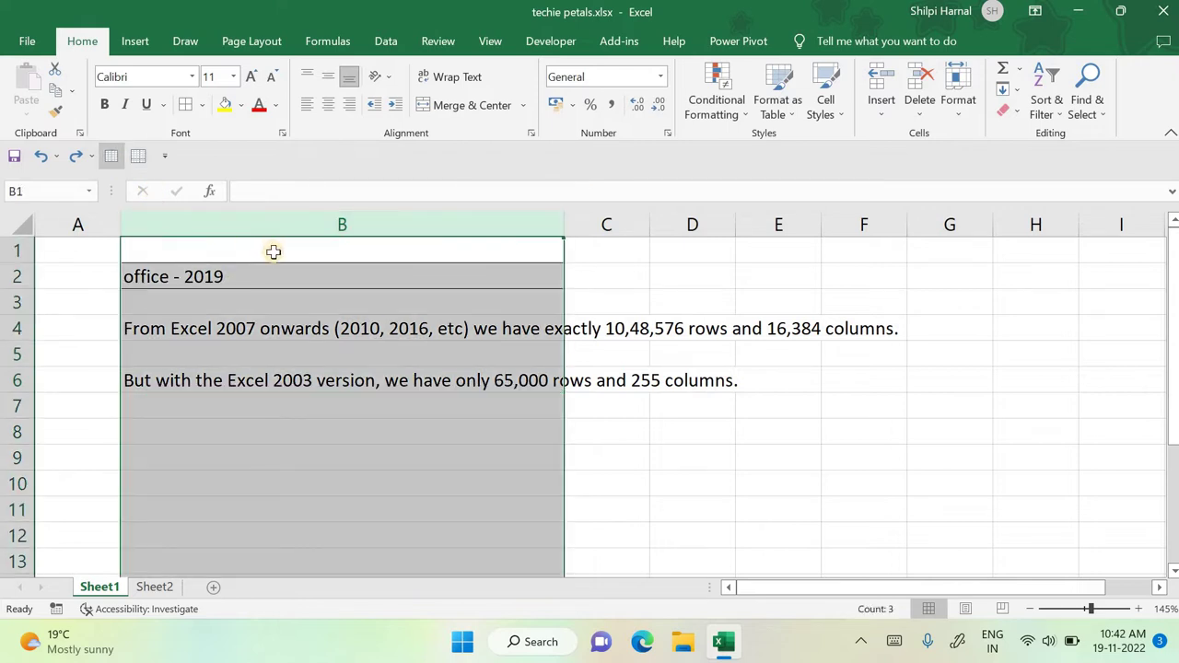
right_click(318, 316)
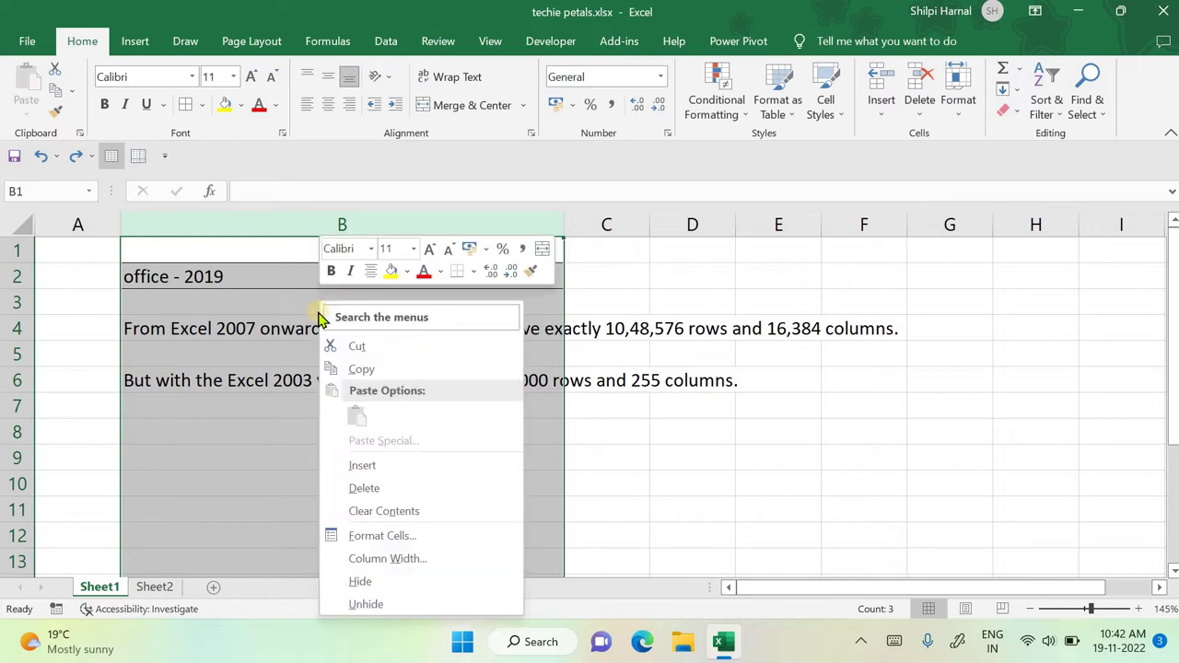
left_click(395, 461)
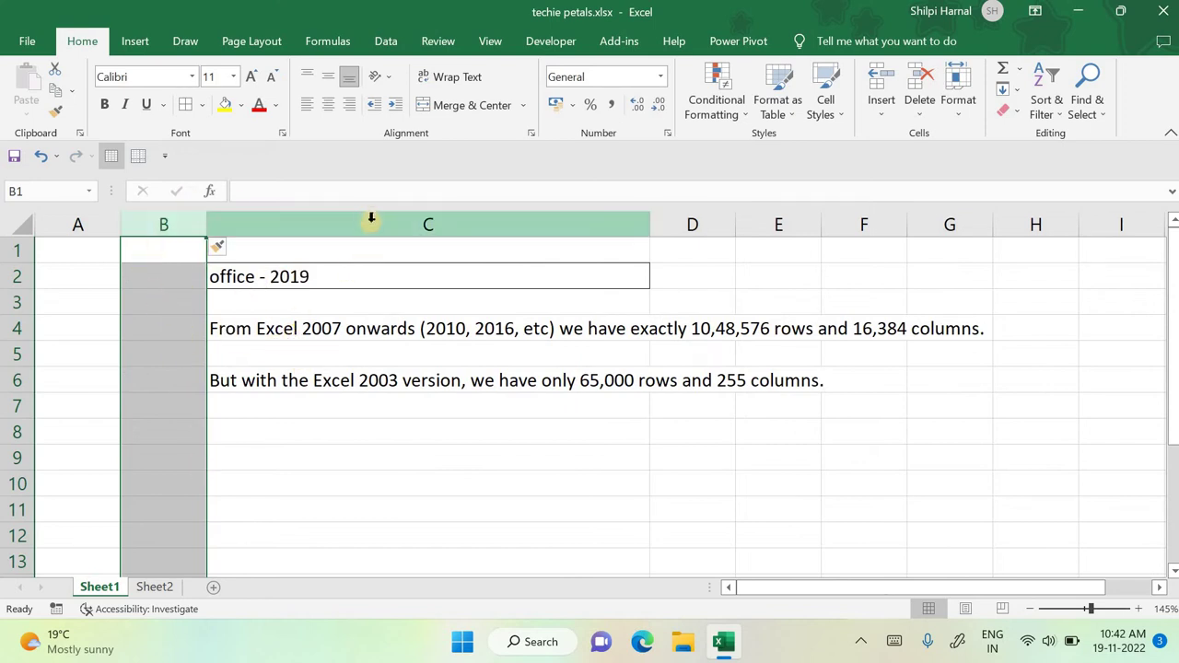
left_click(363, 305)
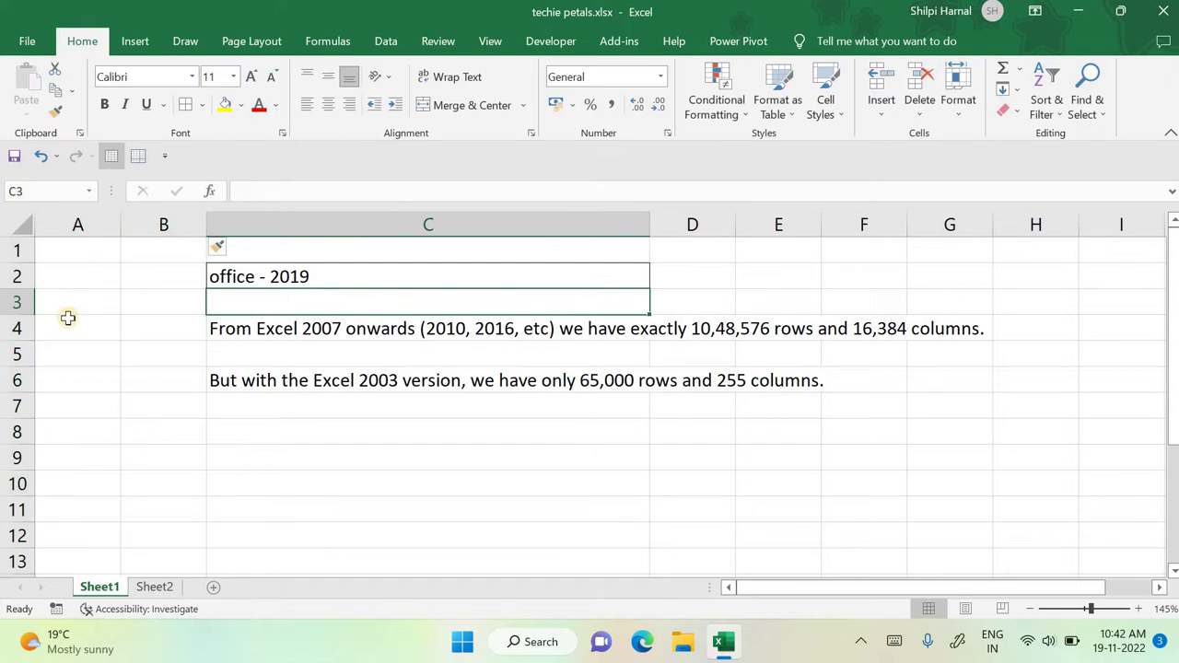
Step: Insert two blank rows above row 3, one at a time
left_click(16, 302)
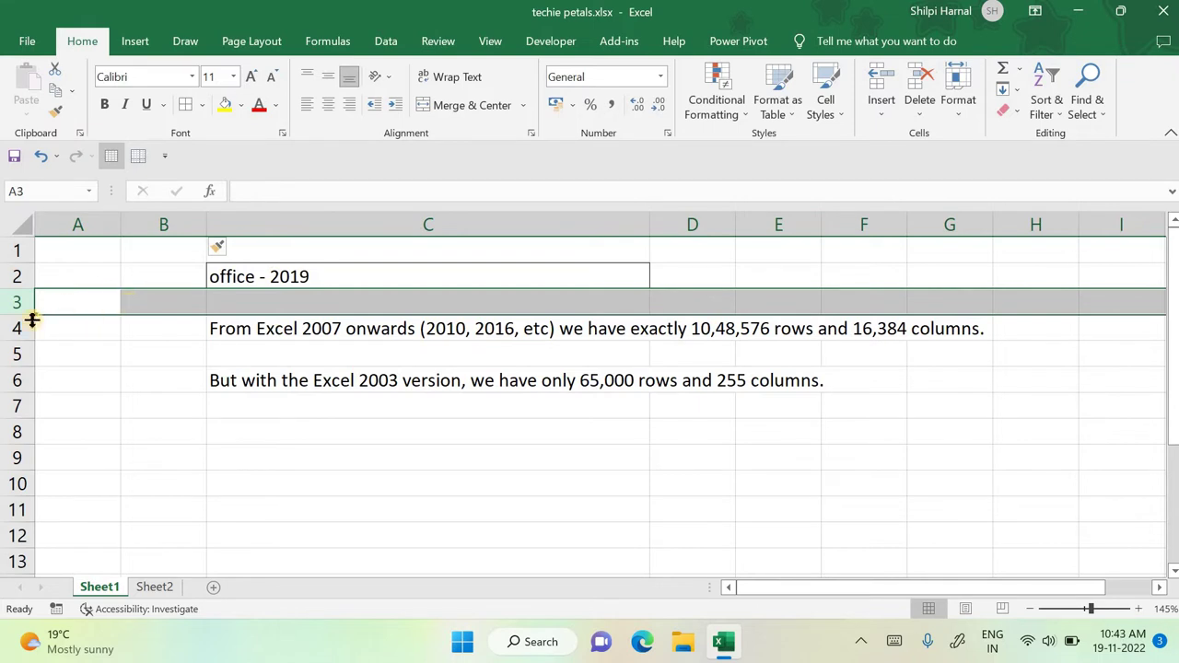
right_click(156, 302)
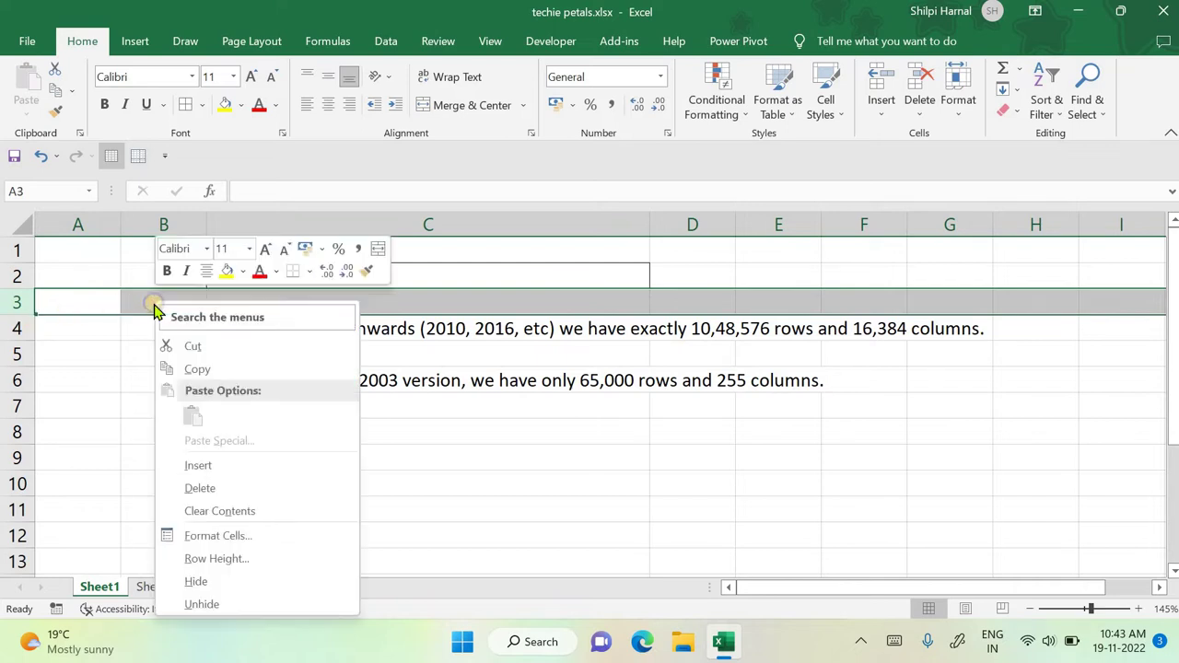
left_click(232, 466)
left_click(295, 481)
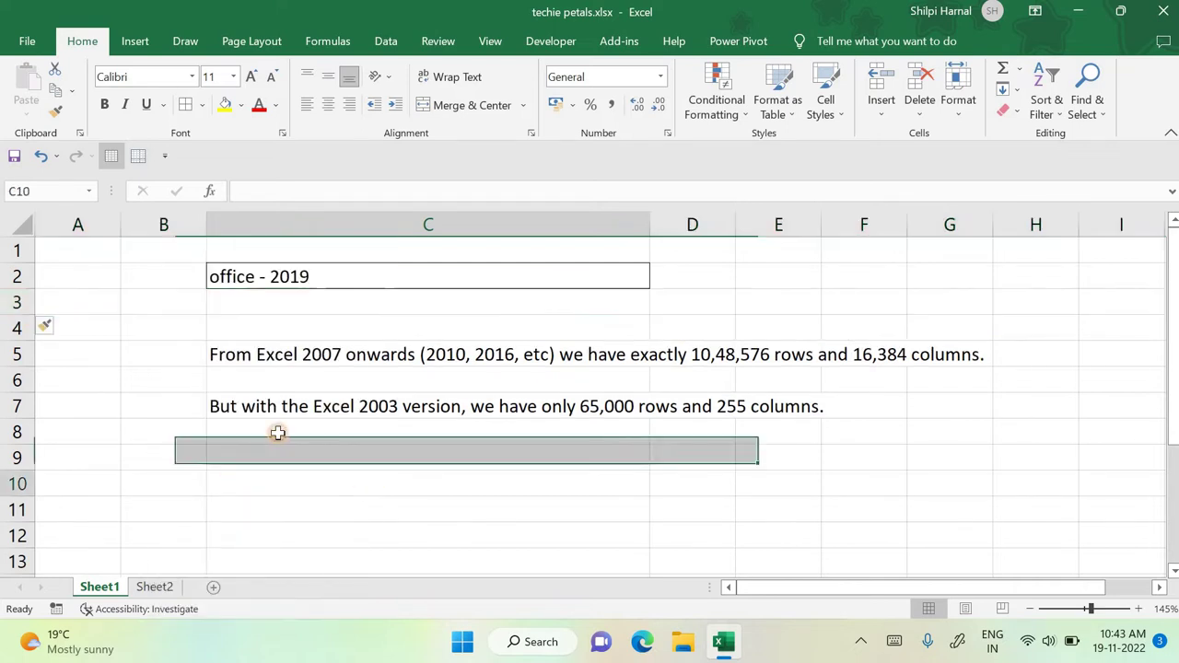
left_click(15, 301)
right_click(203, 297)
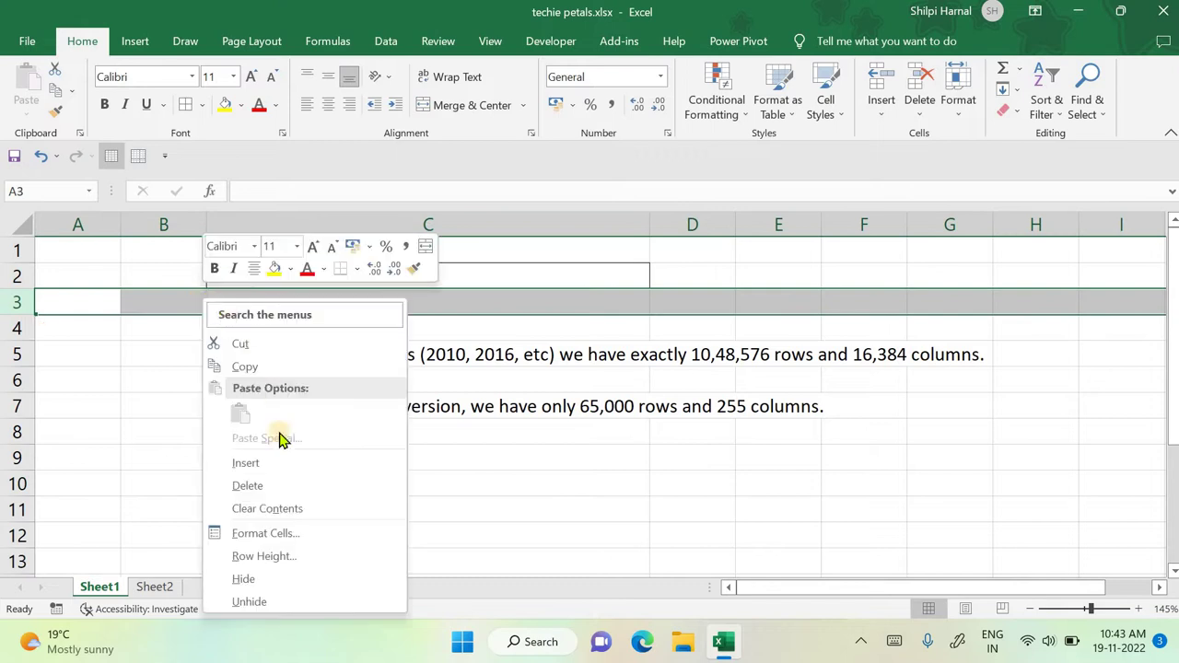
left_click(282, 458)
left_click(583, 513)
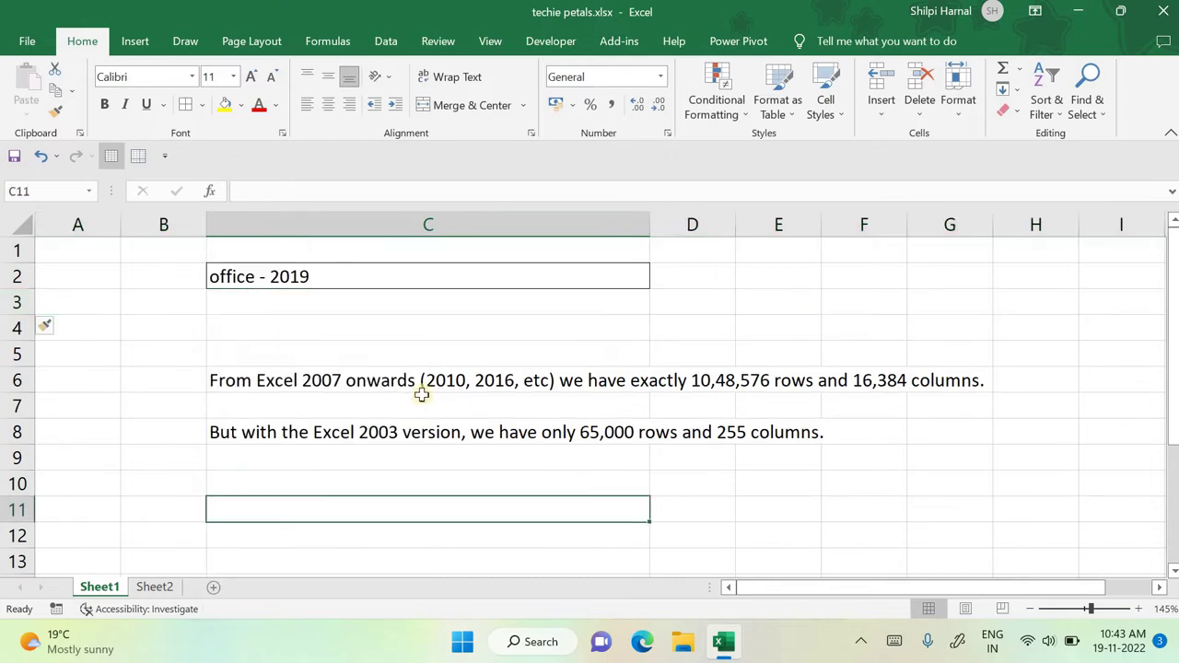
left_click_drag(351, 282, 414, 429)
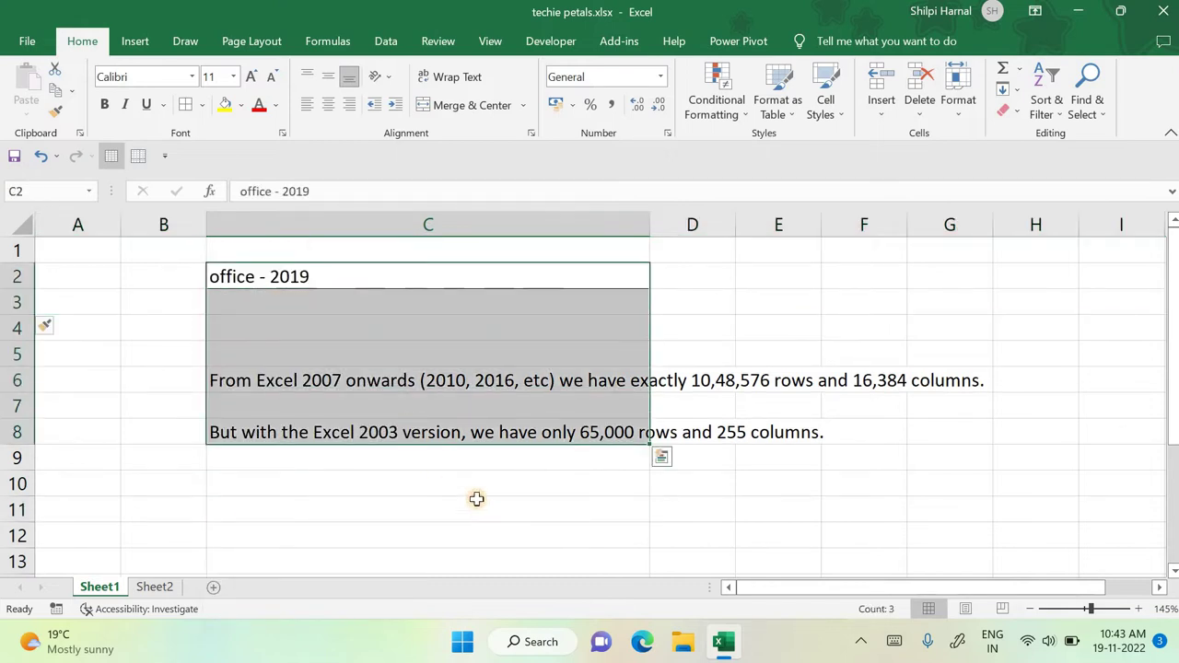
left_click(477, 502)
left_click(506, 380)
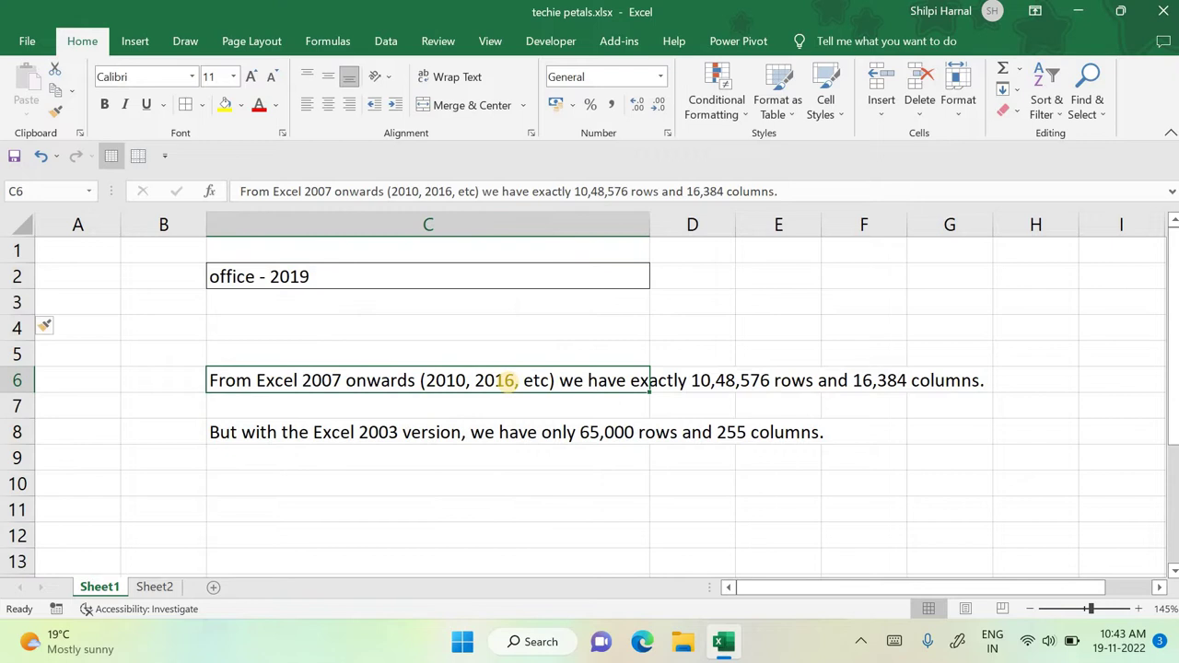
left_click(553, 481)
left_click(505, 379)
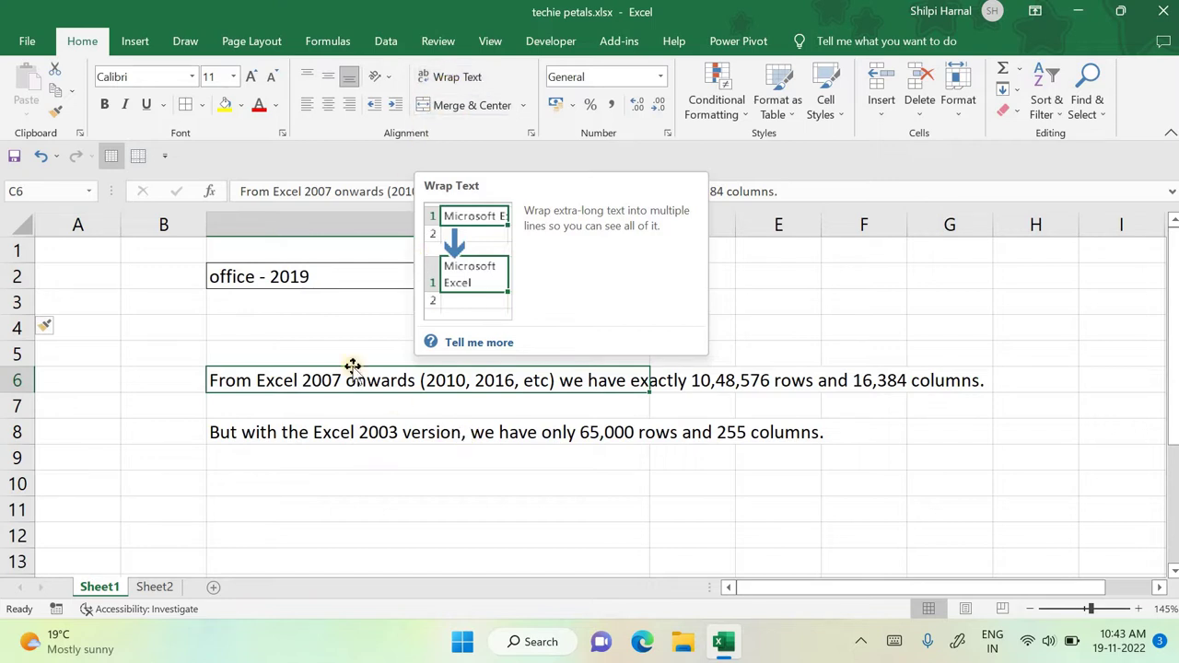
Step: Increase row 2's height to 17.50 and delete the empty rows 4 and 5
left_click_drag(29, 288, 32, 294)
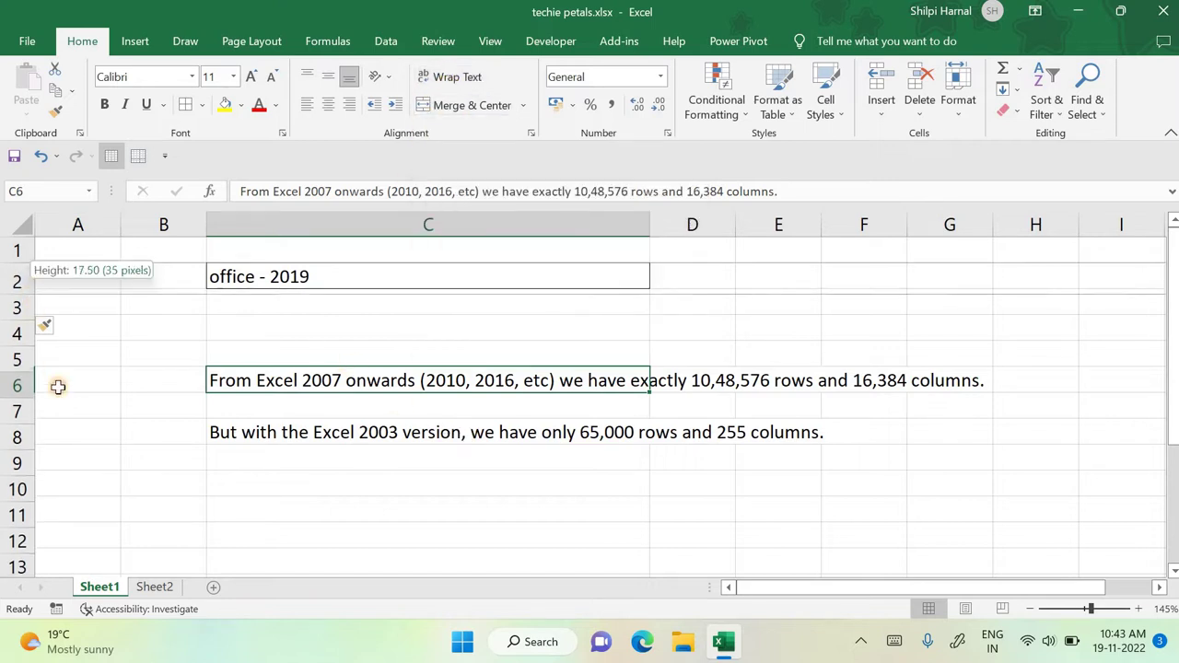
left_click_drag(23, 352, 21, 329)
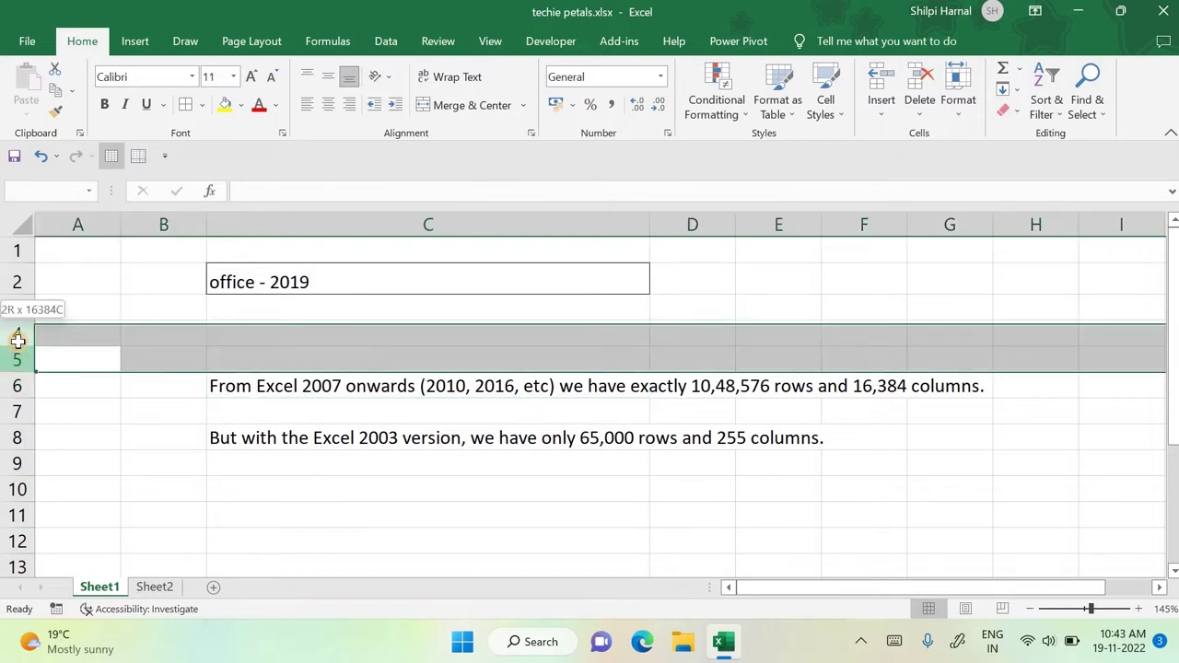
right_click(238, 343)
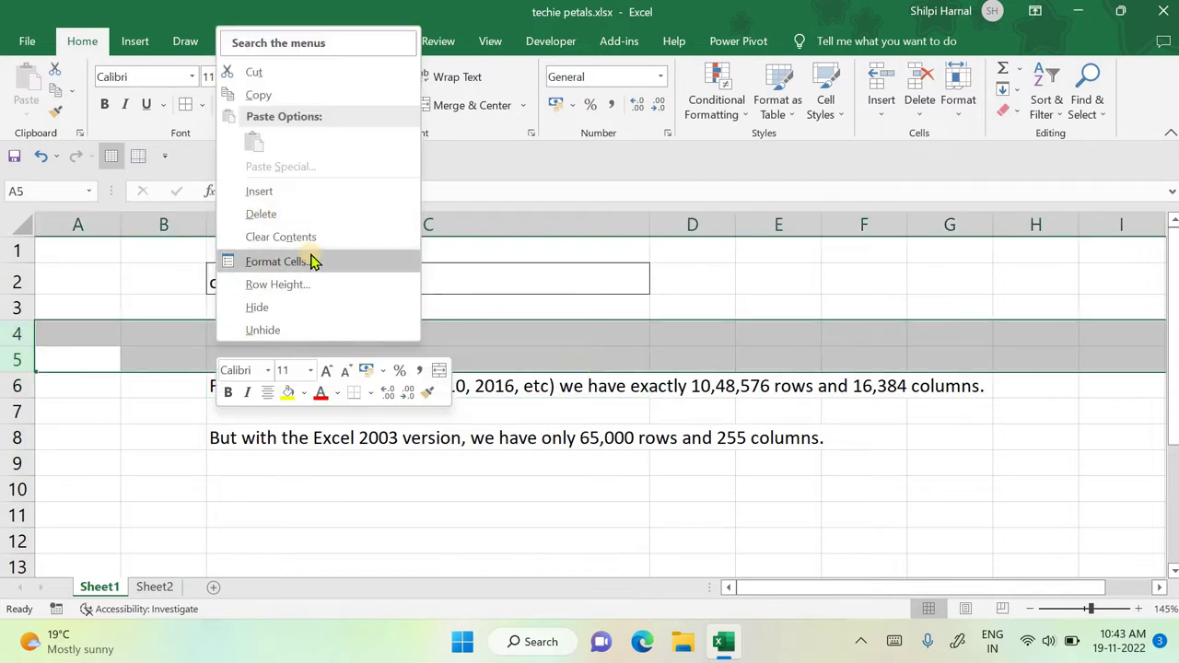
left_click(261, 214)
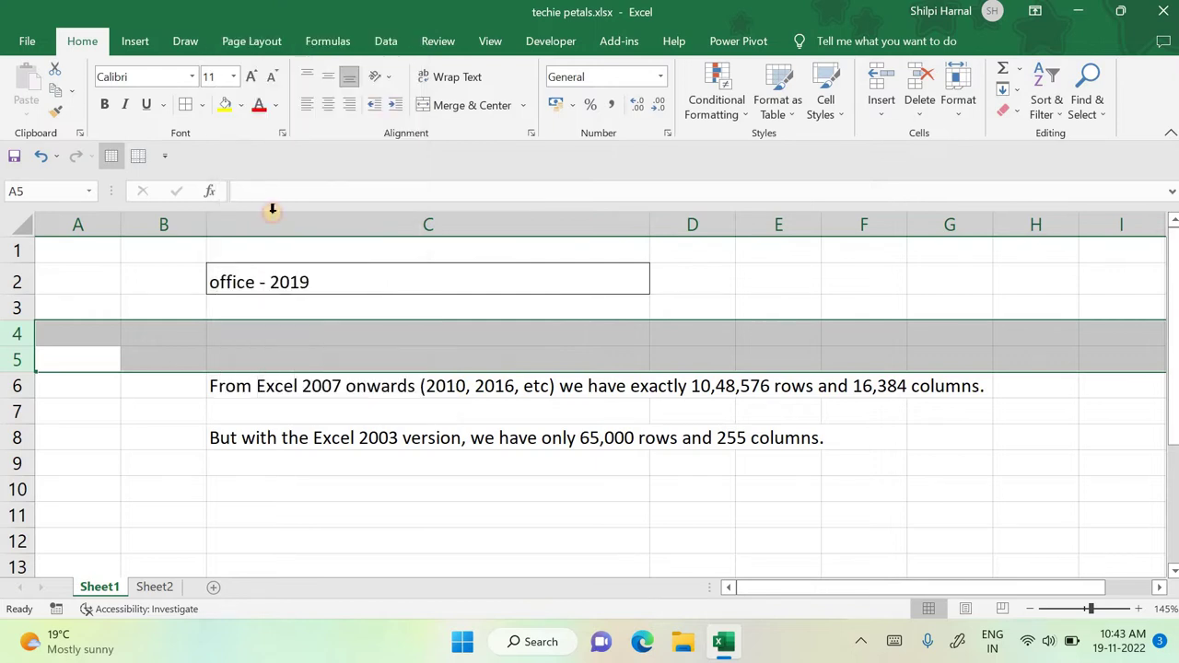
left_click(341, 386)
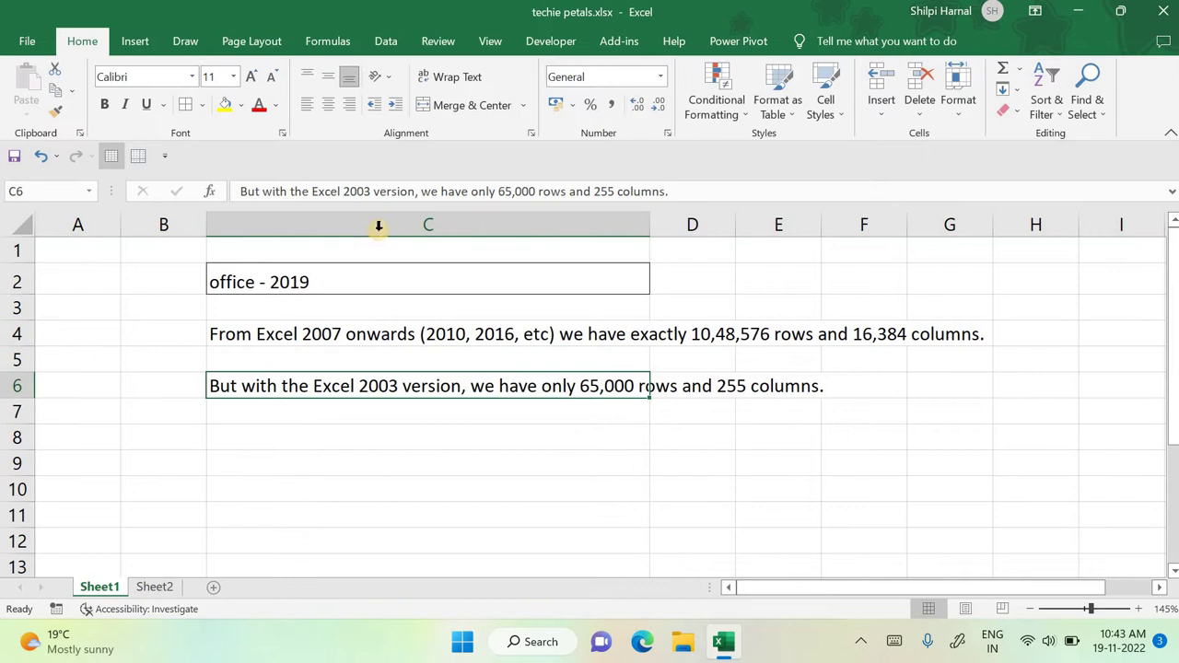
Step: Select the non-adjacent cells C2, C4 and C6 together, and clear the selection
left_click(377, 273)
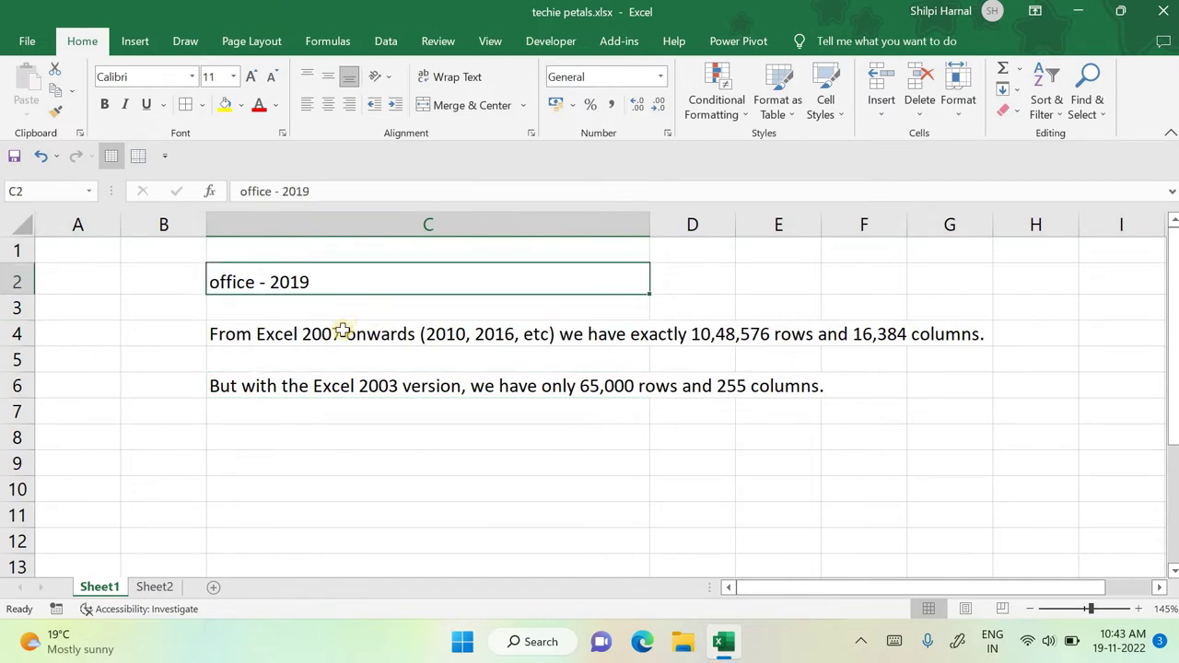
left_click(341, 333, "ctrl")
left_click(372, 394, "ctrl")
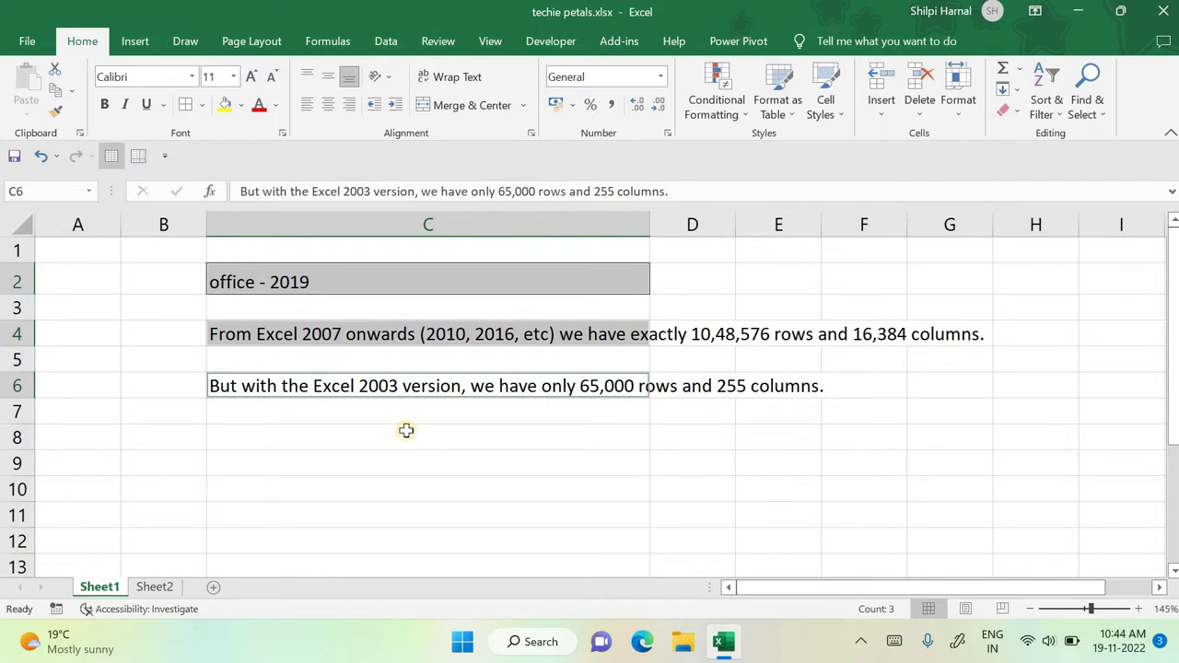
left_click(406, 430)
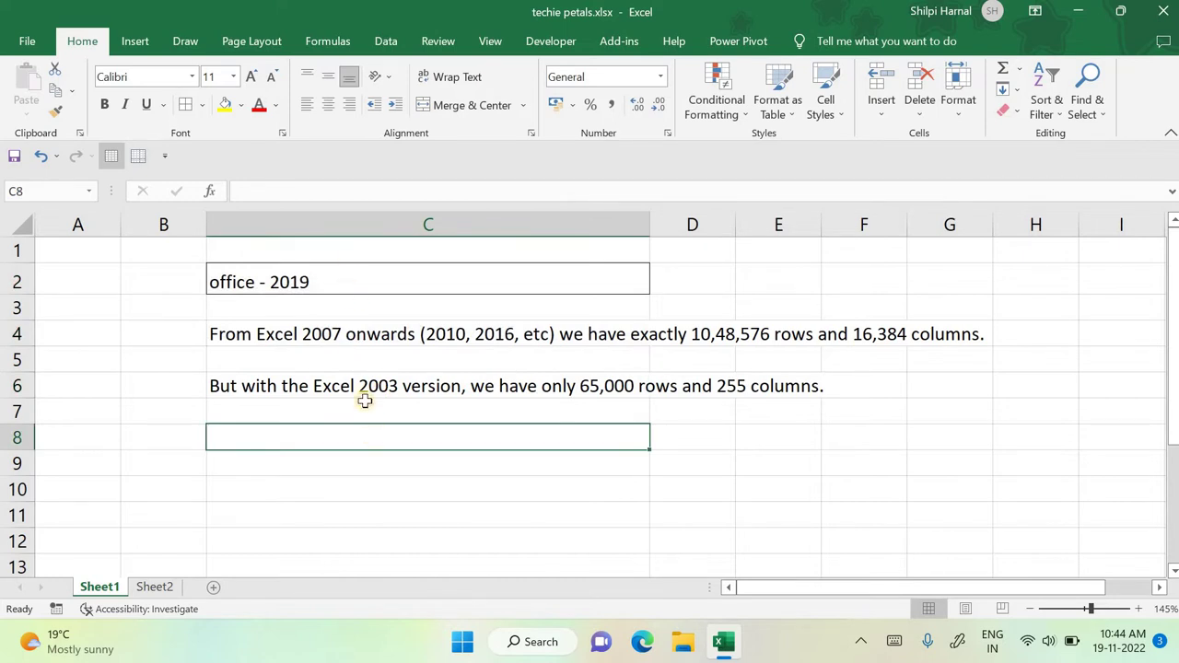
Step: Apply Wrap Text to the non-adjacent cells C6, C4 and C2
left_click(367, 392)
left_click(390, 334, "ctrl")
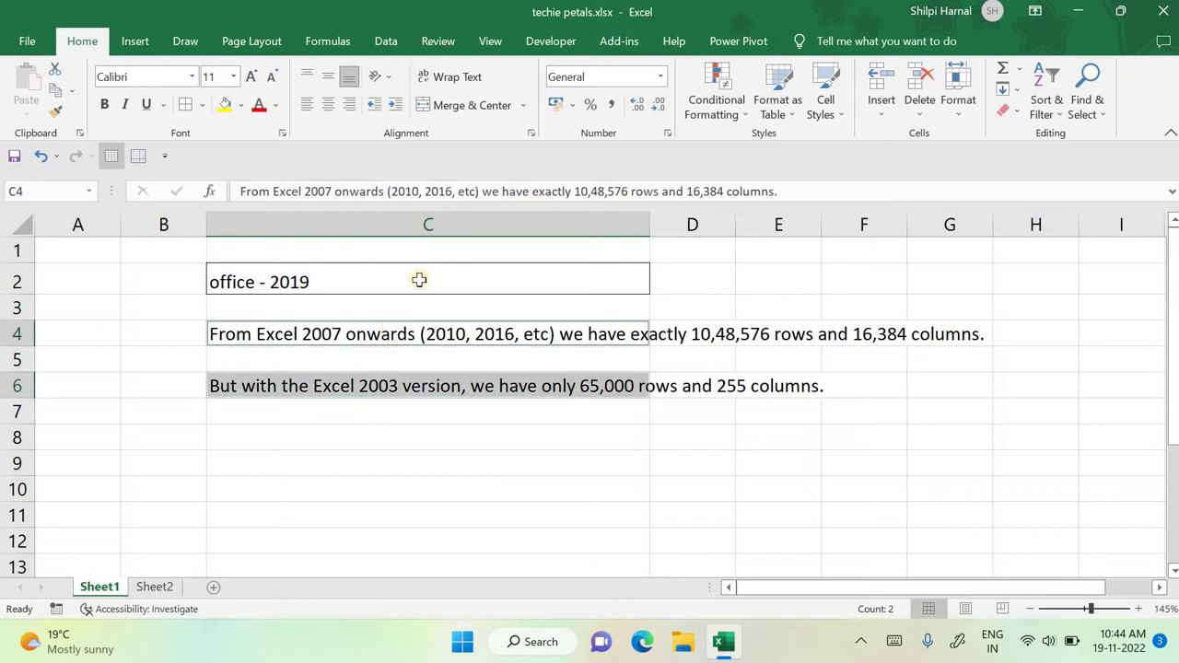
left_click(419, 279, "ctrl")
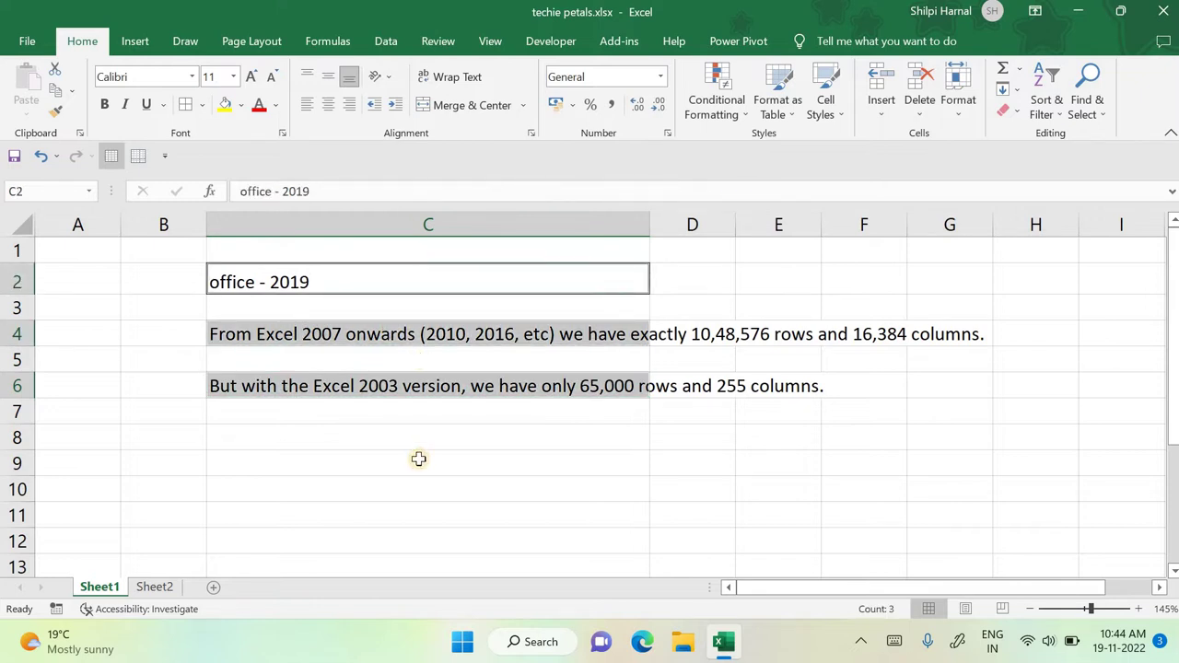
left_click(440, 83)
left_click(748, 412)
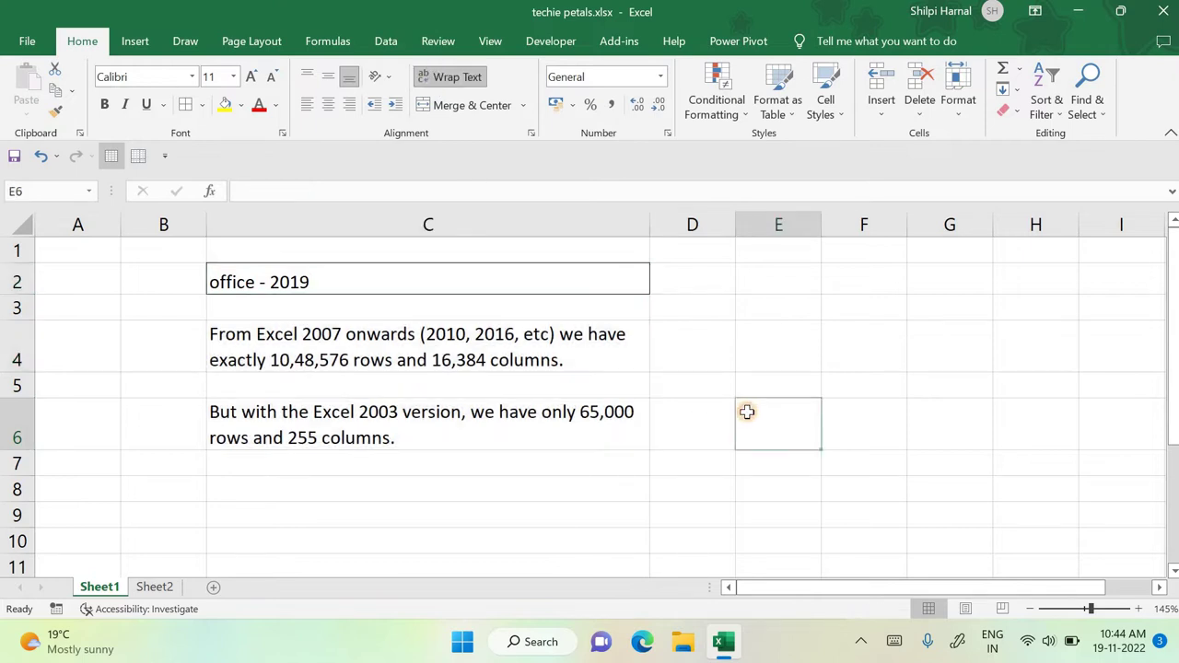
Step: Check the wrapped text in cells C4 and C6, and make row 4 taller to leave blank space above its text
left_click(509, 338)
left_click(516, 413)
left_click(506, 342)
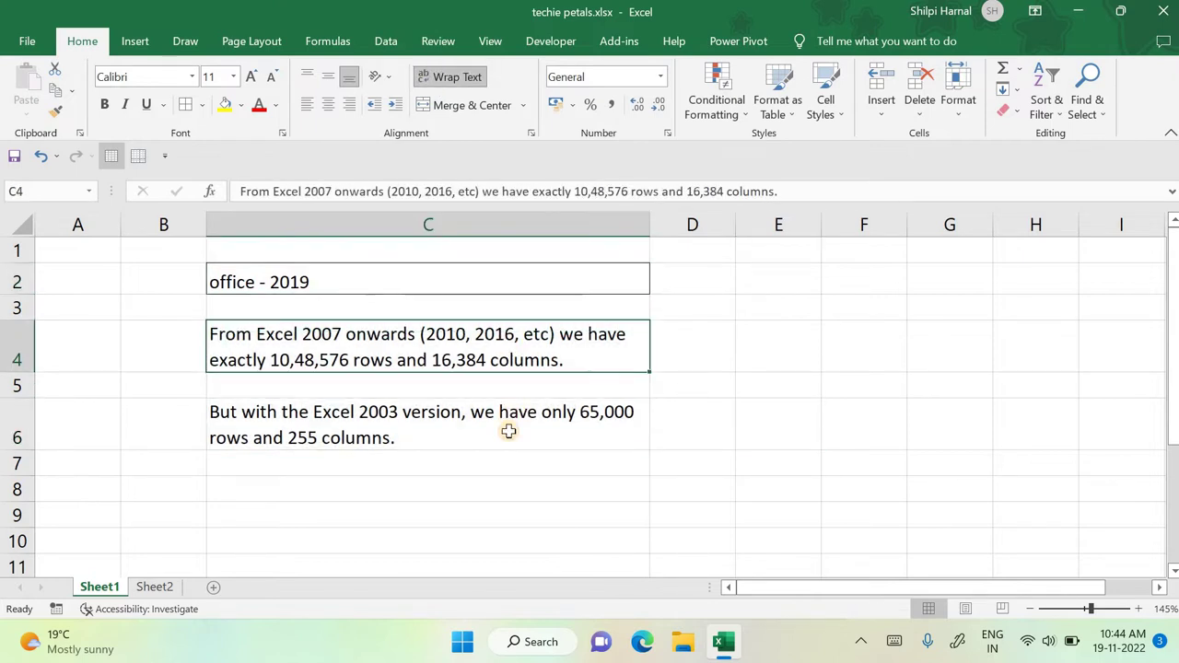
left_click(508, 429)
left_click(507, 355)
left_click(508, 411)
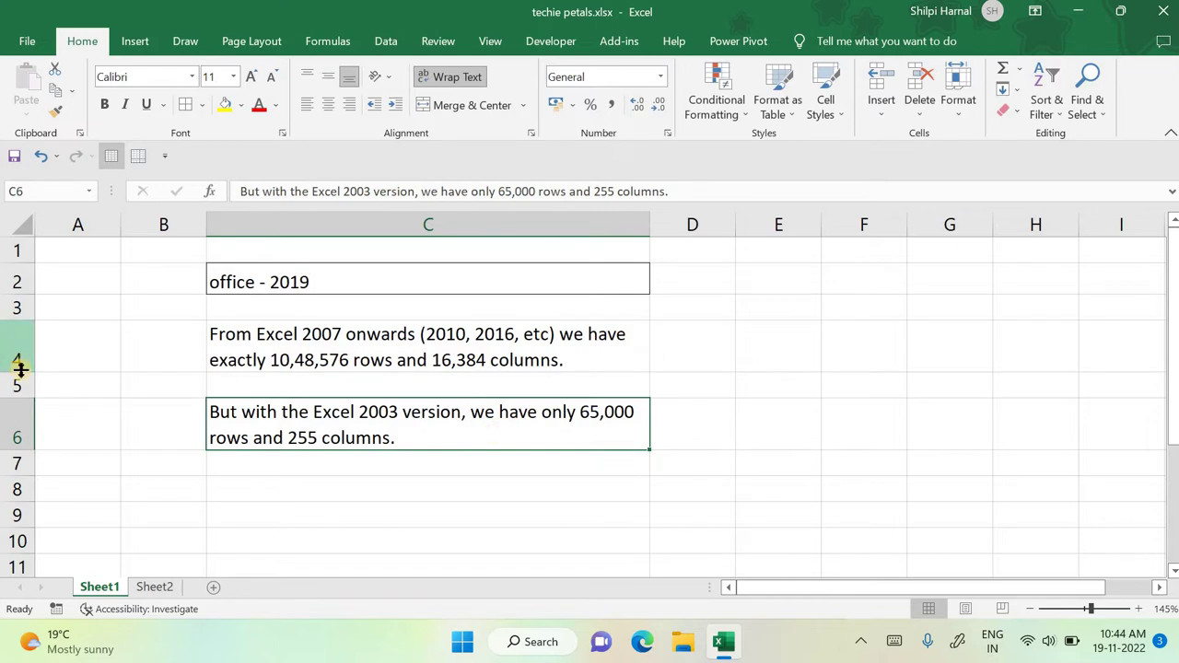
left_click_drag(20, 368, 13, 412)
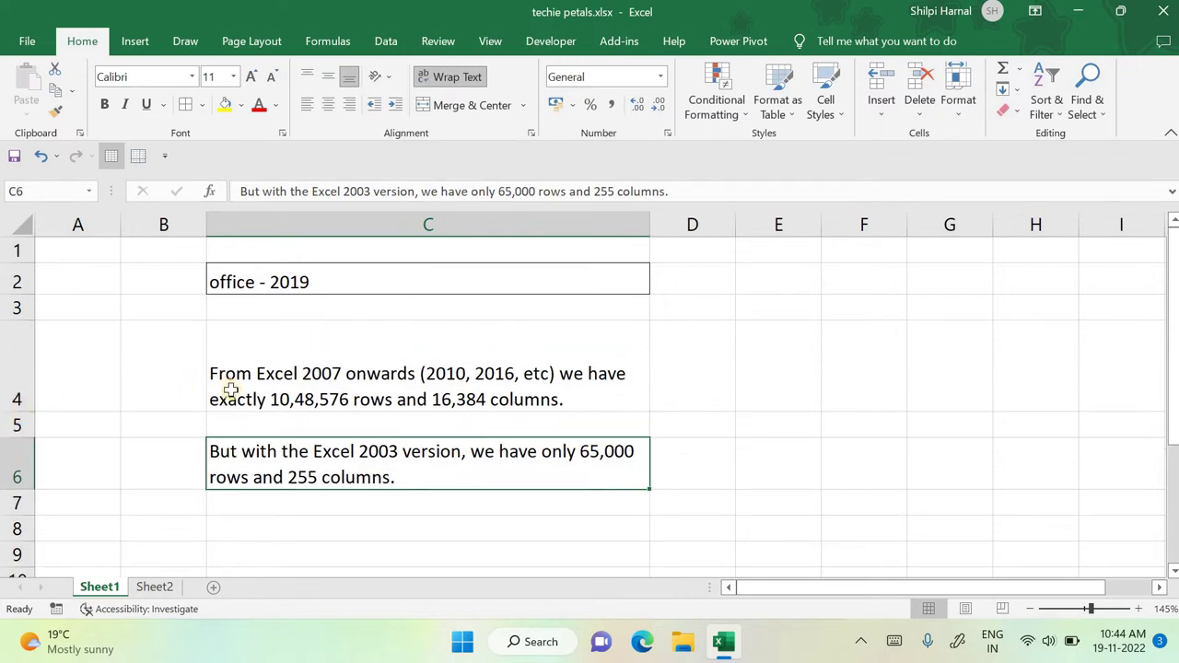
Step: Apply All Borders to cells C4 and C6, which hold the two wrapped sentences
left_click(260, 373)
left_click(290, 451, "ctrl")
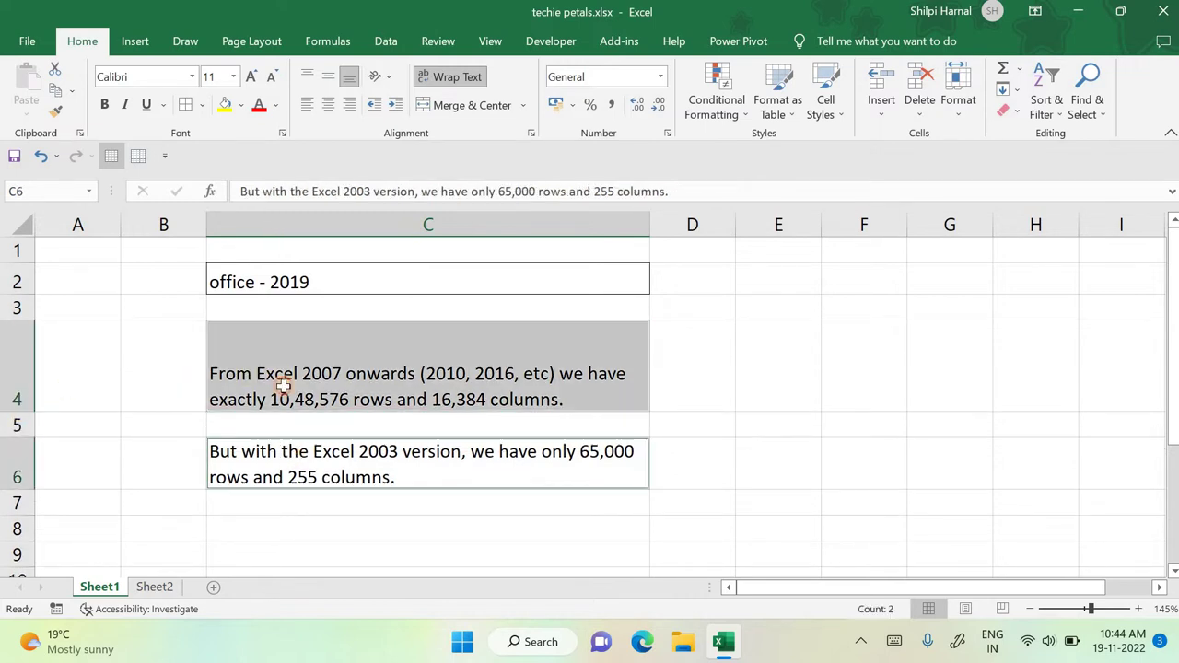
left_click(172, 356)
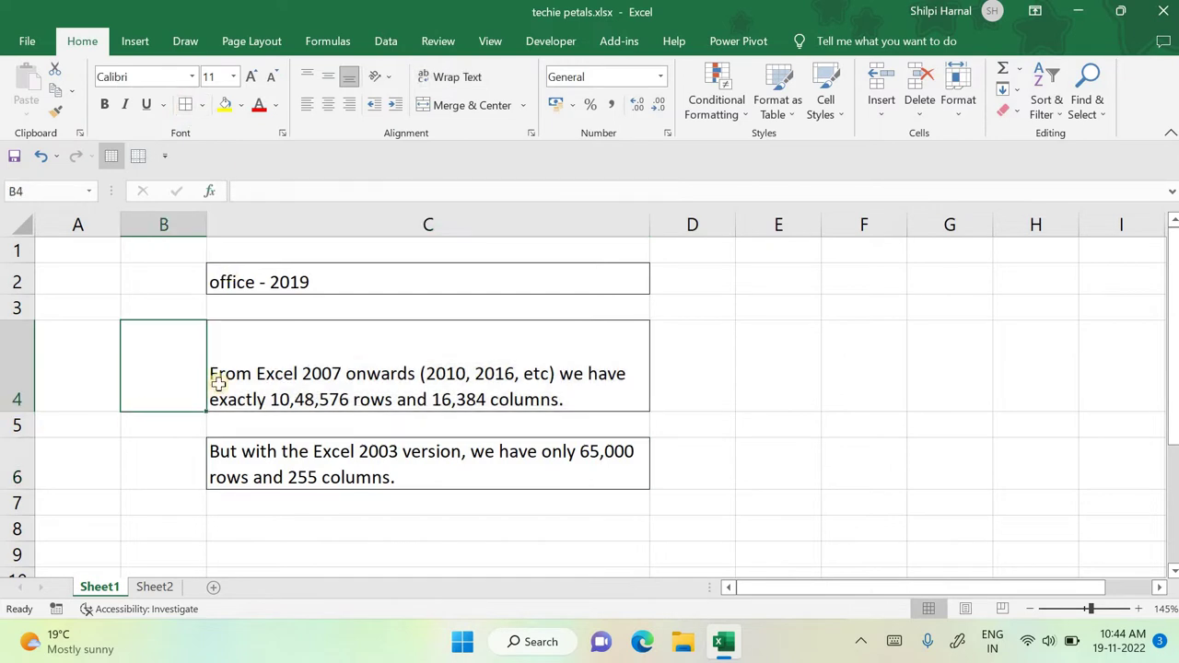
left_click(416, 350)
left_click(447, 273)
left_click(477, 452)
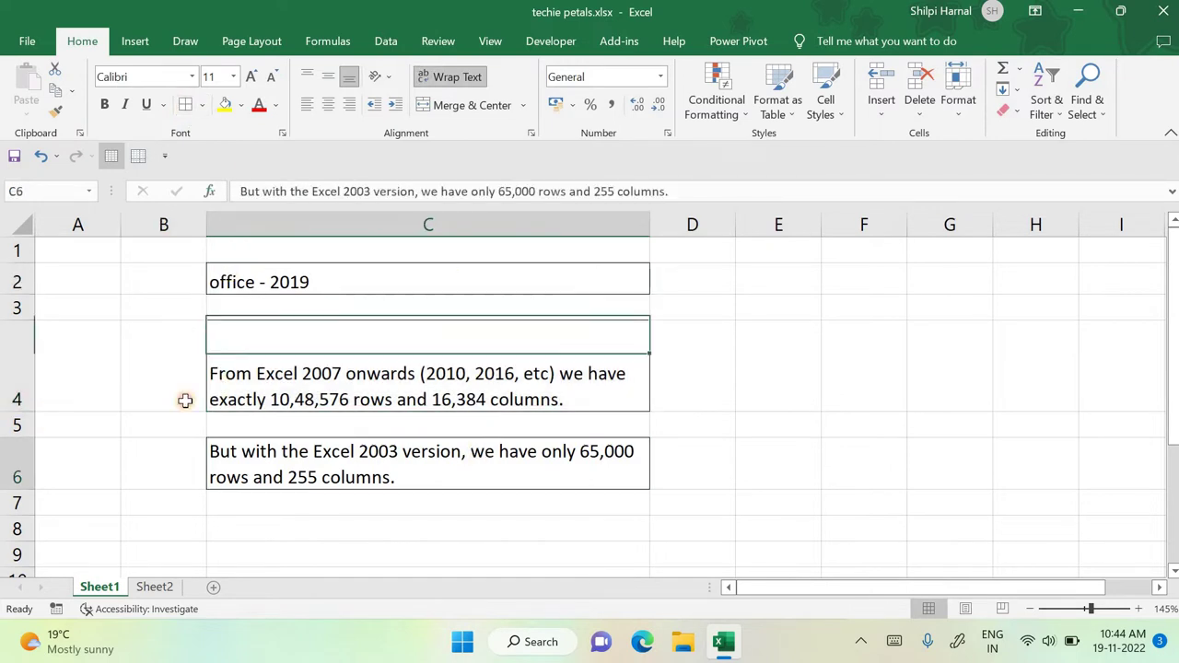
Step: Narrow column C to a width of about 30 and resize row 4 so all three lines of its wrapped text fit
left_click_drag(19, 411, 18, 418)
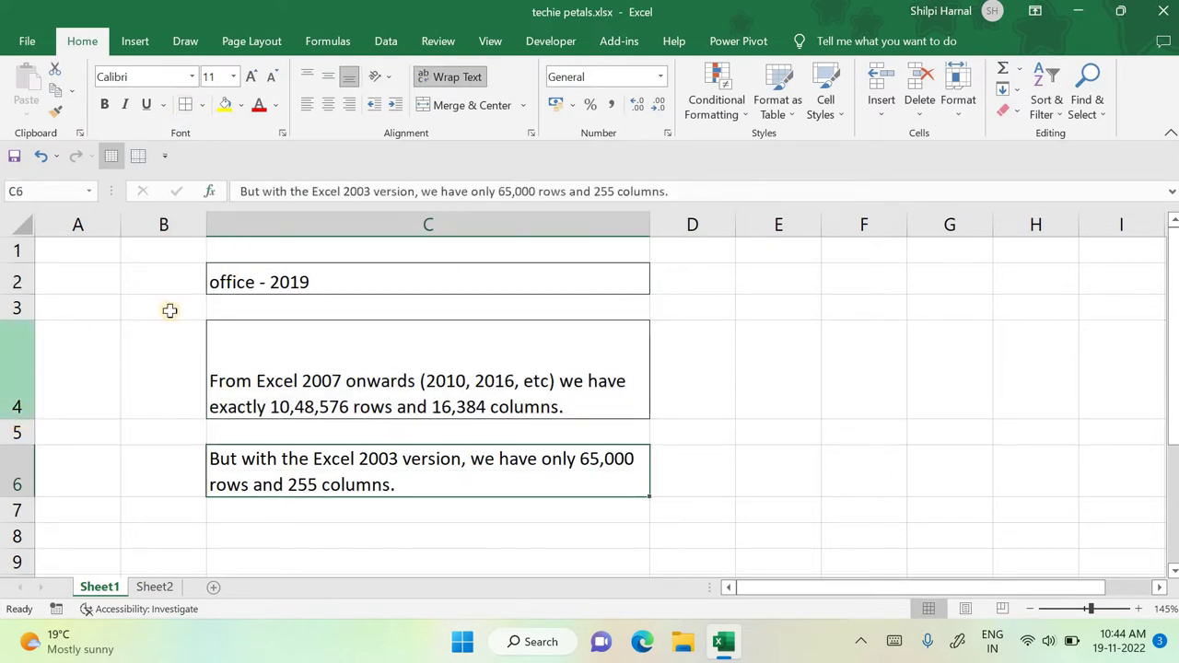
left_click_drag(648, 222, 466, 245)
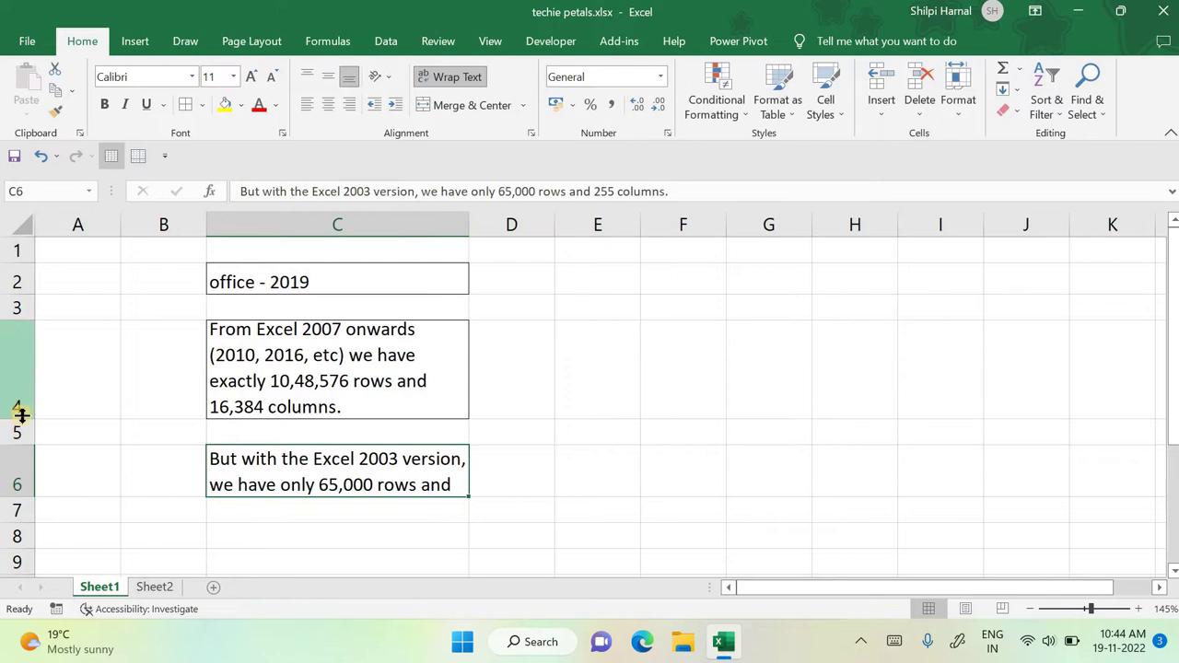
left_click_drag(18, 419, 17, 369)
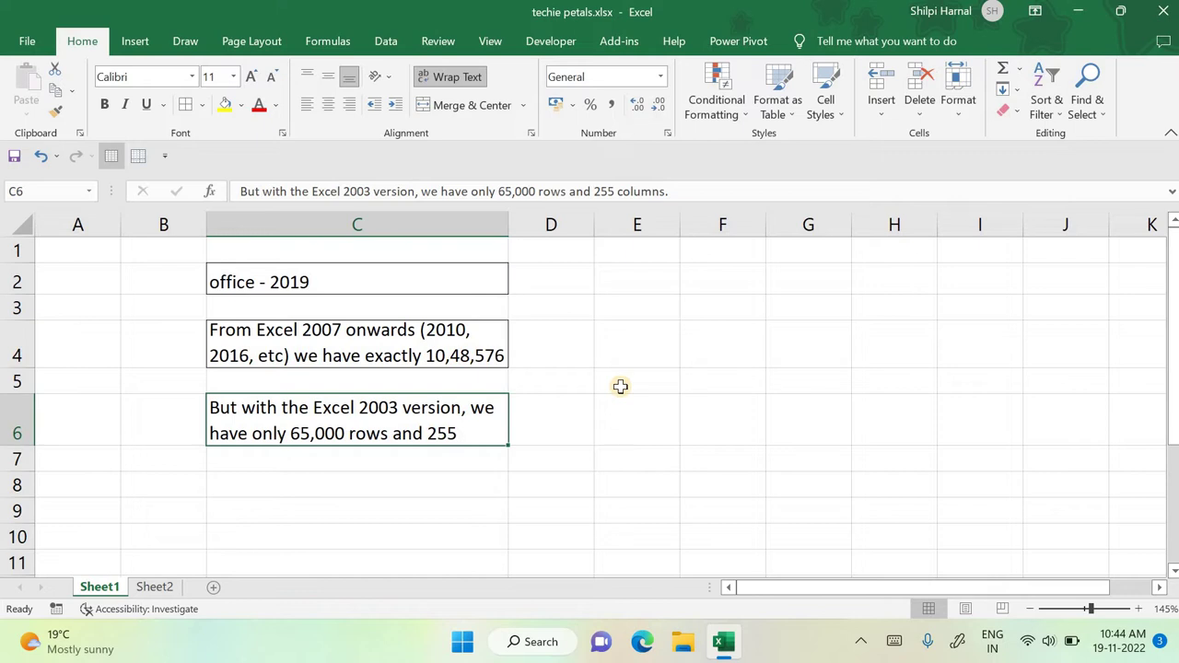
left_click(425, 334)
left_click(671, 387)
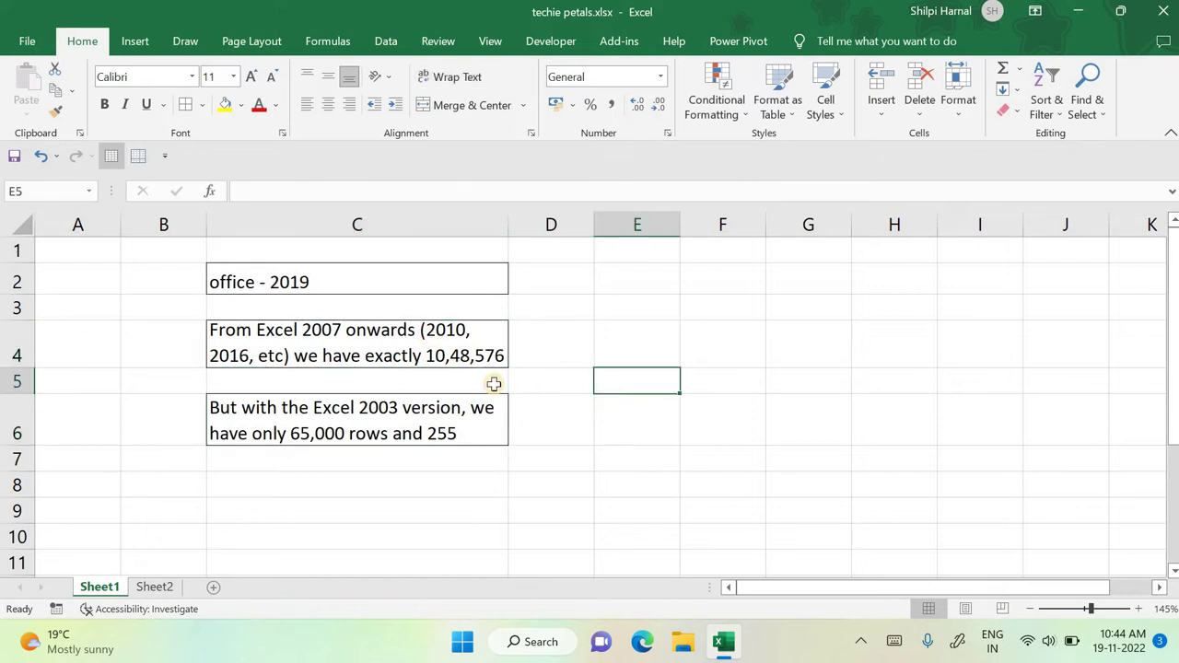
double_click(30, 367)
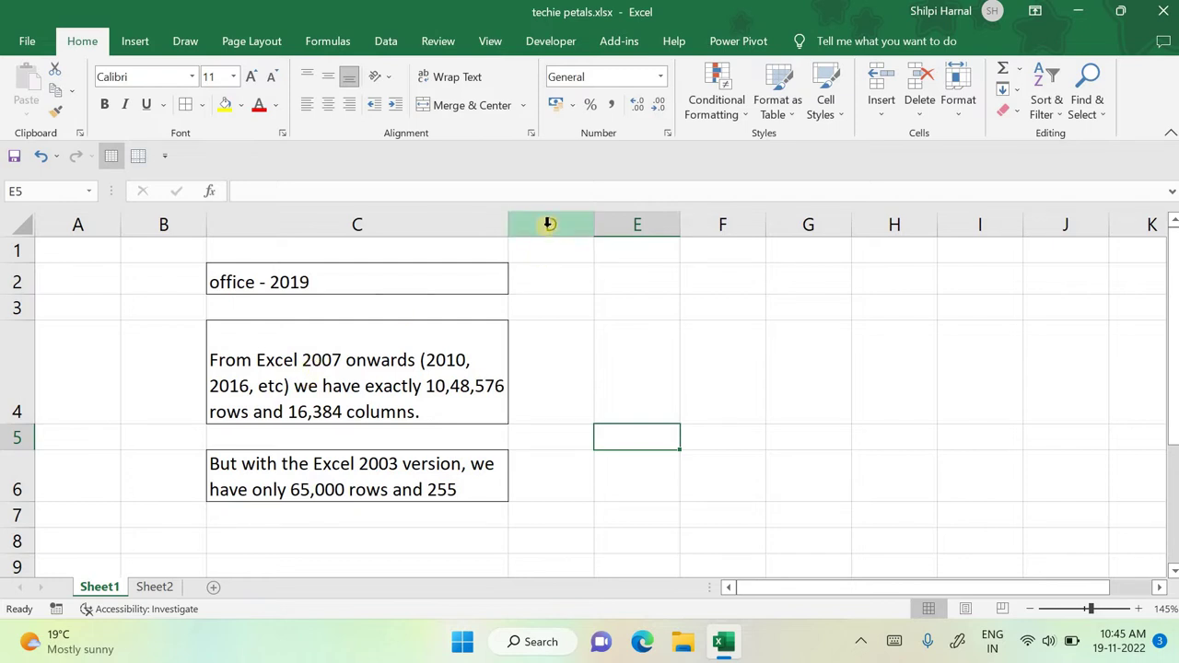
Step: Enter "gdsghdsg sdss" in cell D2 and auto-fit the width of column D to that text
left_click(541, 274)
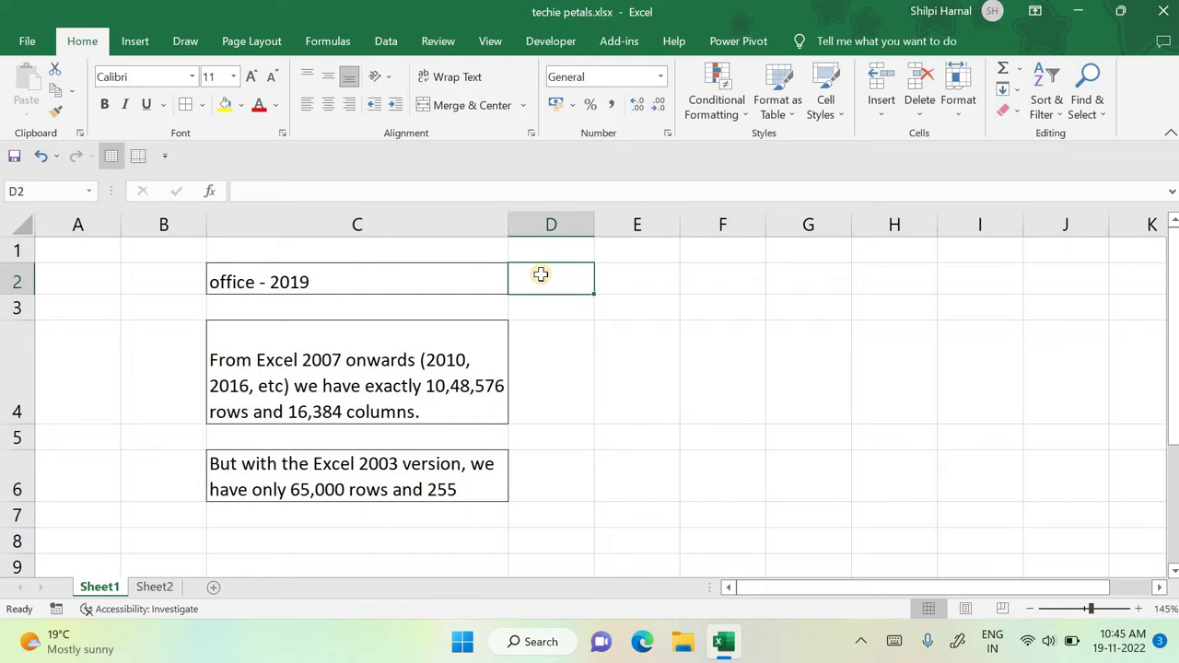
type("gdsghdsg sds")
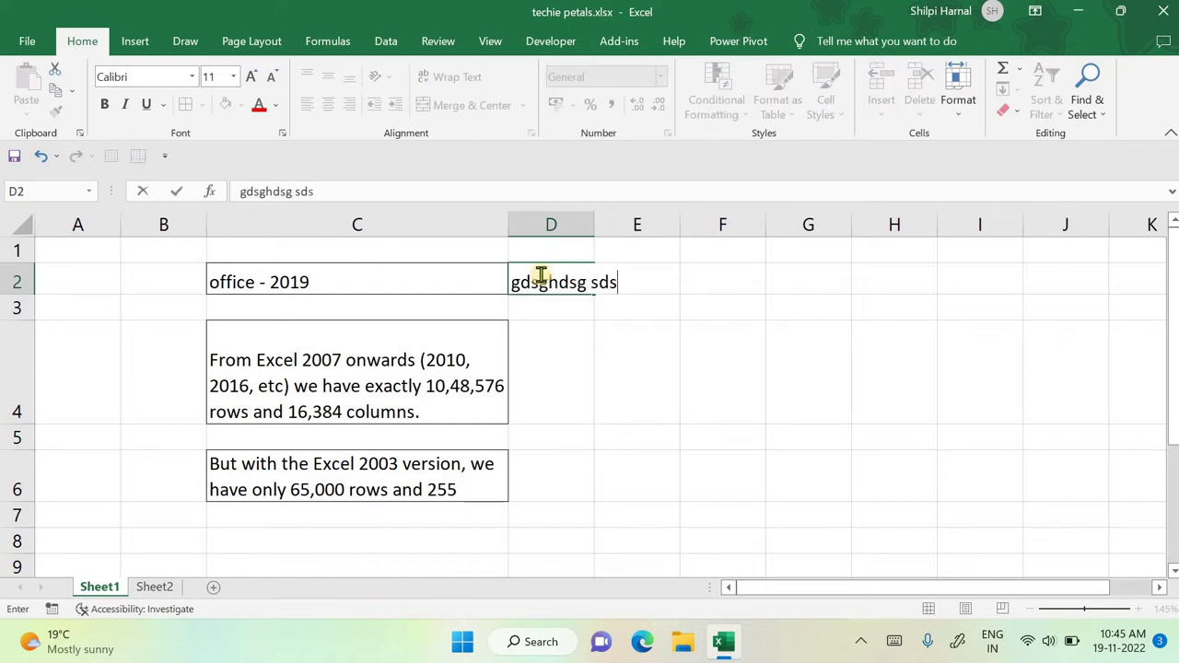
type("s")
key("Return")
key("Up")
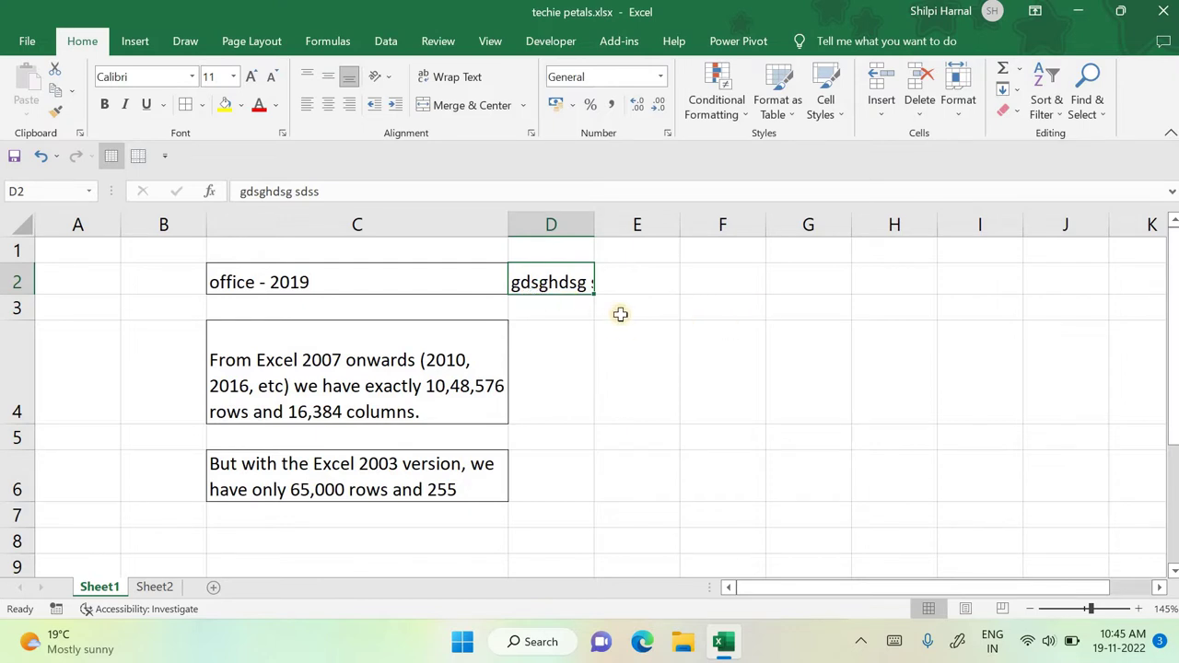
left_click(620, 314)
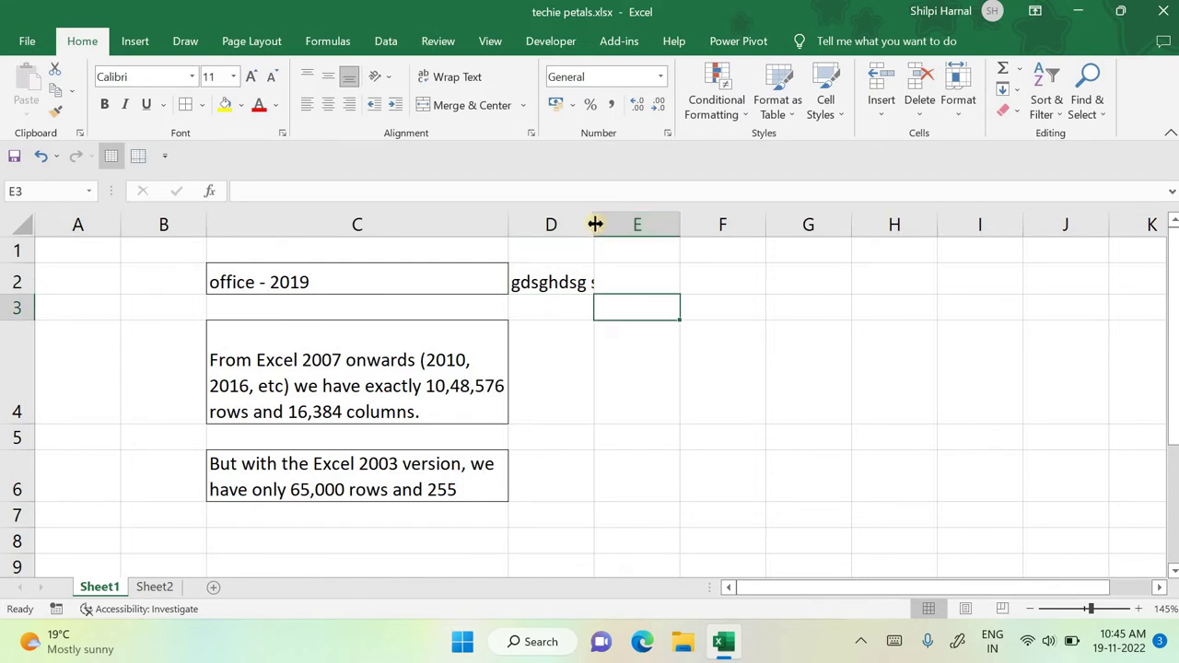
double_click(597, 224)
left_click(599, 281)
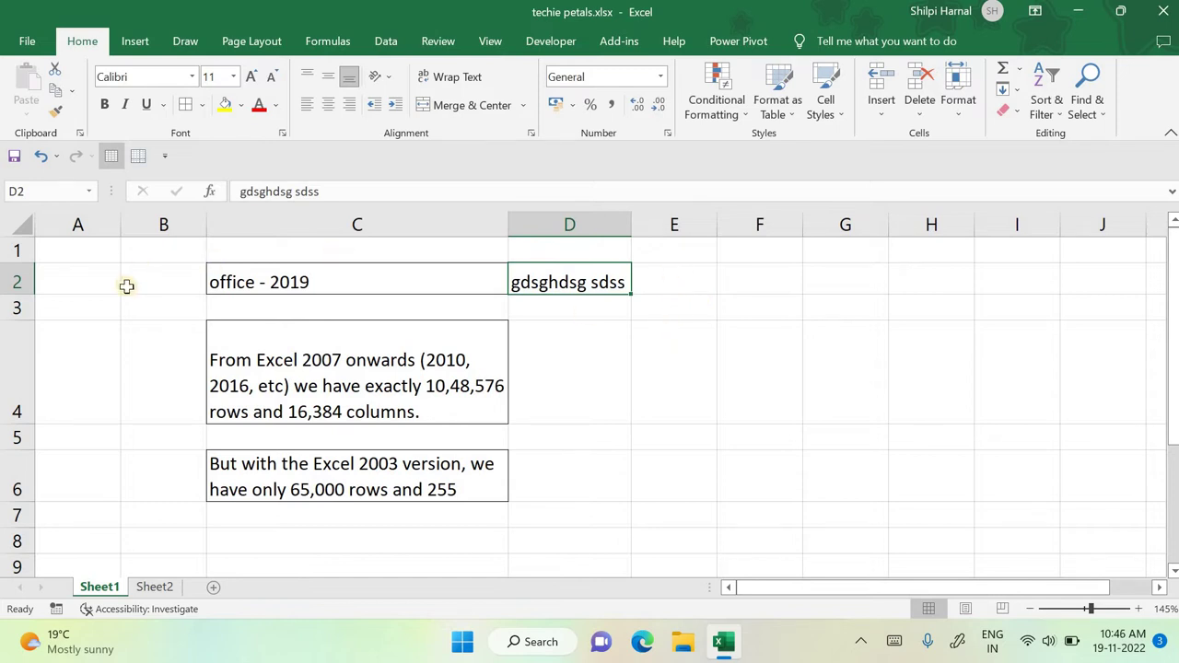
Step: Make row 2, which holds the "office - 2019" text, slightly taller
left_click(300, 256)
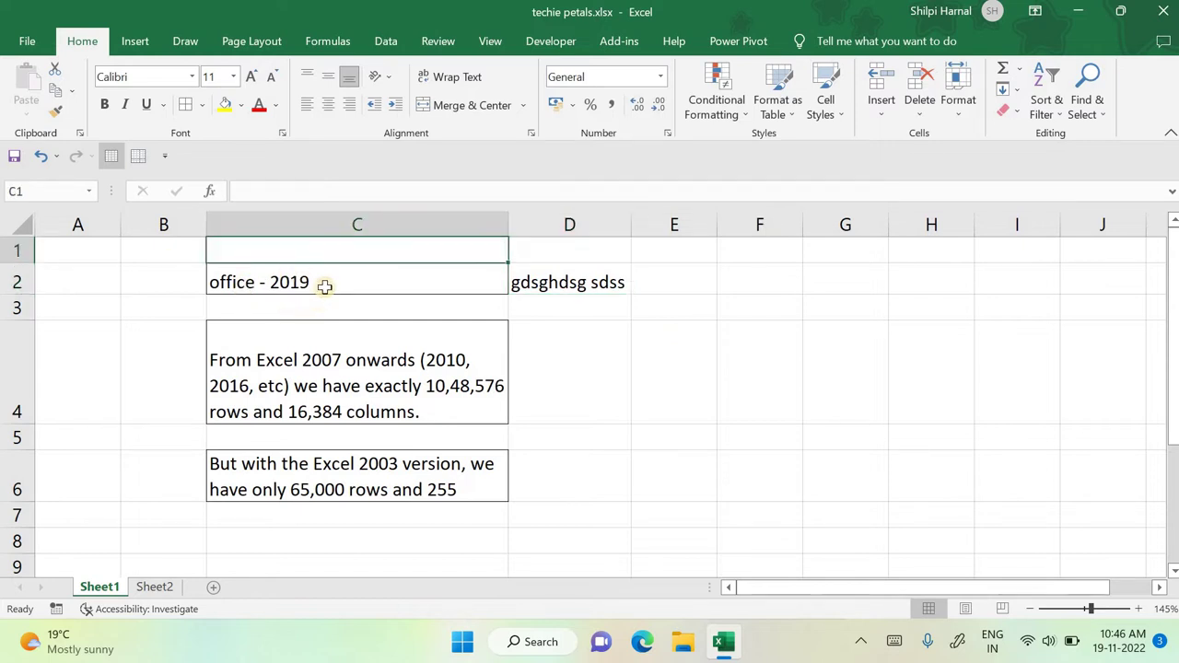
left_click(324, 285)
left_click(348, 373)
left_click_drag(34, 295, 34, 312)
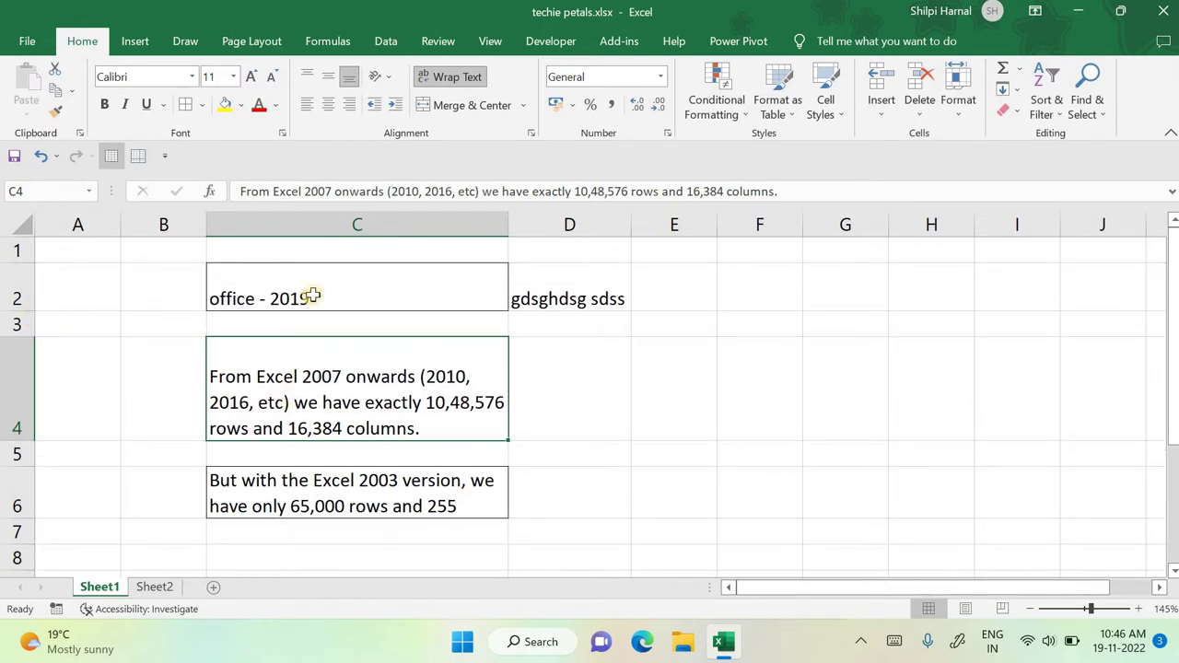
Step: Select the whole of column C and the entire worksheet, and clear the selection
left_click(323, 216)
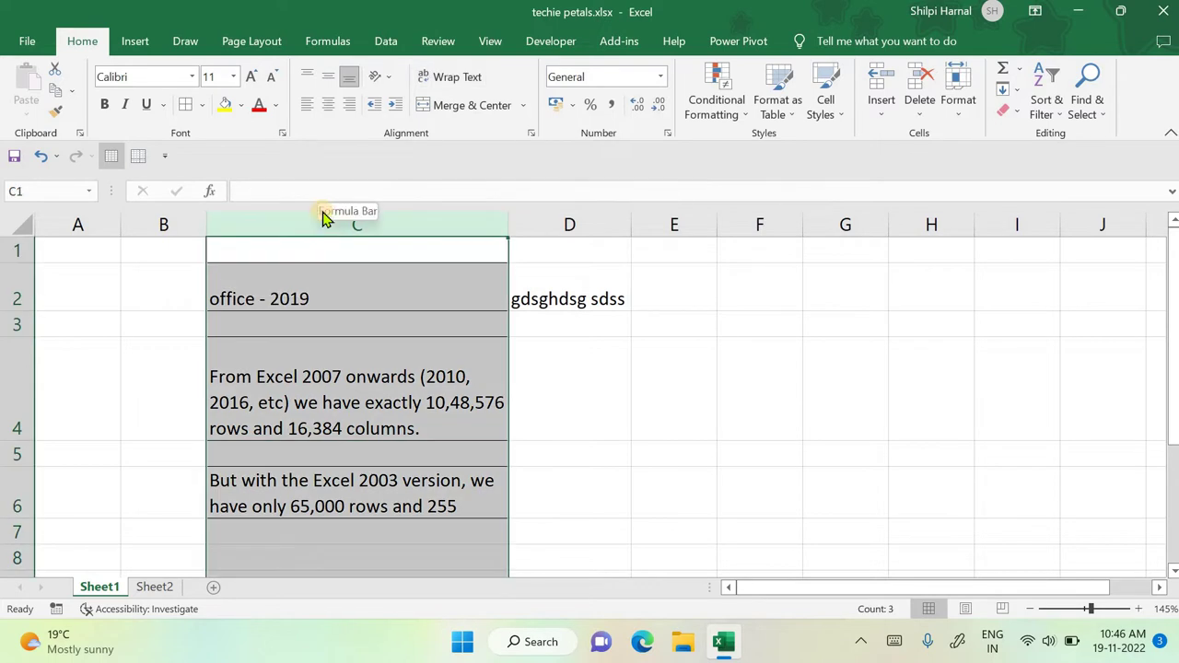
left_click(9, 224)
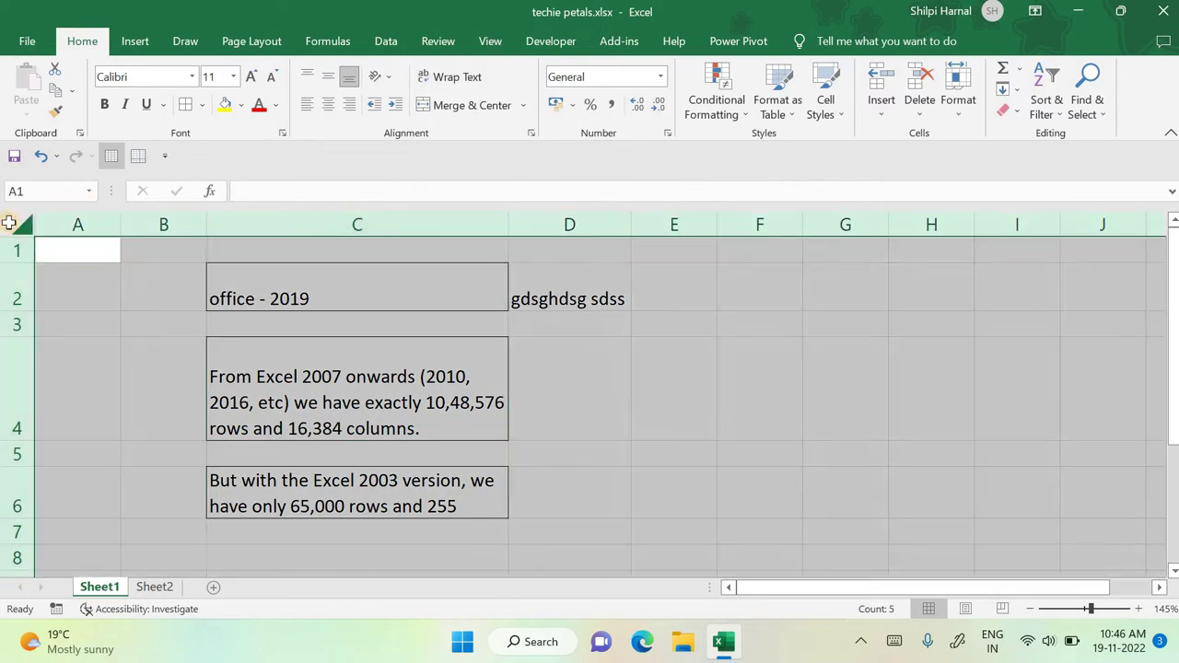
left_click(164, 317)
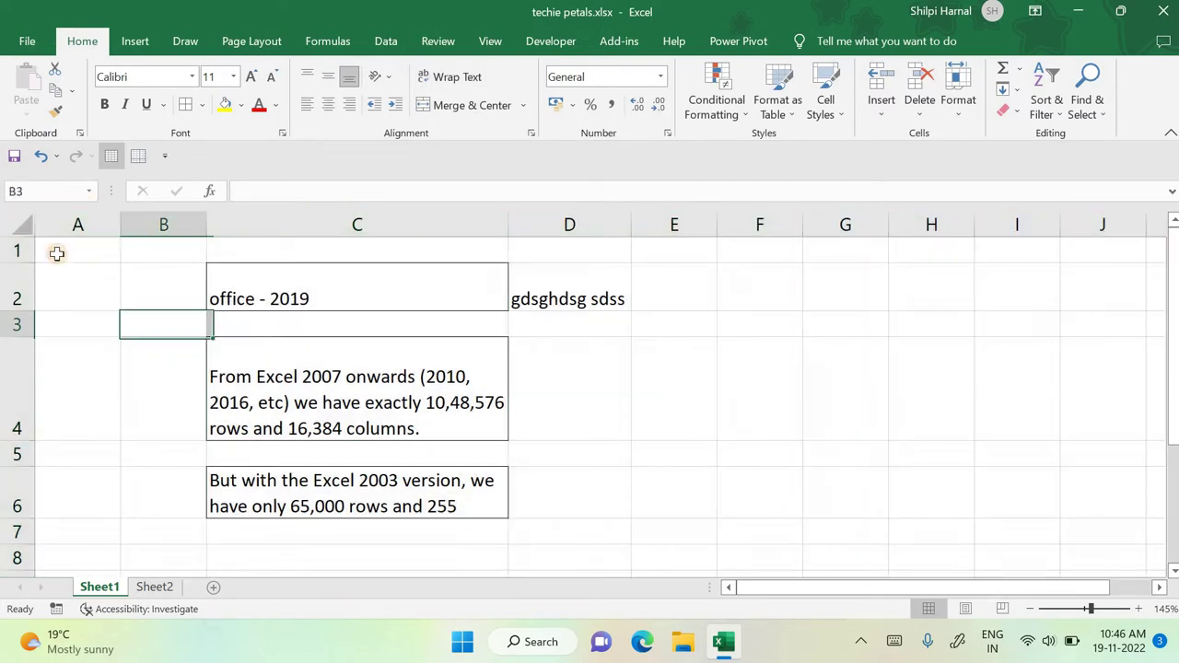
left_click(17, 224)
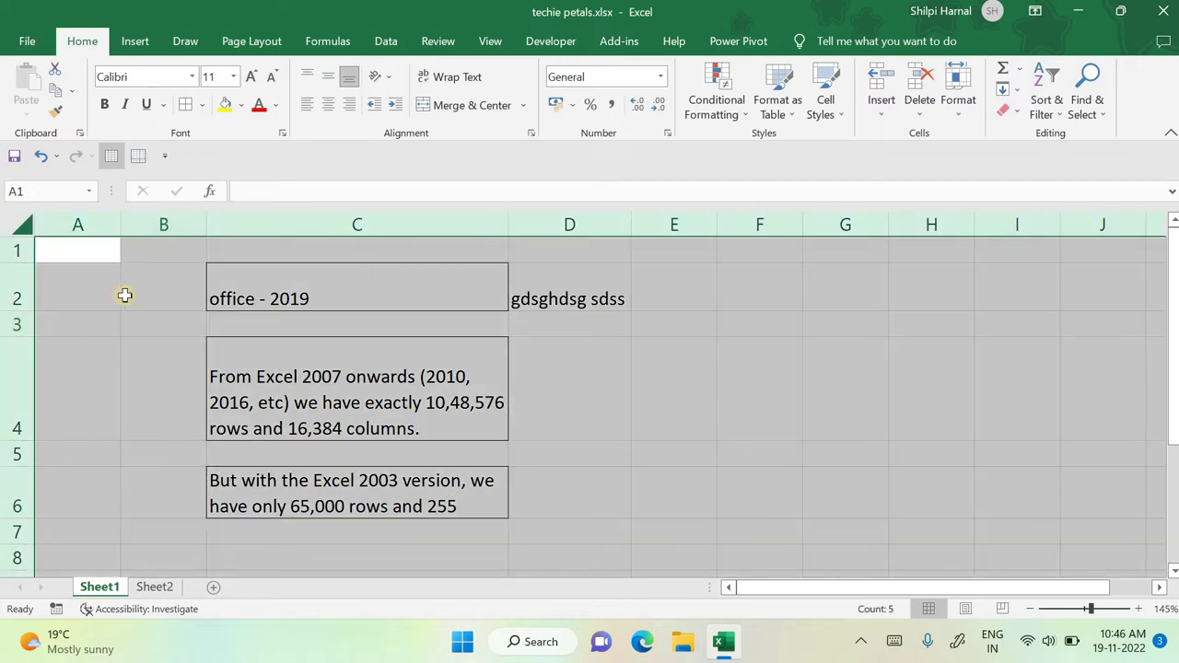
left_click(125, 293)
Step: Turn on Wrap text for the entire column C in the Format Cells alignment settings
left_click(311, 223)
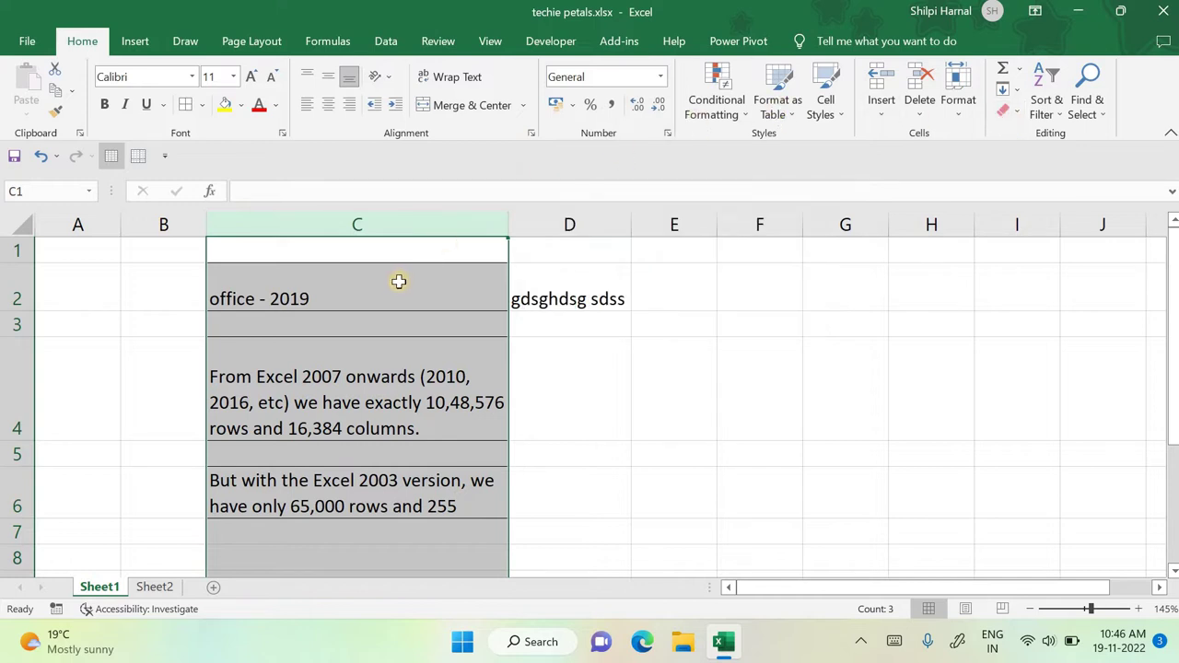
right_click(372, 311)
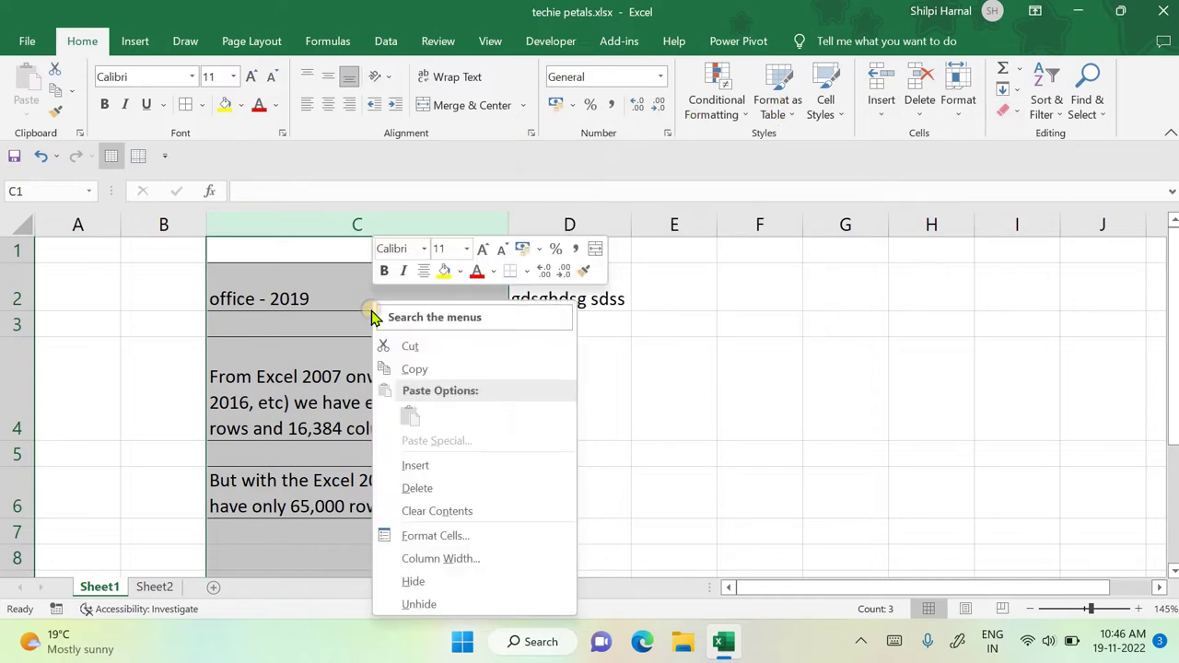
left_click(490, 540)
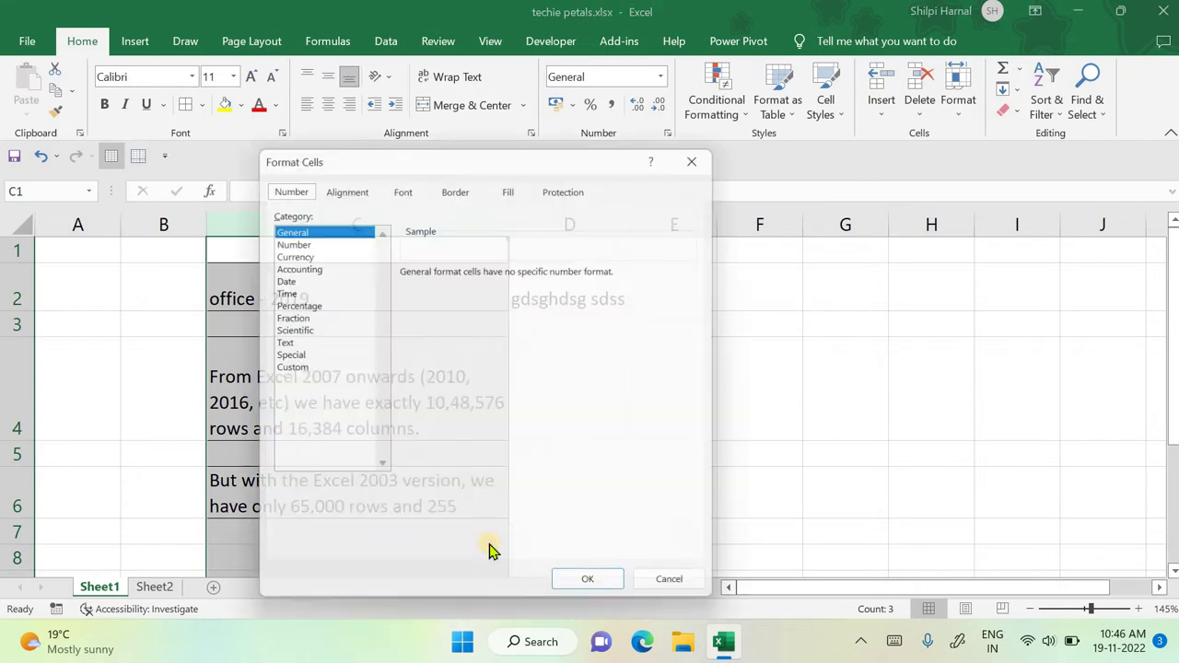
left_click_drag(485, 157, 771, 132)
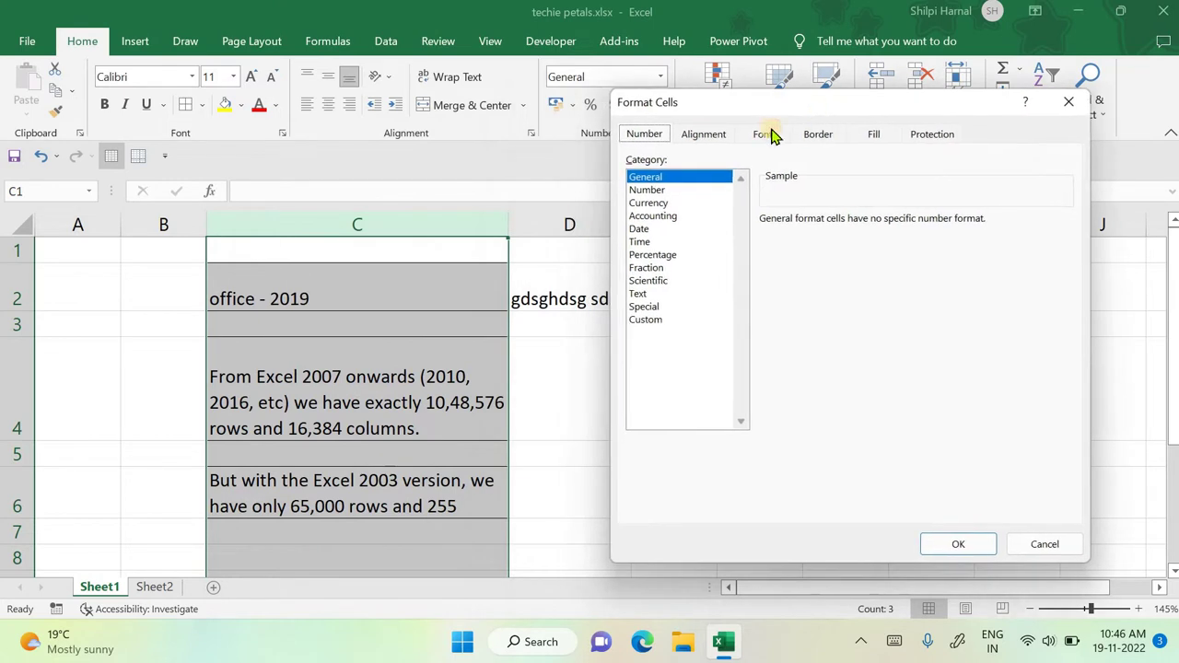
left_click(700, 137)
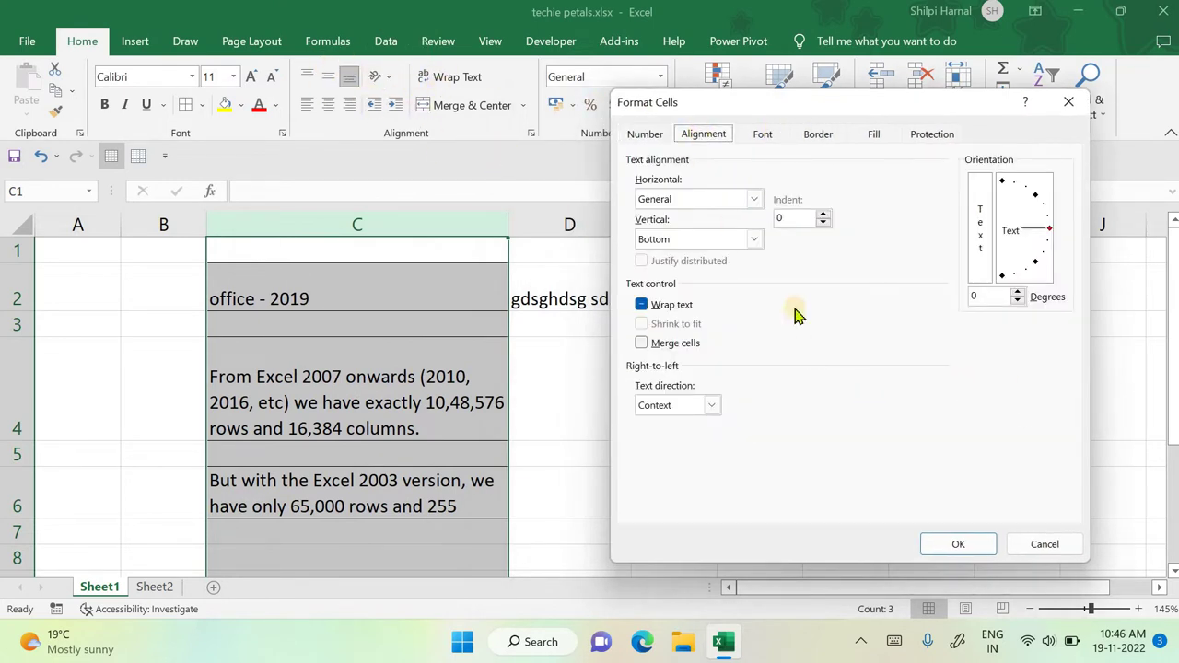
left_click(662, 309)
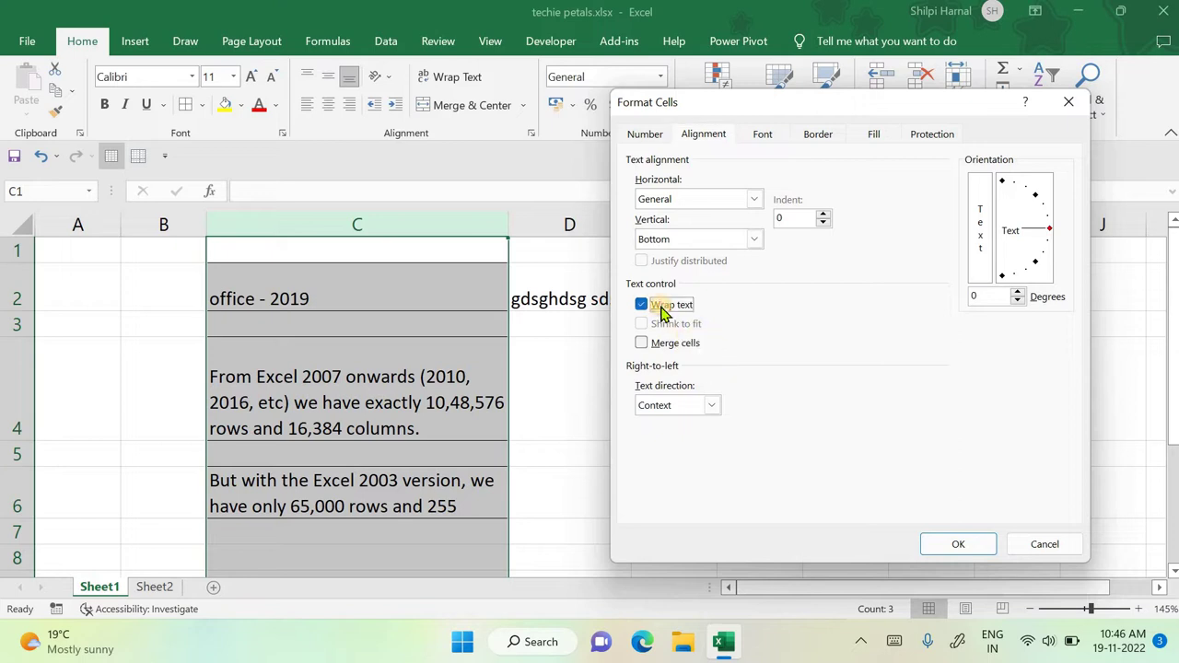
left_click(956, 545)
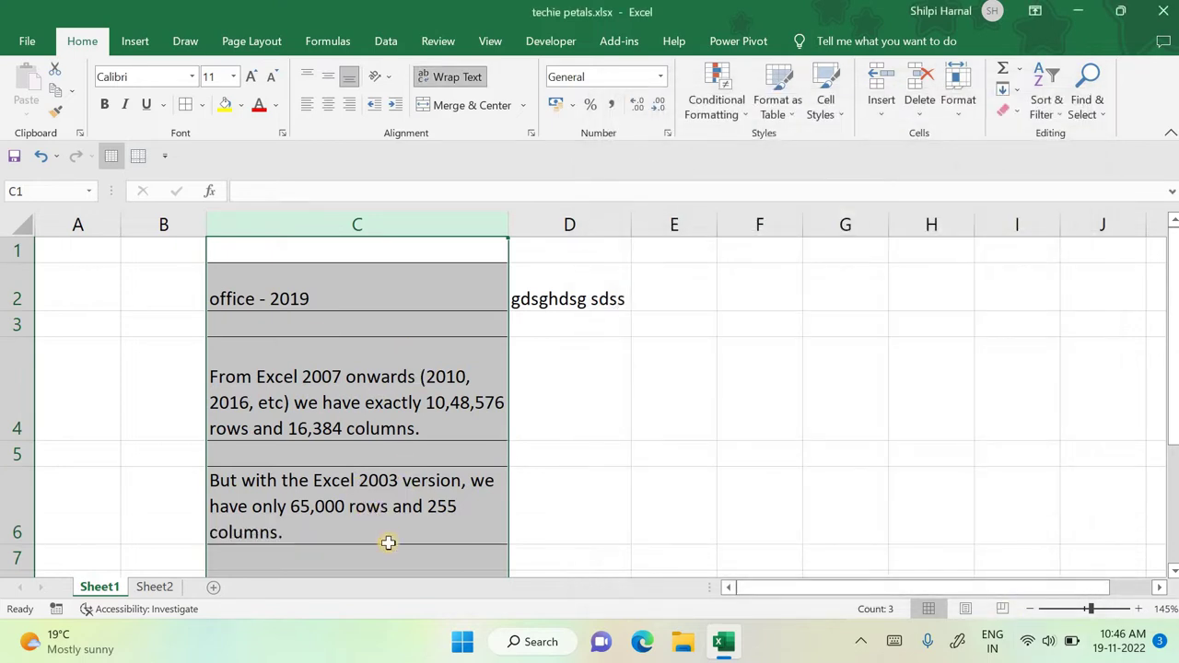
left_click(577, 433)
left_click(335, 224)
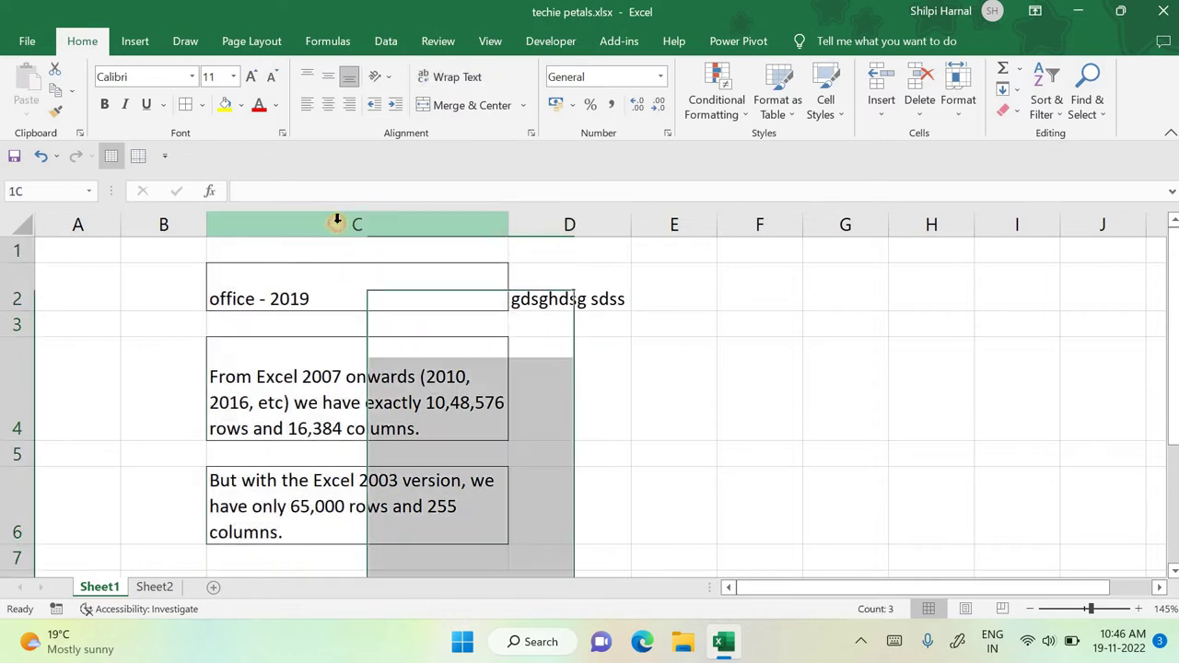
right_click(423, 342)
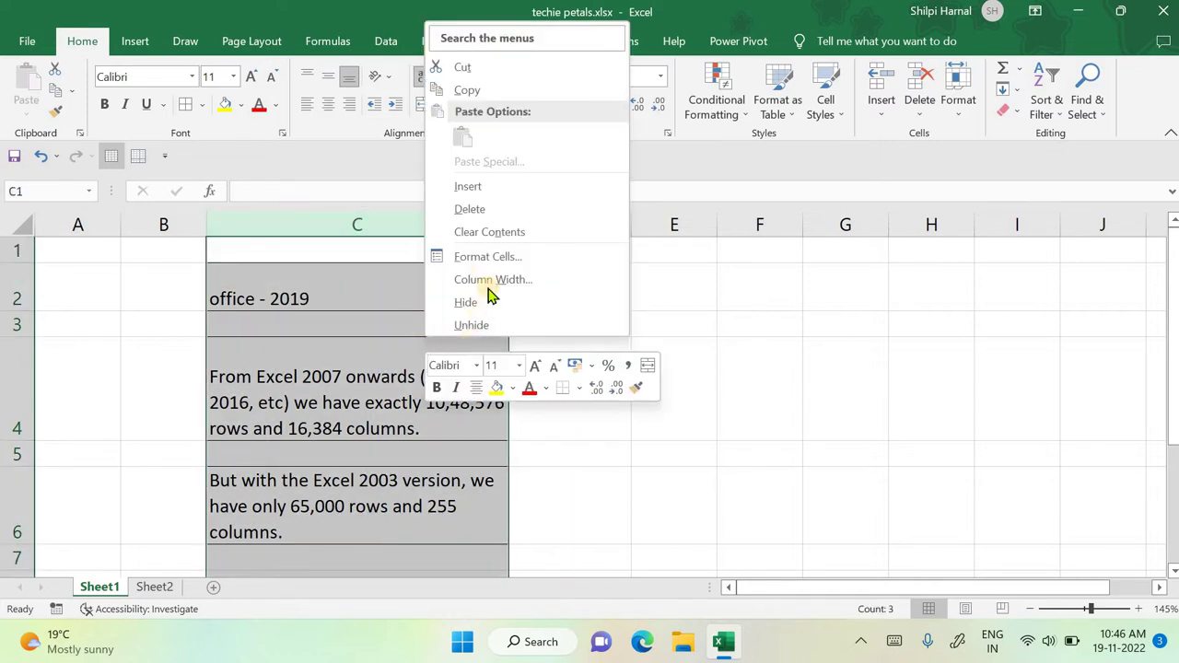
left_click(488, 279)
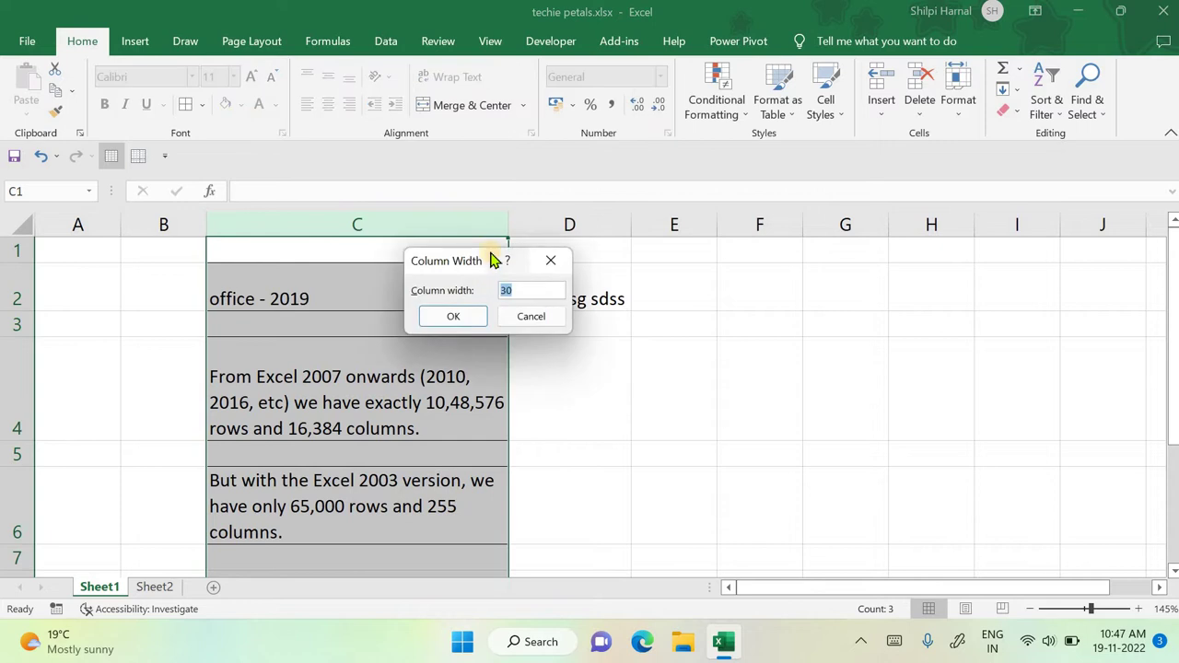
key("Escape")
Step: Turn off Wrap text and turn on Shrink to fit for the entire column C in the cell format settings
right_click(408, 276)
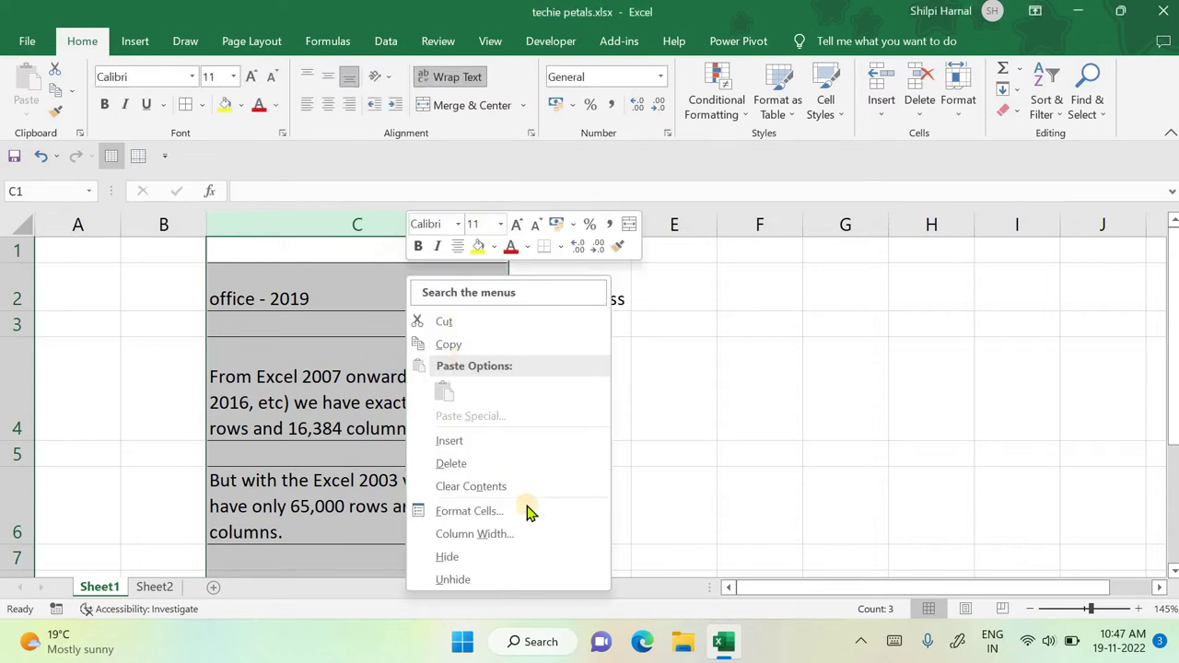
left_click(521, 511)
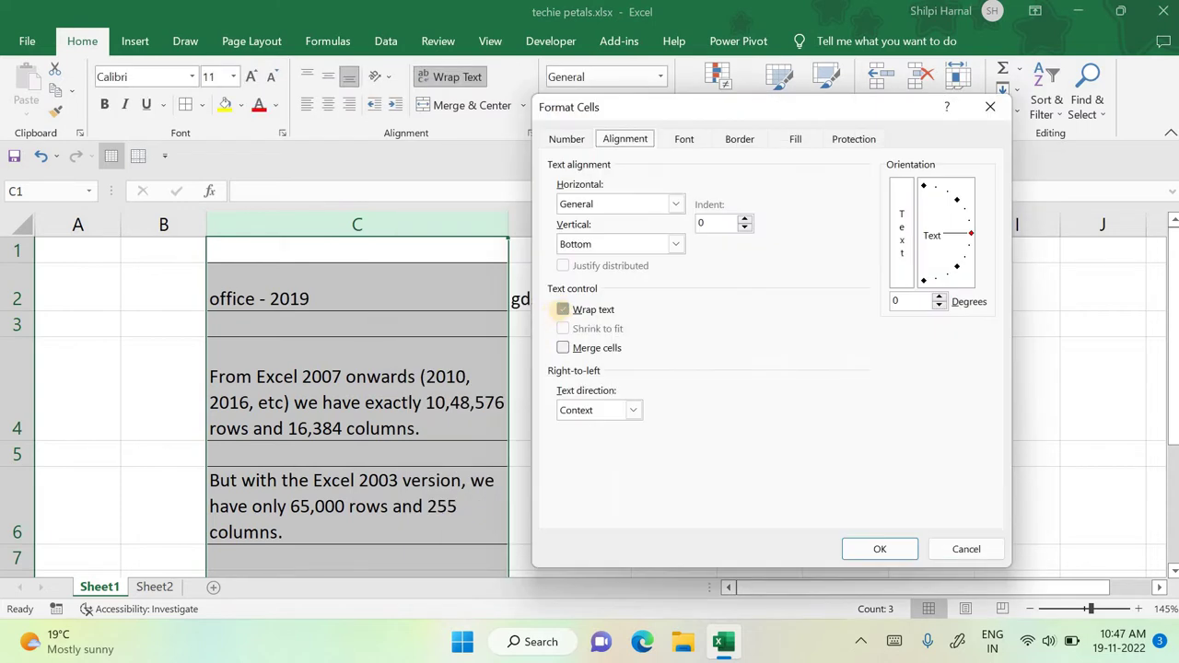
left_click(563, 311)
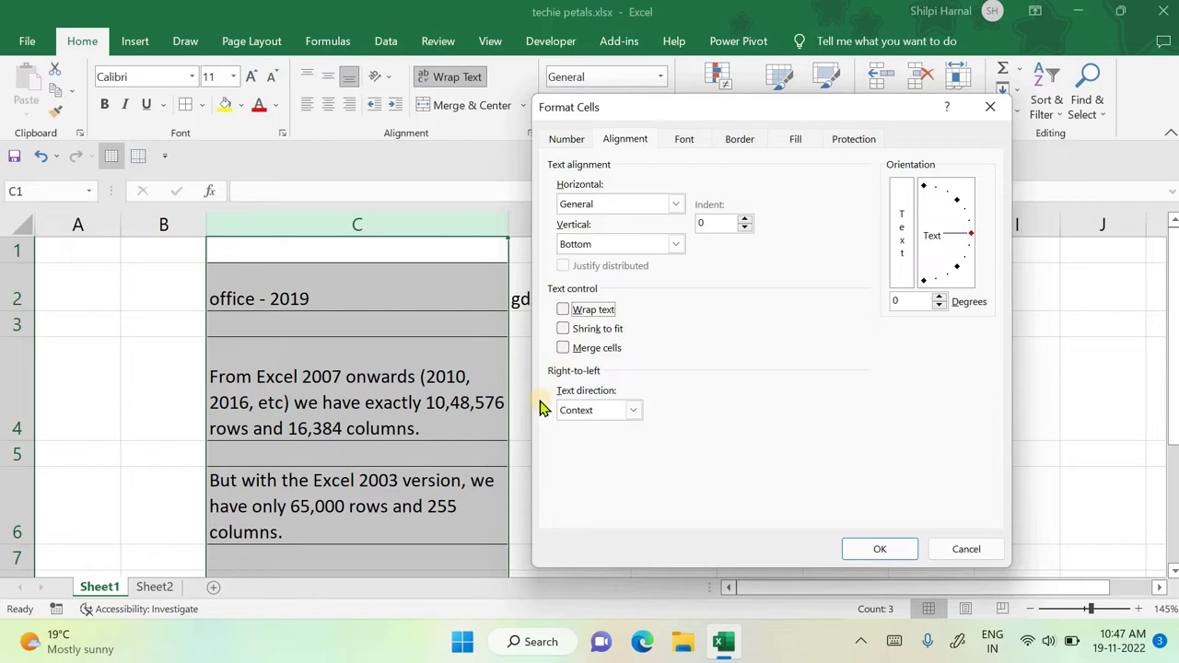
left_click(562, 329)
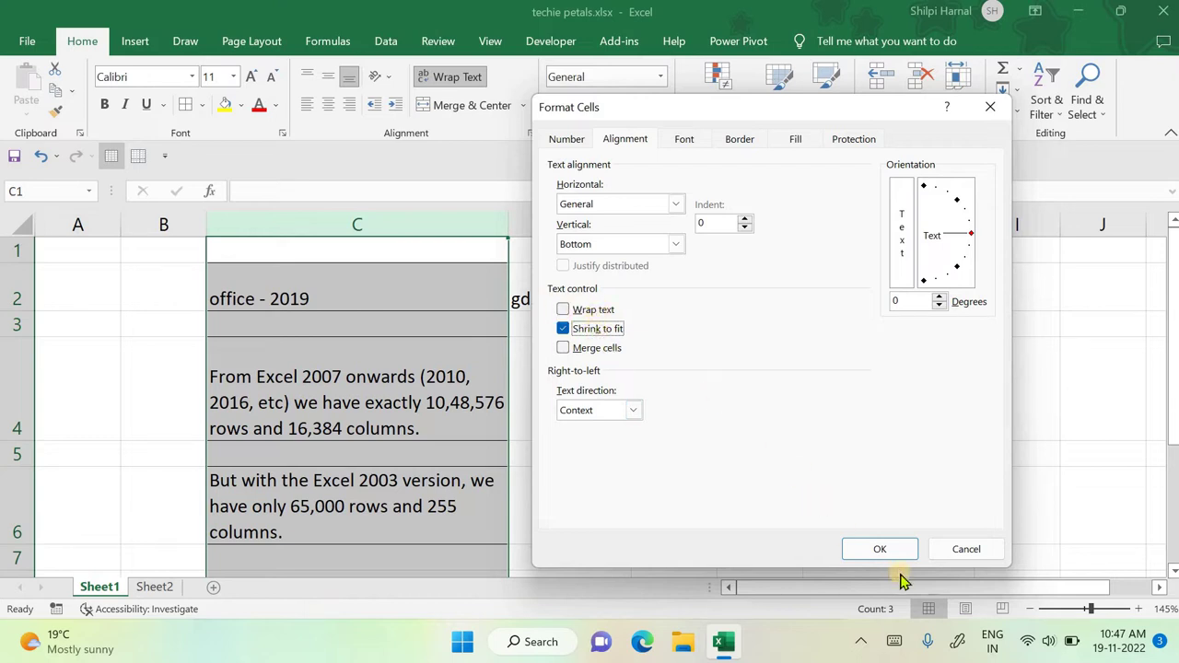
left_click(882, 549)
left_click(755, 483)
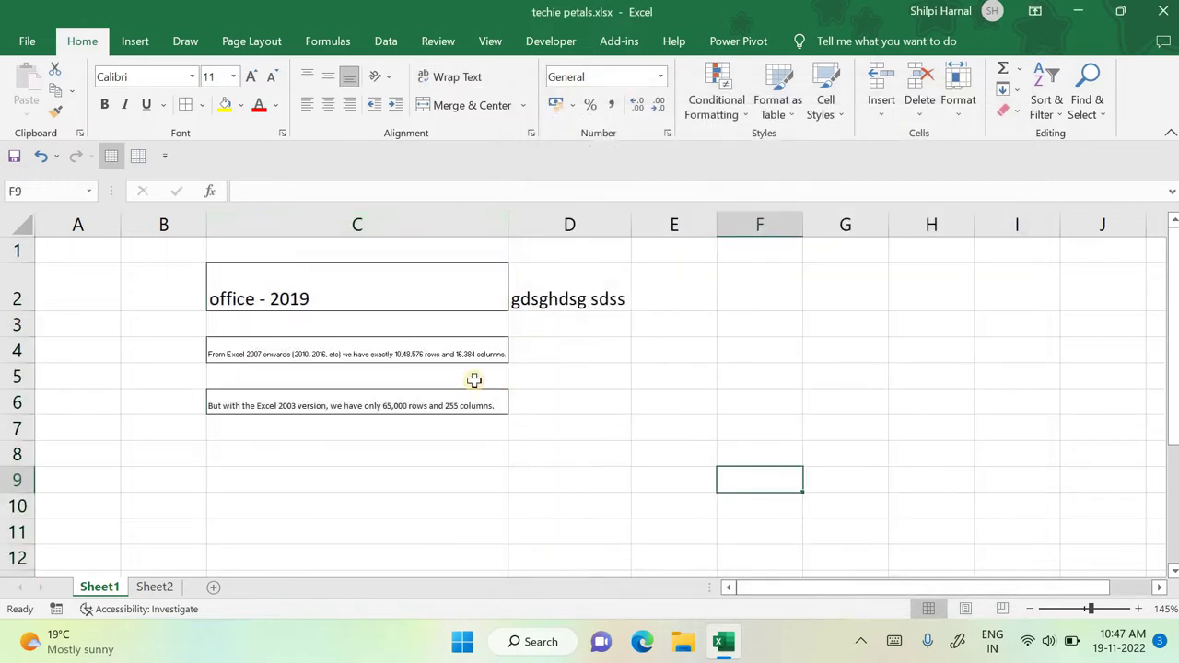
Step: Reapply Wrap Text to cells C4 and C6, and clear the sample text from cell D2
left_click(455, 359)
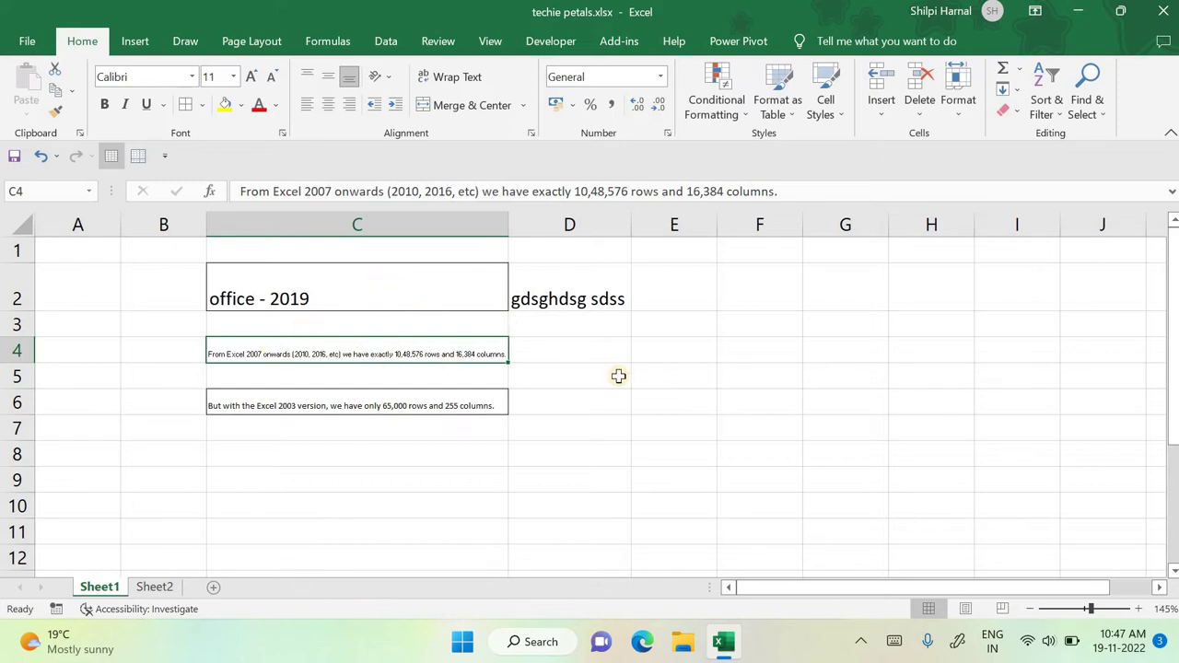
left_click(430, 77)
left_click(465, 479)
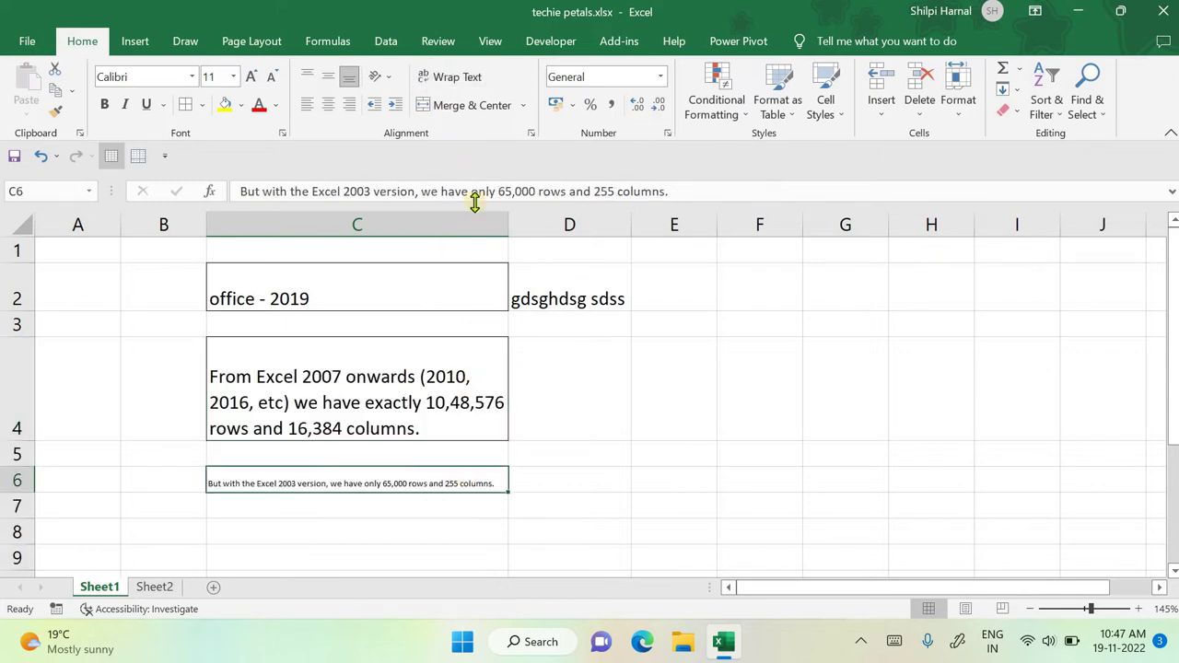
left_click(434, 77)
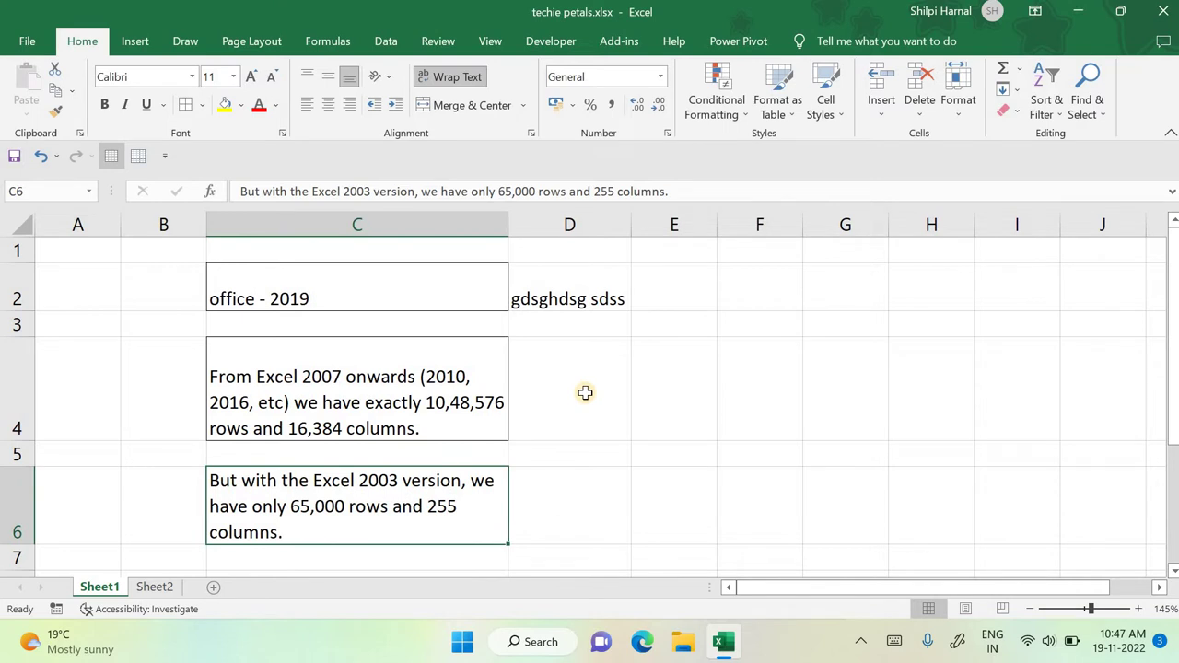
left_click(573, 284)
key("Delete")
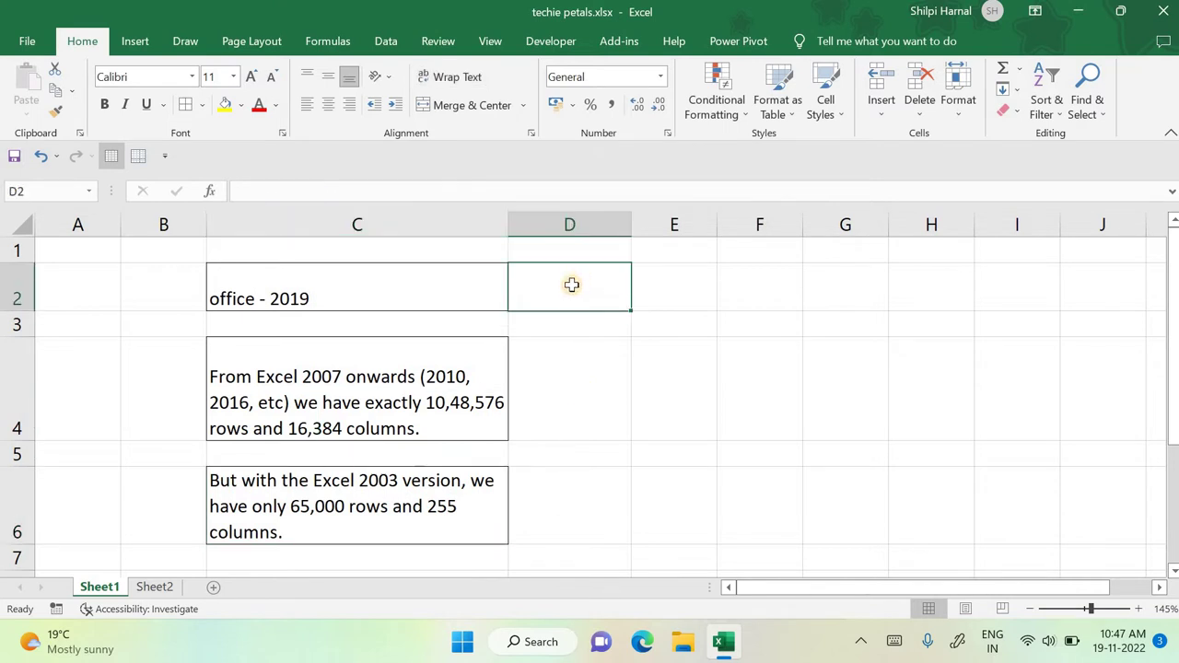
Step: Reduce the height of row 4 slightly and make row 2 taller
left_click_drag(20, 440, 20, 428)
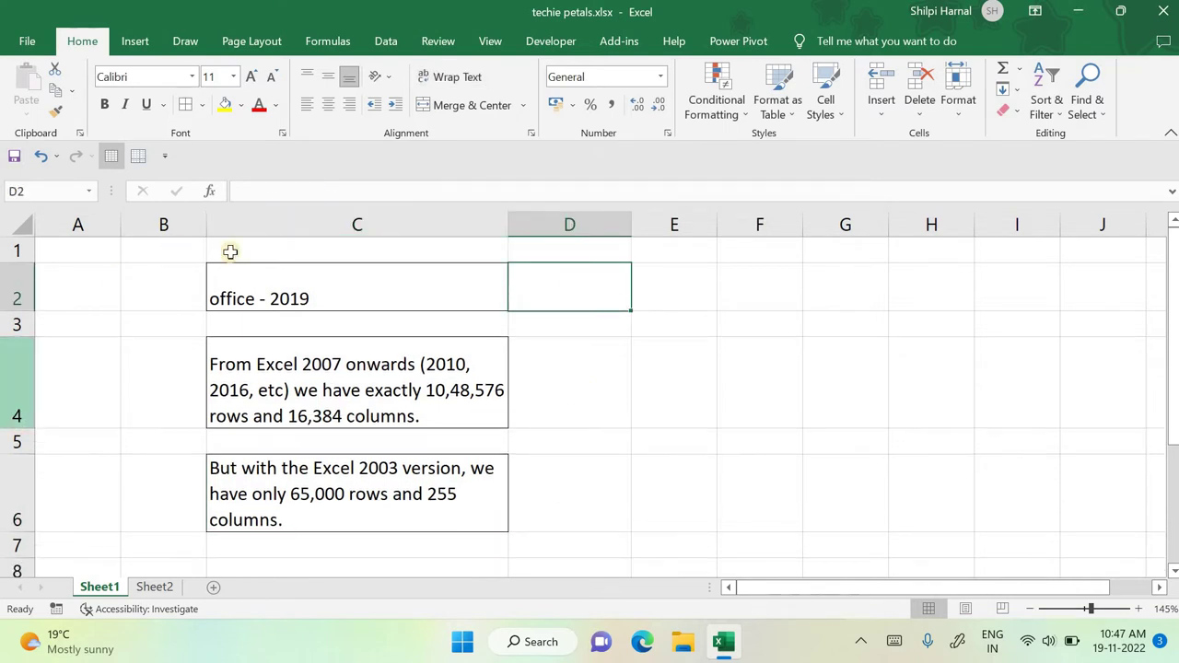
left_click(303, 289)
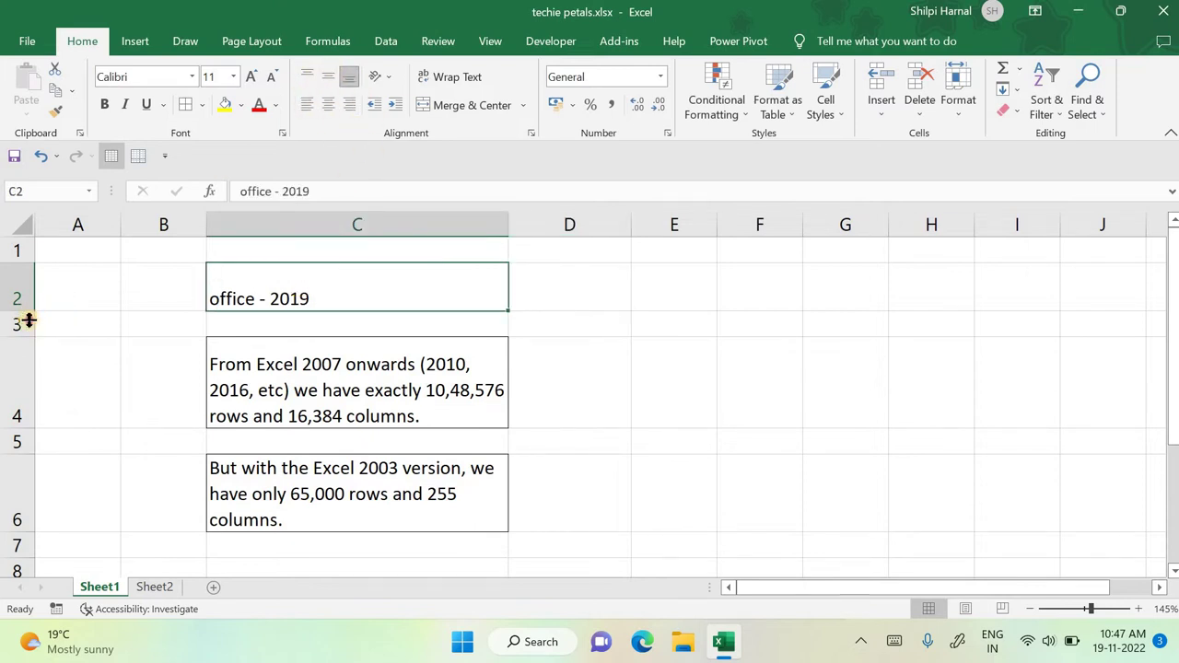
left_click_drag(28, 319, 34, 328)
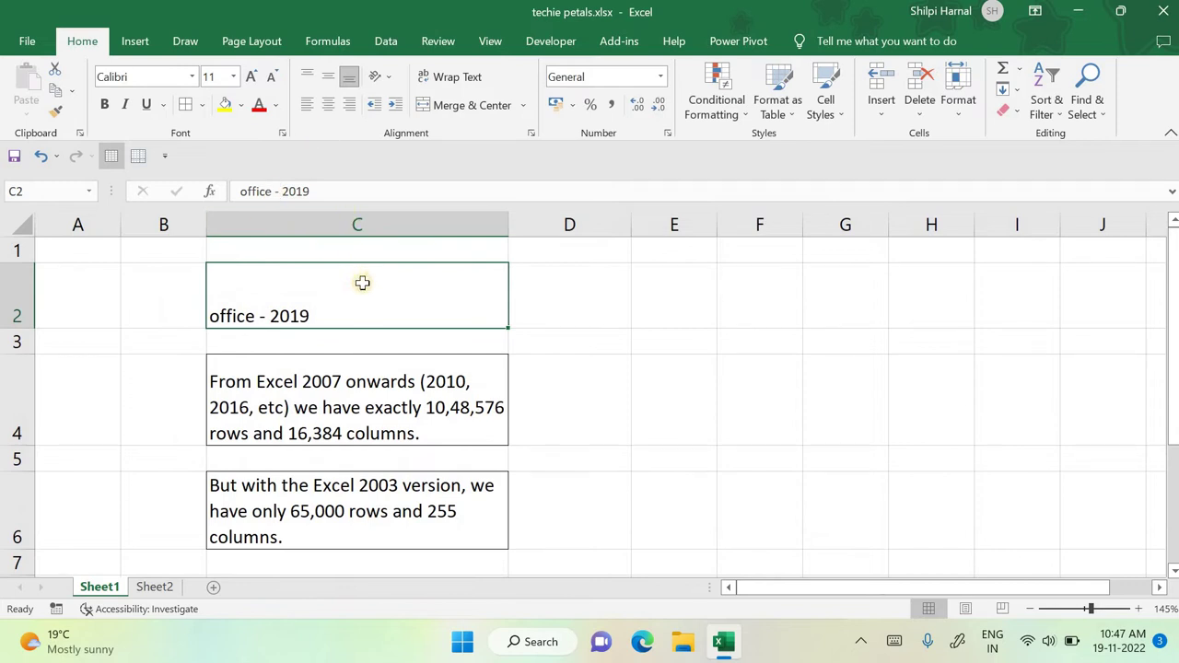
Step: Try the middle, top and bottom vertical alignments on the text in cell C2
left_click(334, 81)
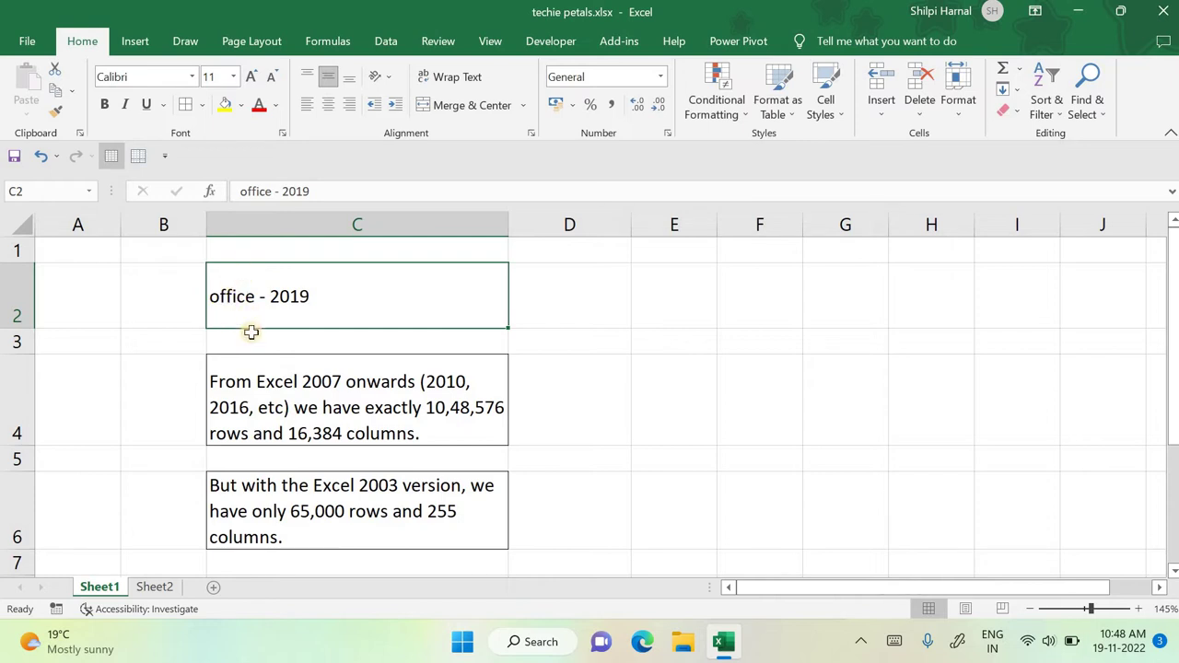
left_click(307, 78)
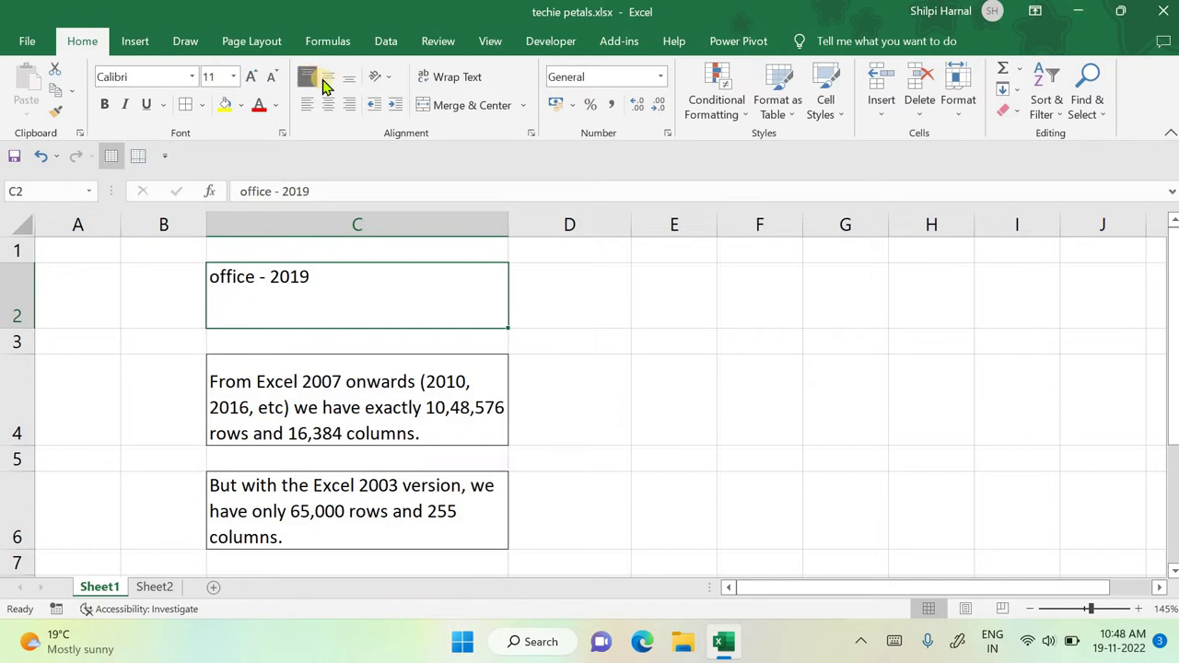
left_click(328, 77)
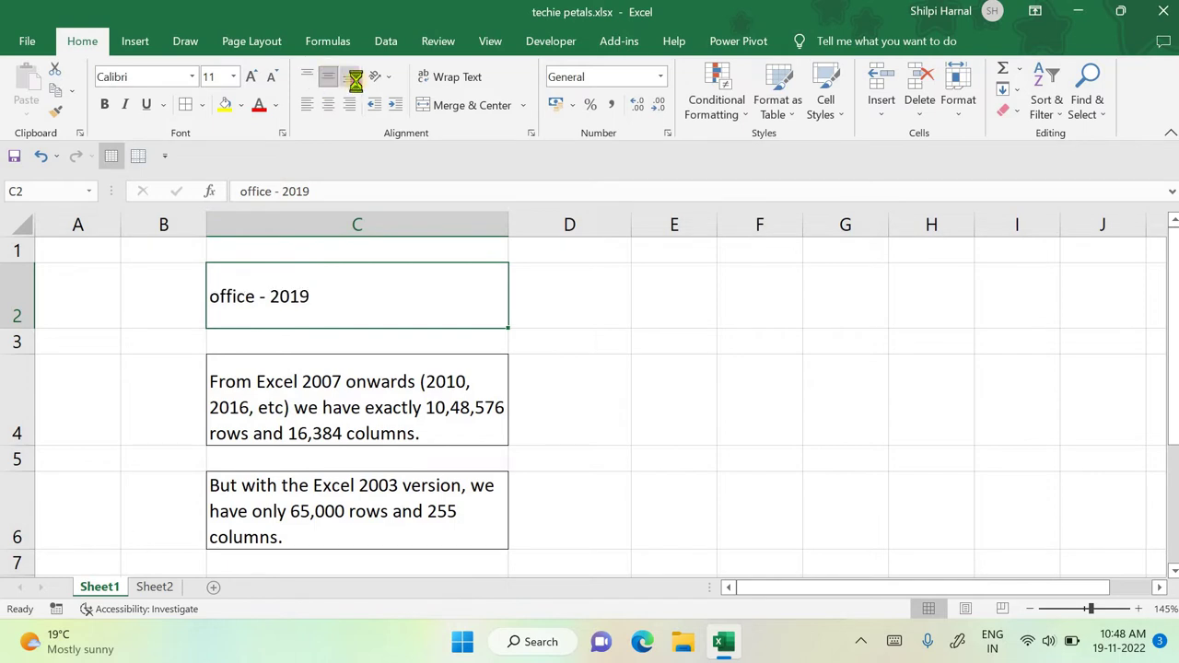
left_click(355, 83)
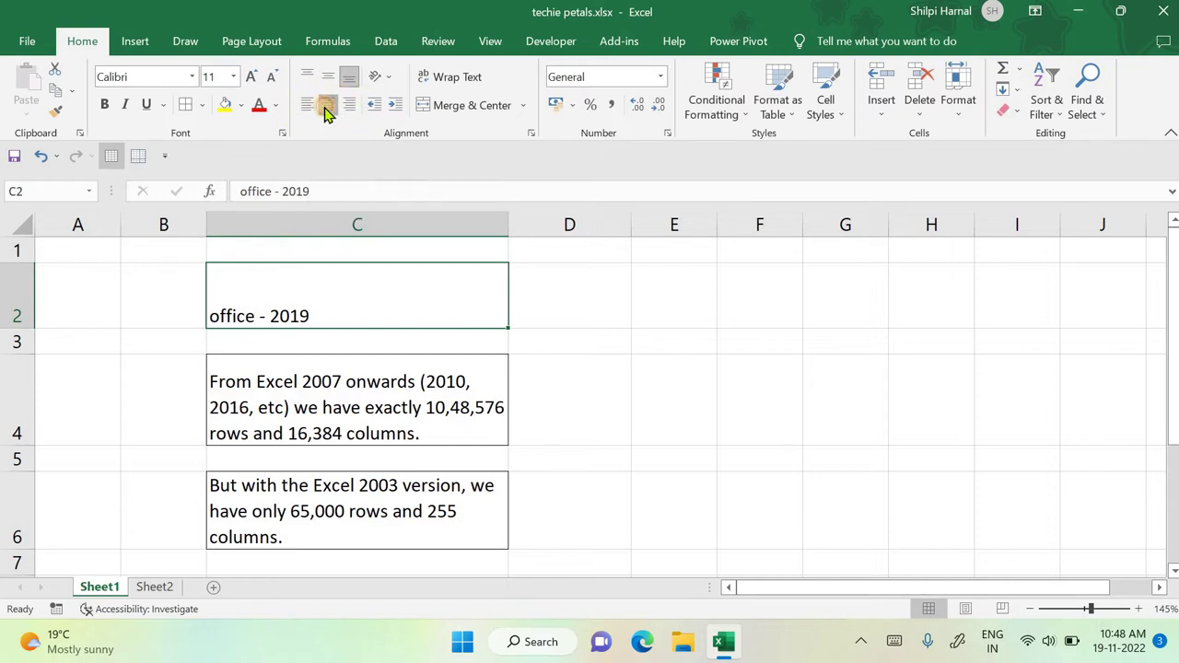
Step: Try the center, right and left horizontal alignments on the text in cell C2
left_click(325, 110)
left_click(351, 107)
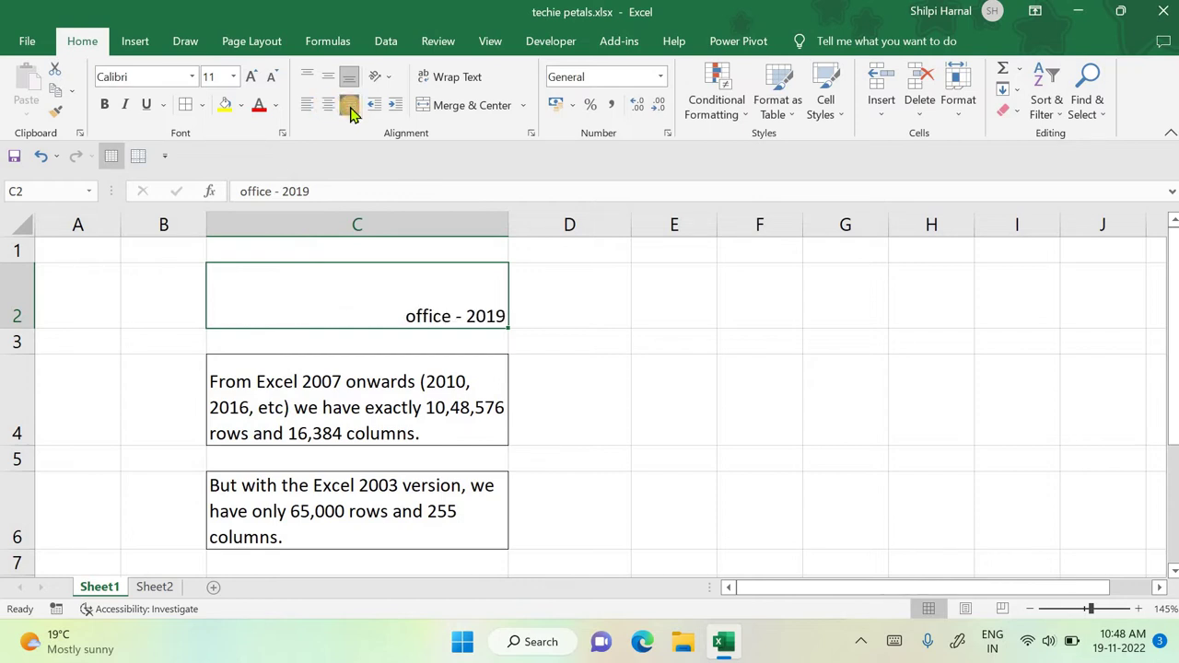
left_click(331, 108)
left_click(307, 106)
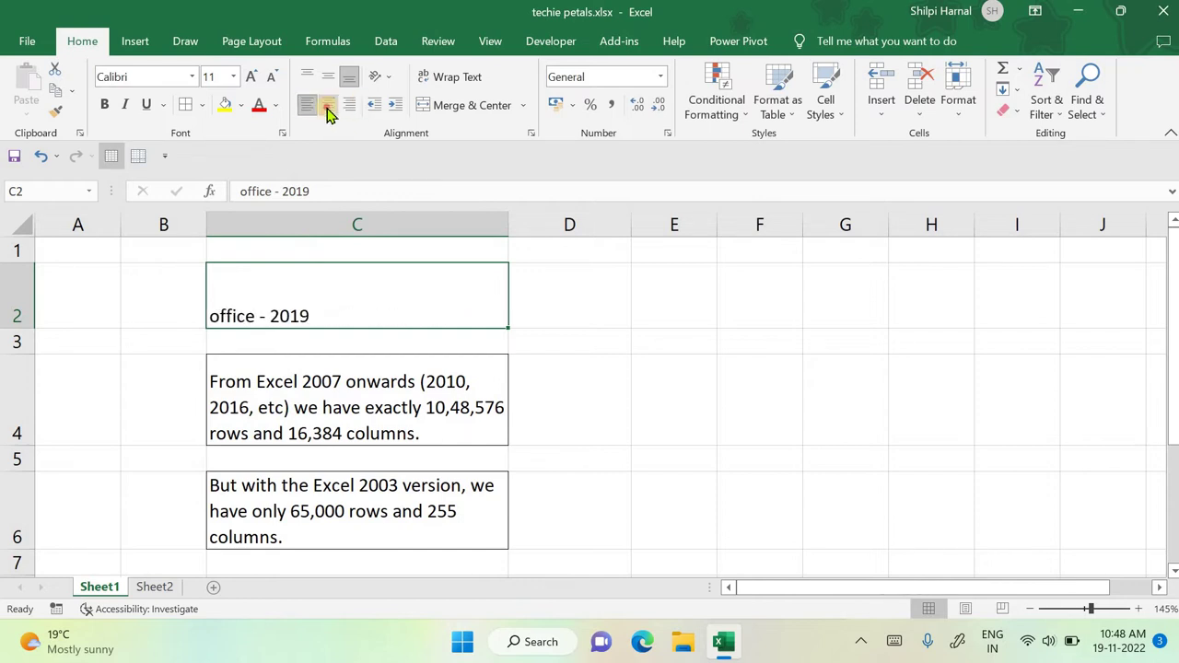
left_click(329, 107)
left_click(349, 109)
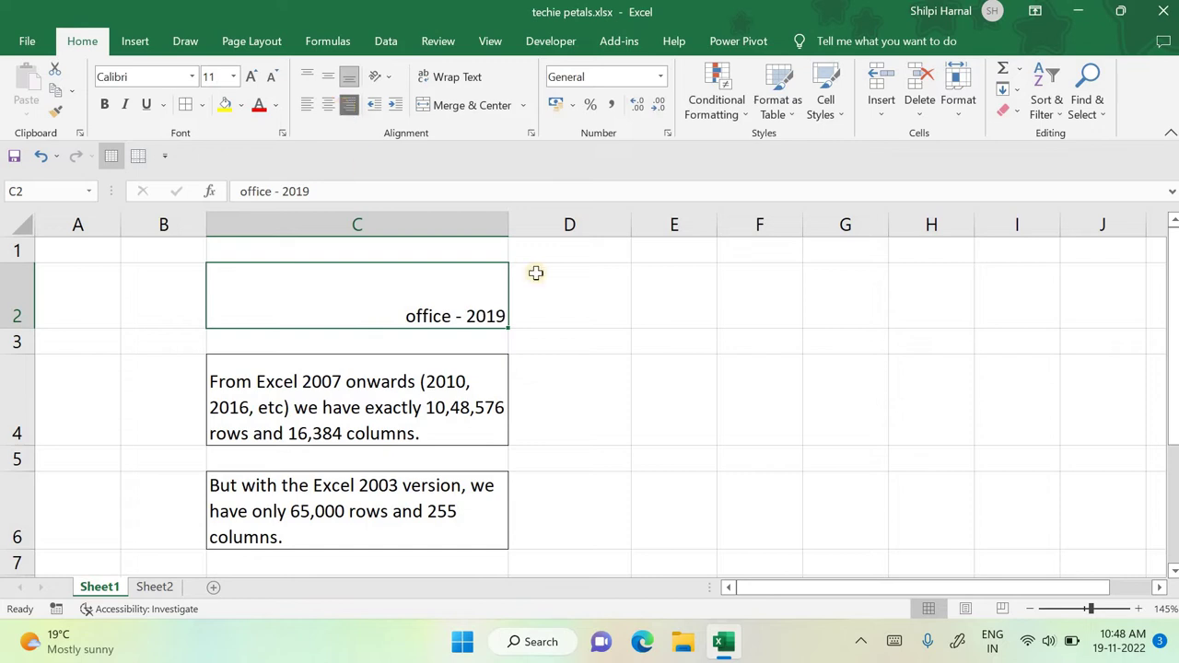
left_click(584, 342)
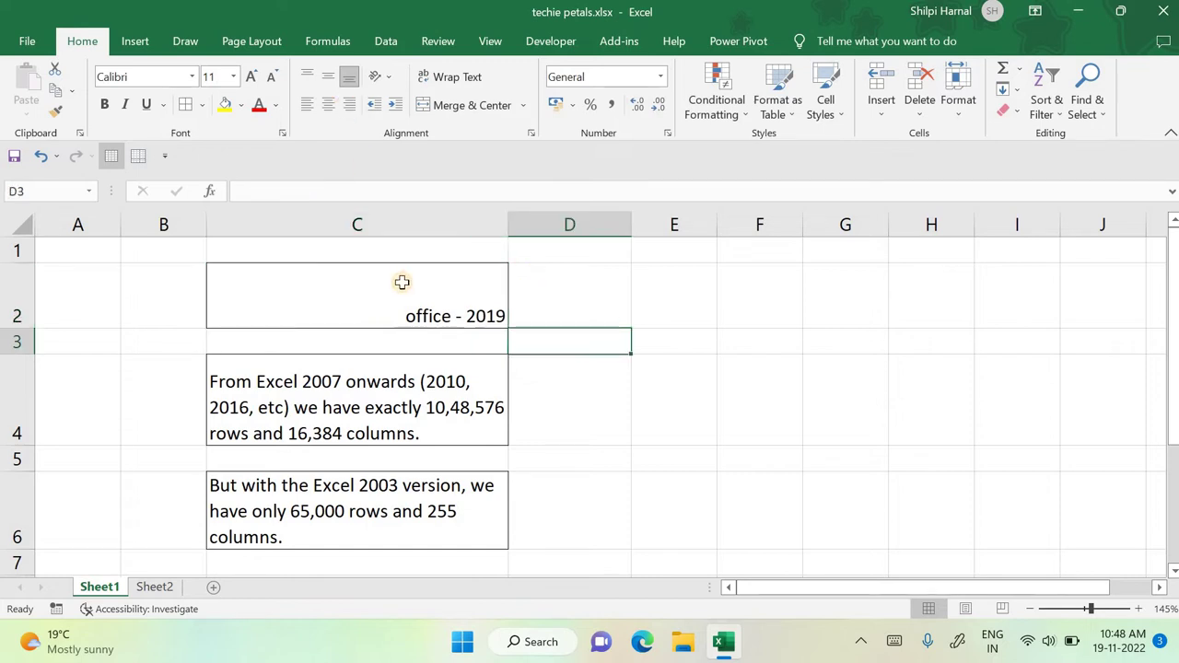
Step: Center the text in cell C2 horizontally and align it to the middle vertically
left_click(402, 282)
left_click(329, 104)
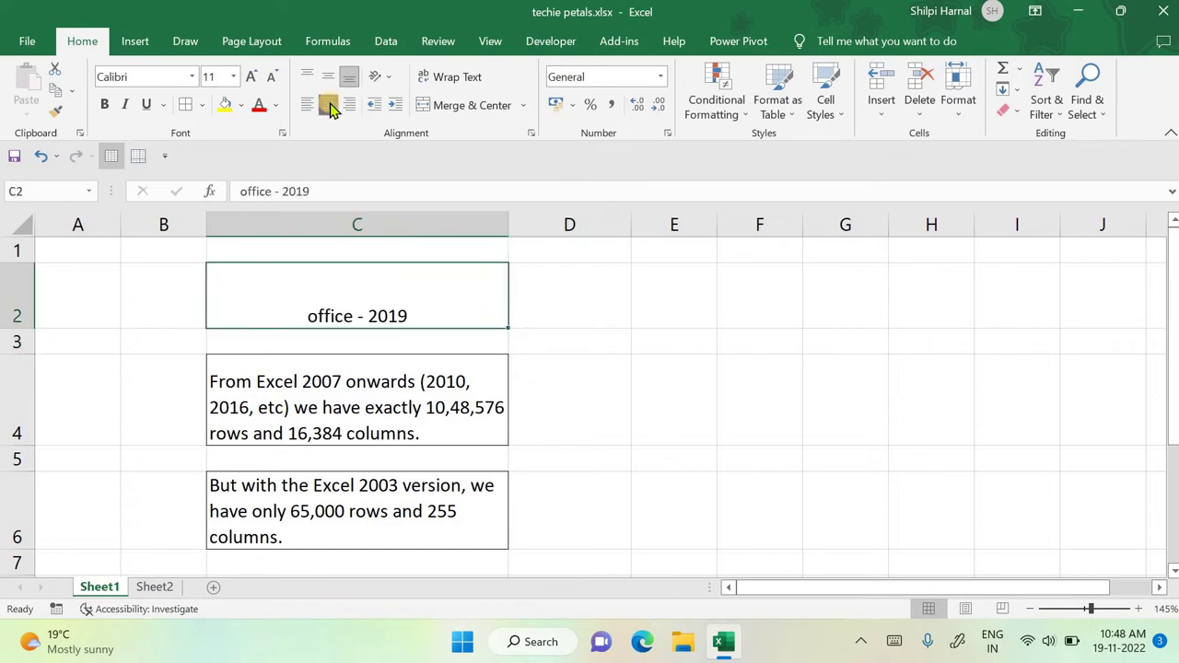
left_click(332, 78)
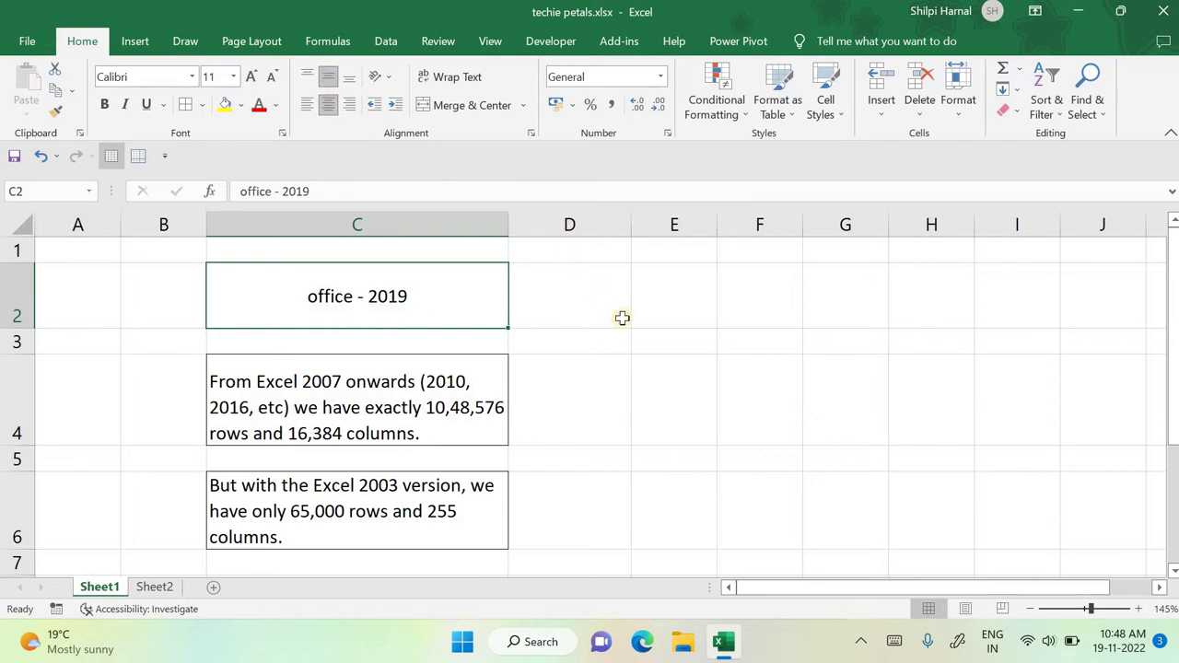
left_click(627, 336)
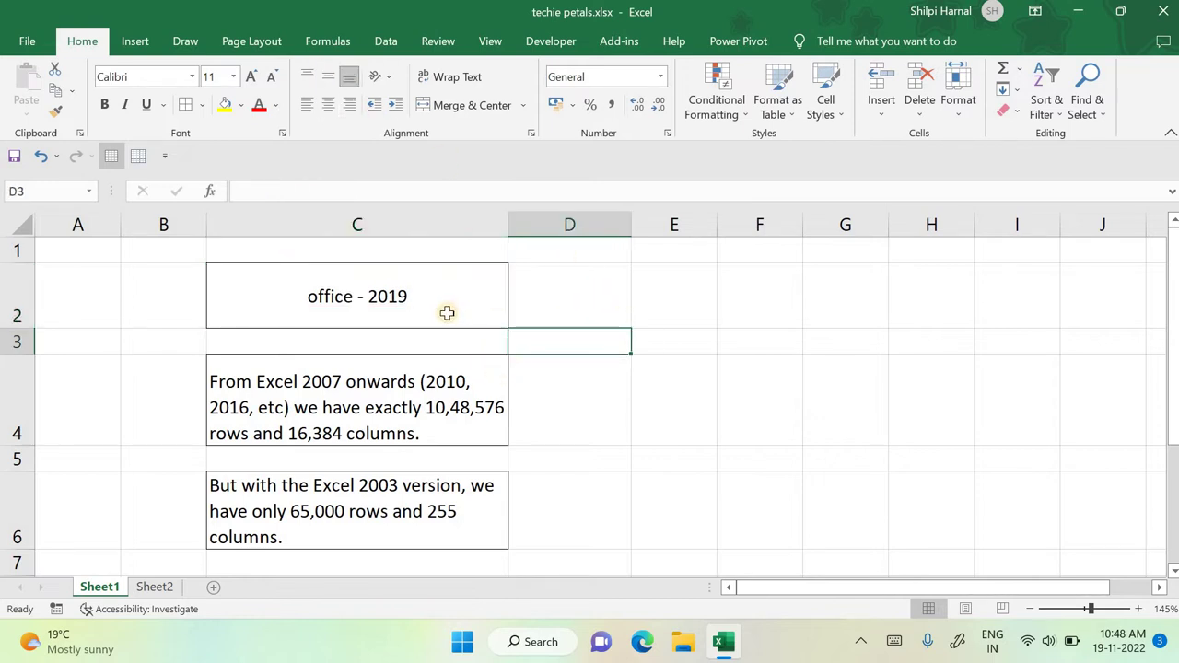
Step: Enter the word "date" in cell D2
left_click(569, 315)
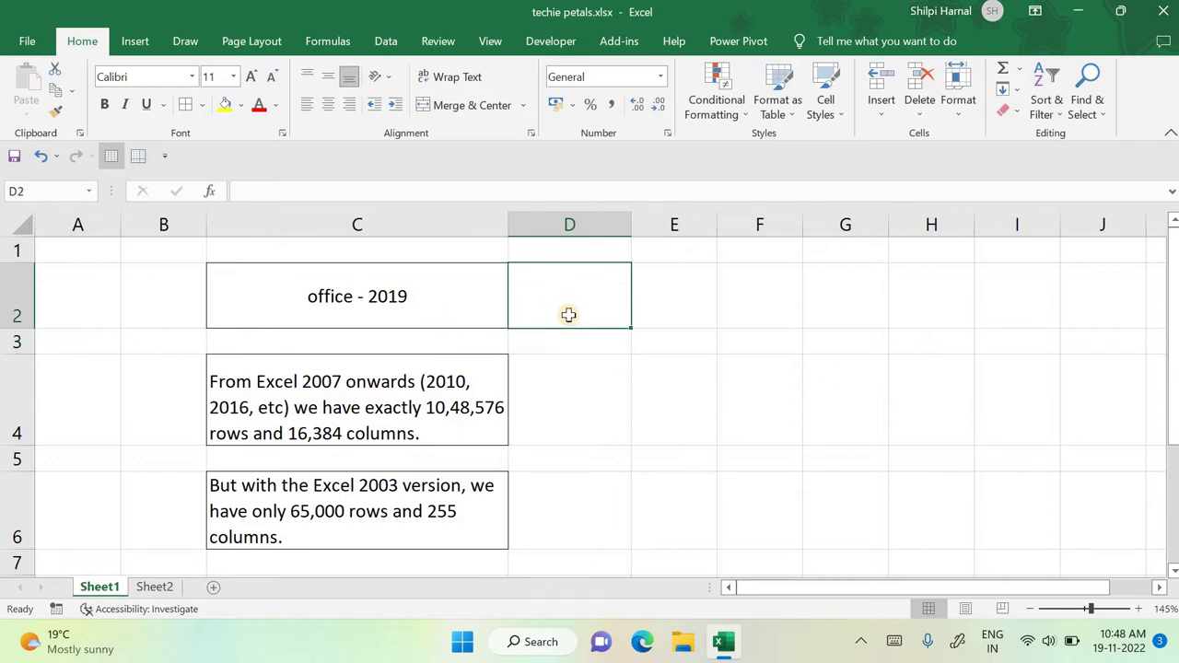
type("date")
left_click(644, 370)
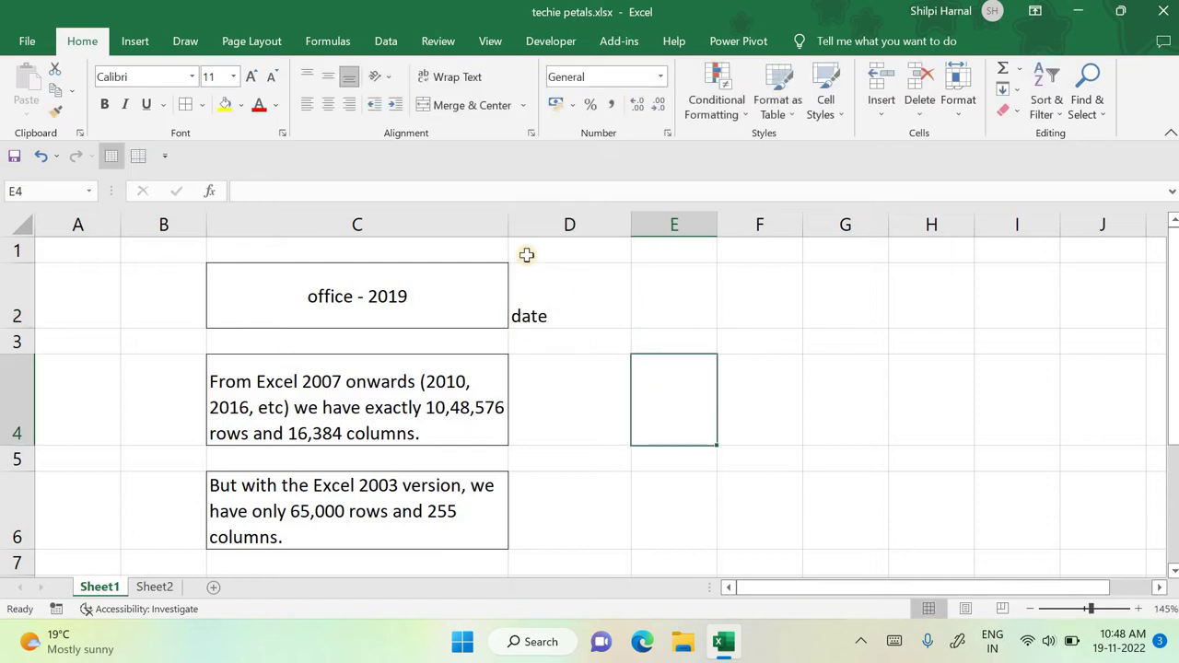
Step: Set the text orientation of cell D2 to Vertical Text and enlarge row 2 until the whole word fits
left_click(553, 295)
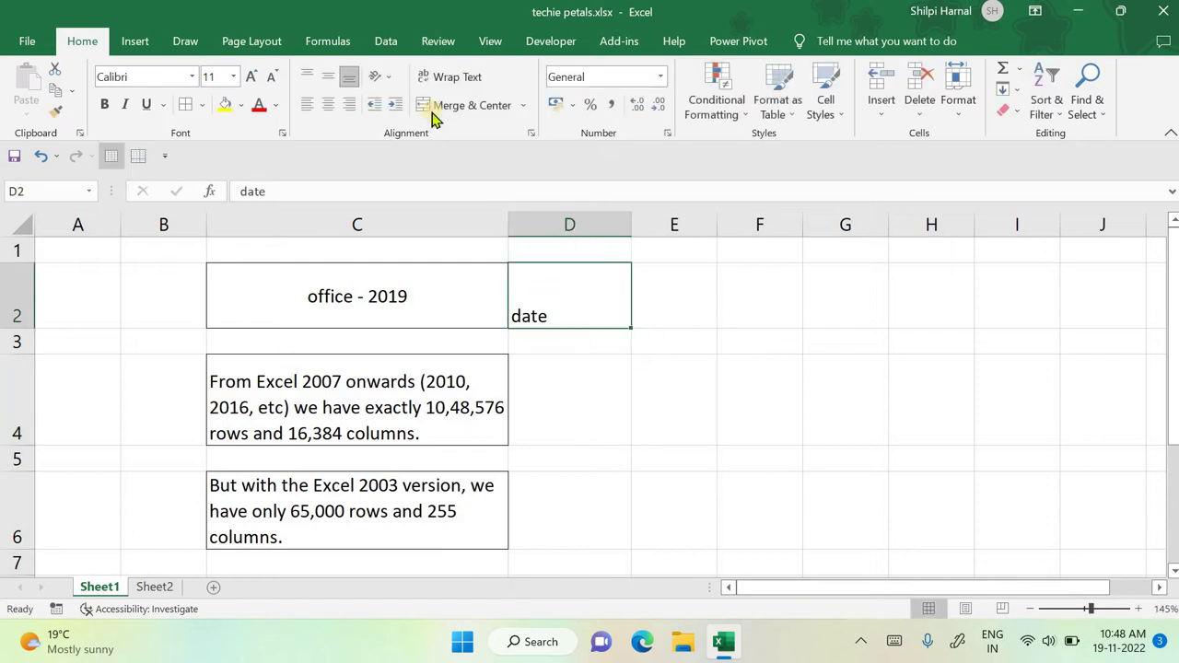
left_click(391, 79)
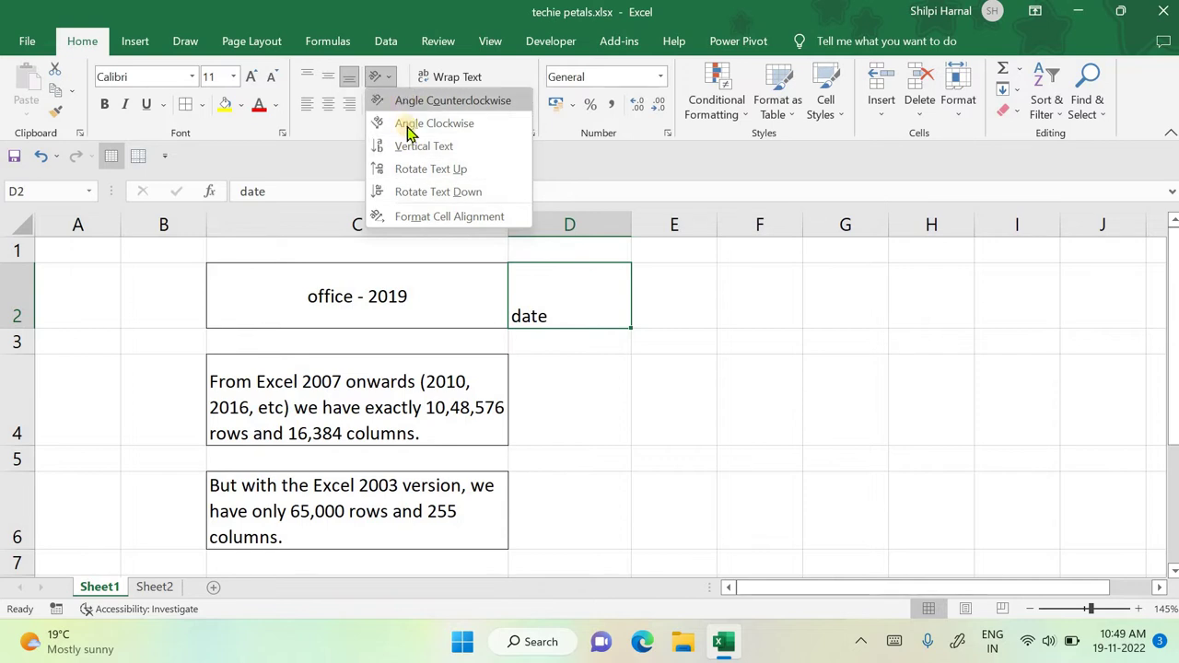
left_click(414, 148)
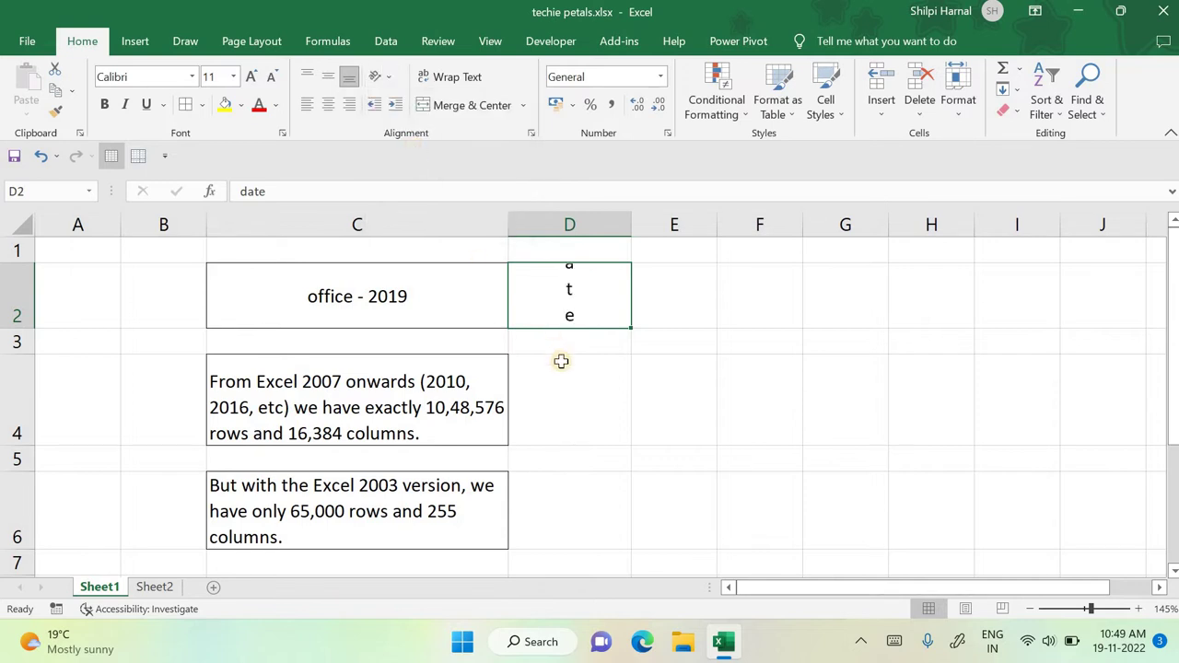
left_click(569, 374)
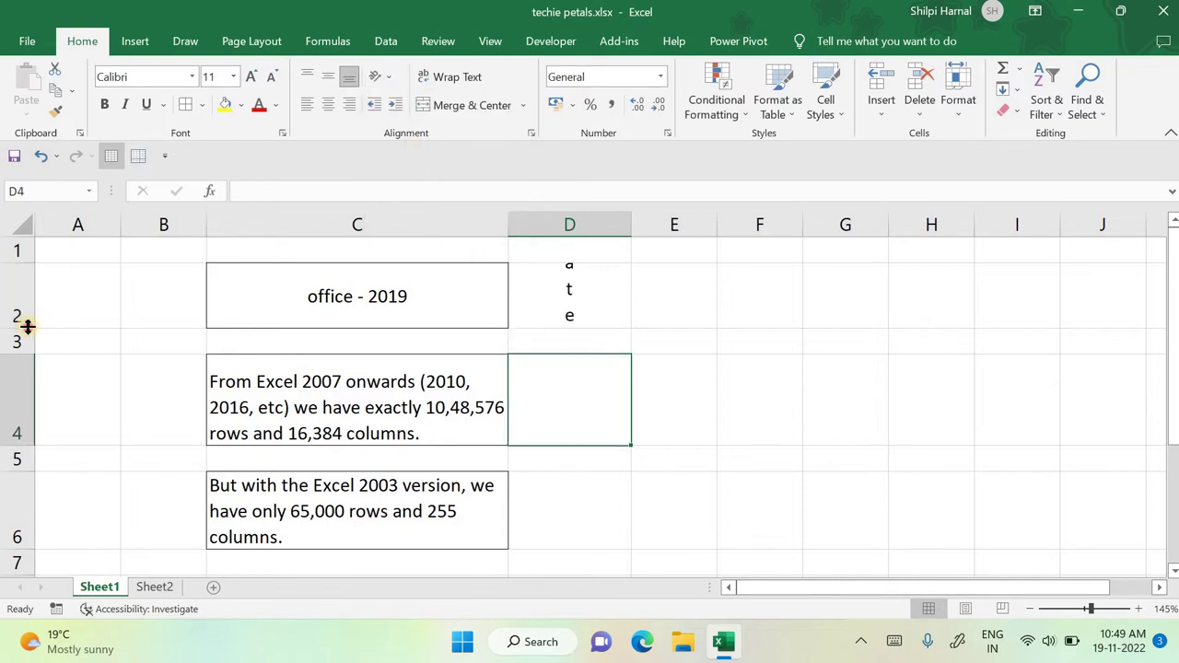
left_click_drag(28, 329, 22, 370)
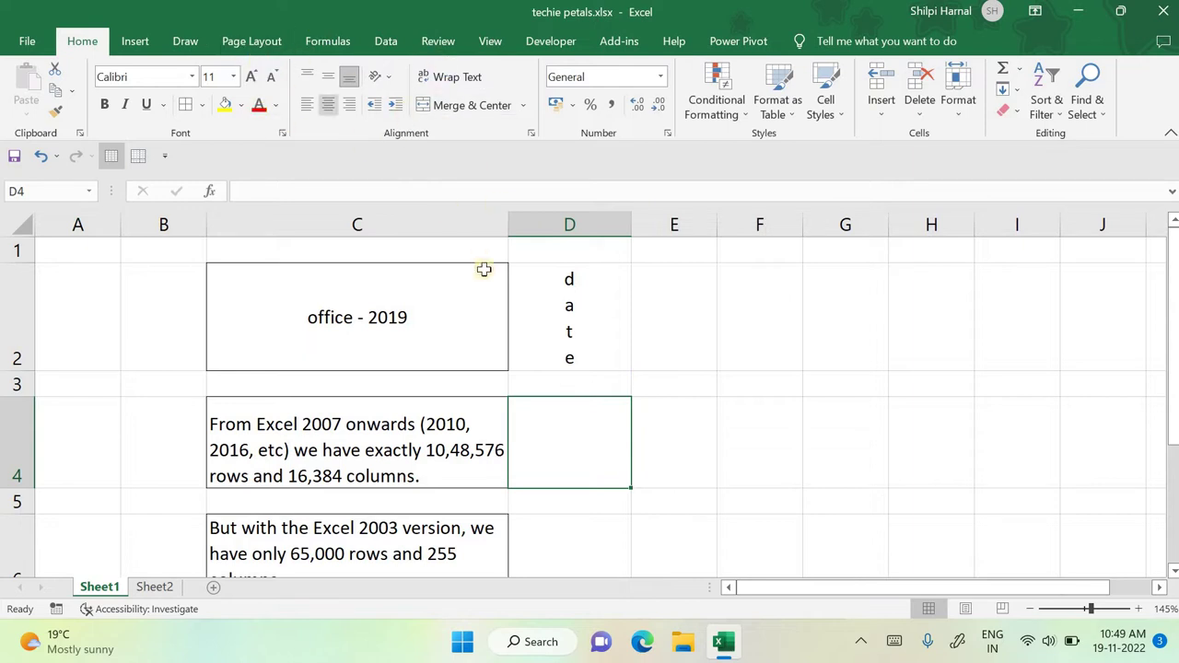
Step: Change the font of cell C2 to Algerian and its font color to red
left_click(434, 323)
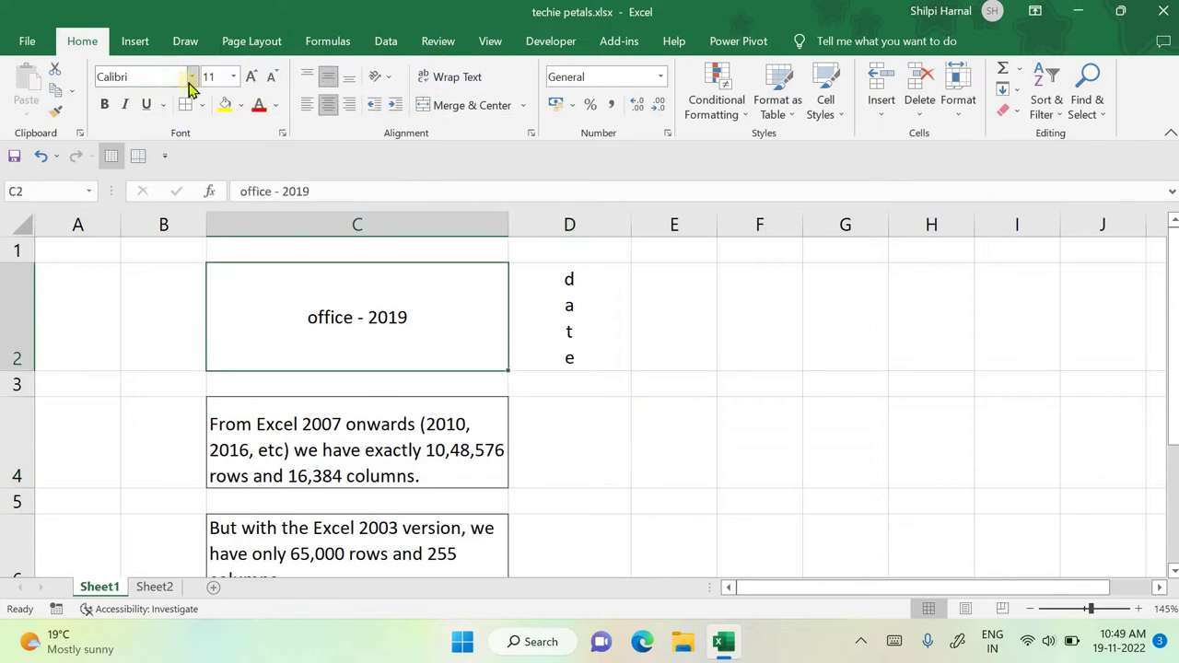
left_click(192, 78)
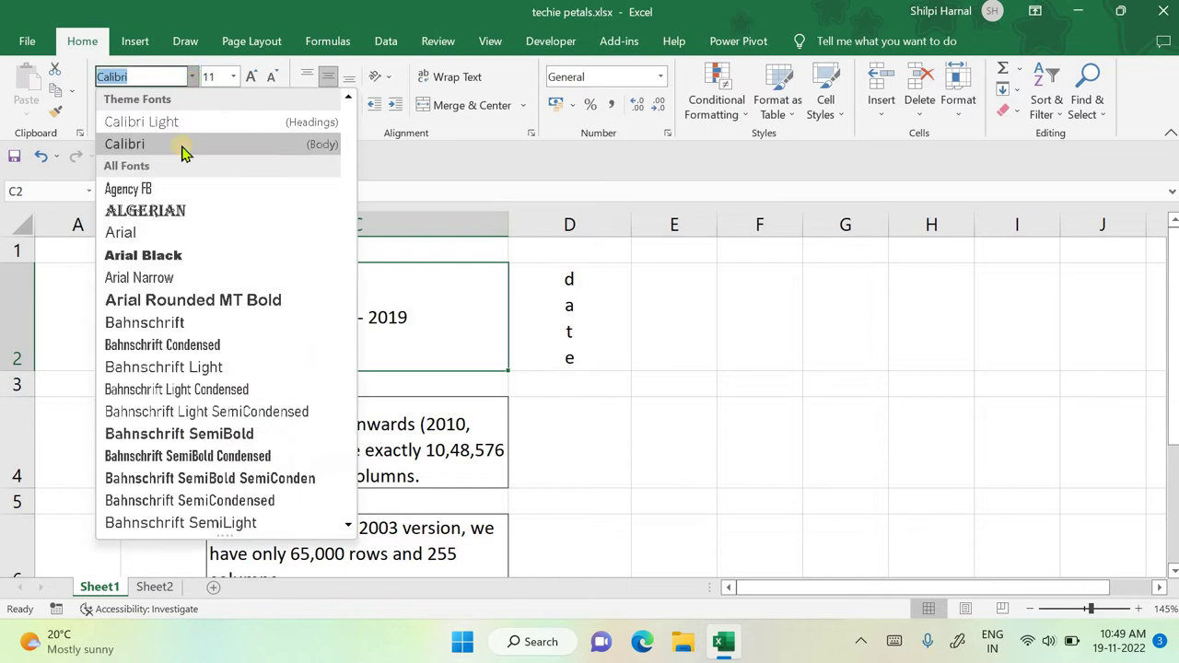
left_click(177, 211)
left_click(603, 407)
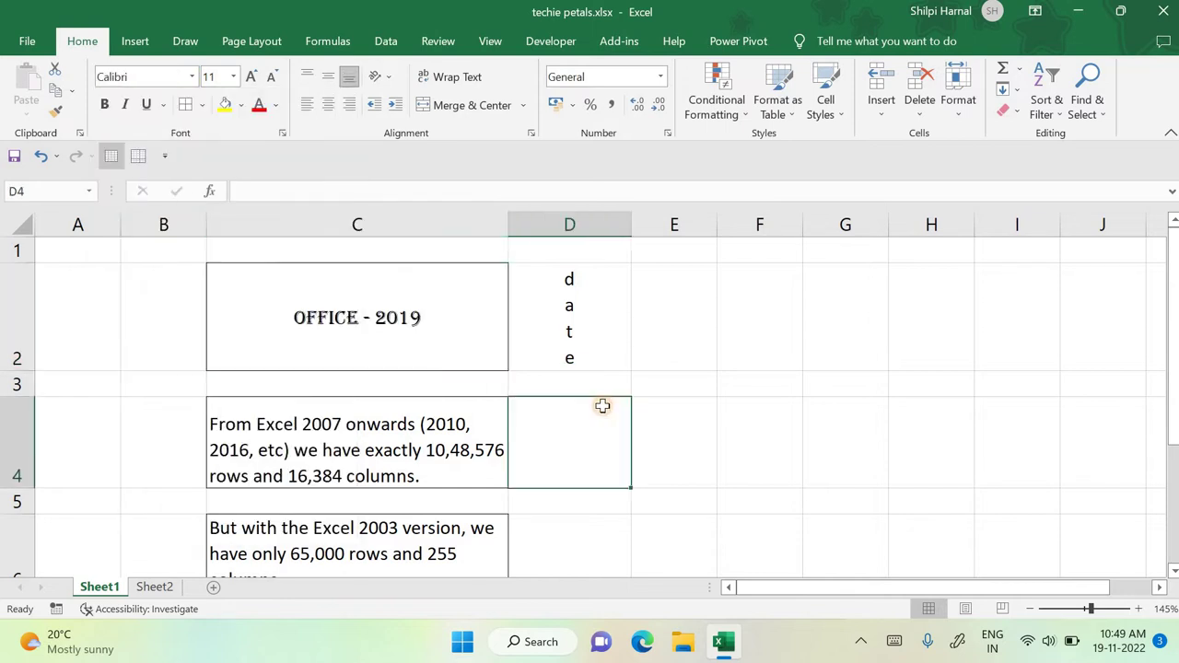
left_click(442, 337)
left_click(275, 105)
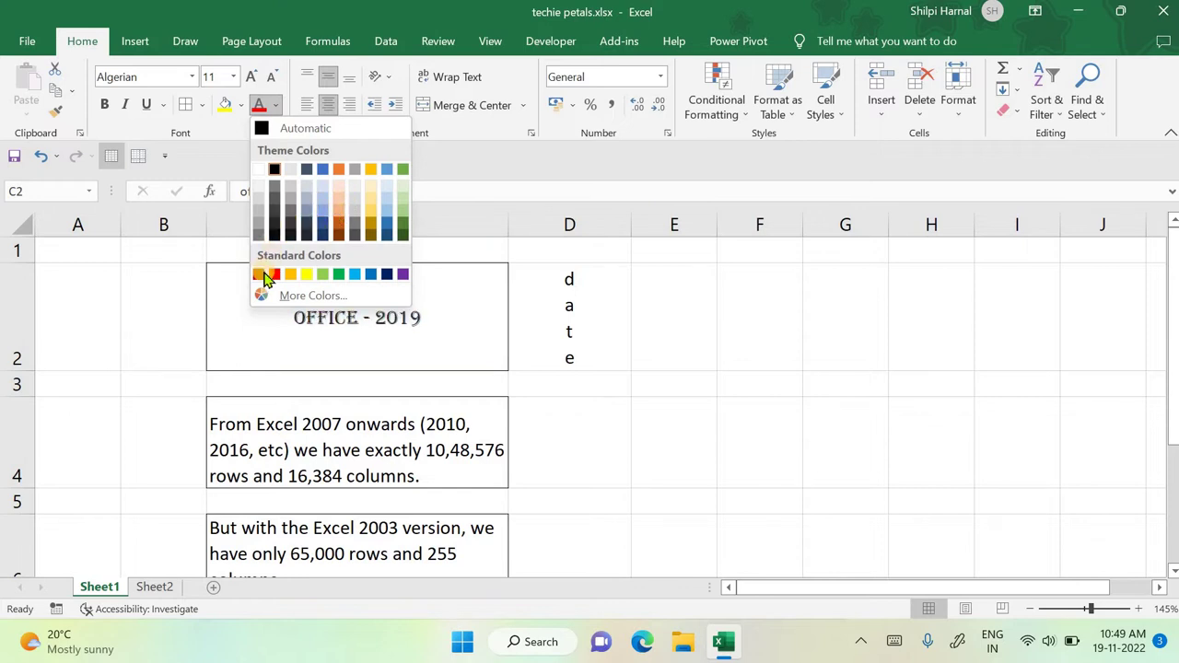
left_click(264, 274)
left_click(603, 403)
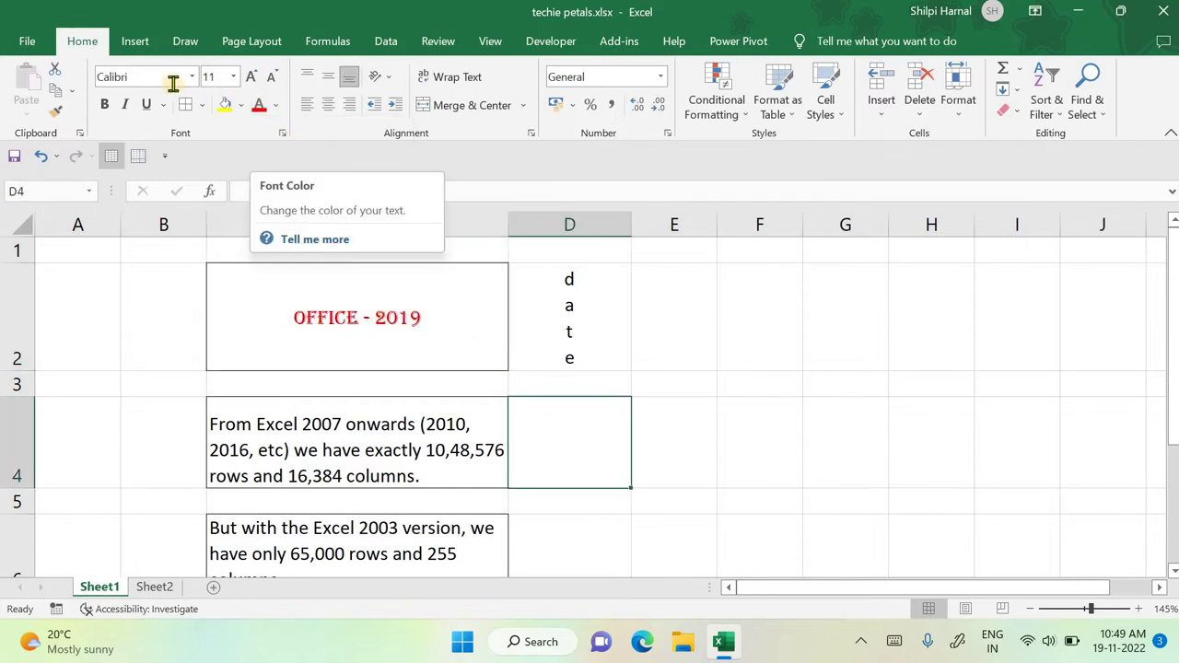
Step: Set the font size of the text in cell C2 to 22
left_click(234, 78)
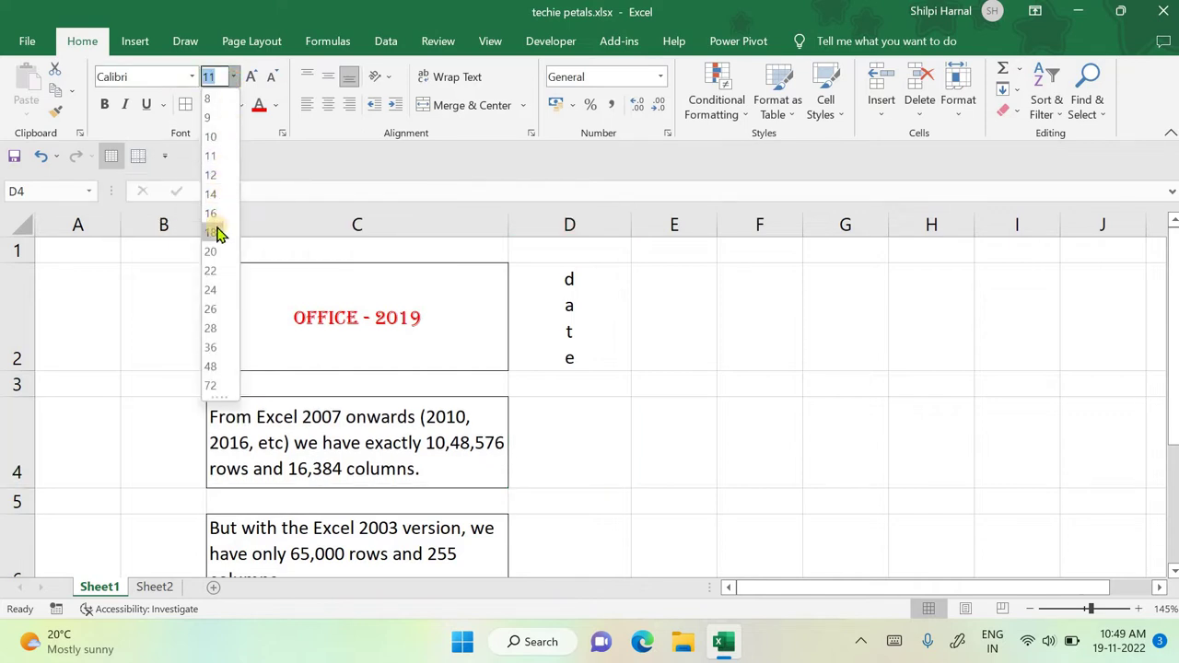
left_click(337, 262)
left_click(410, 299)
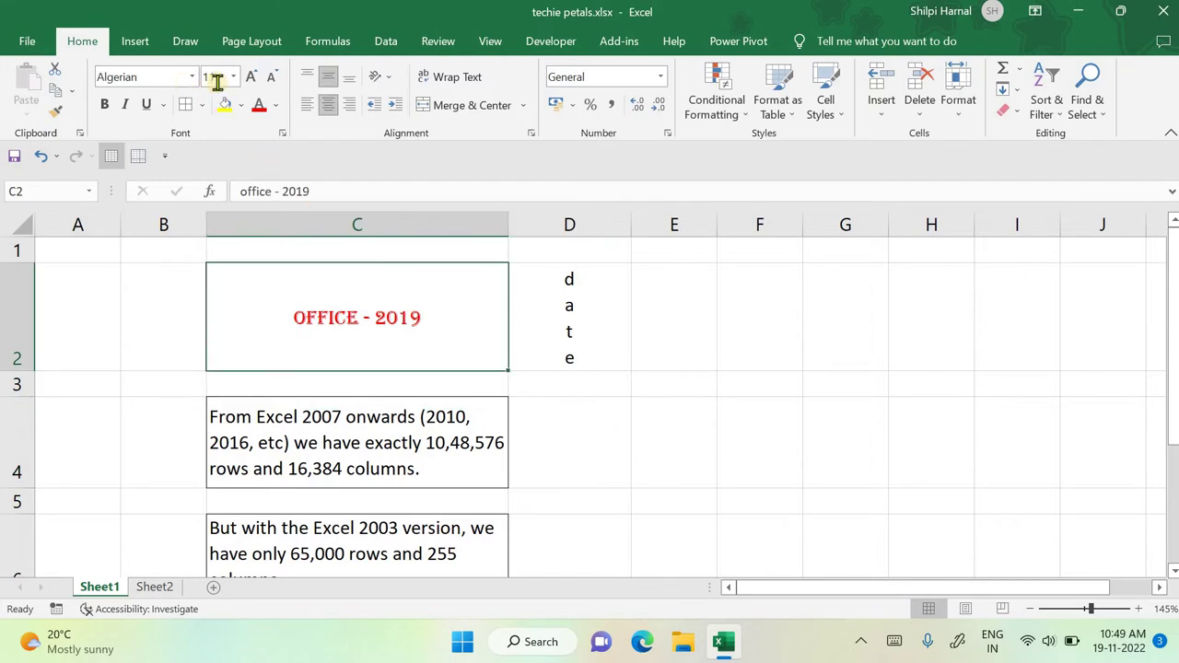
left_click(235, 79)
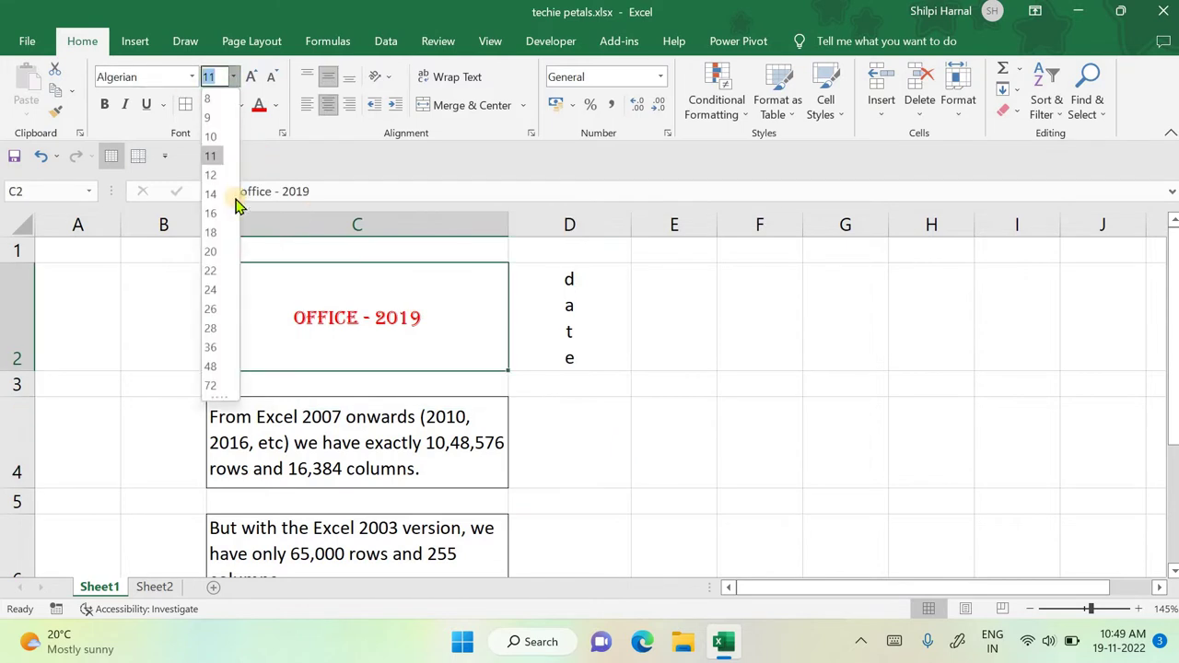
left_click(219, 271)
left_click(698, 346)
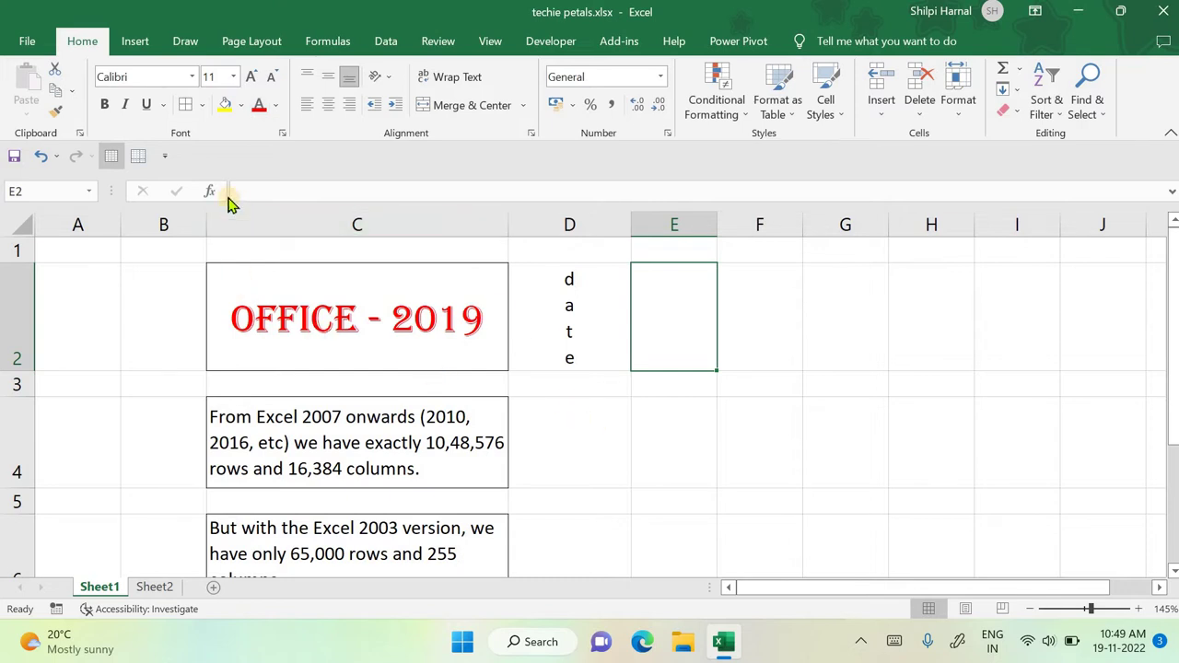
left_click(308, 316)
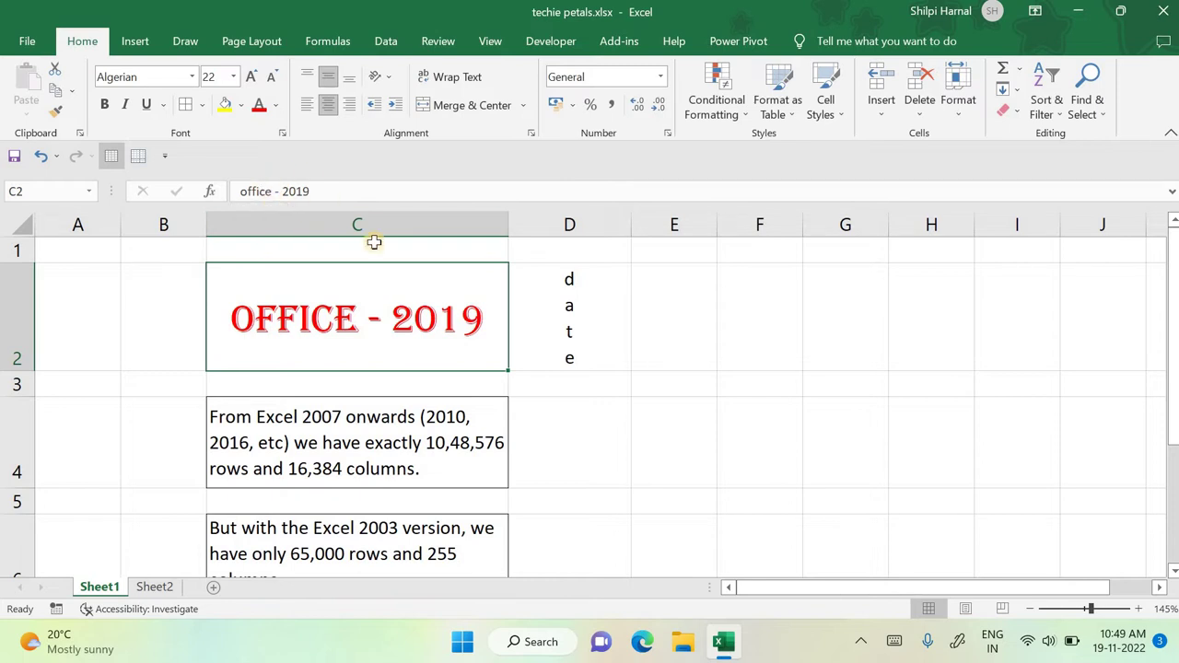
left_click(682, 342)
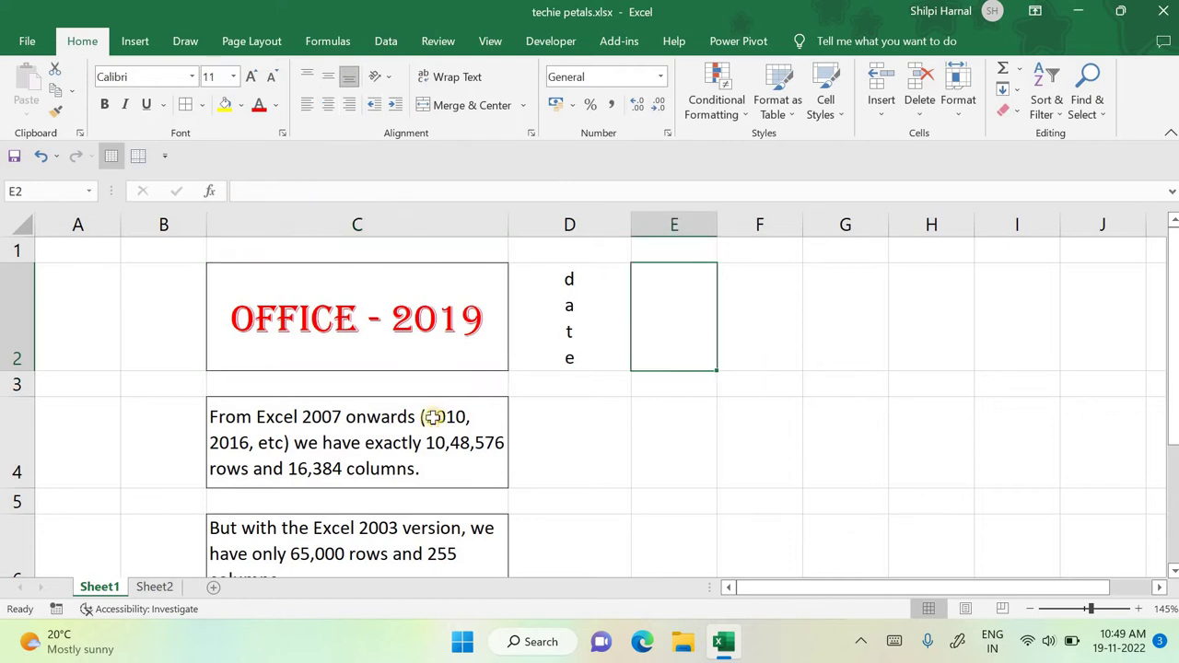
Step: Add two new blank worksheets between Sheet1 and Sheet2
left_click(217, 590)
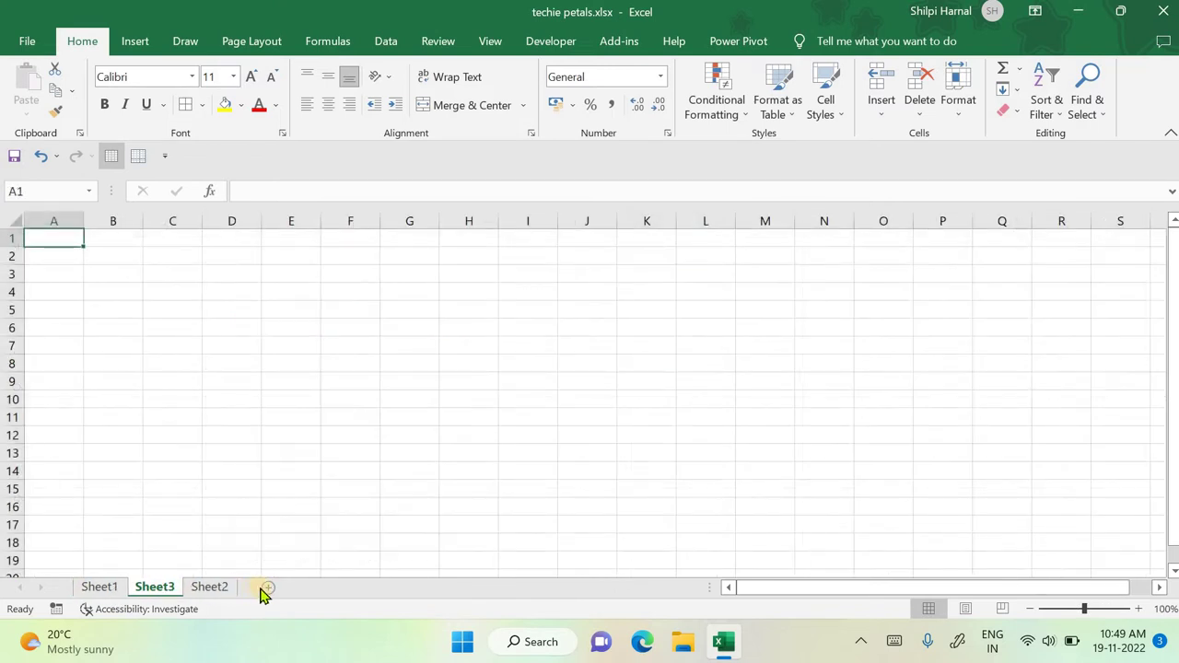
left_click(267, 588)
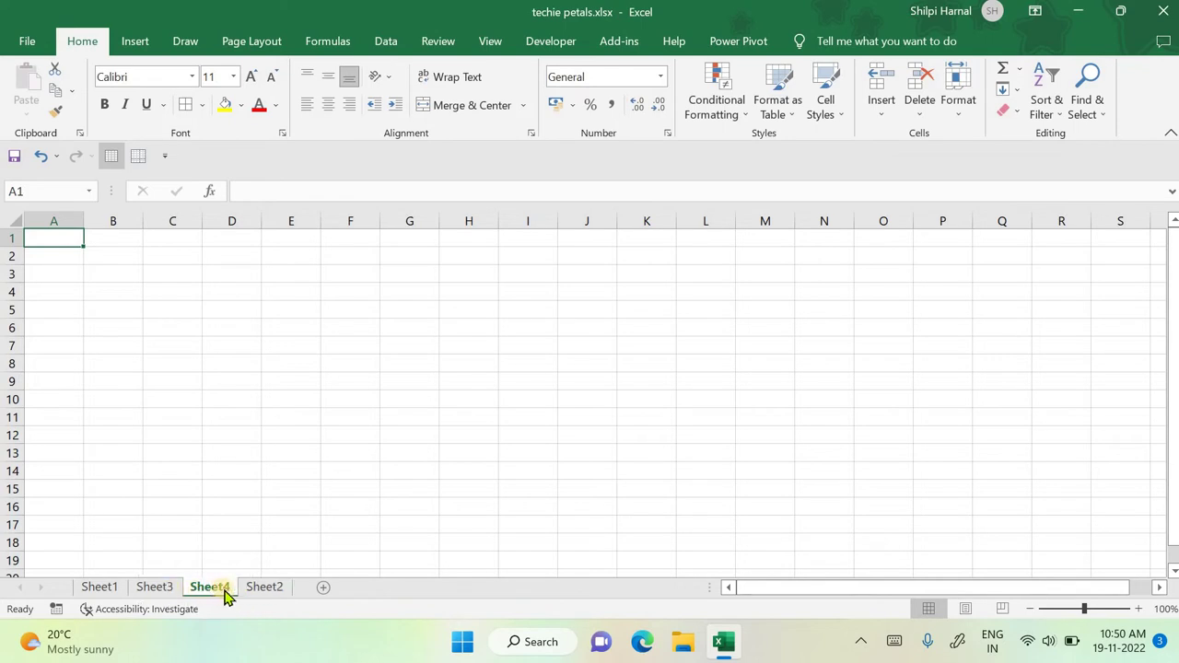
Step: Rename the worksheet Sheet1 as first
left_click(104, 591)
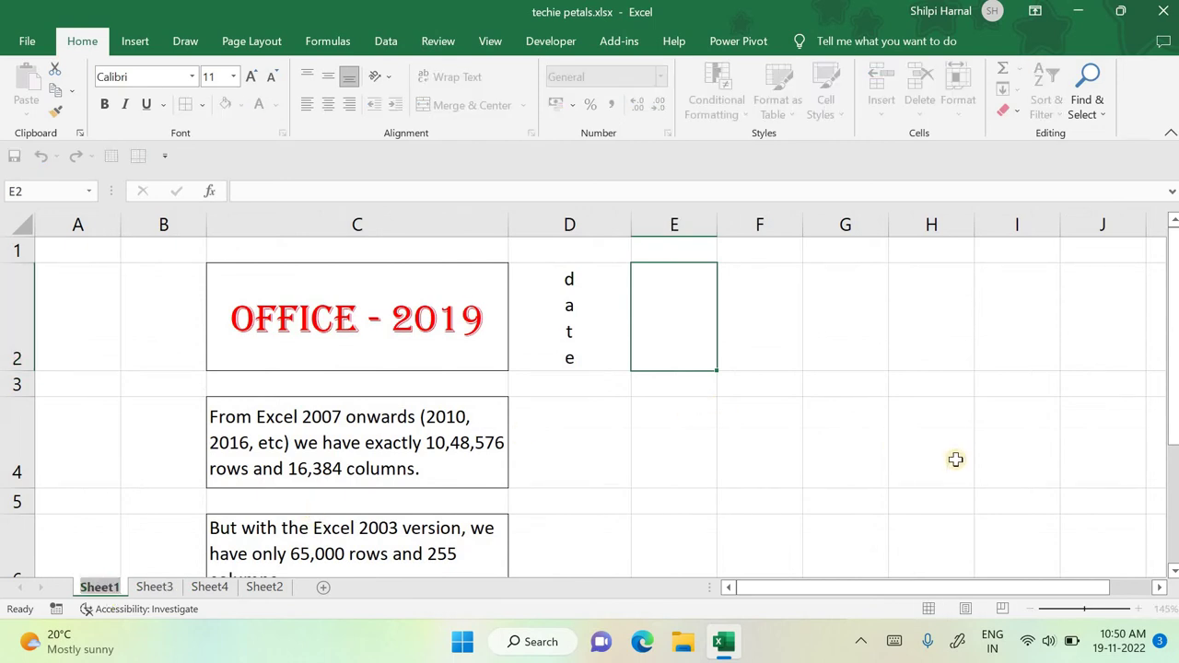
type("first")
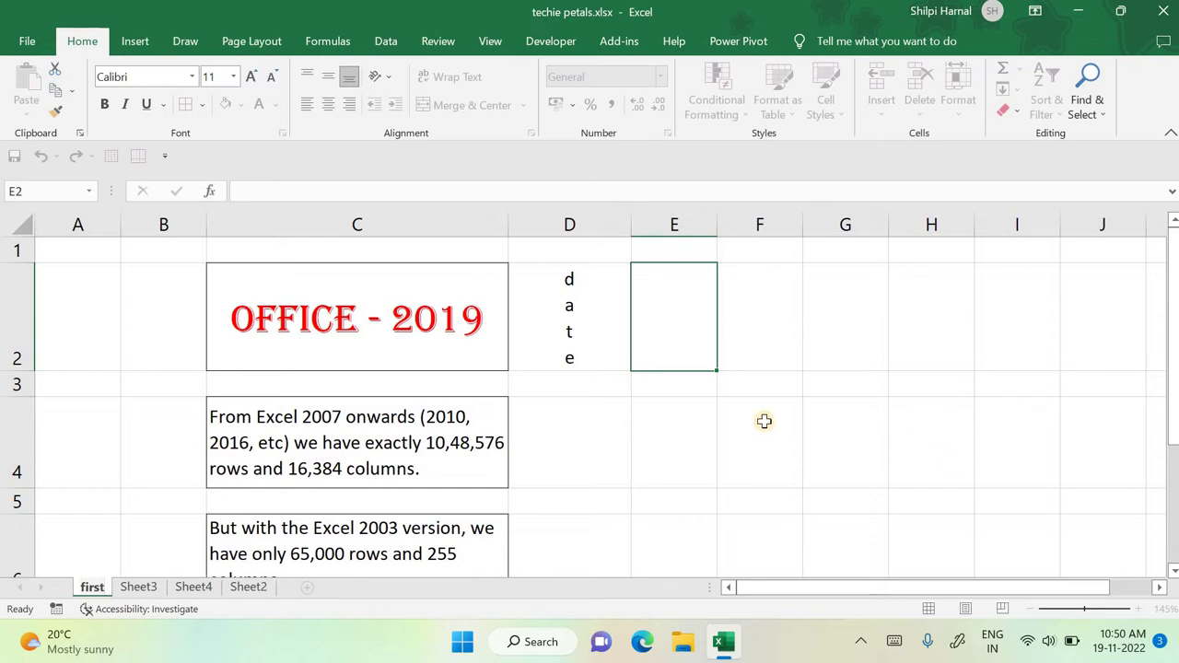
left_click(737, 429)
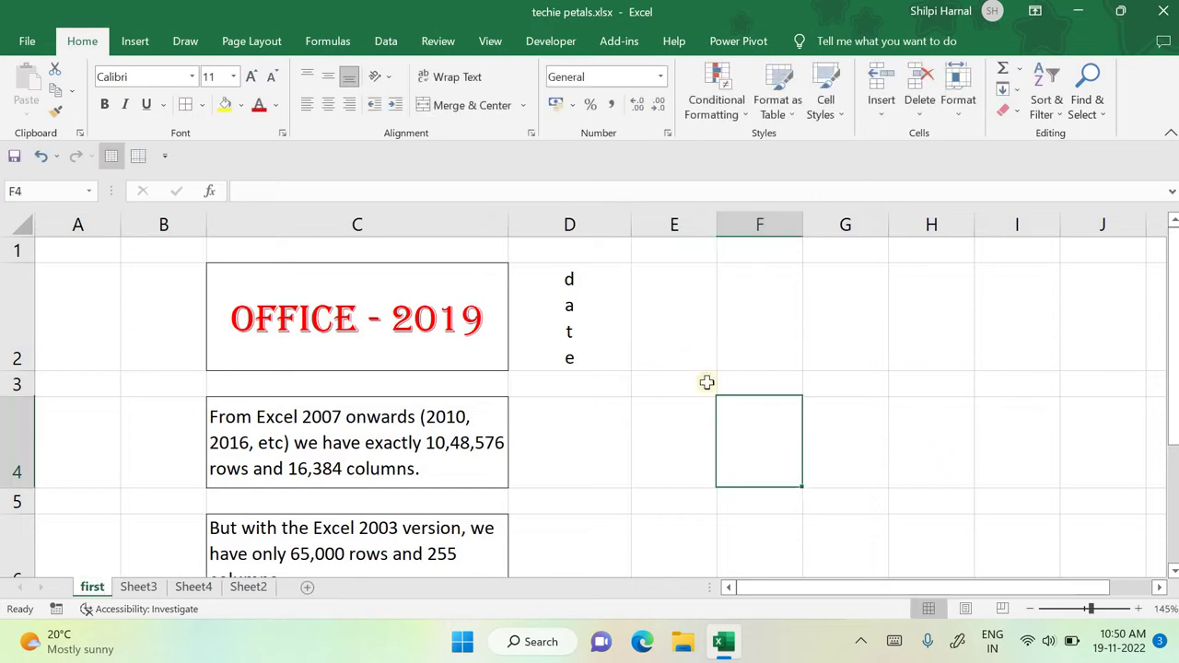
Step: Set the tab color of the worksheet named first to standard red
right_click(92, 591)
mouse_move(174, 513)
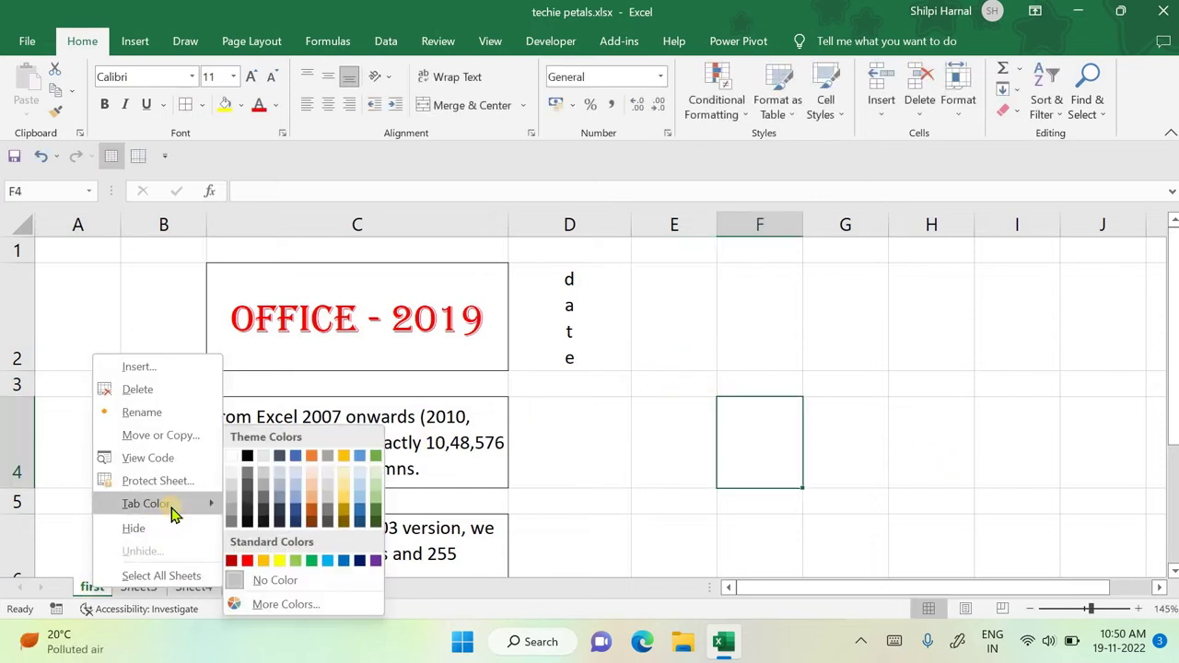
left_click(98, 595)
right_click(100, 594)
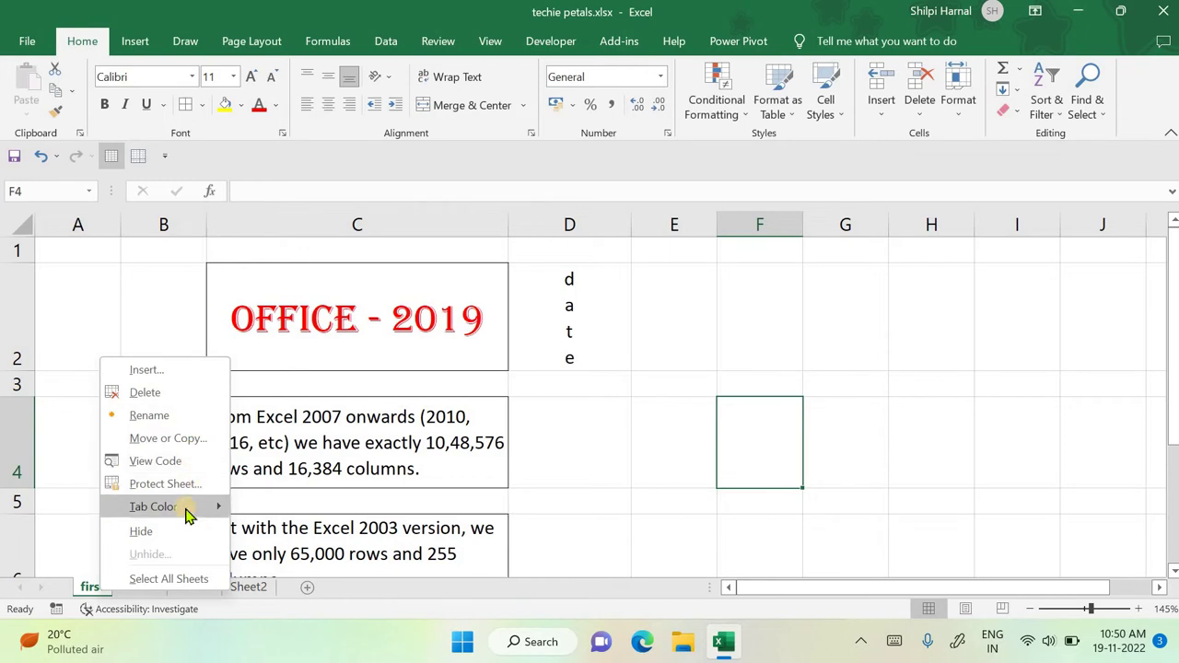
mouse_move(187, 515)
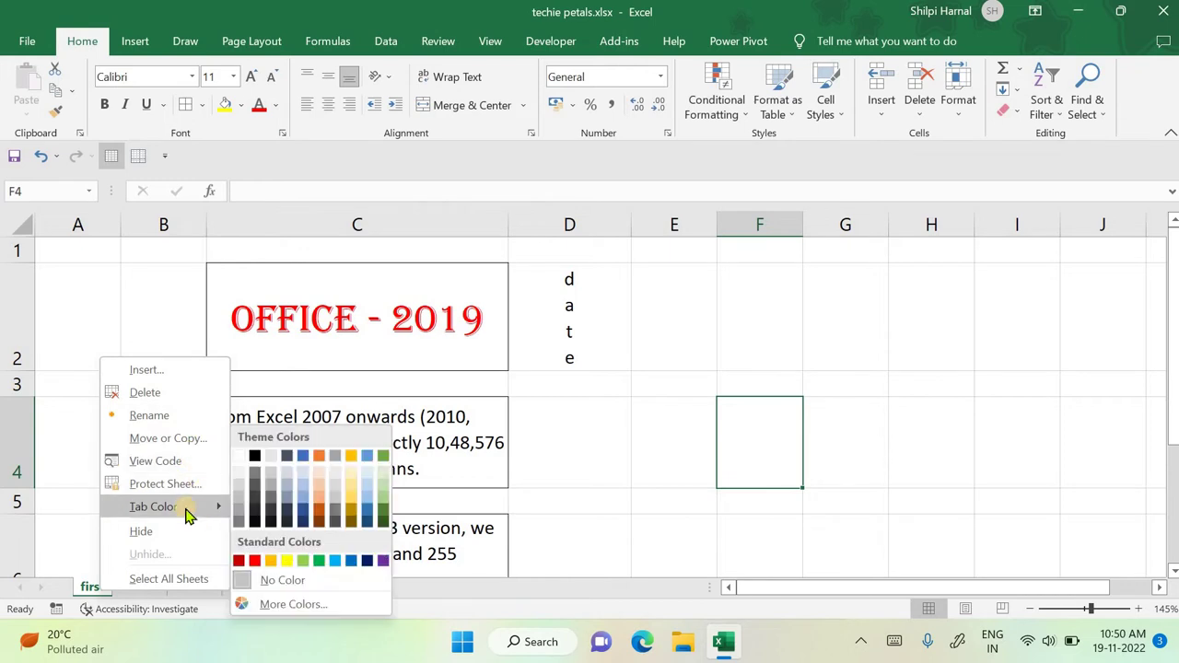
left_click(254, 560)
left_click(598, 428)
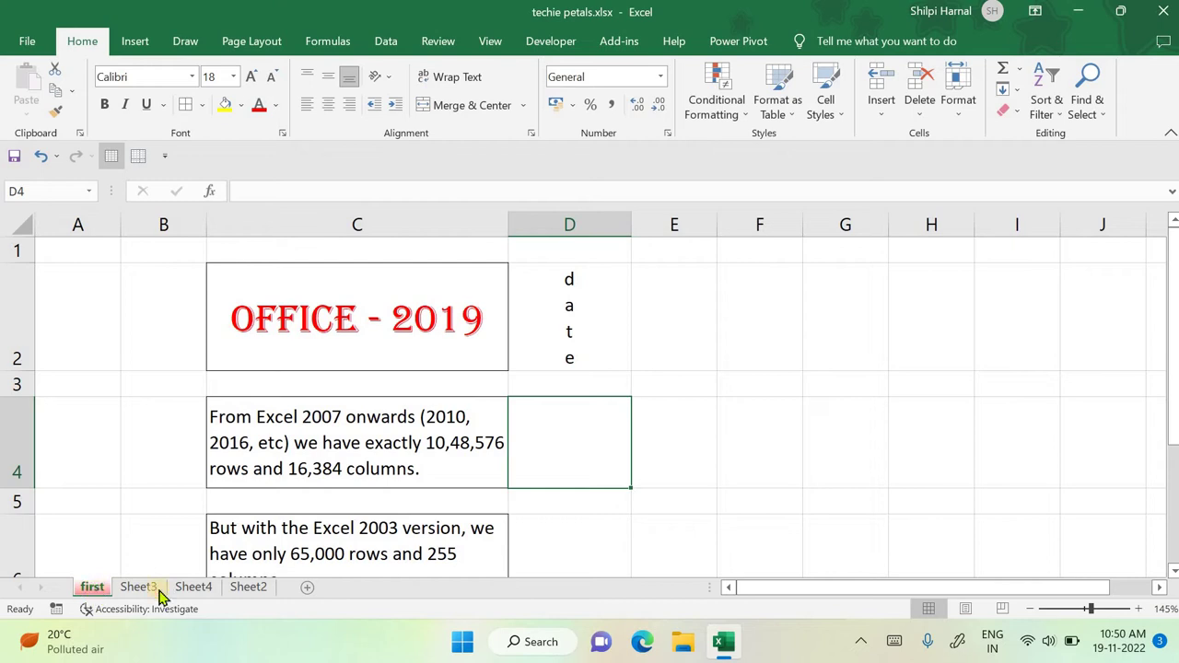
Step: Set the tab color of Sheet4 to light green, check the other sheets' tabs and return to the sheet named first
left_click(193, 590)
right_click(195, 590)
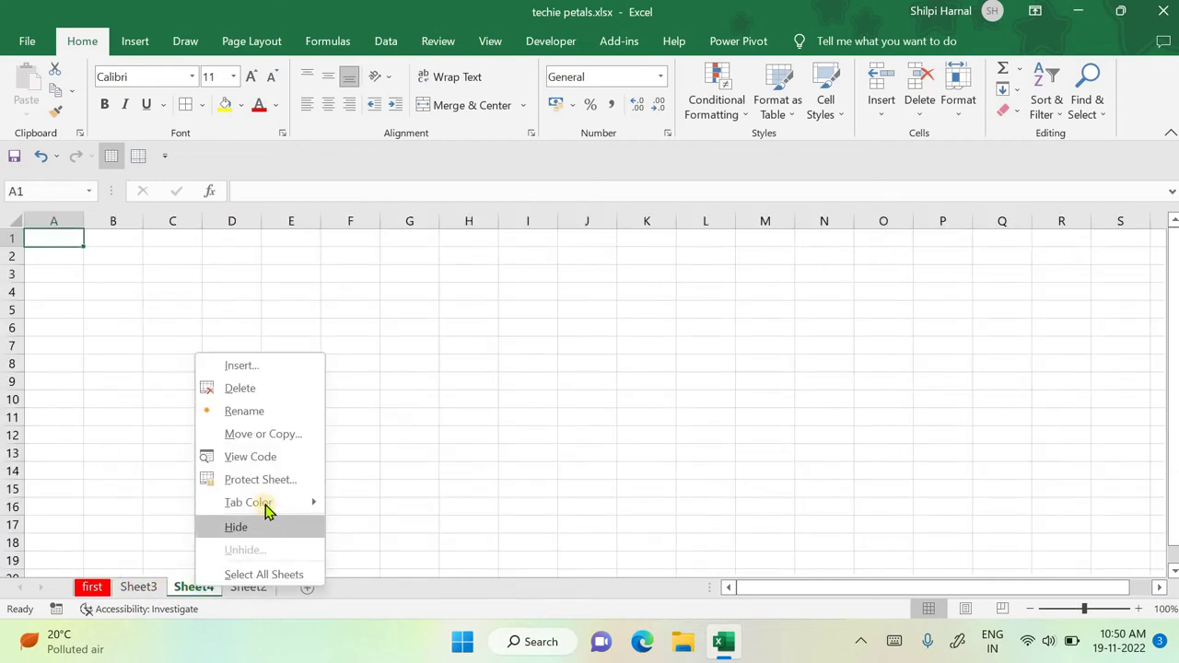
mouse_move(264, 504)
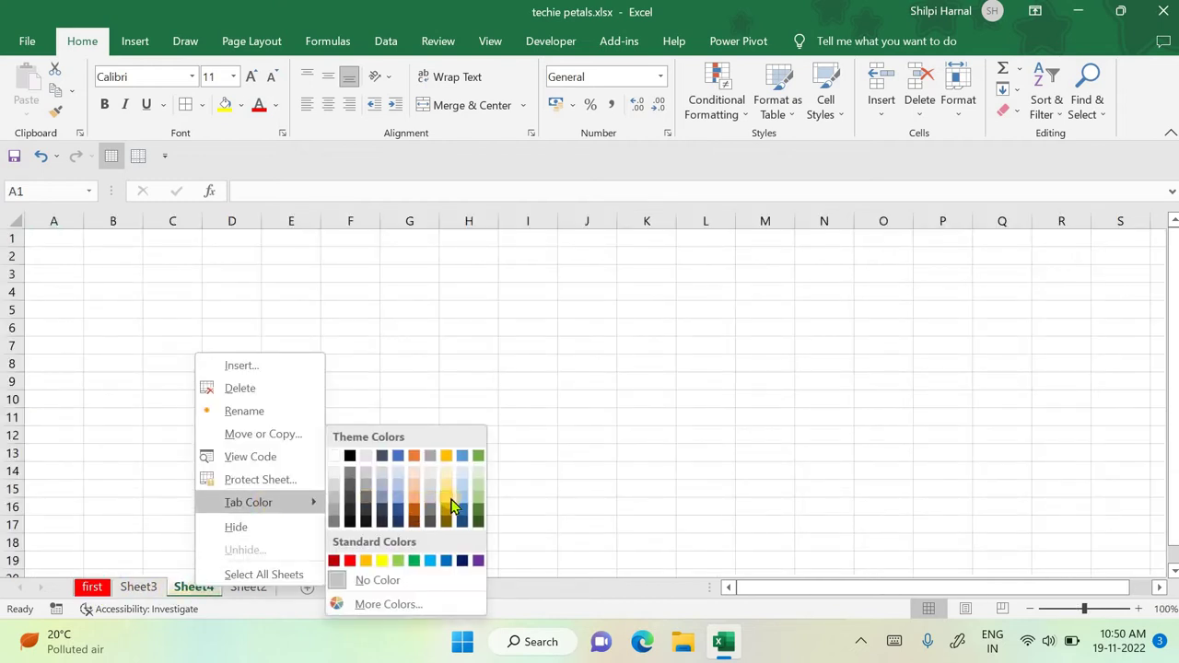
left_click(587, 399)
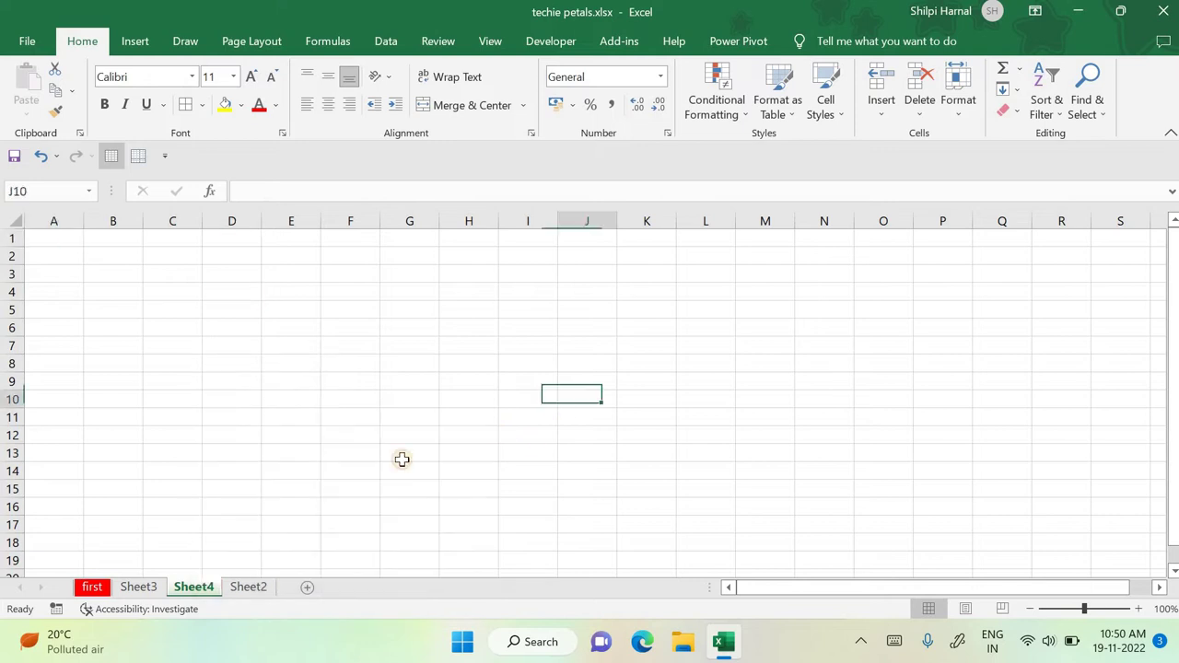
left_click(143, 590)
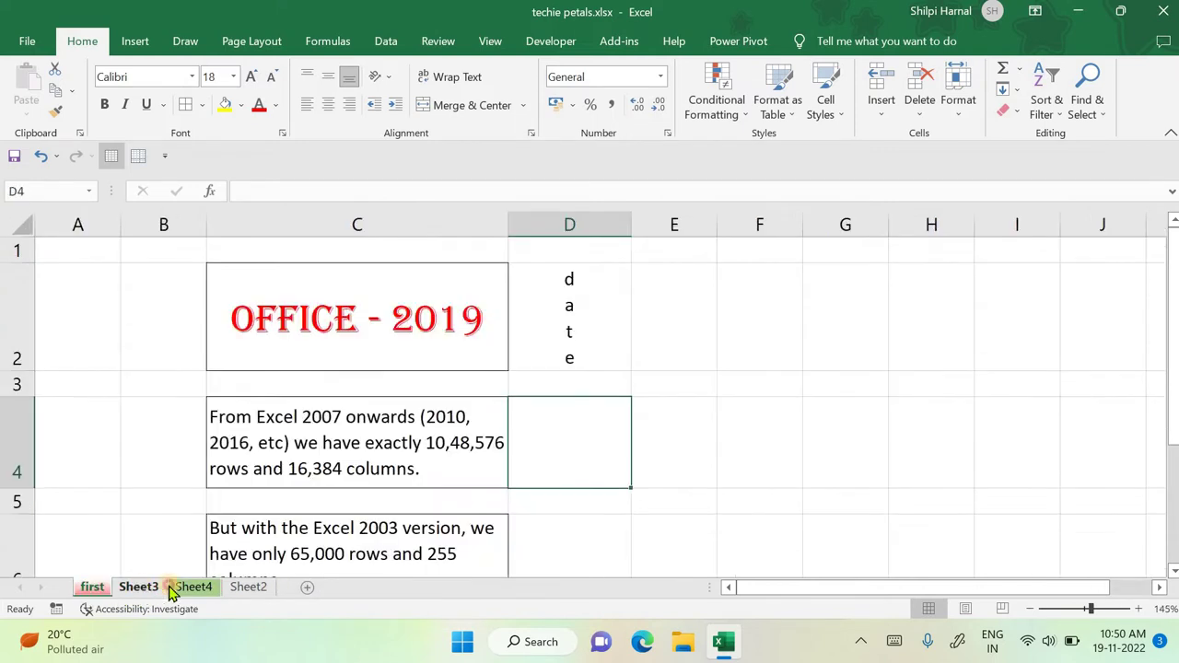
left_click(237, 590)
left_click(210, 590)
left_click(150, 591)
left_click(108, 595)
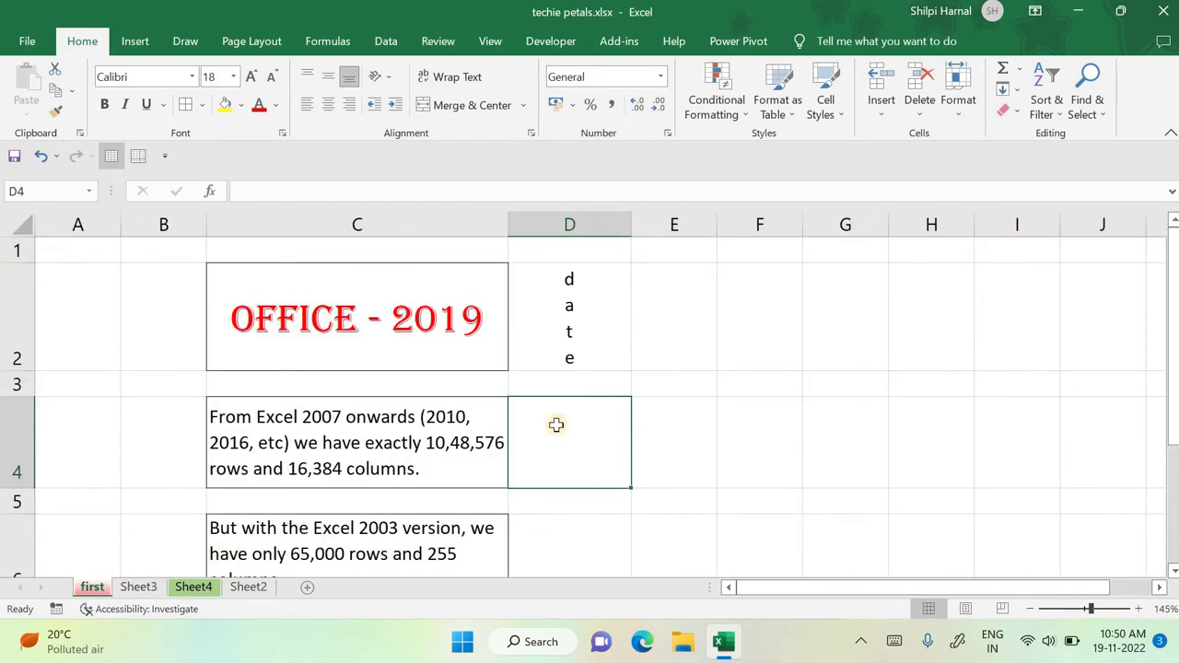
left_click(706, 376)
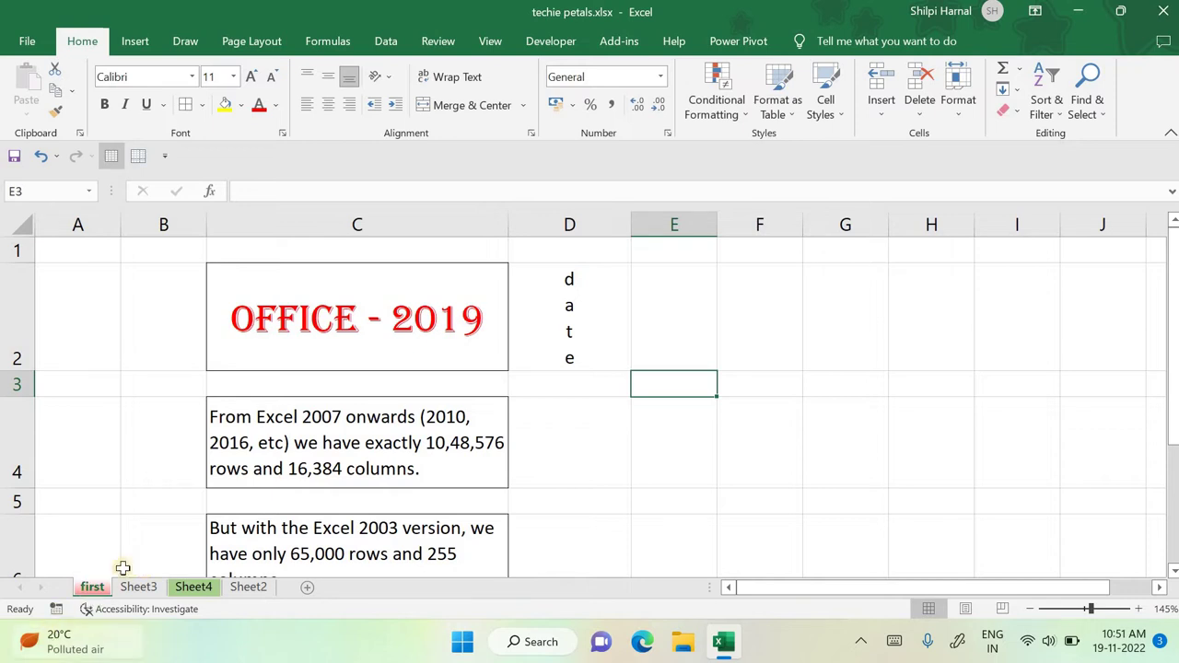
Step: Move Sheet2 so that it sits directly between the sheets first and Sheet3
left_click(256, 593)
mouse_move(235, 593)
left_mouse_down()
mouse_move(197, 586)
mouse_move(258, 597)
left_mouse_up()
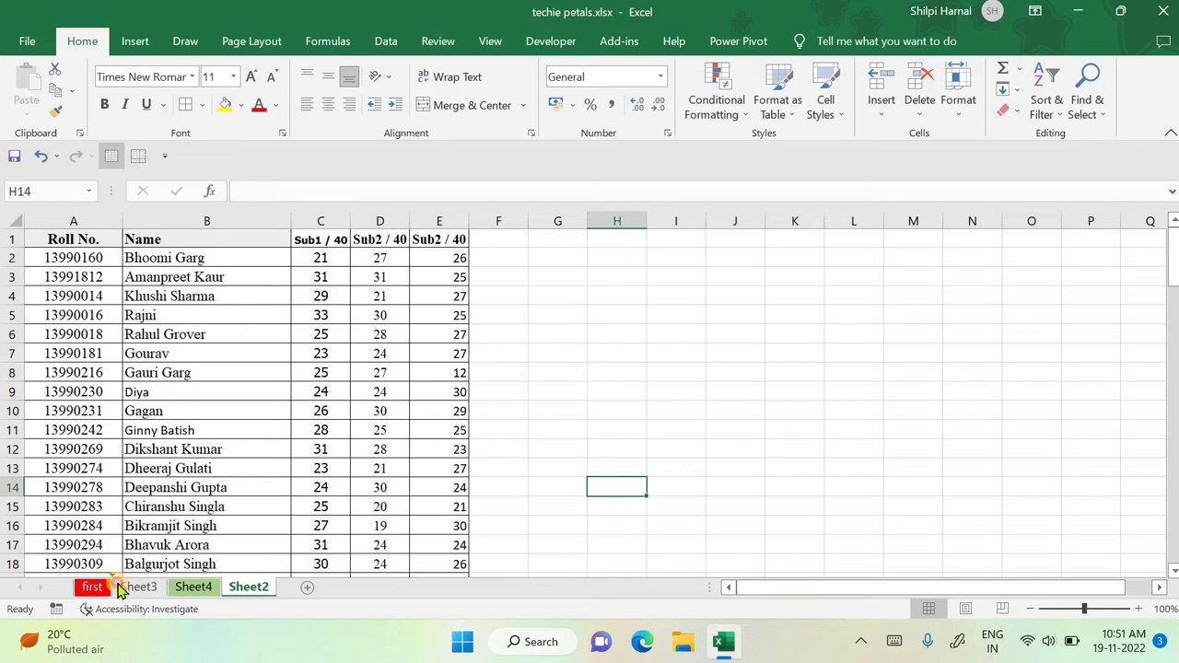
left_click_drag(118, 590, 119, 588)
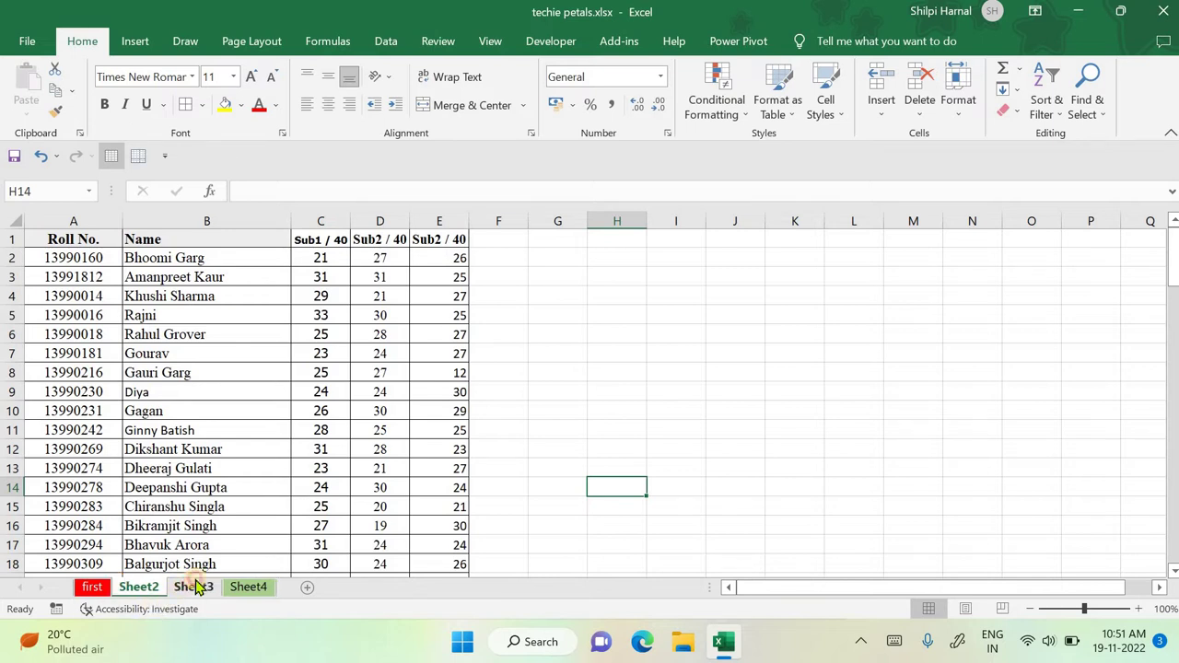
mouse_move(197, 587)
left_mouse_down()
mouse_move(286, 595)
mouse_move(193, 571)
mouse_move(176, 586)
left_mouse_up()
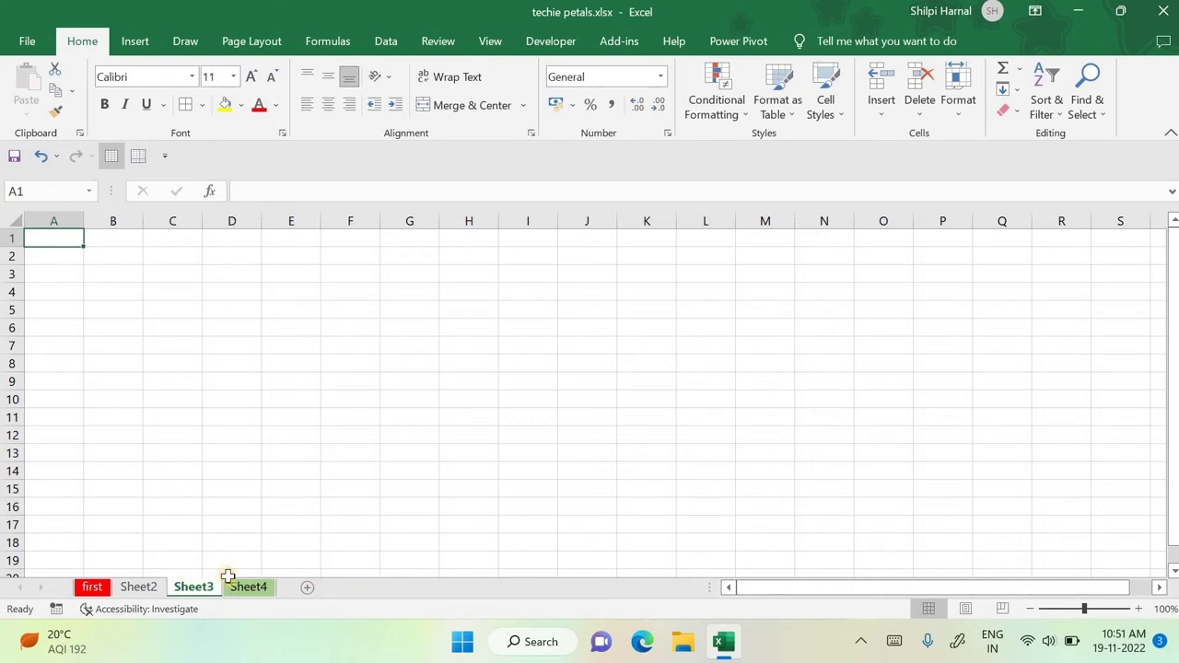
Step: Examine the whole student marks table in Sheet2, from the header row to the last record
left_click(146, 588)
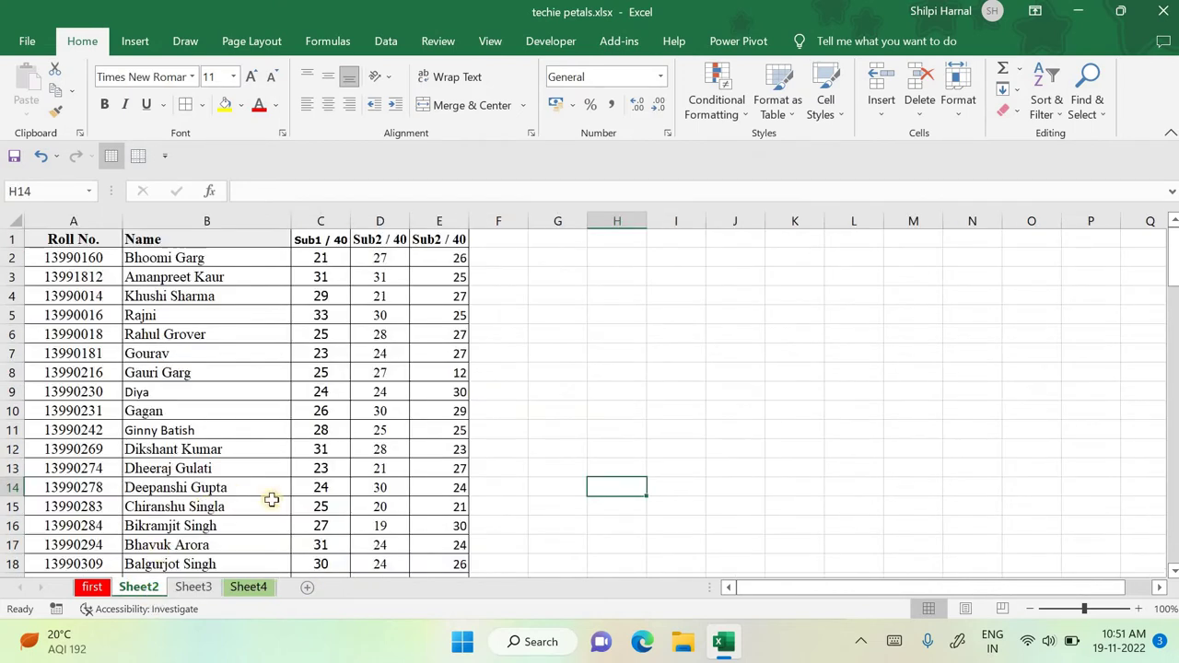
scroll(384, 370, "down", 15)
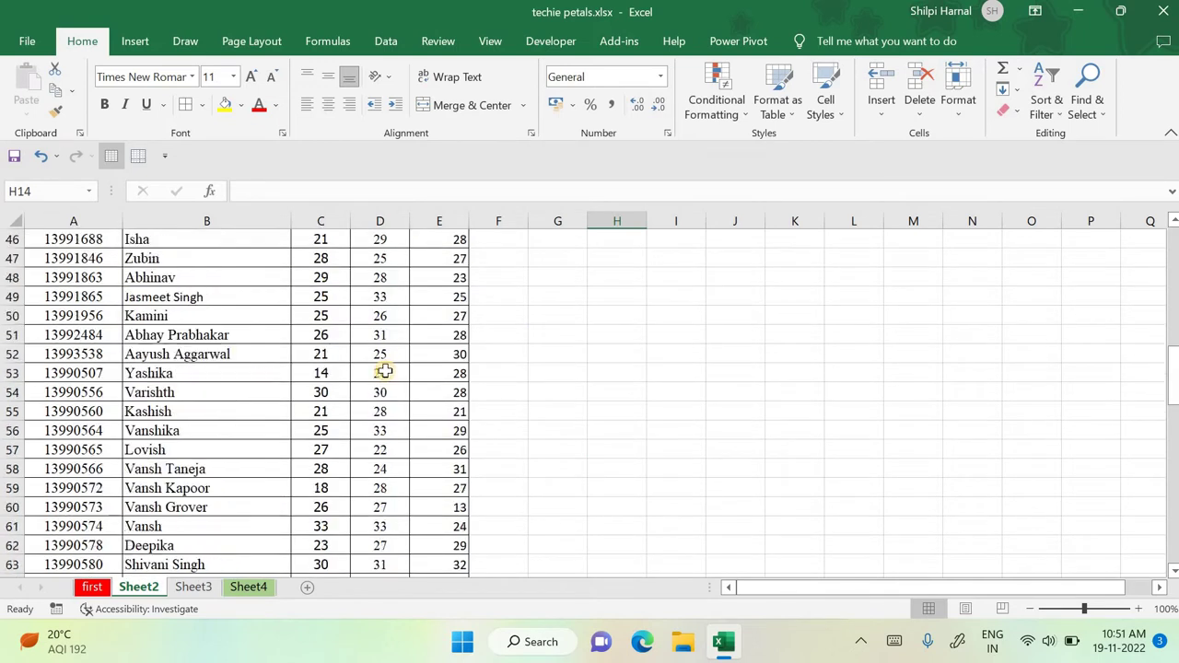
scroll(384, 371, "down", 10)
scroll(385, 374, "up", 20)
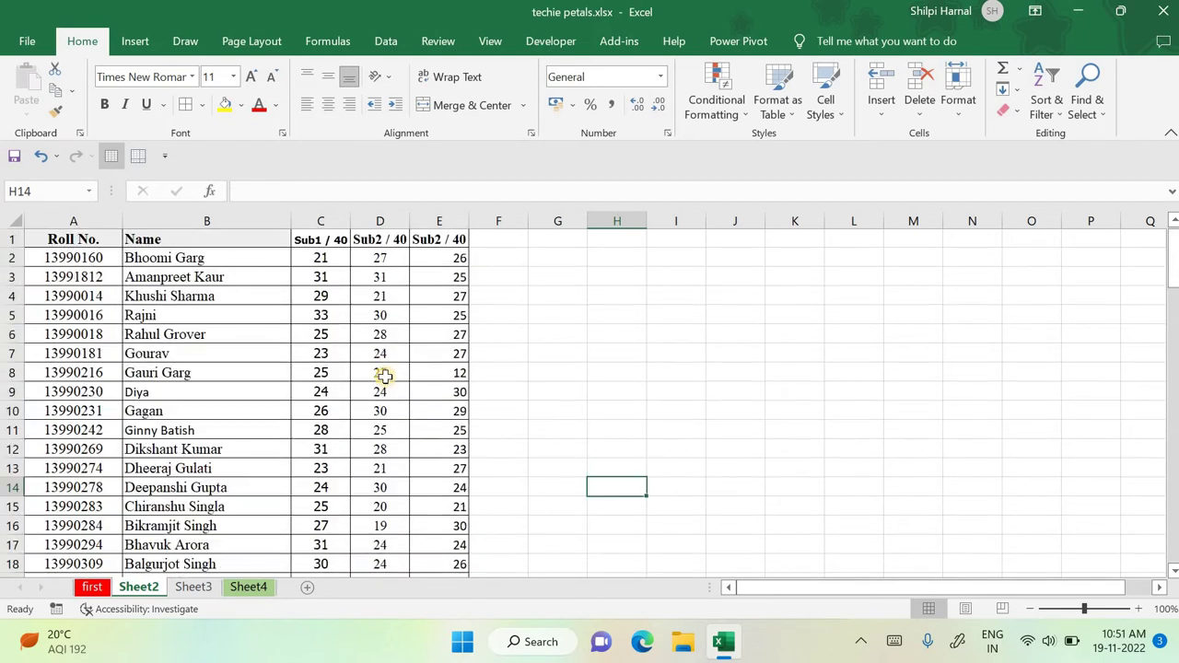
scroll(282, 376, "down", 13)
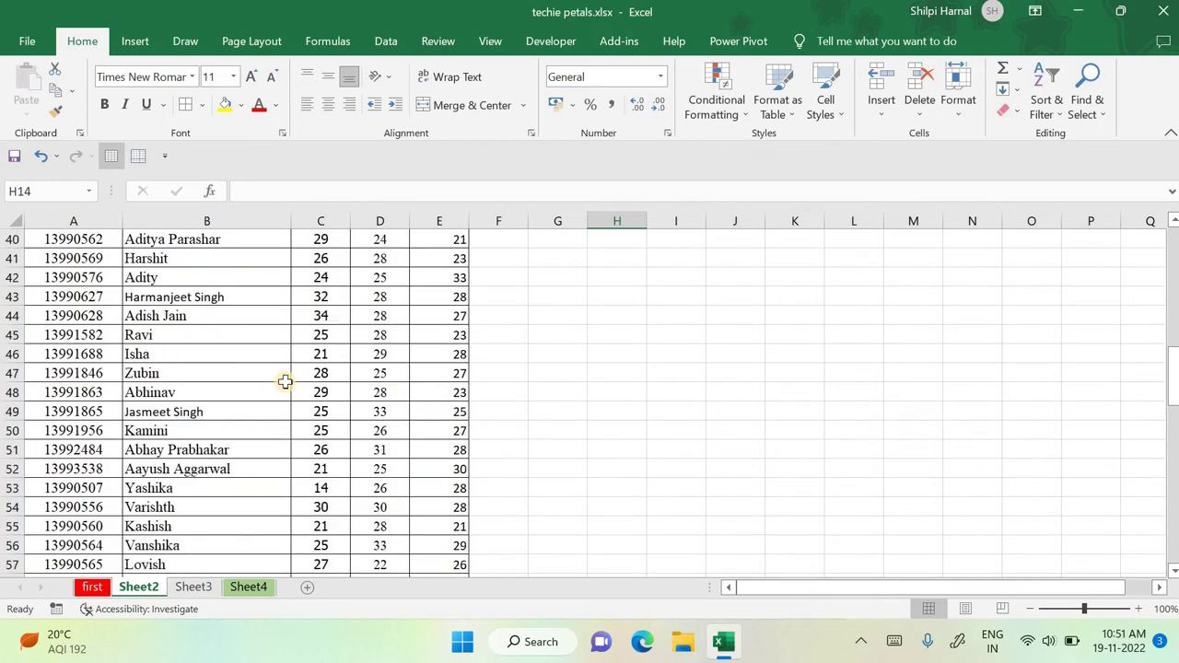
scroll(286, 381, "down", 20)
scroll(283, 383, "up", 20)
scroll(281, 384, "up", 13)
Step: Correct the duplicate Sub2 header in cell E1 to Sub3 / 40
left_click(329, 238)
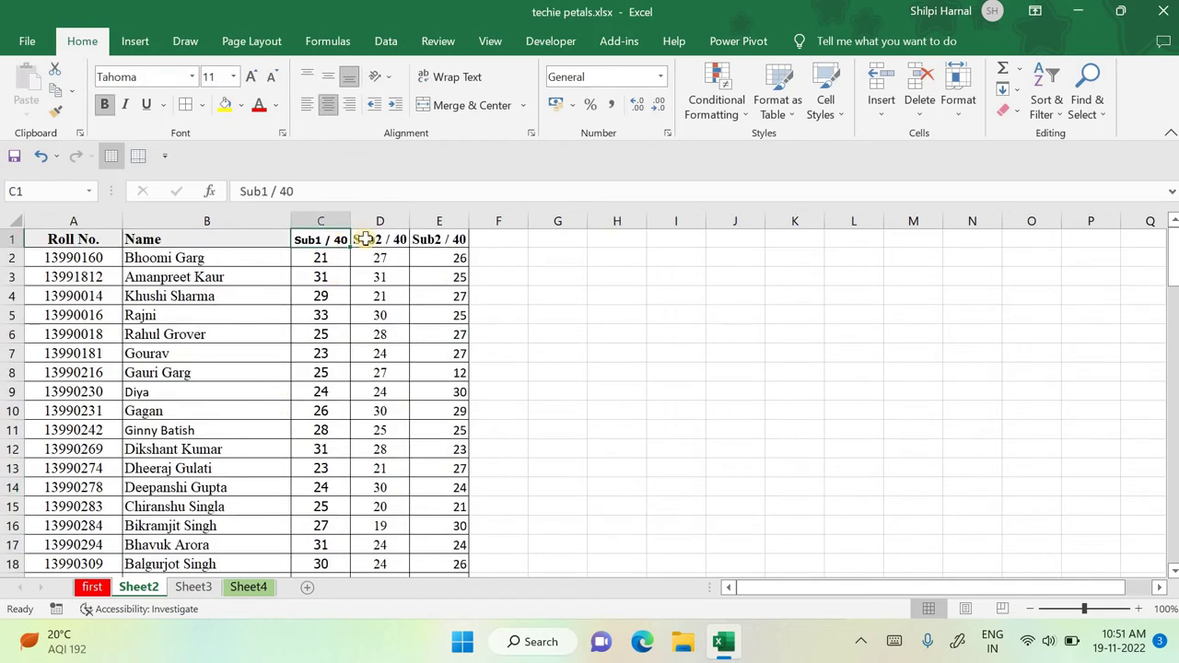
left_click(373, 238)
left_click(437, 239)
key("F2")
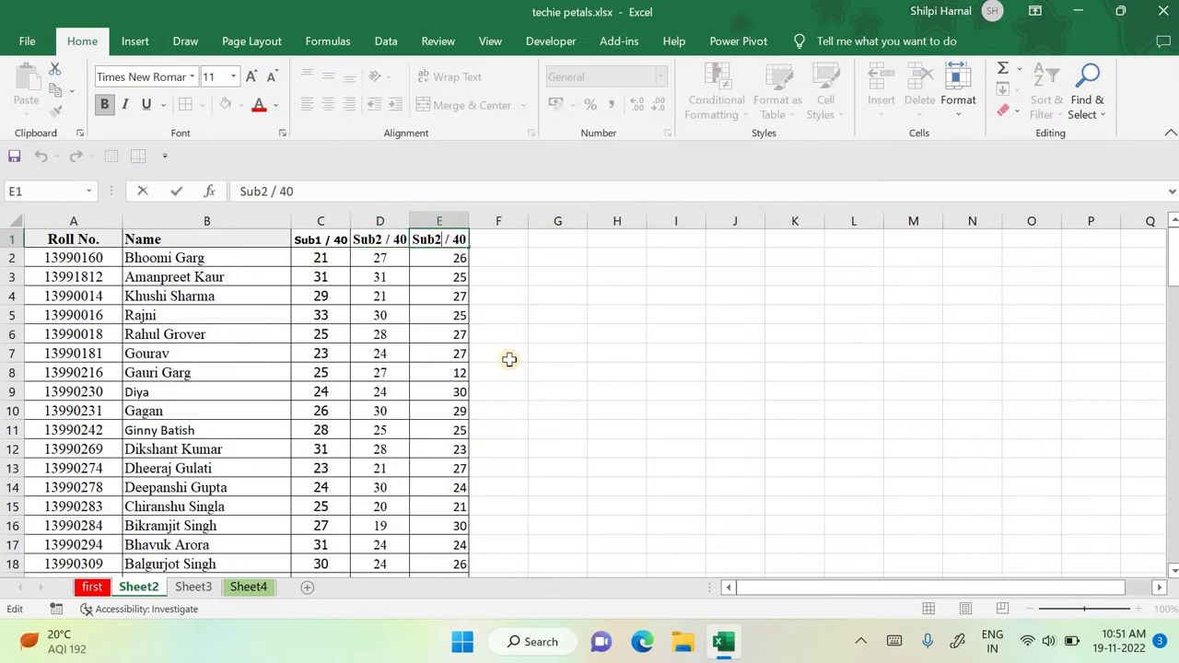
key("BackSpace")
type("3")
left_click(510, 359)
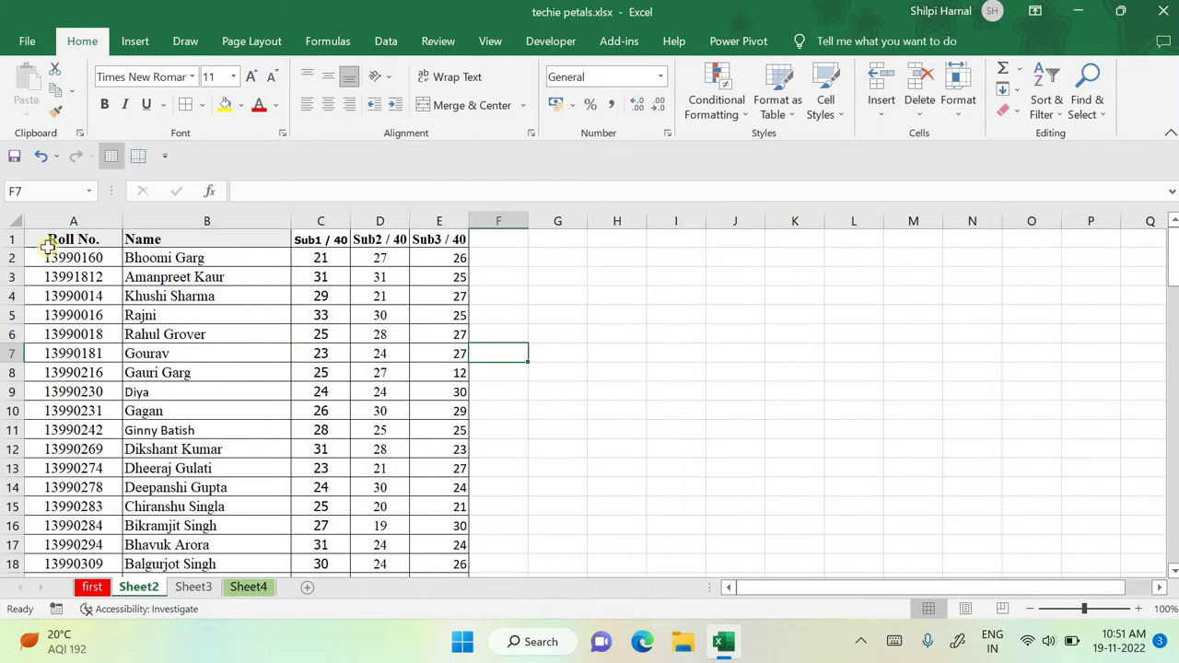
Step: Set the font of all cells in Sheet2 to Times New Roman at size 12
left_click(16, 221)
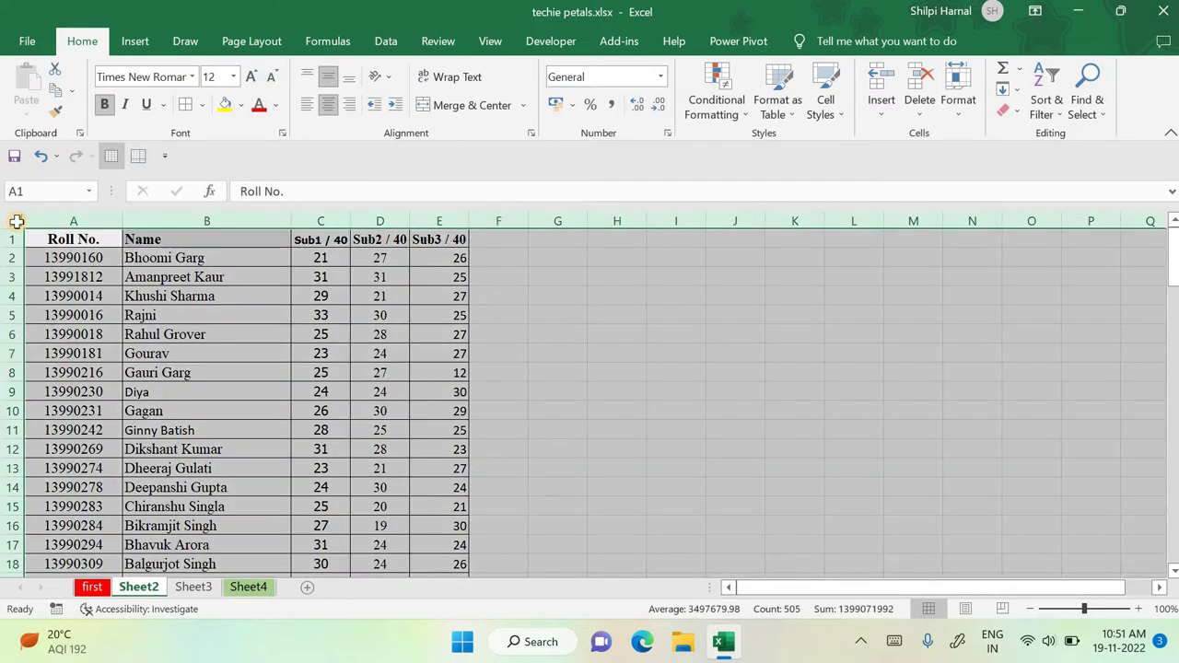
left_click(133, 76)
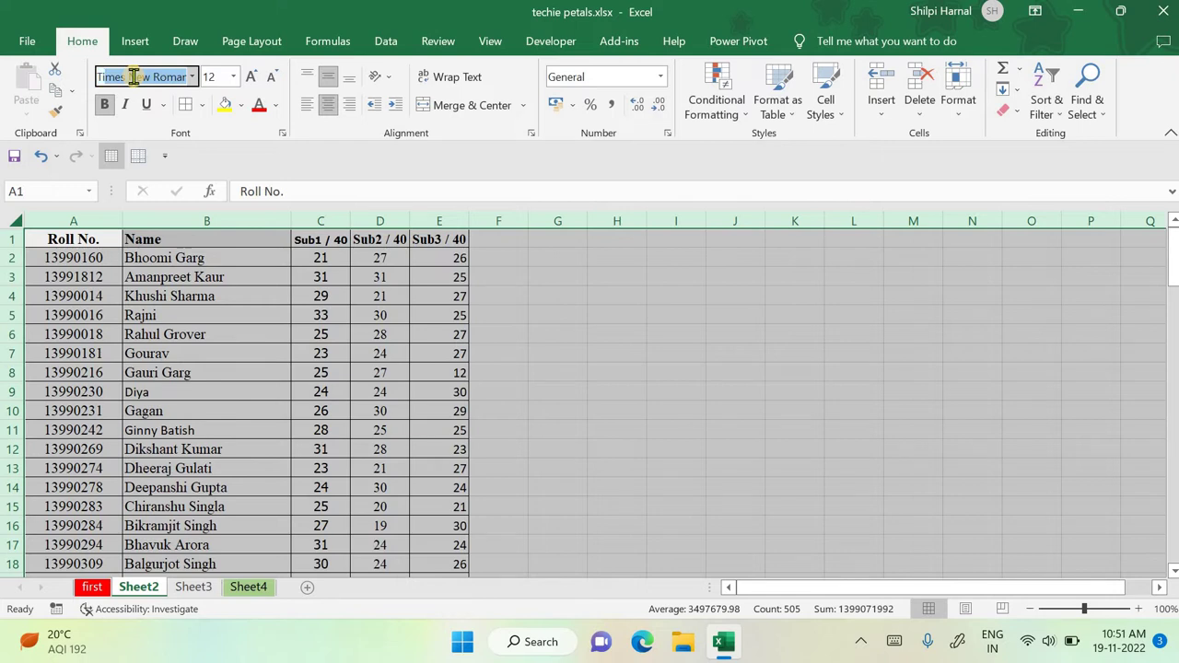
left_click(233, 77)
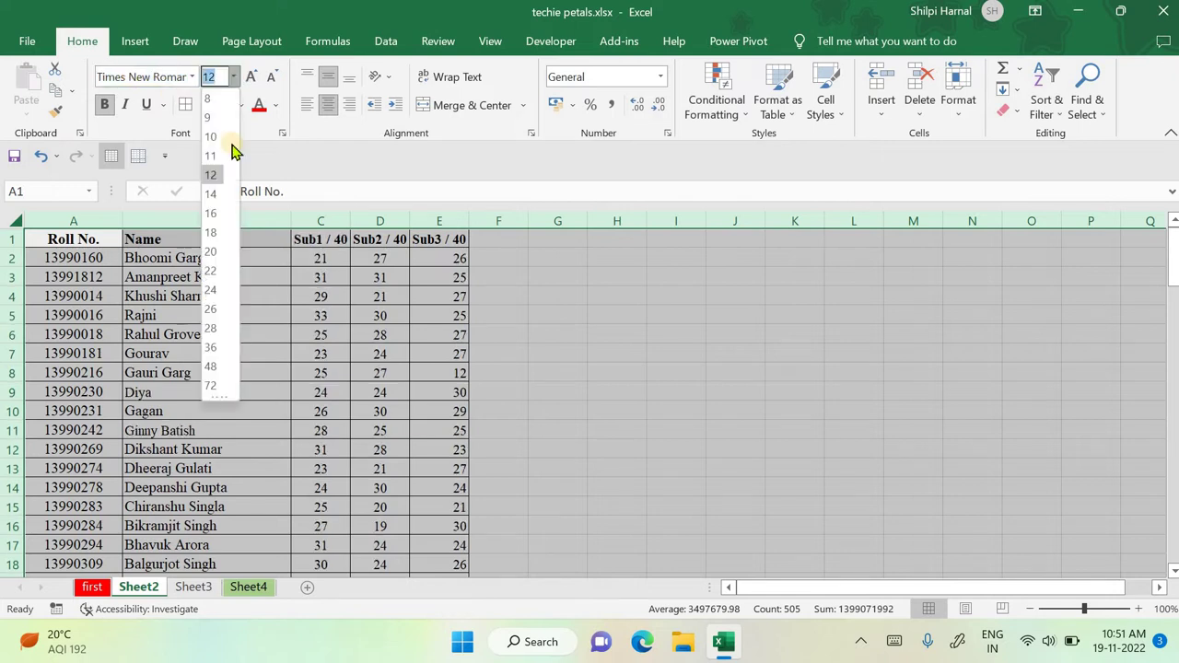
left_click(217, 177)
left_click(320, 354)
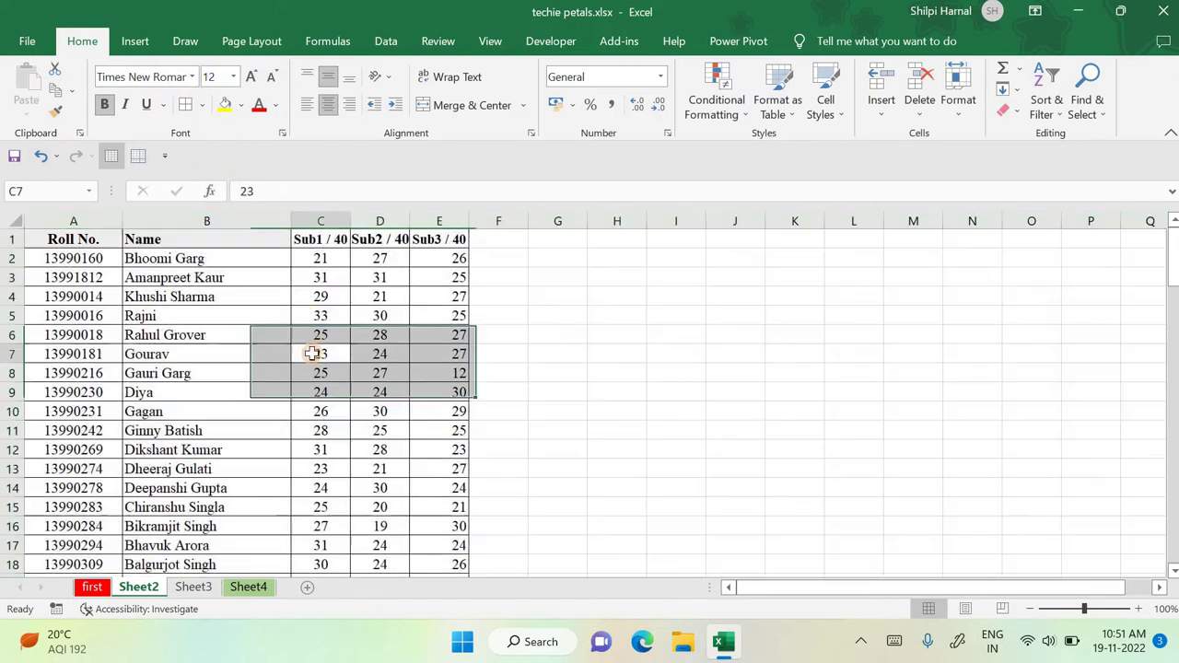
Step: Insert a blank column before the Roll No. column
left_click(82, 224)
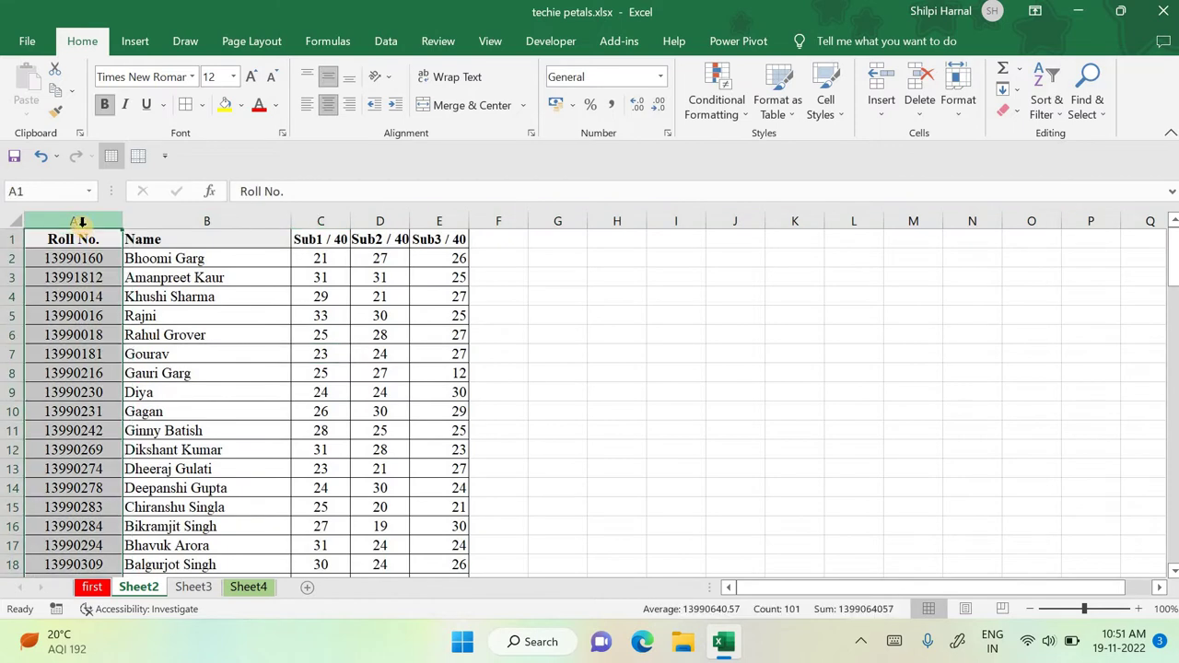
left_click(317, 335)
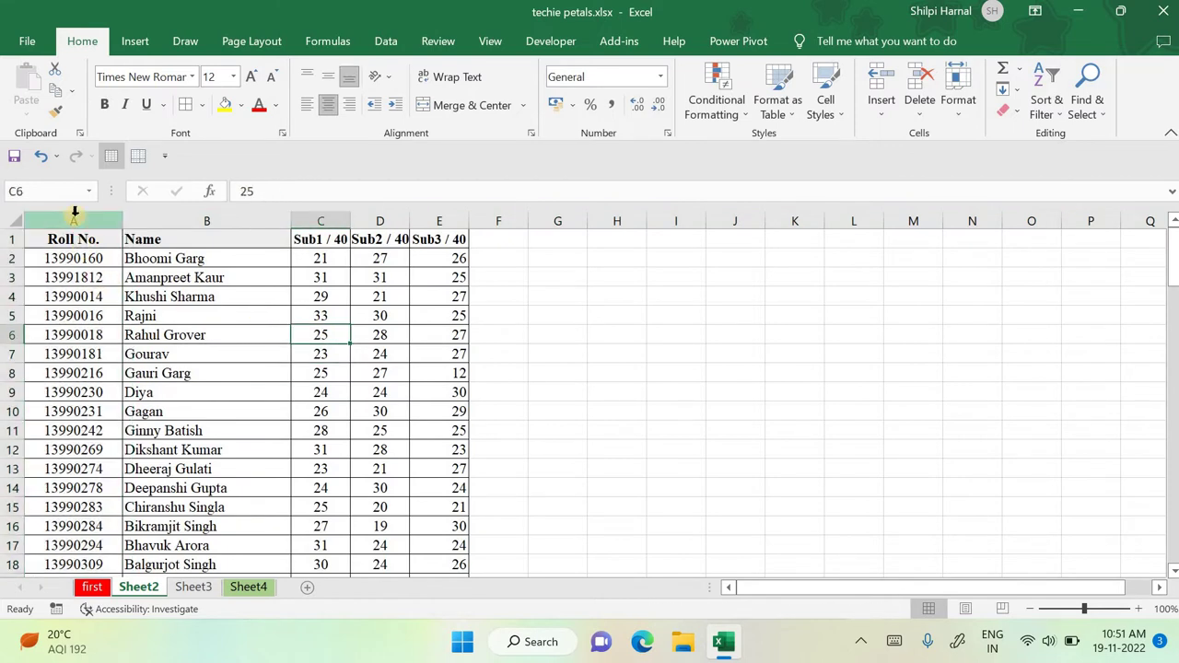
left_click(74, 216)
right_click(104, 300)
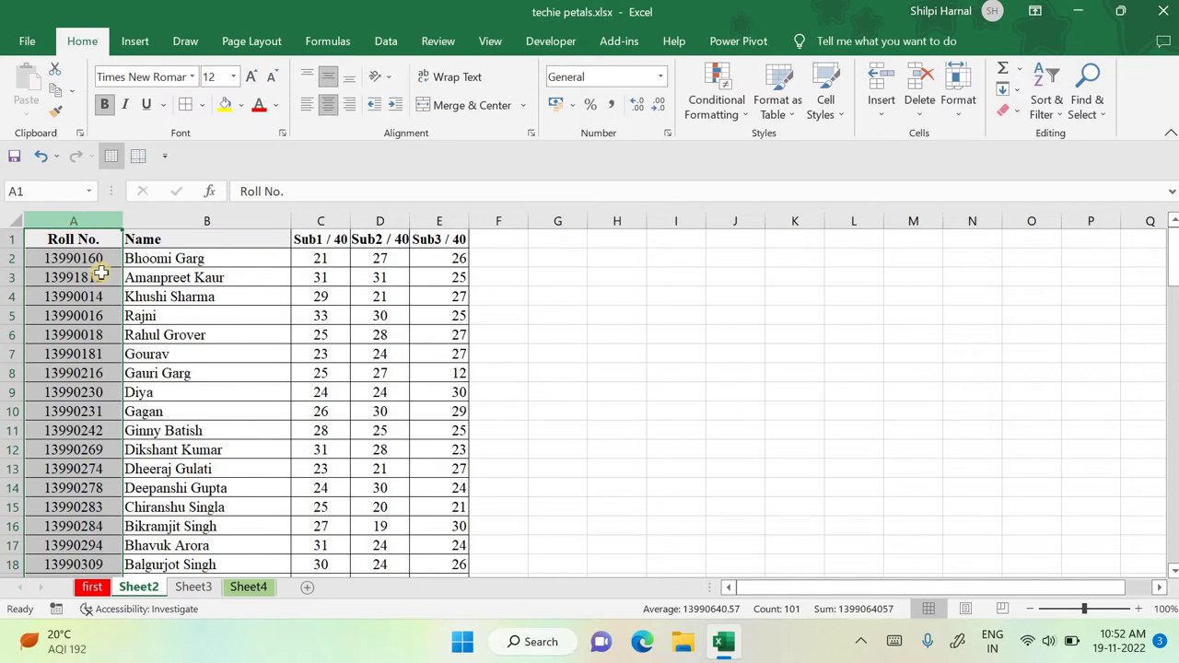
right_click(105, 284)
left_click(148, 446)
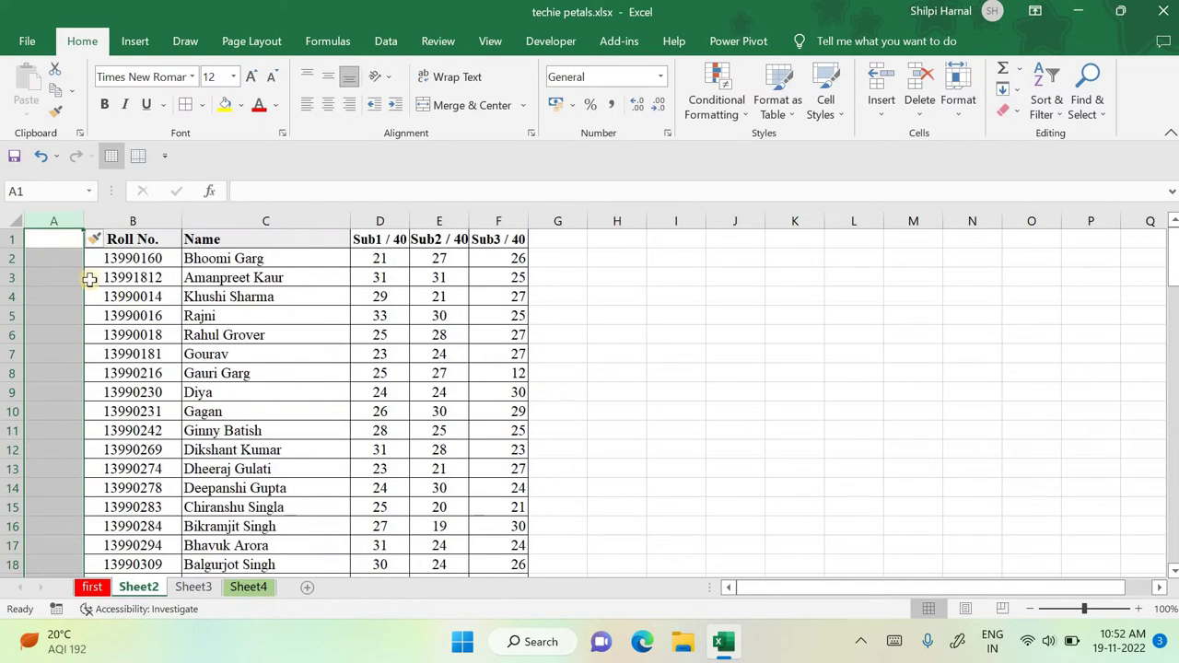
Step: Enter the header Sr. No. in cell A1 of the new column
left_click(52, 237)
type("Sr. N")
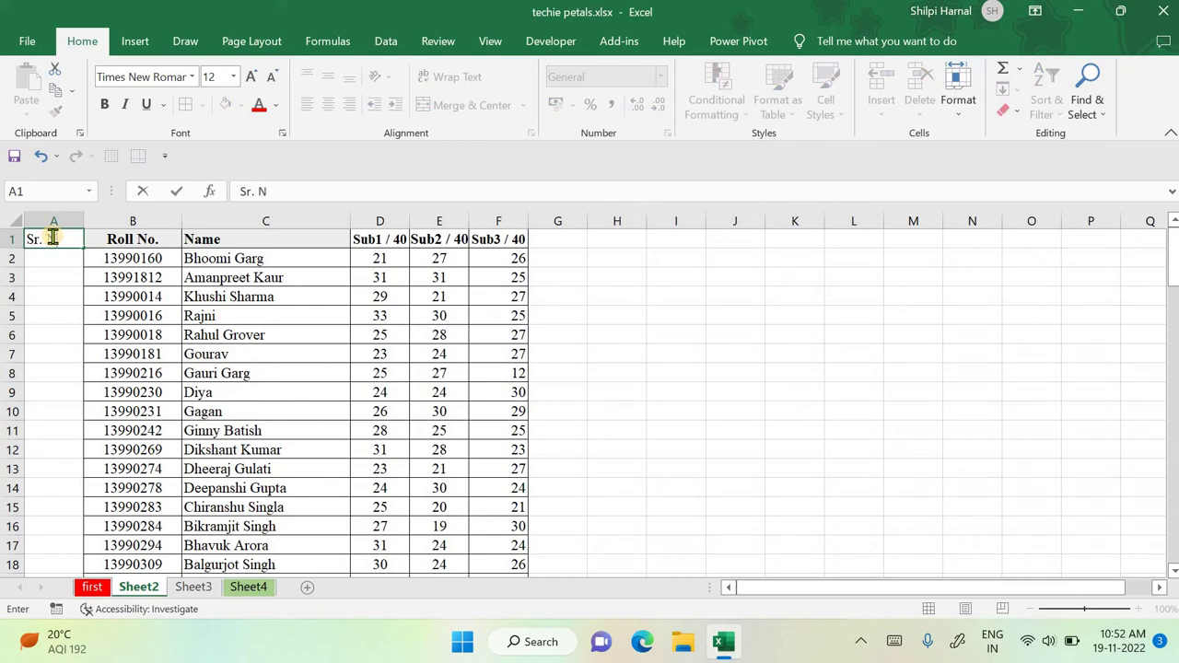
type("o.")
left_click(148, 313)
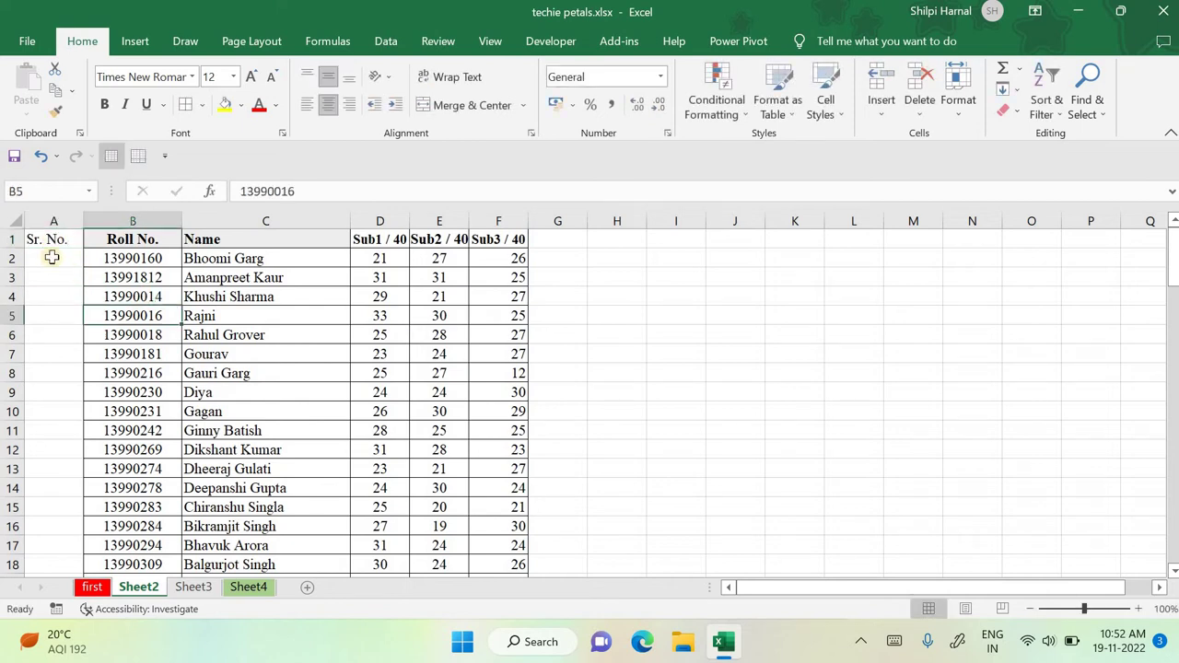
Step: Enter the serial numbers 1 and 2 in cells A2 and A3
left_click(51, 257)
type("1")
key("Return")
type("2")
key("Return")
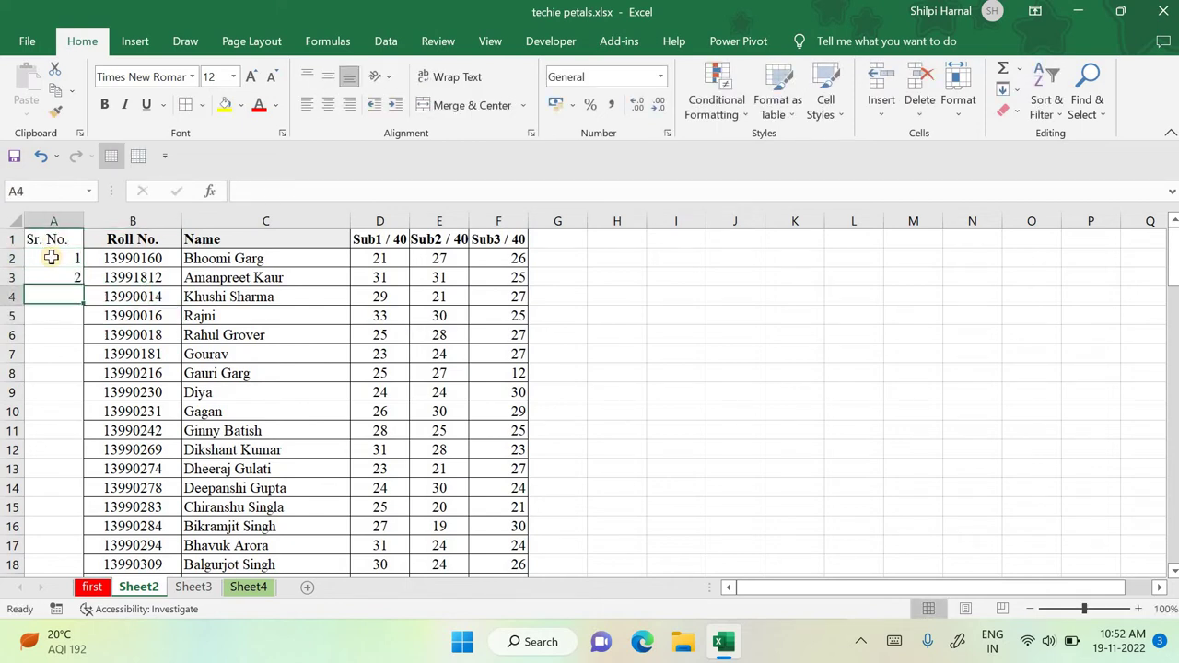
Step: Center the contents of the Sr. No. column both horizontally and vertically
left_click_drag(57, 261, 57, 279)
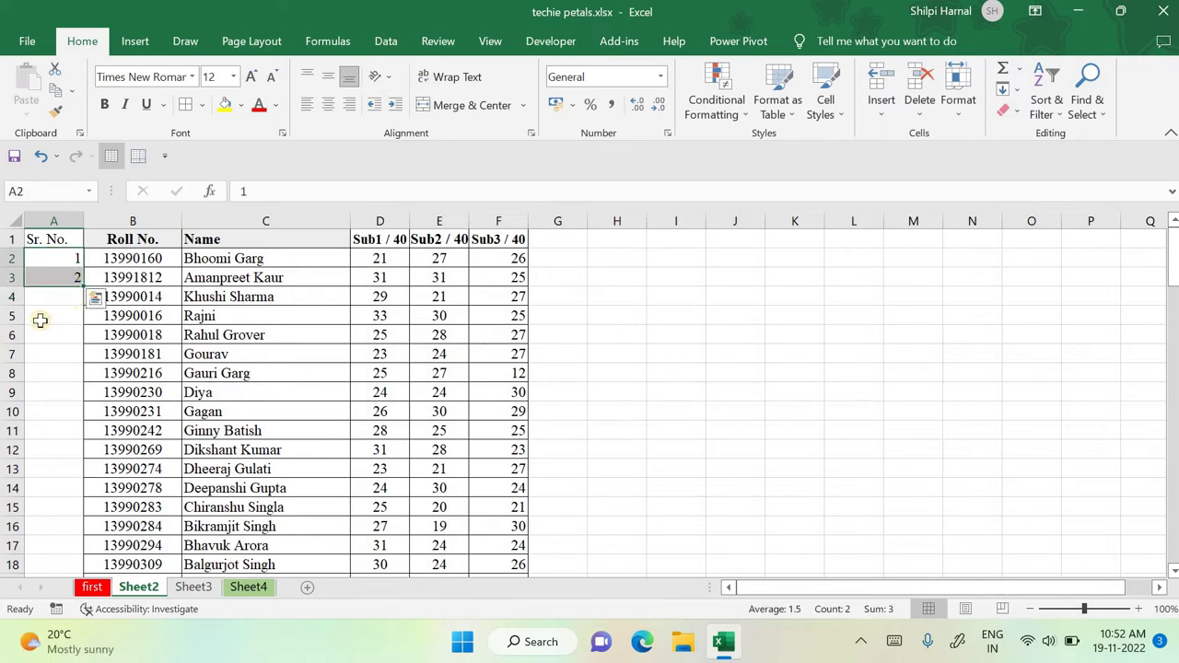
scroll(77, 316, "up", 3)
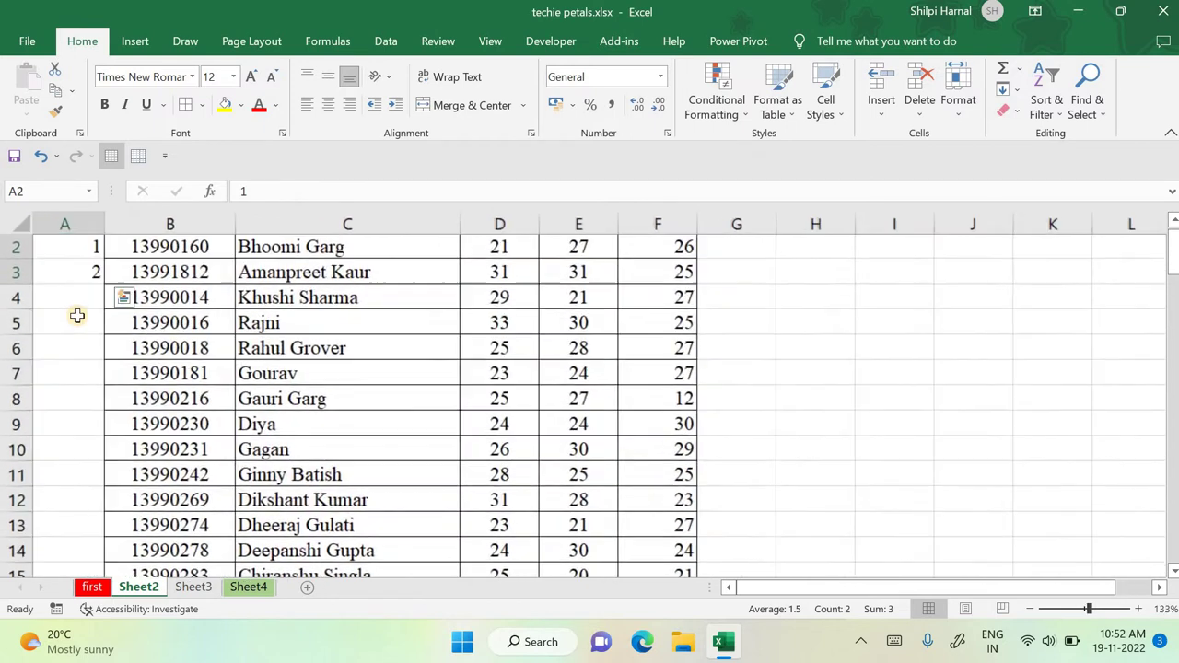
scroll(222, 373, "up", 1)
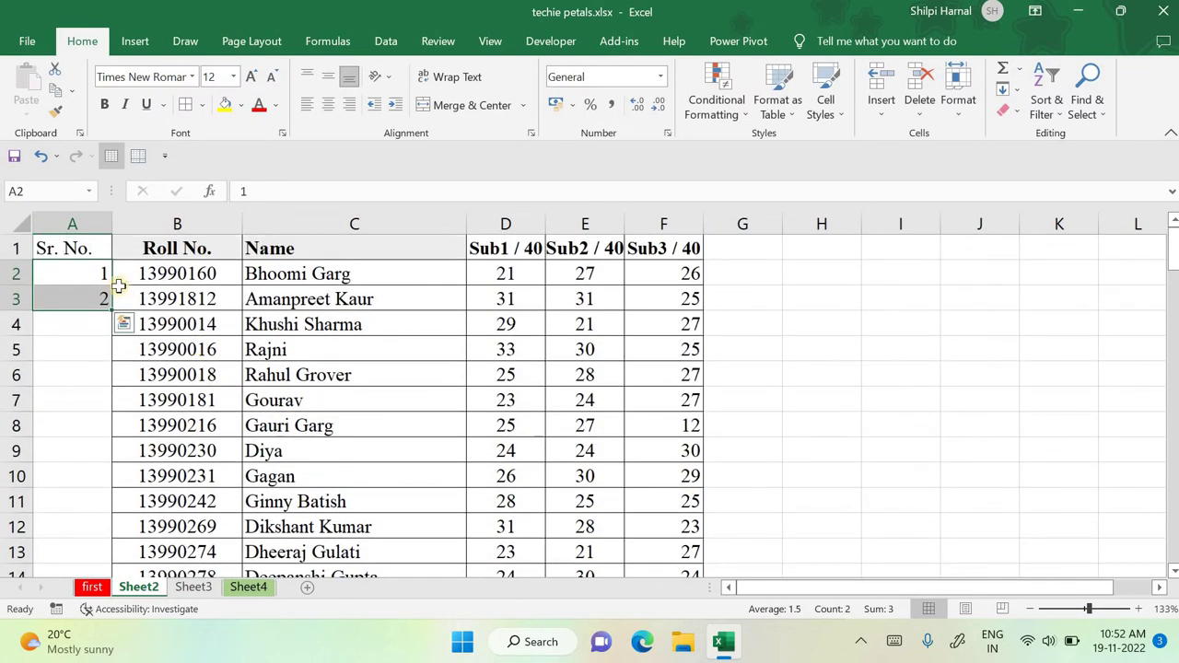
left_click(138, 297)
left_click_drag(84, 276, 88, 300)
left_click(72, 224)
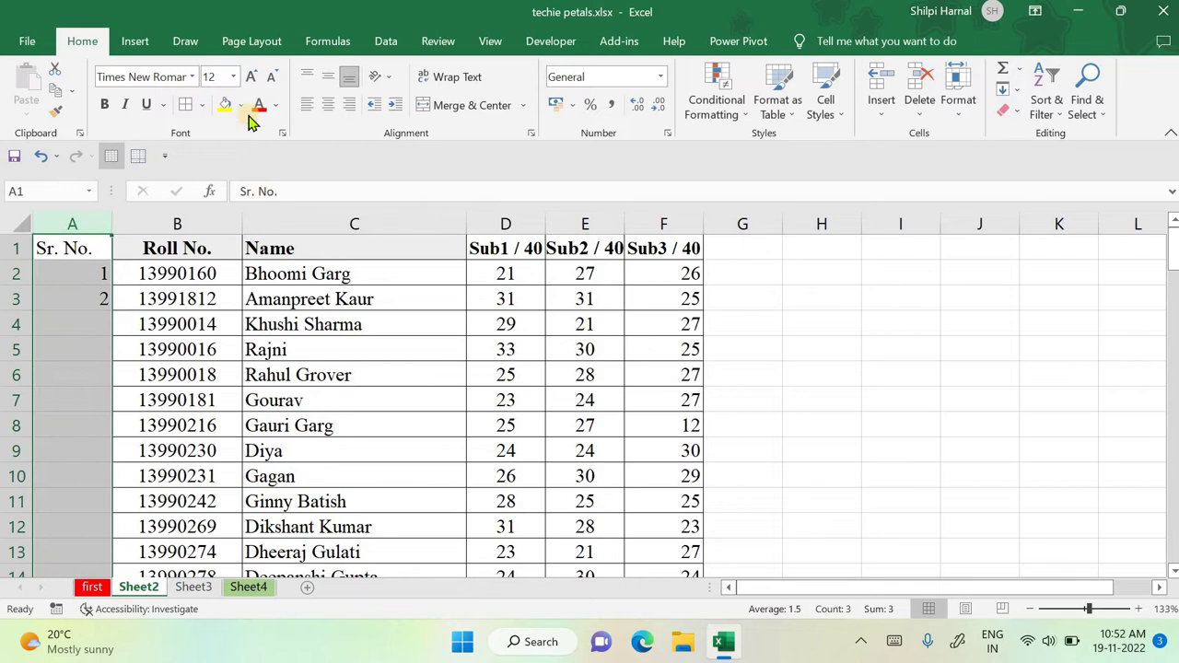
left_click(328, 103)
left_click(329, 78)
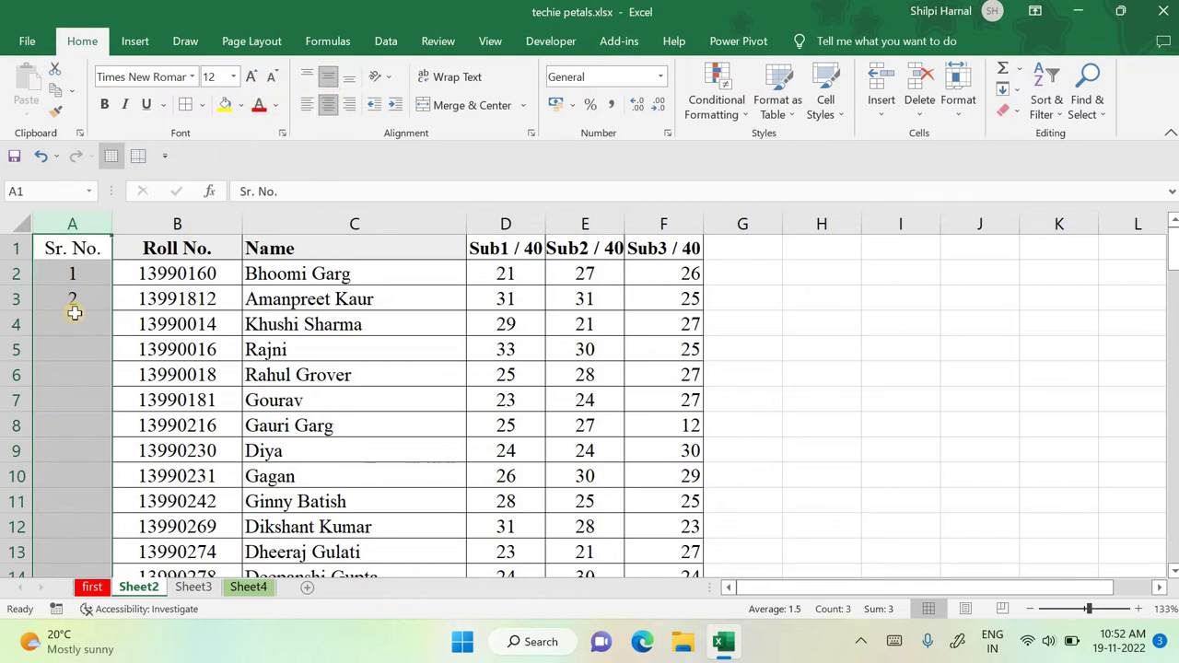
Step: Extend the serial number series from A2:A3 down column A to row 81
left_click(80, 302)
left_click_drag(86, 275, 98, 305)
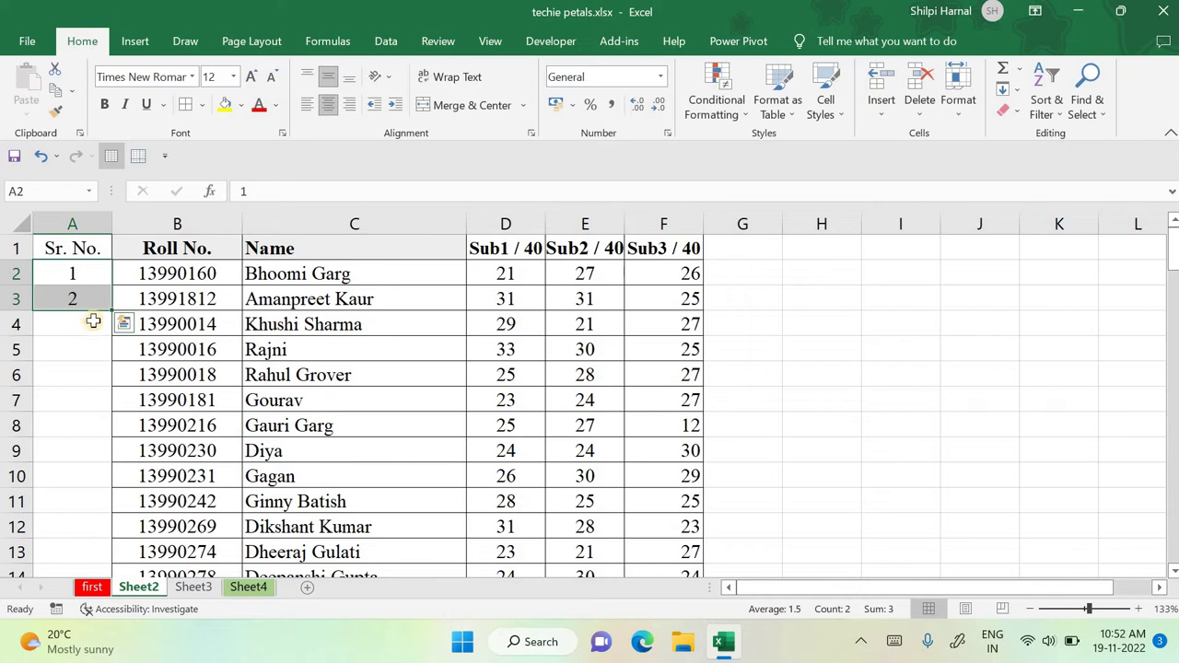
scroll(123, 343, "down", 13)
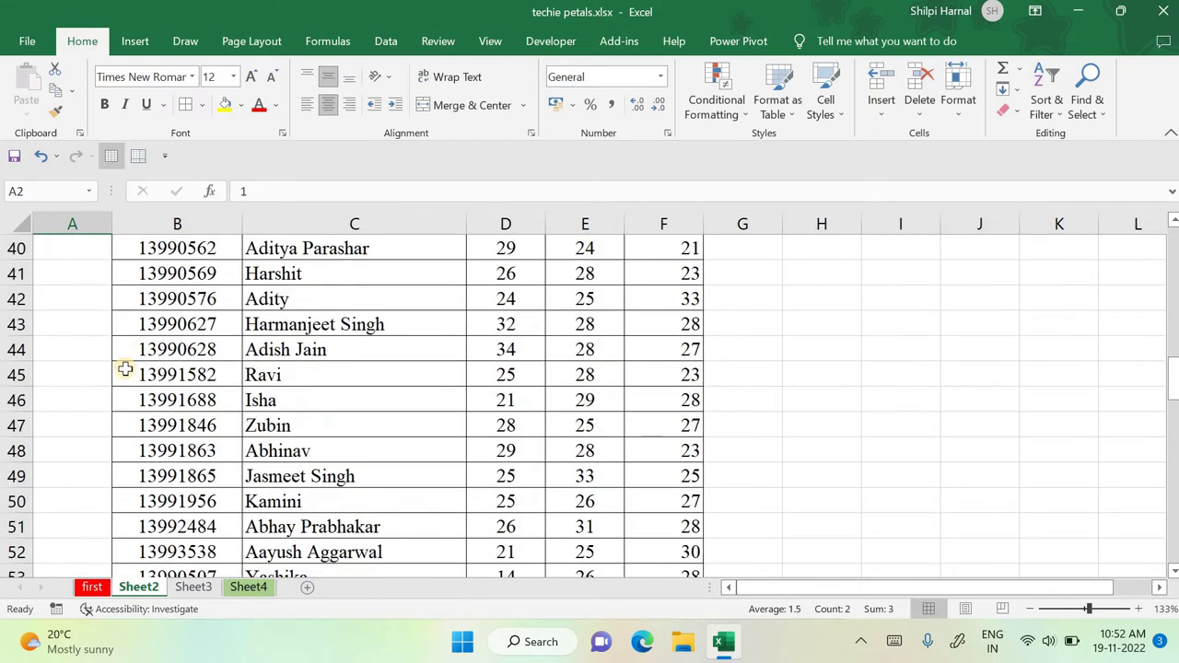
scroll(123, 368, "up", 13)
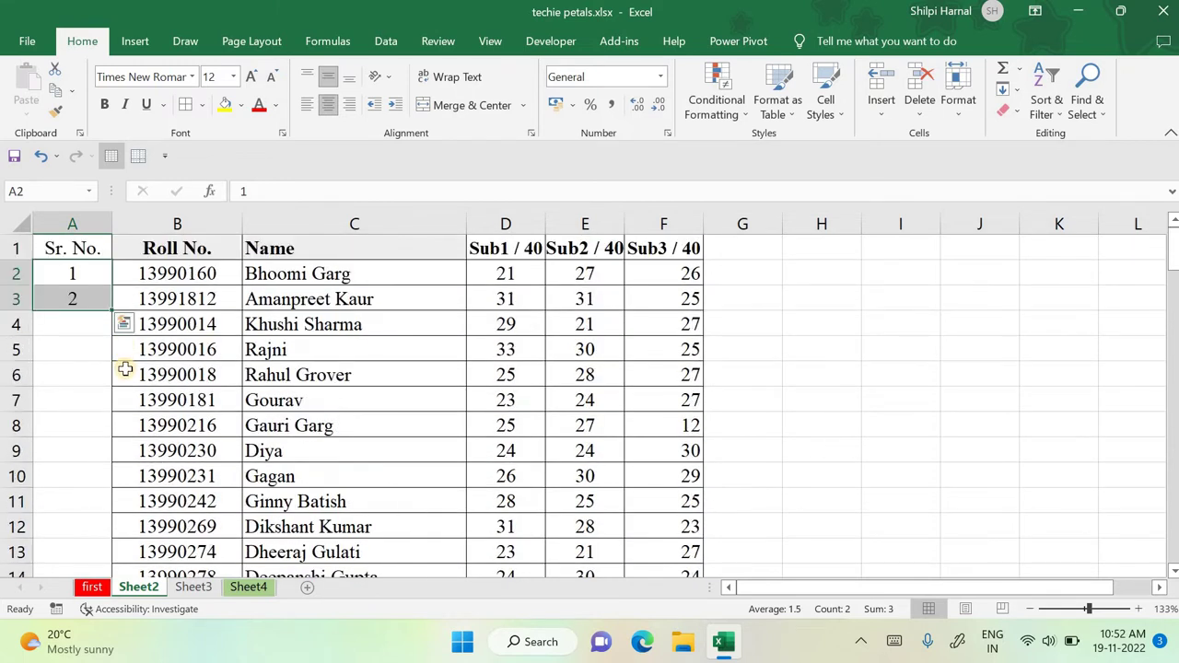
left_click(73, 373)
left_click_drag(85, 274, 83, 297)
left_click_drag(111, 309, 121, 571)
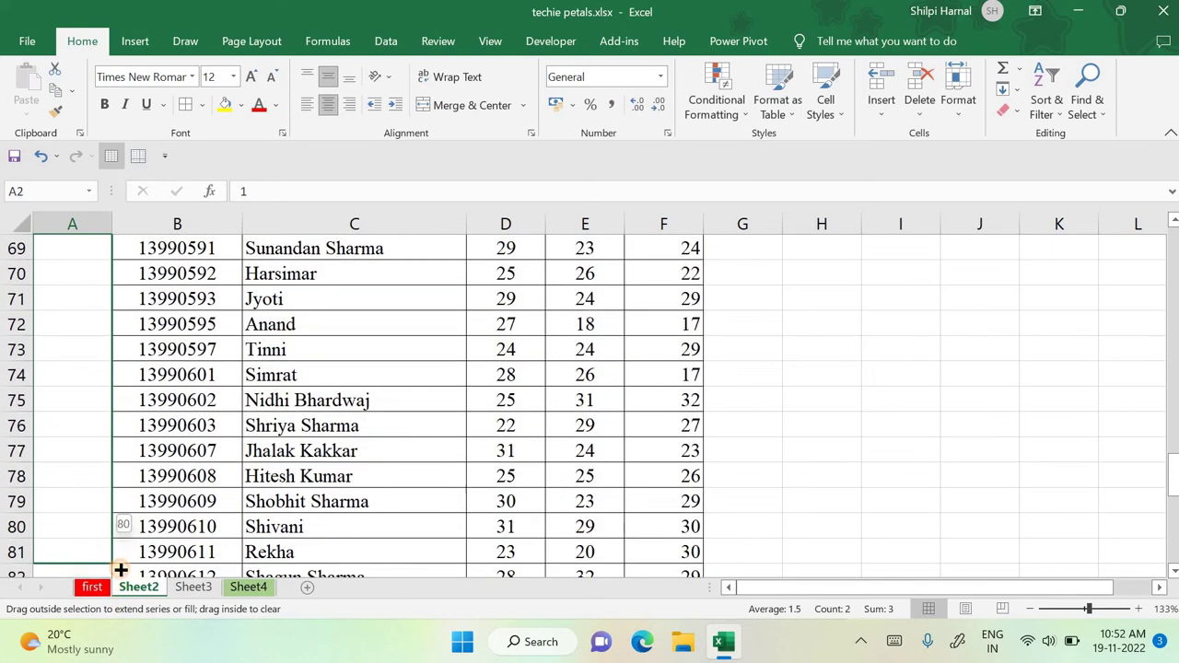
left_click_drag(385, 349, 424, 338)
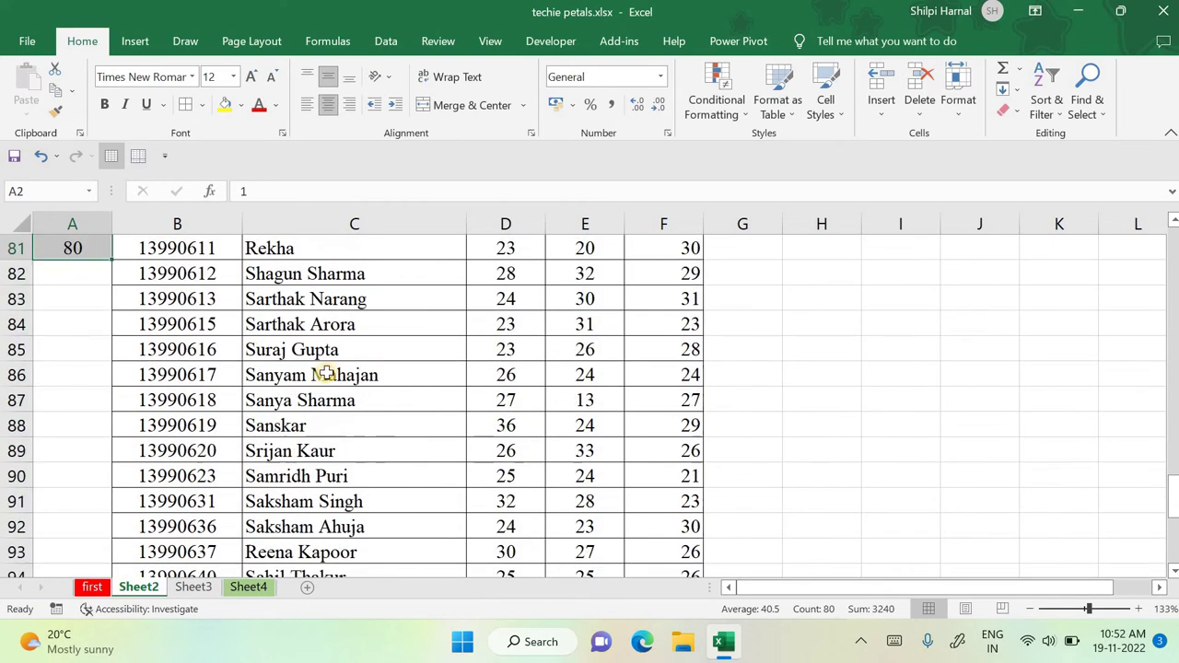
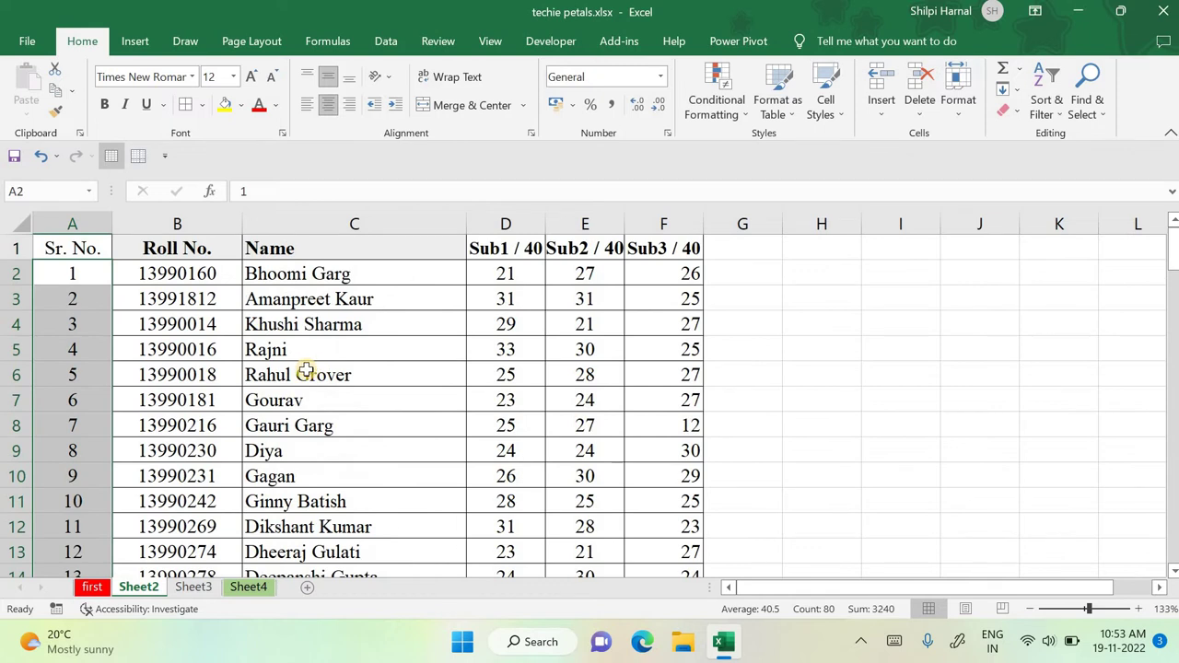
Step: Check the filled serial numbers against the table's length and undo the last fill
scroll(117, 415, "down", 20)
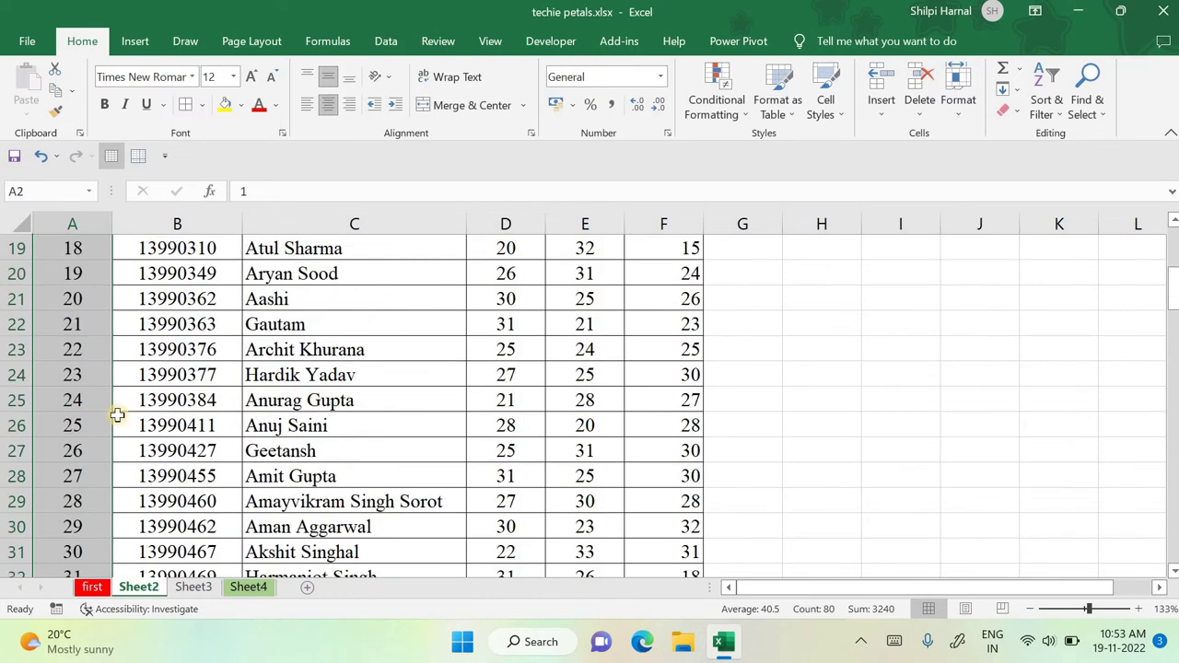
scroll(119, 419, "down", 6)
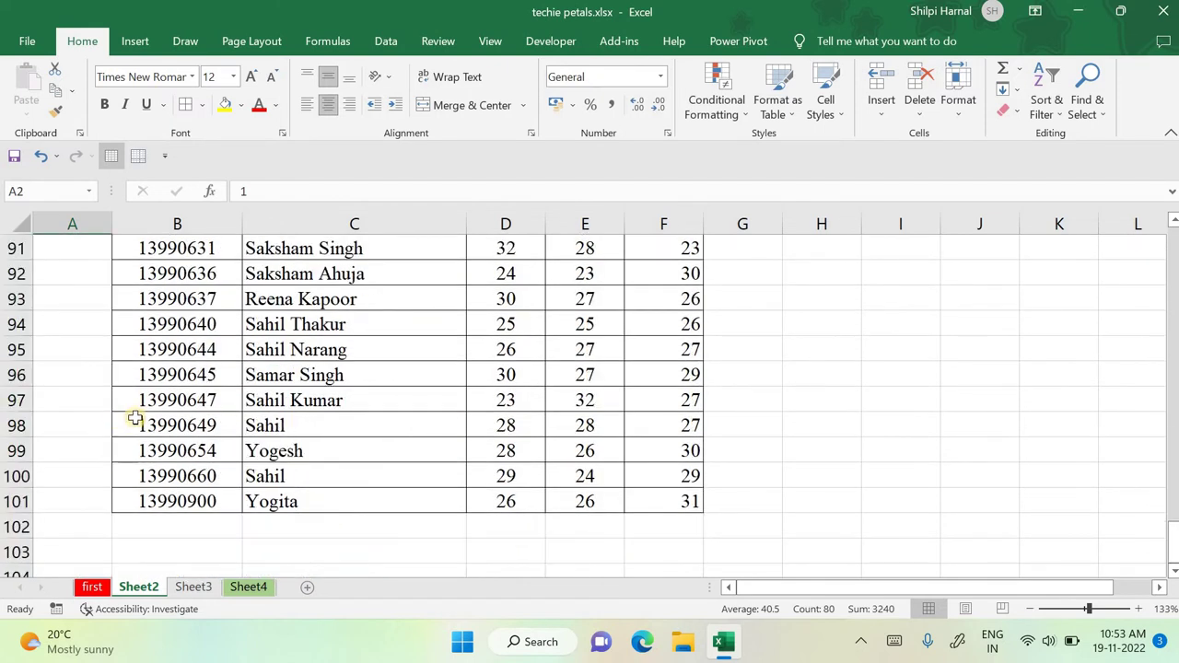
scroll(129, 416, "up", 20)
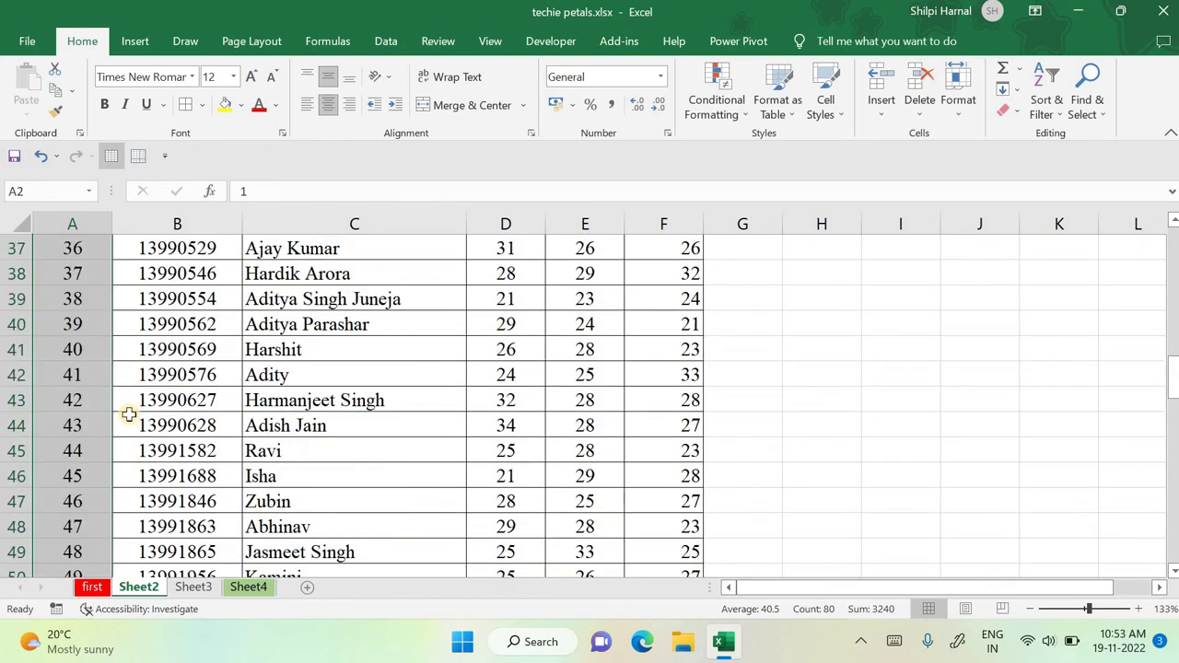
left_click(184, 325)
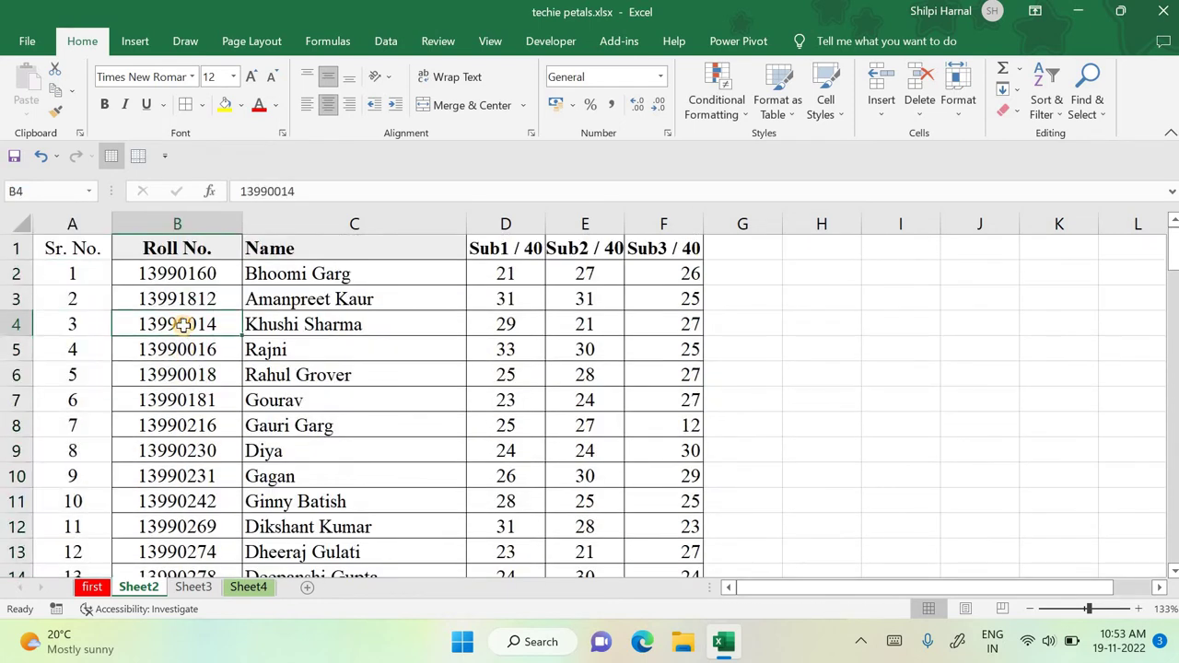
key("ctrl+z")
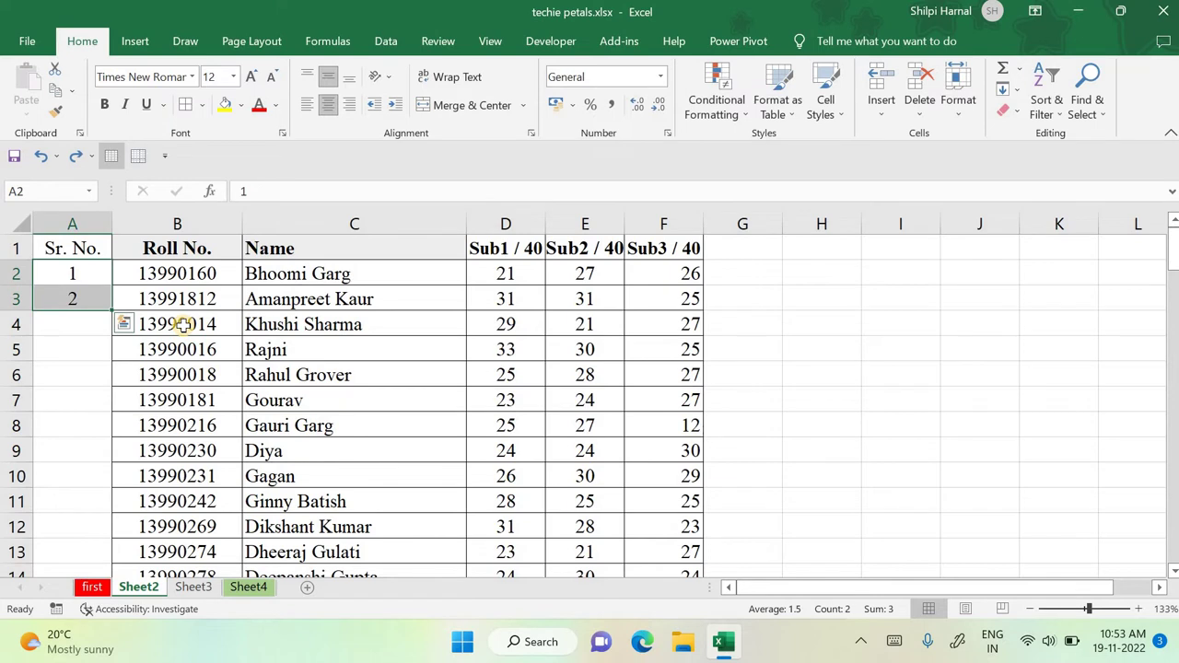
Step: Auto-fill the serial number series from A2:A3 down to the table's last row, row 101
left_click(180, 372)
left_click_drag(92, 274, 98, 299)
double_click(110, 309)
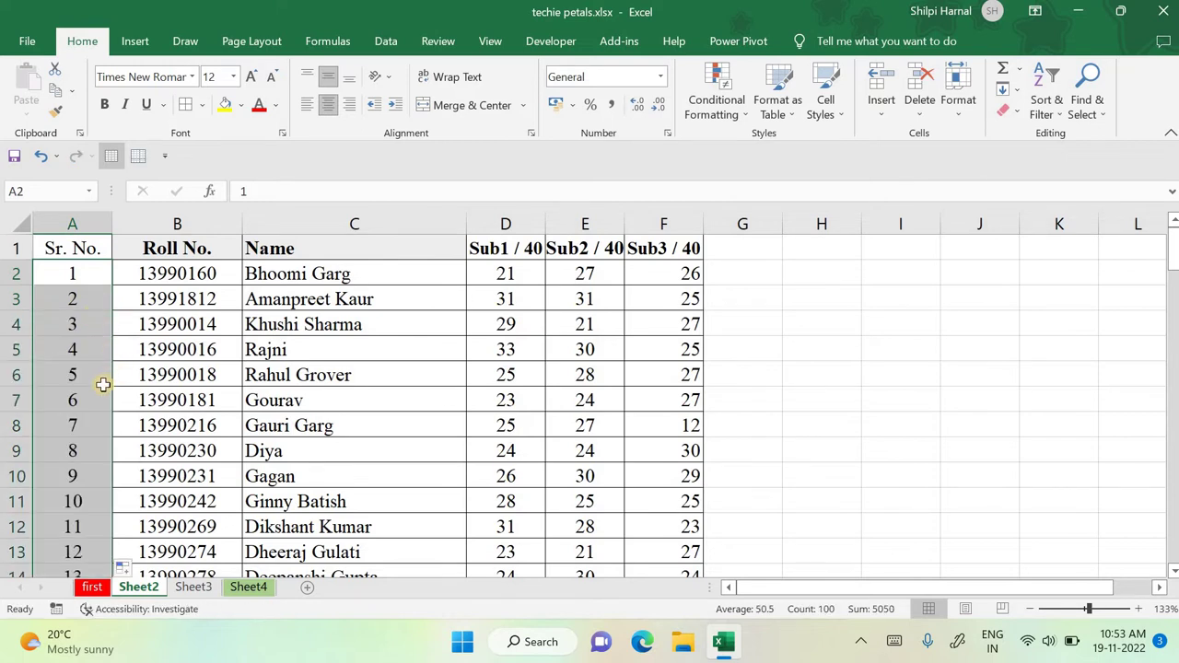
scroll(104, 386, "down", 20)
scroll(103, 396, "up", 3)
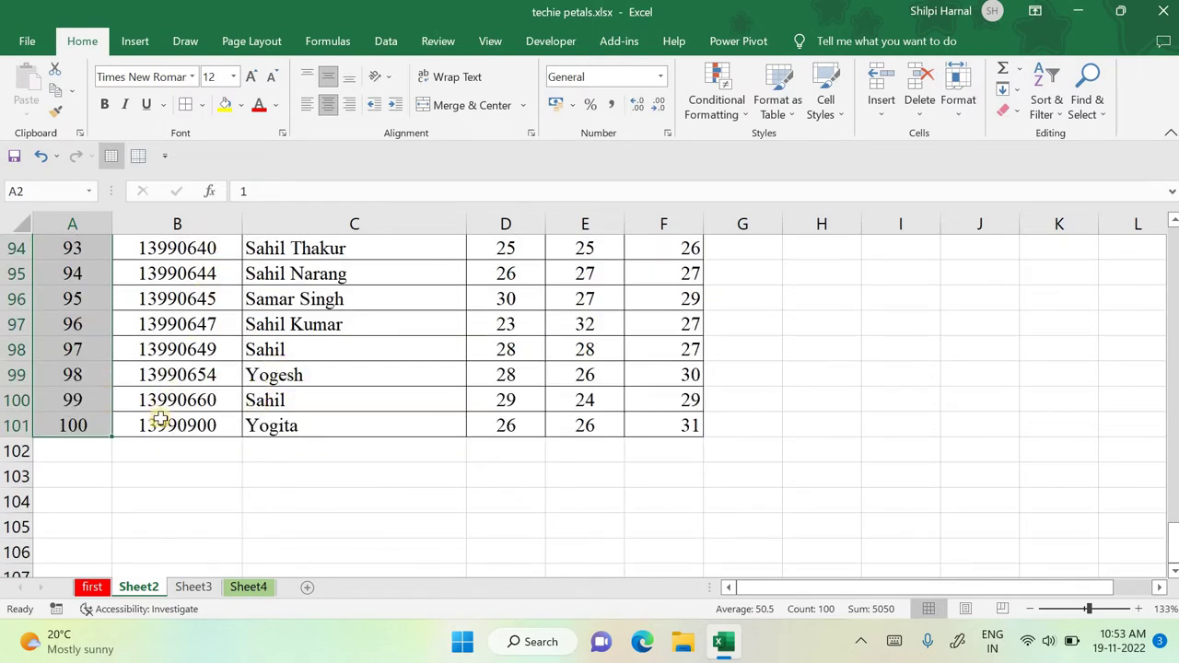
left_click(188, 428)
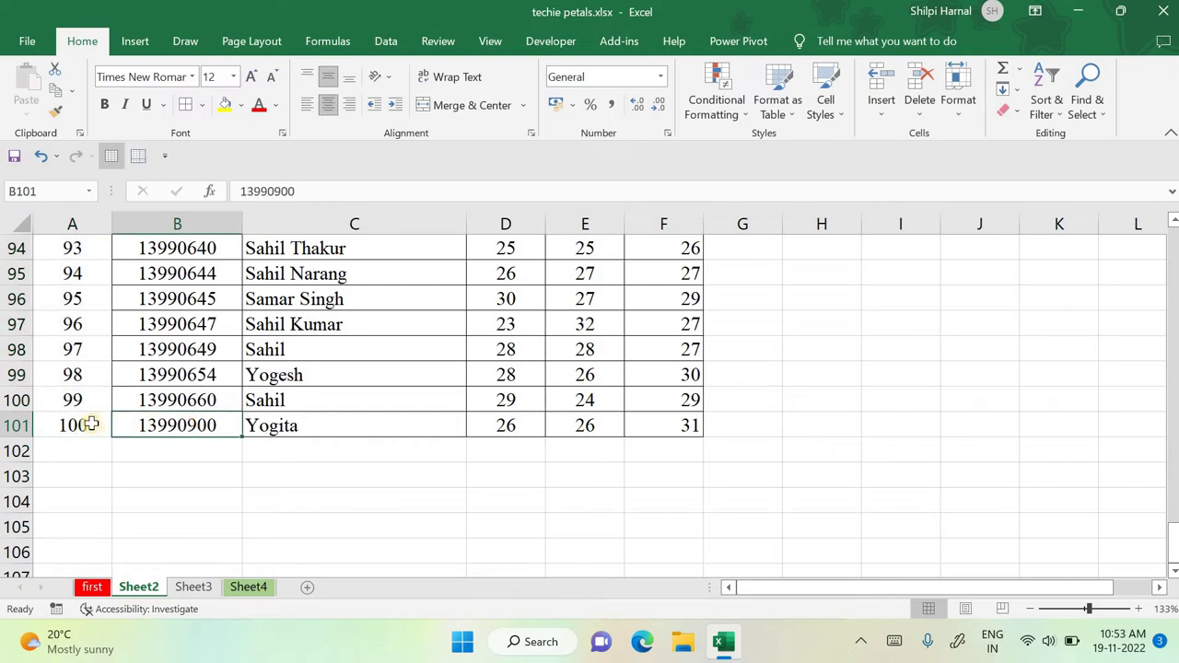
left_click(18, 426)
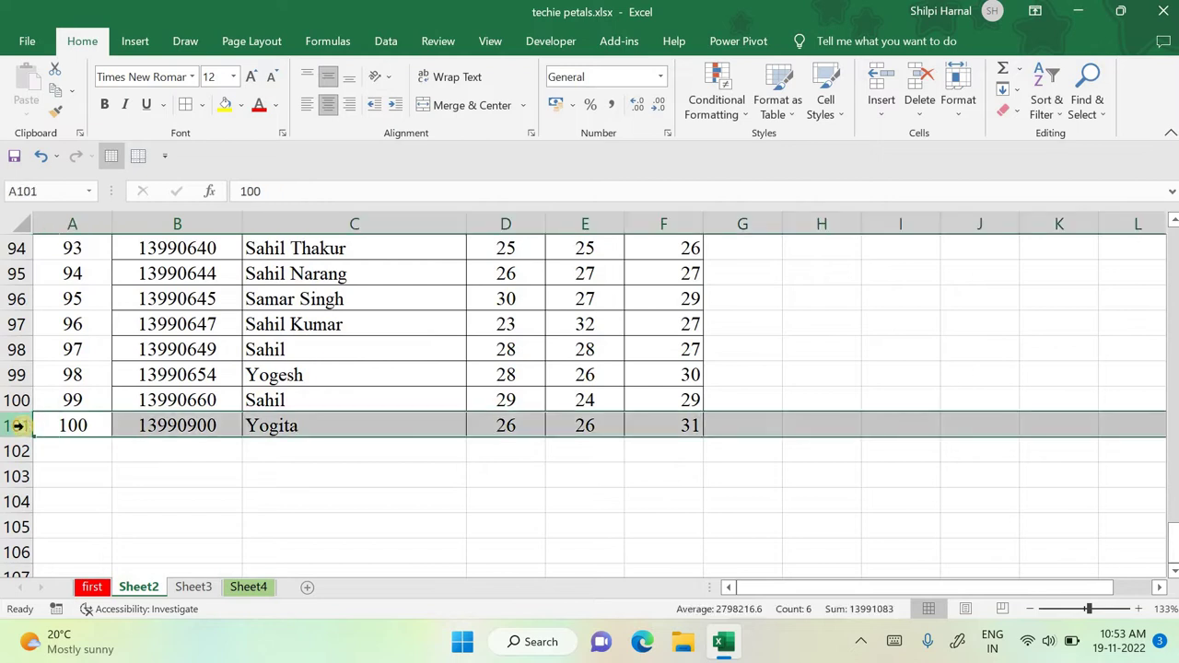
scroll(208, 433, "up", 20)
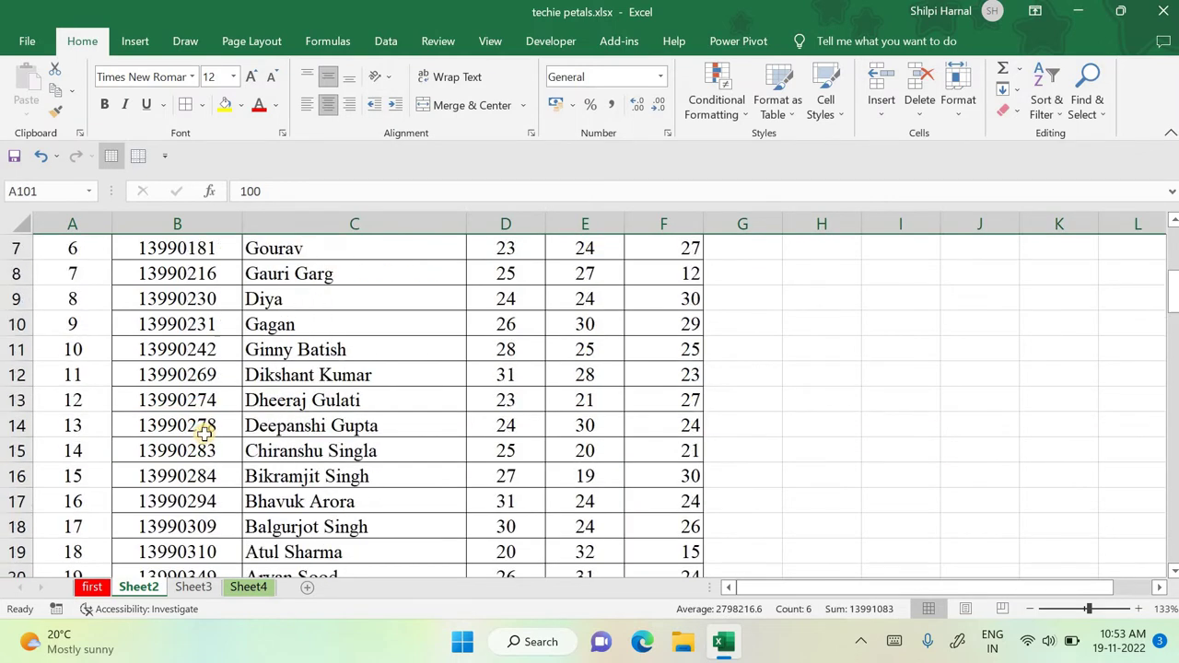
Step: Enter 2 and 4 in cells H2 and H3, and center column H horizontally
left_click(760, 275)
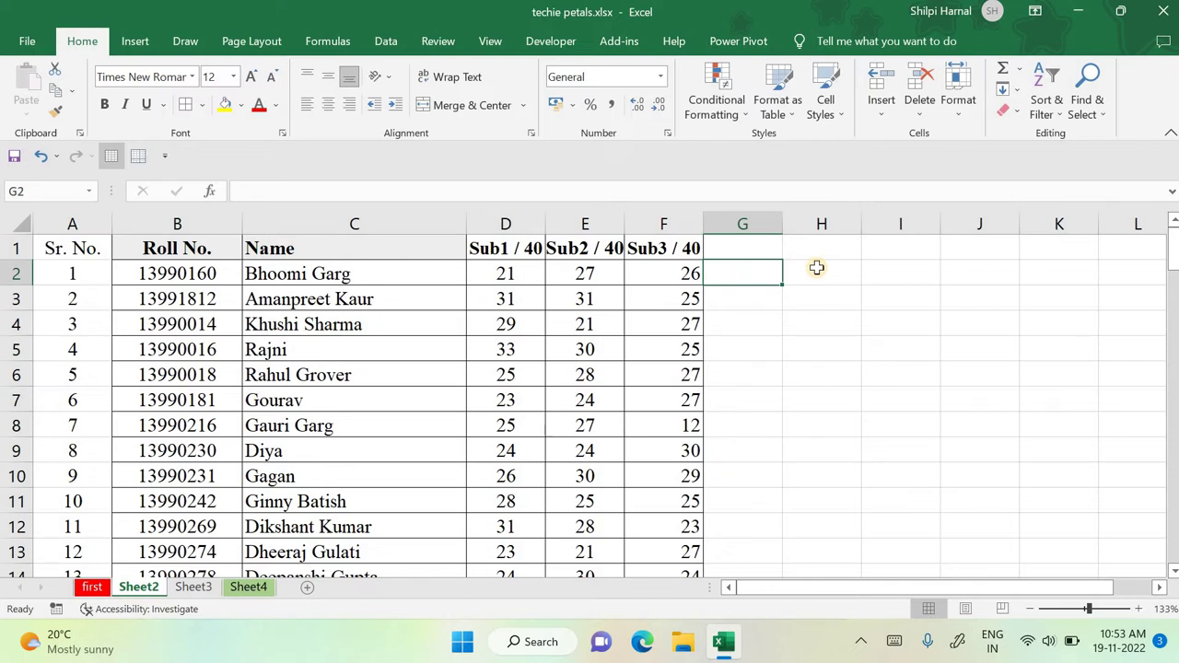
left_click(835, 281)
type("2")
key("Return")
type("4")
key("Return")
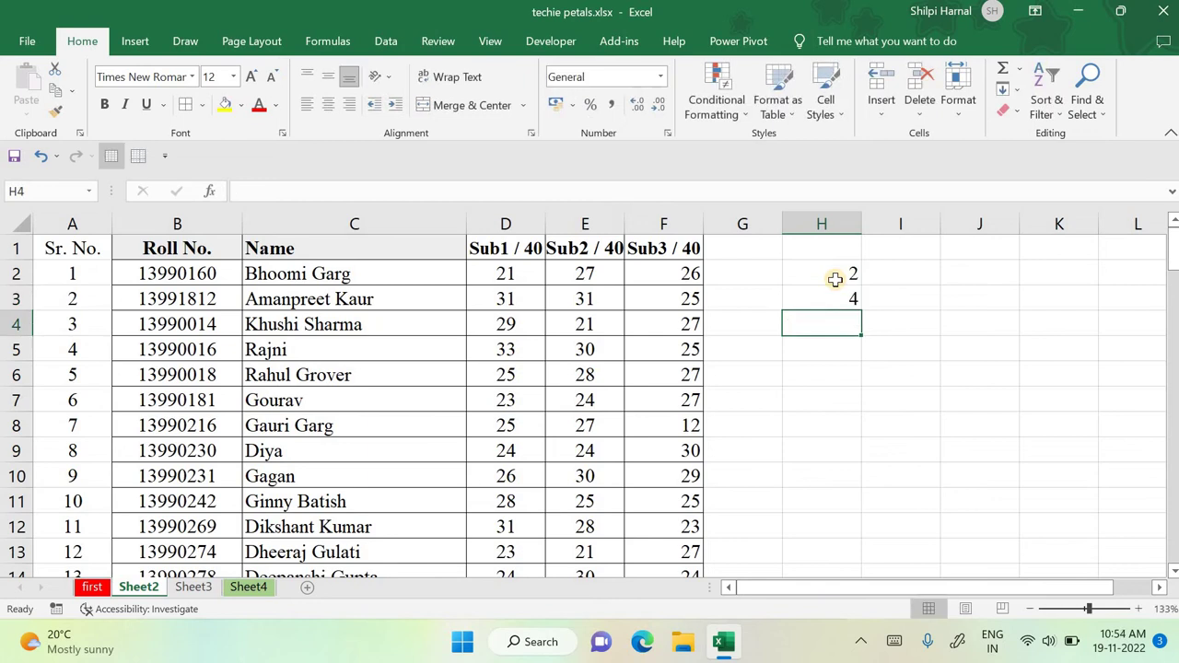
left_click(823, 224)
left_click(328, 105)
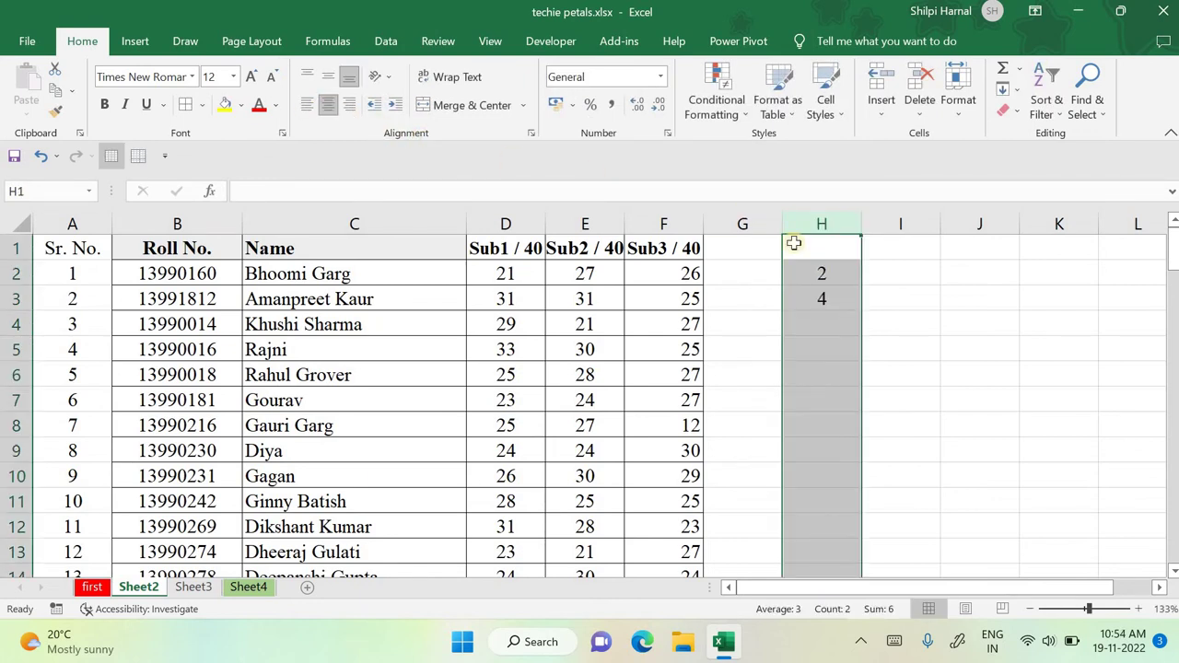
Step: Try to extend the series from H2:H3 down column H
left_click_drag(847, 281, 849, 300)
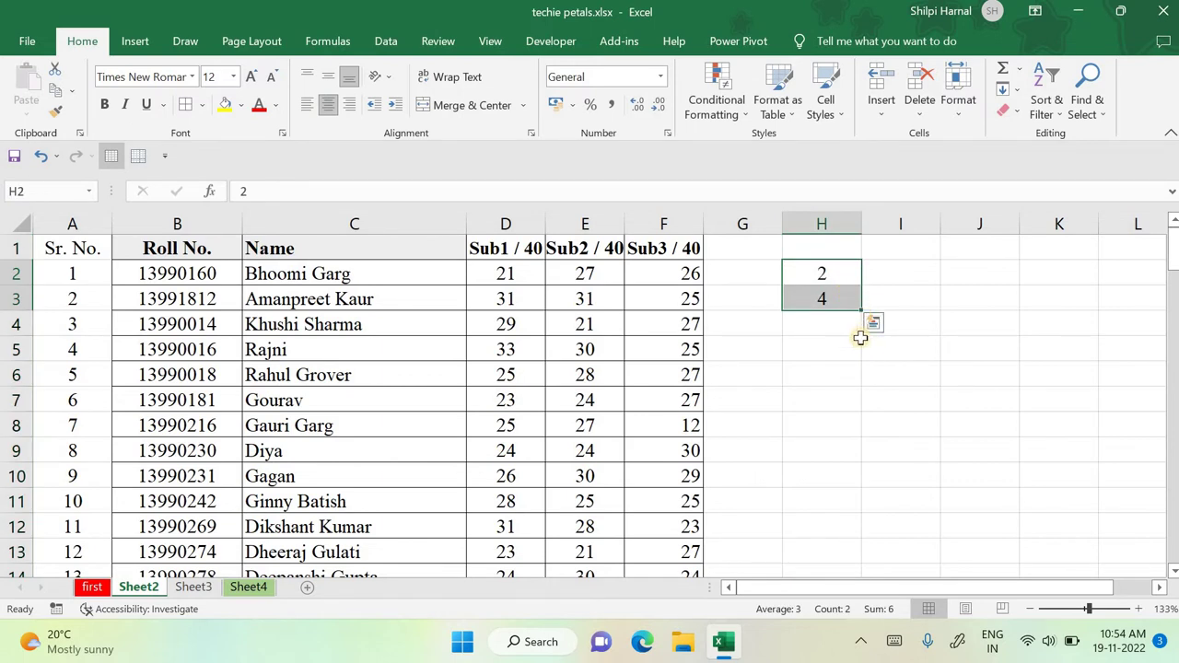
left_click(860, 312)
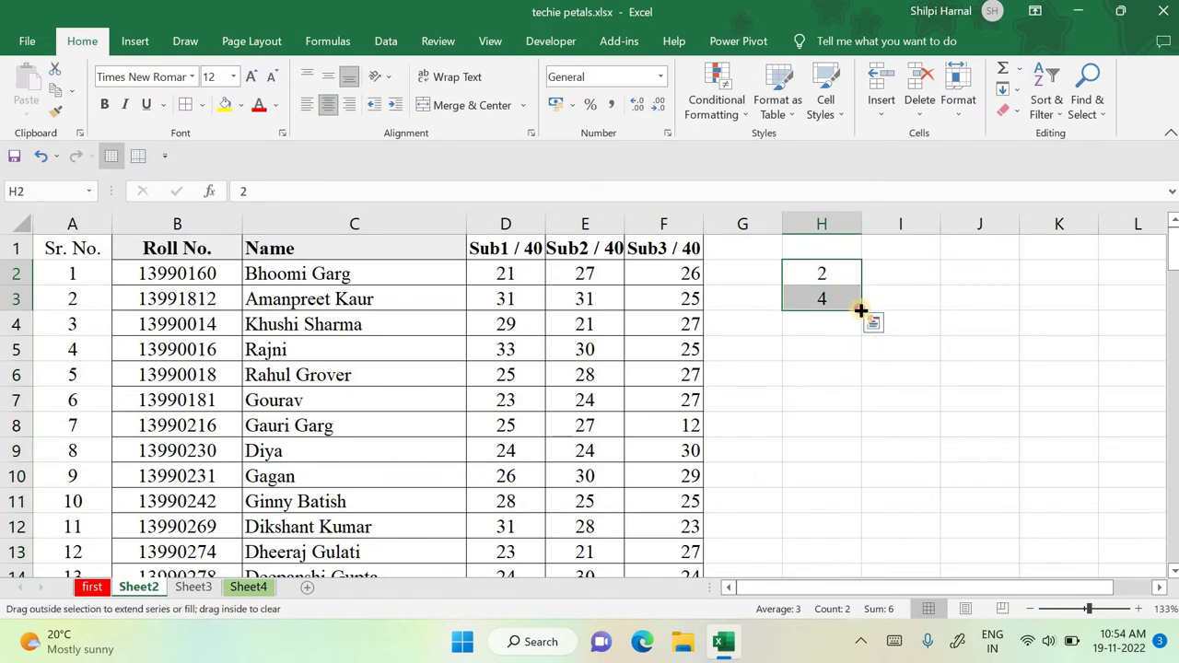
left_click_drag(860, 311, 858, 345)
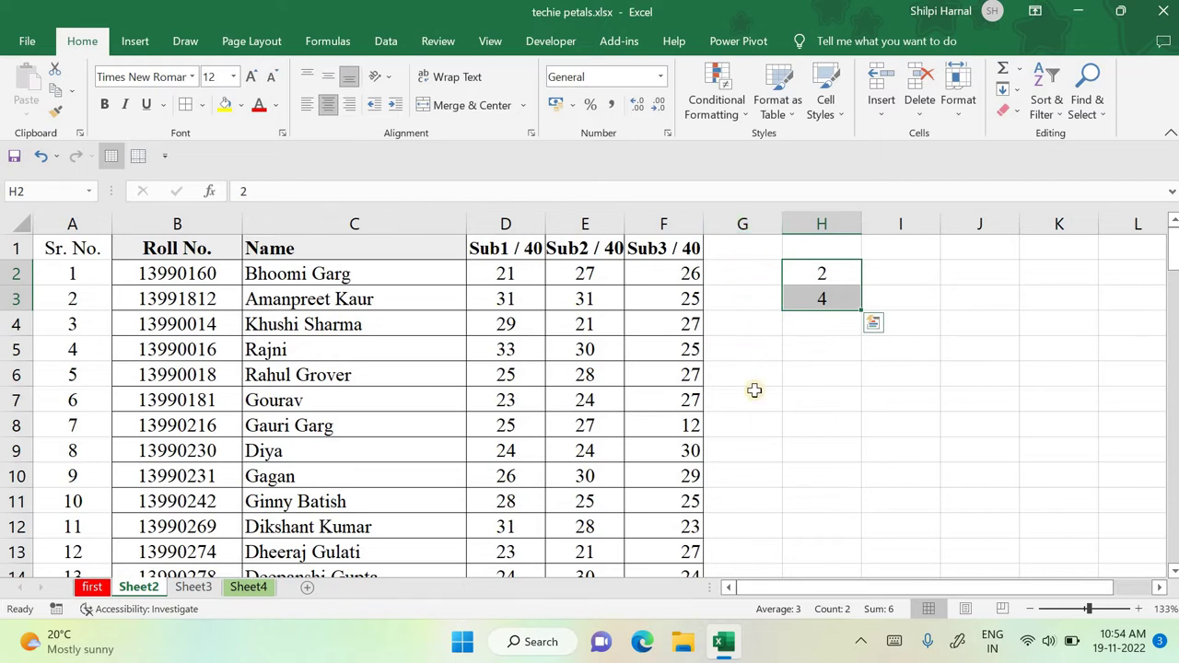
Step: Delete the empty column G between the marks table and the even numbers
left_click(747, 229)
right_click(751, 295)
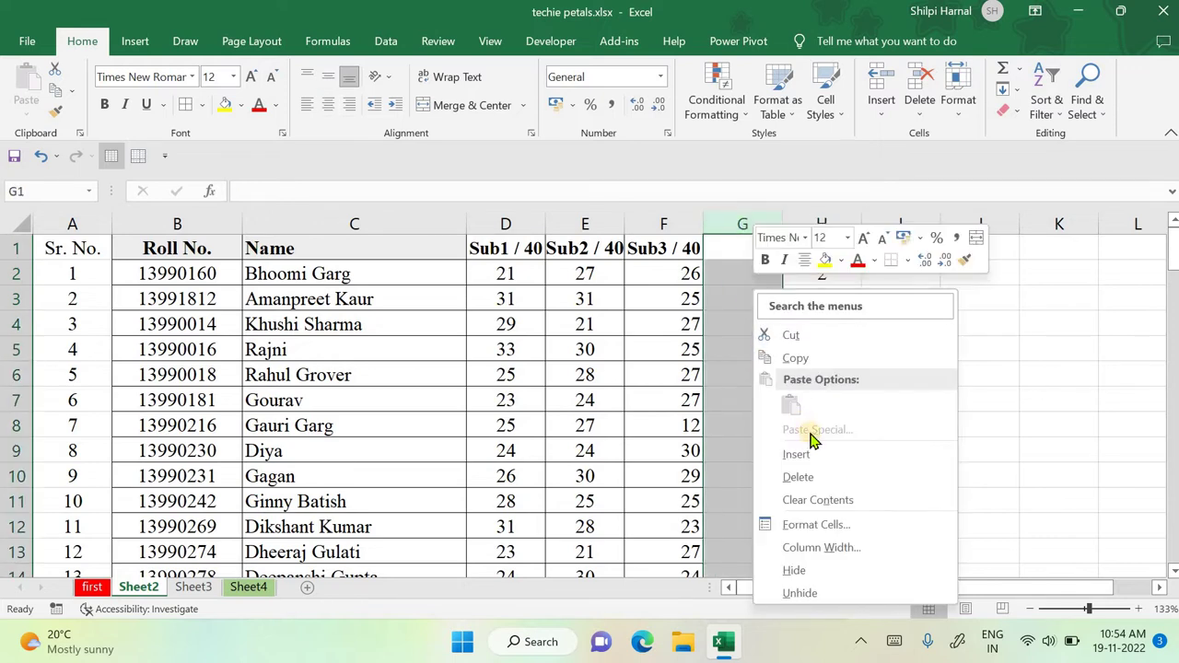
left_click(783, 477)
Step: Auto-fill the even-number series from G2:G3 down to the table's last row
left_click_drag(738, 276, 742, 300)
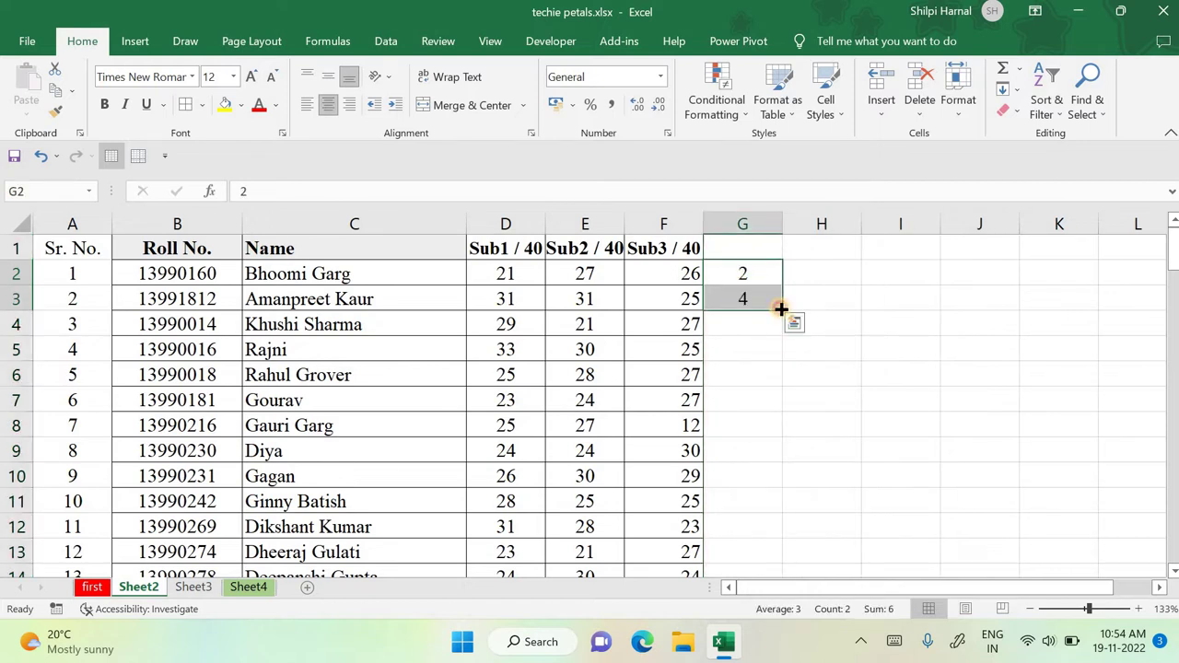
double_click(781, 310)
scroll(803, 396, "down", 19)
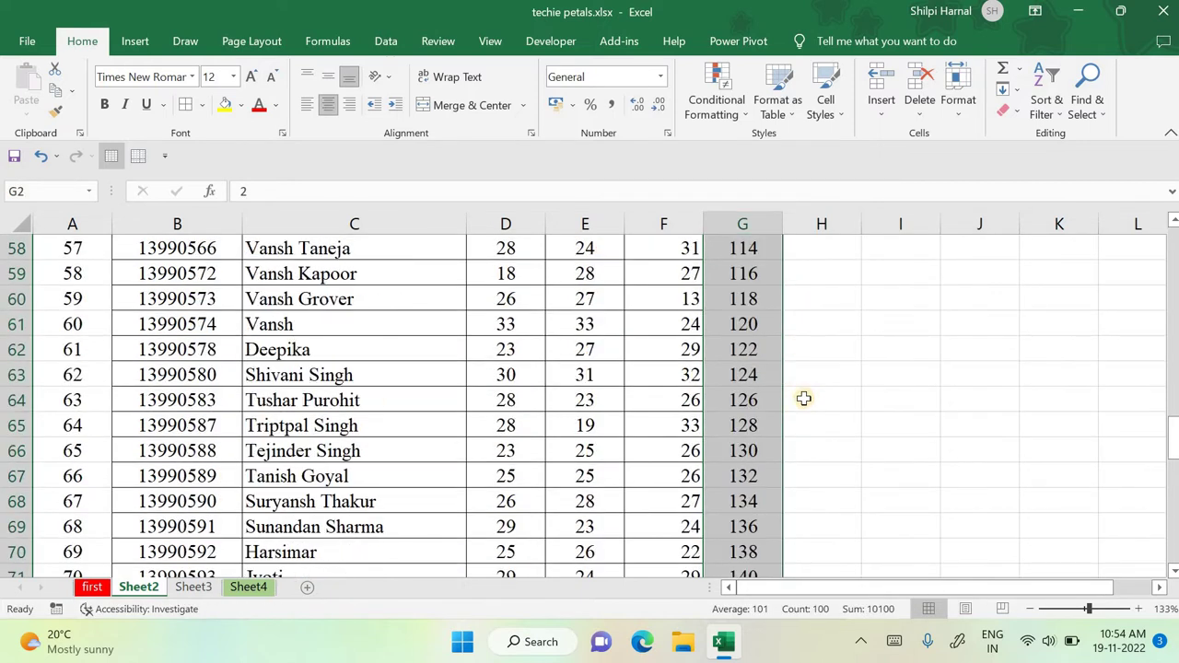
scroll(804, 398, "up", 19)
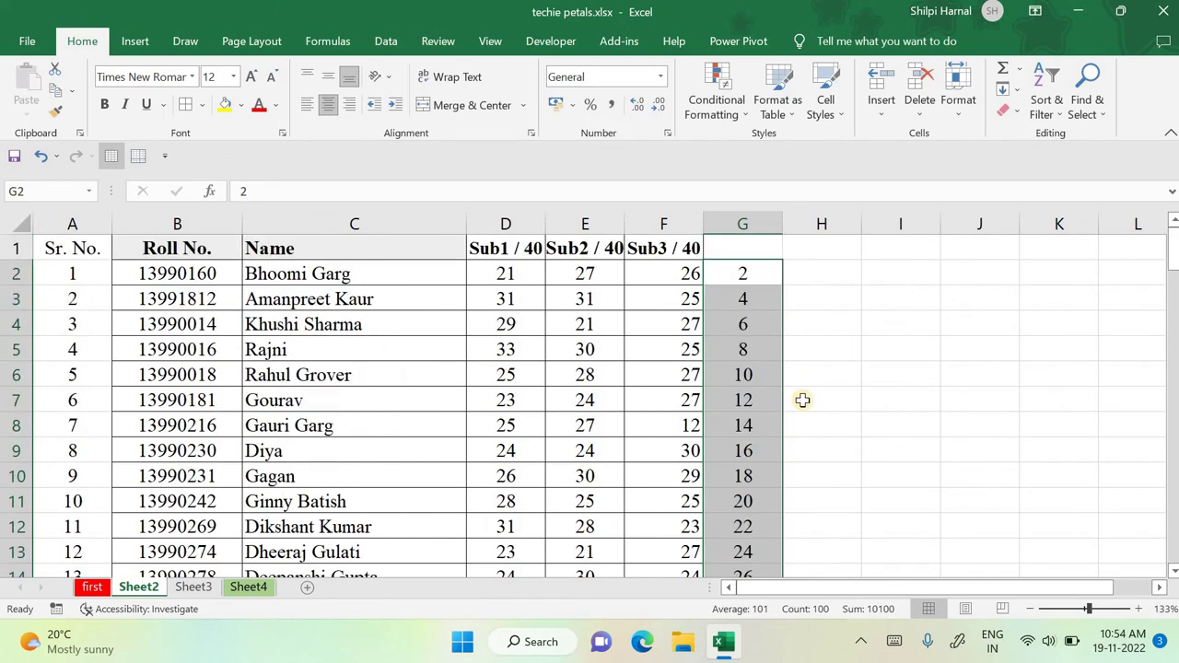
Step: Check the first values of the even-number series and clear all contents of column G
left_click(802, 390)
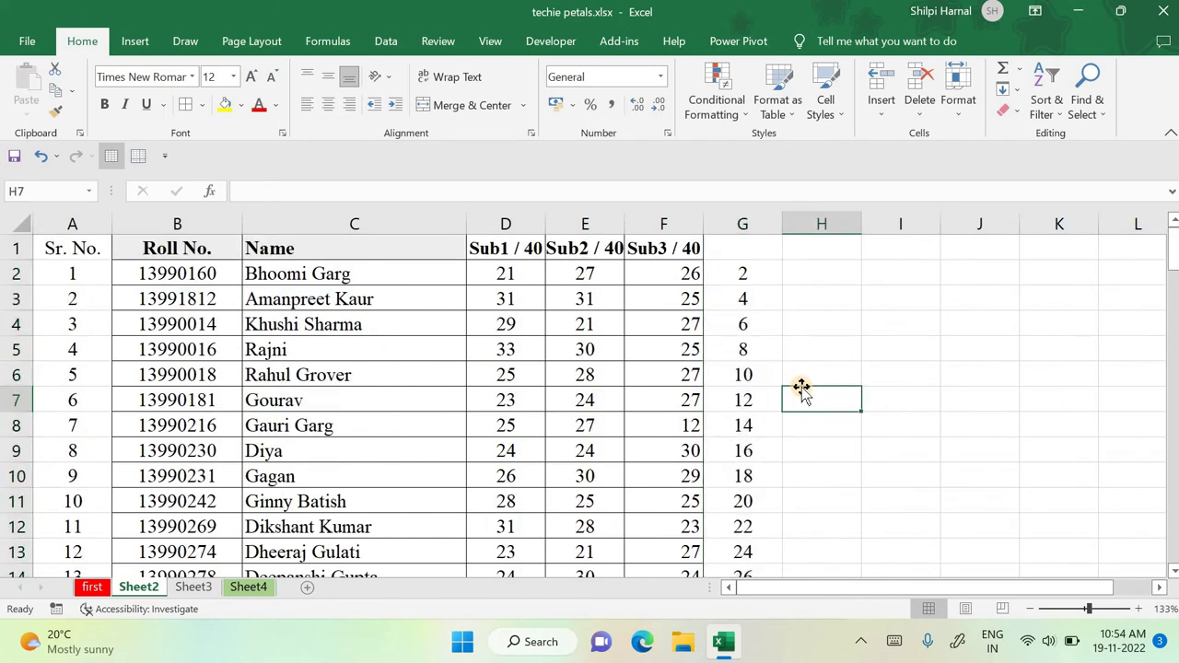
left_click(761, 274)
key("Down")
key("Down")
key("Down")
key("Down")
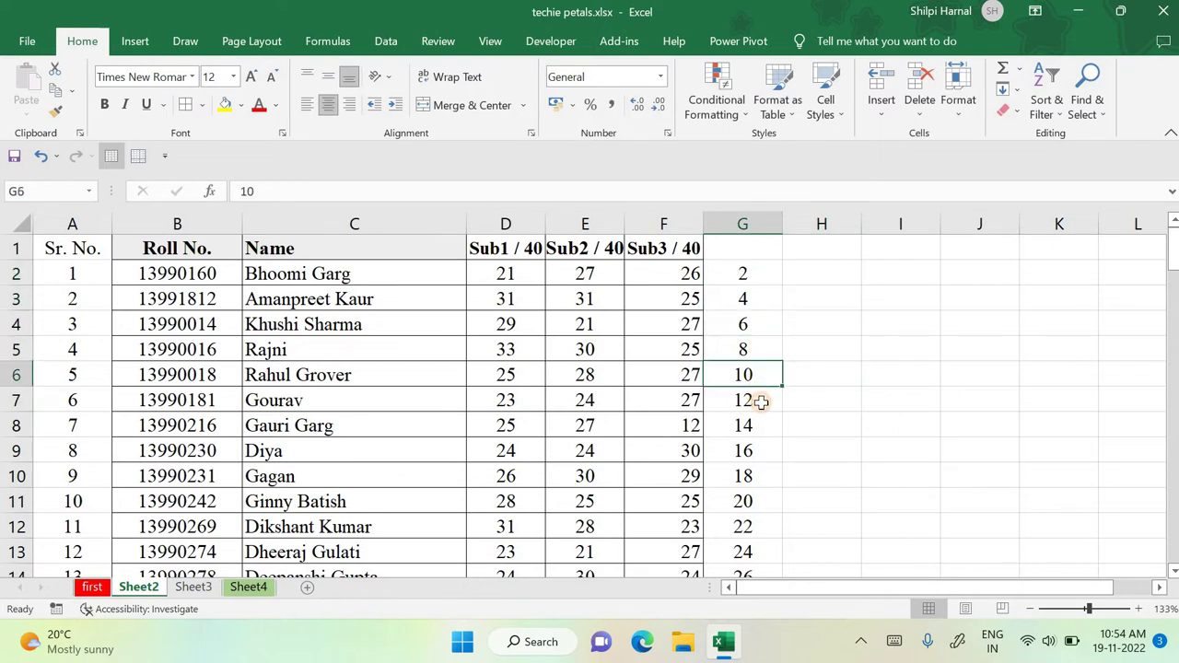
key("Down")
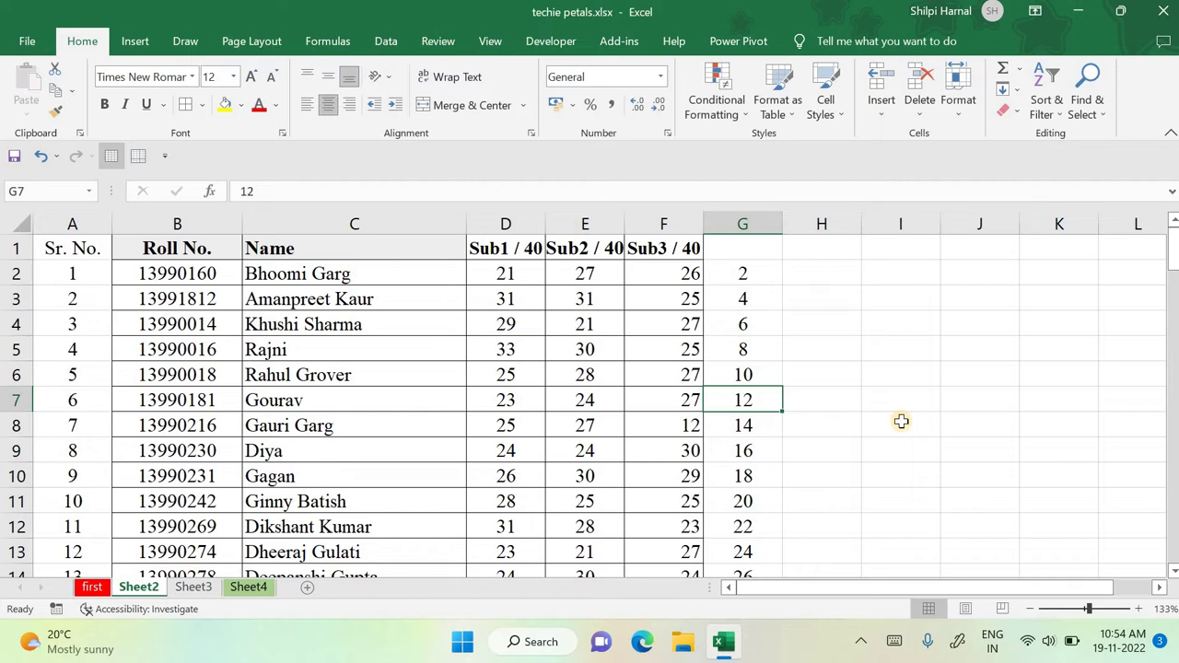
left_click(742, 218)
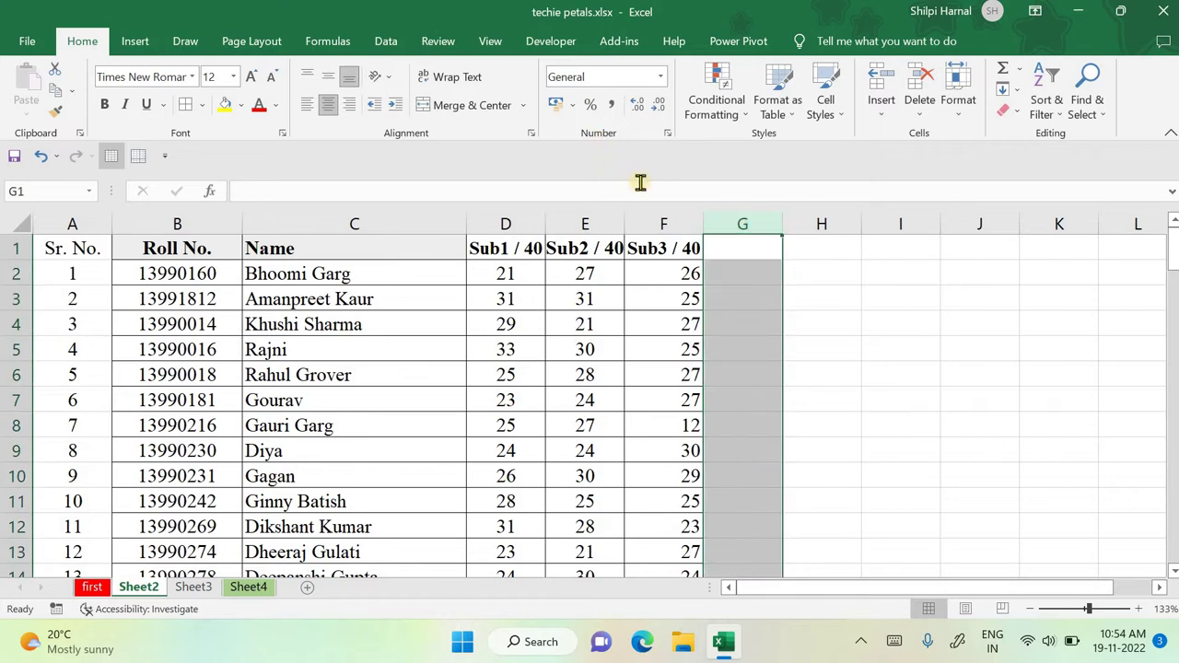
Step: Center-align the three subject mark columns D to F
left_click_drag(660, 221, 505, 222)
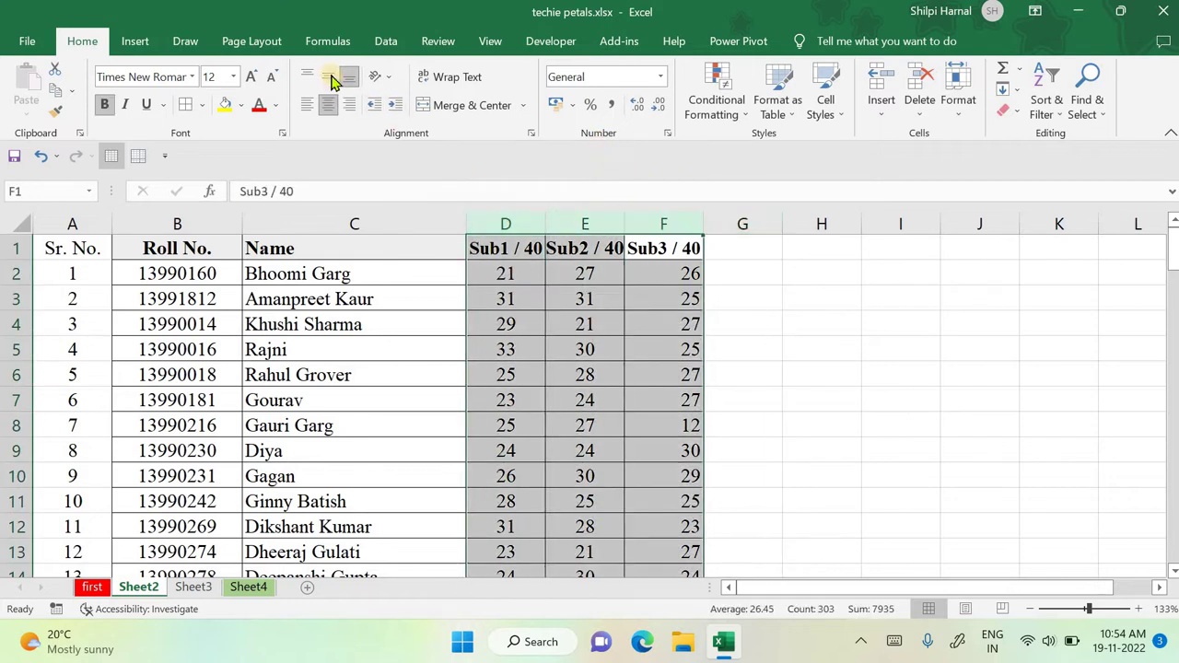
left_click(329, 107)
left_click(804, 274)
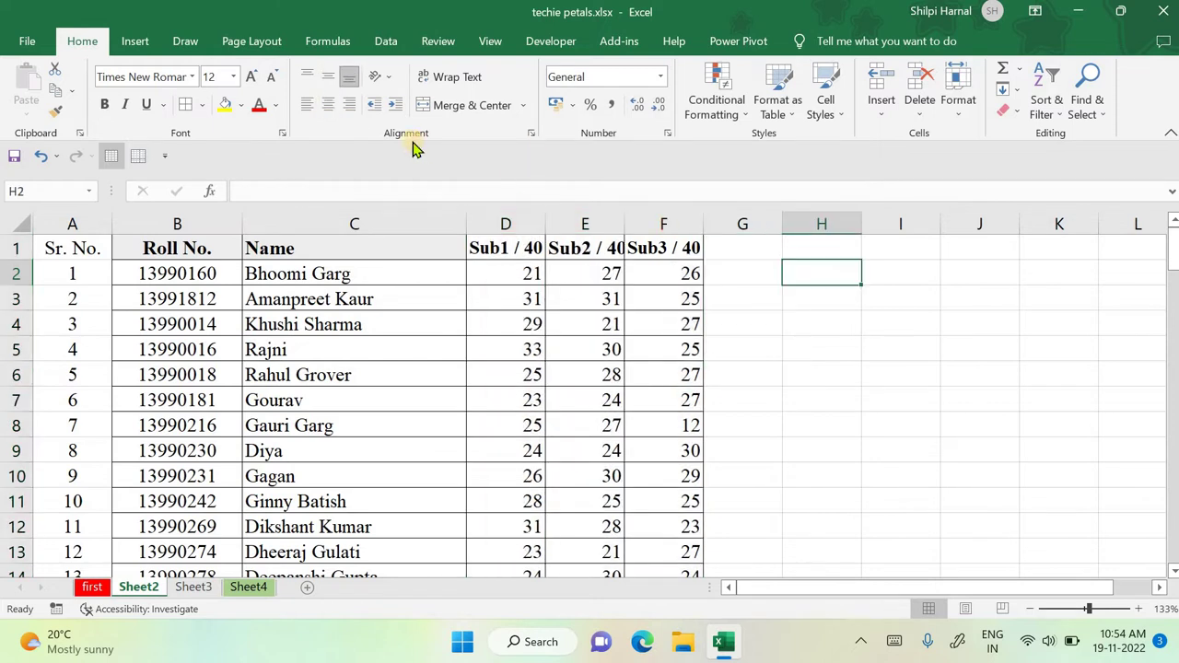
left_click_drag(507, 210, 663, 221)
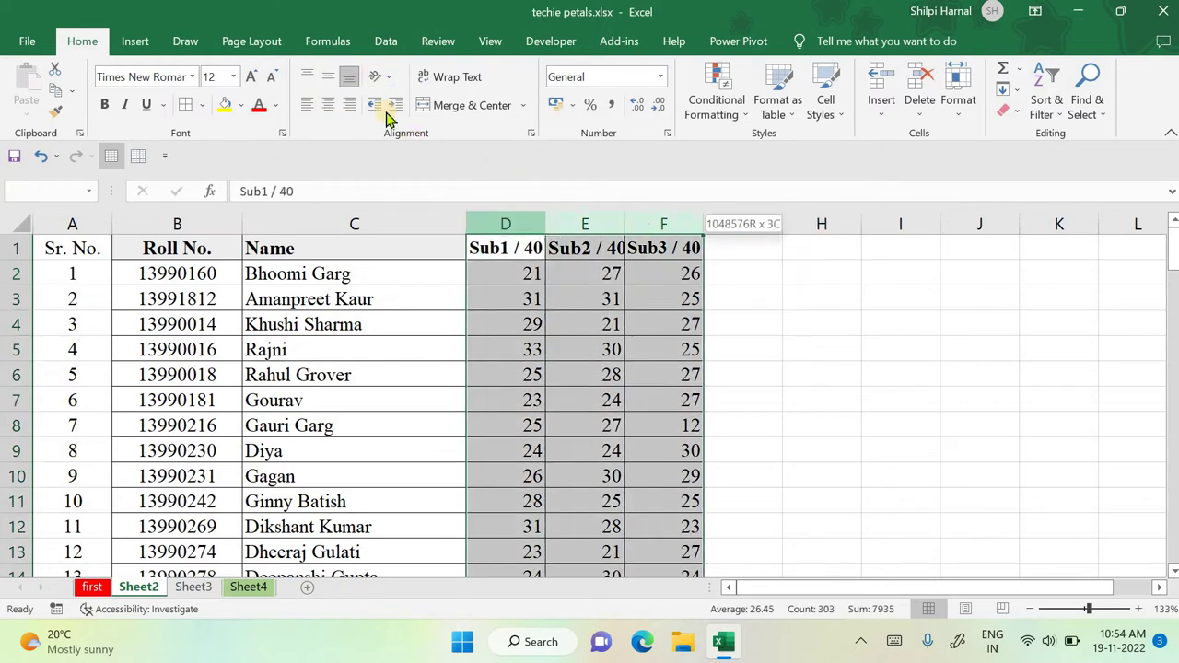
left_click(327, 106)
left_click(811, 318)
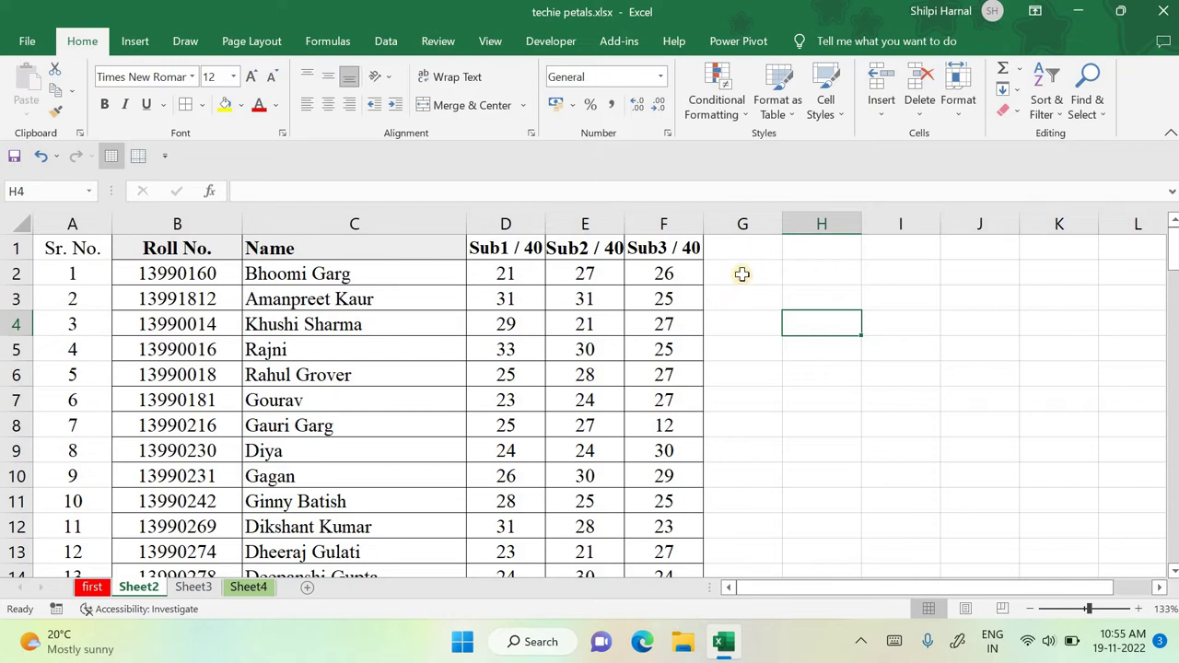
left_click(743, 272)
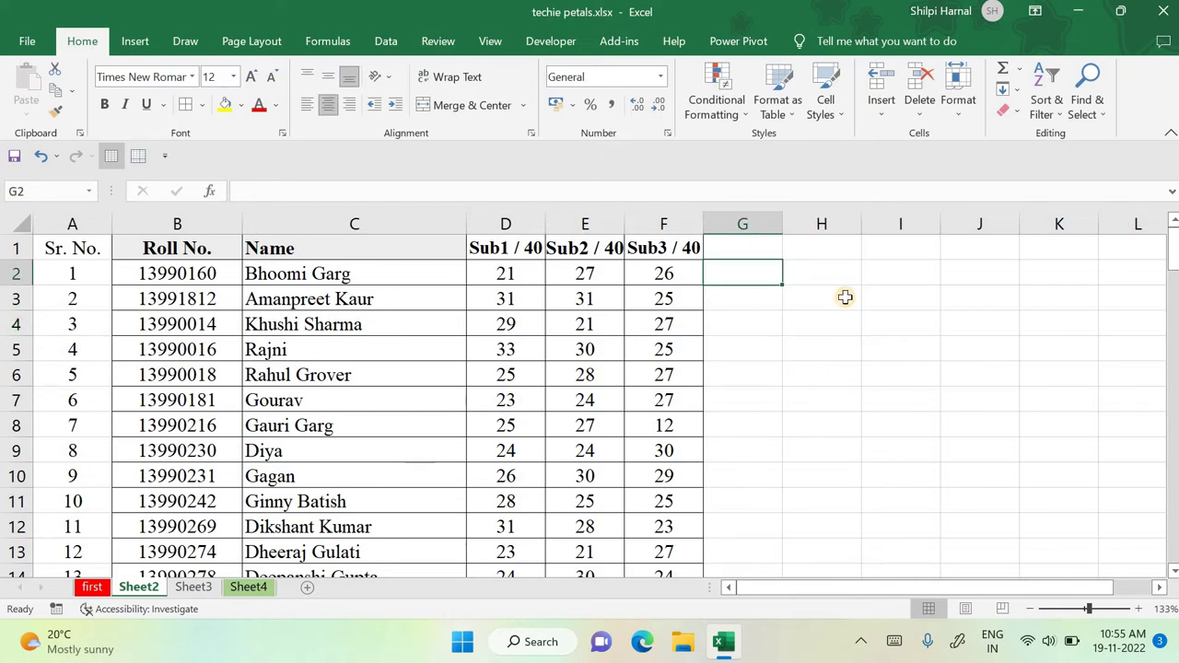
type("=")
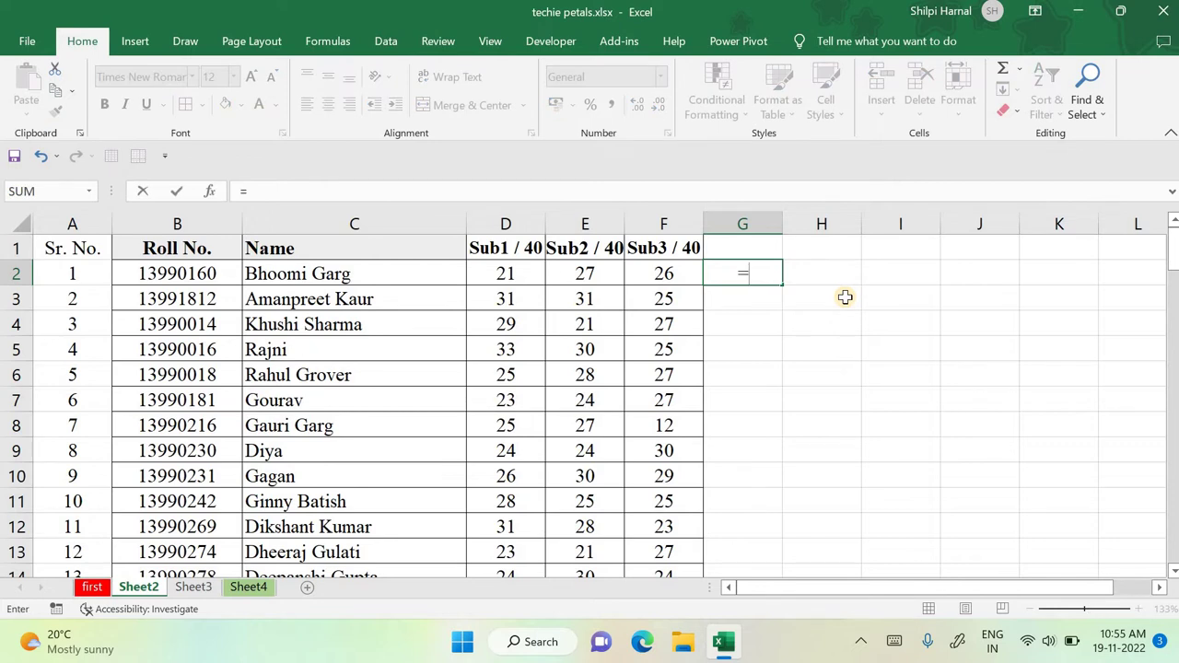
left_click(845, 296)
key("BackSpace")
key("BackSpace")
key("BackSpace")
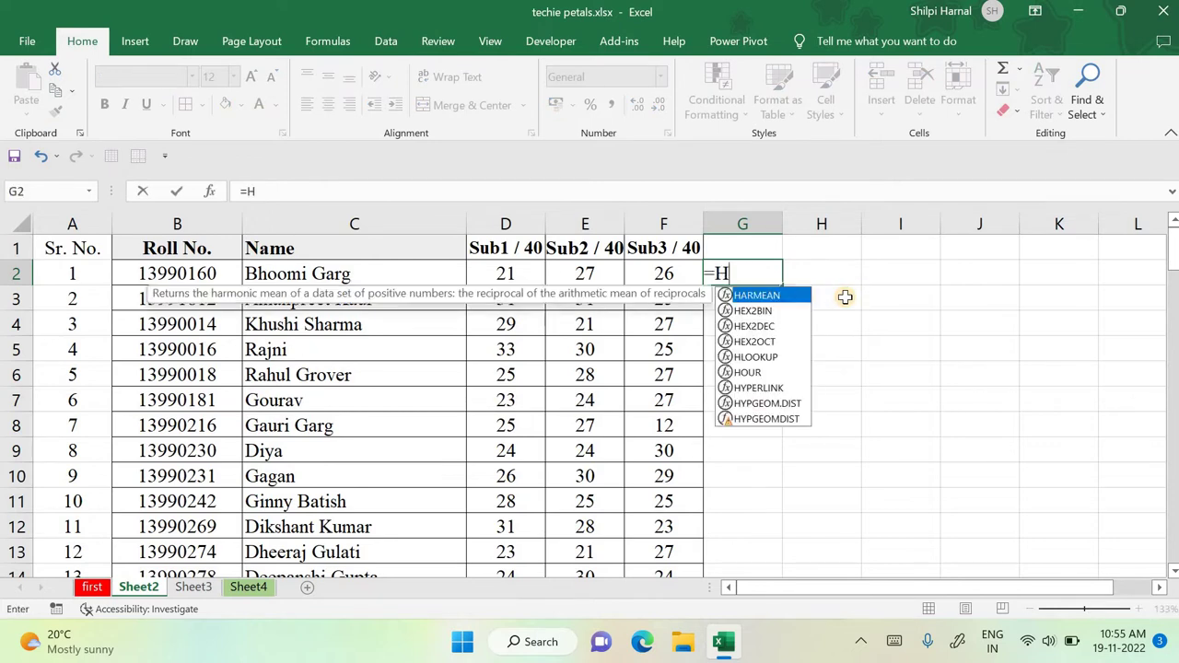
key("Escape")
left_click(841, 341)
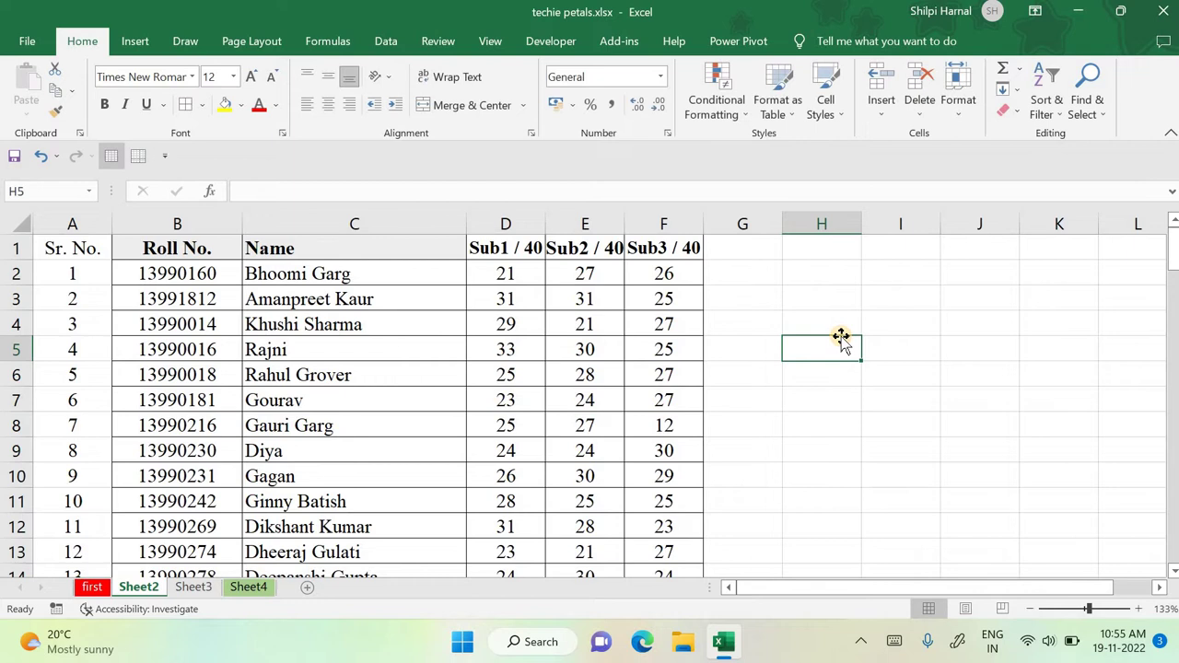
scroll(841, 341, "up", 2)
left_click_drag(832, 587, 763, 595)
scroll(943, 446, "up", 1)
left_click(890, 281)
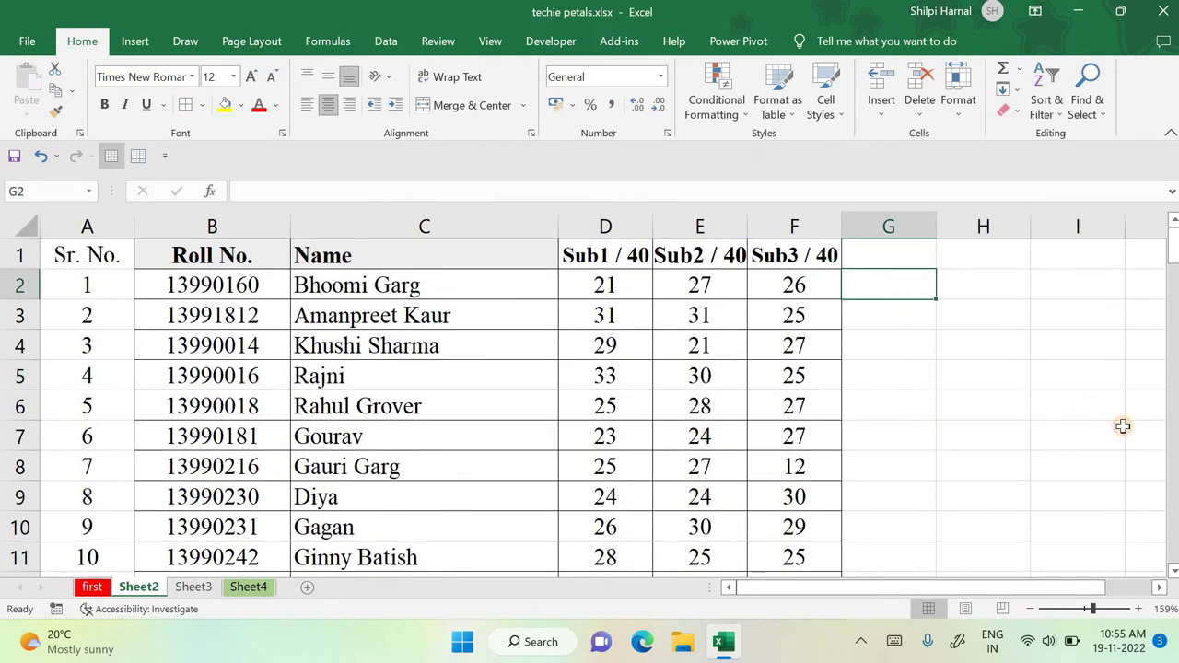
type("=")
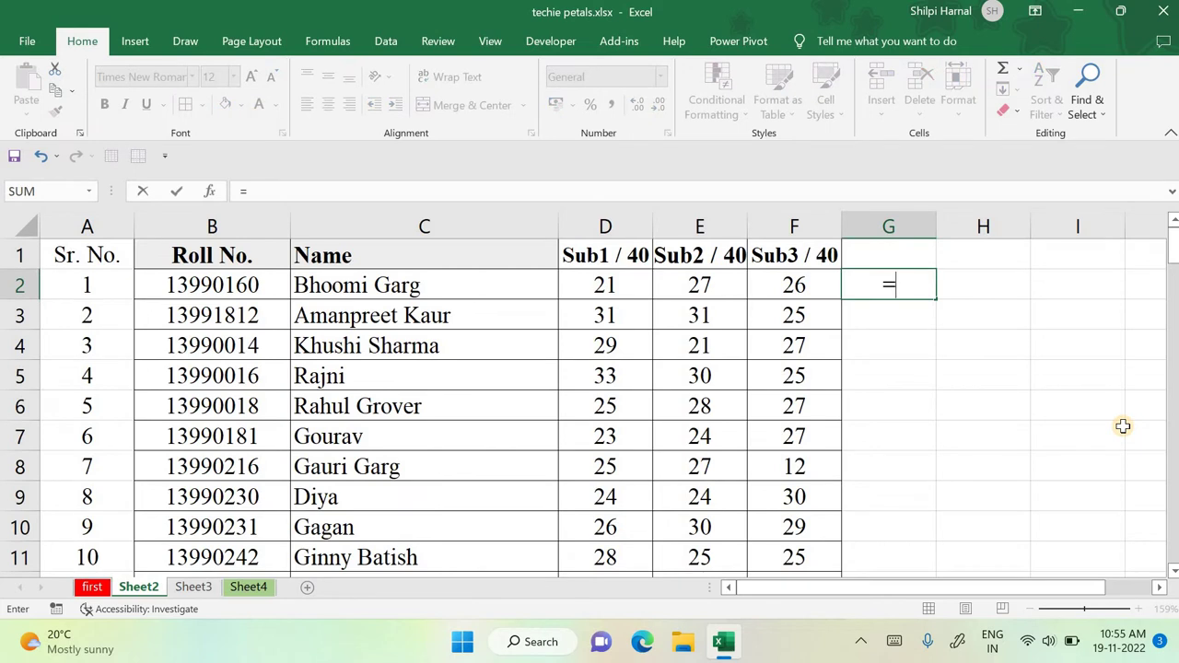
key("Escape")
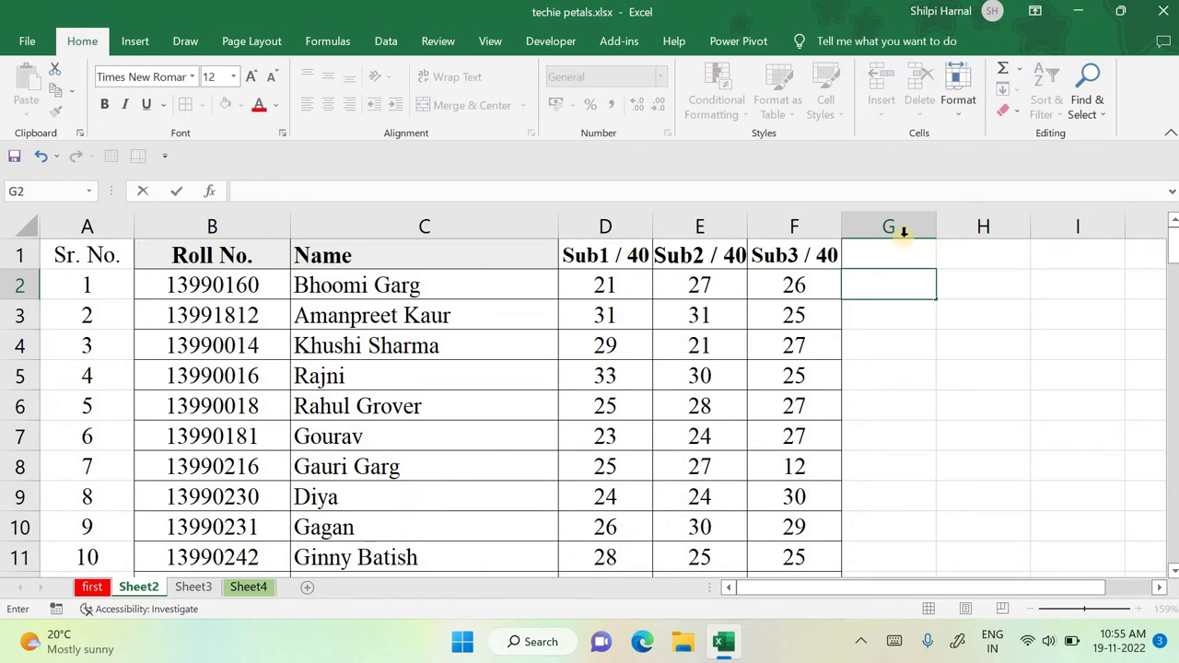
left_click(972, 362)
left_click(906, 279)
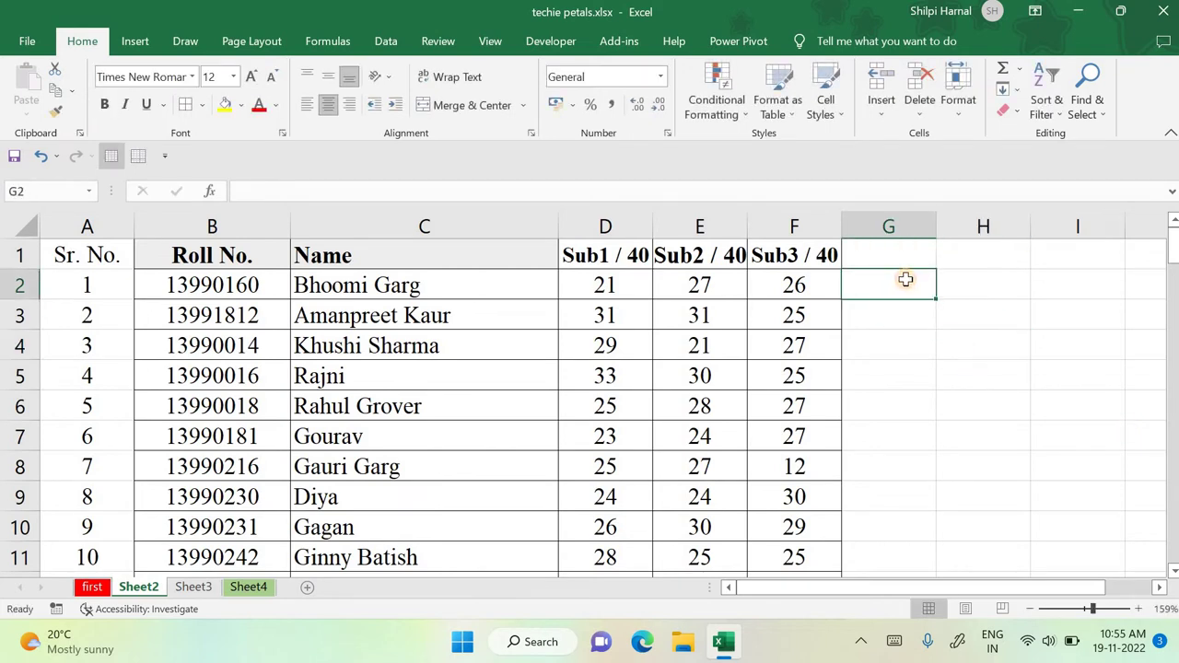
type("=")
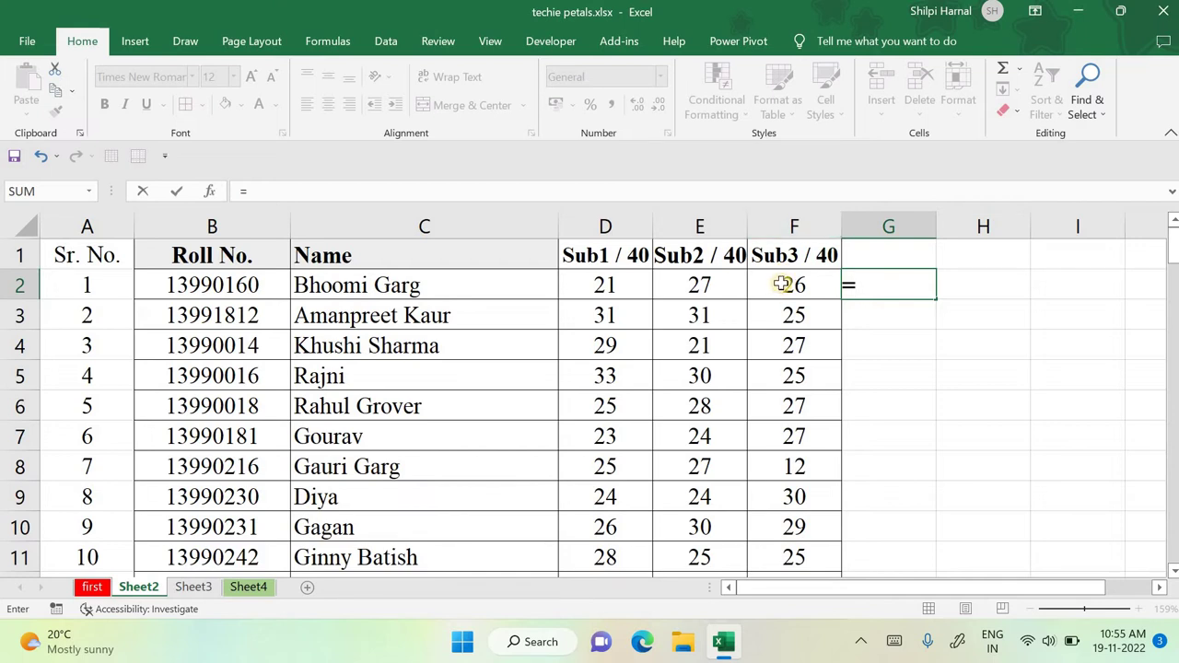
key("Escape")
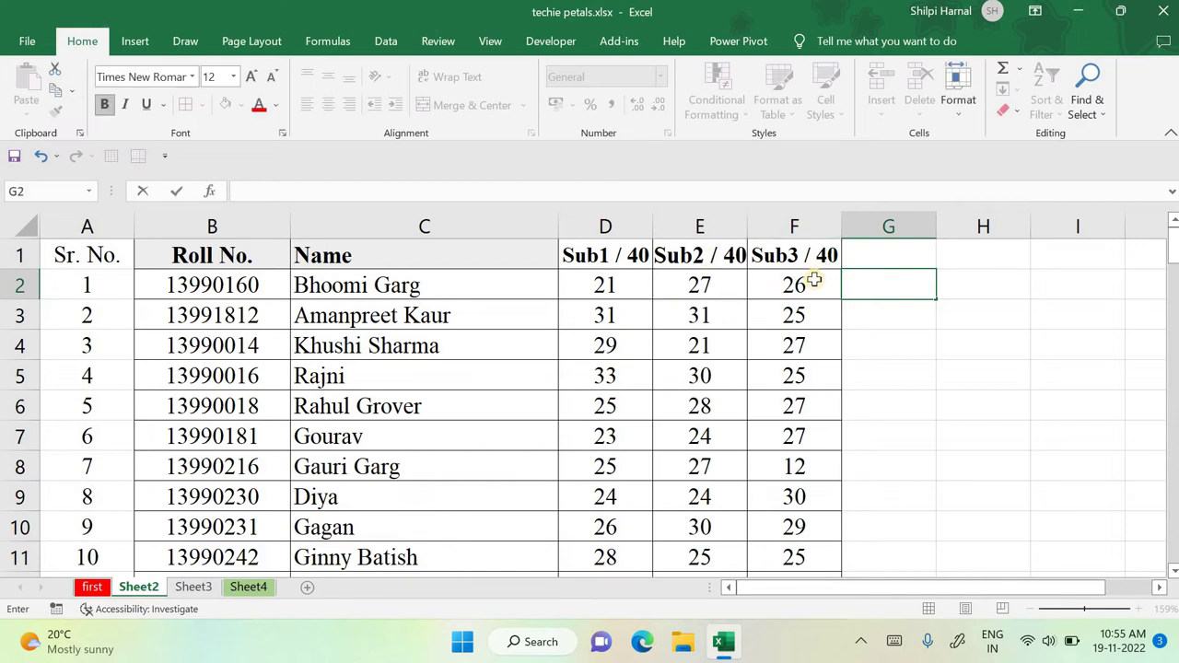
Step: Enter the formula =D2+E2+F2 in G2 to total the first student's three subject marks
left_click(814, 280)
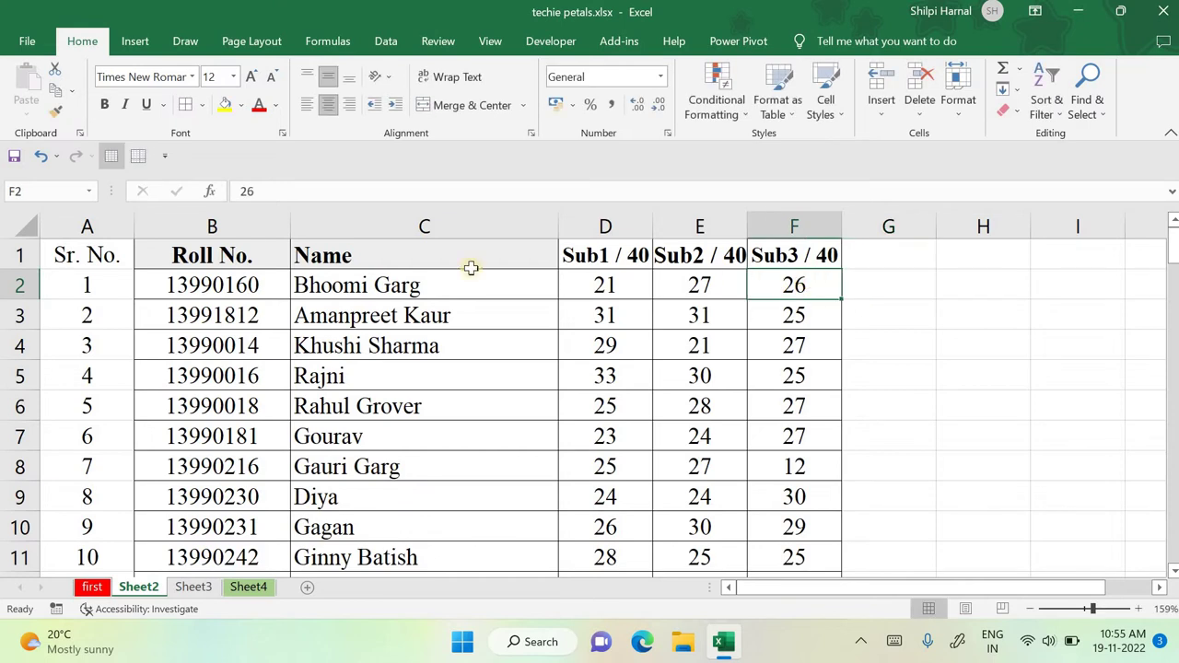
left_click(9, 192)
left_click(814, 286)
left_click(697, 288)
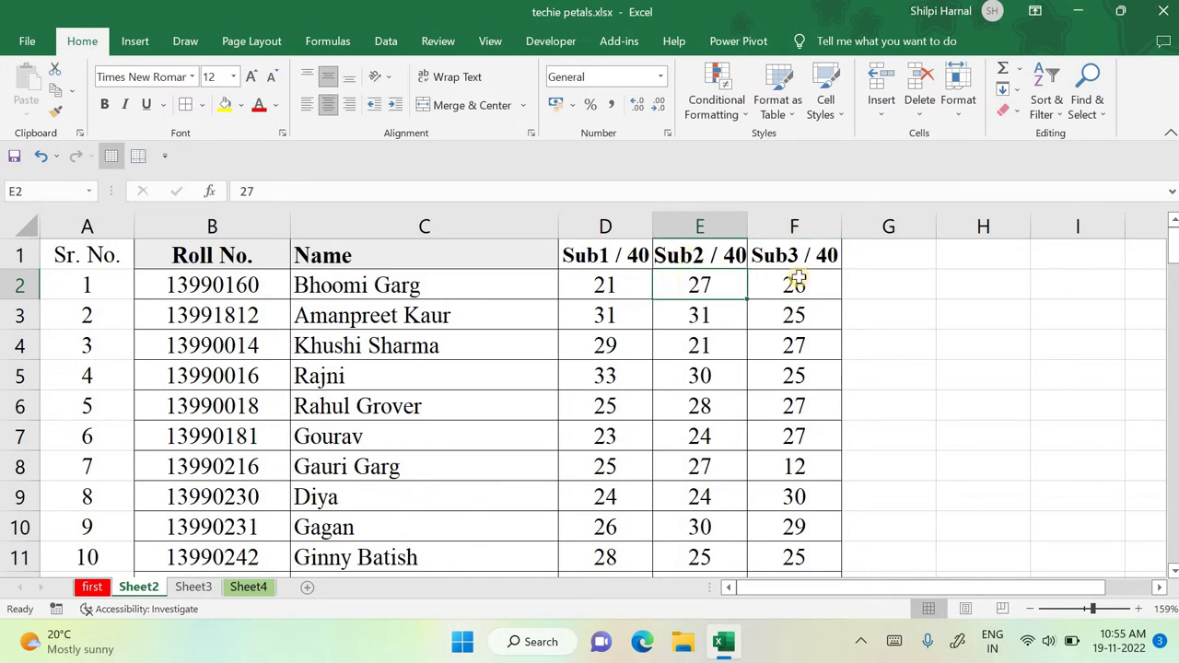
left_click(609, 288)
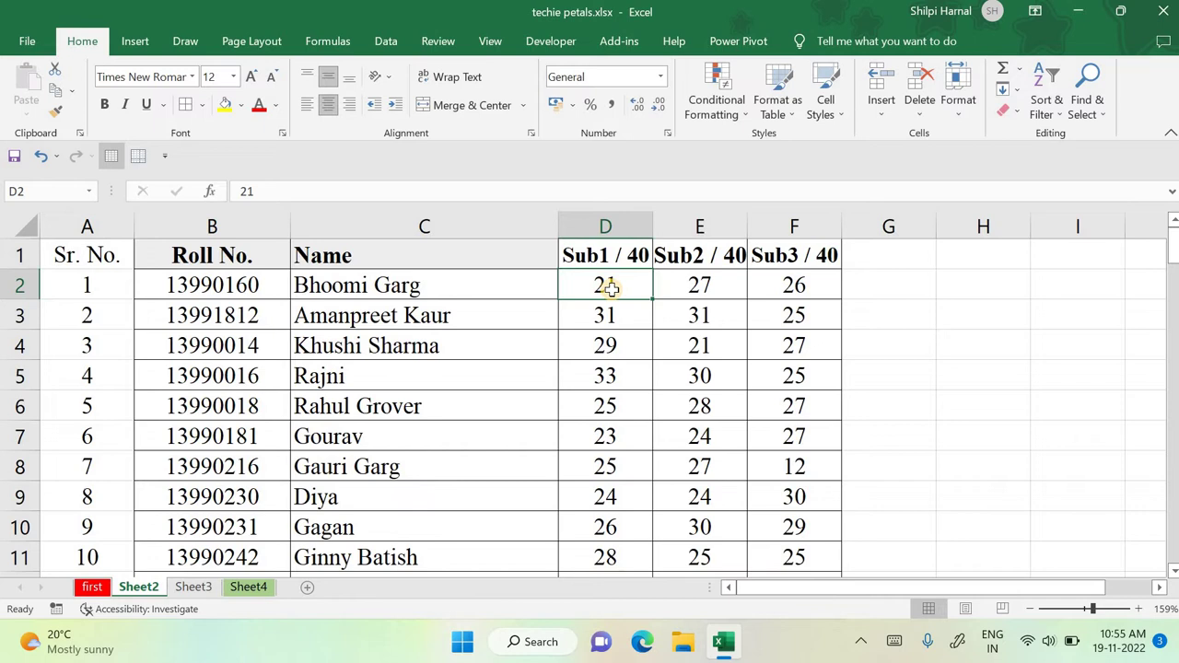
left_click_drag(611, 288, 790, 281)
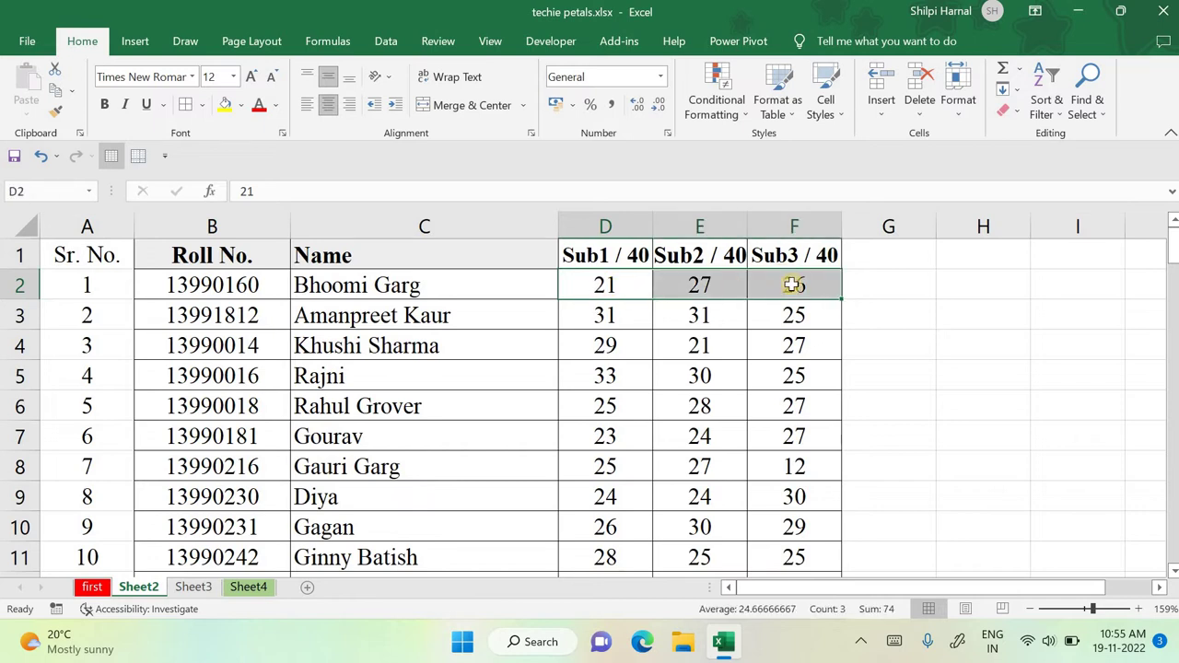
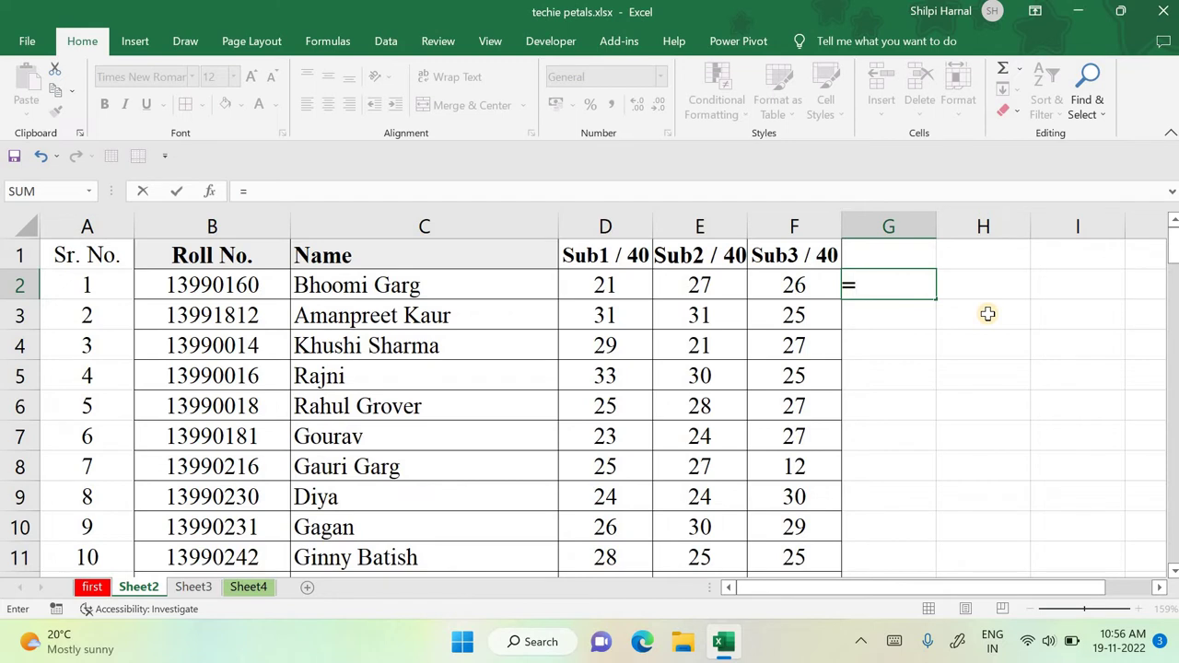
key("Caps_Lock")
type("D2+")
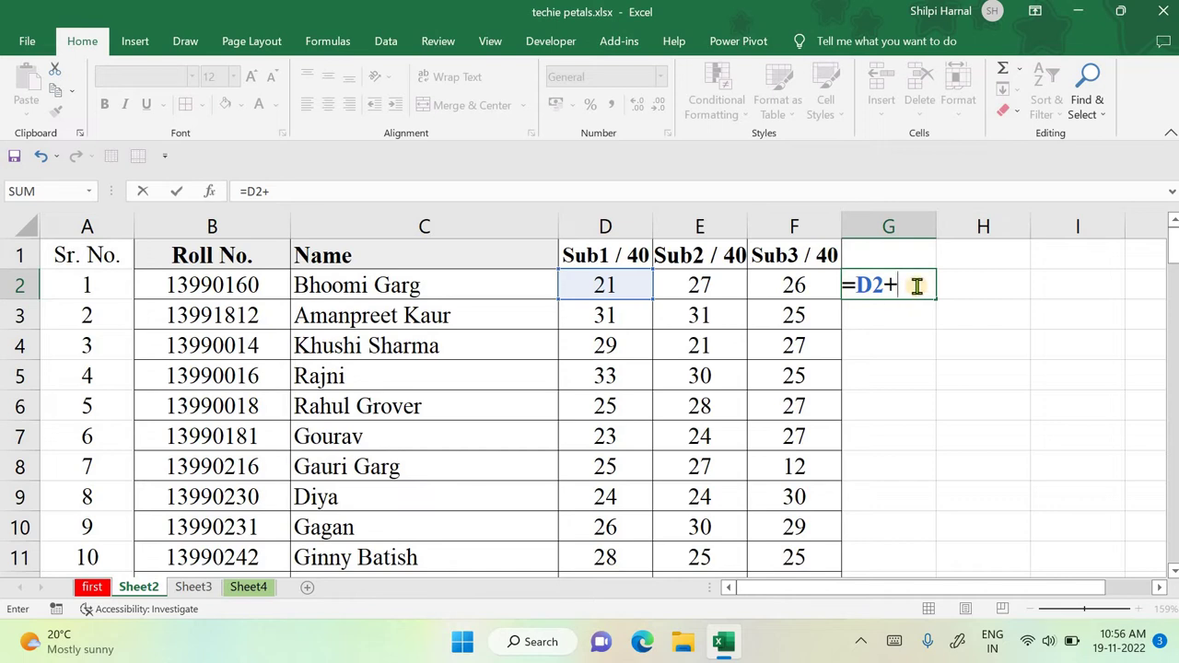
type("E2")
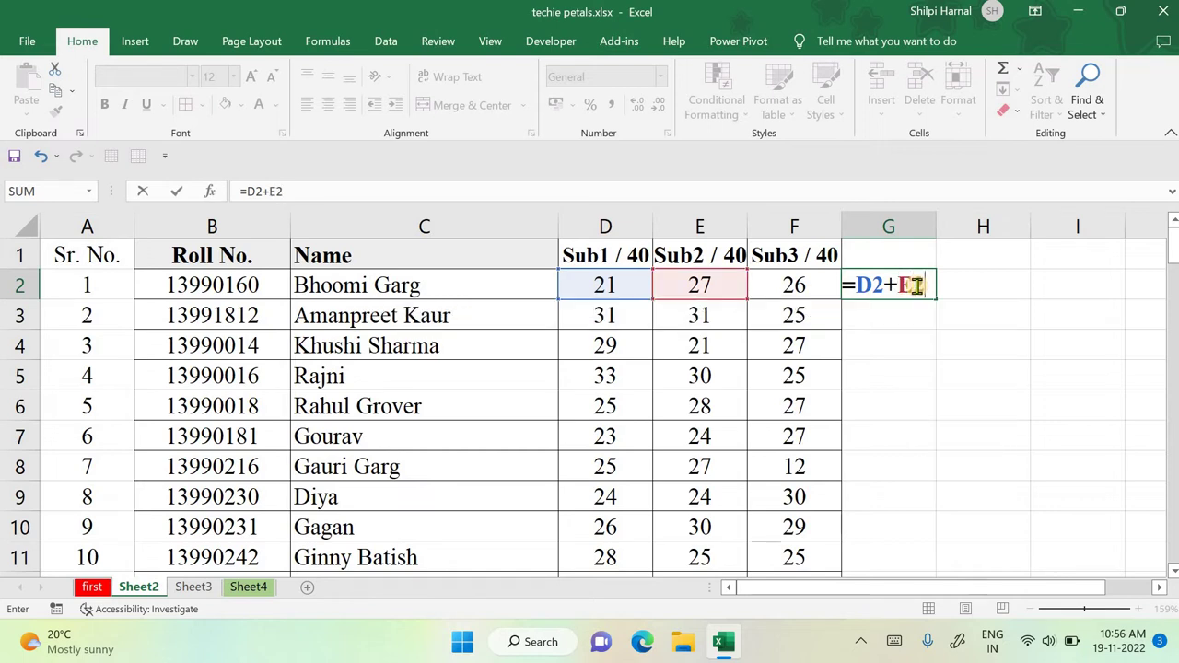
type("+F2")
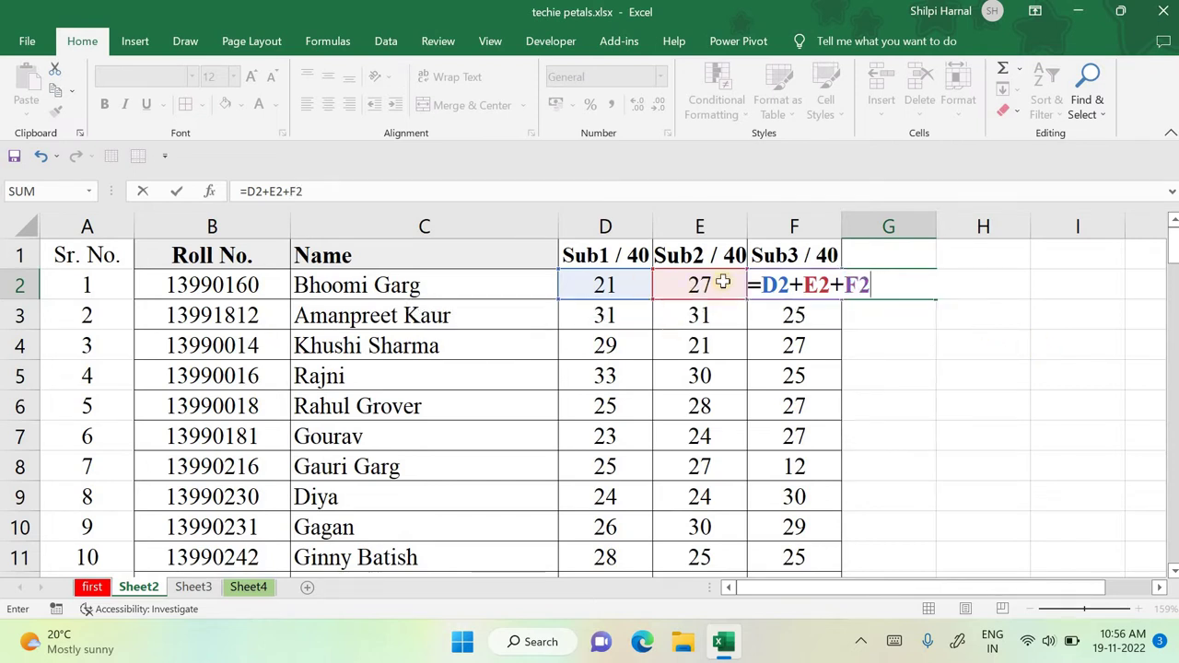
key("Return")
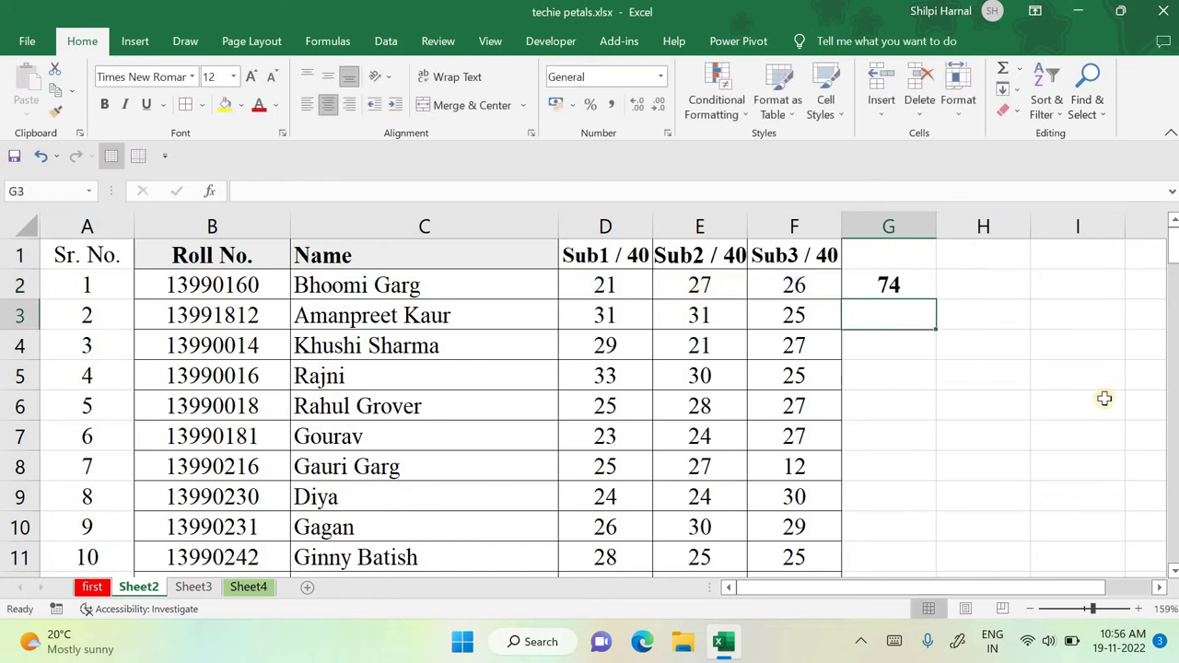
Step: Copy the total formula from G2 down to G3 by auto-fill
left_click(864, 281)
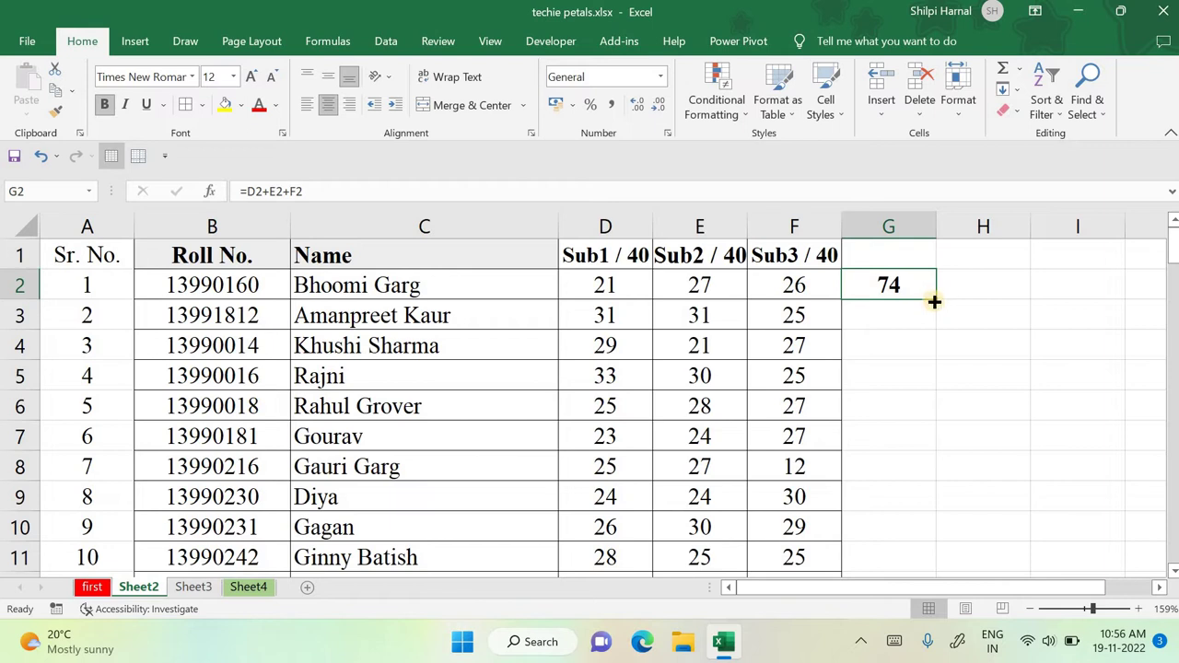
left_click_drag(935, 301, 934, 322)
left_click(947, 369)
Step: Examine the formula in G3 and compare its references with the marks in D3:F3, leaving the formula as it was
left_click(890, 315)
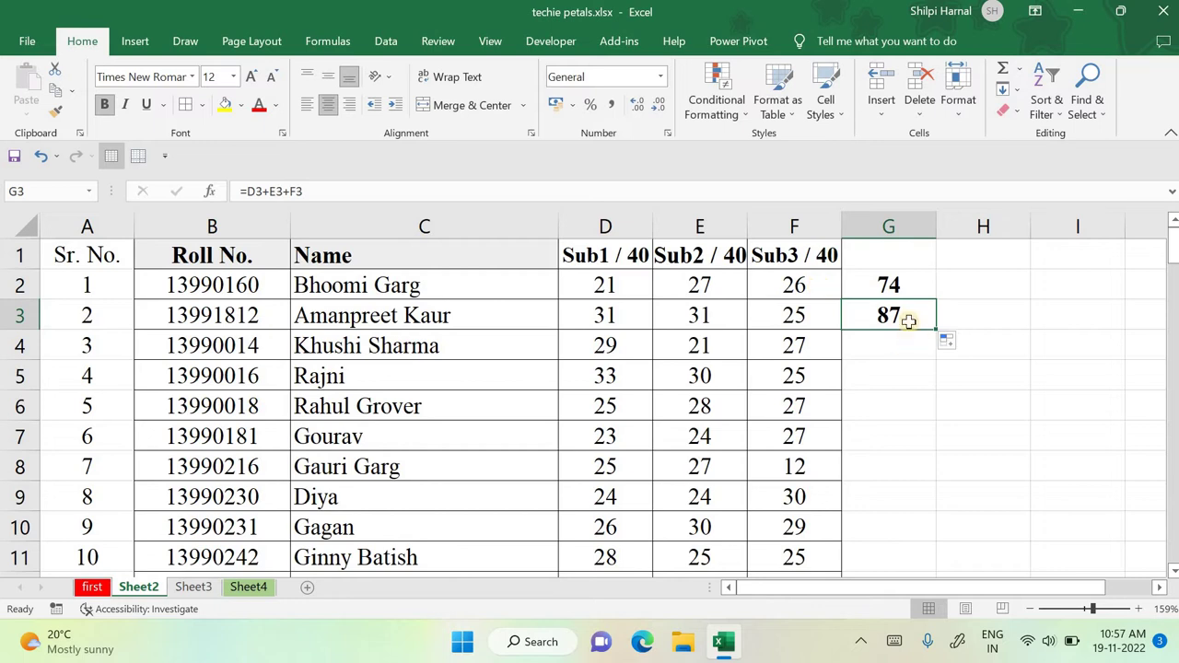
left_click_drag(641, 313, 795, 305)
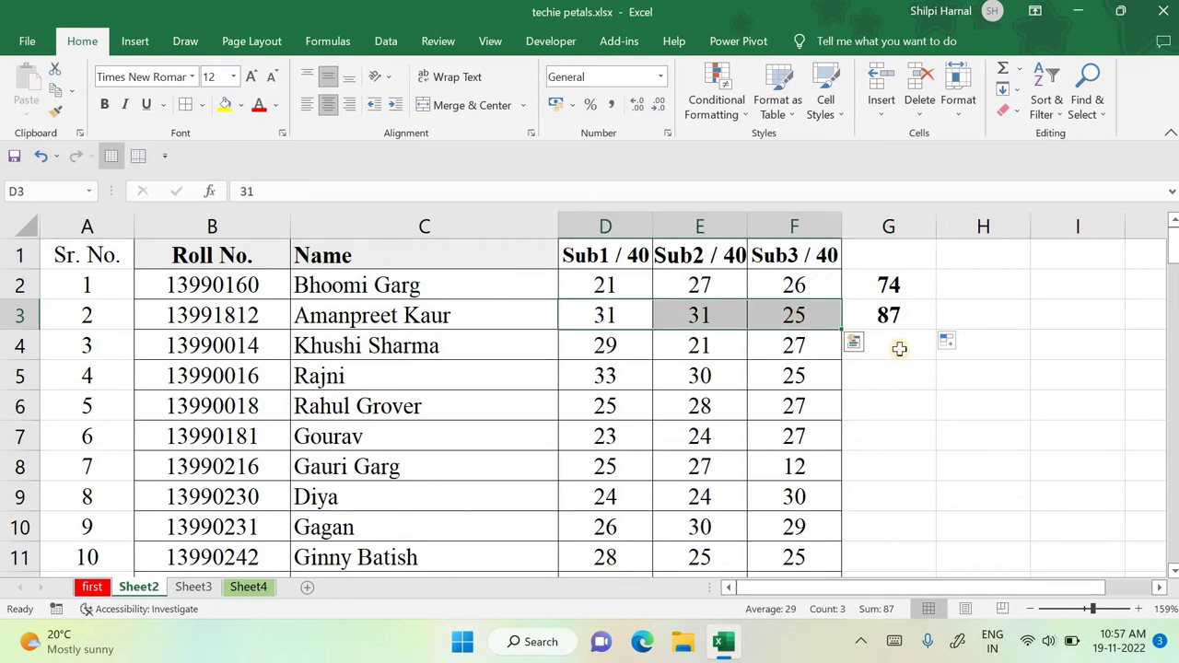
key("Right")
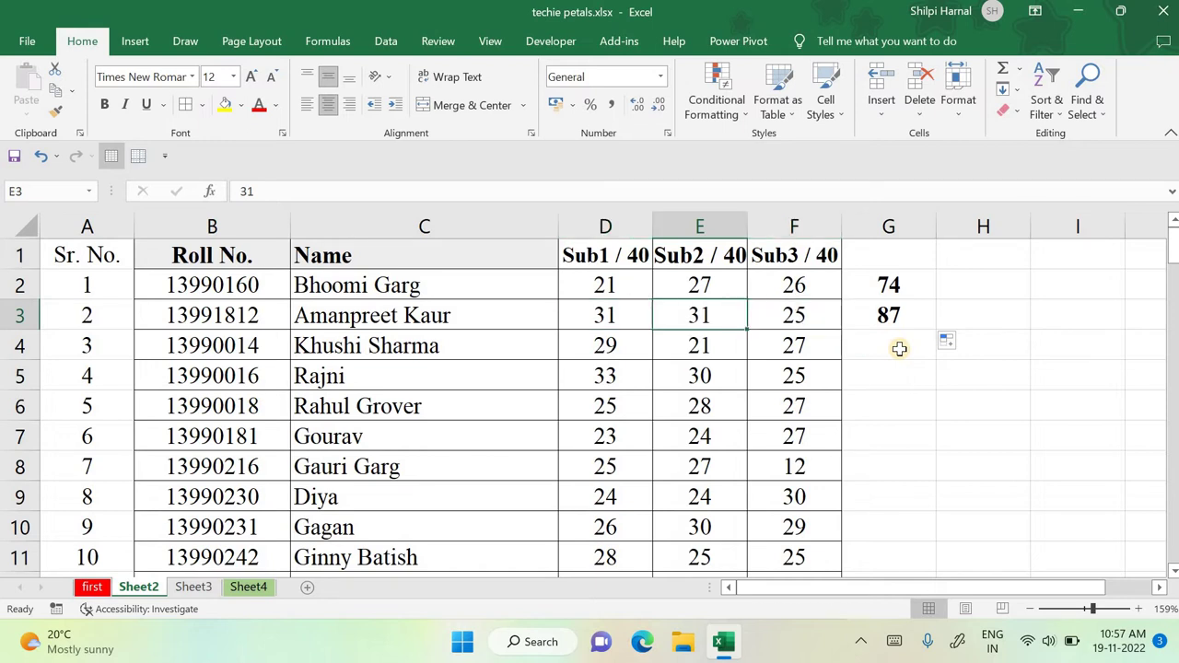
left_click(857, 321)
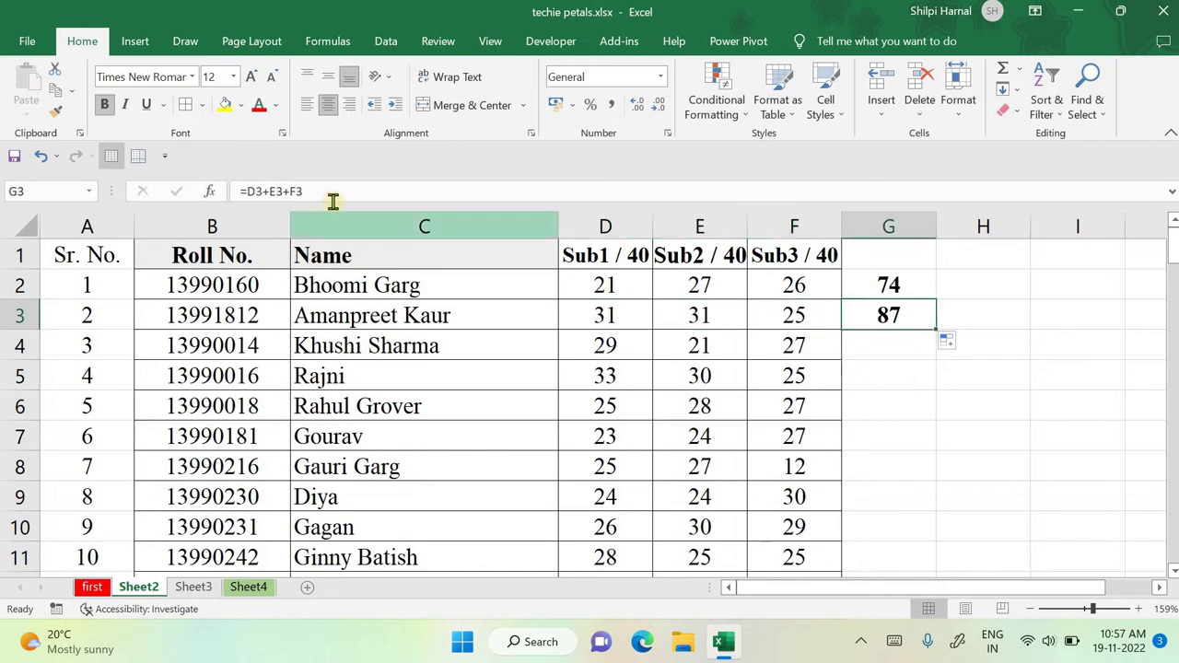
left_click_drag(304, 191, 238, 191)
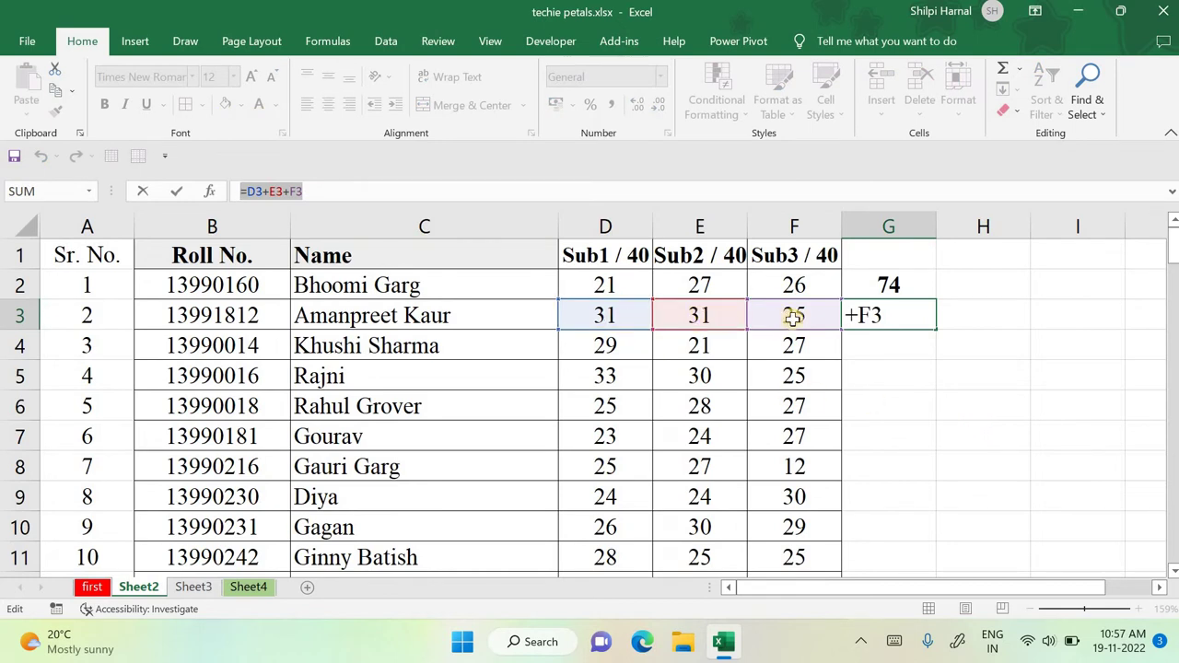
left_click(988, 357)
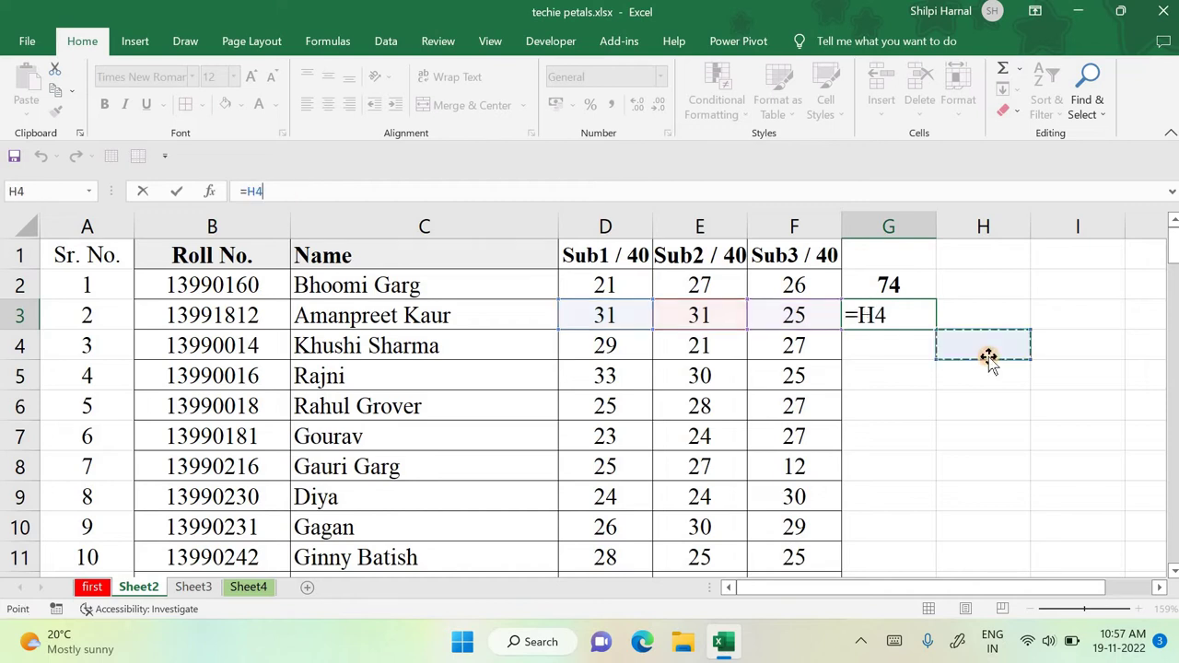
key("ctrl+z")
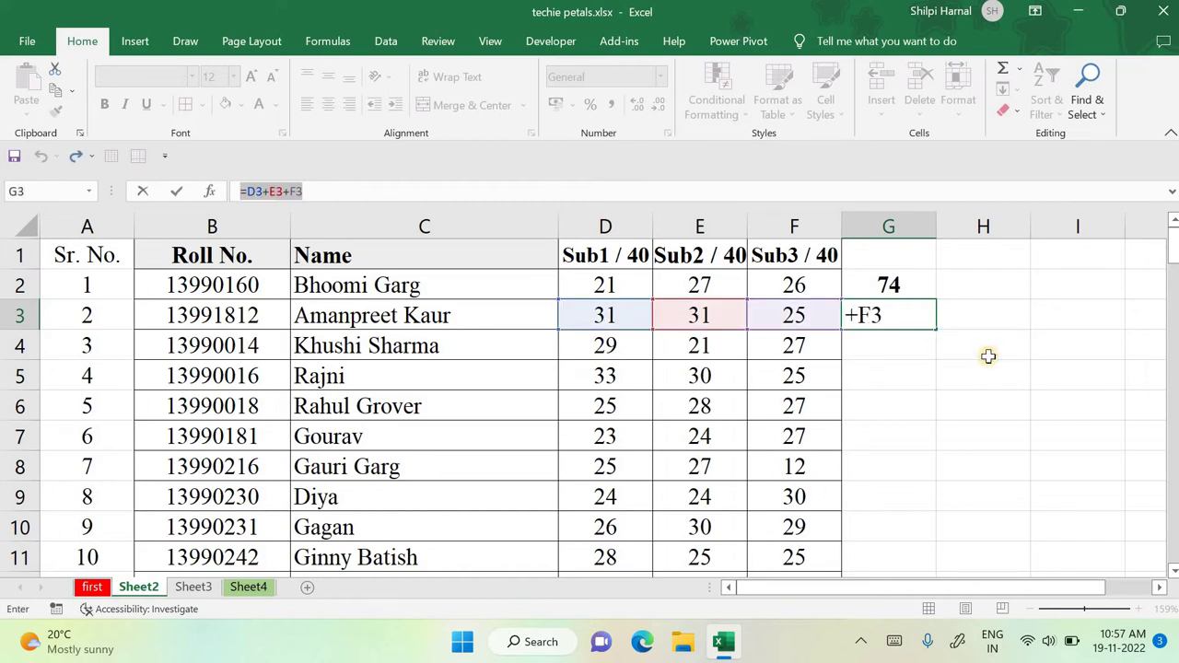
key("Return")
Step: Auto-fill the total formula from G3 down to G9 and check the formula in G8
left_click(923, 313)
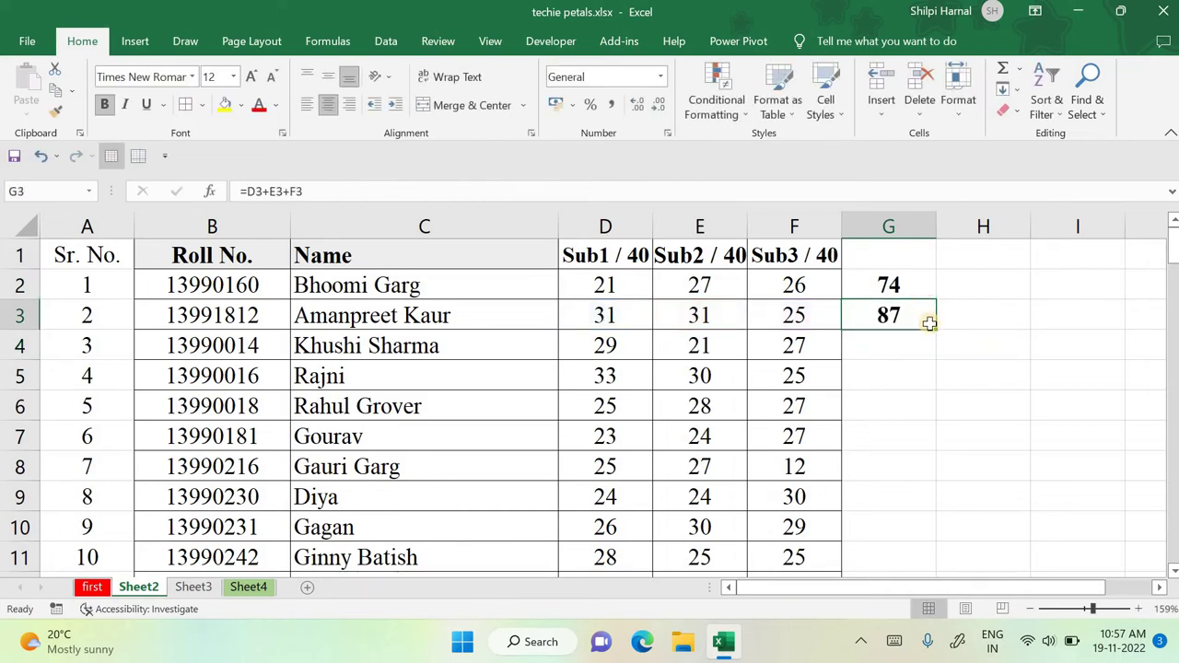
left_click_drag(934, 332, 931, 522)
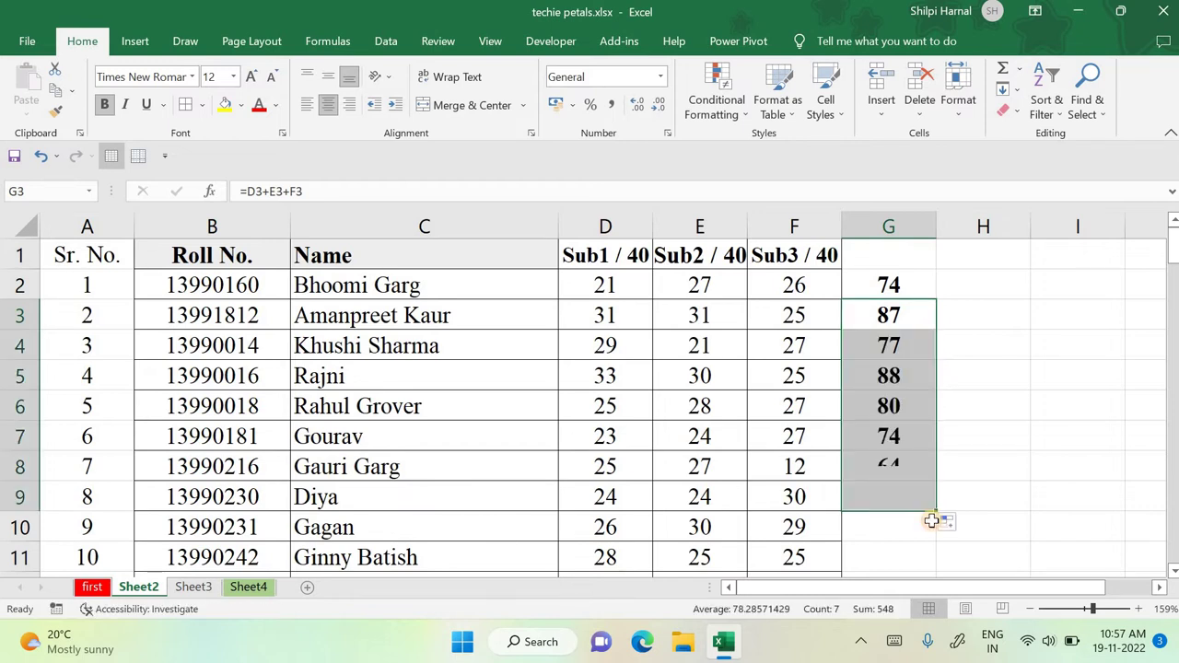
left_click(984, 429)
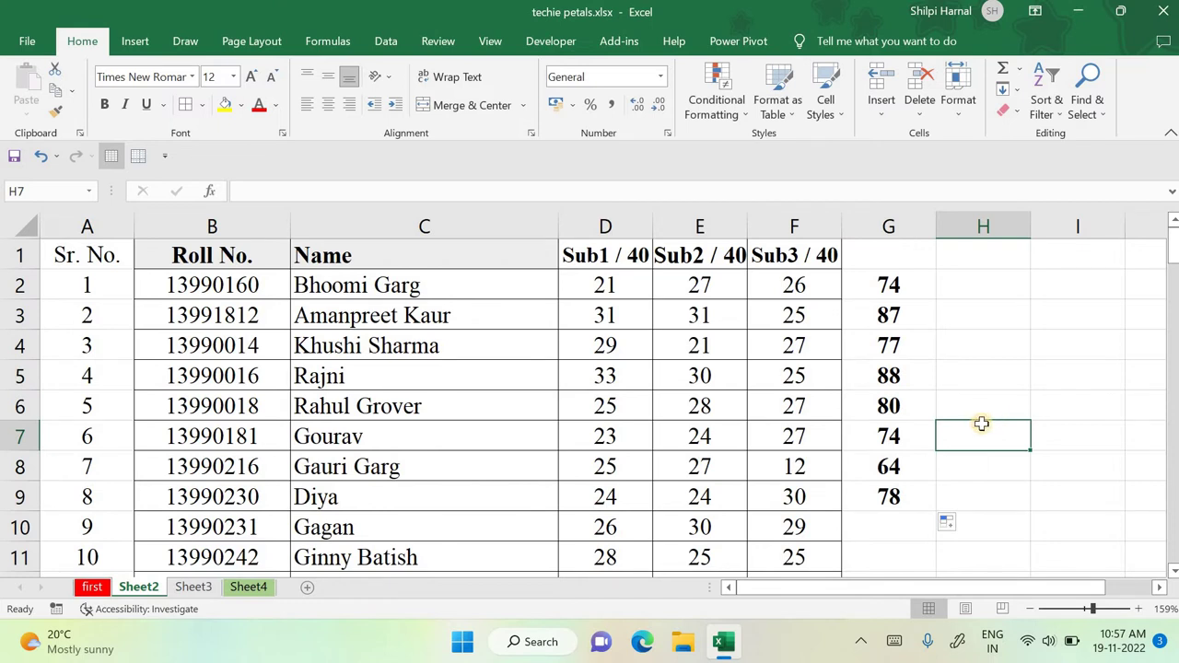
left_click(897, 464)
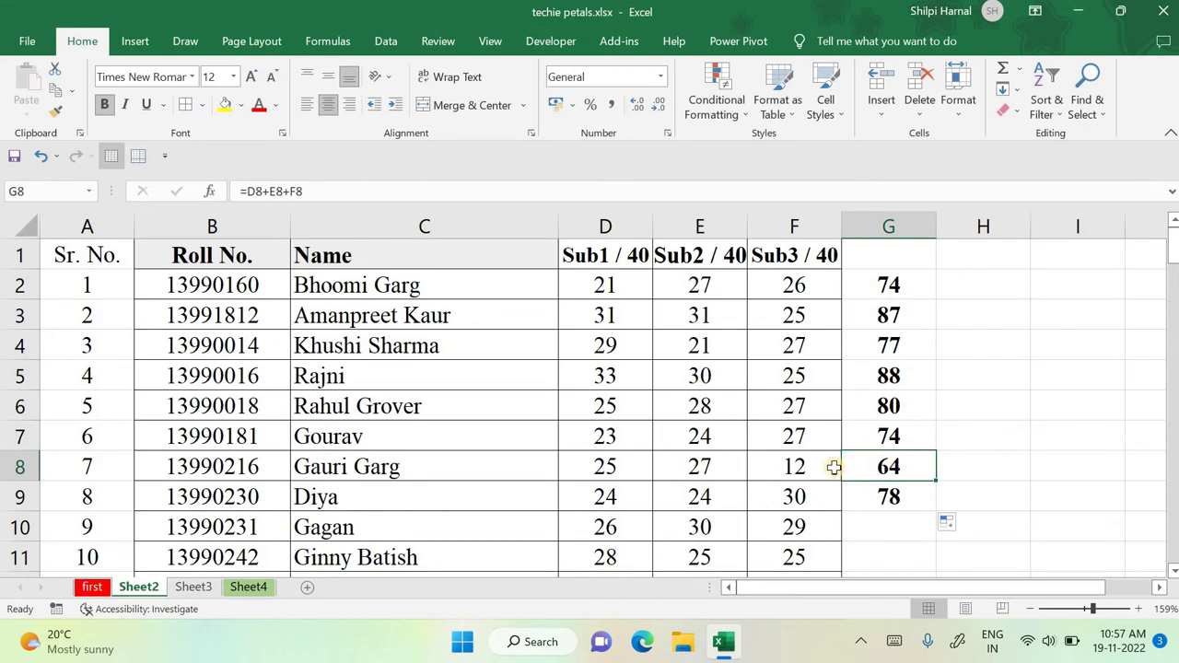
Step: Compare the marks in D8:F8 with the references of the total formula in G8, leaving the formula as it is
left_click(807, 467)
left_click_drag(807, 468, 632, 464)
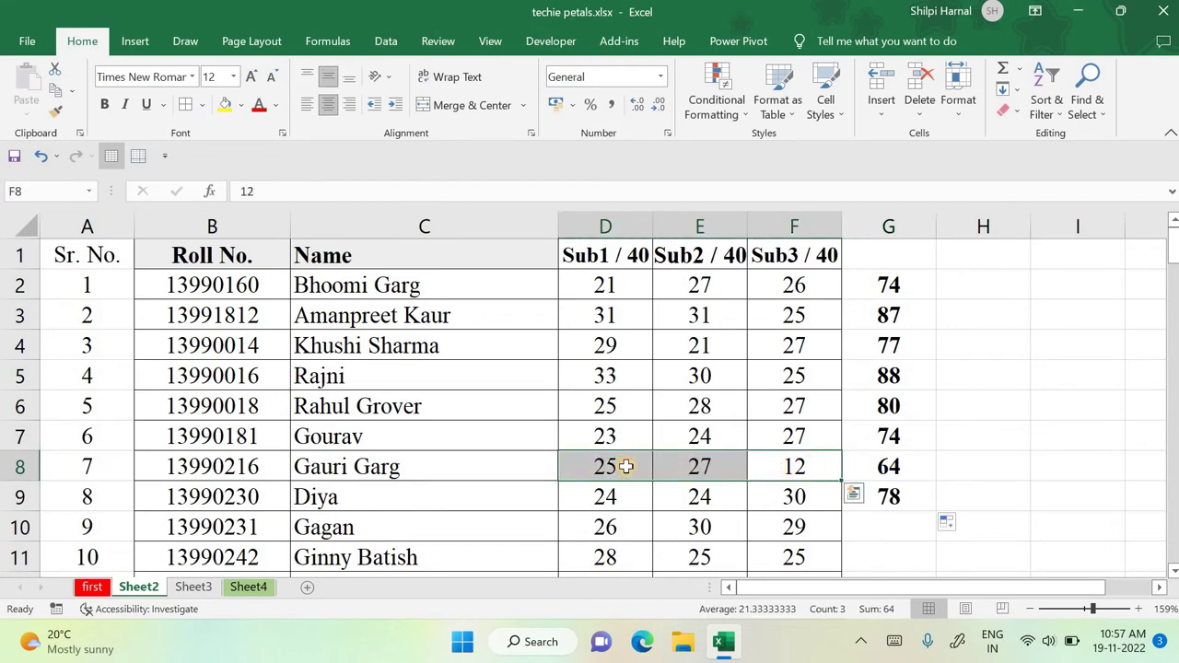
left_click(1021, 420)
left_click(893, 464)
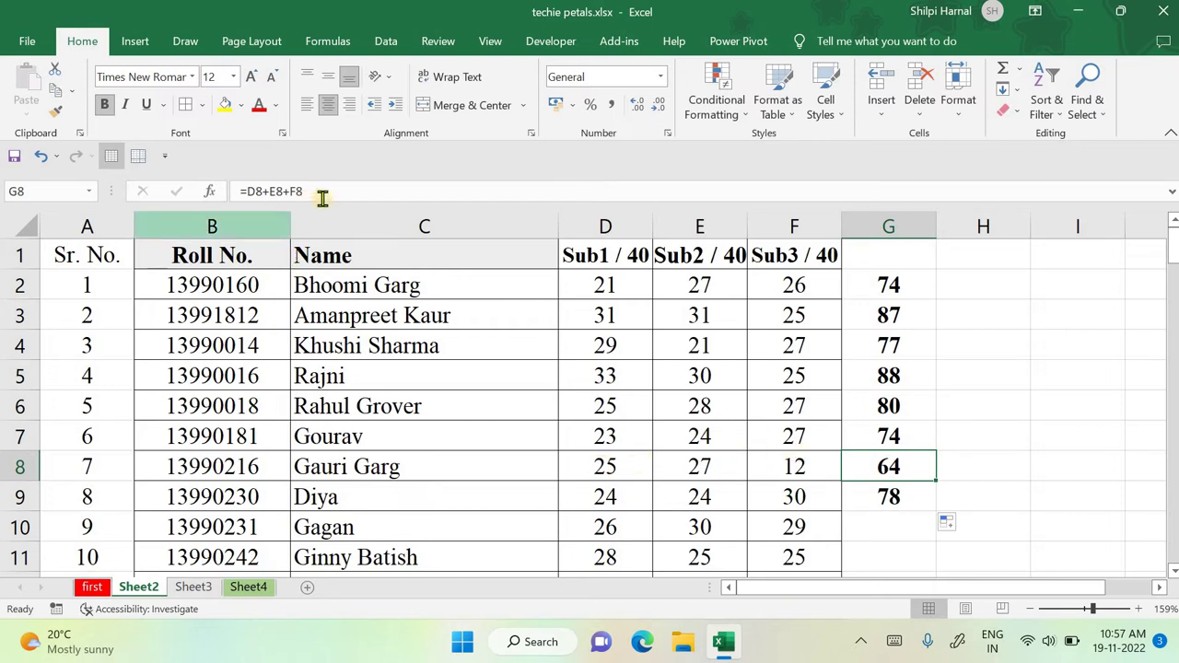
left_click_drag(305, 192, 237, 192)
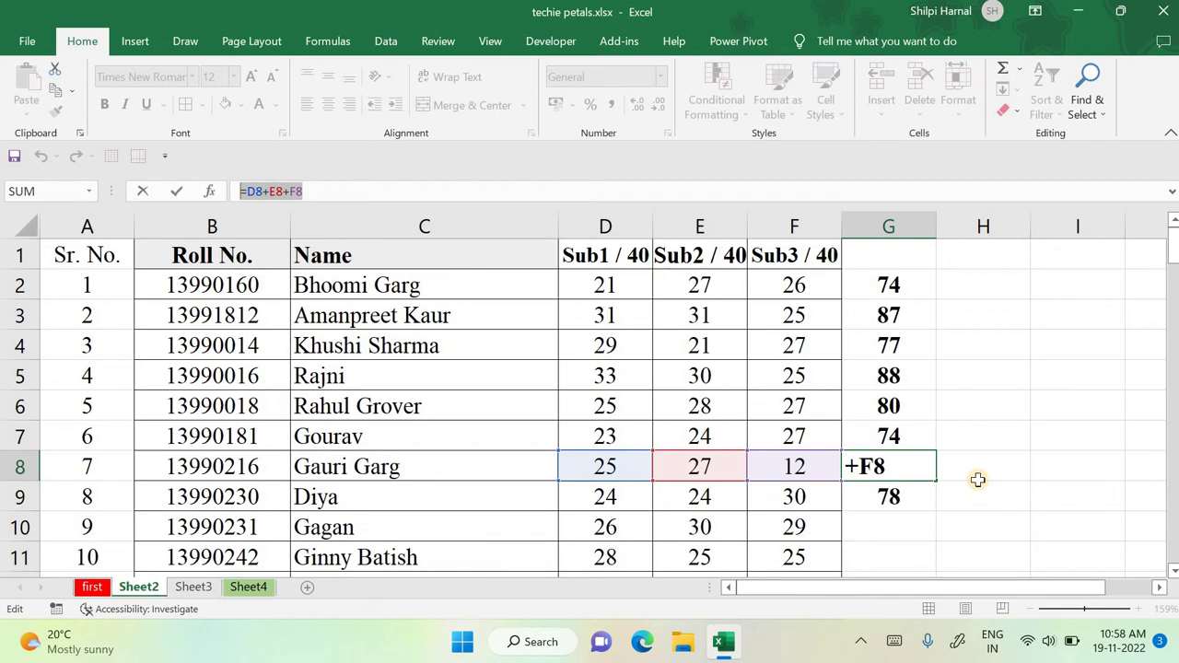
key("Return")
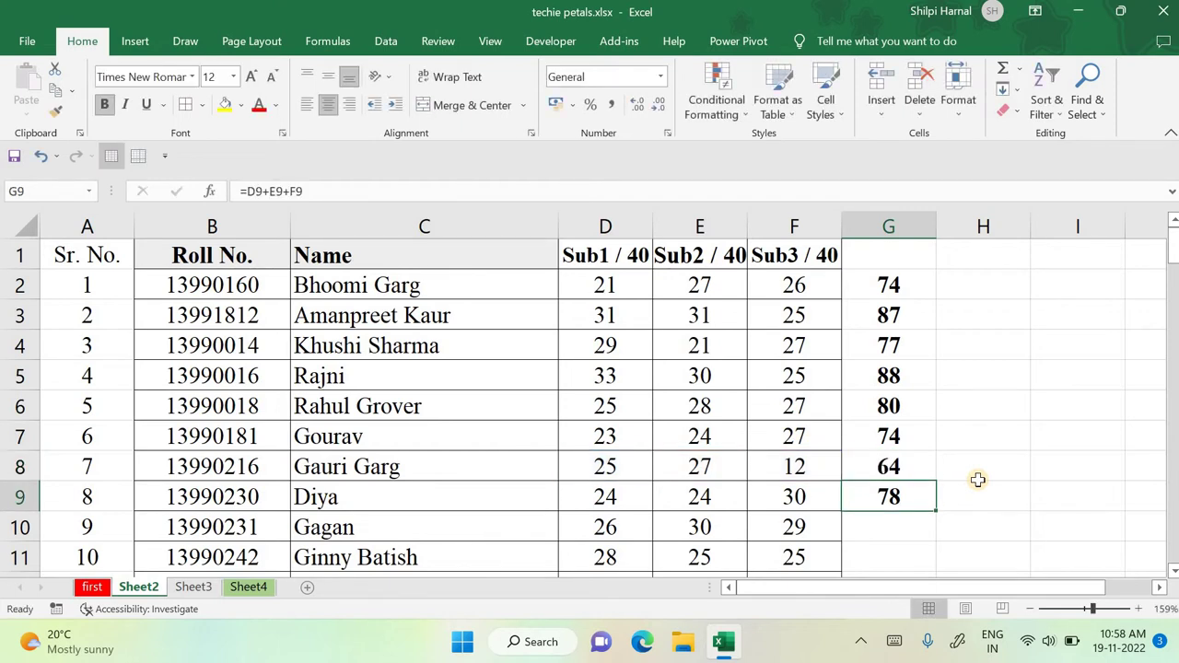
Step: Auto-fill the total formula in column G down to the last student and review the filled rows
left_click_drag(892, 284, 943, 336)
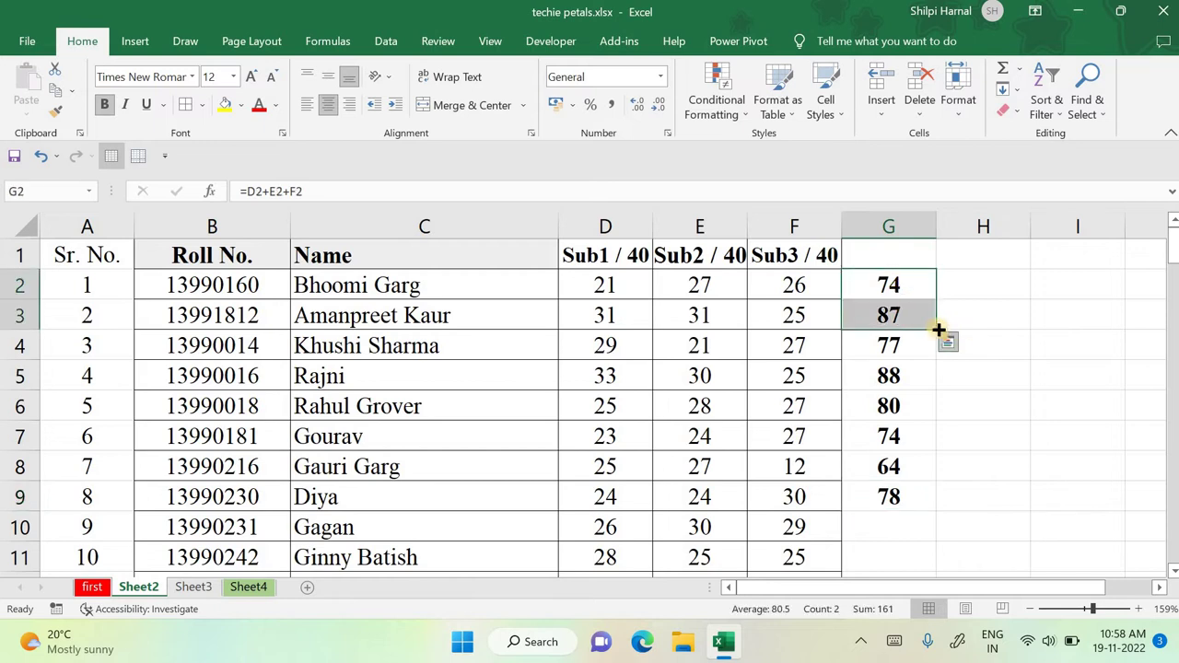
double_click(937, 330)
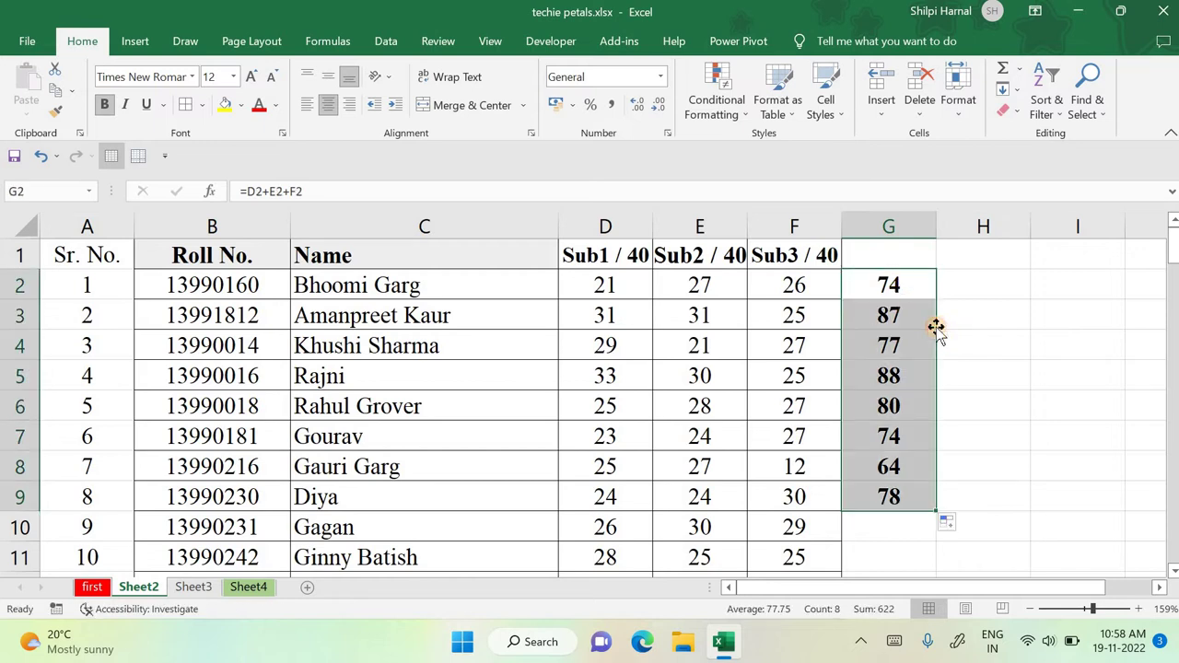
double_click(934, 508)
scroll(923, 498, "down", 20)
scroll(909, 474, "down", 13)
scroll(909, 473, "up", 13)
scroll(909, 474, "up", 20)
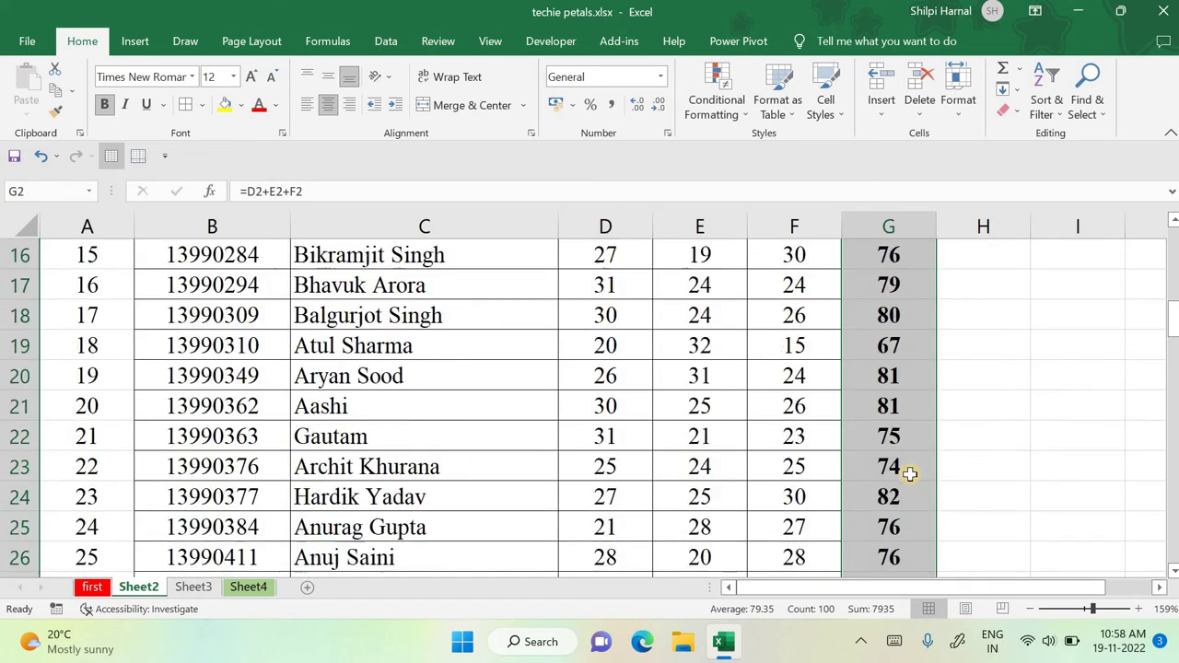
Step: Undo the auto-fills and the addition formula entry until the totals in column G are cleared
left_click(1040, 363)
key("ctrl+z")
key("ctrl+z")
key("ctrl+z")
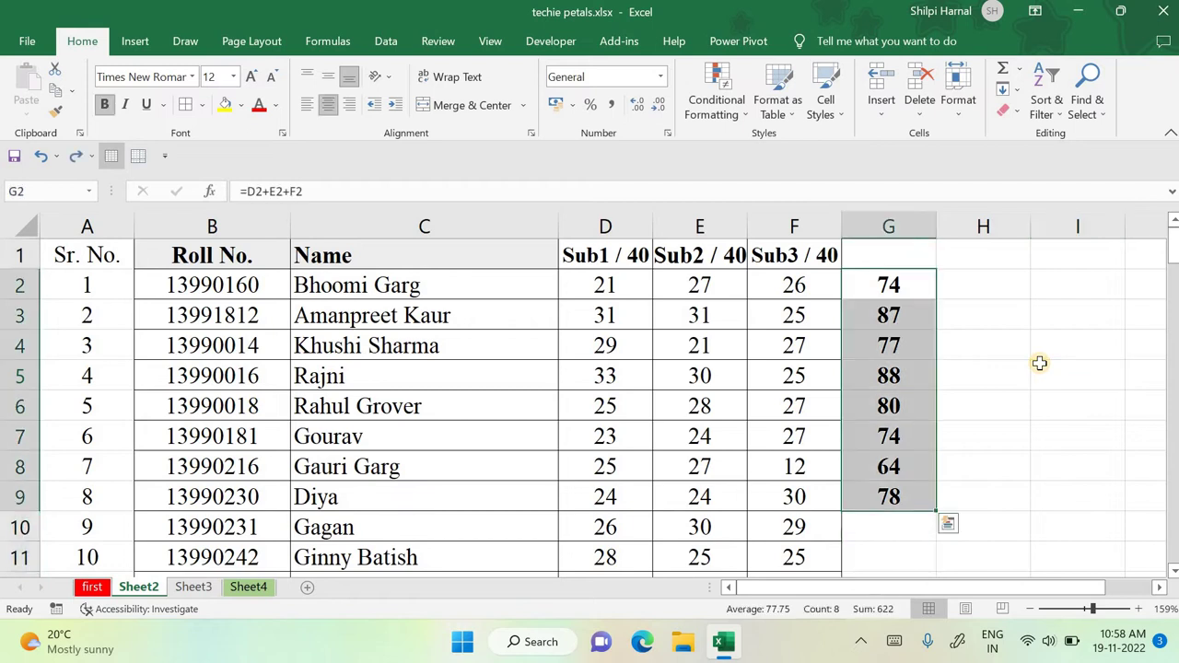
key("ctrl+z")
key("ctrl+z")
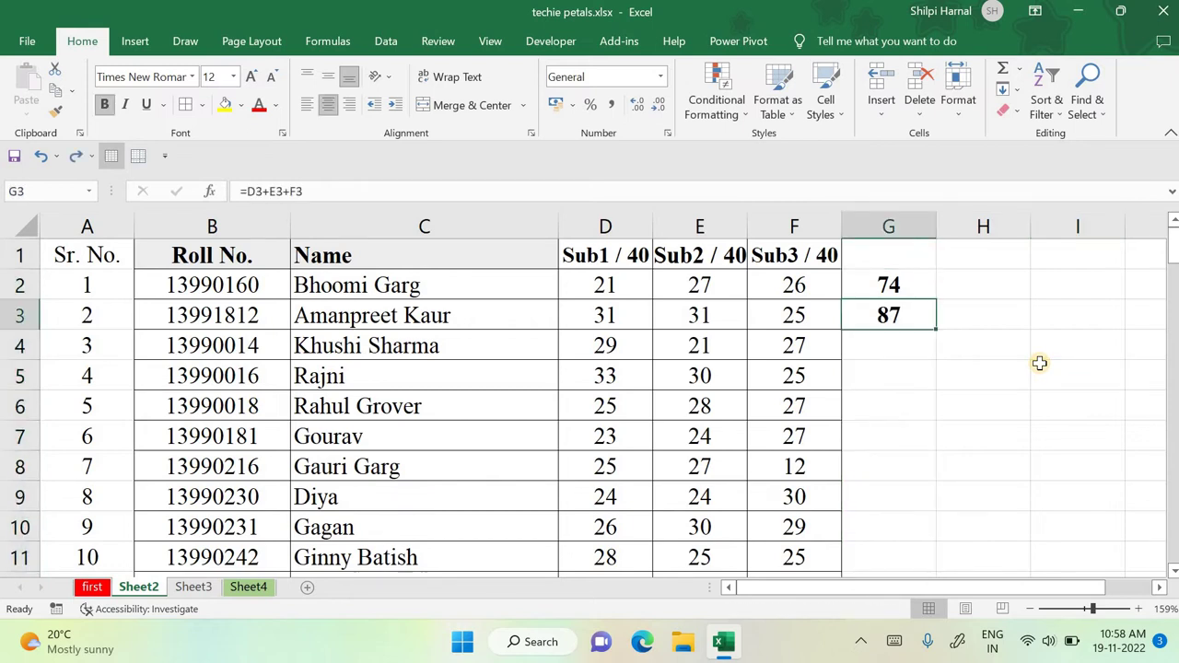
key("ctrl+z")
key("ctrl+z")
key("ctrl+z")
Step: Begin a SUM formula in G2 with D2 as its first argument, followed by a comma
left_click(906, 285)
key("F2")
key("Escape")
type("=")
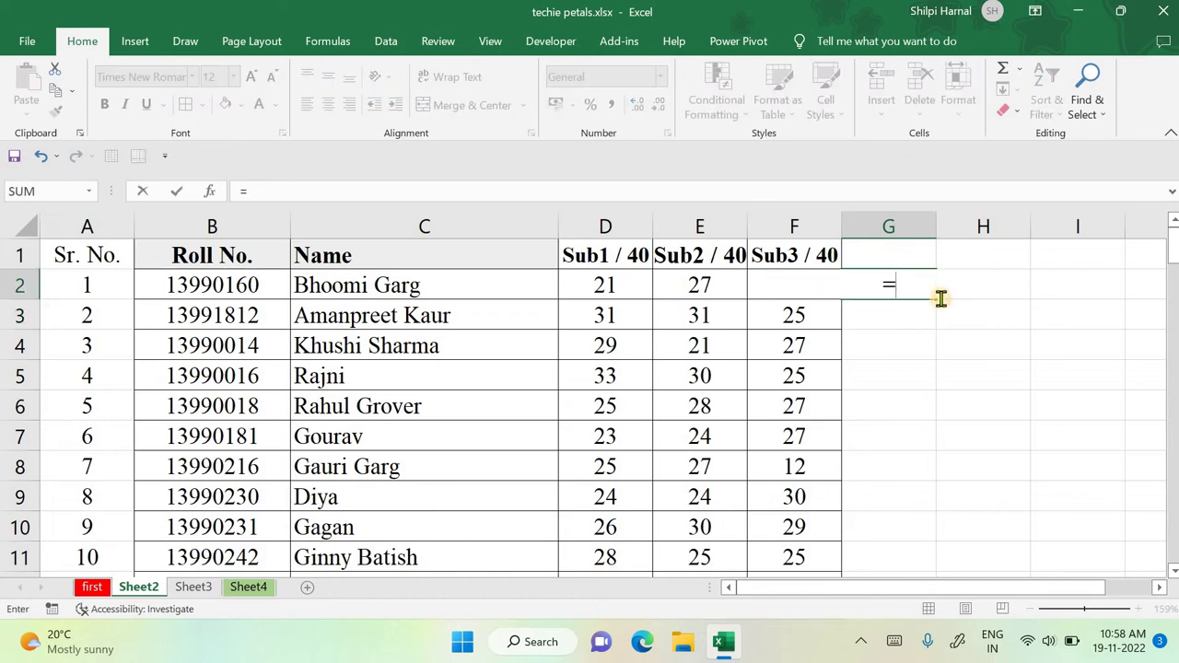
type("SUM")
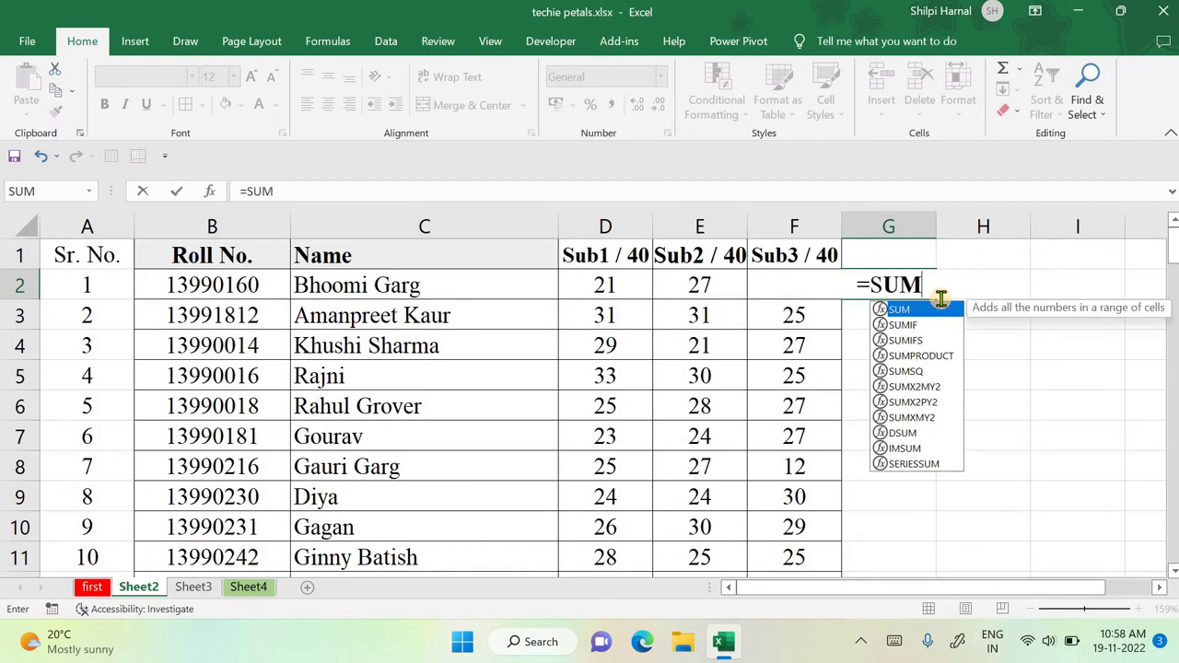
type("(")
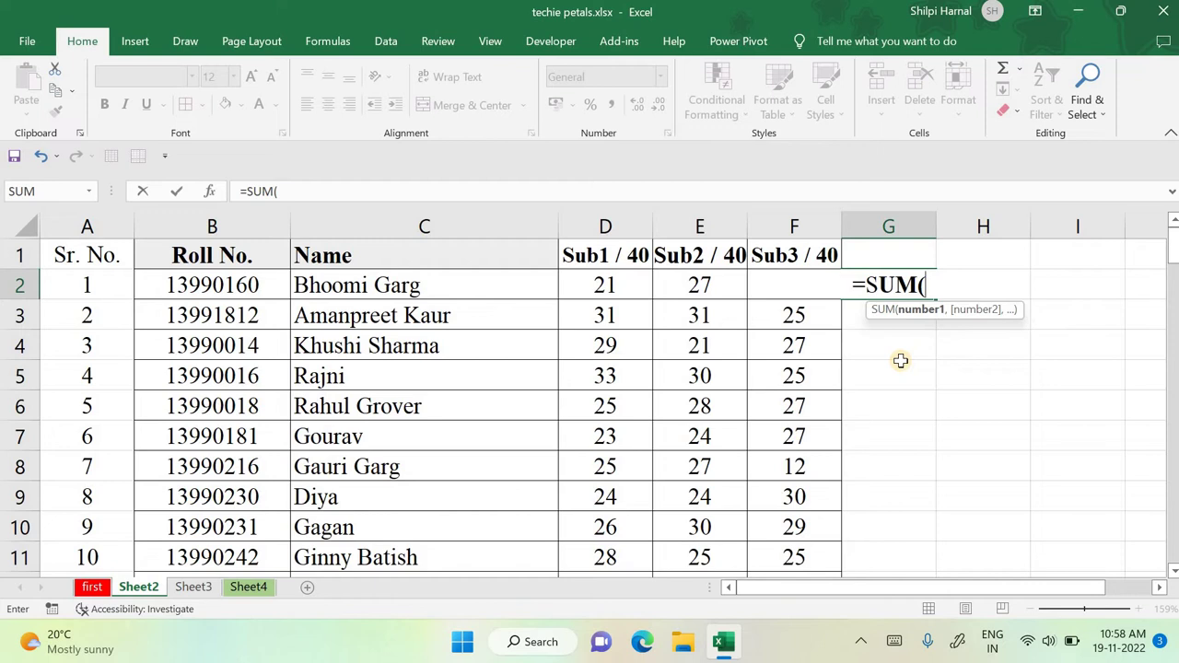
type("D2,")
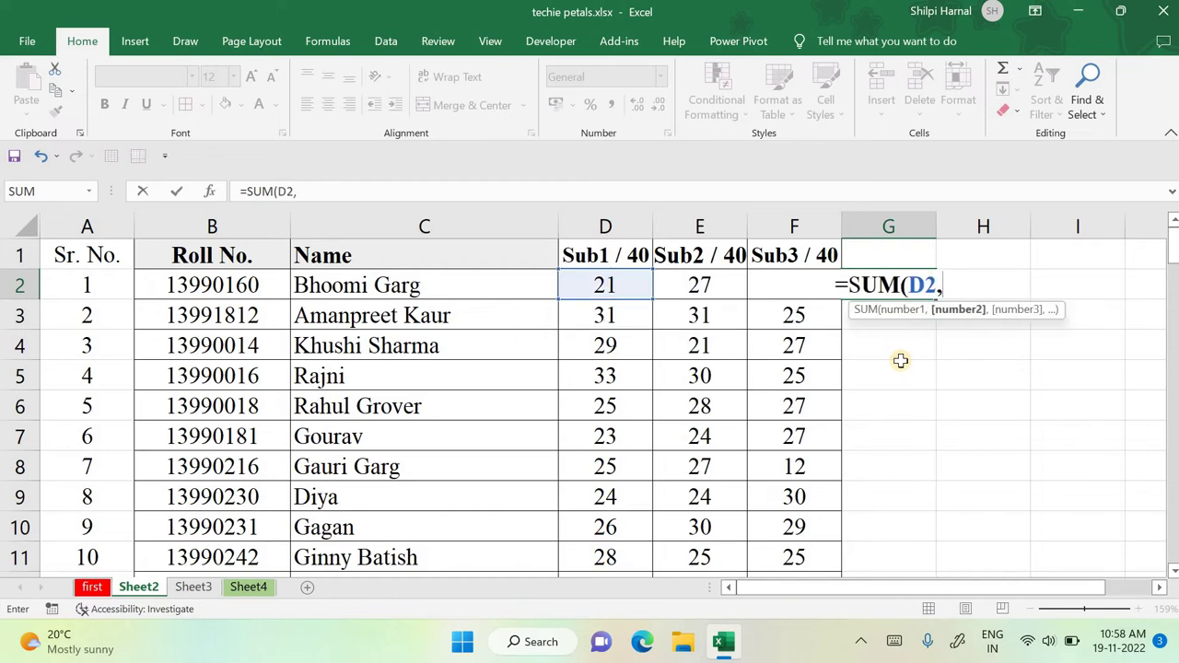
Step: Complete the formula in cell G2 as =SUM(D2,E2,F2) to total the first student's three subject marks
type("E2,F2")
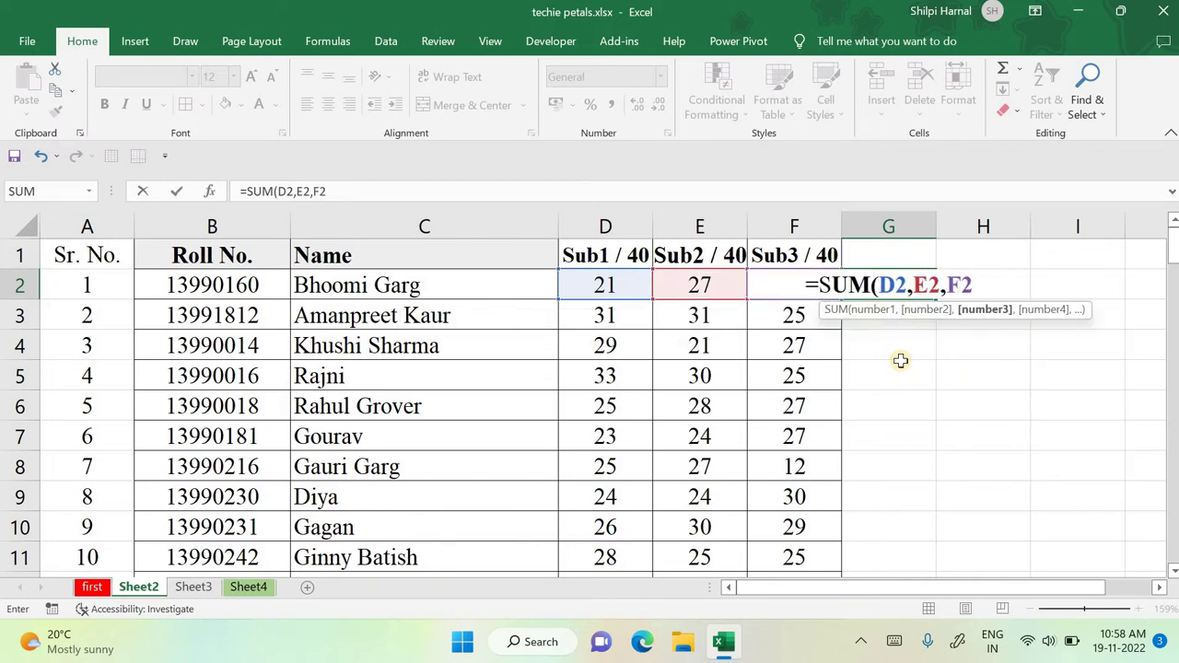
type(")")
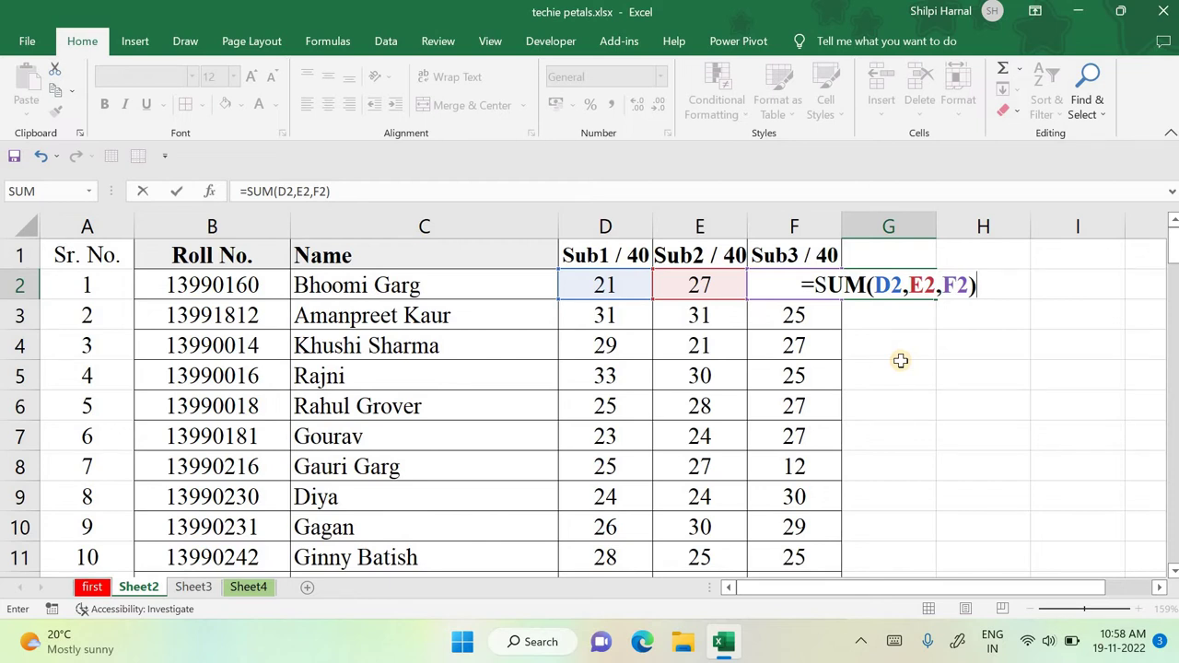
key("Return")
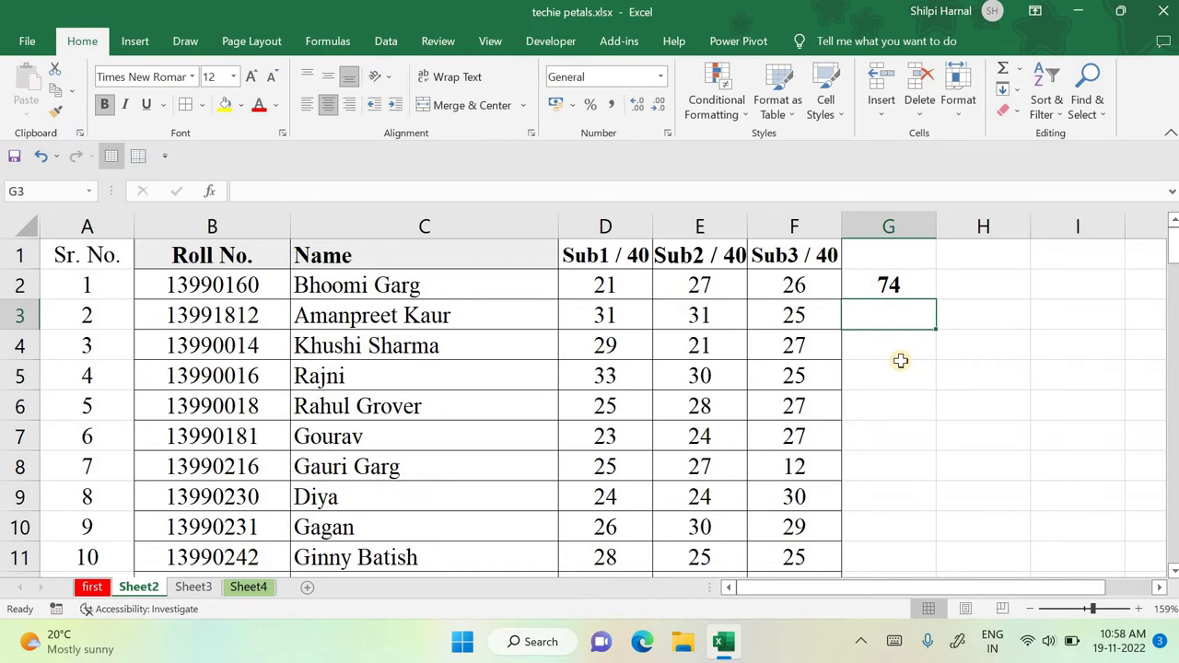
Step: Fill the G2 total formula down column G for all student rows and check the filled cells
left_click(890, 290)
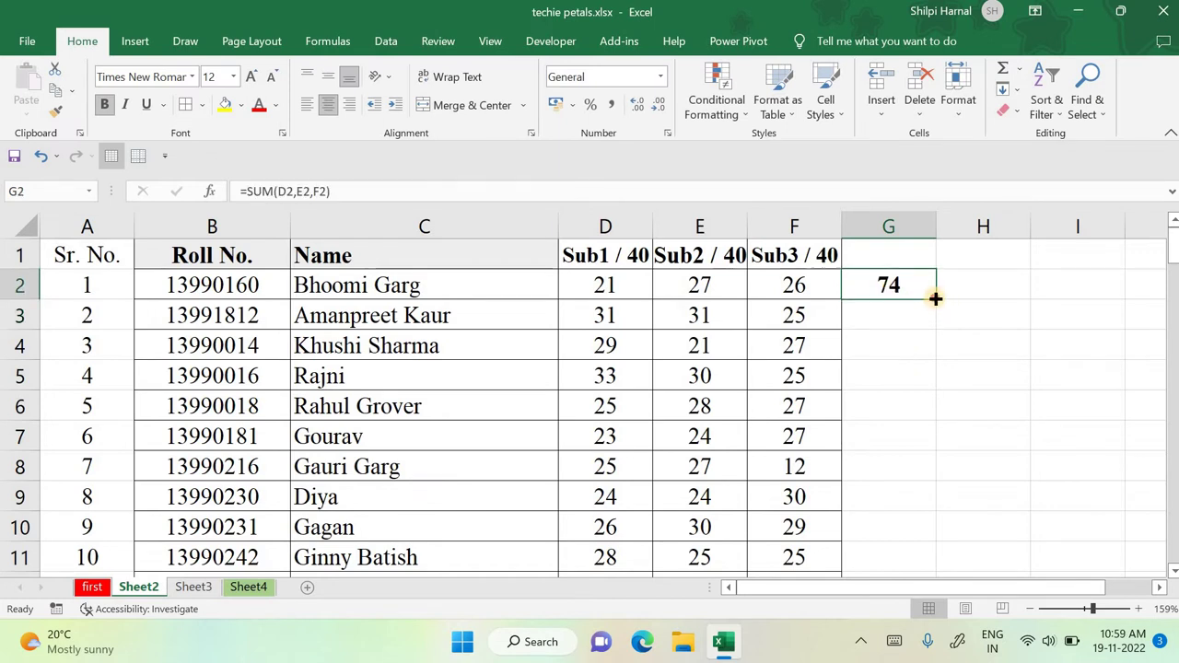
double_click(935, 298)
scroll(894, 414, "down", 7)
scroll(893, 414, "down", 14)
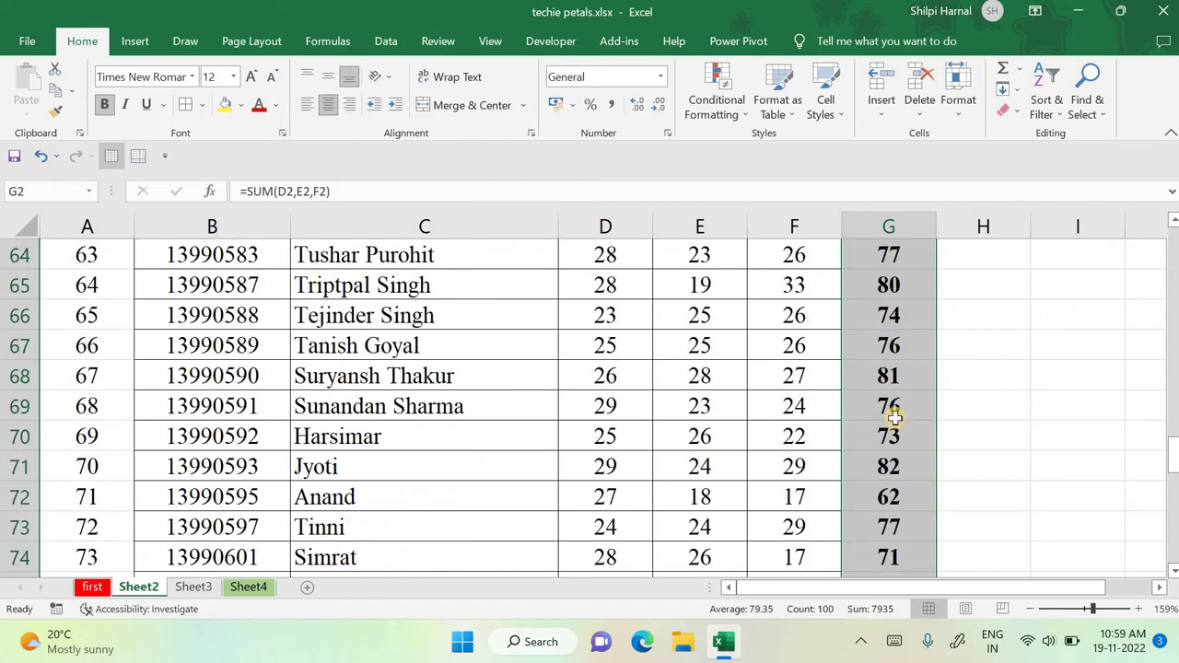
scroll(893, 470, "down", 4)
scroll(893, 473, "up", 20)
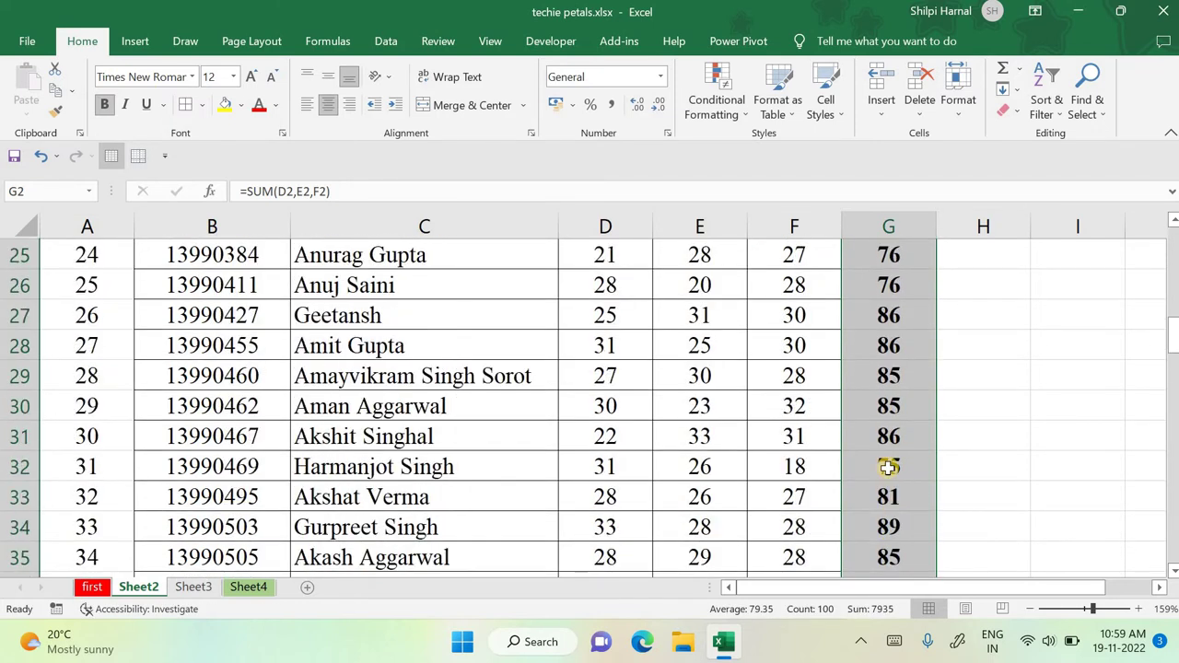
left_click(988, 366)
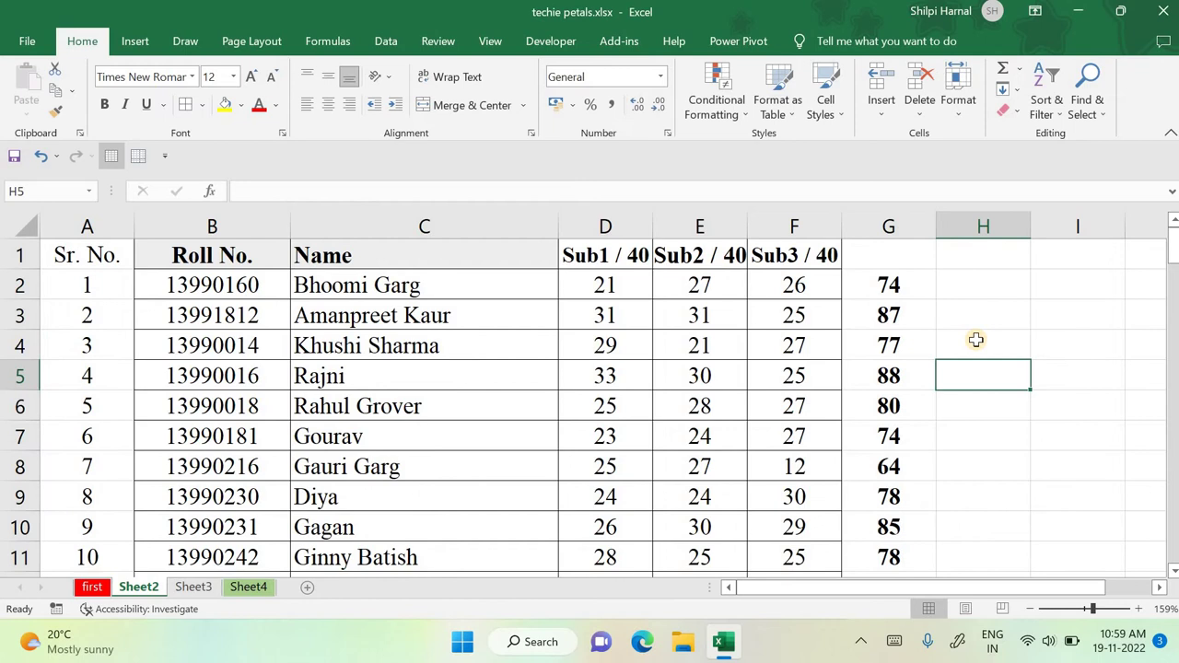
Step: Undo the fill down column G and review the comma-separated cell references in the G2 formula
key("ctrl+z")
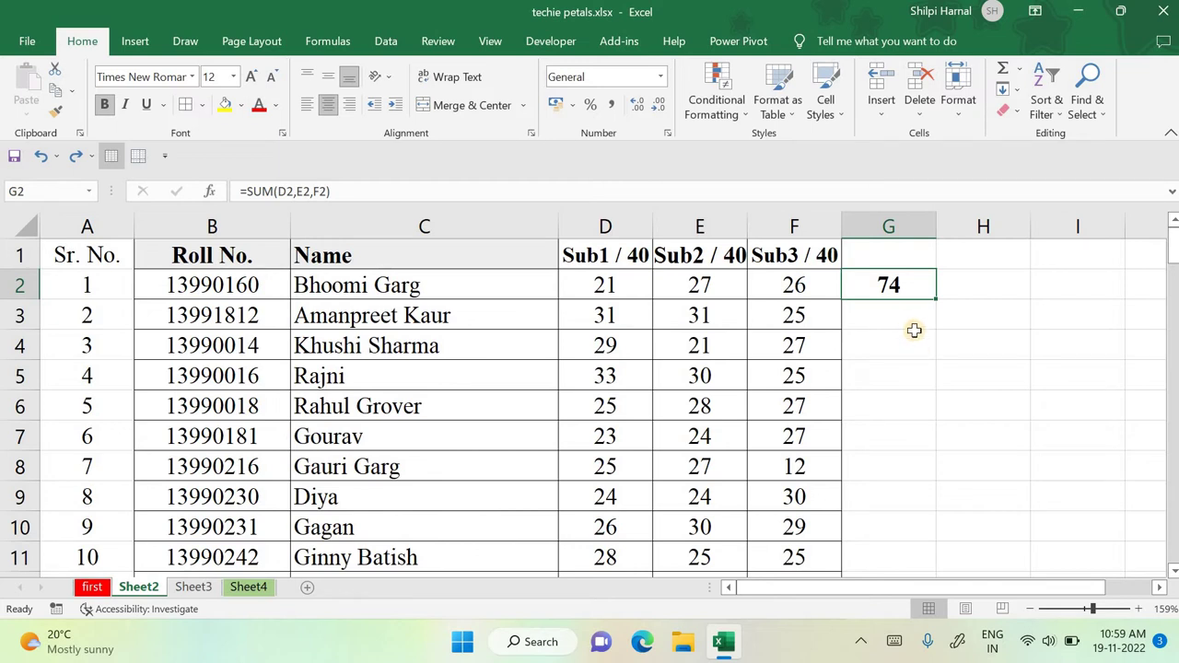
left_click_drag(381, 189, 221, 201)
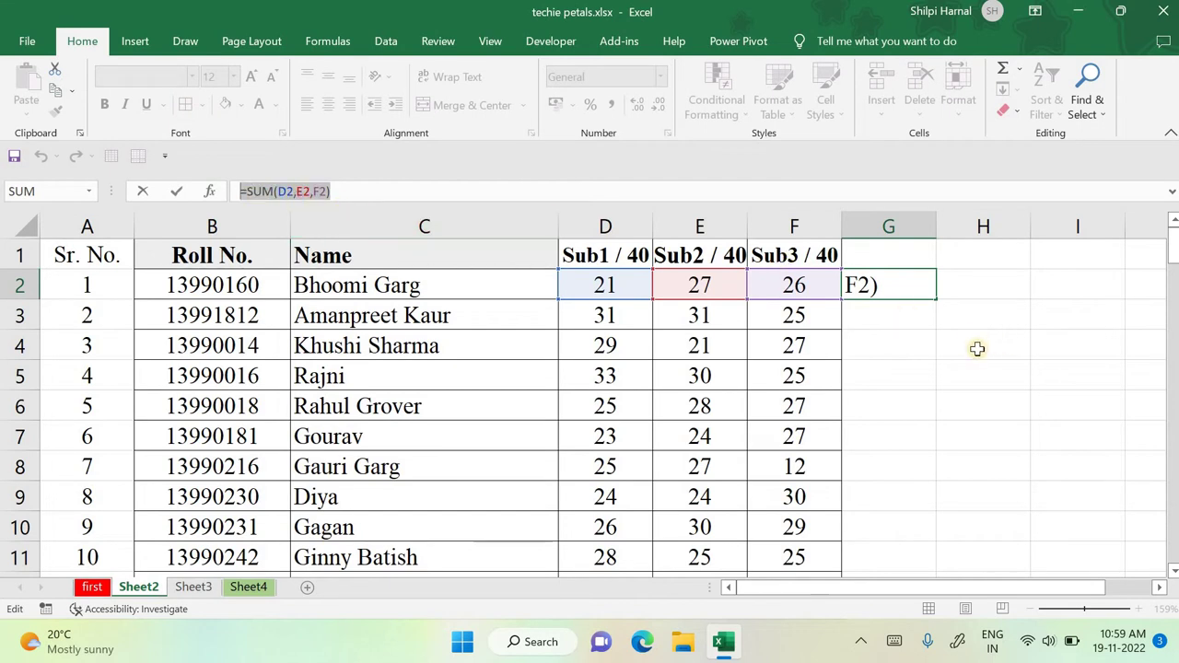
key("Return")
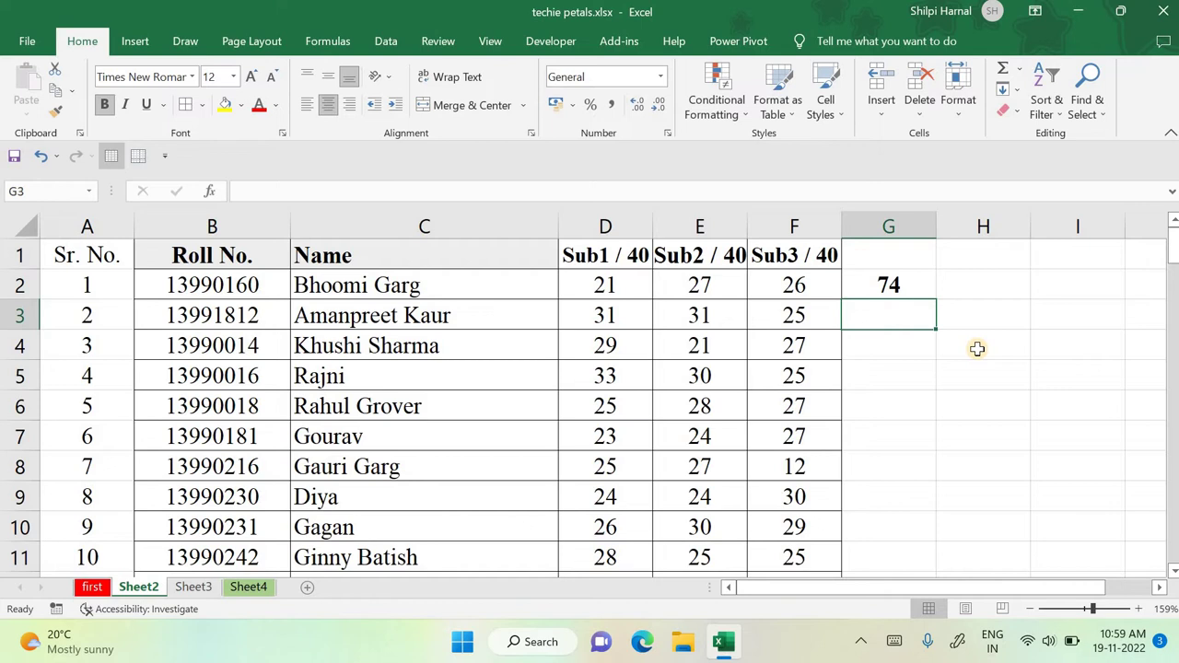
Step: Replace the formula in G2 with the range version =SUM(D2:F2)
key("Up")
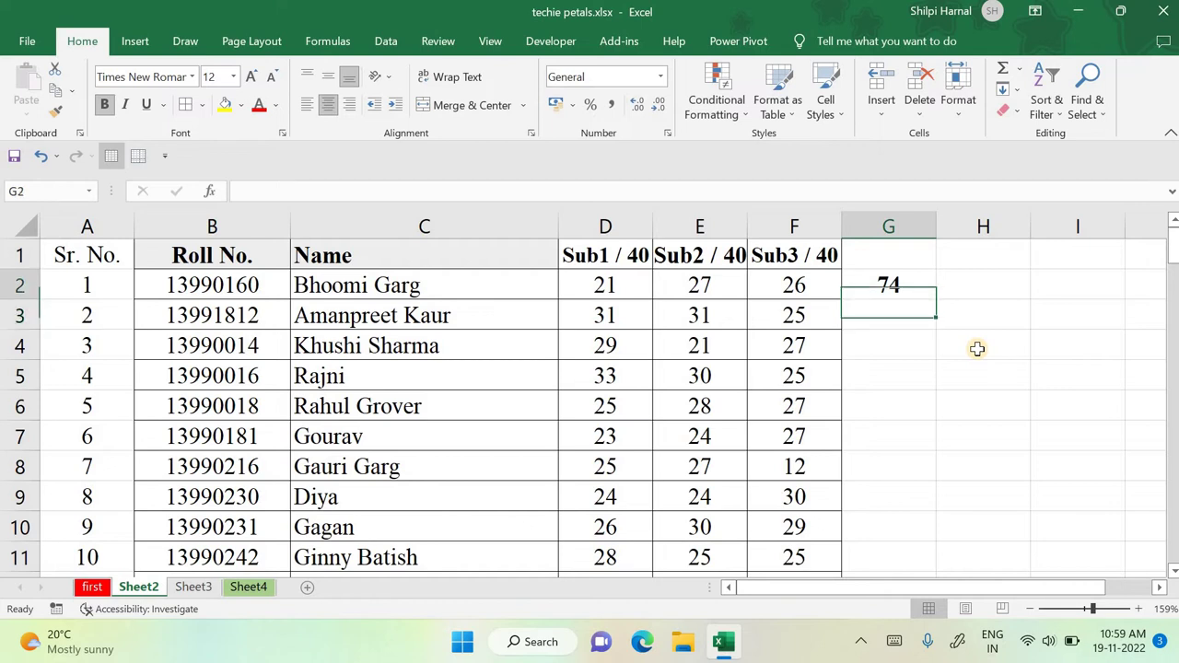
key("Delete")
type("=SUM(")
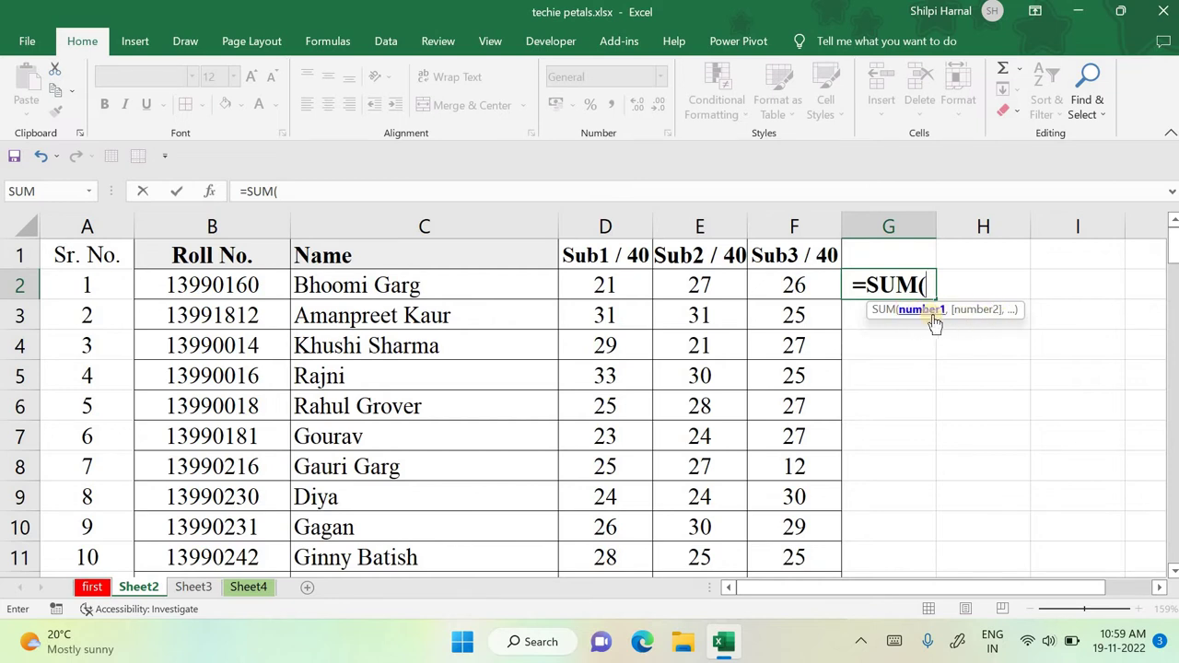
left_click_drag(606, 285, 798, 293)
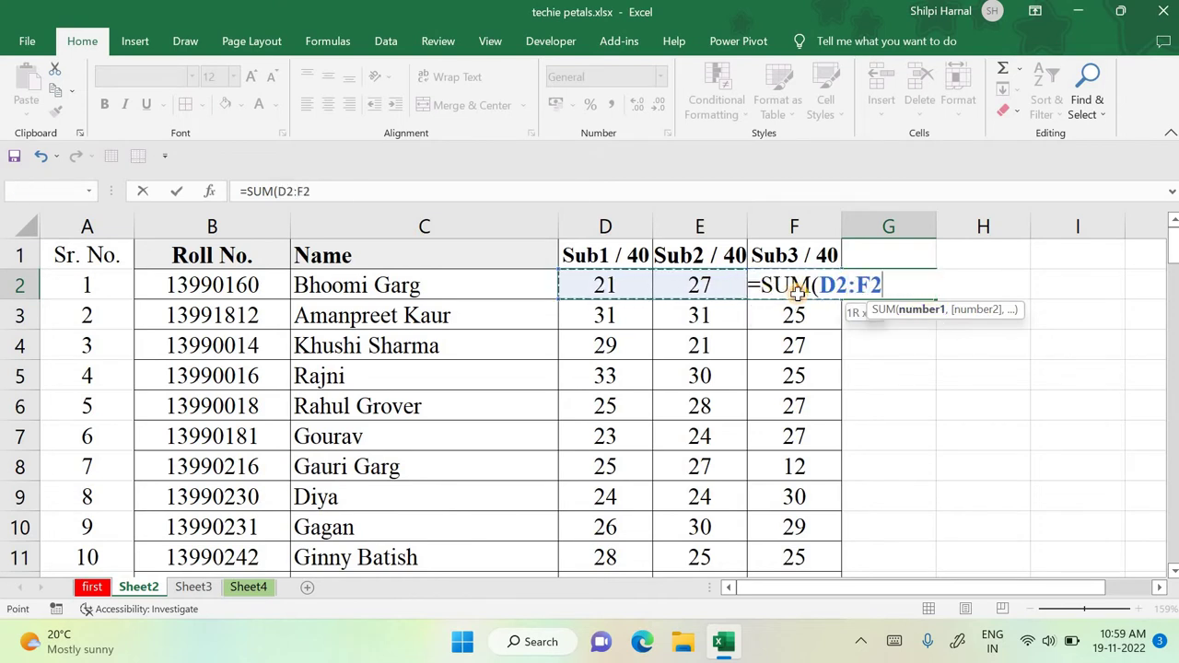
left_click_drag(798, 293, 798, 293)
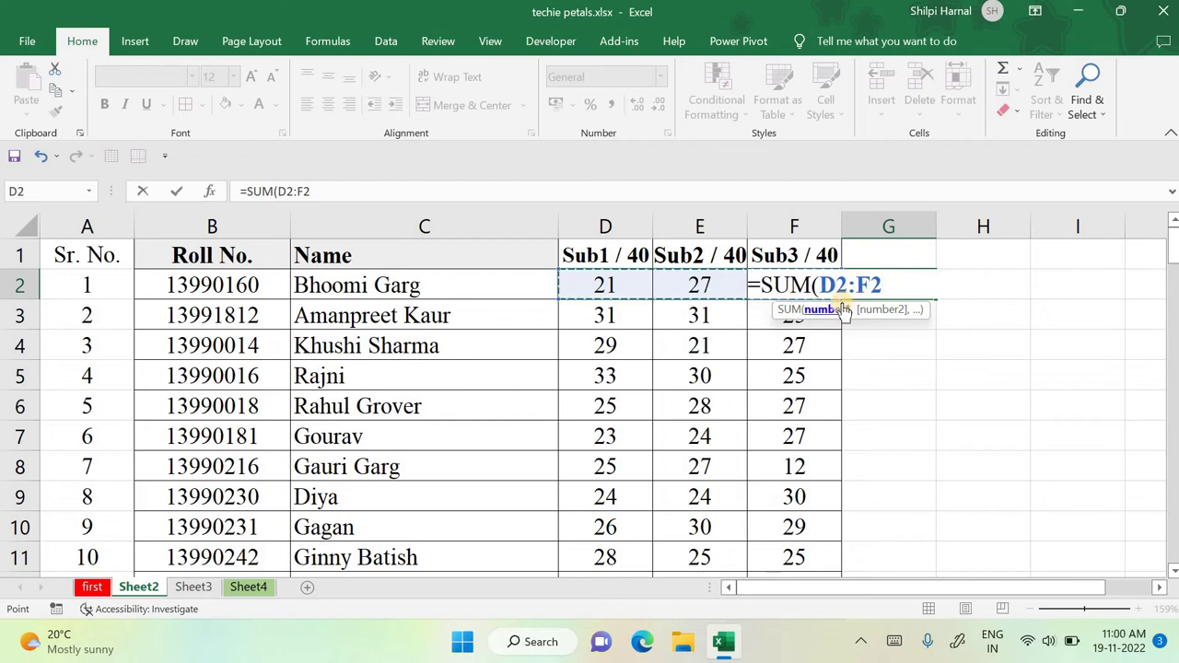
type(")")
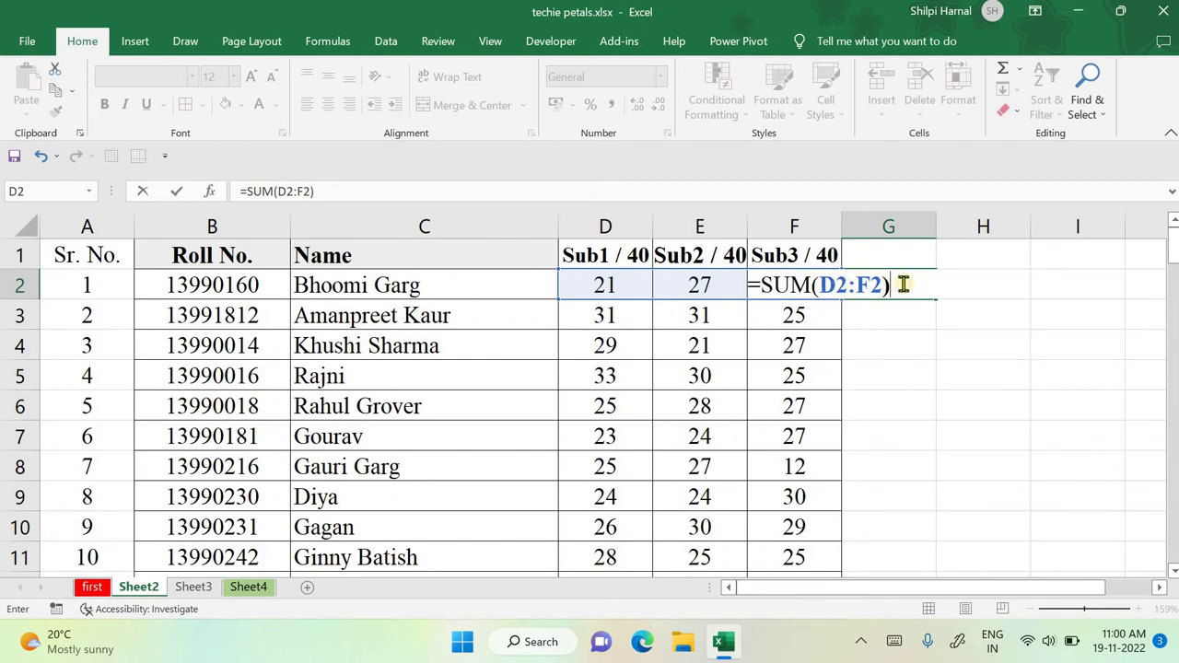
key("Return")
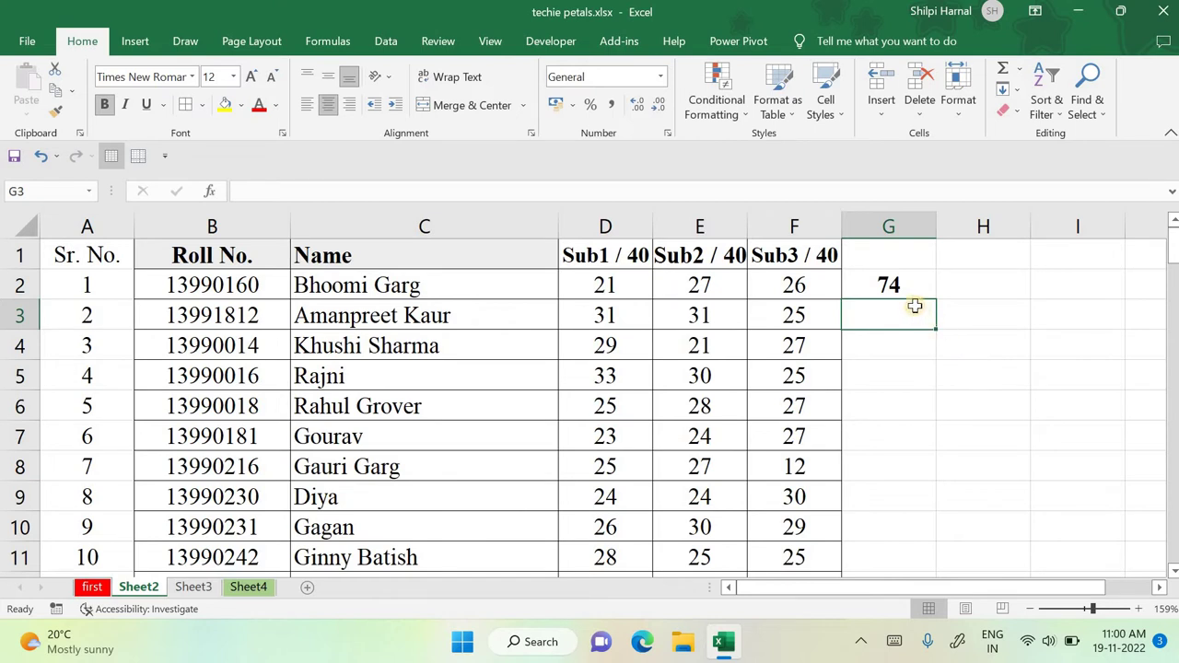
Step: Enter =SUM(D2:D4,E3:E5,F5:F7) in cell G3 to add three separate ranges from the subject columns
type("=")
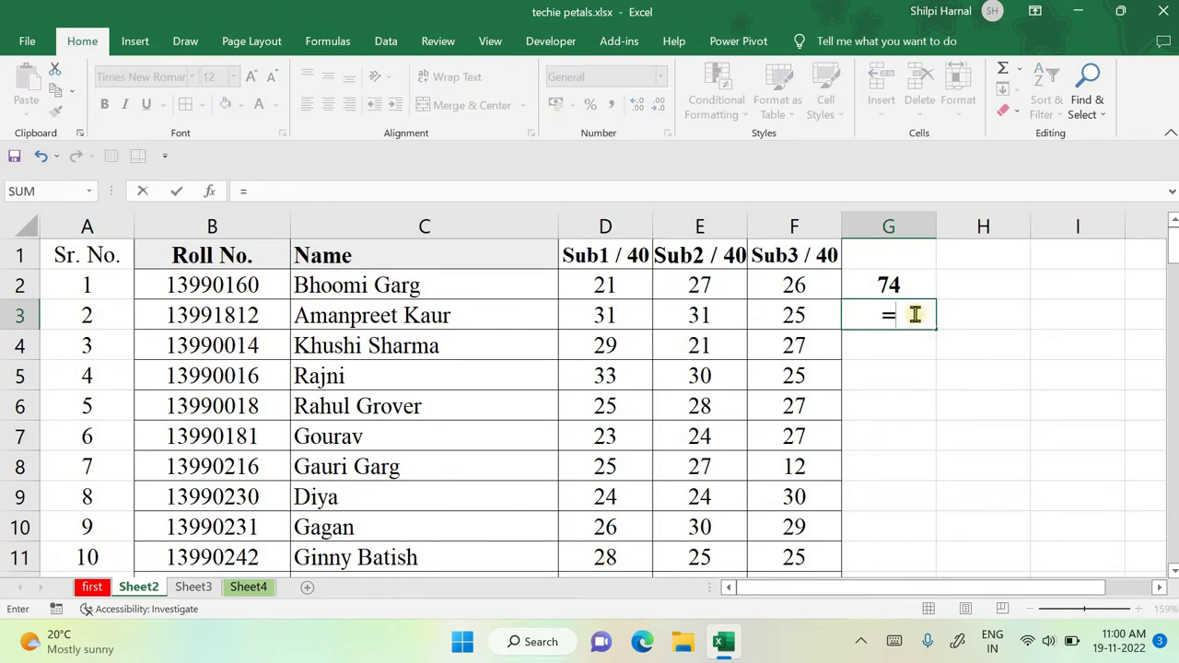
type("SUM(")
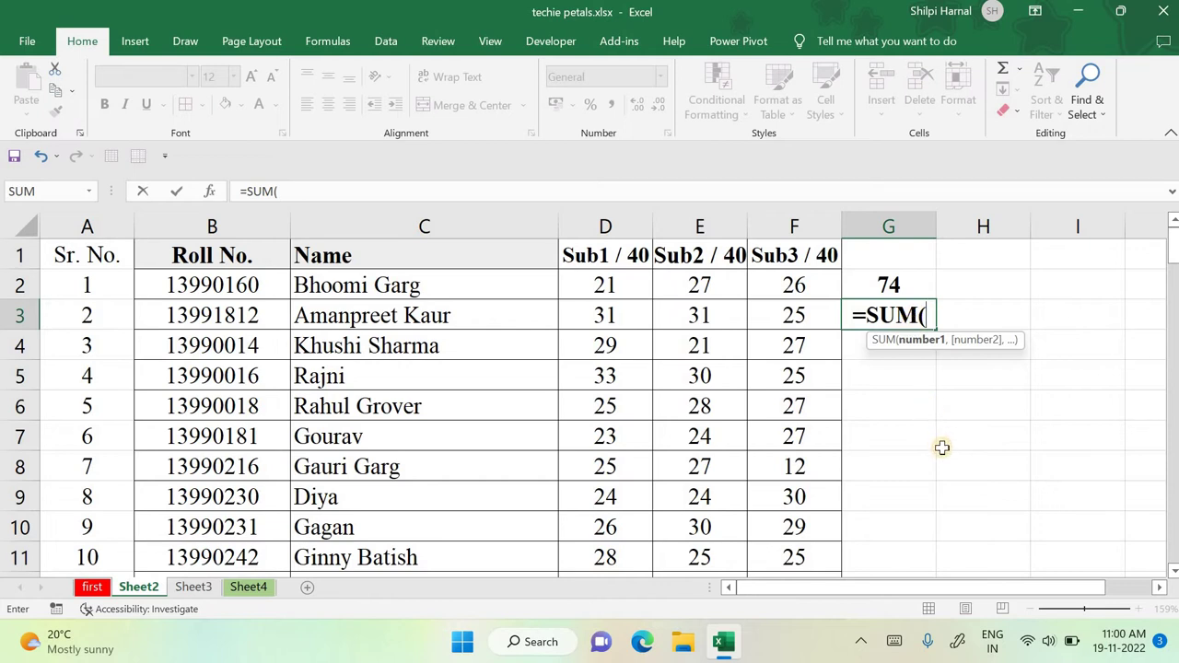
left_click_drag(618, 285, 614, 343)
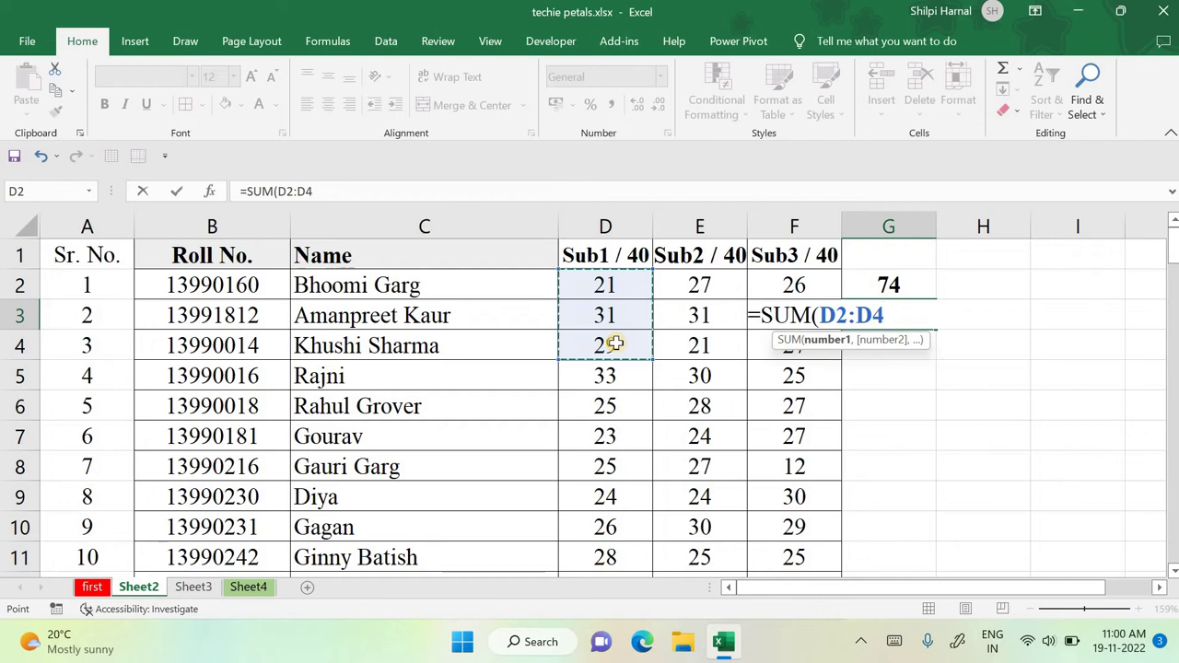
type(",")
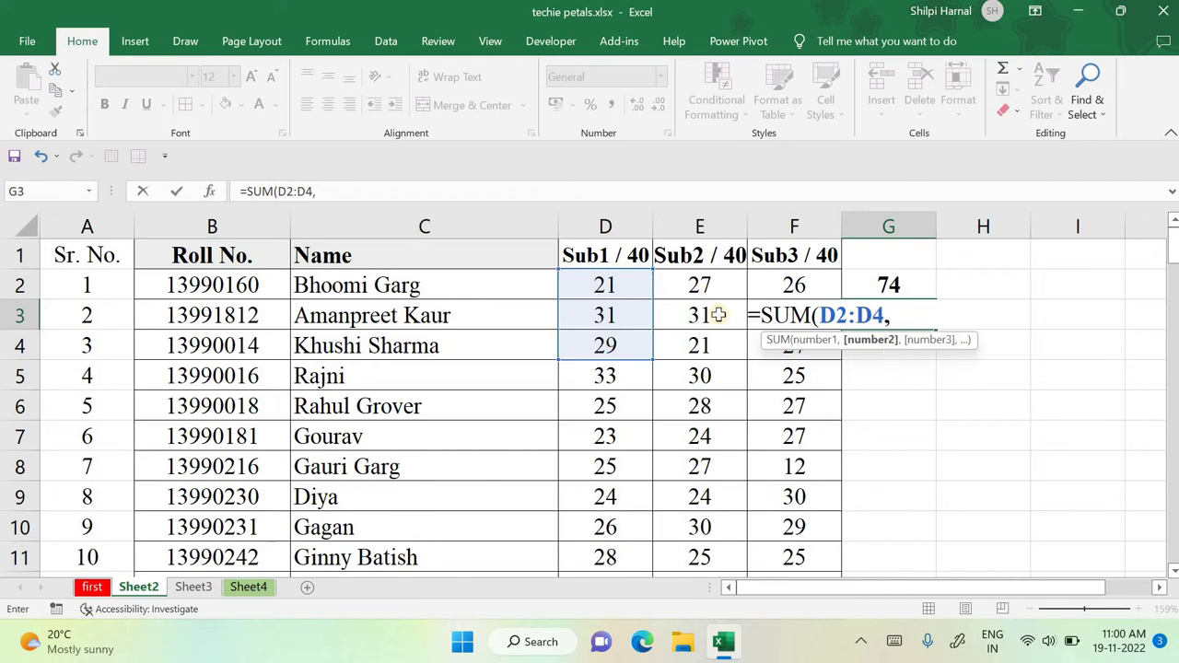
left_click_drag(700, 313, 703, 387)
type(",")
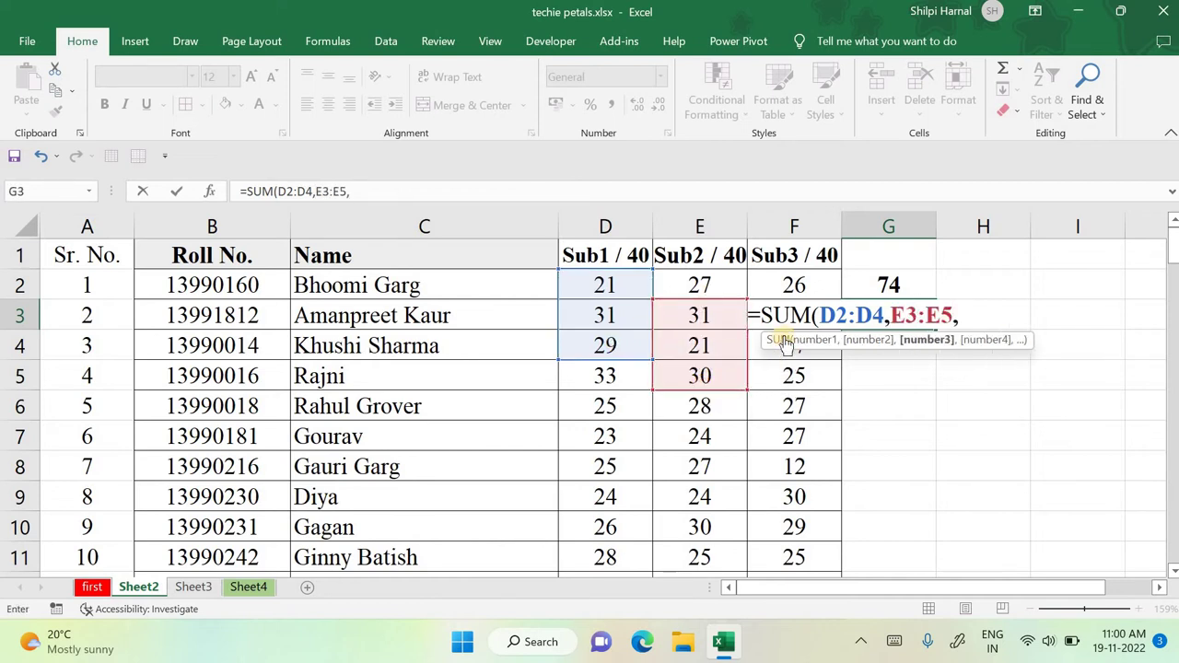
left_click_drag(771, 373, 766, 443)
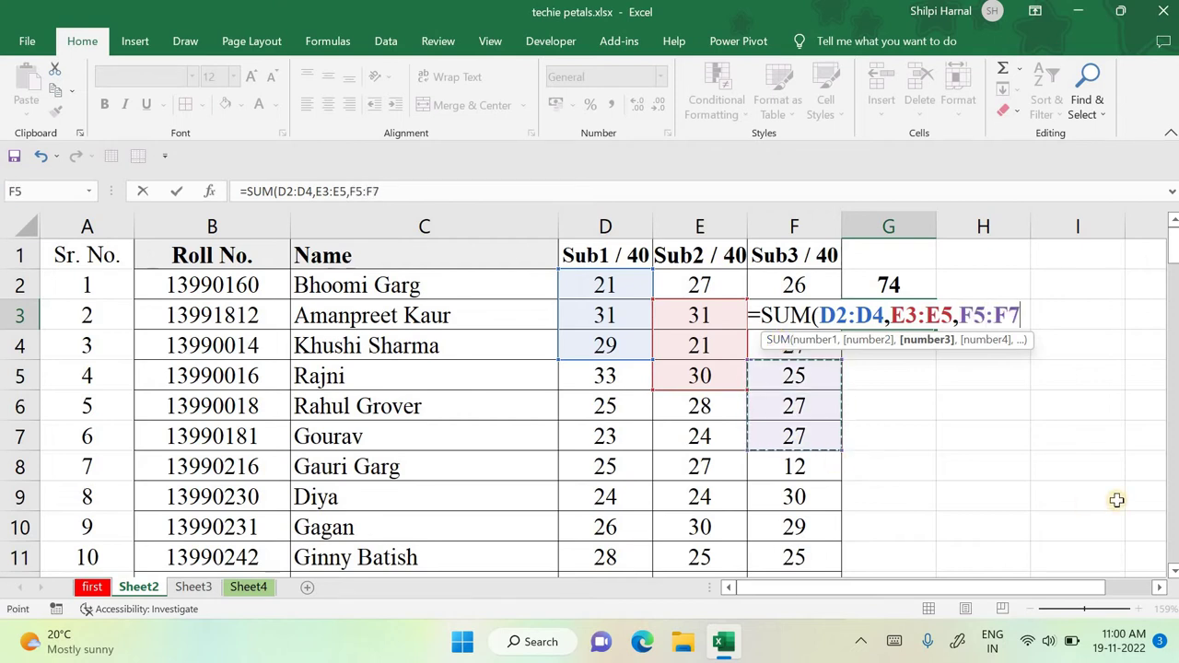
type(")")
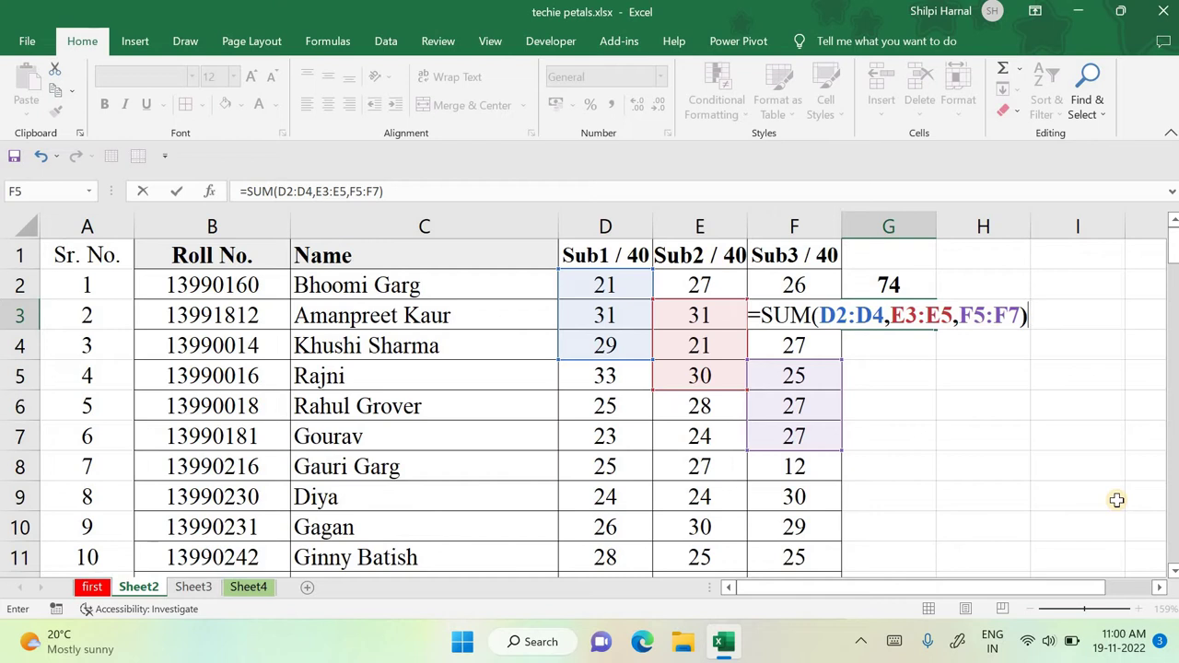
key("Return")
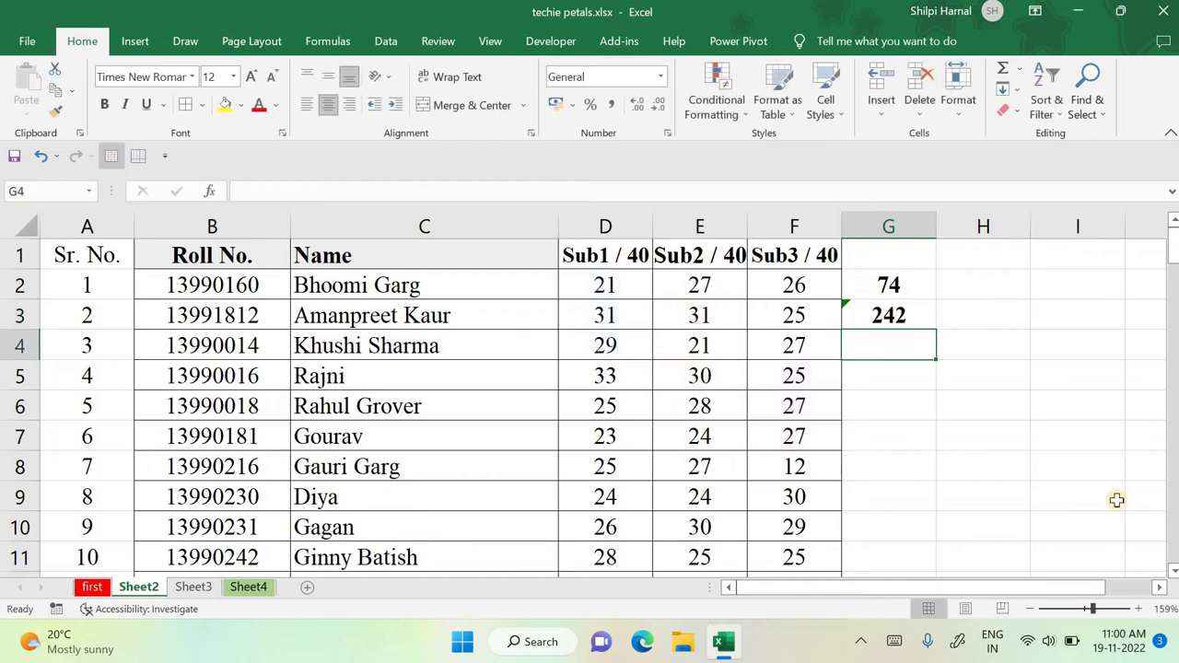
Step: Enter =SUM(D2:F8) in cell G4 to add the marks block across all three subjects
type("=SUM(")
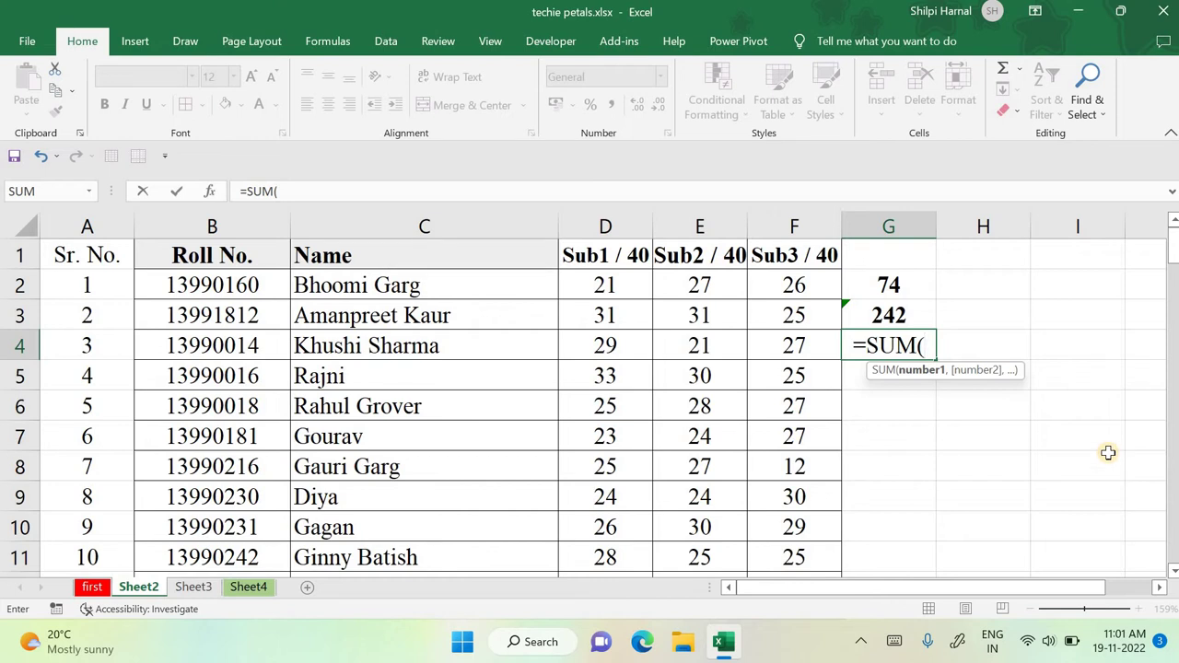
left_click_drag(608, 283, 789, 466)
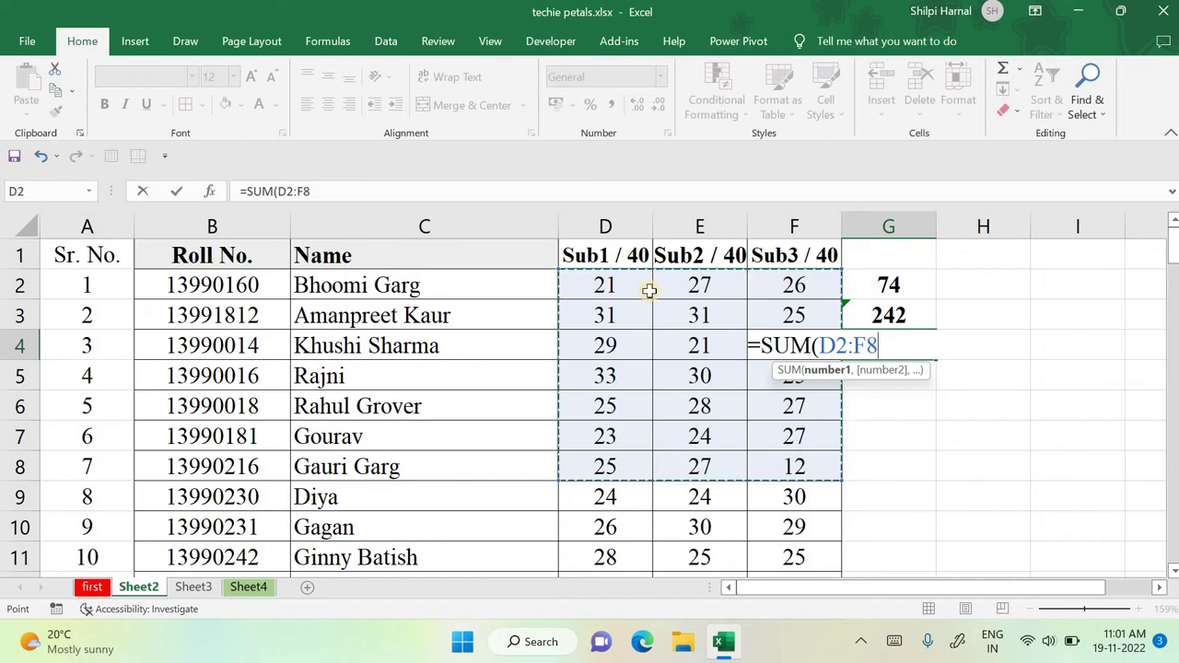
type(")")
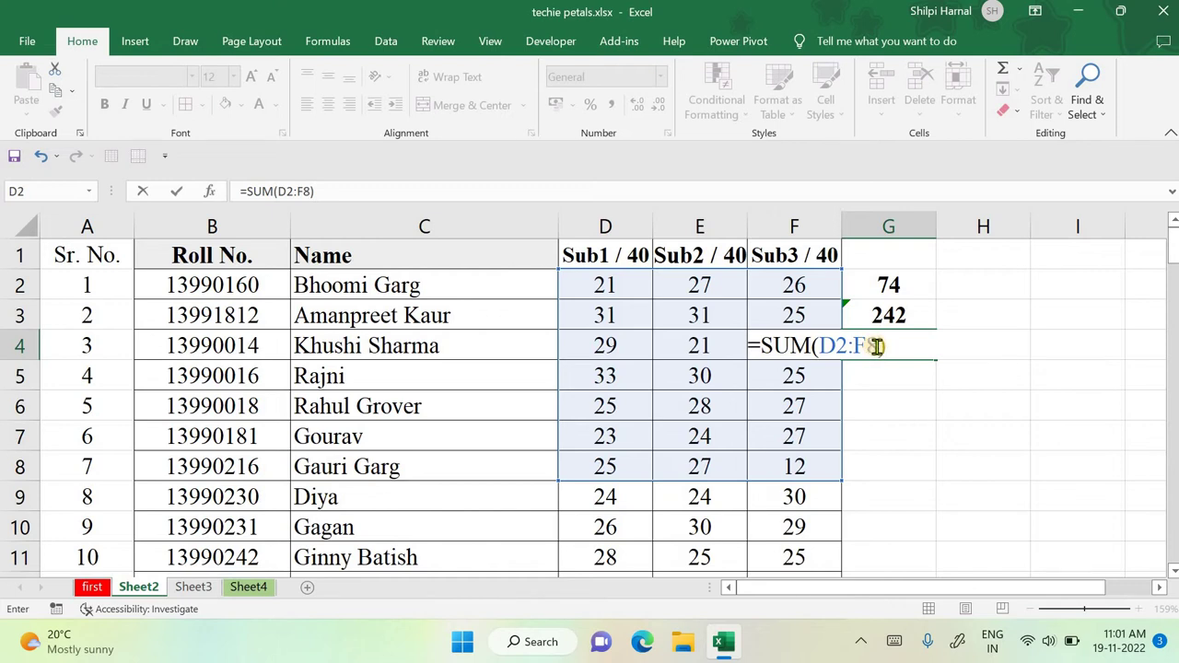
left_click_drag(878, 346, 819, 346)
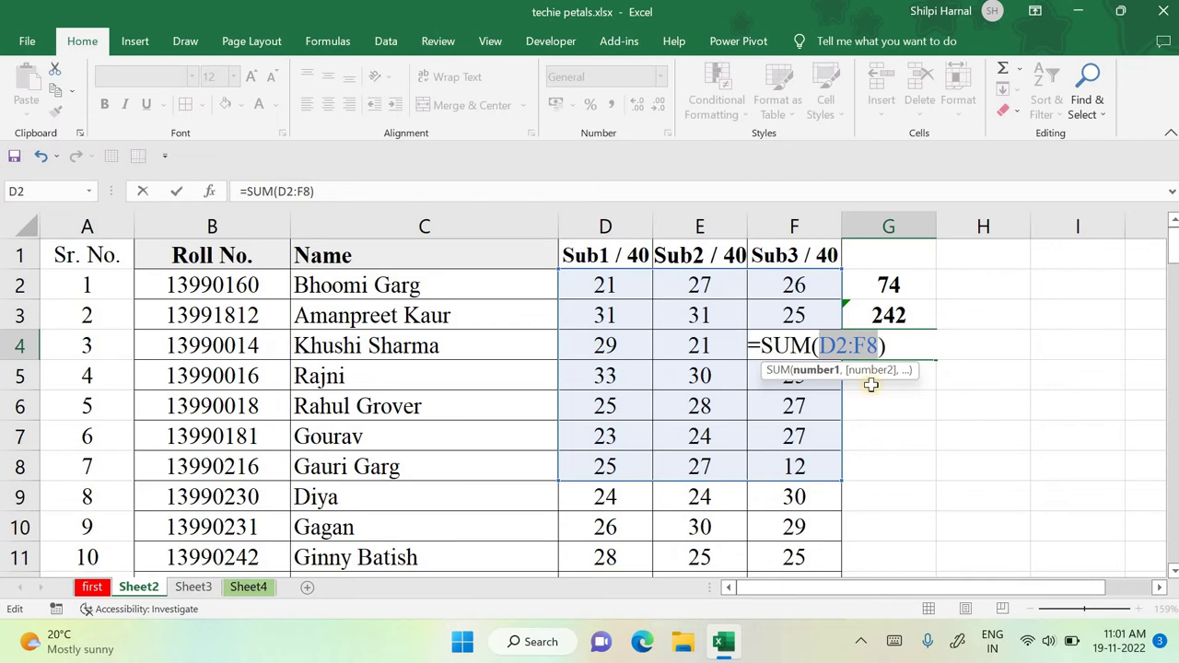
key("Return")
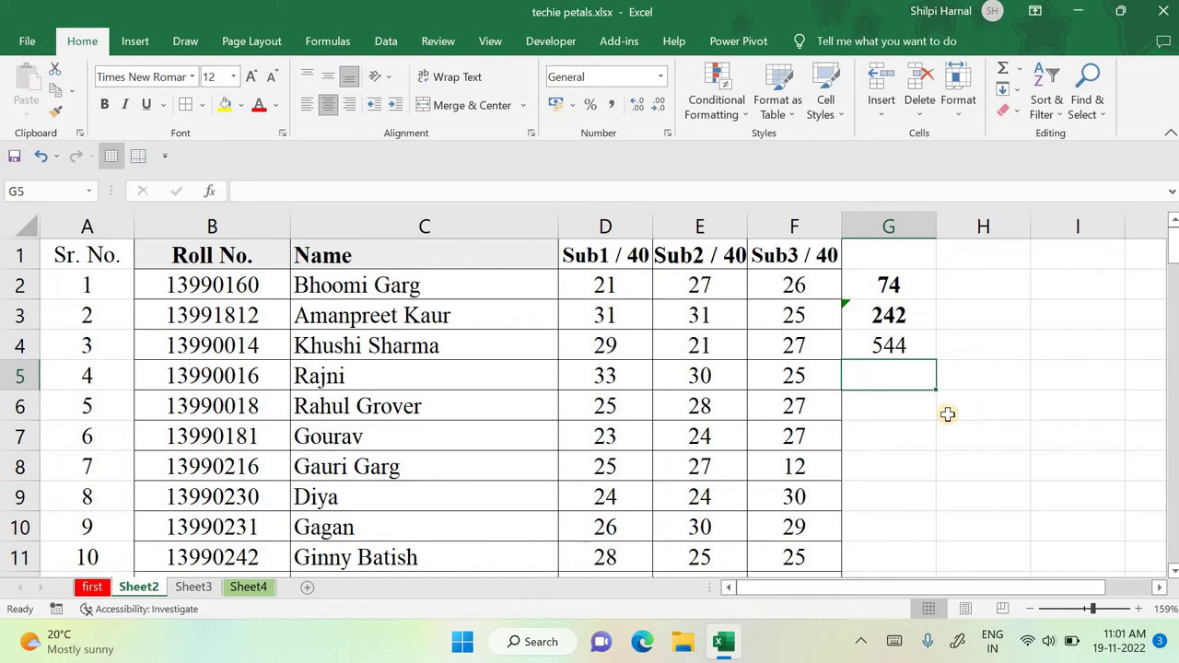
Step: Enter =SUM(D2:D11,E2:F10) in cell G5, reviewing the function name and brackets before confirming the formula
type("=")
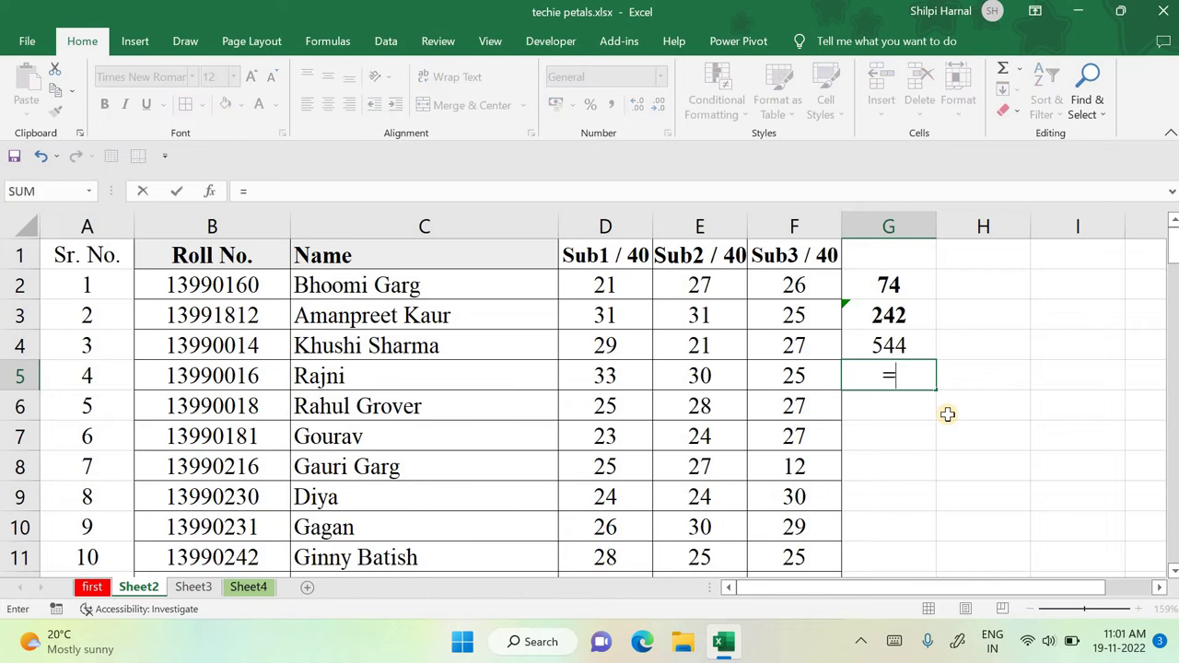
type("SUM(")
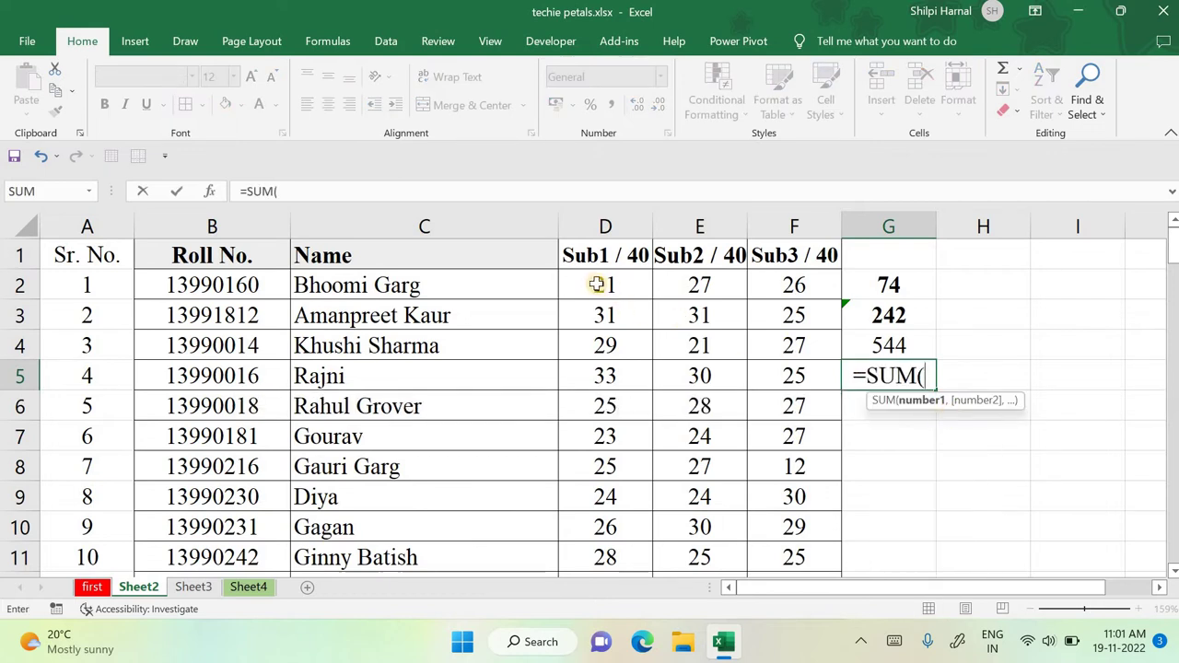
left_click_drag(597, 285, 593, 556)
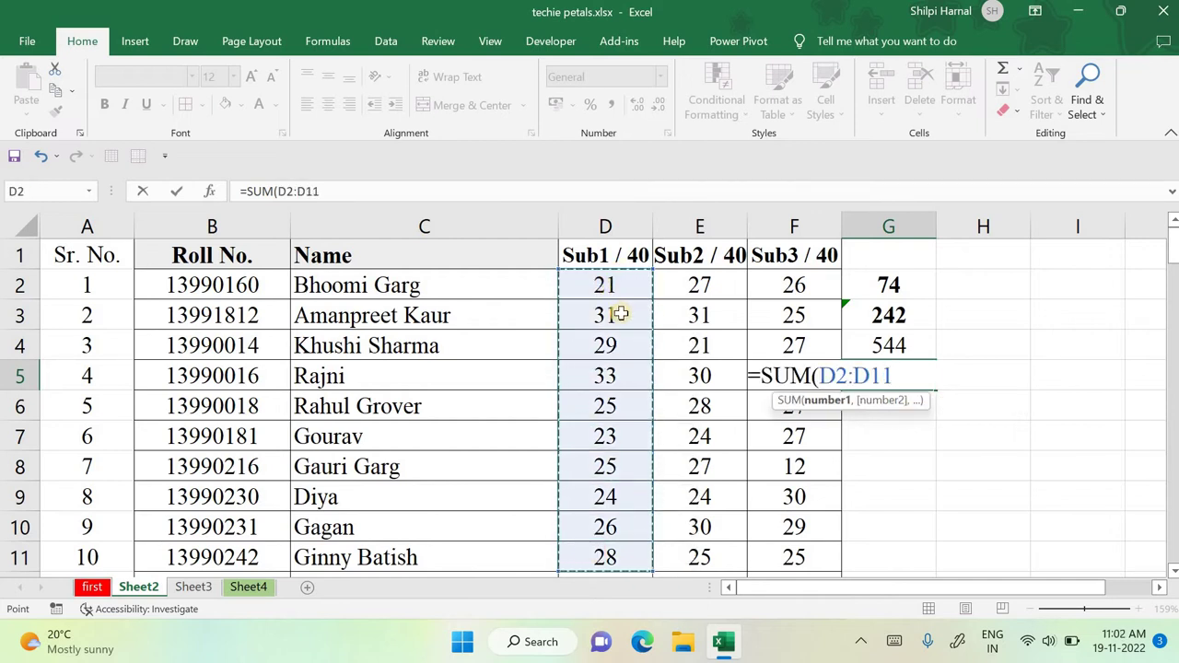
scroll(617, 468, "down", 1)
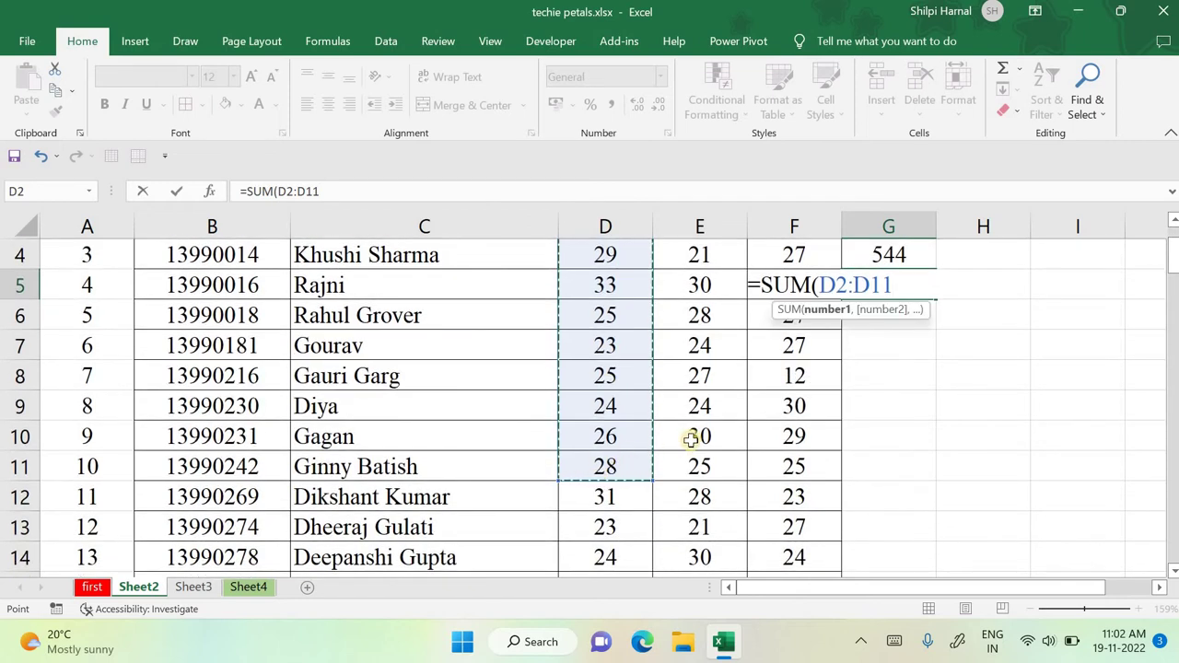
scroll(692, 439, "up", 1)
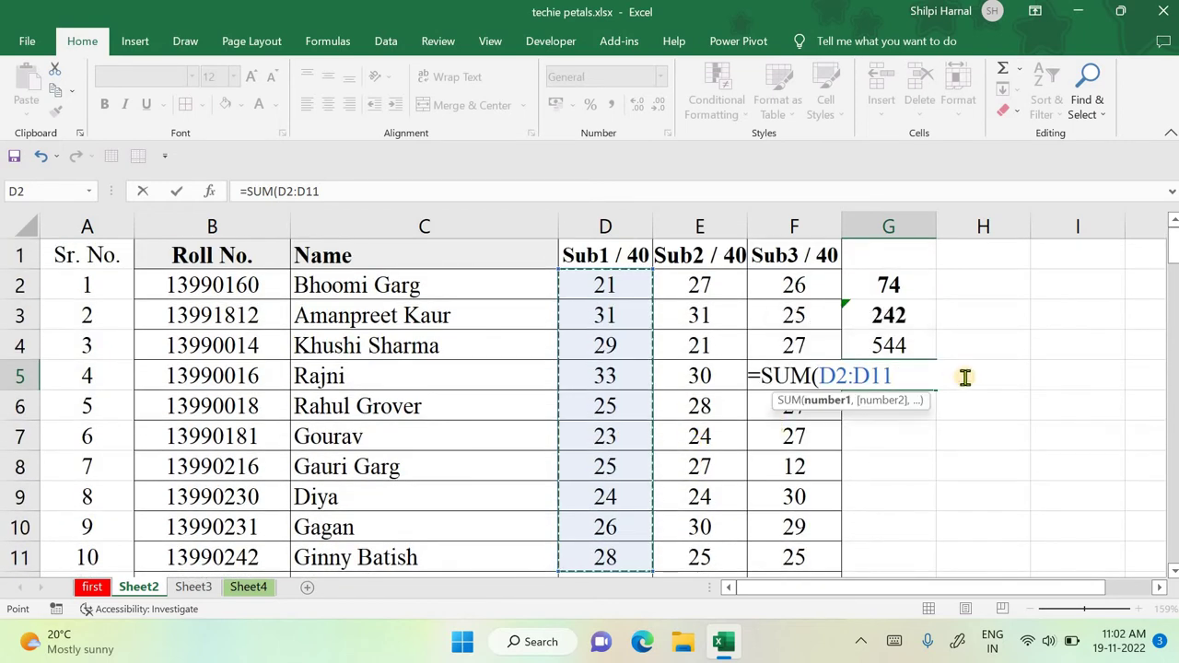
type(",")
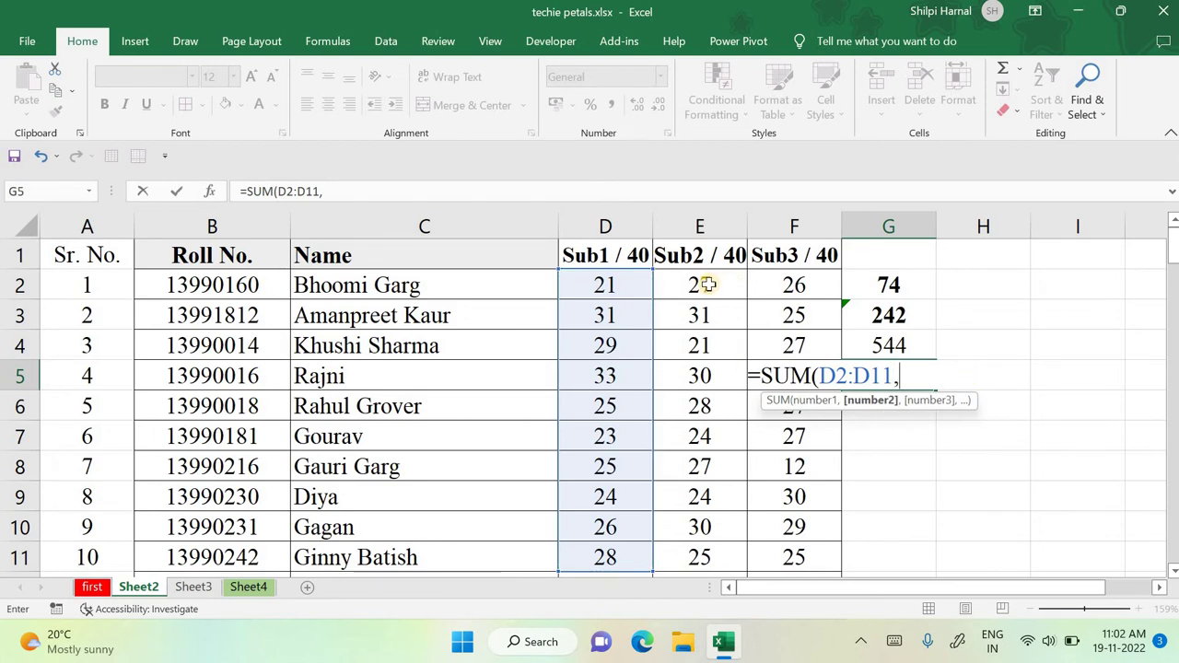
left_click_drag(706, 286, 794, 524)
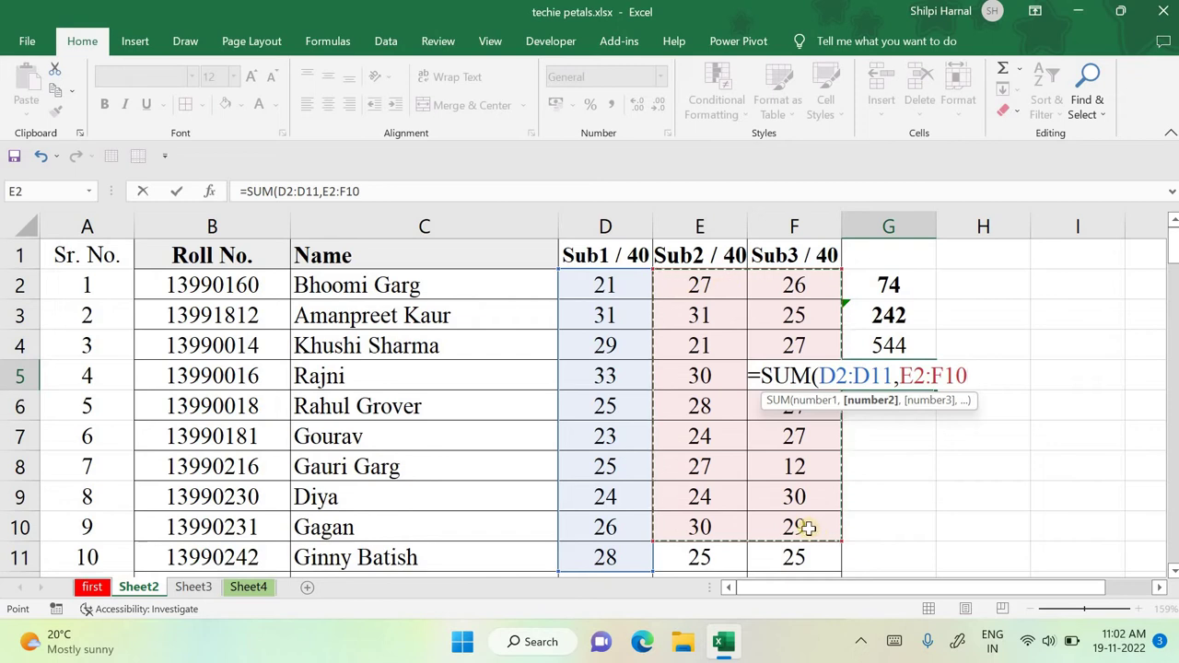
type(")")
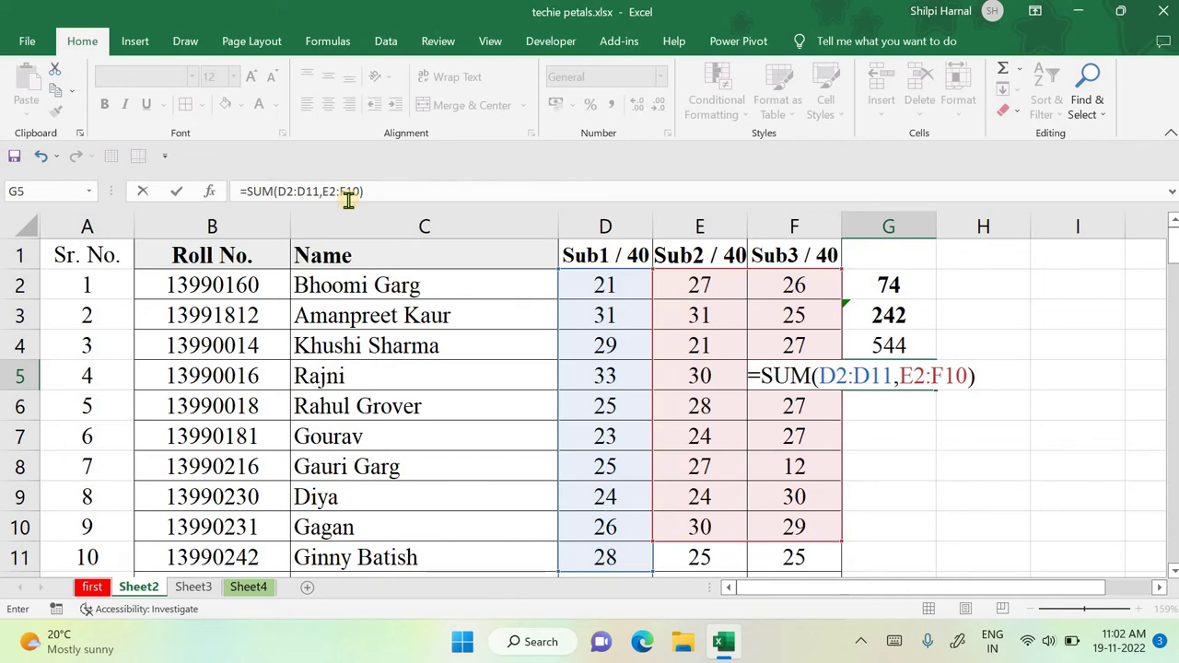
left_click(241, 192)
left_click_drag(271, 191, 247, 191)
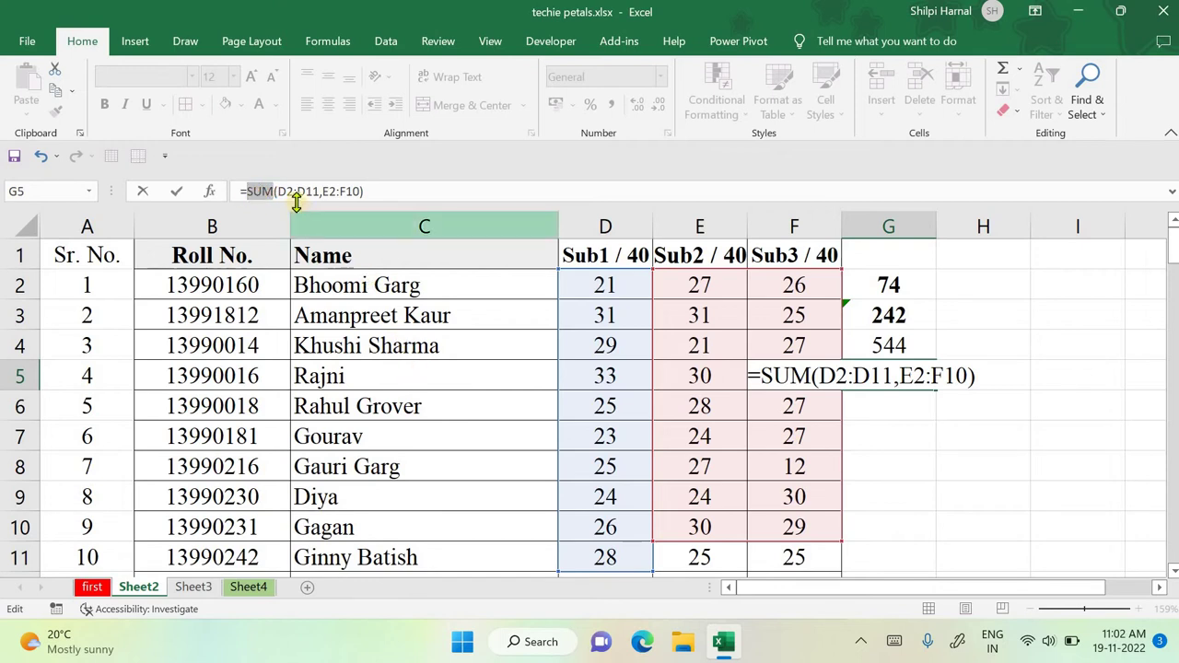
left_click(275, 191)
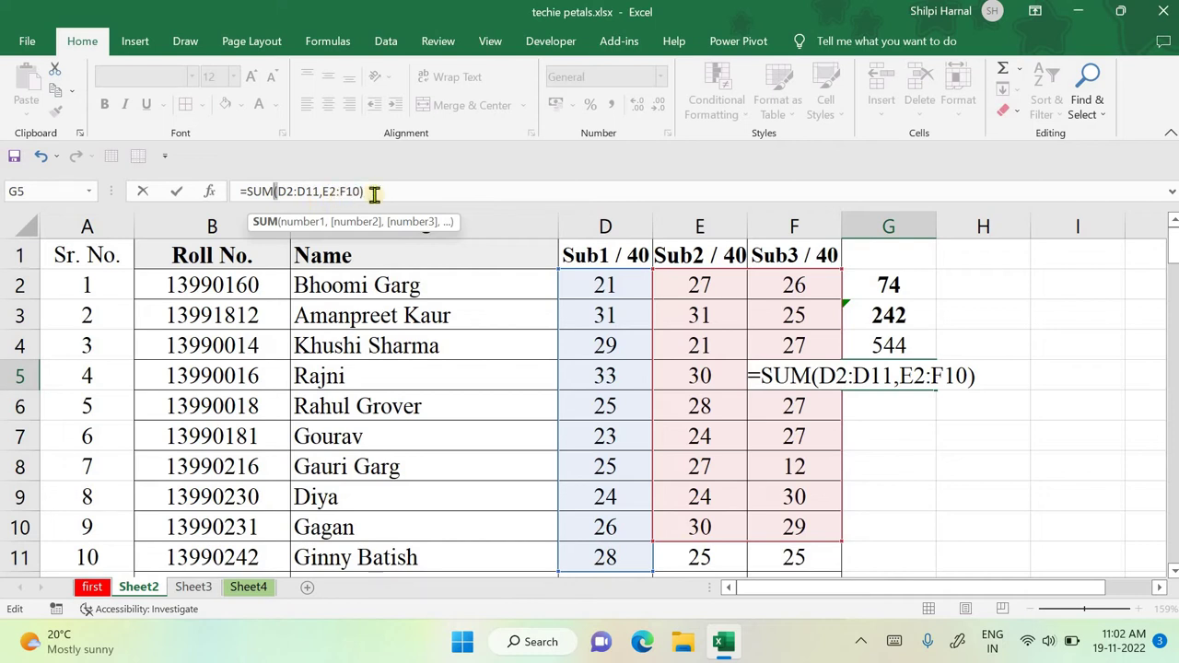
left_click(409, 191)
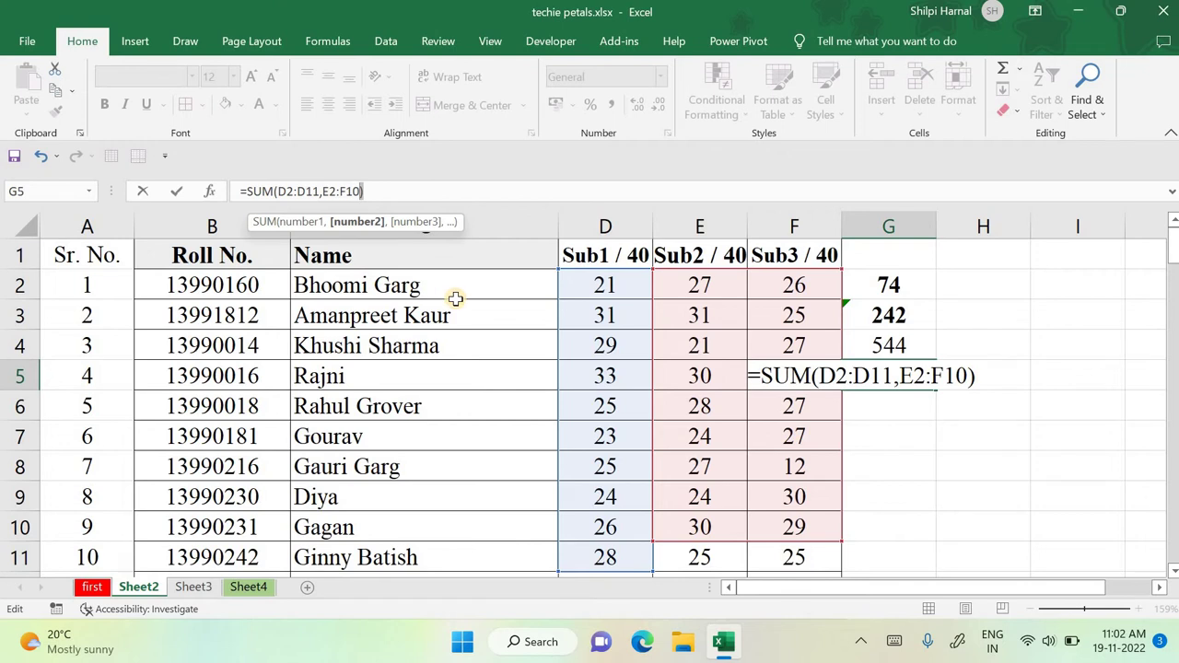
key("Return")
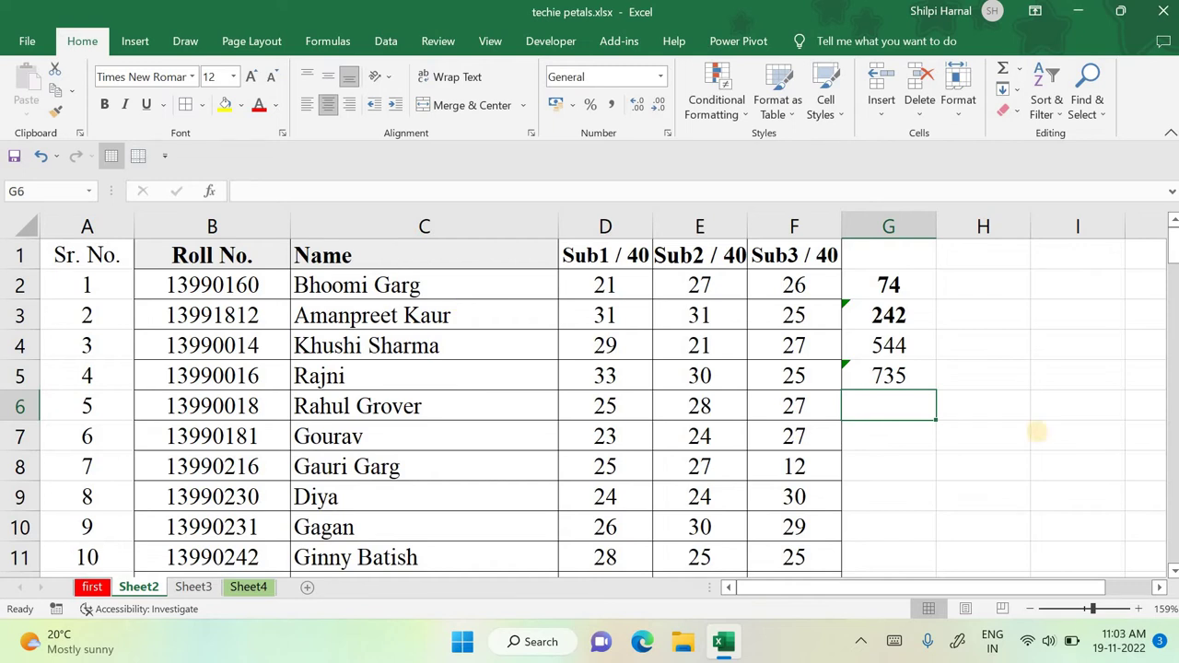
Step: Clear the sums in G3:G6 and re-enter =SUM(D2:F2) in cell G2
left_click_drag(923, 318, 918, 404)
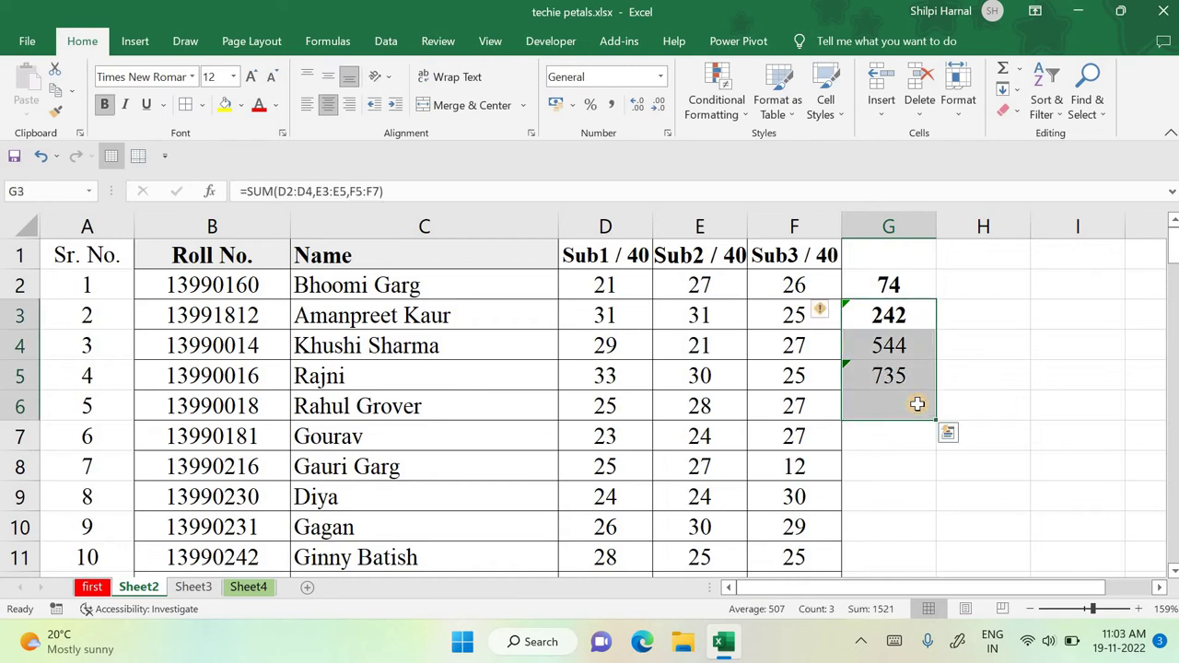
key("Delete")
left_click(890, 281)
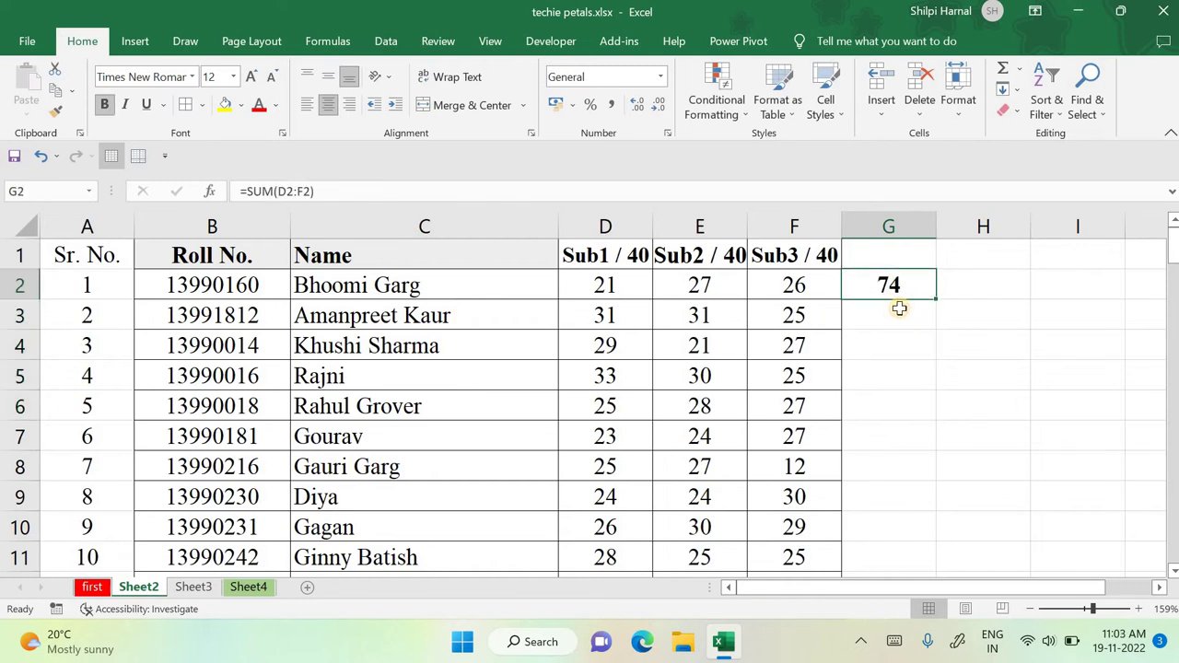
key("BackSpace")
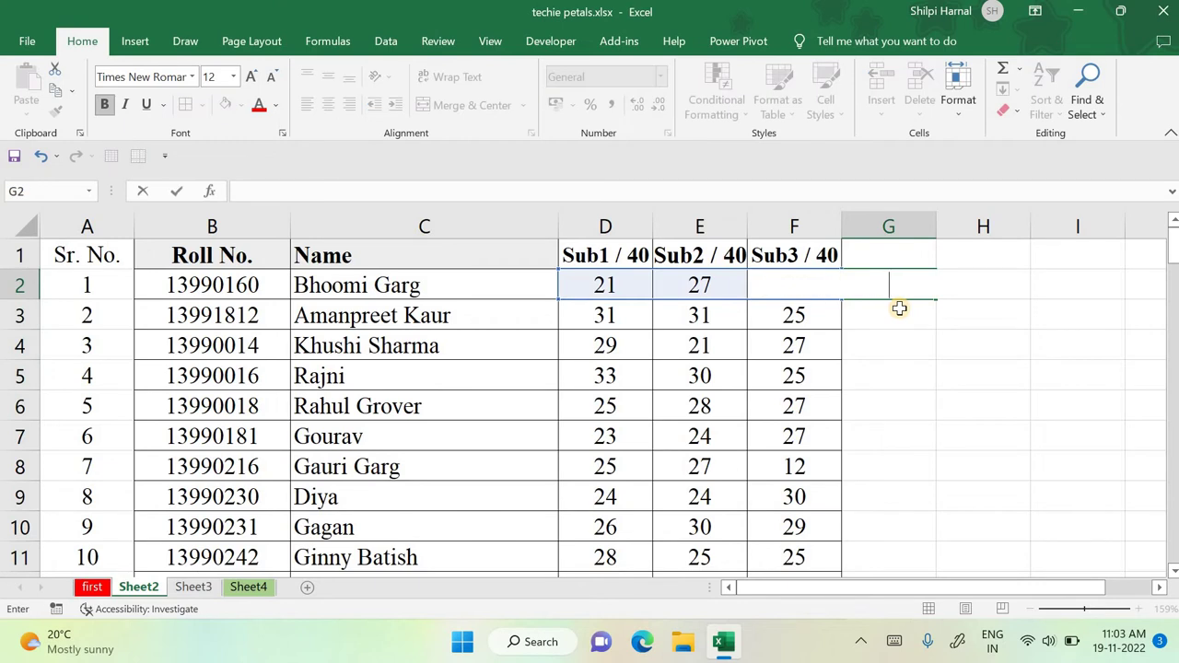
type("=SUM(")
left_click_drag(619, 285, 789, 283)
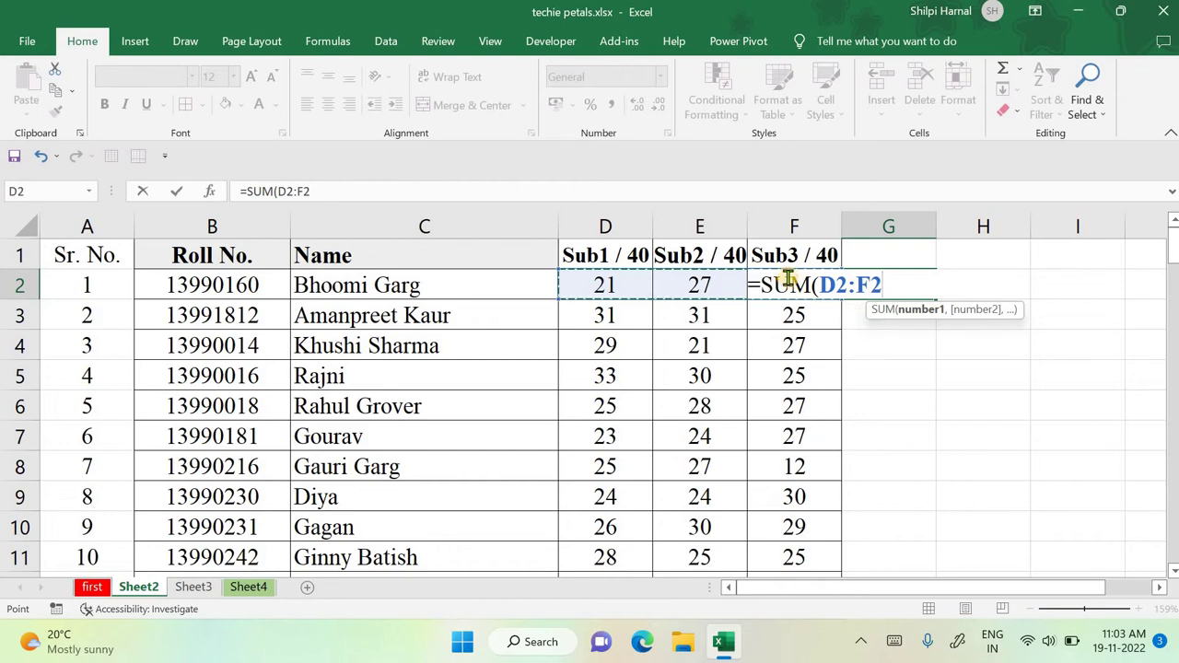
type(")")
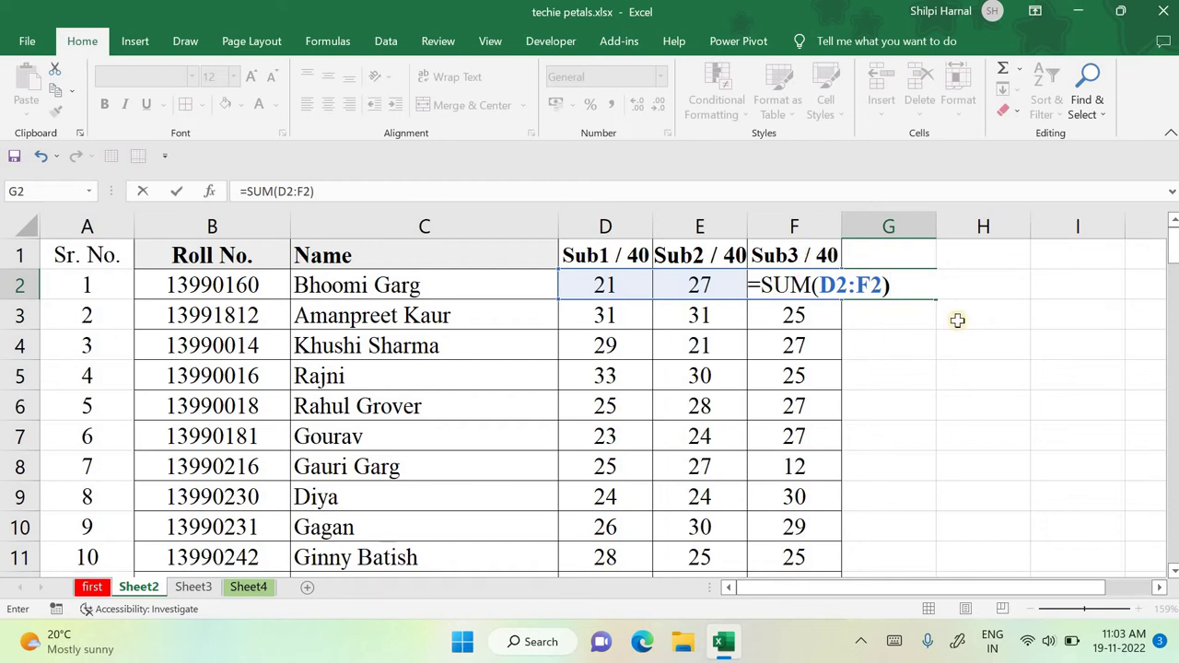
key("Return")
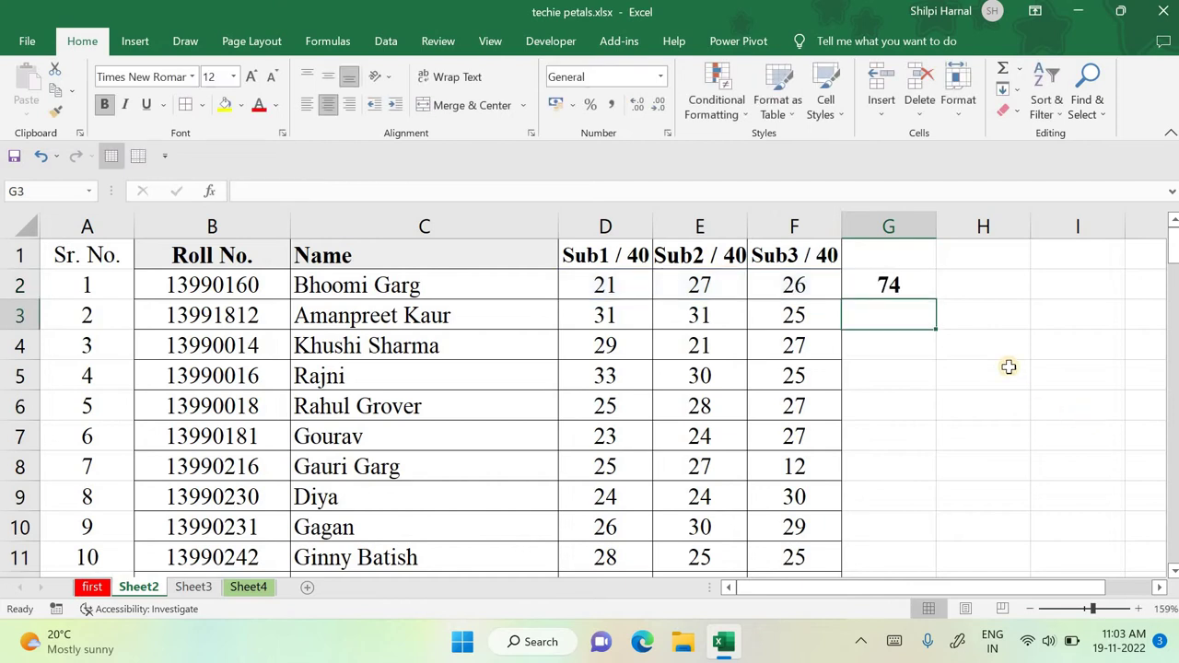
Step: Try filling the G2 formula down column G and undo the fill
left_click(895, 284)
double_click(933, 298)
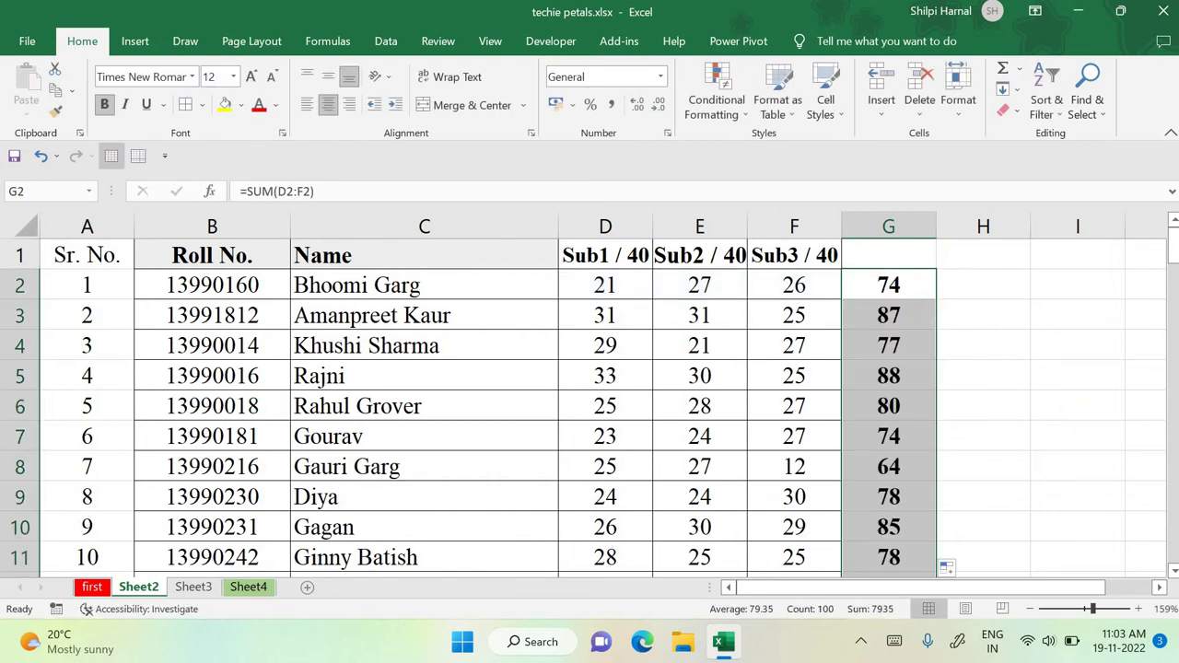
key("ctrl+z")
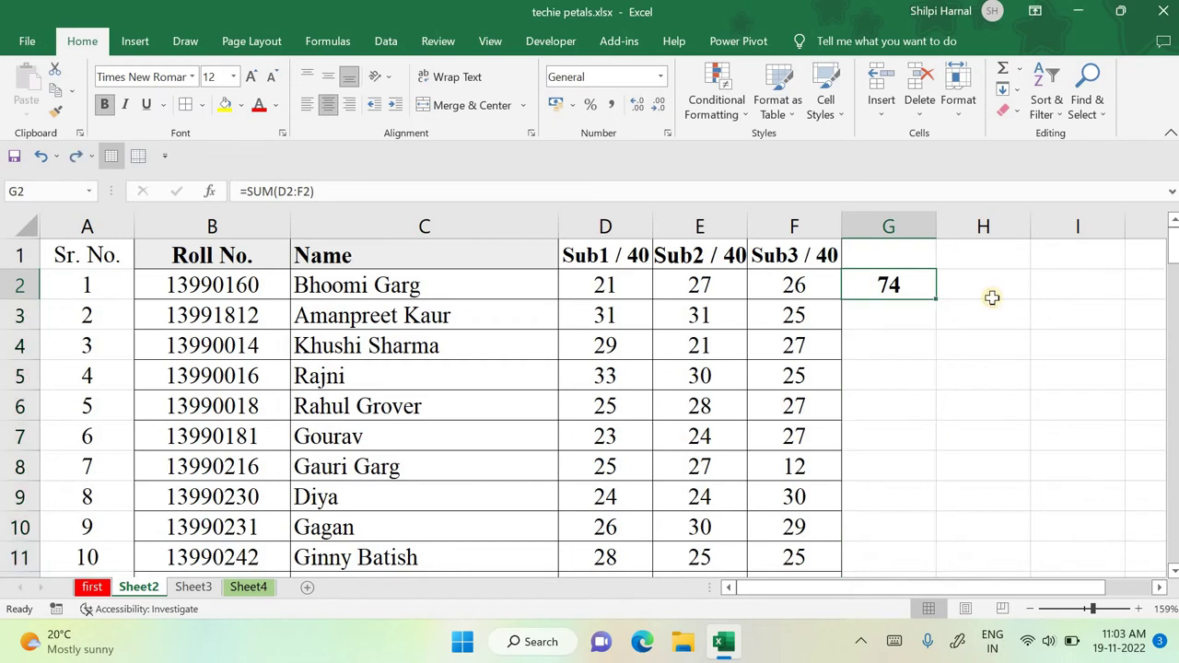
Step: Fill the SUM formula from G2 down through row 101 and check the totals along the student list
double_click(936, 293)
scroll(915, 362, "down", 8)
scroll(915, 362, "down", 20)
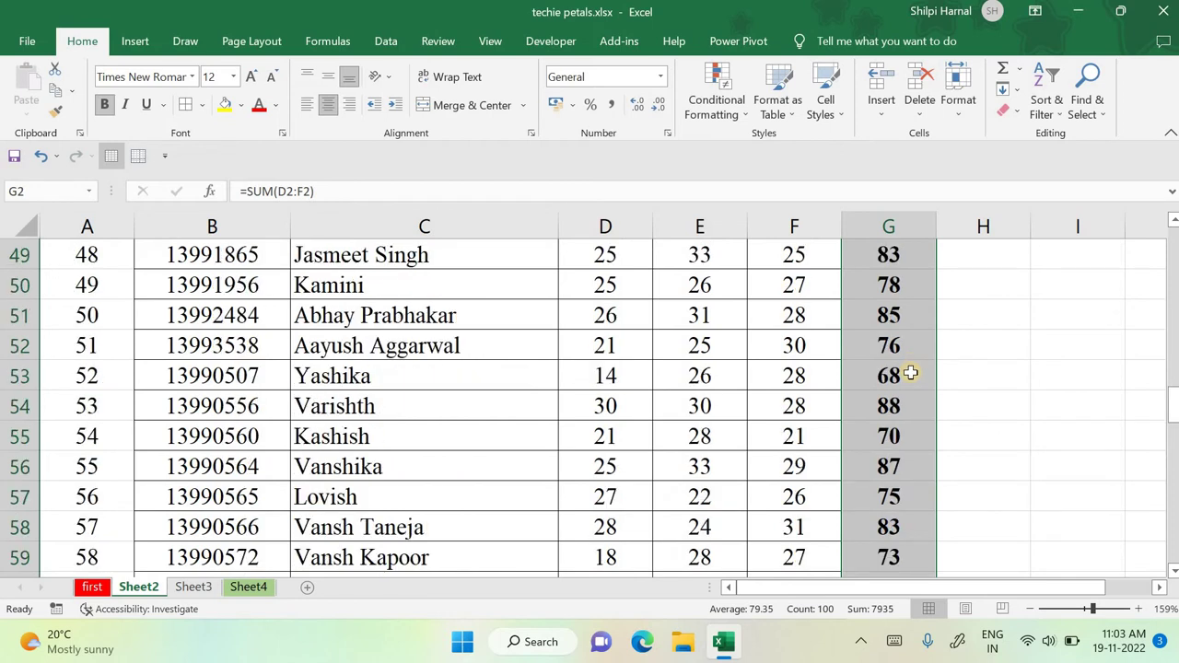
scroll(903, 380, "up", 5)
scroll(903, 382, "up", 20)
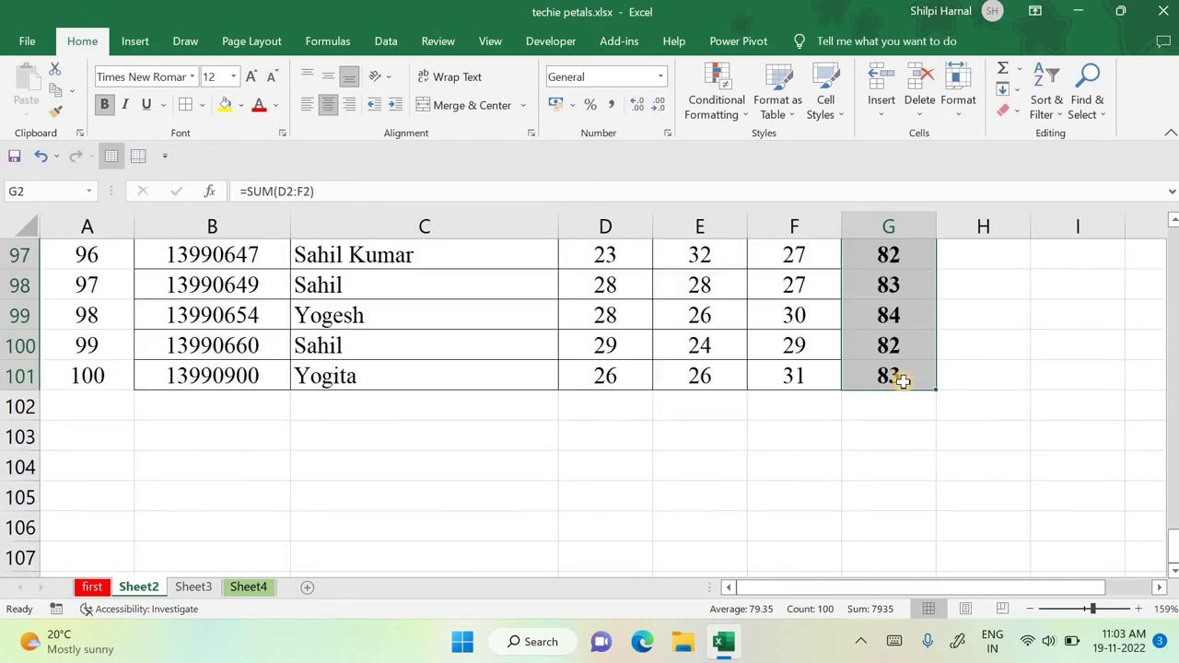
scroll(908, 398, "up", 15)
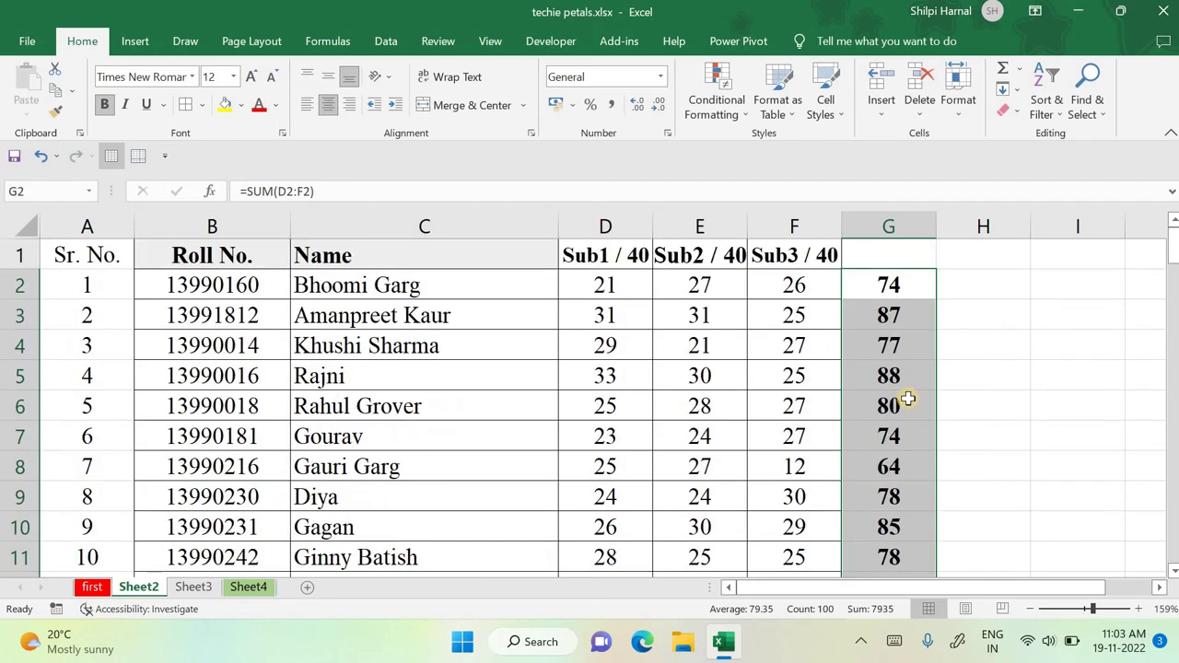
Step: Enter the heading Total in cell G1
left_click(898, 261)
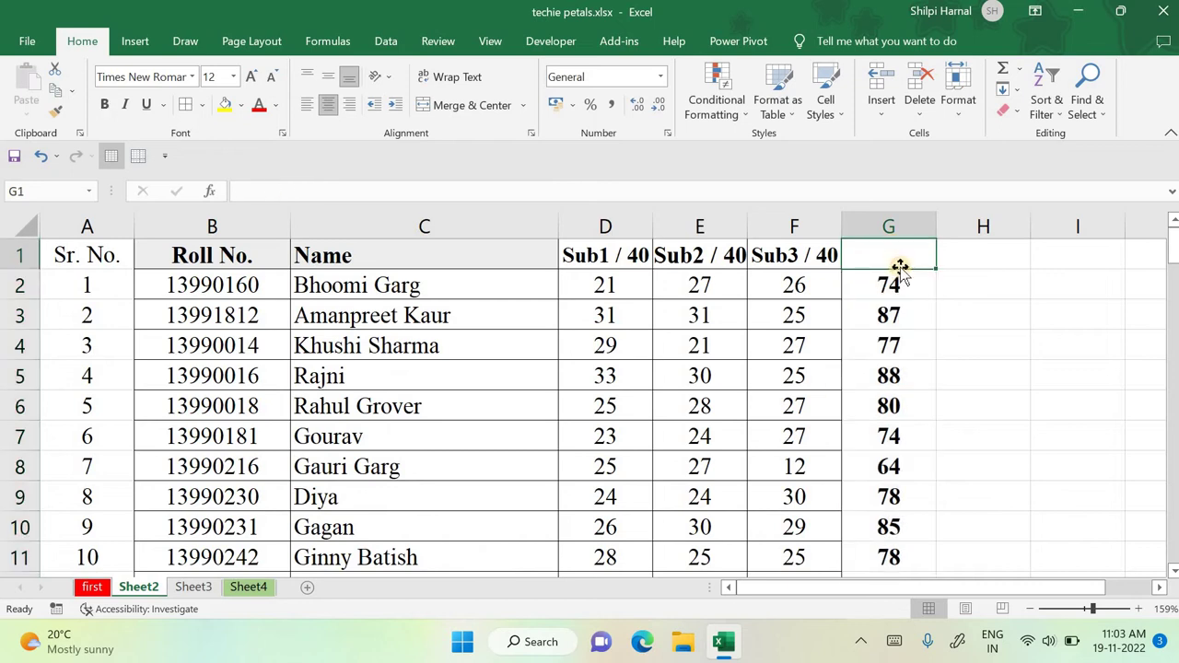
left_click(901, 266)
type("tOTAL")
key("Return")
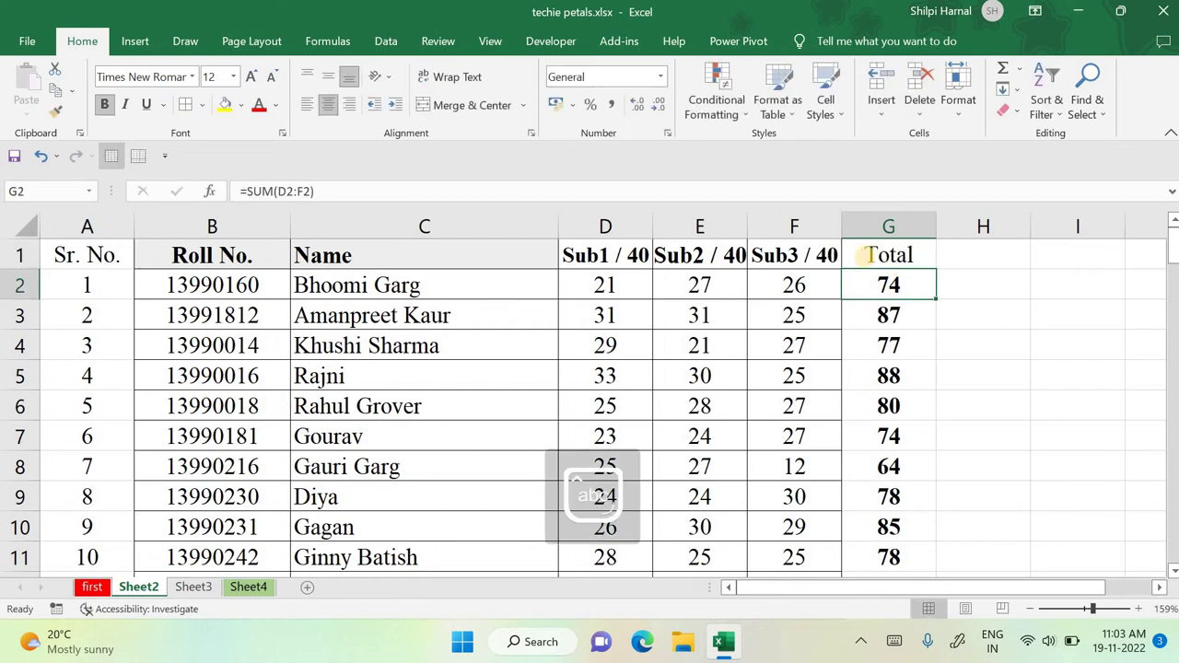
Step: Set the Sub2 marks to 0 in cell E2 and 25 in cell E3 to test recalculation of the totals
left_click(823, 282)
left_click(712, 290)
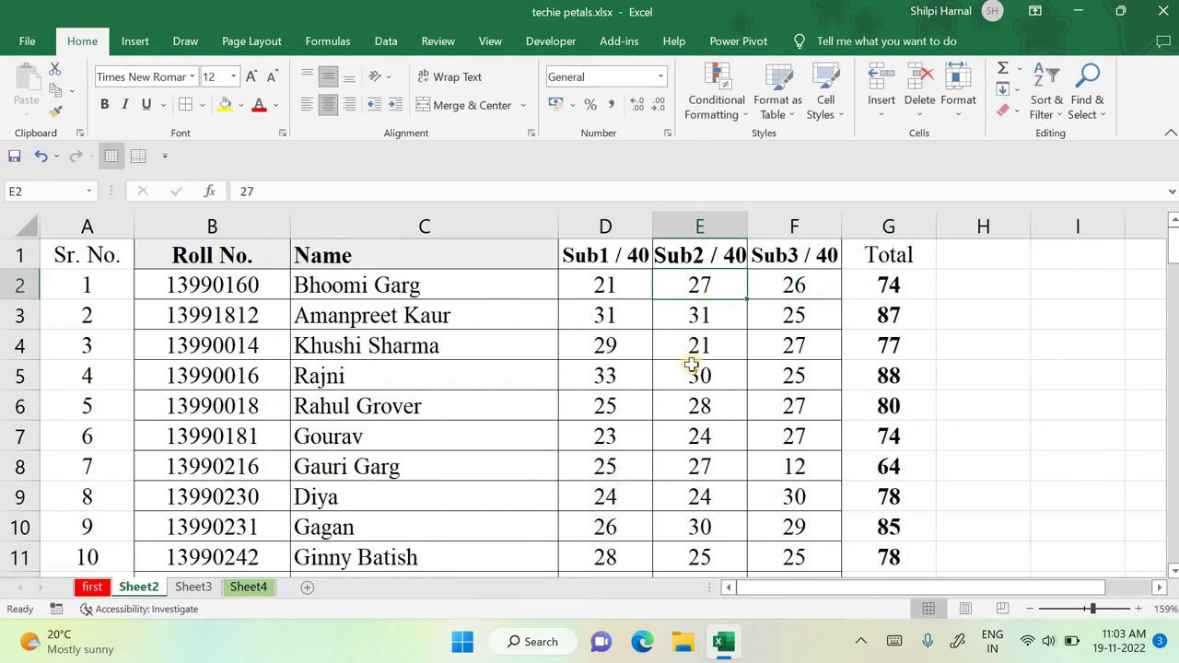
type("0")
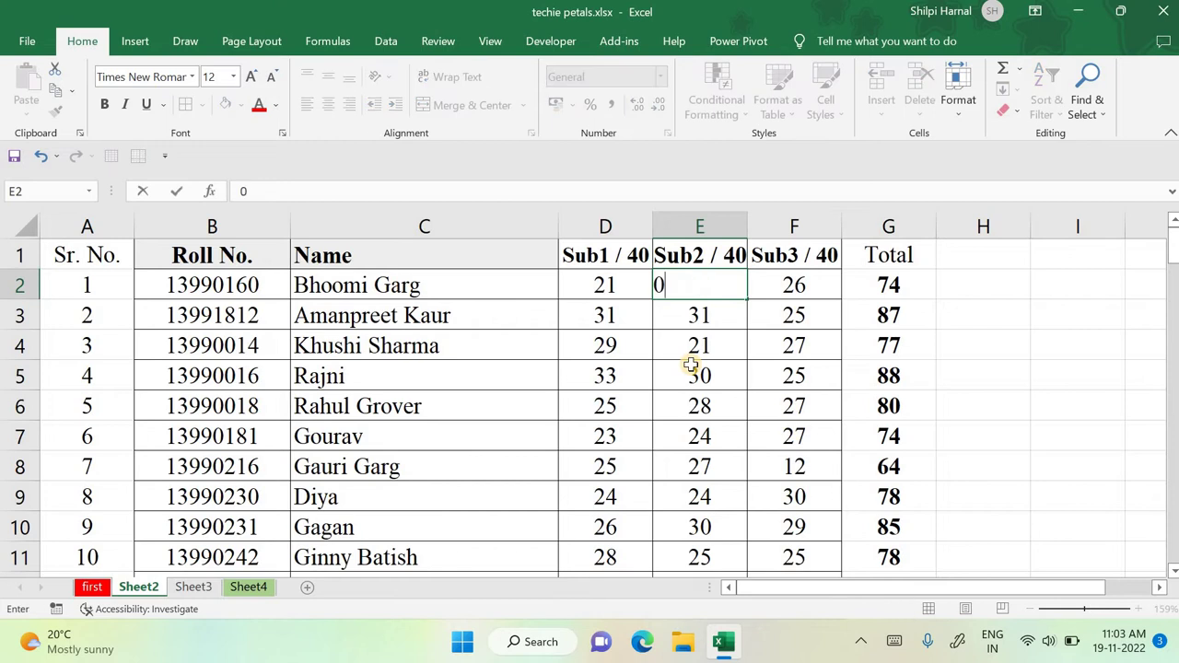
key("Return")
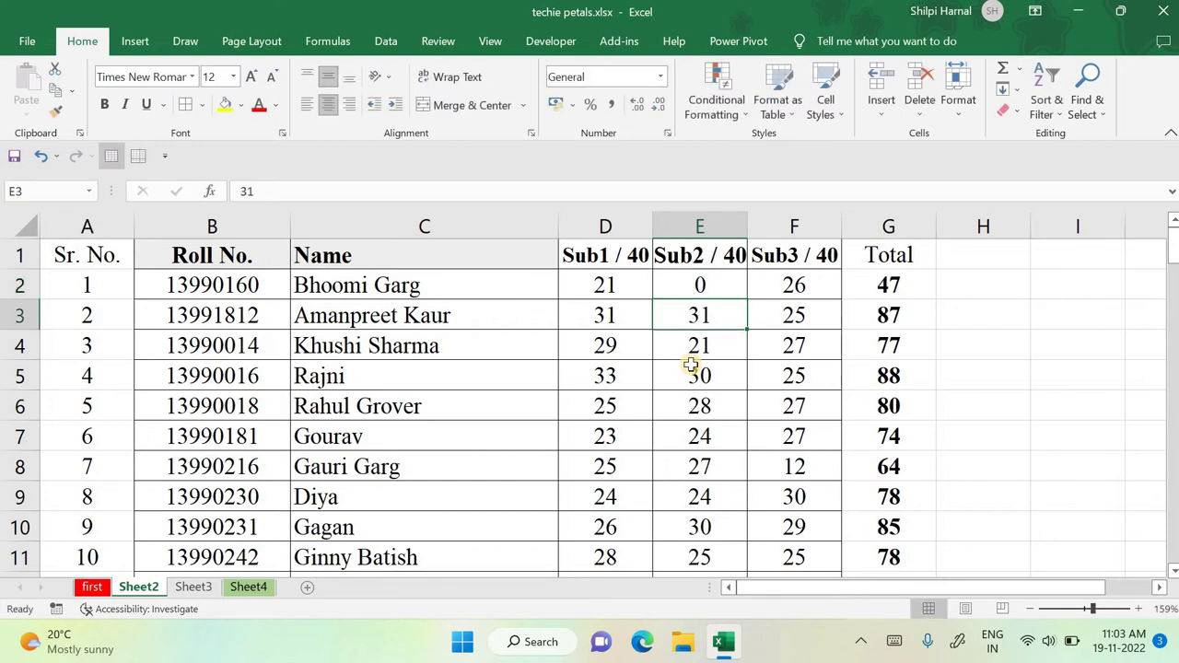
key("F2")
key("BackSpace")
key("BackSpace")
type("25")
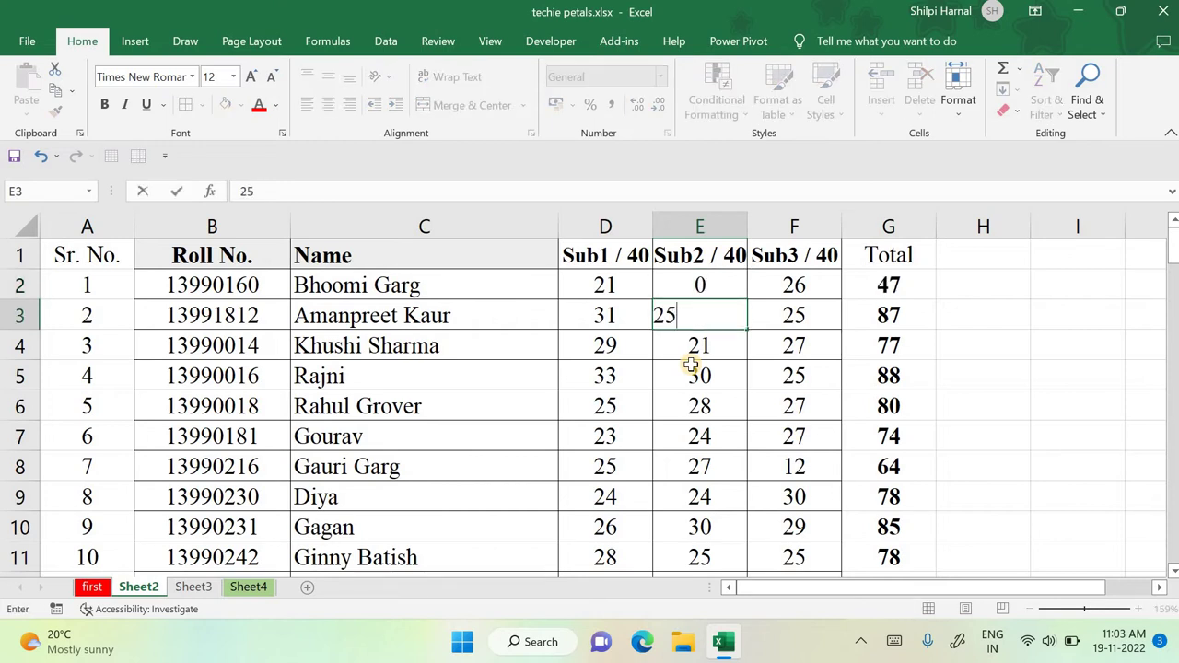
key("Return")
Step: Set the second student's Sub2 mark in cell E3 to 22
key("Up")
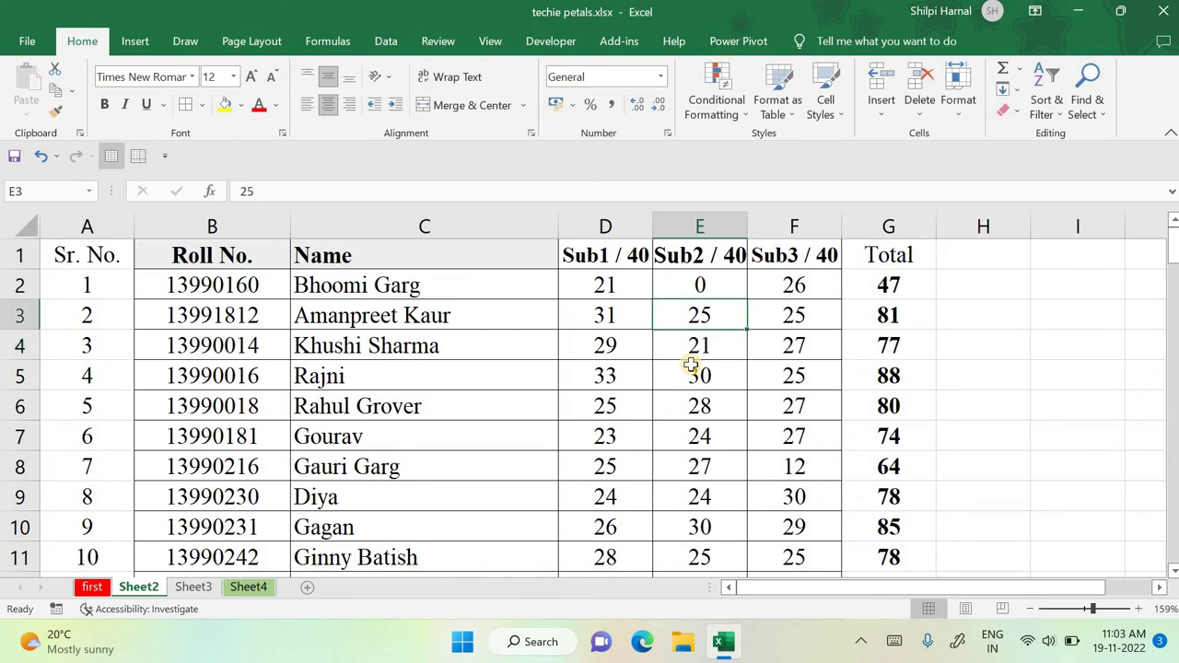
type("22")
key("Return")
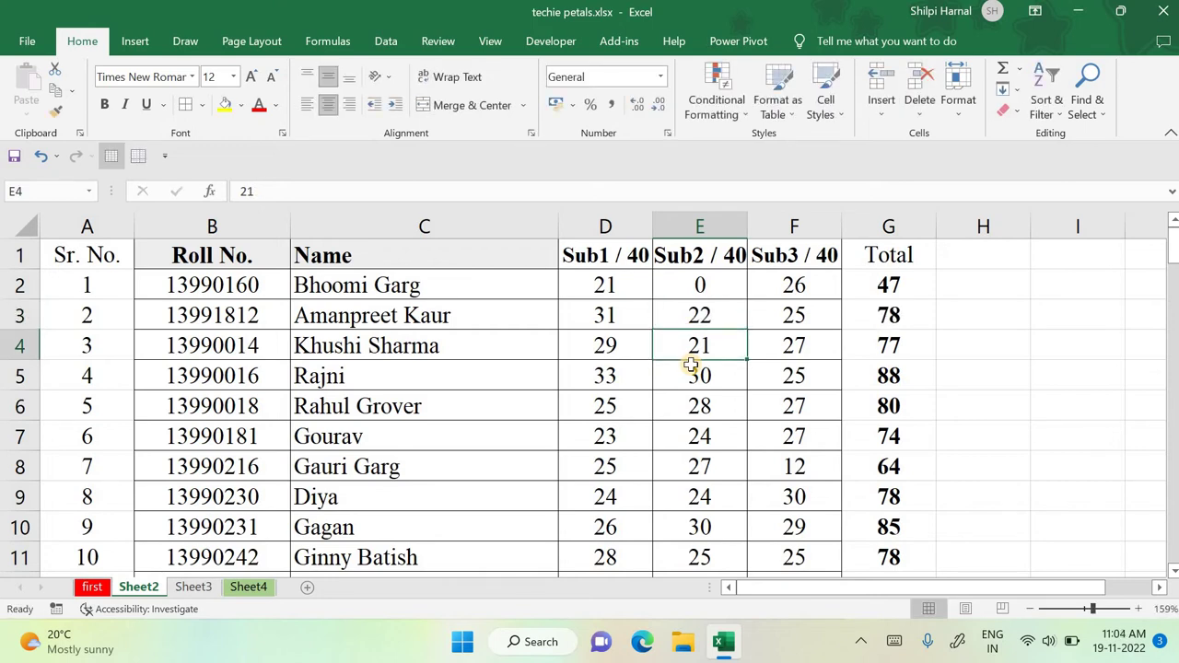
Step: Set the first student's Sub2 mark in cell E2 to 10
key("Up")
key("Up")
type("10")
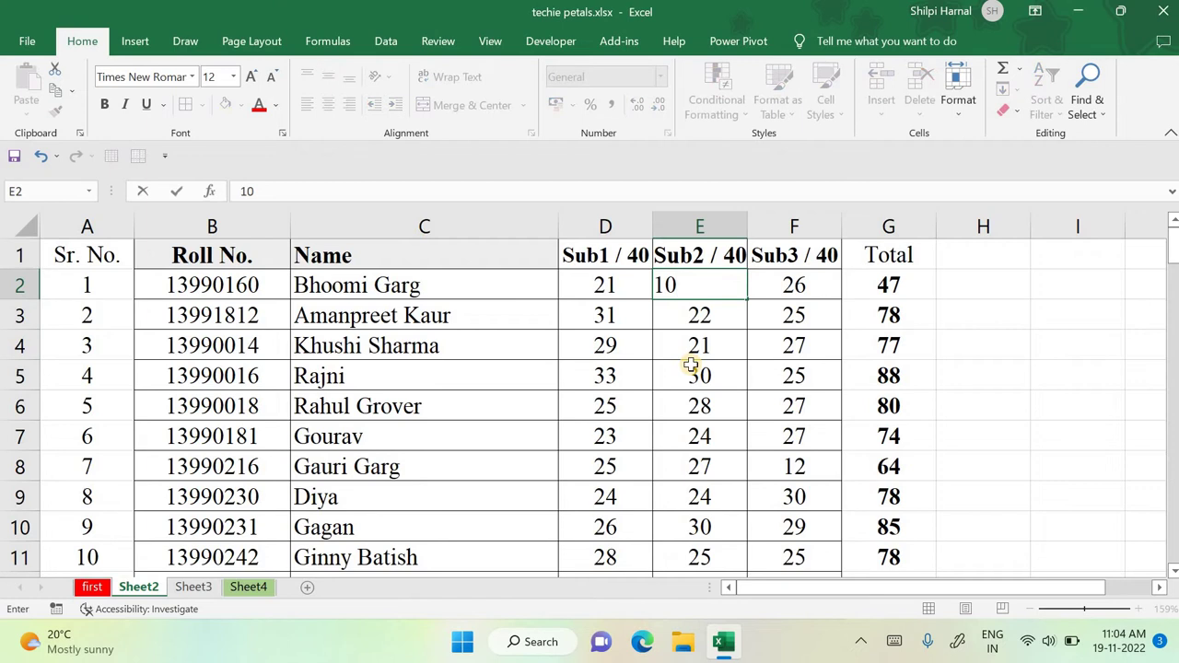
key("Return")
Step: Set the first student's Sub2 mark in cell E2 to 34 and select the Total heading
key("Up")
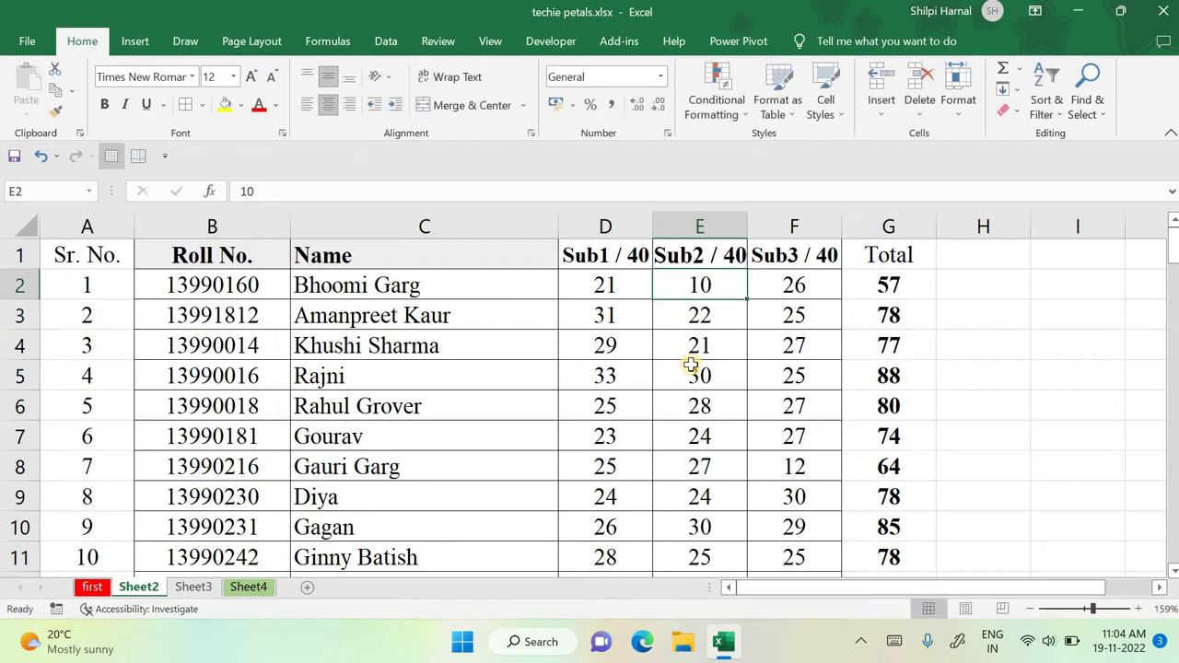
type("34")
key("Return")
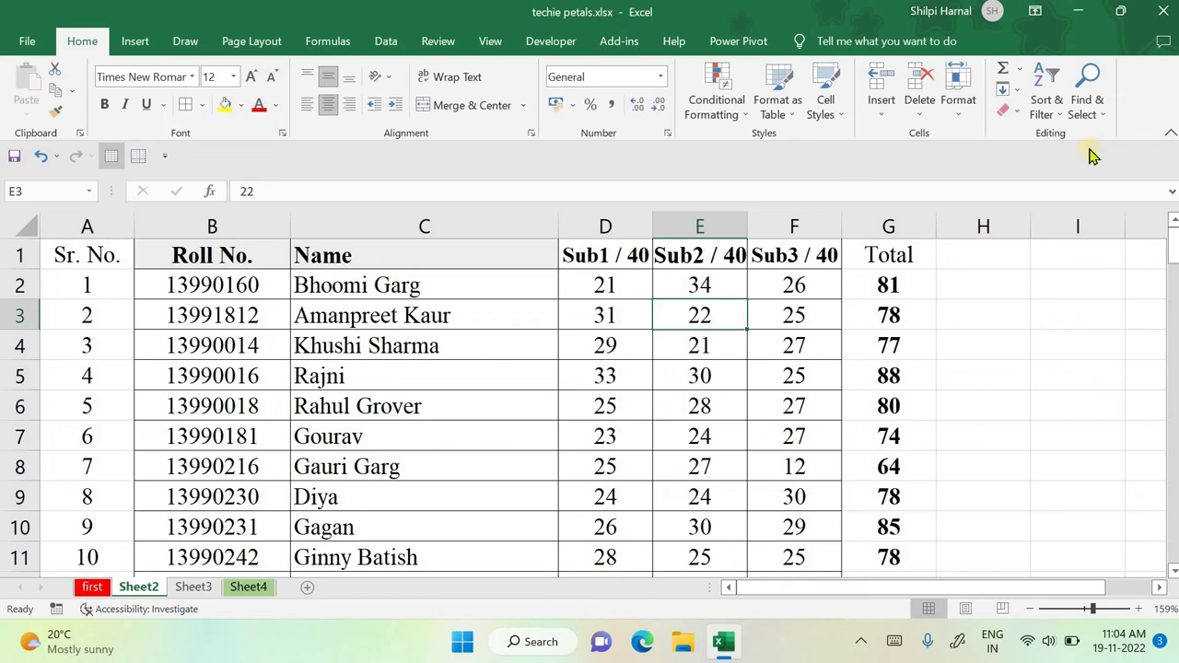
left_click(868, 255)
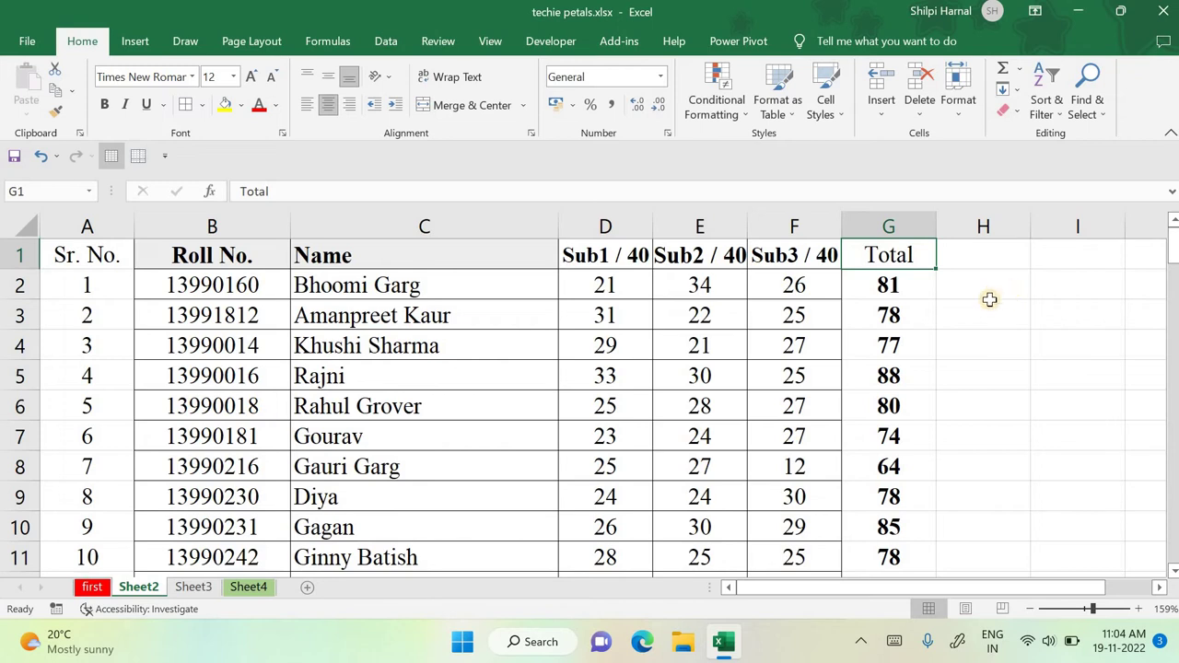
Step: Add a Max heading in cell H1 and enter =MAX(D2:F2) in H2 for the first student's highest mark
left_click_drag(638, 286, 819, 290)
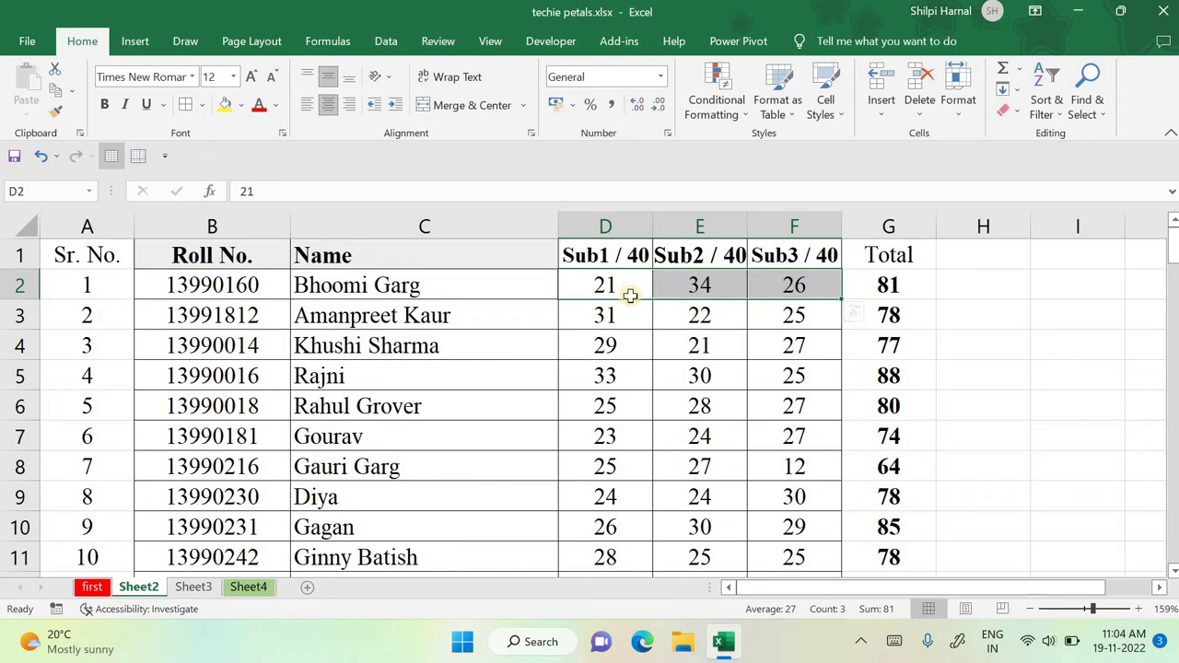
left_click(962, 258)
type("MAx")
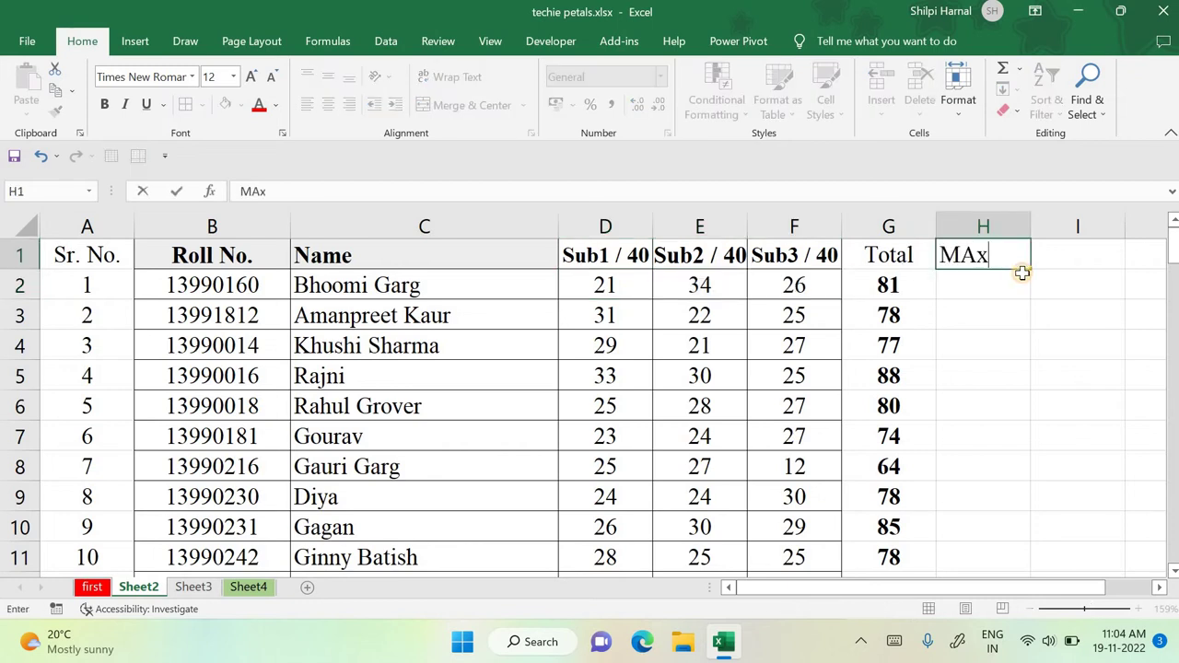
key("Return")
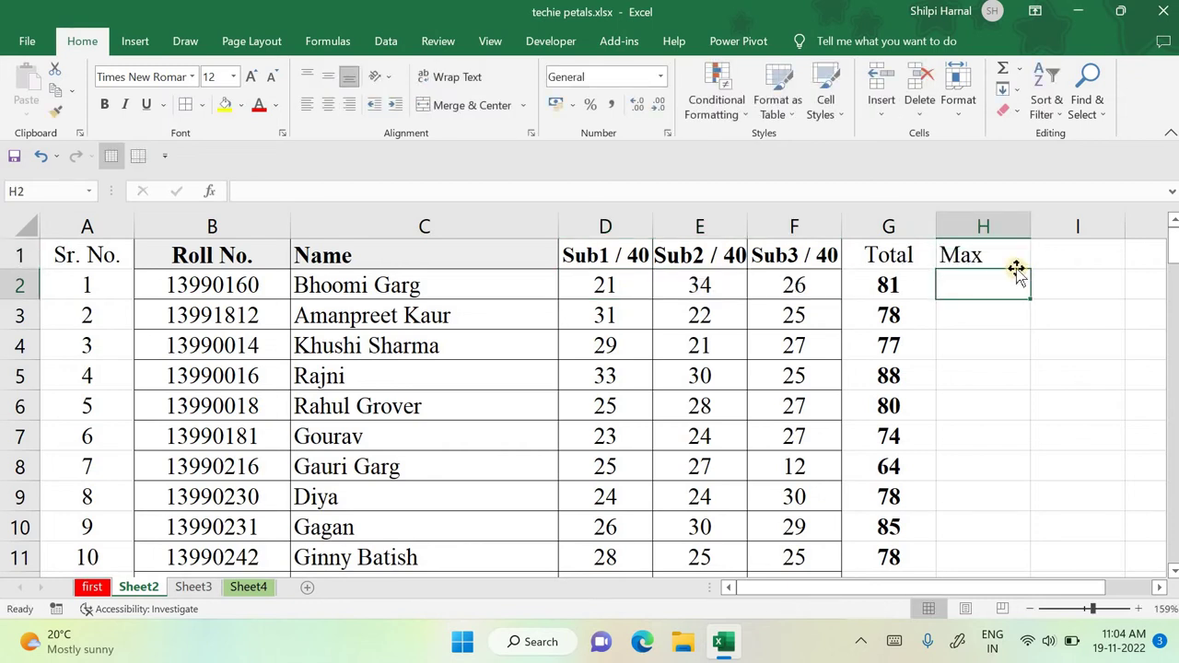
type("=MAX")
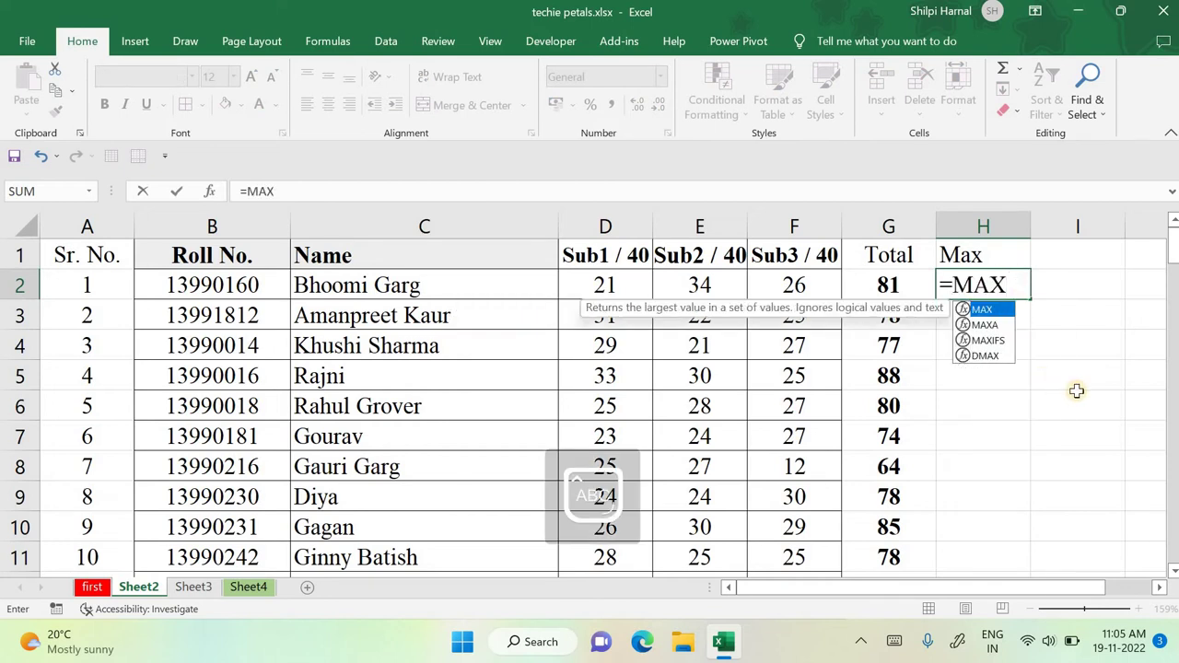
type("(")
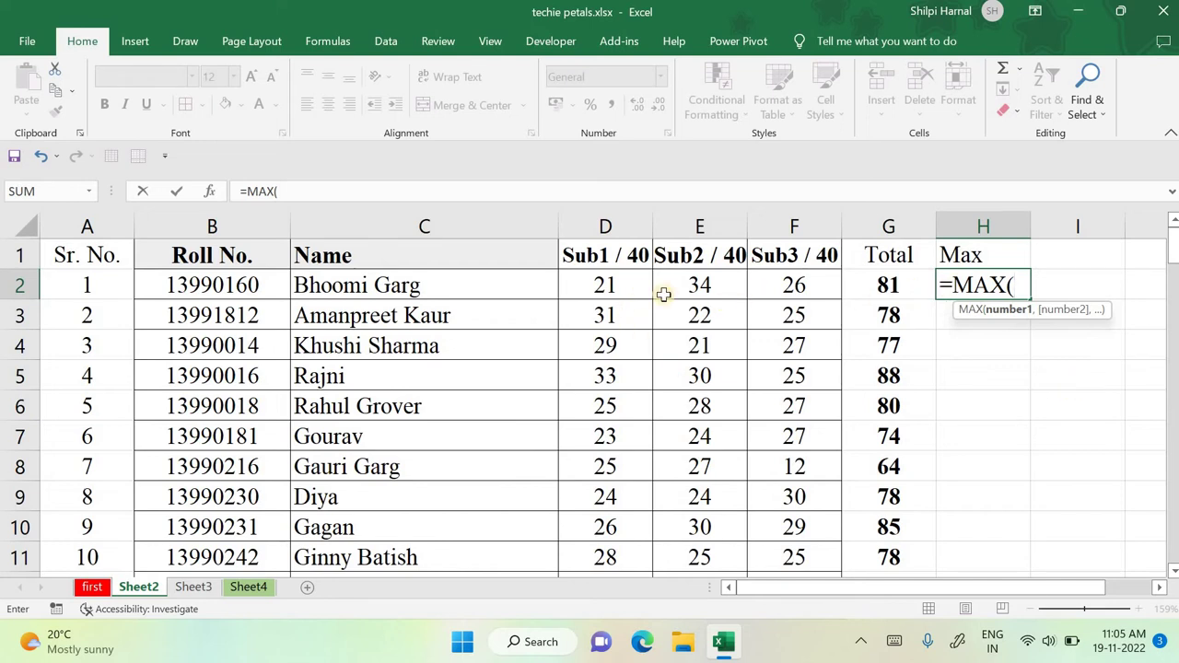
left_click_drag(626, 292, 795, 290)
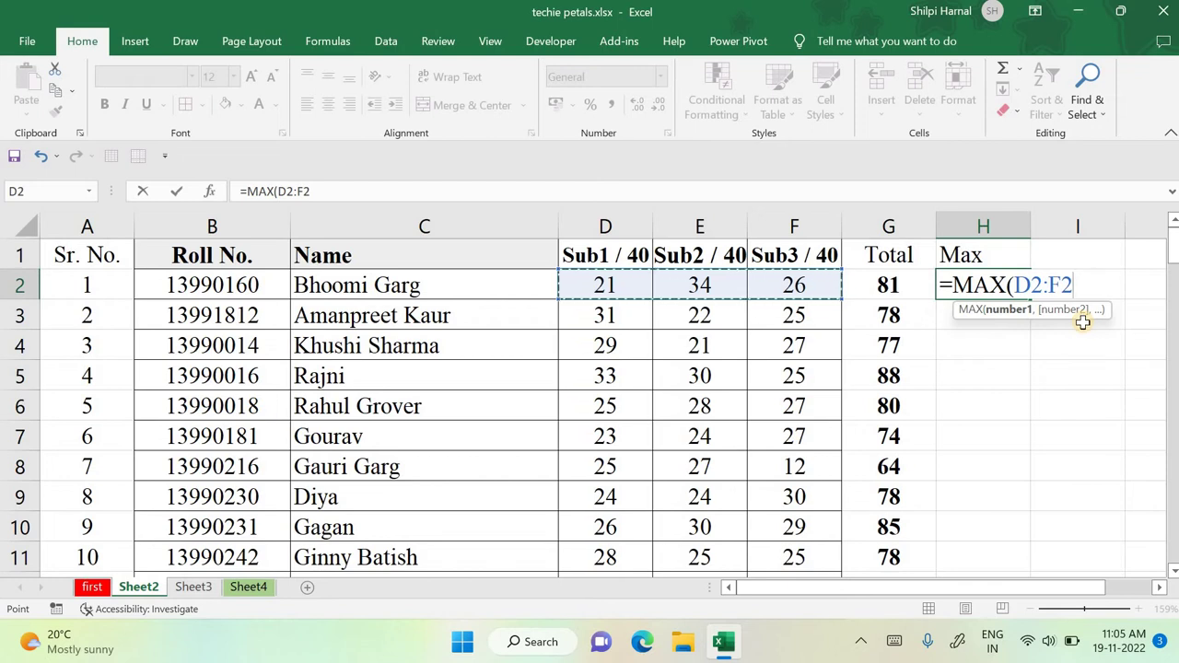
type(")")
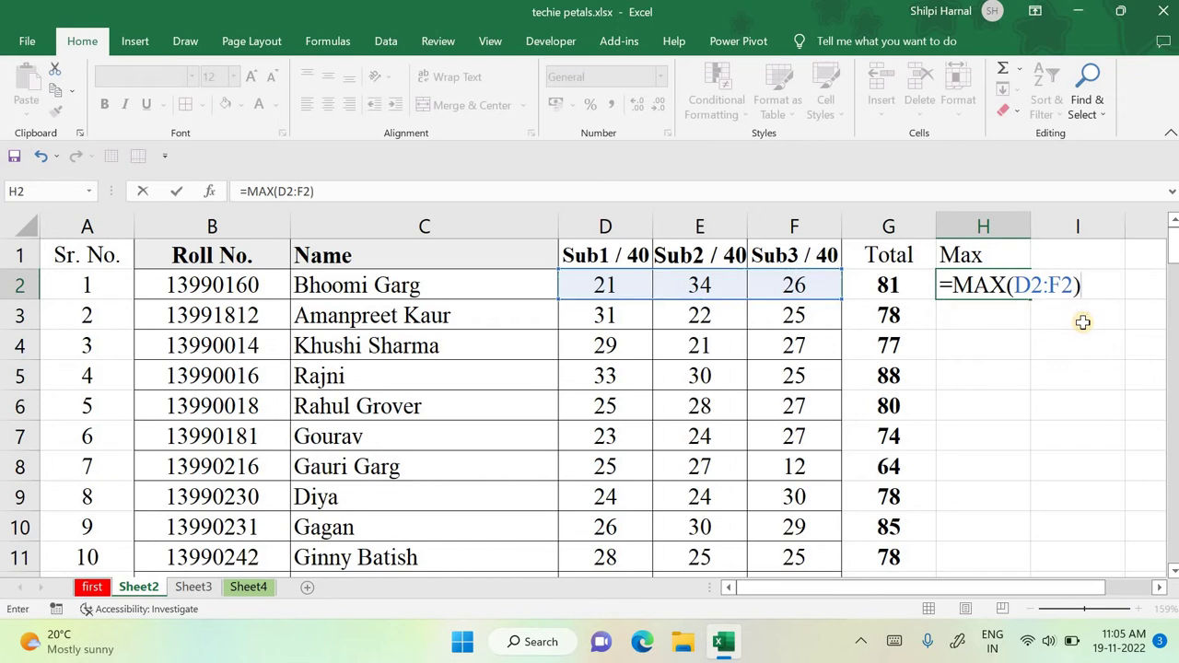
key("Return")
Step: Fill the MAX formula from H2 down to the last student in row 101 and check the filled column
left_click(999, 276)
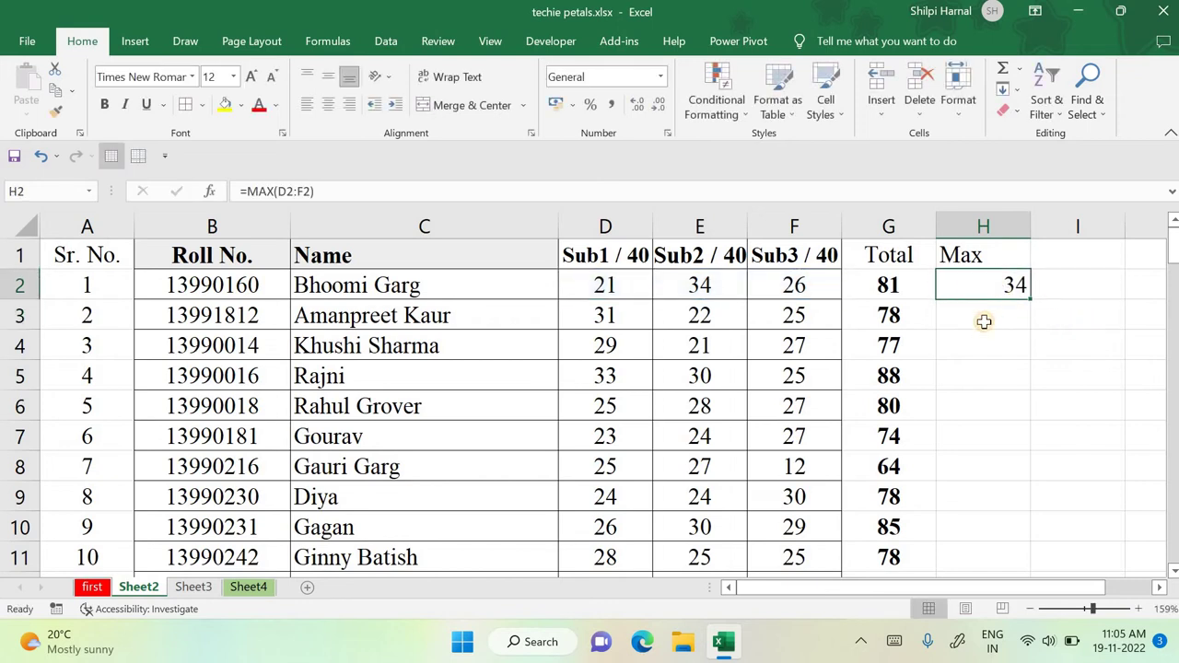
double_click(1031, 297)
scroll(1008, 405, "down", 17)
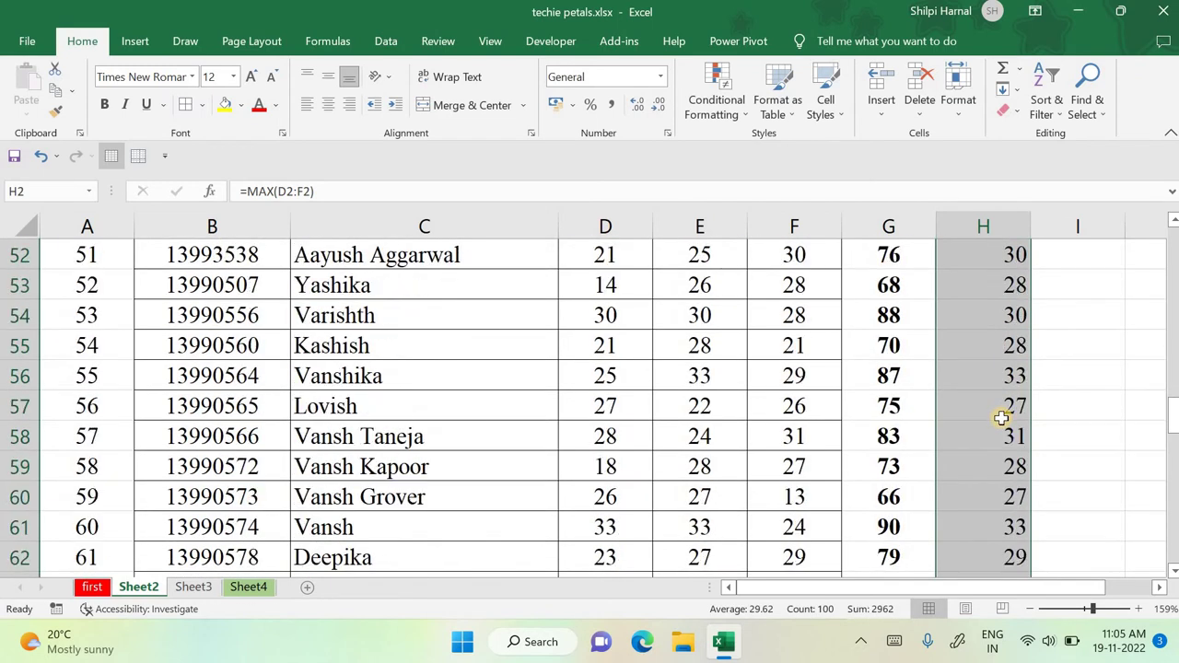
scroll(1002, 418, "down", 6)
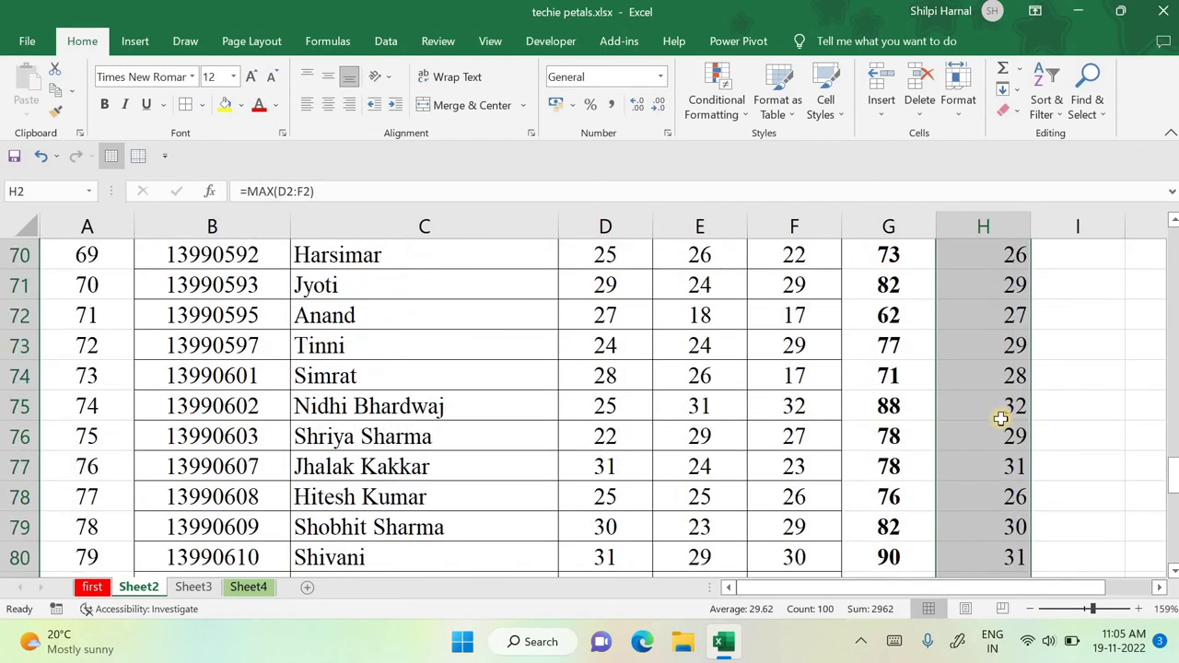
scroll(1000, 419, "down", 10)
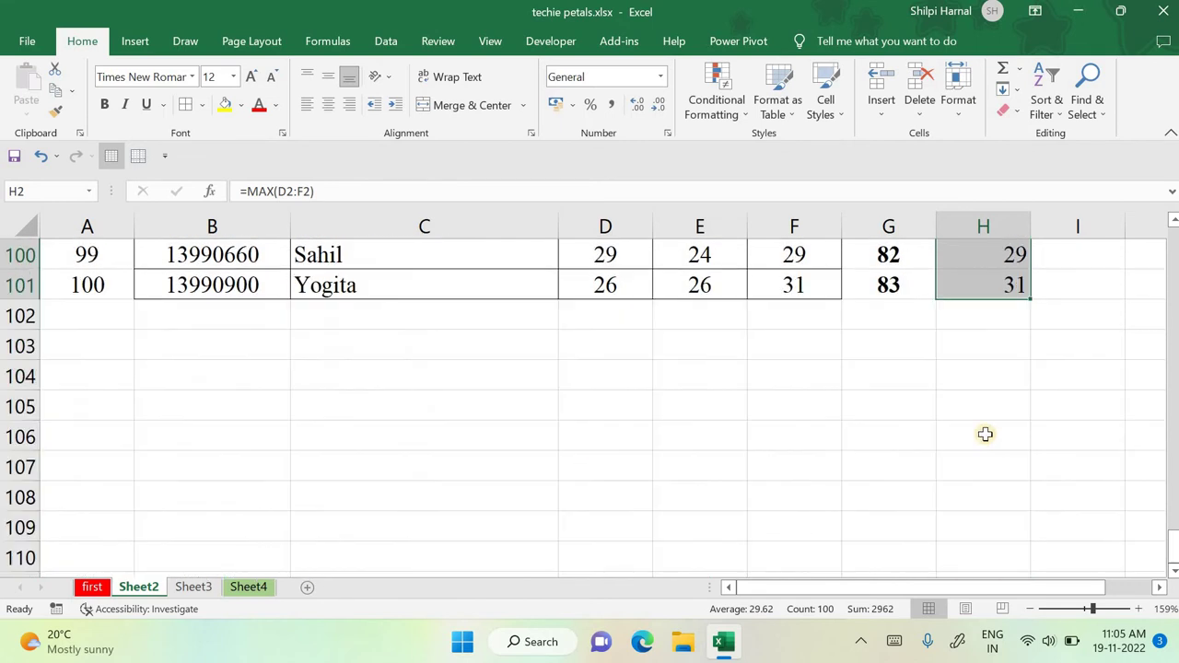
scroll(985, 434, "up", 19)
scroll(981, 405, "up", 14)
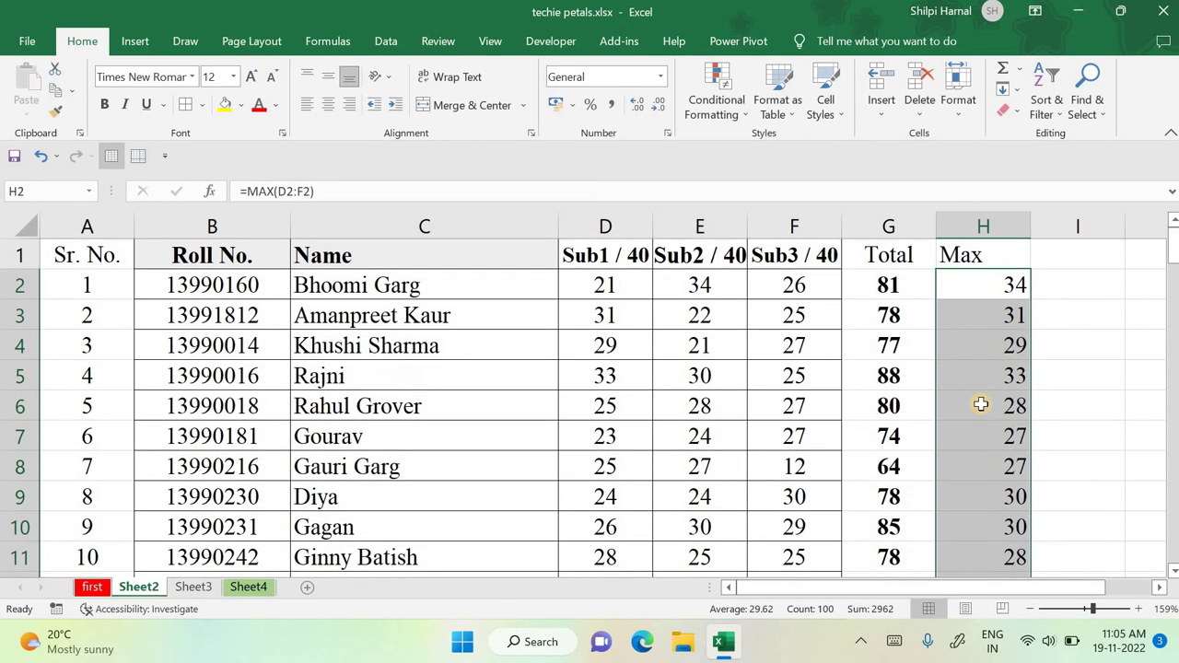
Step: Add a Min heading in cell I1 and enter =MIN(D2:F2) in I2 for the first student's lowest mark
left_click(1079, 250)
type("mIN")
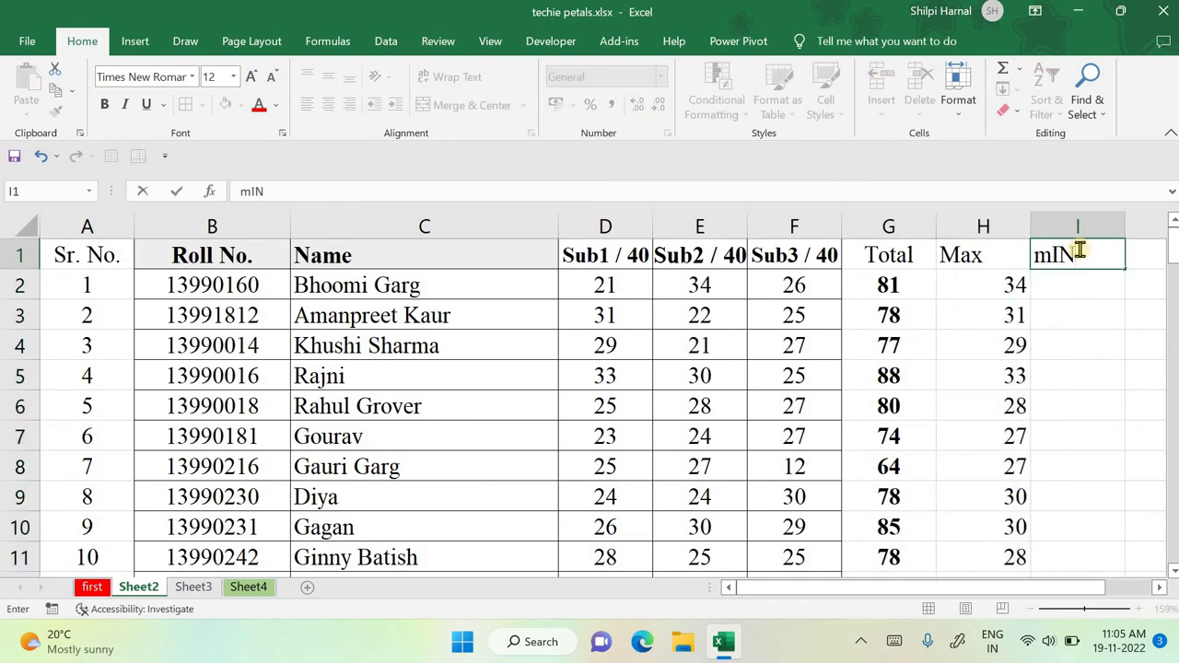
key("Return")
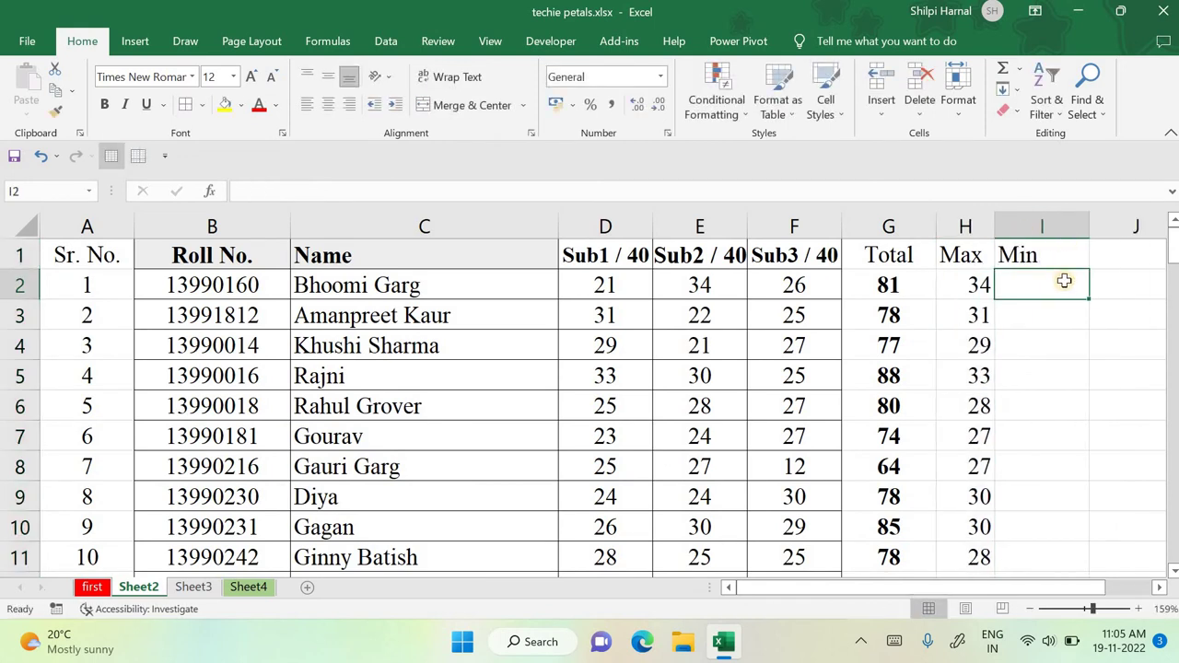
type("=")
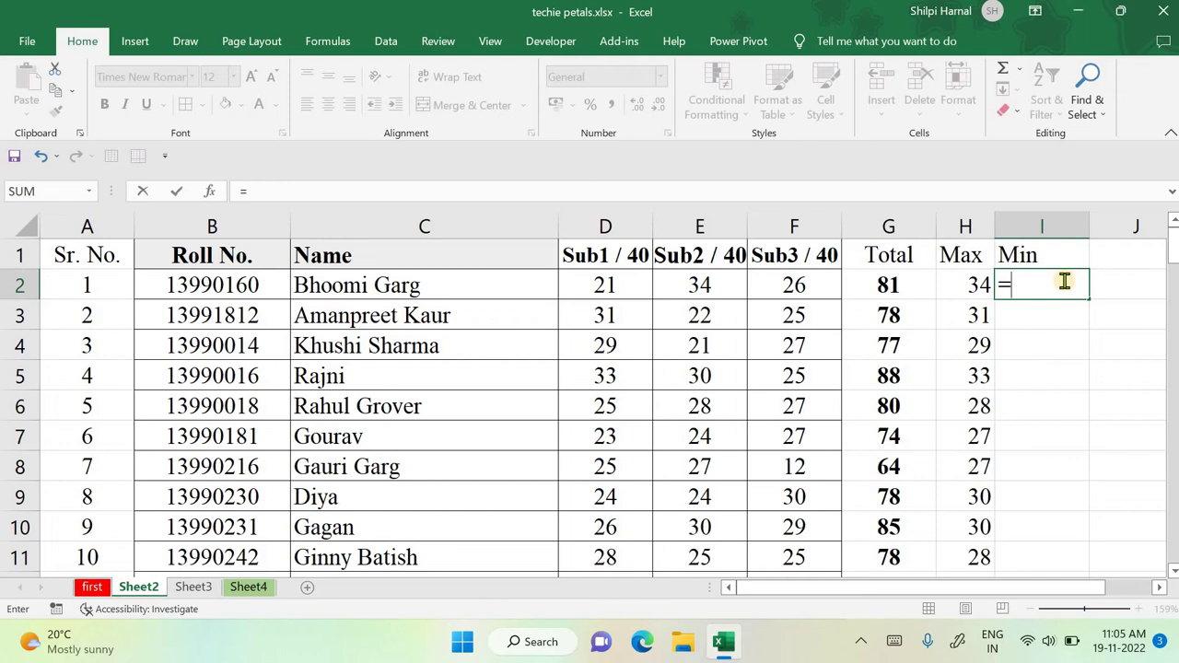
type("MIN(")
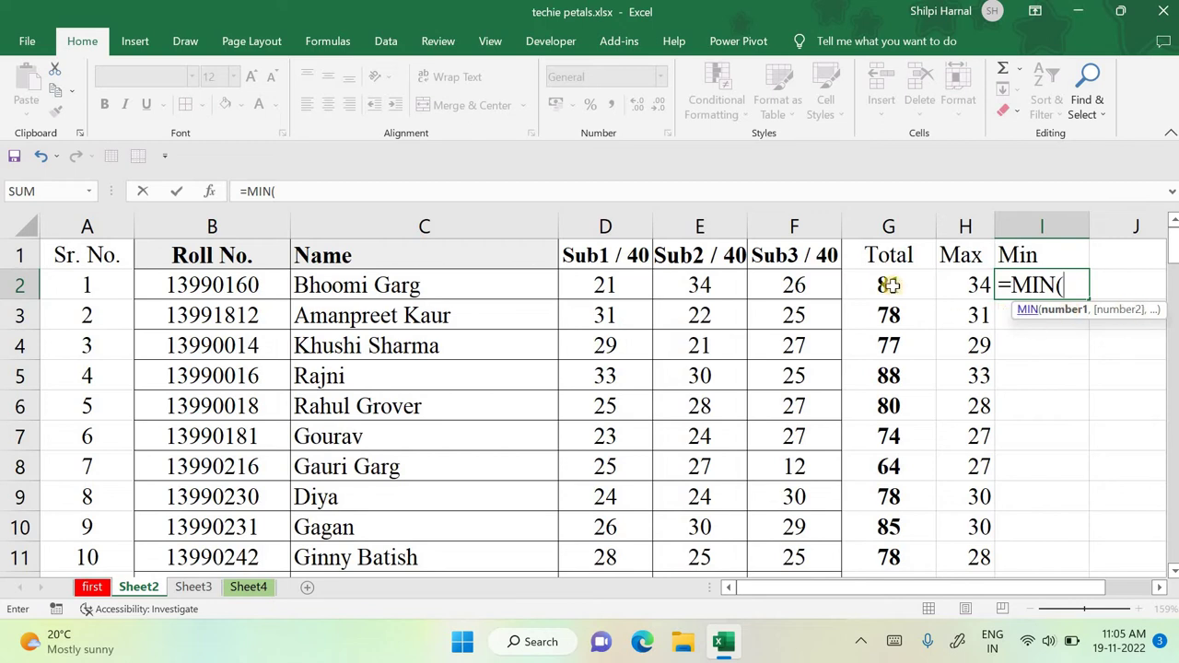
left_click_drag(603, 293, 786, 281)
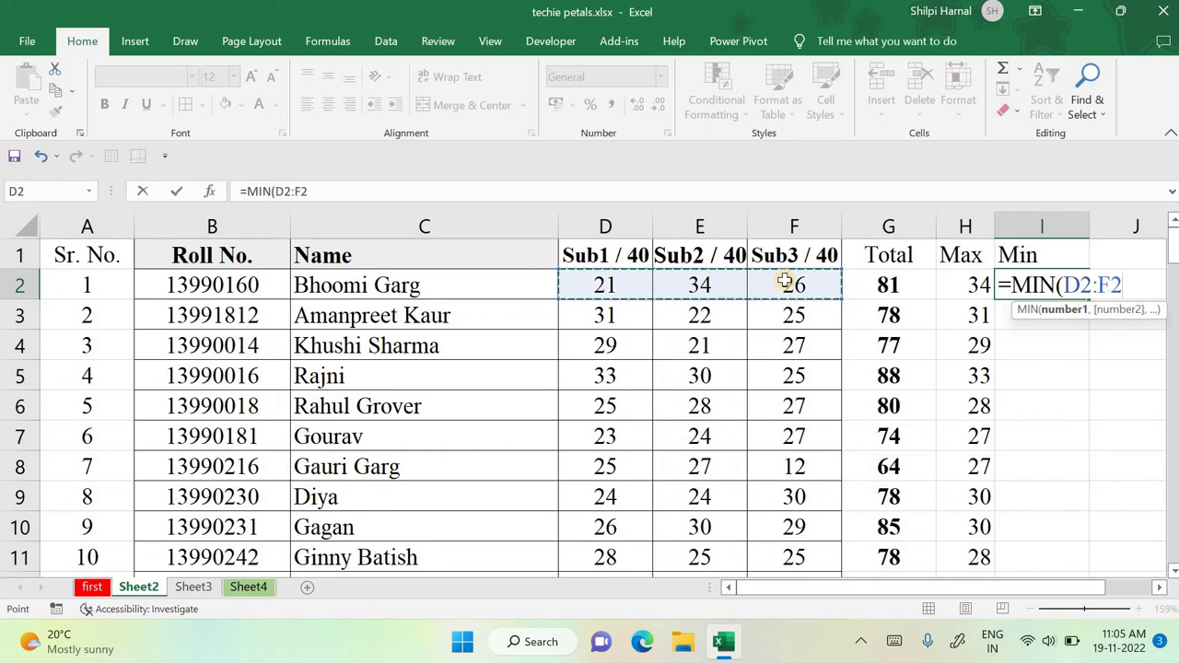
key("Return")
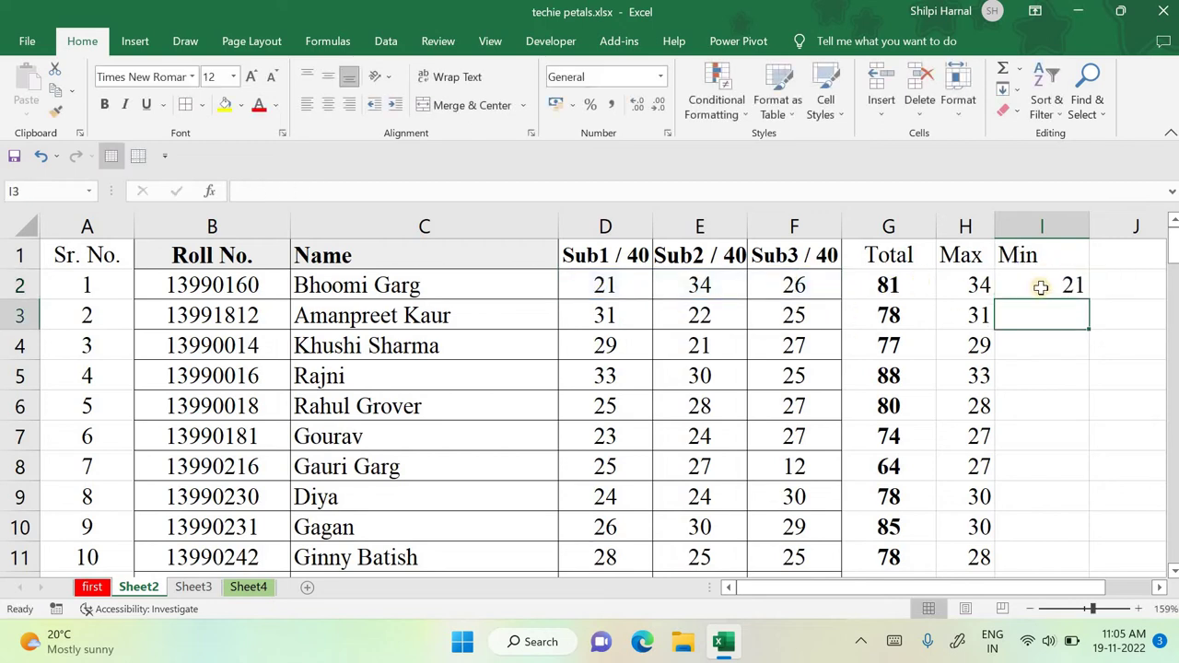
Step: Fill the MIN formula from I2 down to the last student in row 101 and check the filled column
left_click(1076, 291)
double_click(1086, 298)
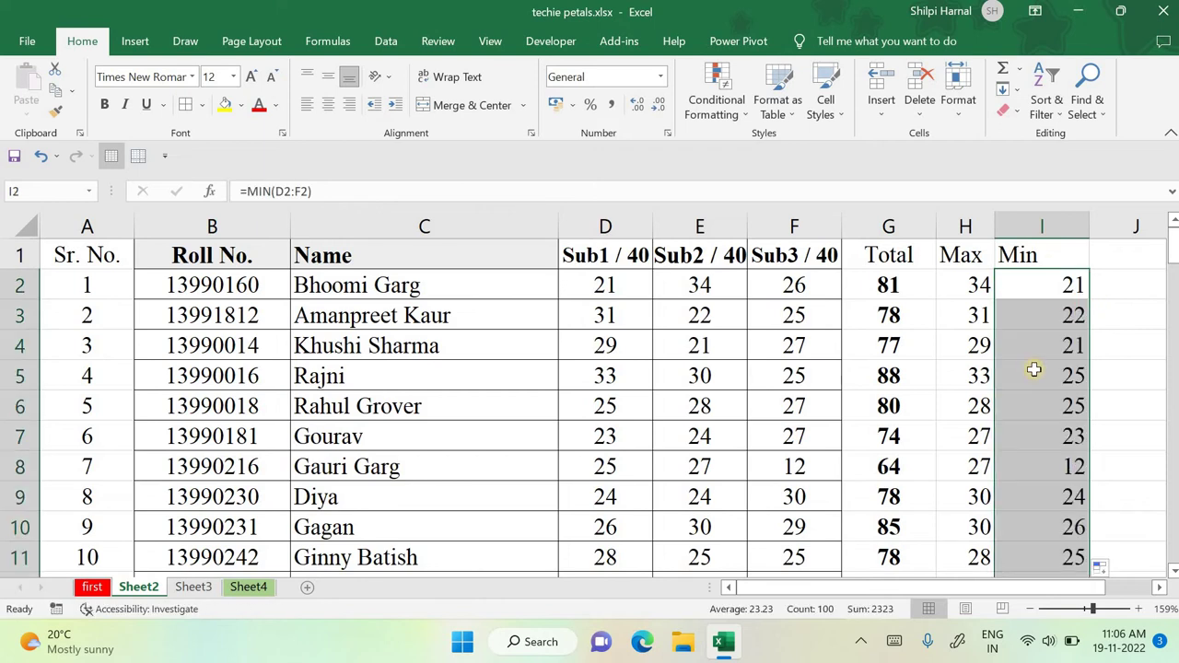
scroll(1024, 370, "down", 20)
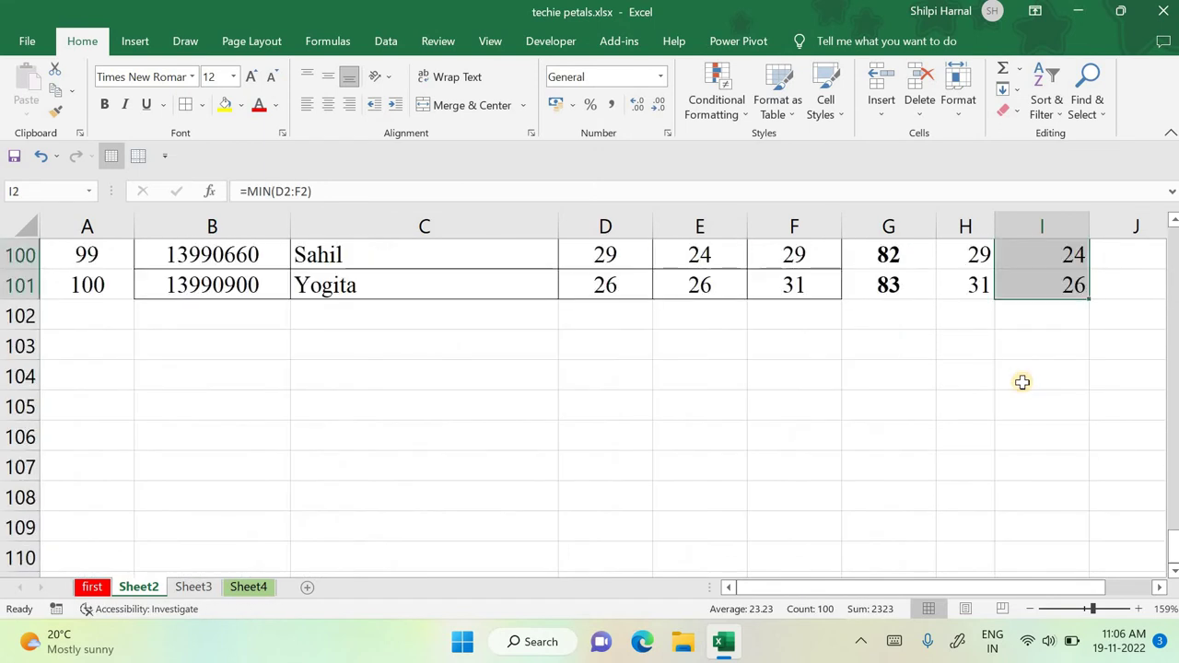
scroll(1023, 382, "up", 20)
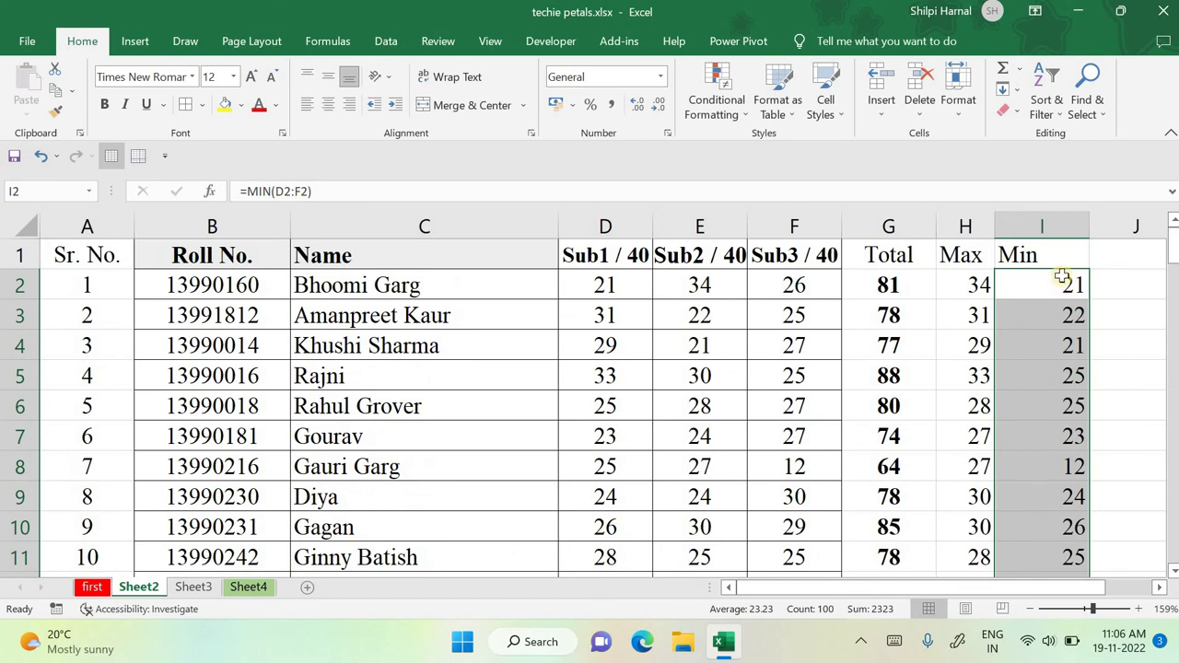
Step: Narrow the Min, Name and Roll No. columns to make room for more columns beside the marks
left_click_drag(1089, 226, 1052, 226)
left_click(1111, 306)
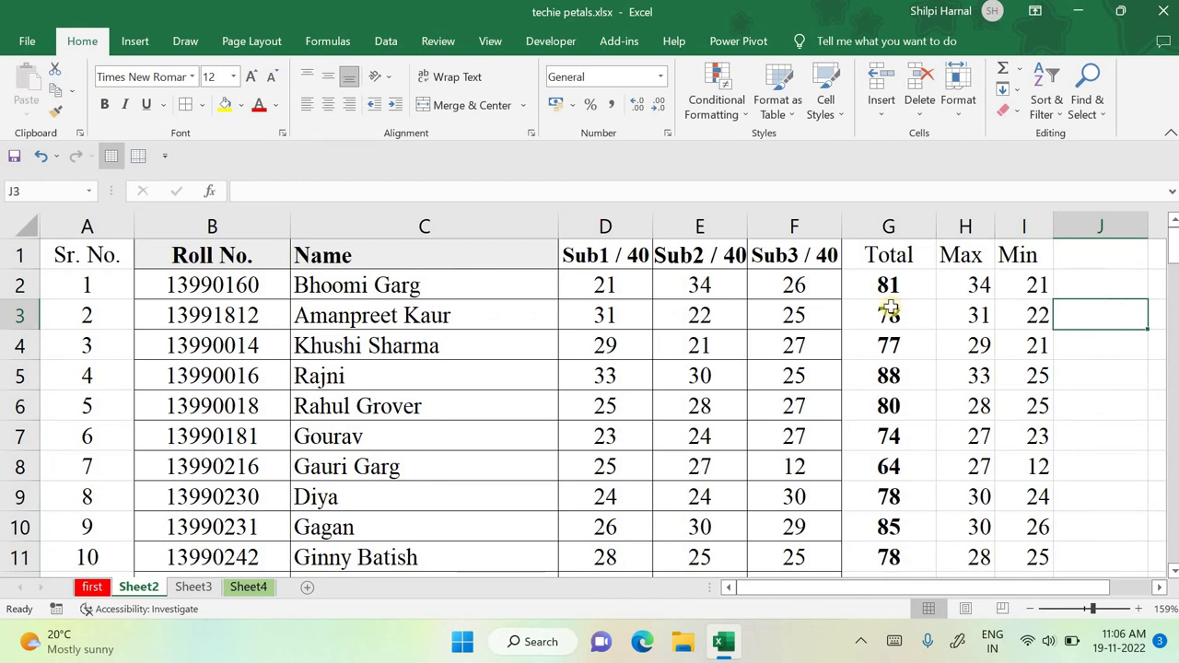
left_click_drag(548, 225, 449, 227)
left_click_drag(296, 226, 265, 226)
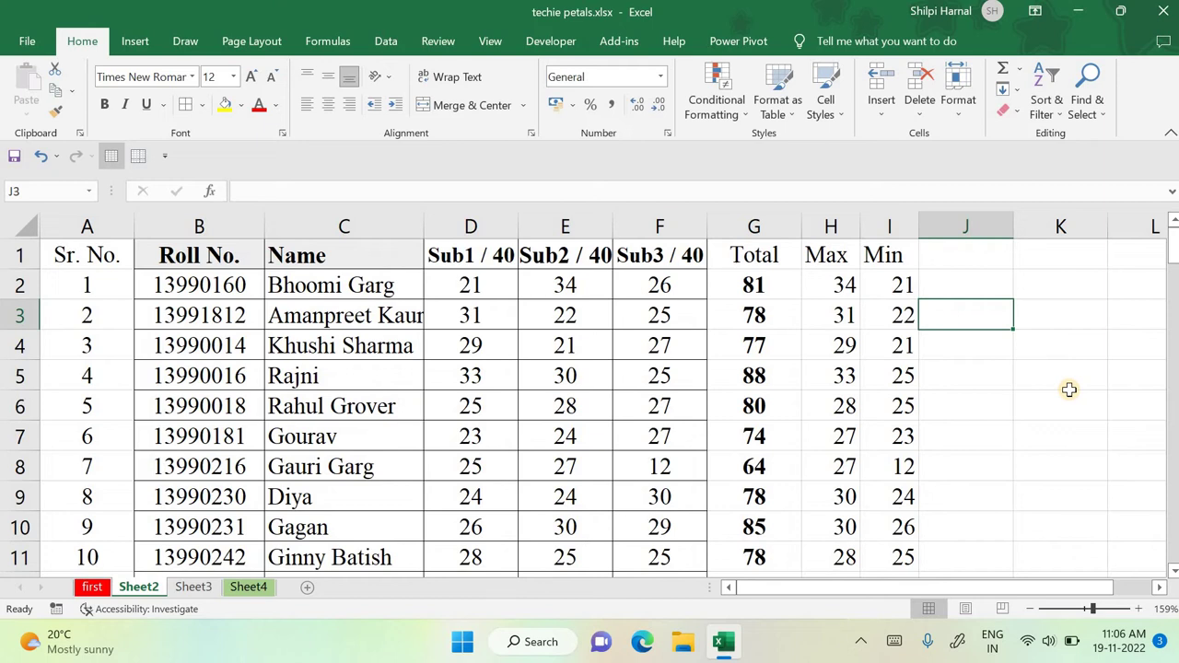
Step: Add a Count heading in cell J1 and enter =COUNT(D2:F2) in J2 to count the first student's marks
left_click(984, 261)
type("c")
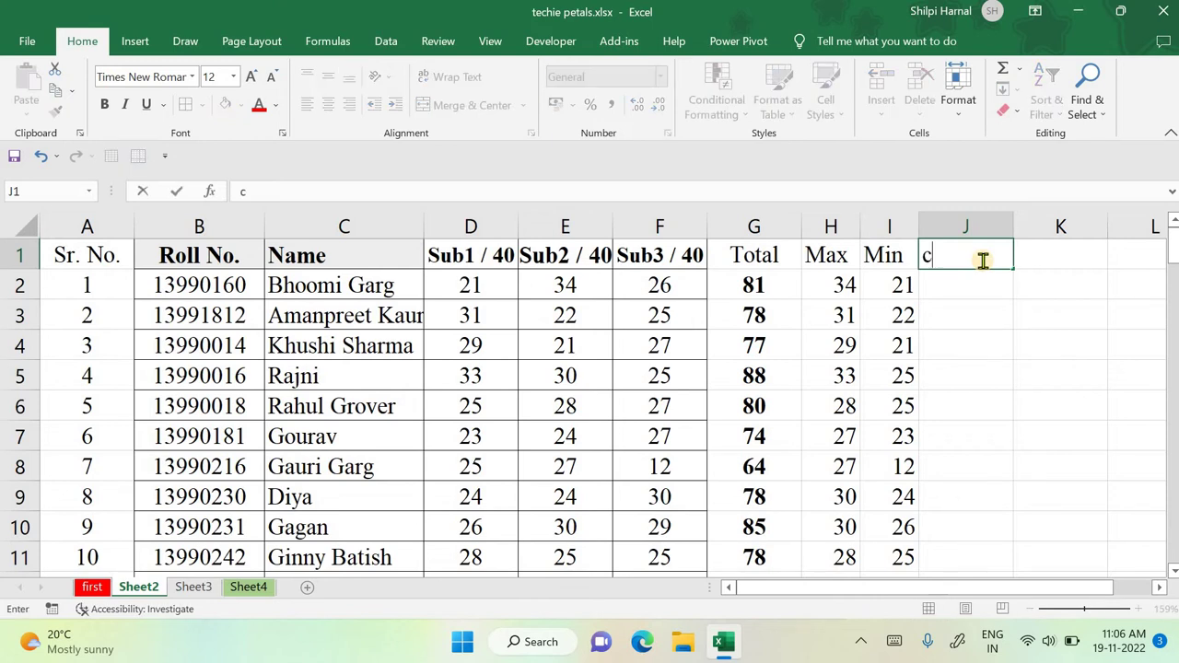
type("Count")
key("Return")
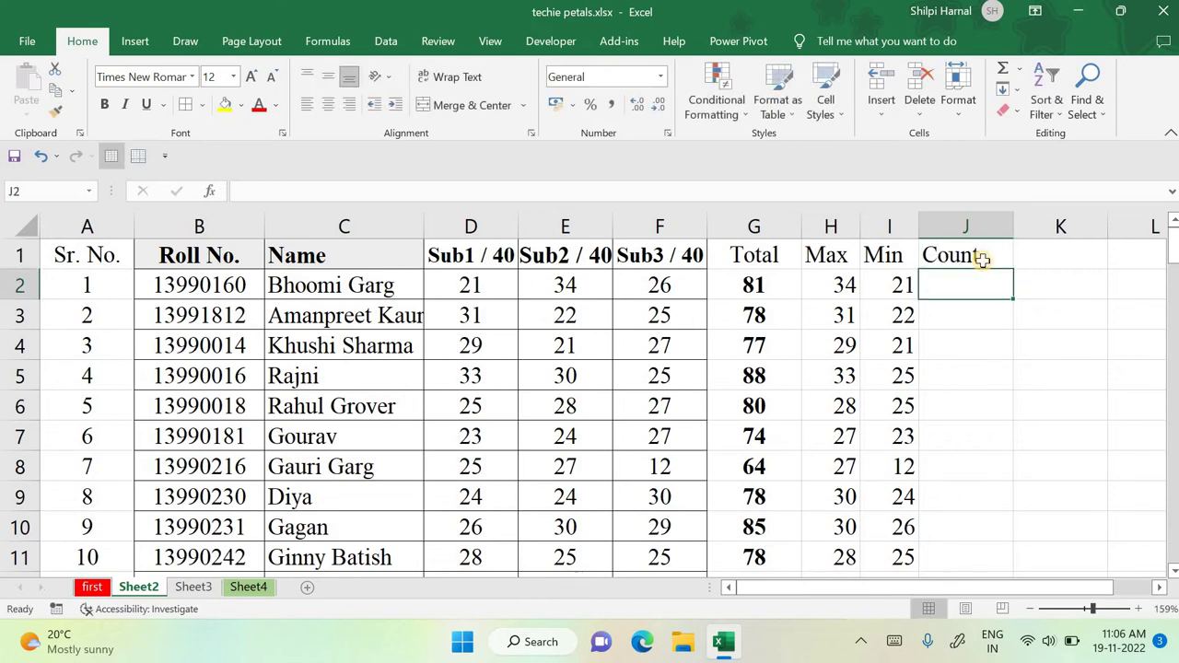
type("=")
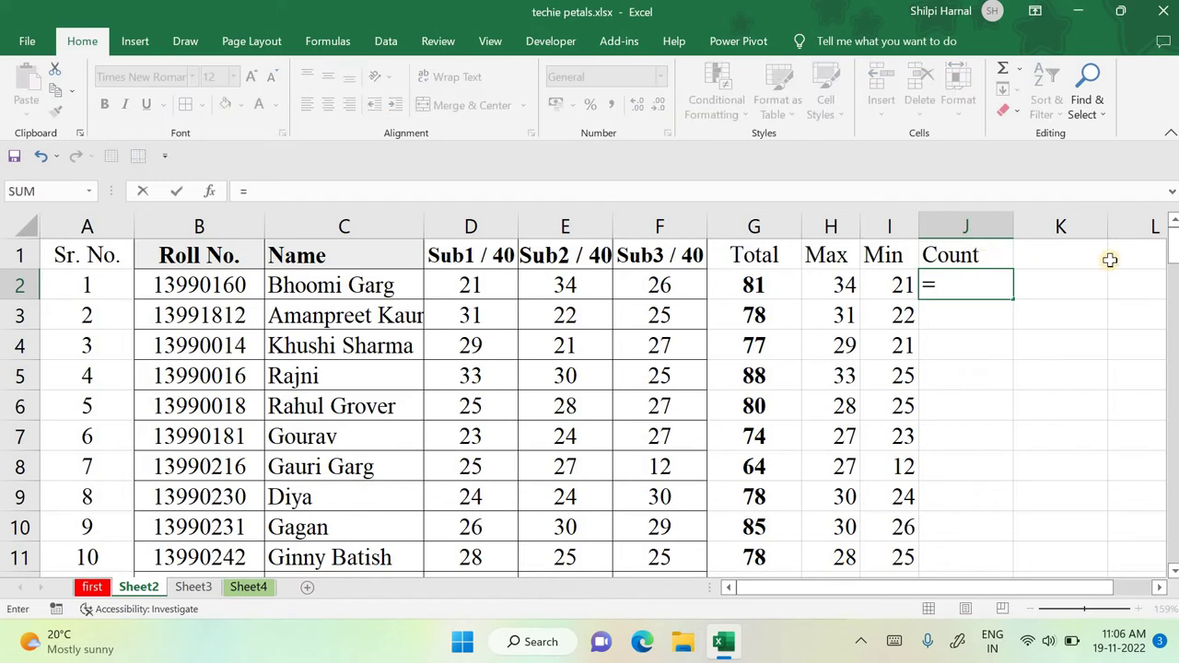
type("COU")
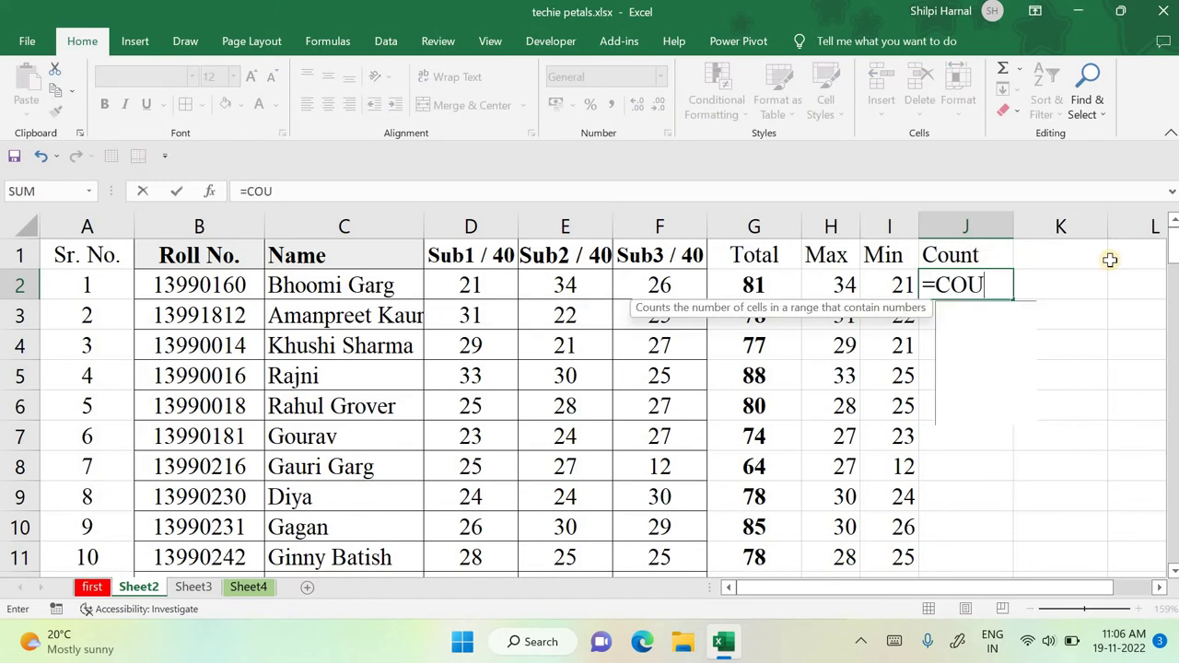
type("NT(")
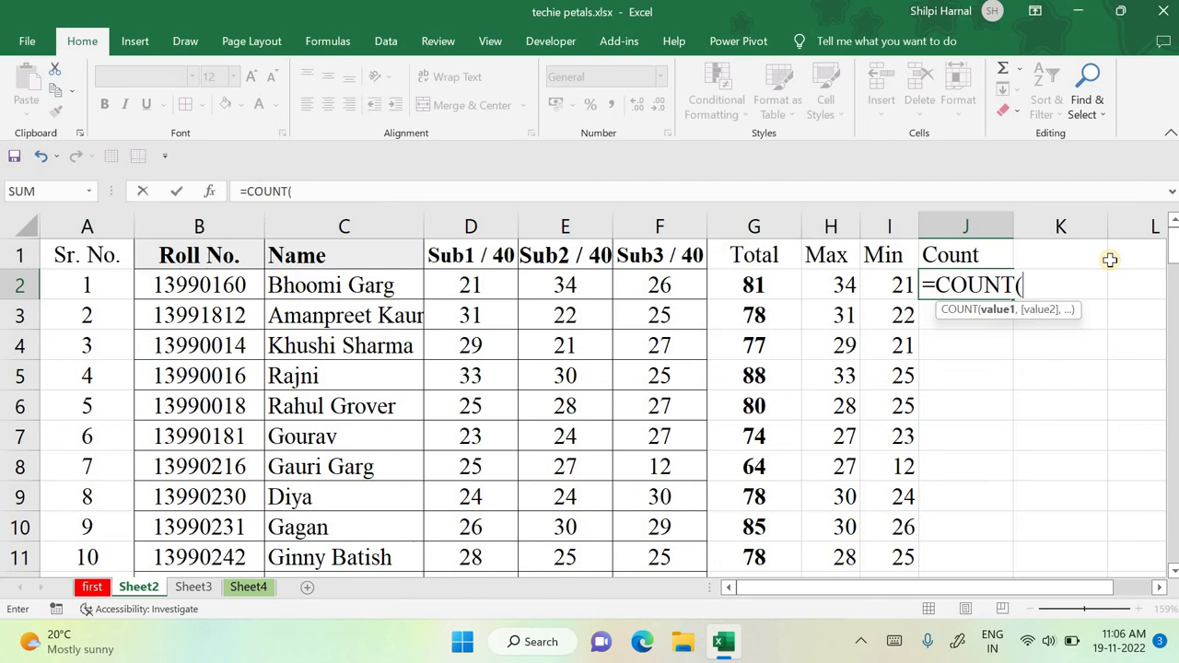
left_click_drag(492, 286, 648, 290)
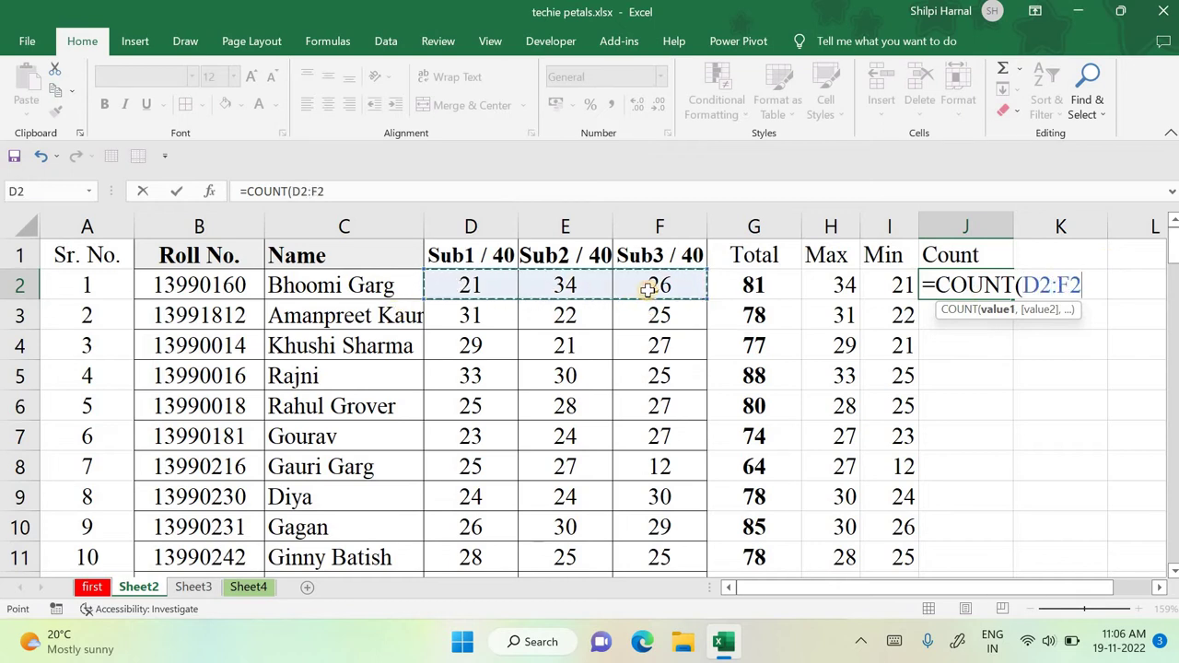
type(")")
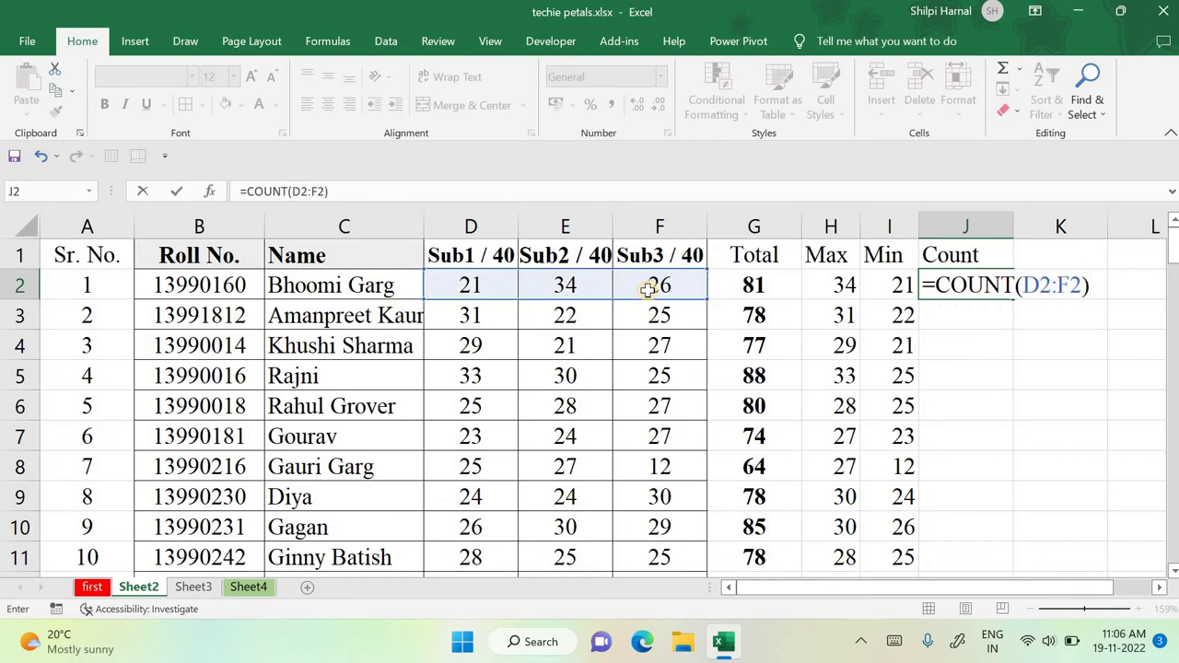
key("Return")
Step: Fill the COUNT formula from J2 down for all students and review the filled column
left_click(984, 279)
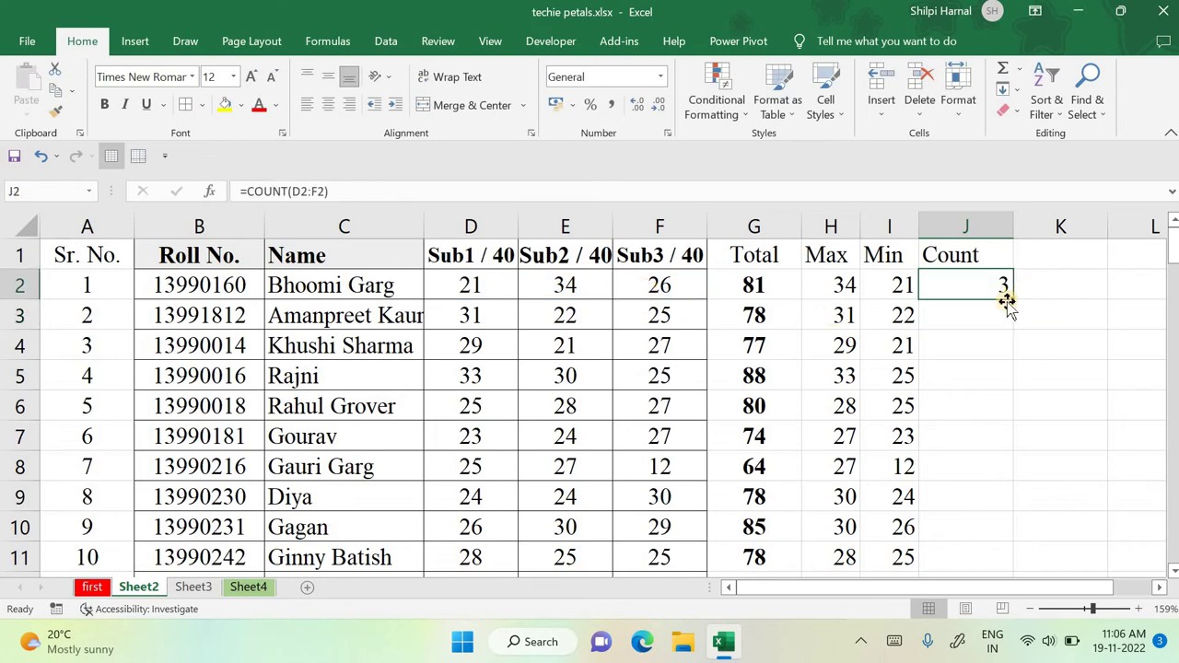
double_click(1007, 302)
scroll(1029, 436, "down", 13)
scroll(1028, 436, "down", 20)
scroll(1027, 443, "up", 13)
scroll(1025, 443, "up", 20)
left_click(1072, 396)
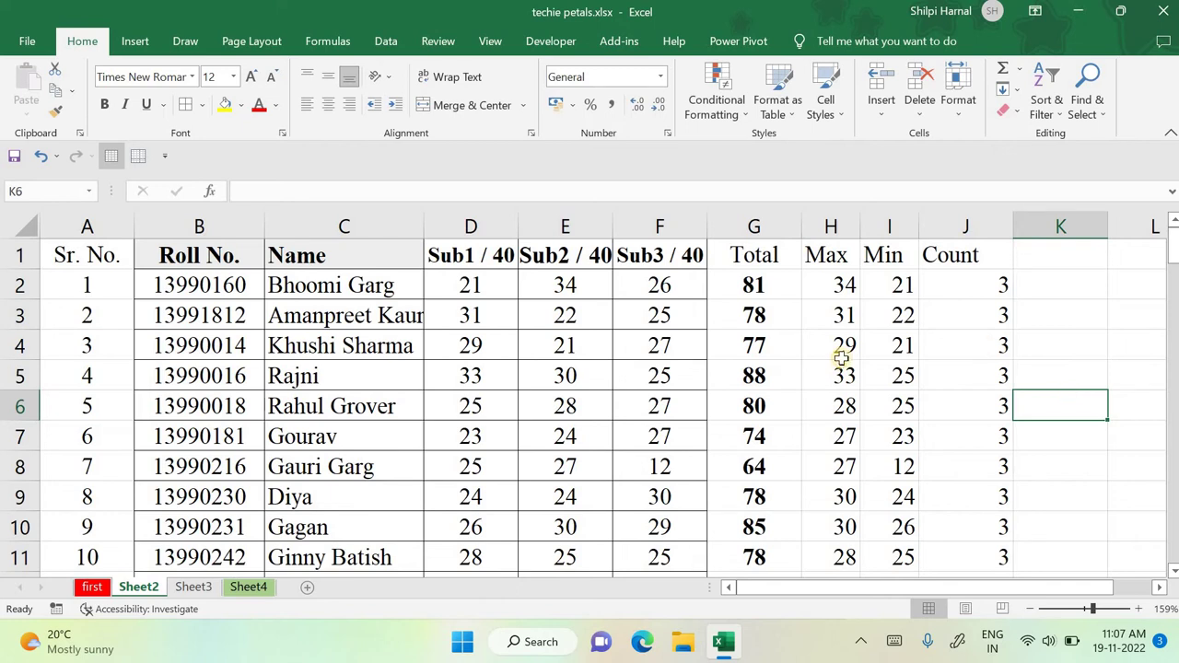
Step: Replace the Total heading in cell G1 with SUM
left_click(765, 254)
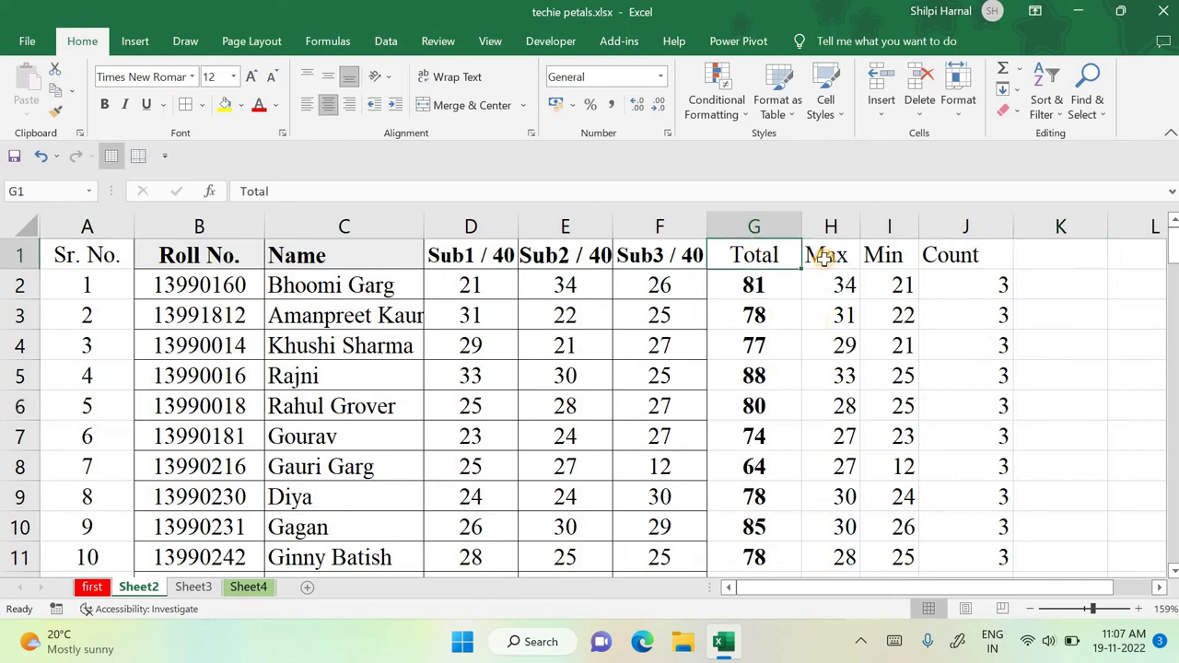
type("SUM")
key("Return")
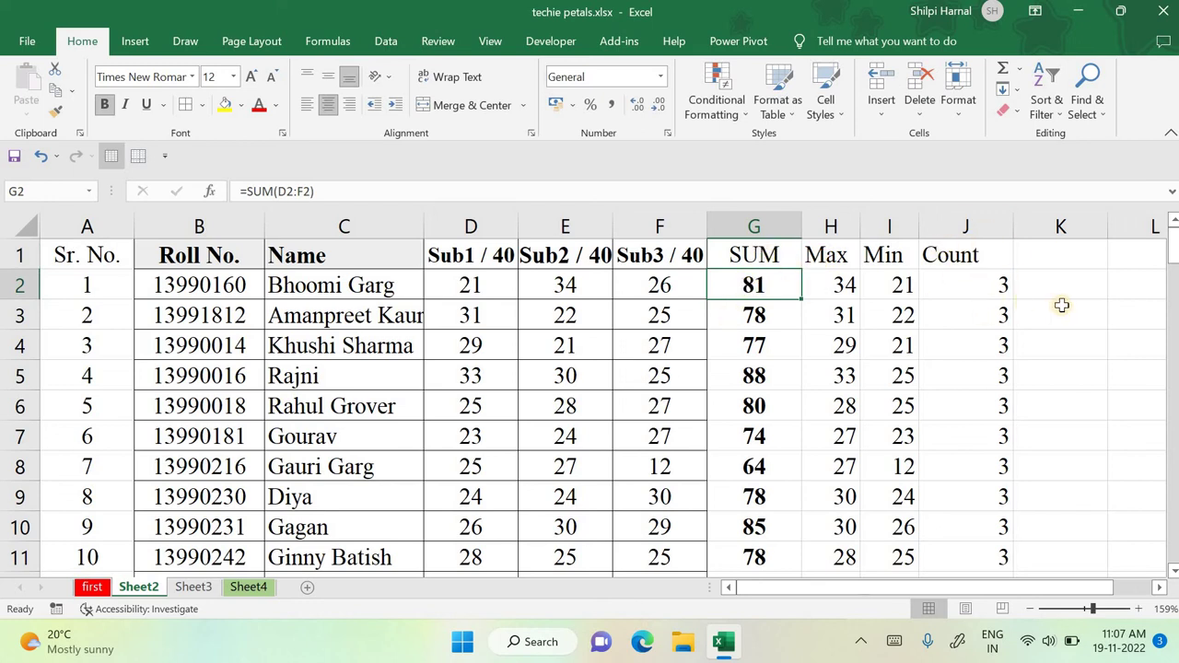
Step: Hide the Max and Min columns (H and I) and narrow the Count column to fit its heading
left_click(835, 225)
left_click_drag(880, 226, 883, 225)
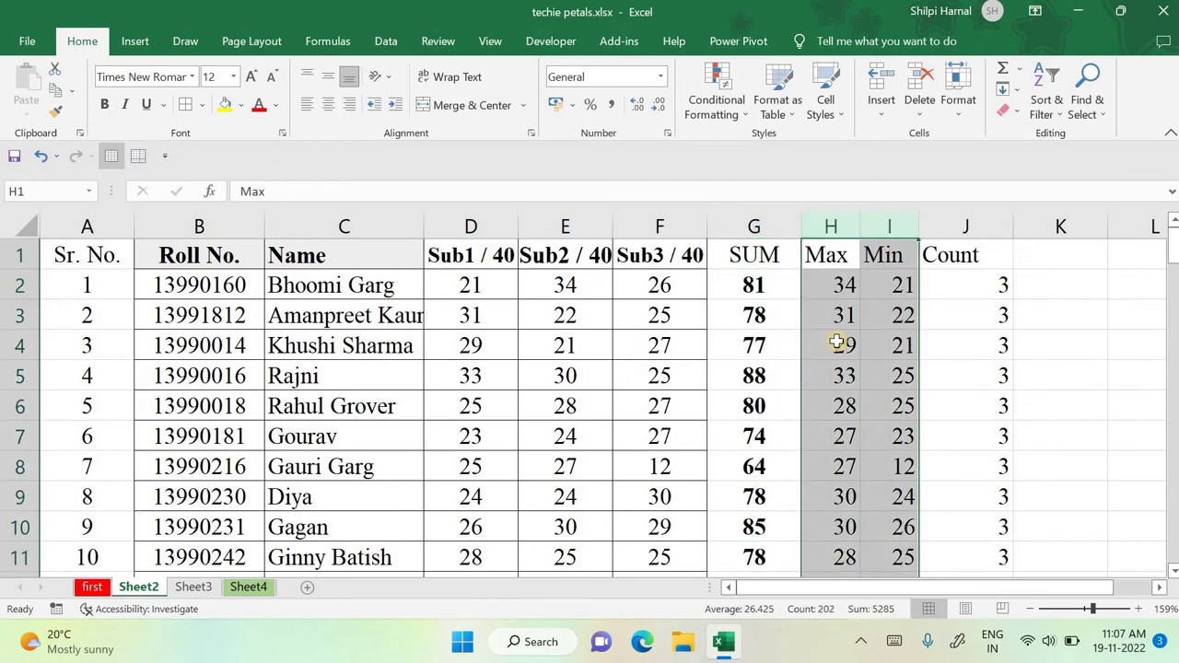
right_click(843, 316)
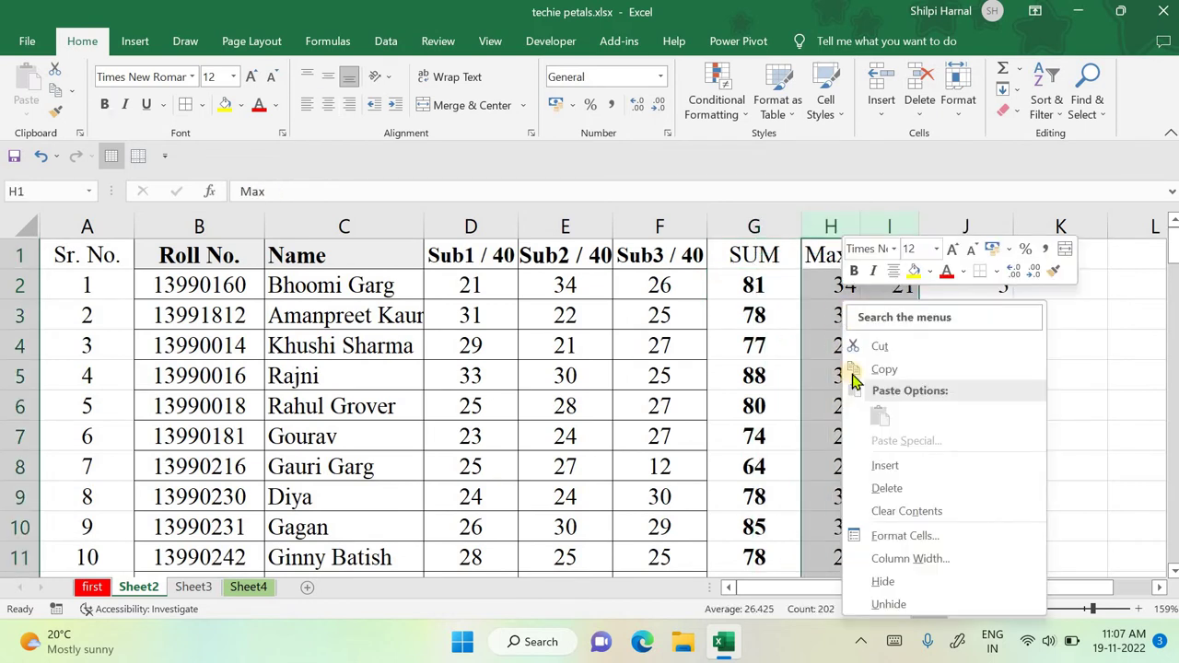
left_click(884, 582)
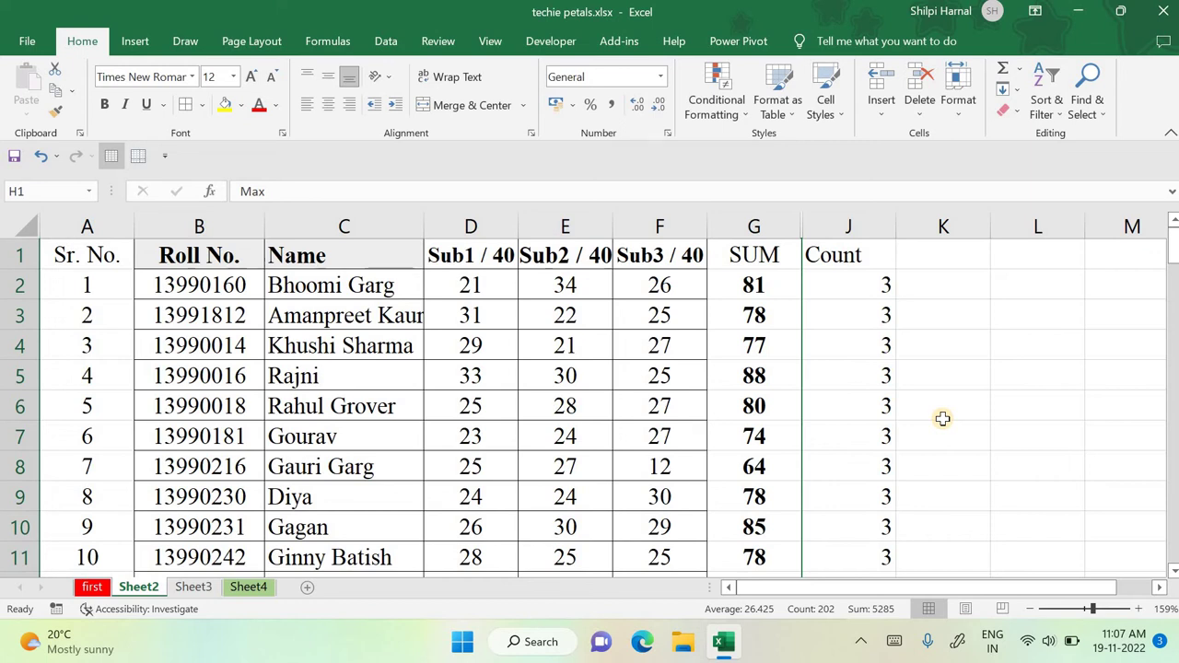
left_click_drag(896, 225, 866, 224)
Step: Add an AVERAGE heading in cell K1 and widen column K to fit it
left_click(927, 255)
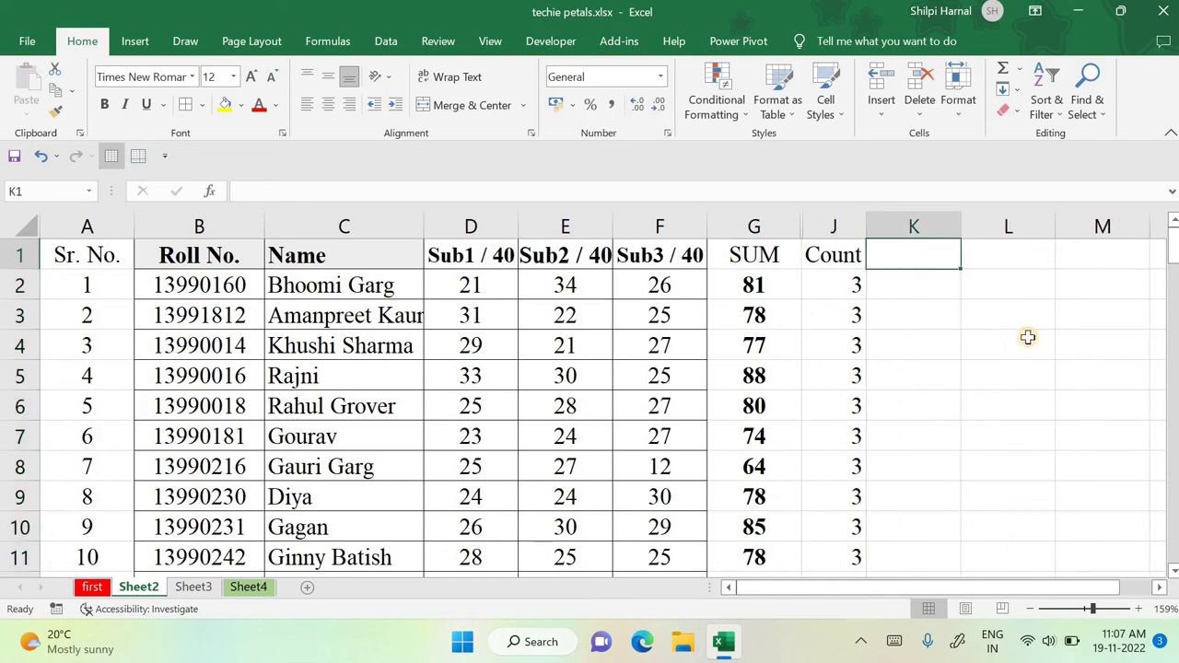
type("AVER")
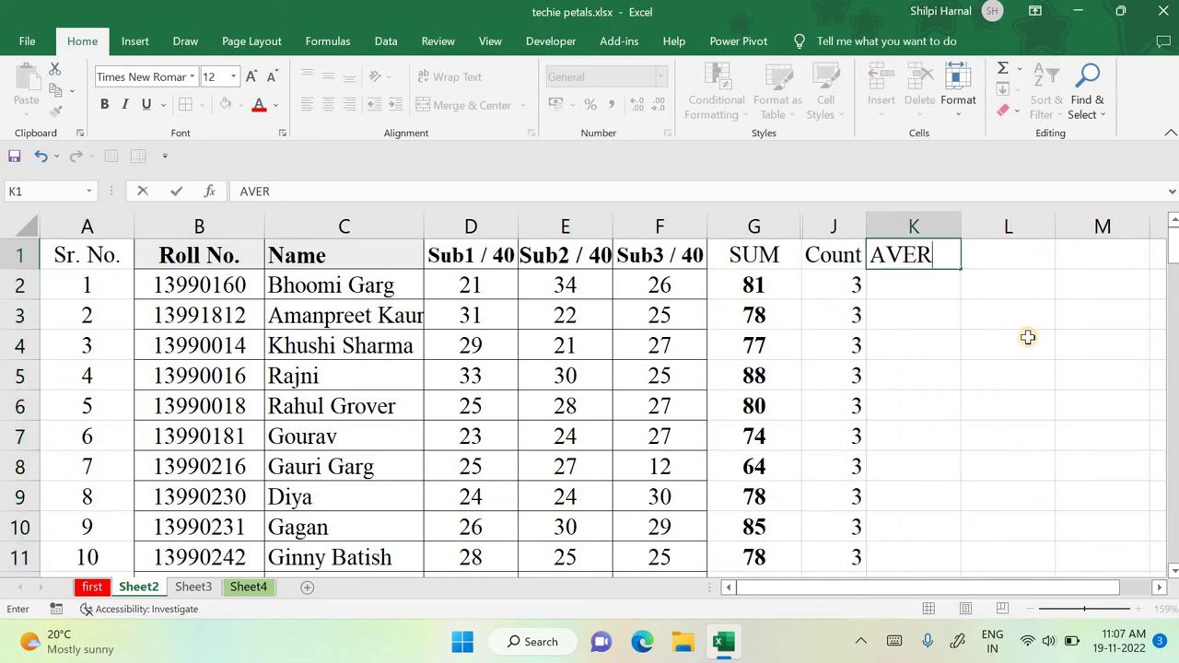
type("AGE")
key("Return")
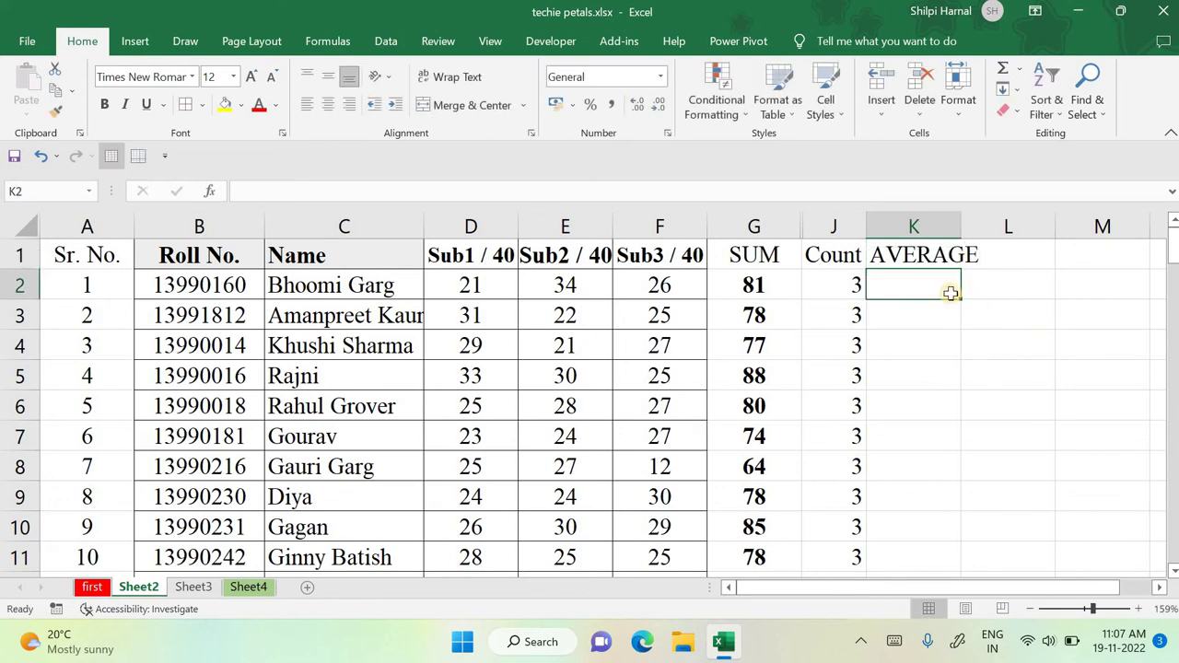
left_click(955, 382)
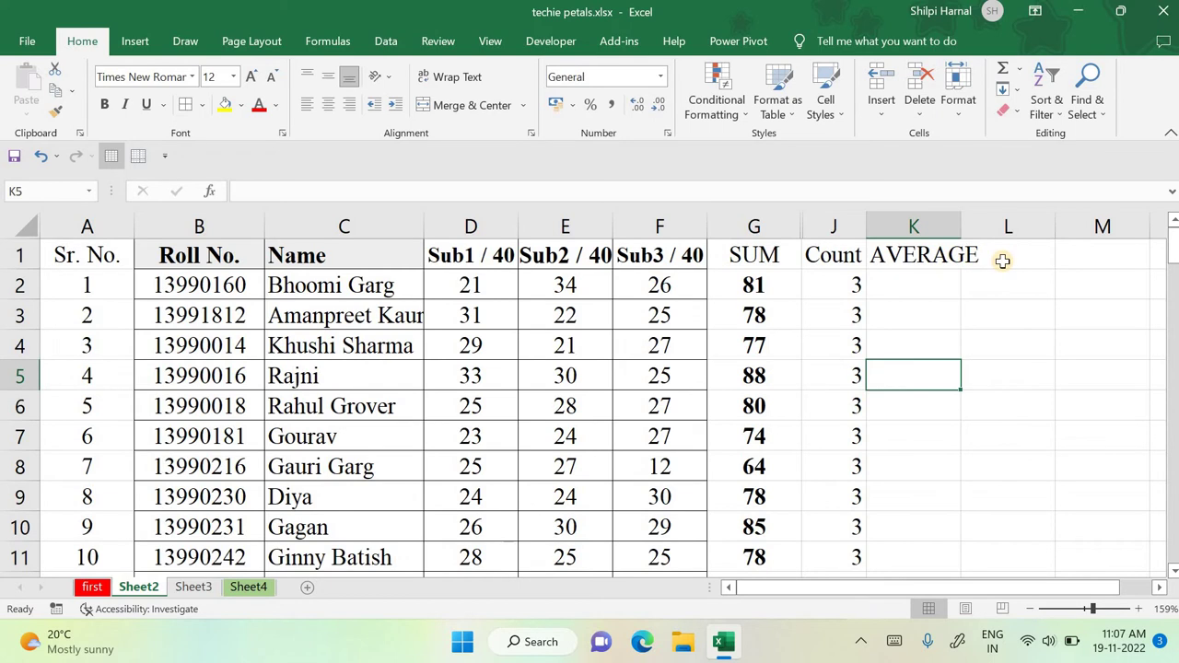
left_click_drag(961, 226, 986, 227)
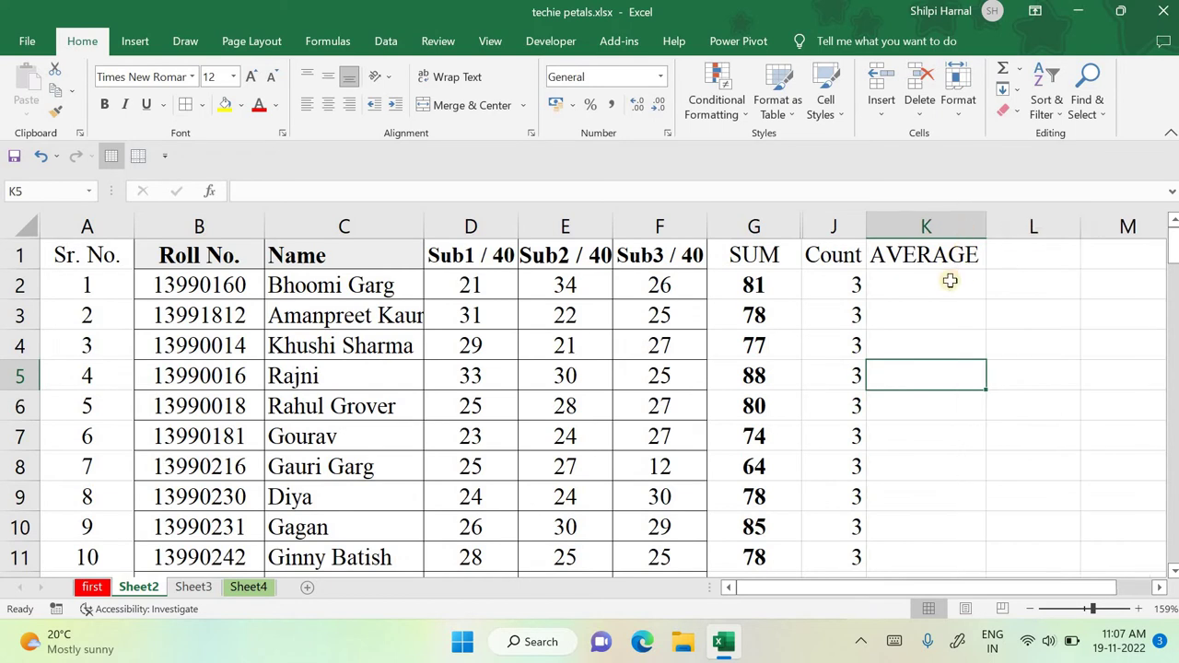
Step: Enter =G2/J2 in K2 to divide the first student's sum by the count, and check the cells it references
left_click(936, 285)
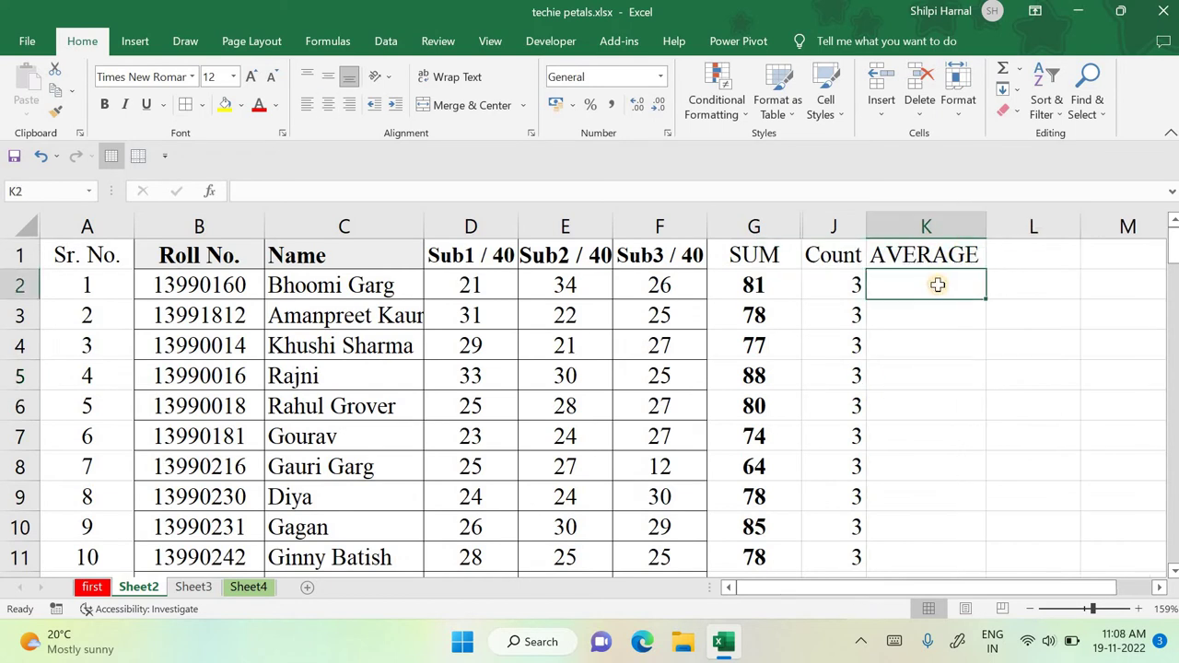
type("=")
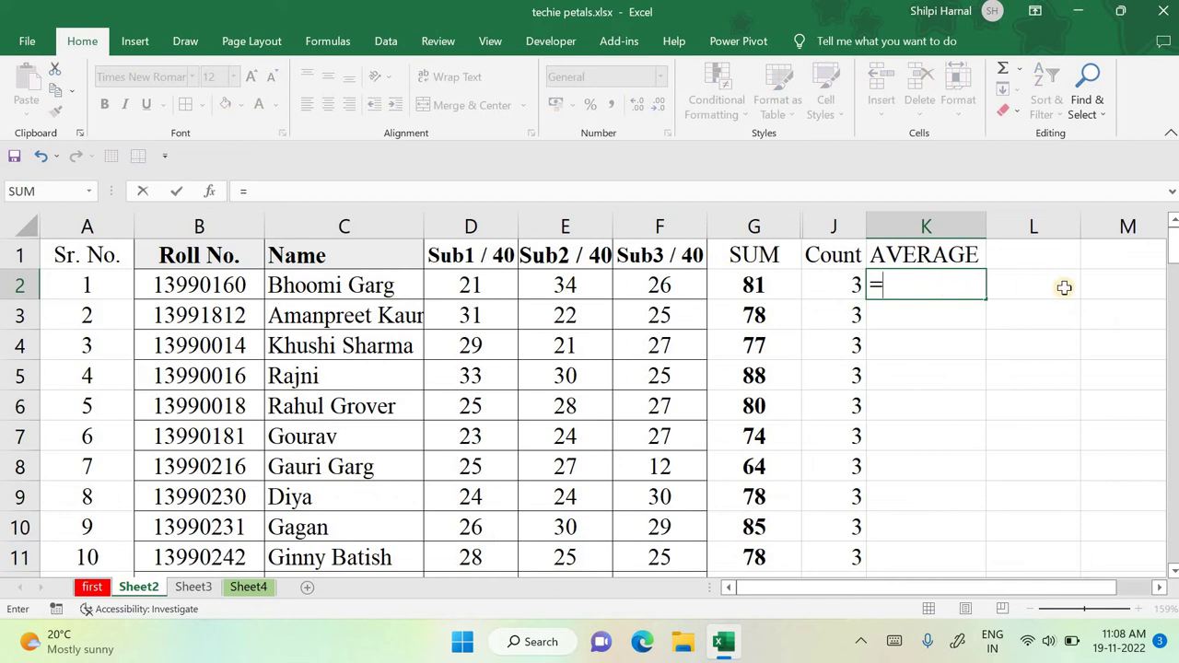
left_click(751, 288)
type("/")
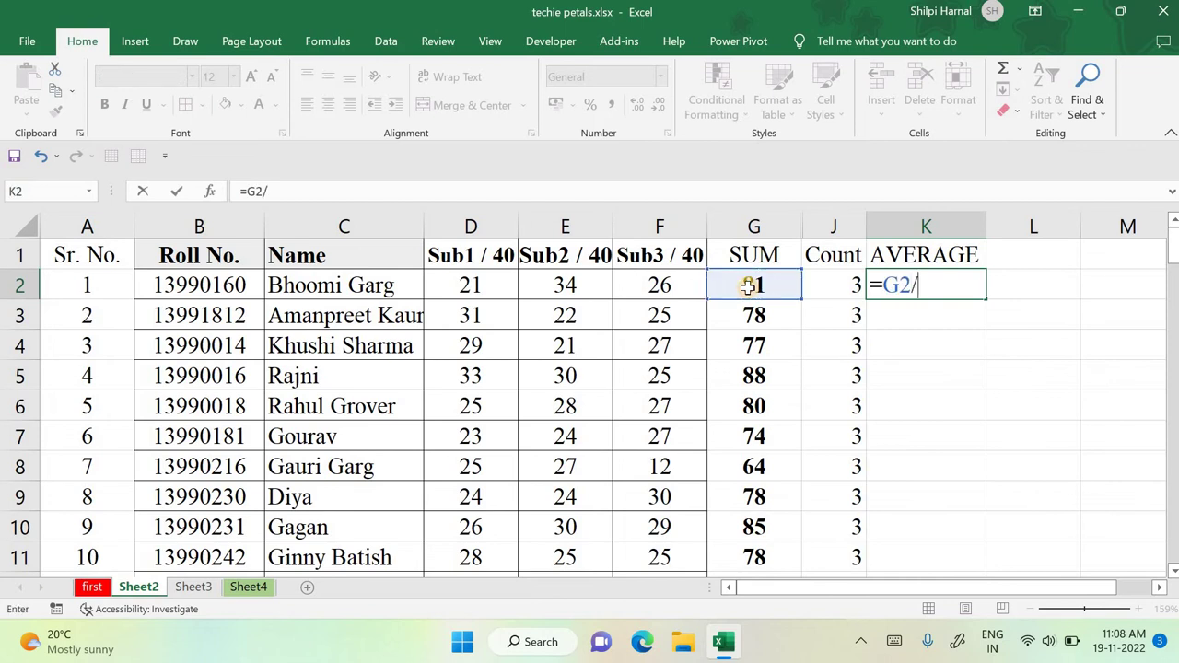
left_click(821, 286)
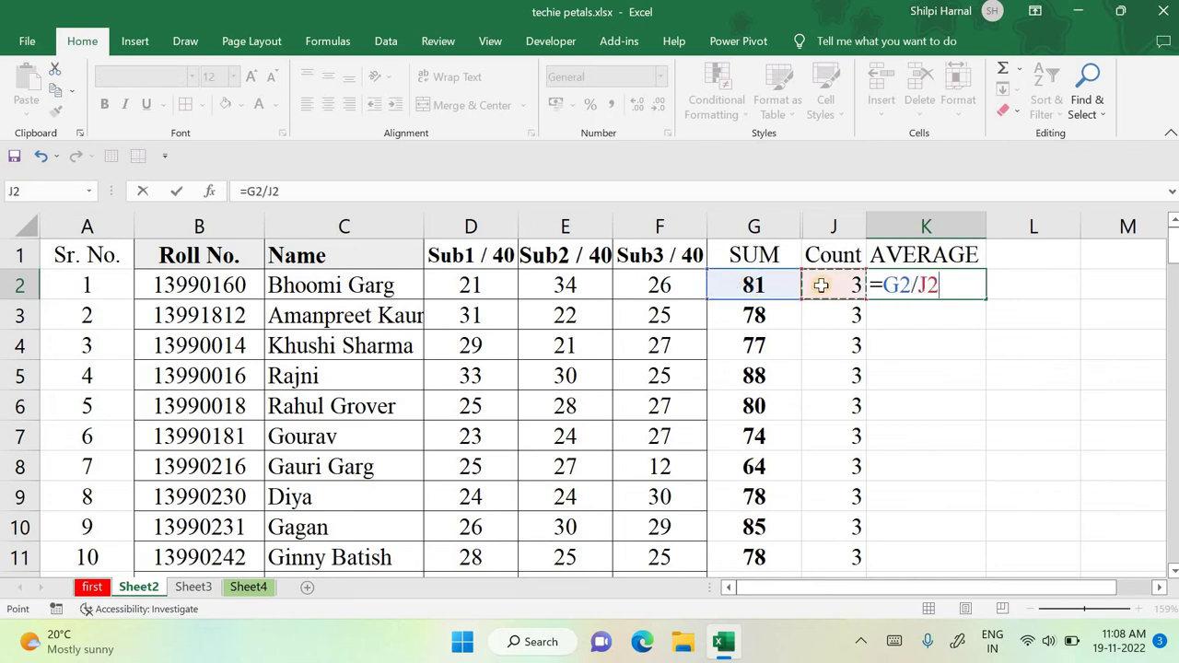
key("Return")
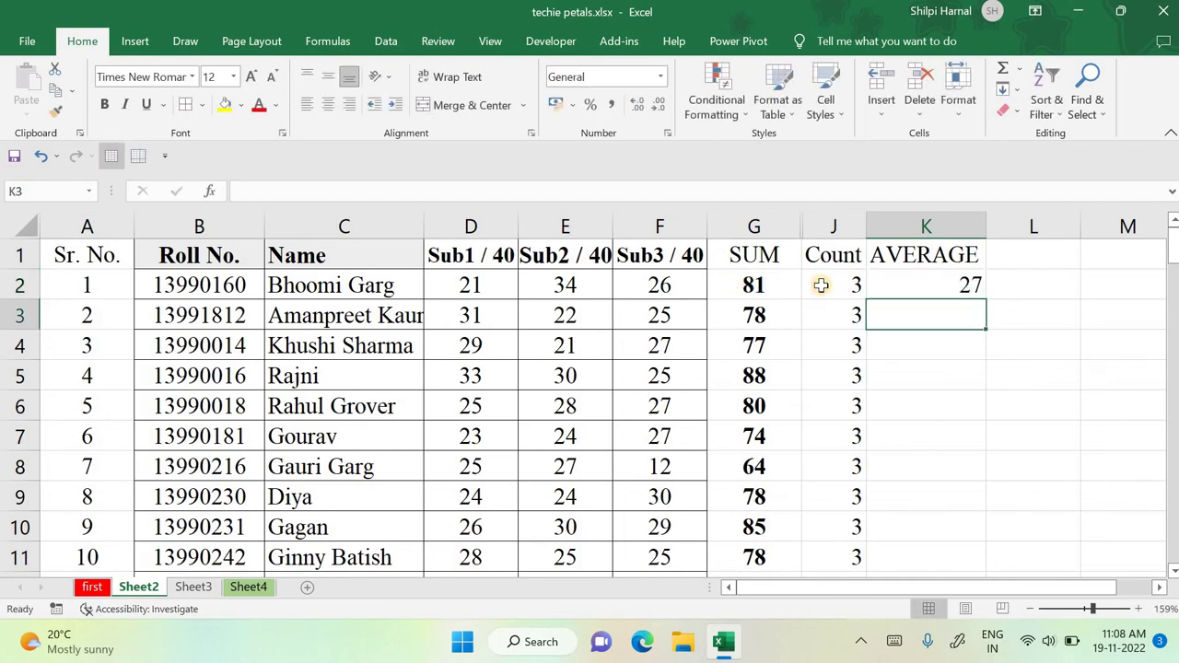
left_click(880, 284)
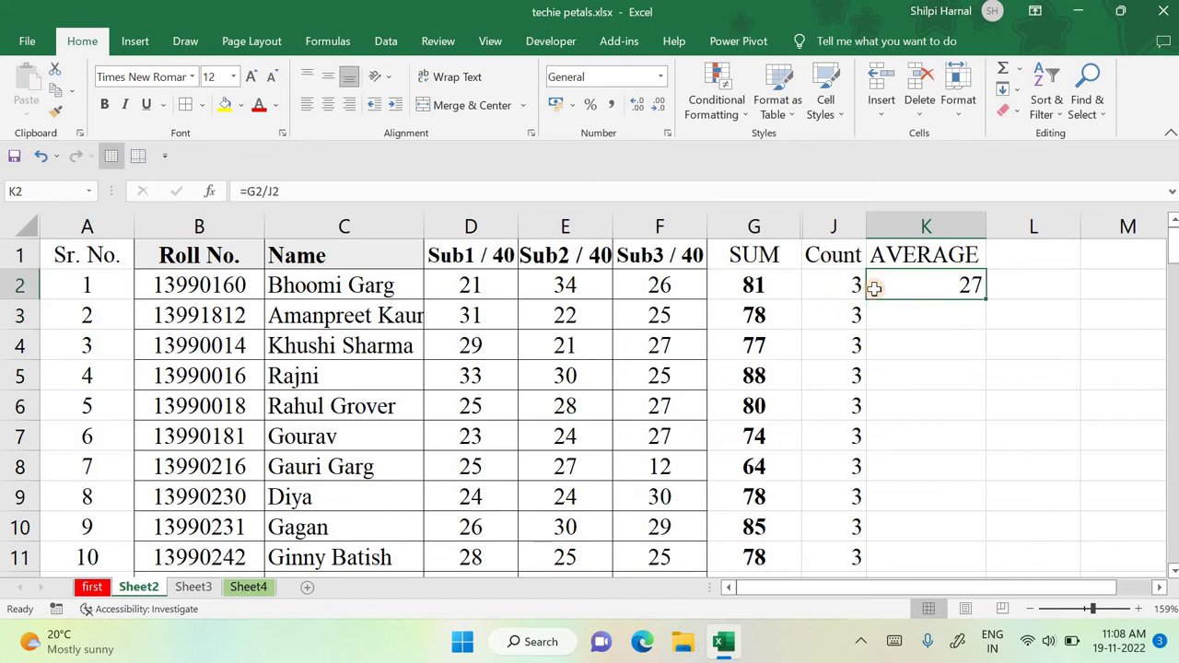
left_click(771, 284)
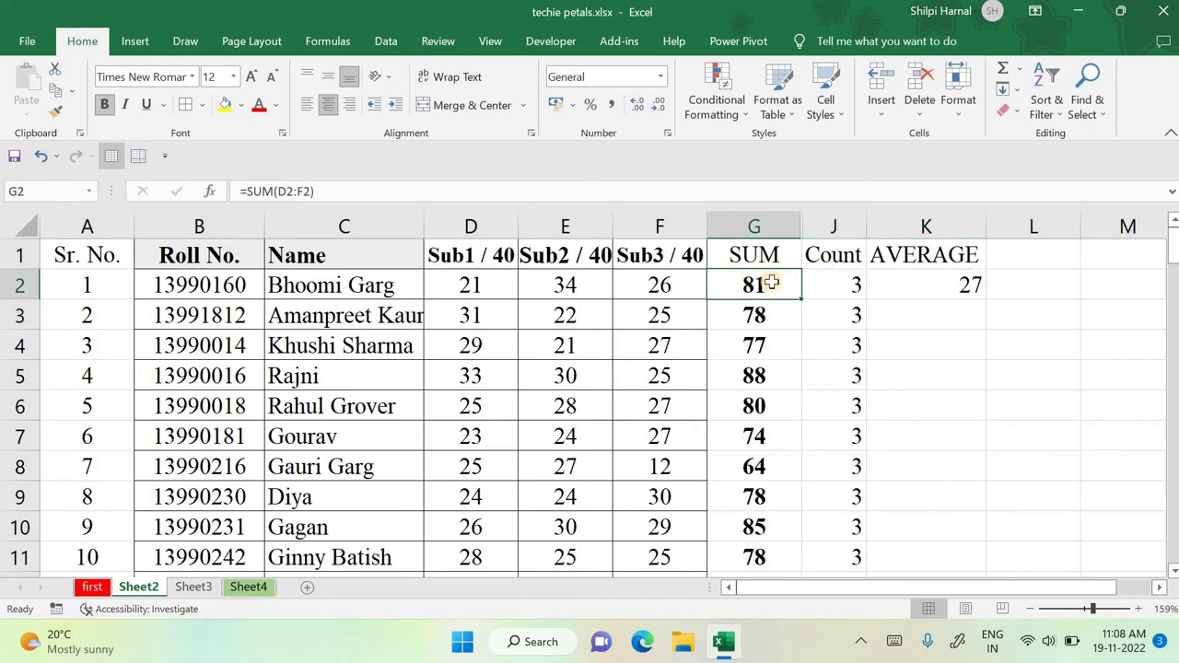
left_click(833, 286)
left_click(903, 283)
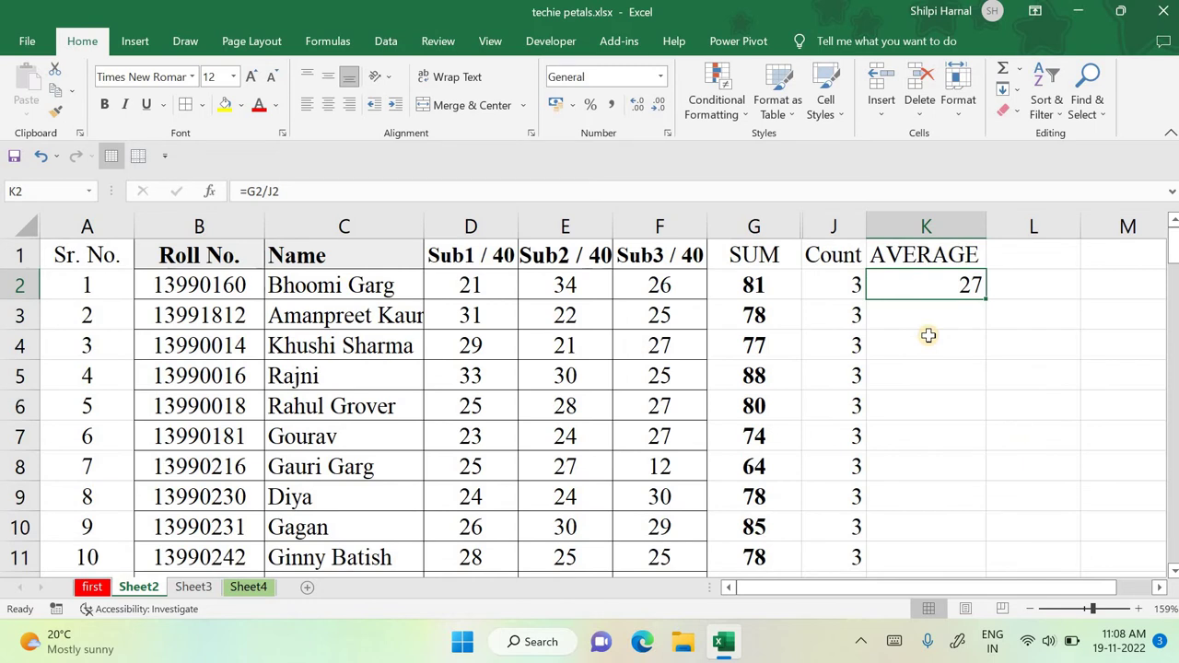
Step: Replace the formula in K2 with =SUM(D2:F2)/COUNT(D2:F2) to average the first student's marks directly
key("F2")
key("BackSpace")
key("BackSpace")
key("BackSpace")
key("BackSpace")
key("BackSpace")
key("BackSpace")
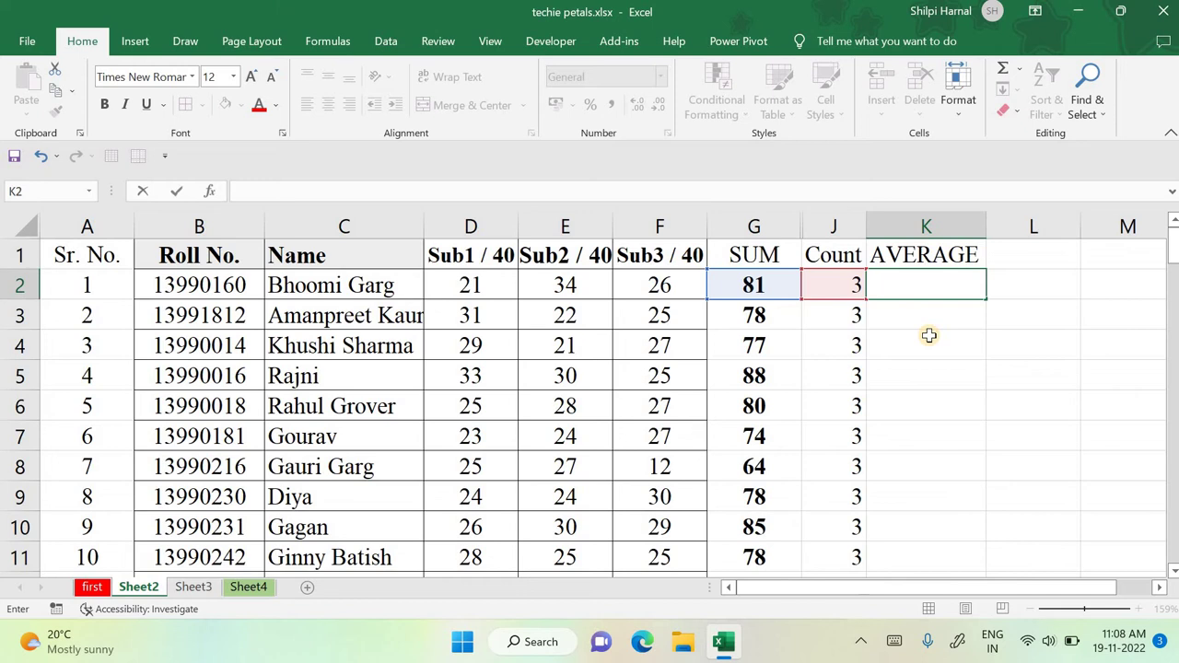
type("=")
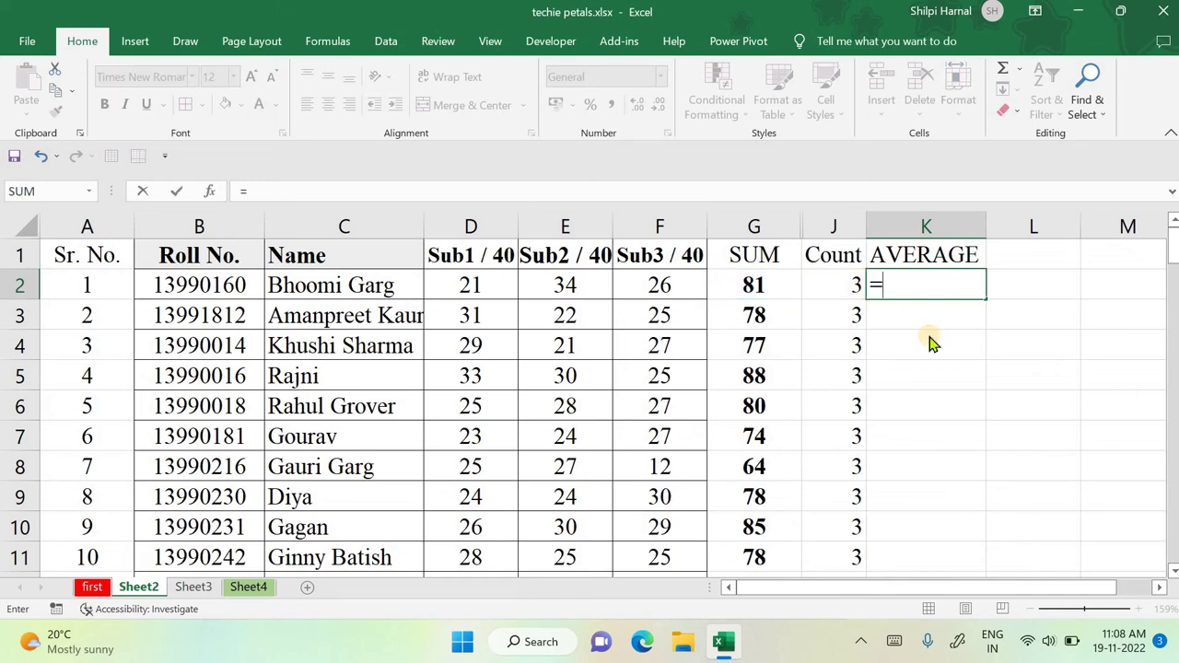
type("SUM(")
left_click_drag(474, 285, 660, 285)
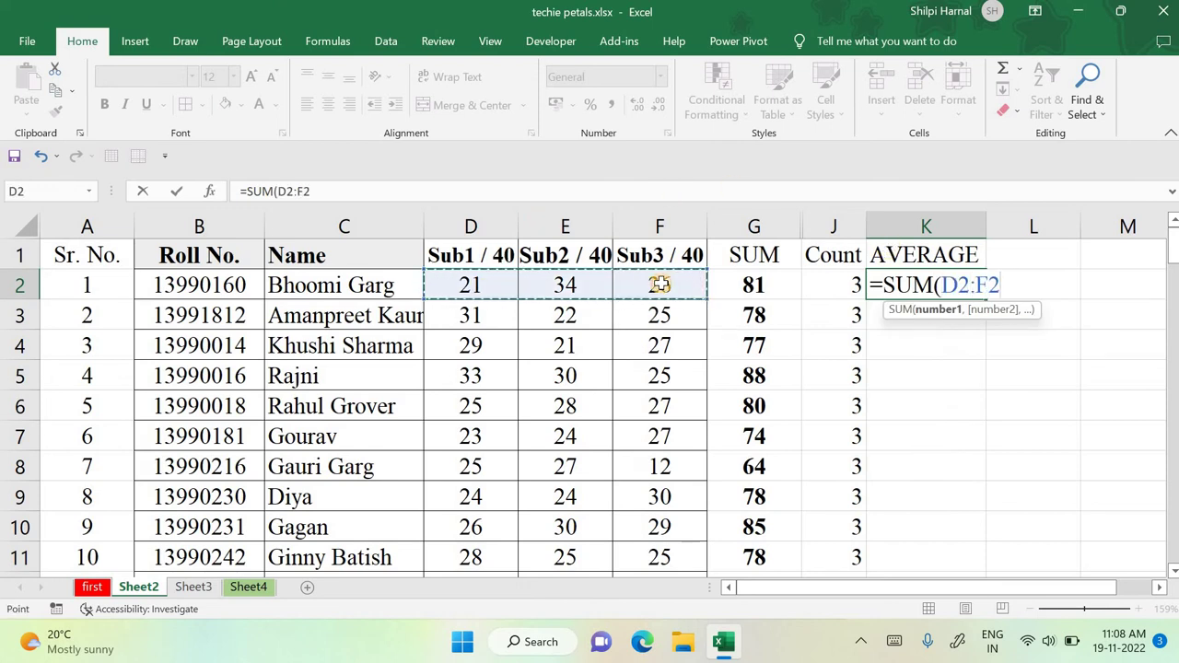
type(")/")
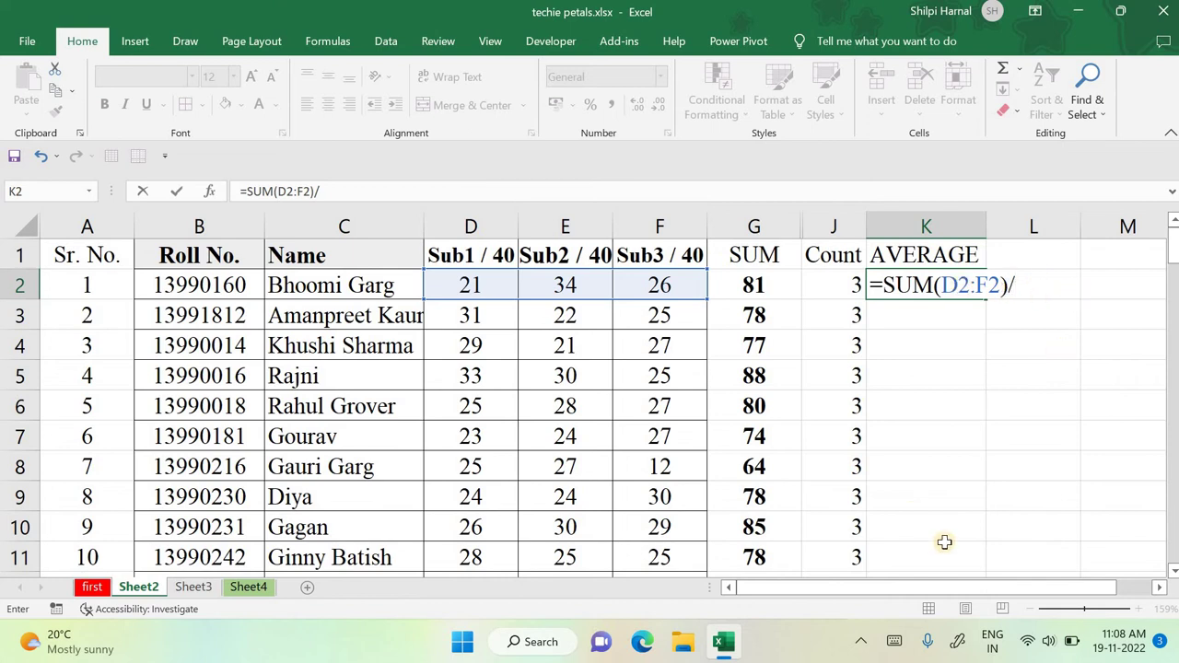
type("COUNT")
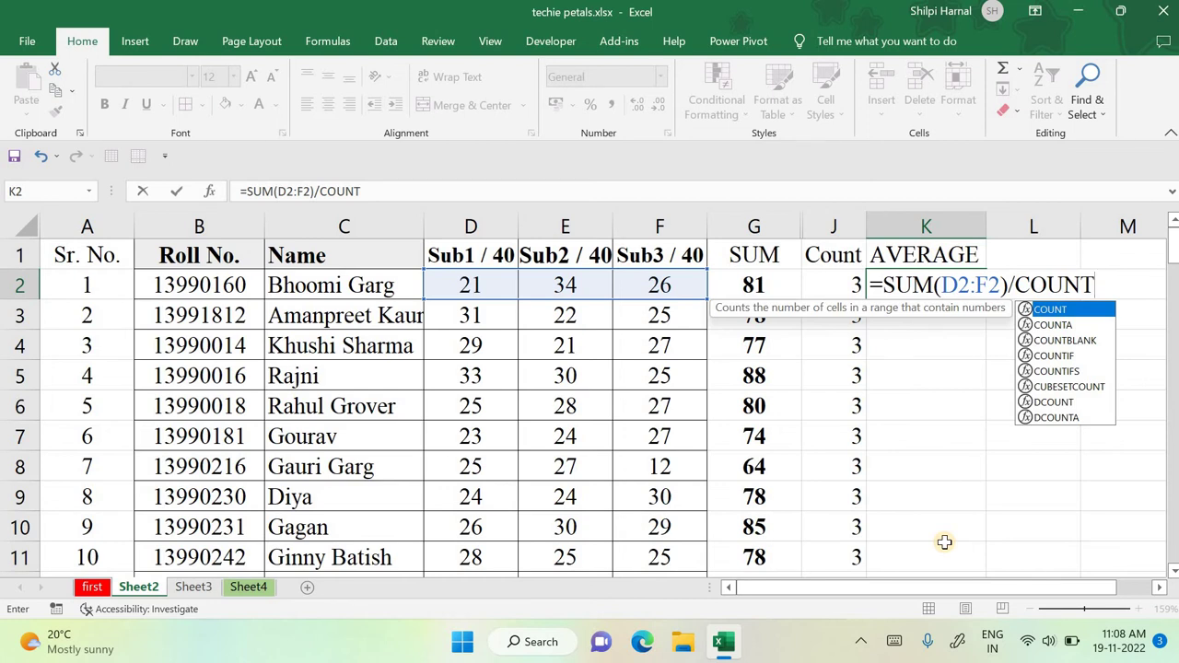
type("(")
left_click(468, 284)
left_click_drag(636, 282, 665, 282)
type(")")
key("Return")
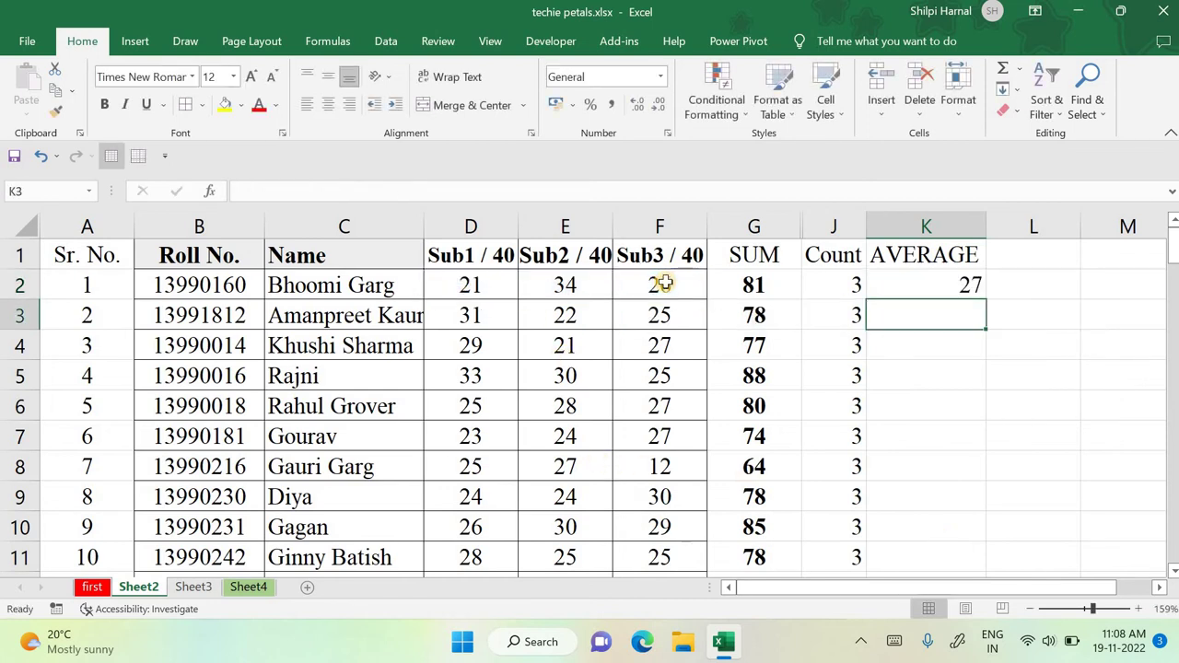
Step: Fill the average formula from K2 down for all students and add borders to the filled cells
left_click(923, 289)
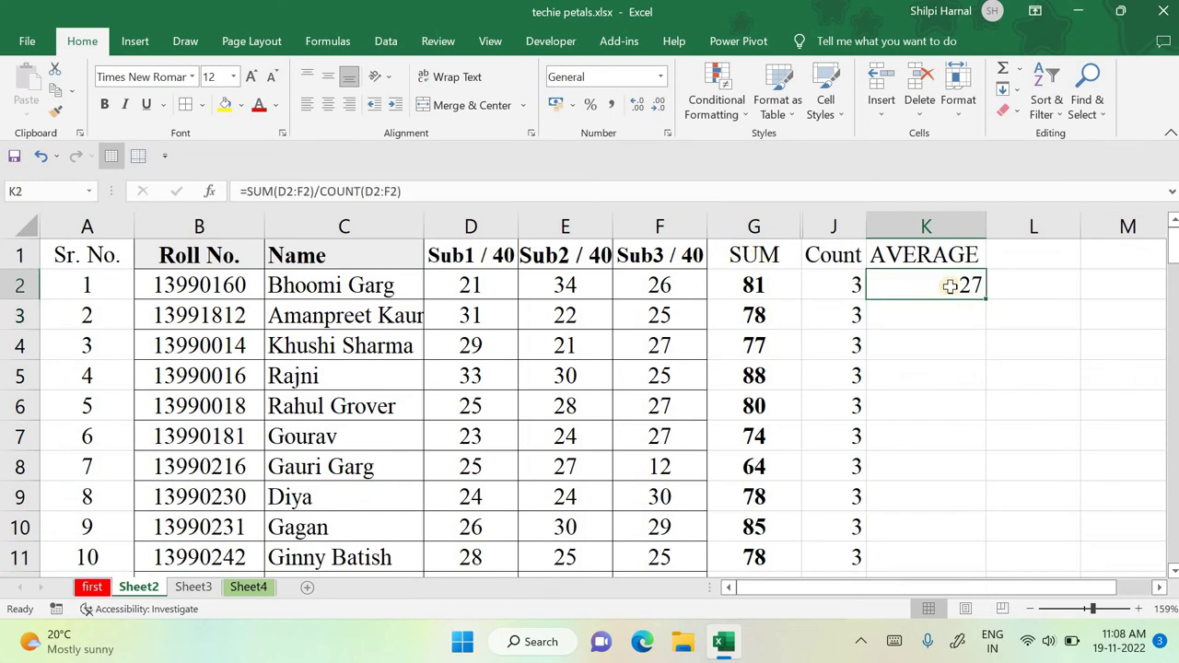
double_click(981, 296)
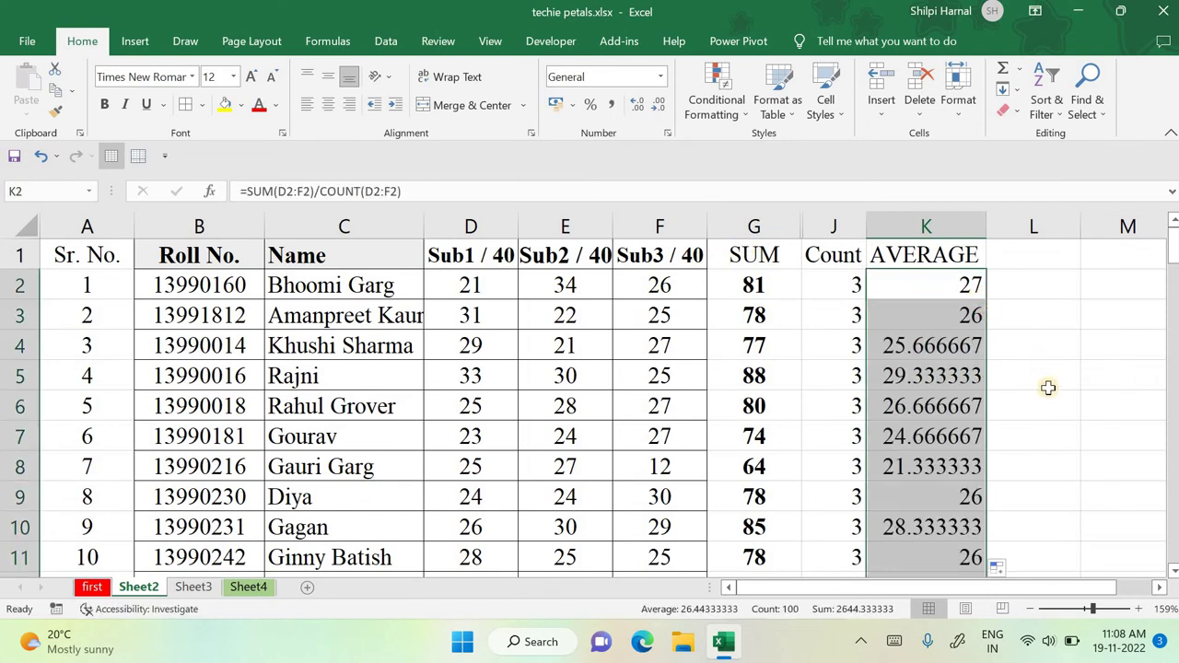
scroll(1051, 393, "down", 20)
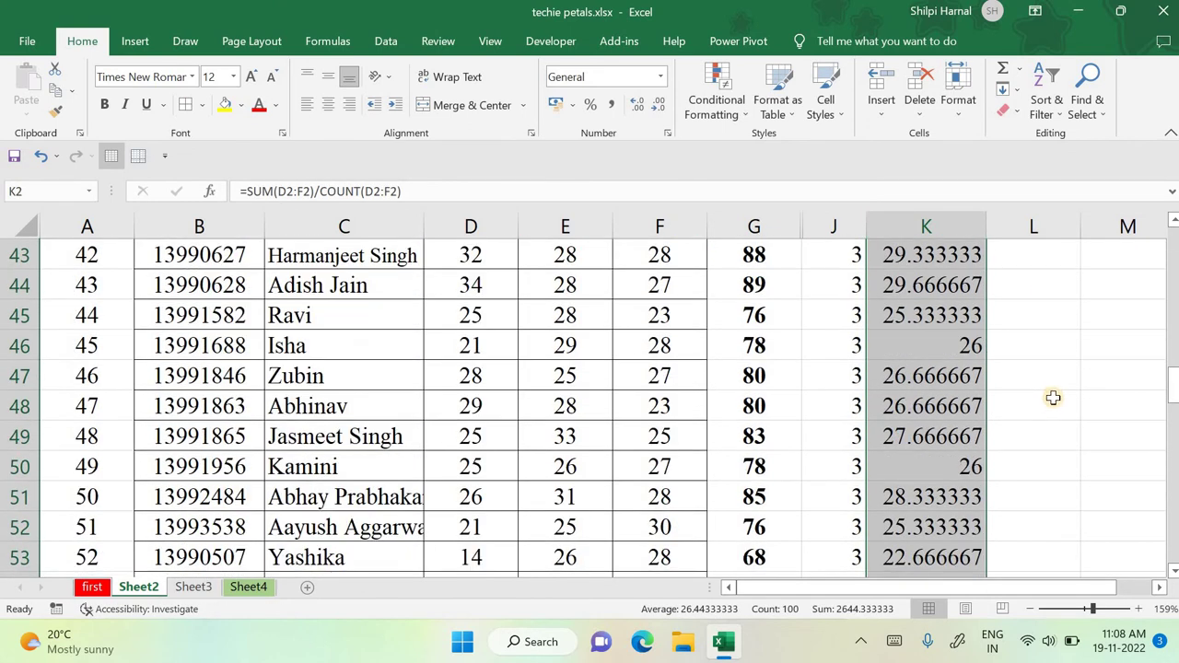
scroll(1054, 414, "down", 5)
scroll(1054, 414, "up", 20)
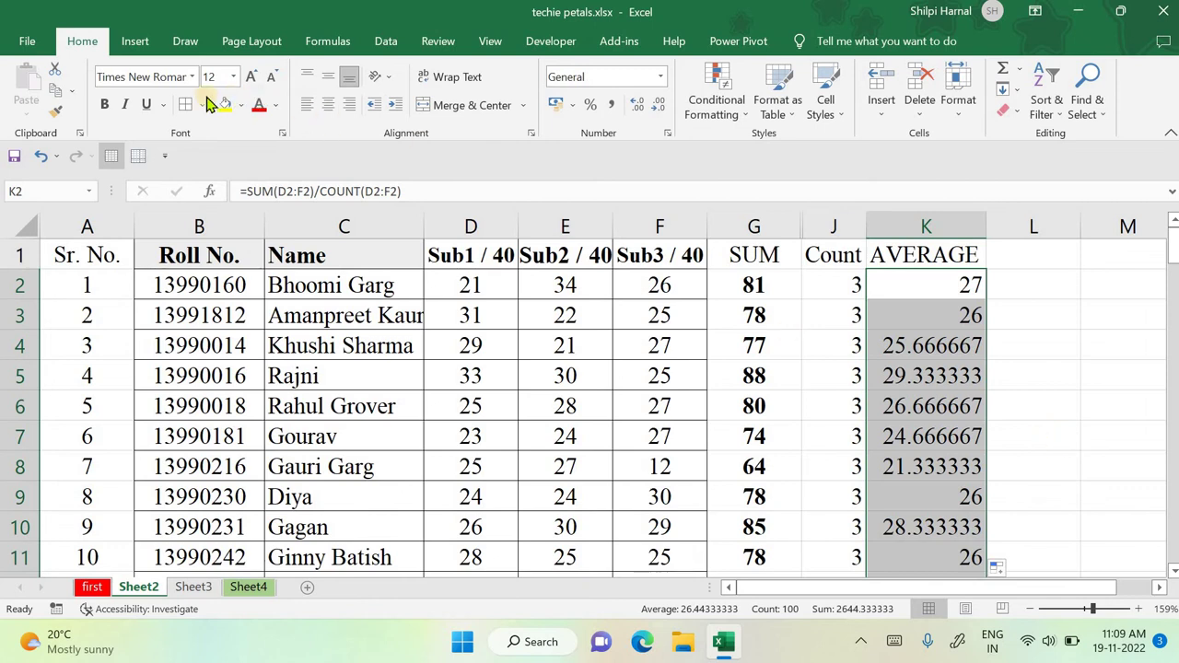
left_click(182, 108)
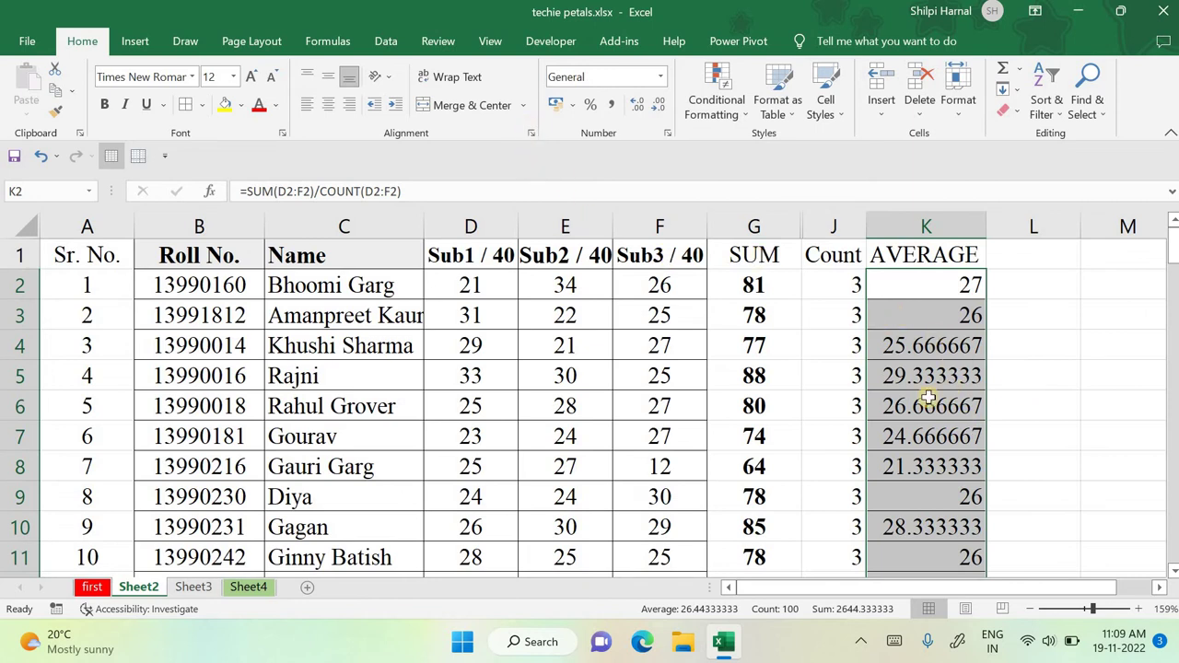
Step: Format the filled averages in column K as Number with 1 decimal place and review the column
left_click(276, 134)
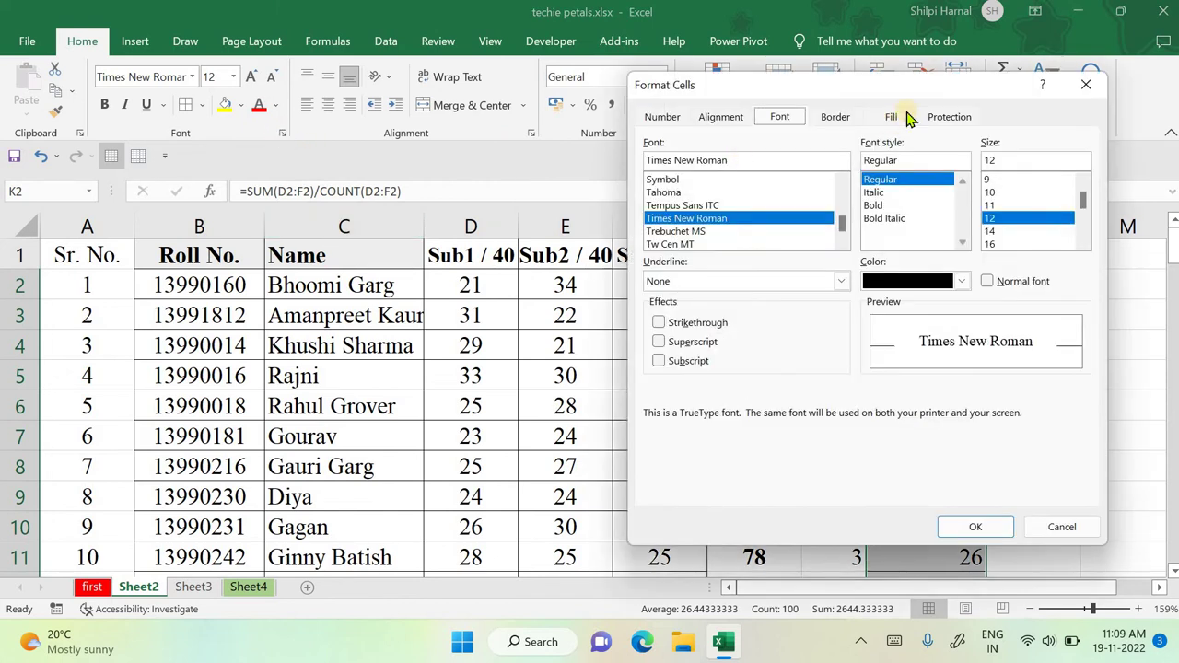
left_click_drag(906, 87, 523, 108)
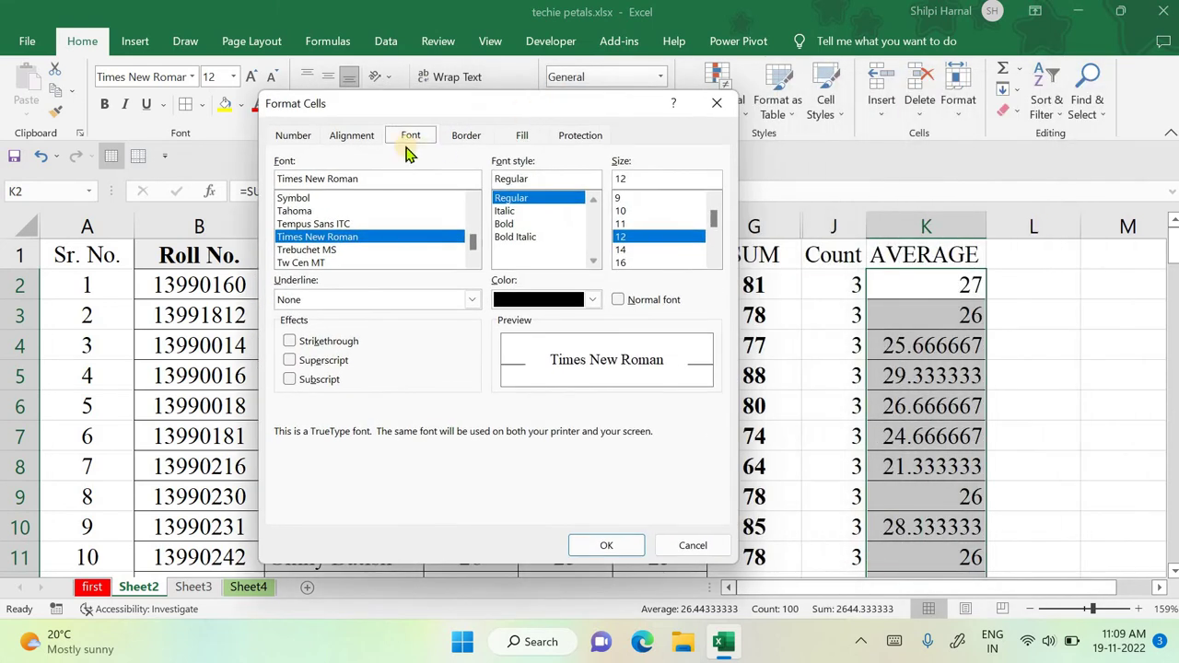
left_click(352, 135)
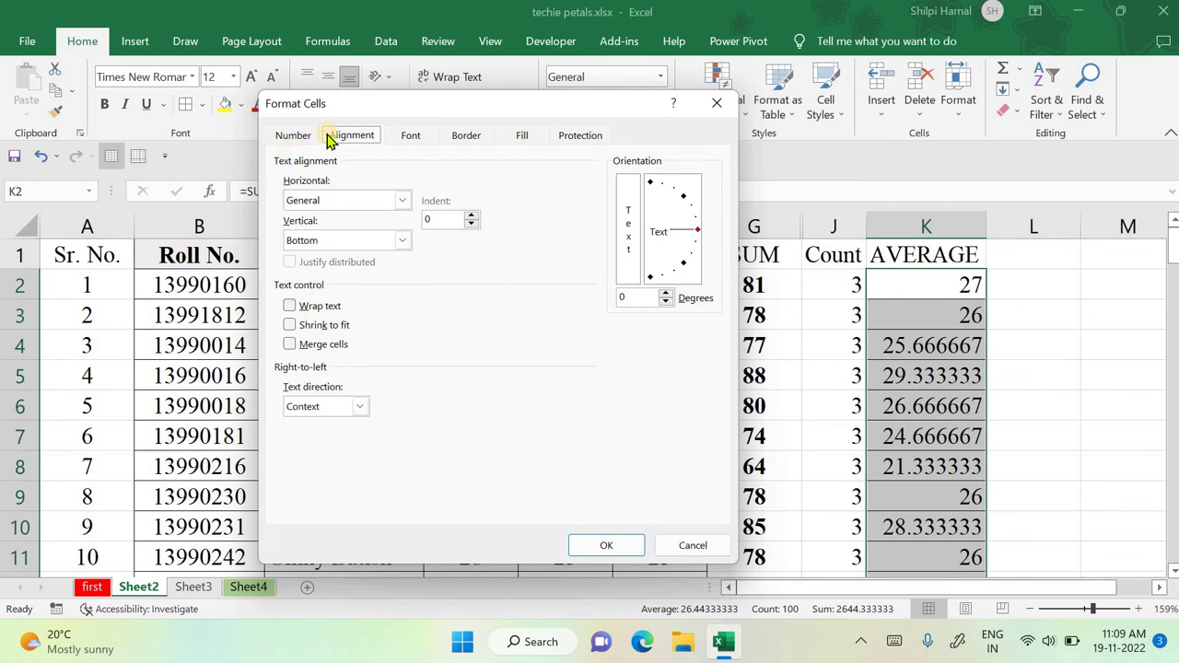
left_click(291, 137)
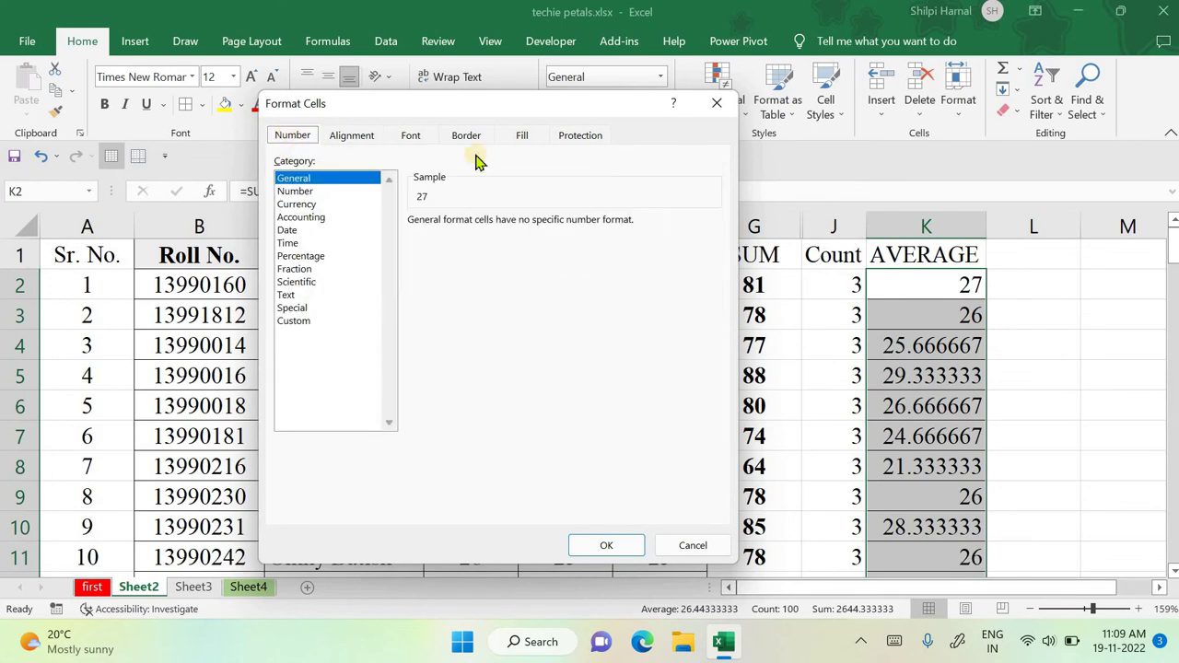
left_click(320, 191)
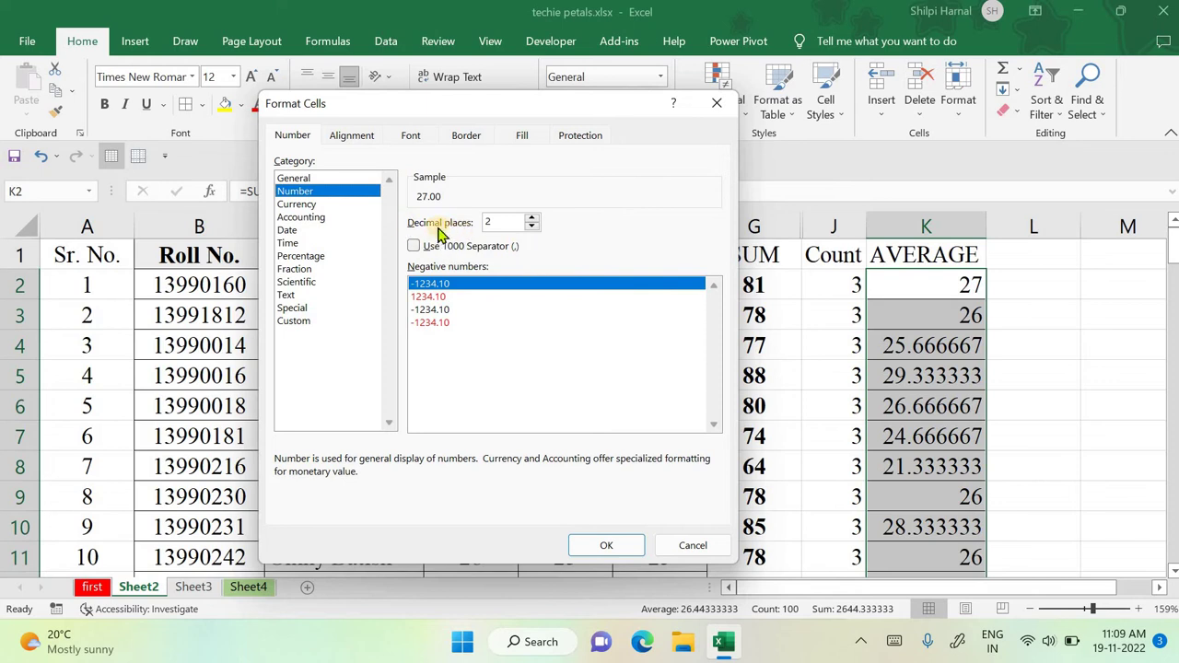
left_click(533, 227)
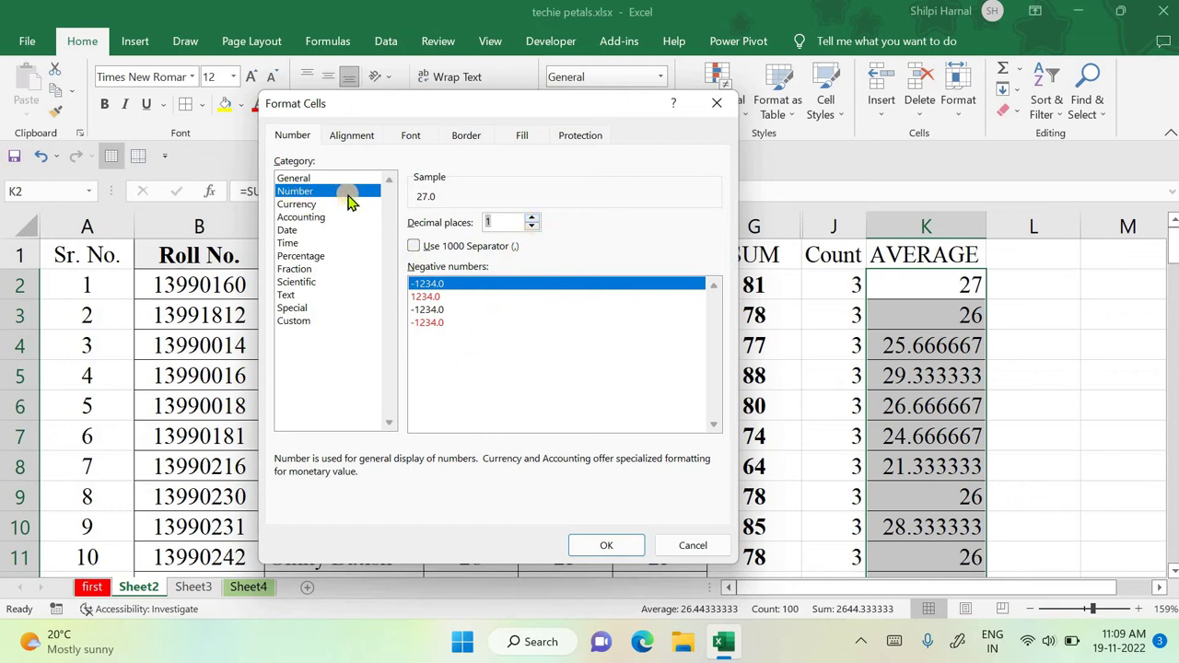
left_click(577, 546)
left_click(1060, 414)
scroll(975, 488, "down", 11)
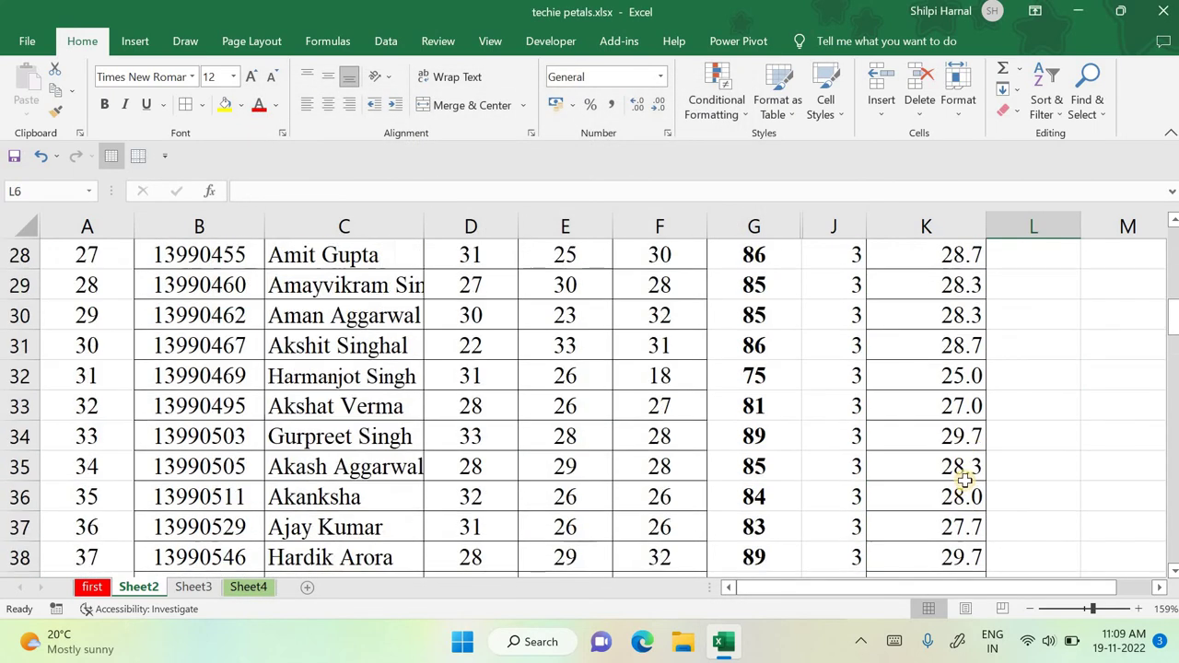
scroll(968, 461, "down", 6)
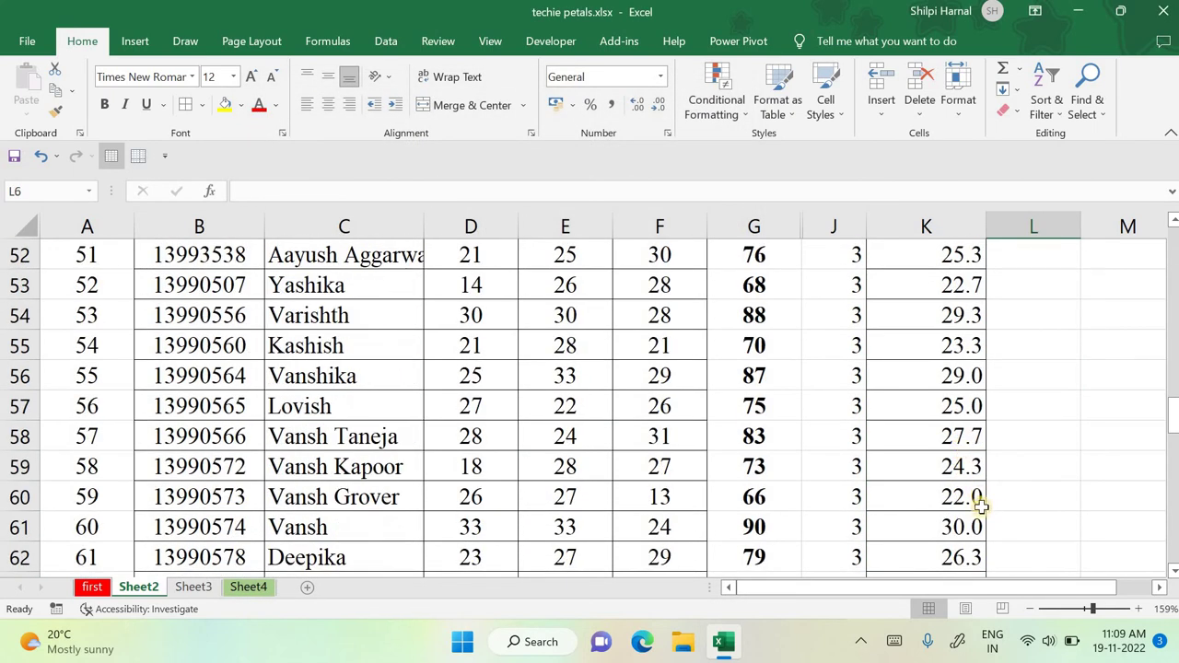
Step: Examine the first student's formulas in G2, J2 and K2, leaving the K2 average formula as =SUM(D2:F2)/COUNT(D2:F2)
scroll(977, 502, "up", 6)
scroll(977, 505, "up", 11)
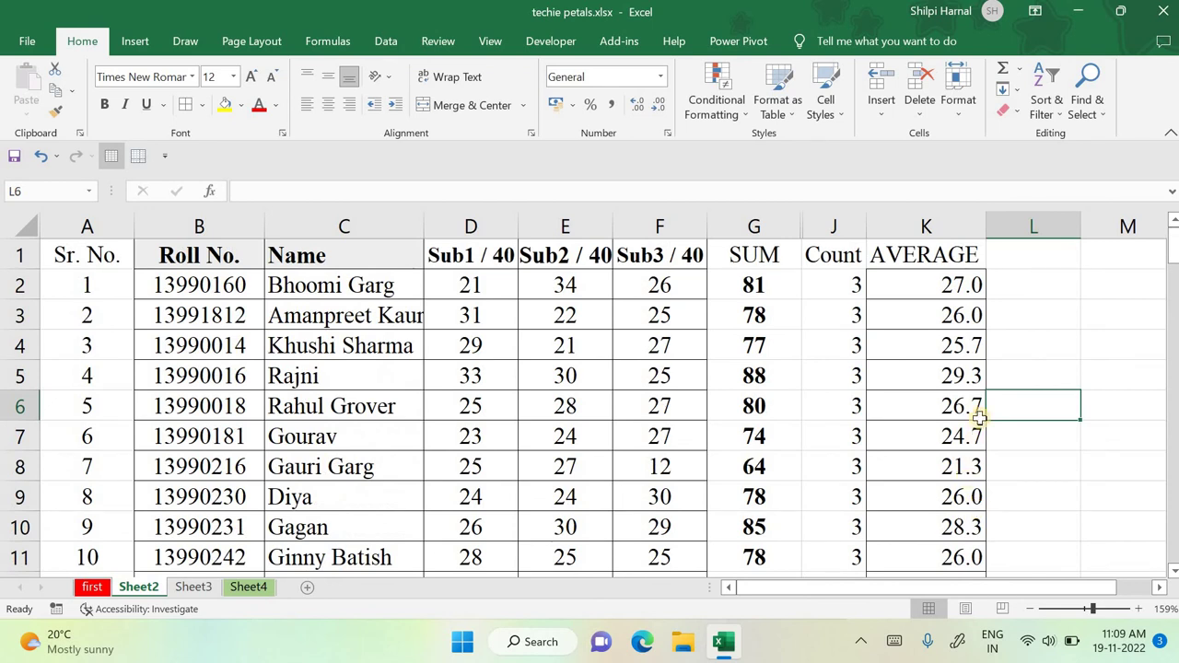
left_click(779, 287)
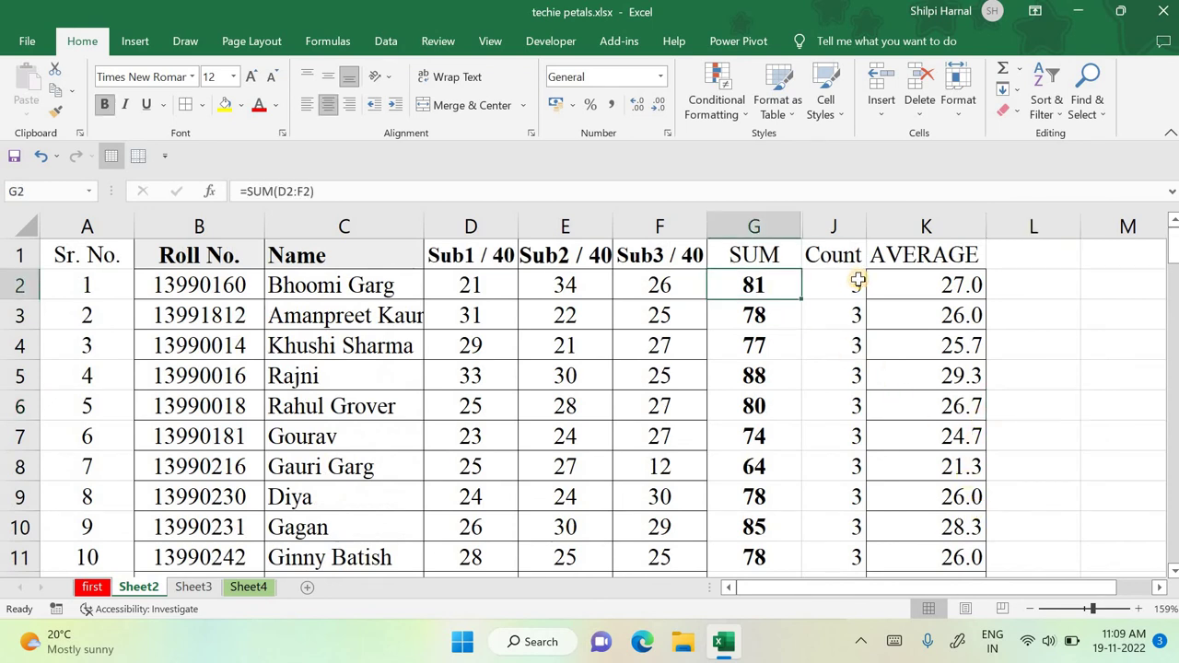
left_click(858, 280)
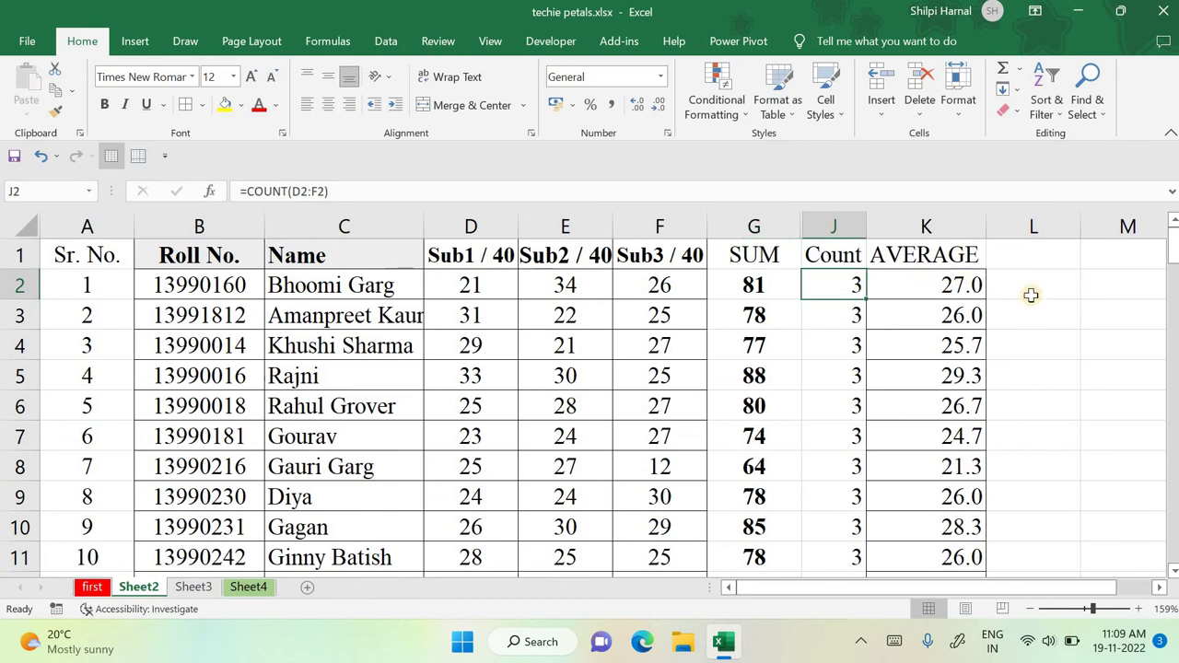
left_click(958, 289)
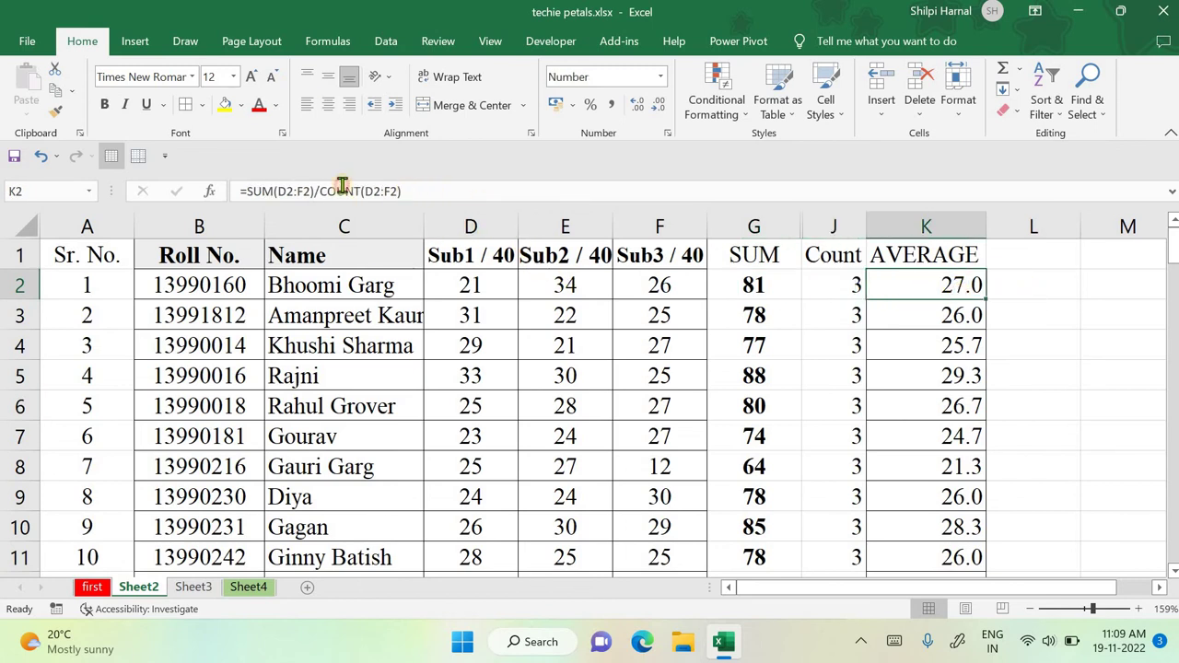
left_click_drag(408, 191, 238, 191)
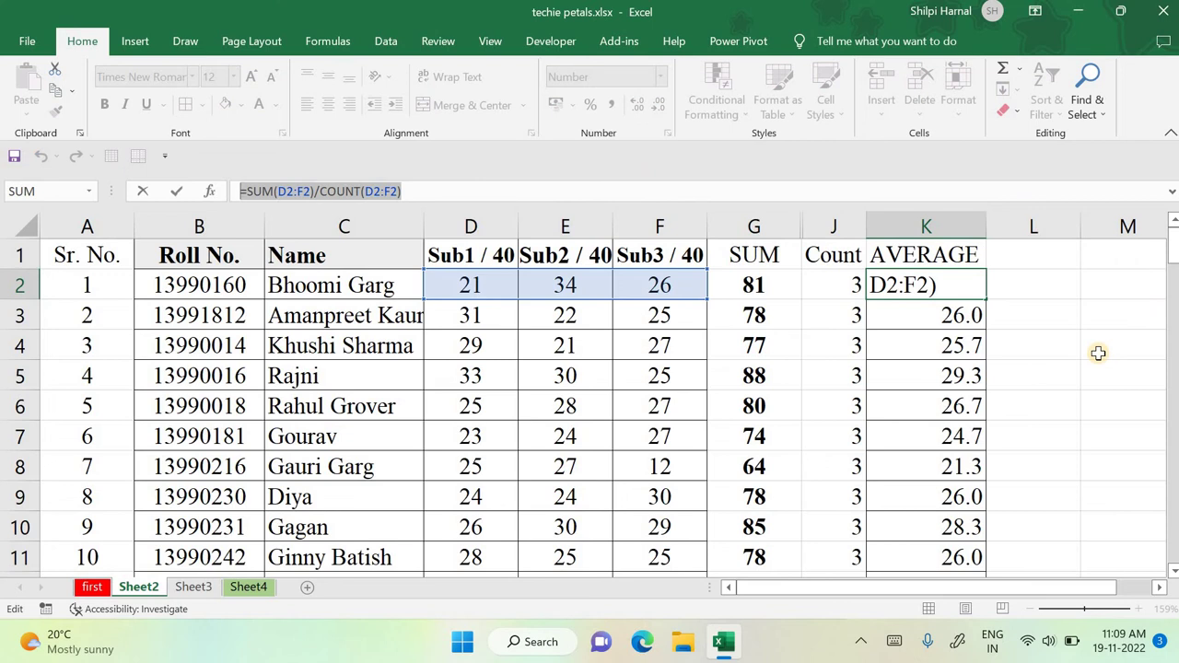
left_click(1099, 353)
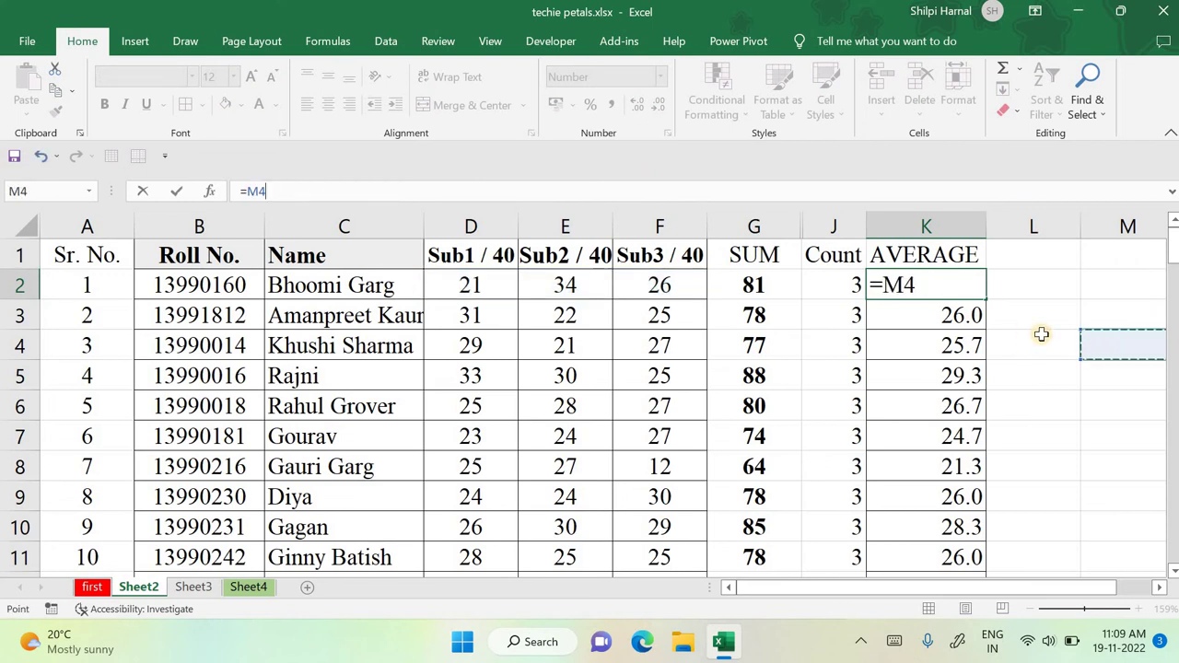
key("ctrl+z")
key("Return")
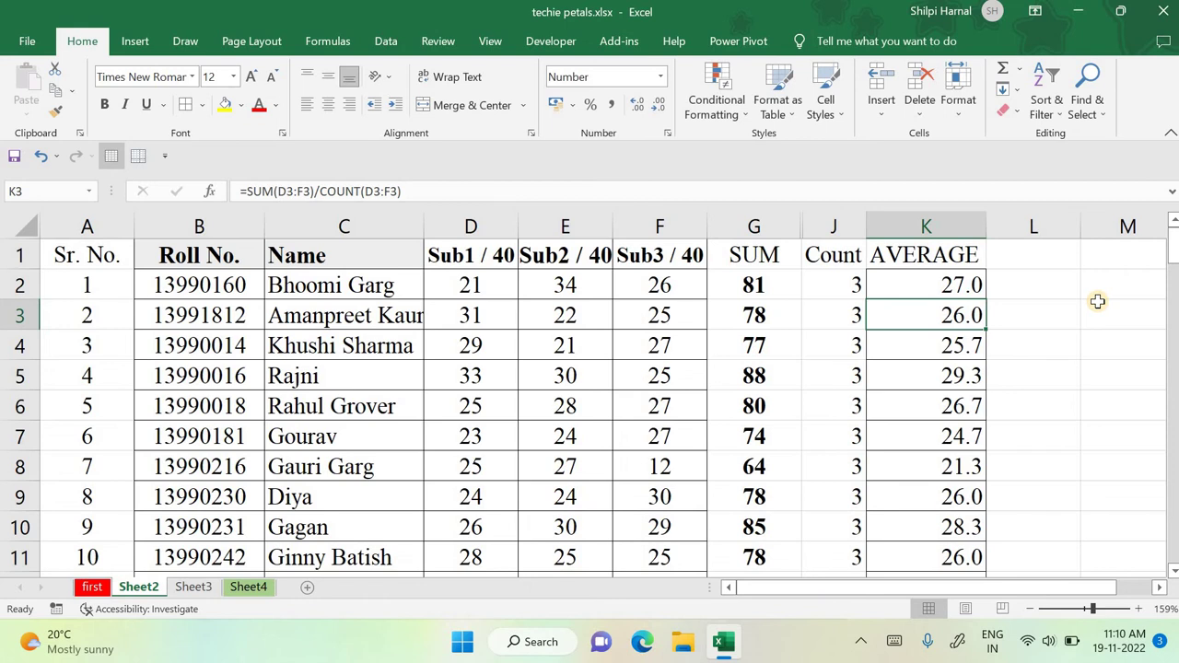
Step: Review the averages down column K and compare the first student's sum formula in G2 with the average formula in K2
scroll(1092, 366, "down", 7)
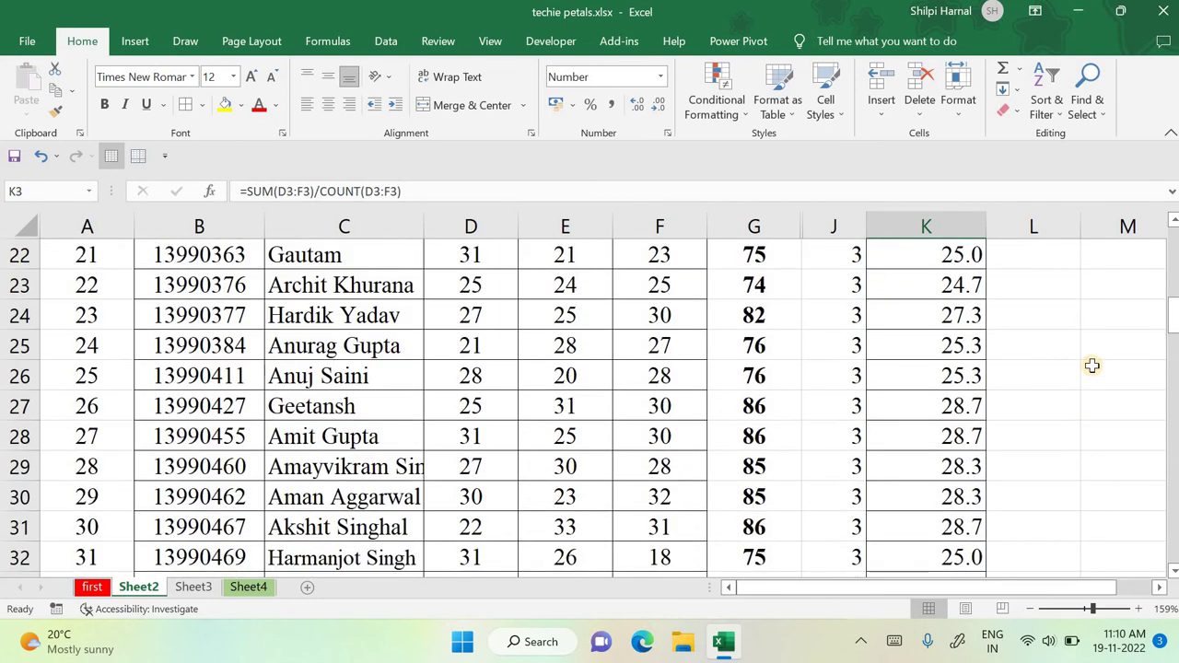
scroll(1067, 393, "up", 7)
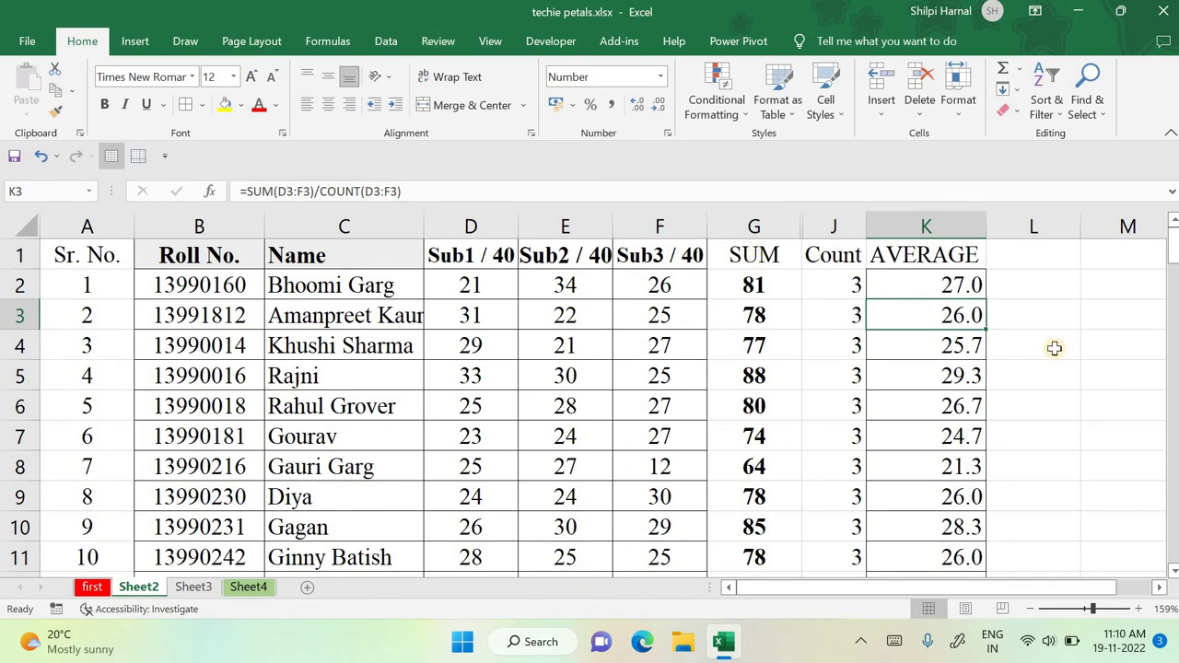
key("Up")
key("Left")
key("Left")
key("Right")
key("Right")
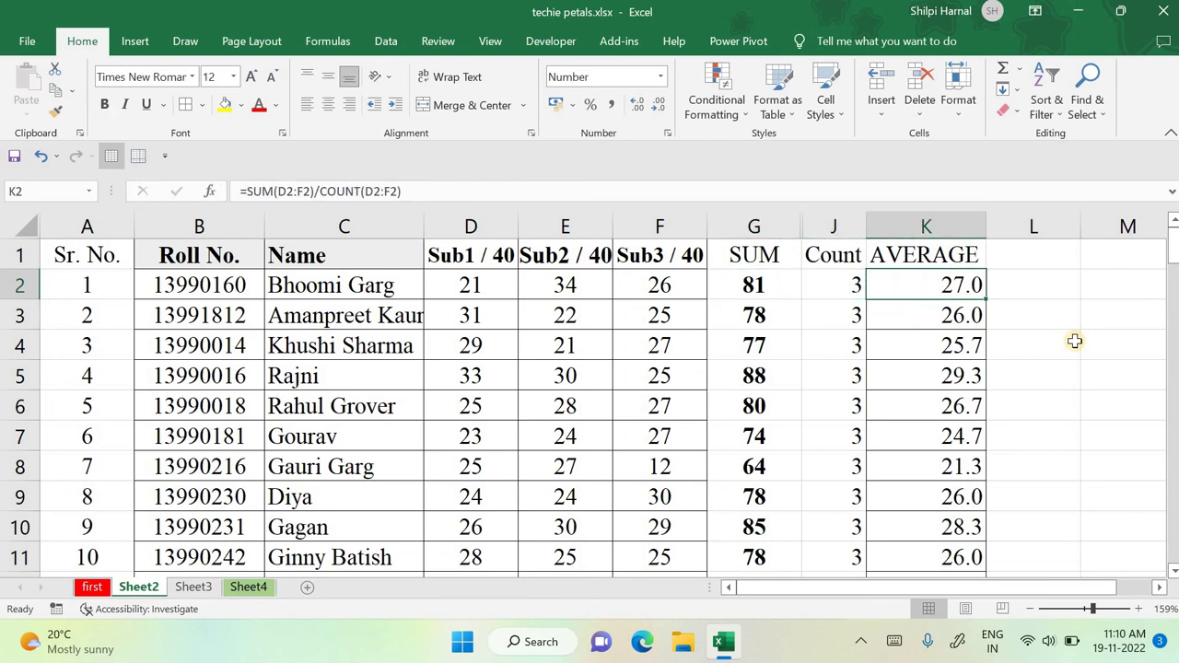
key("Left")
key("Left")
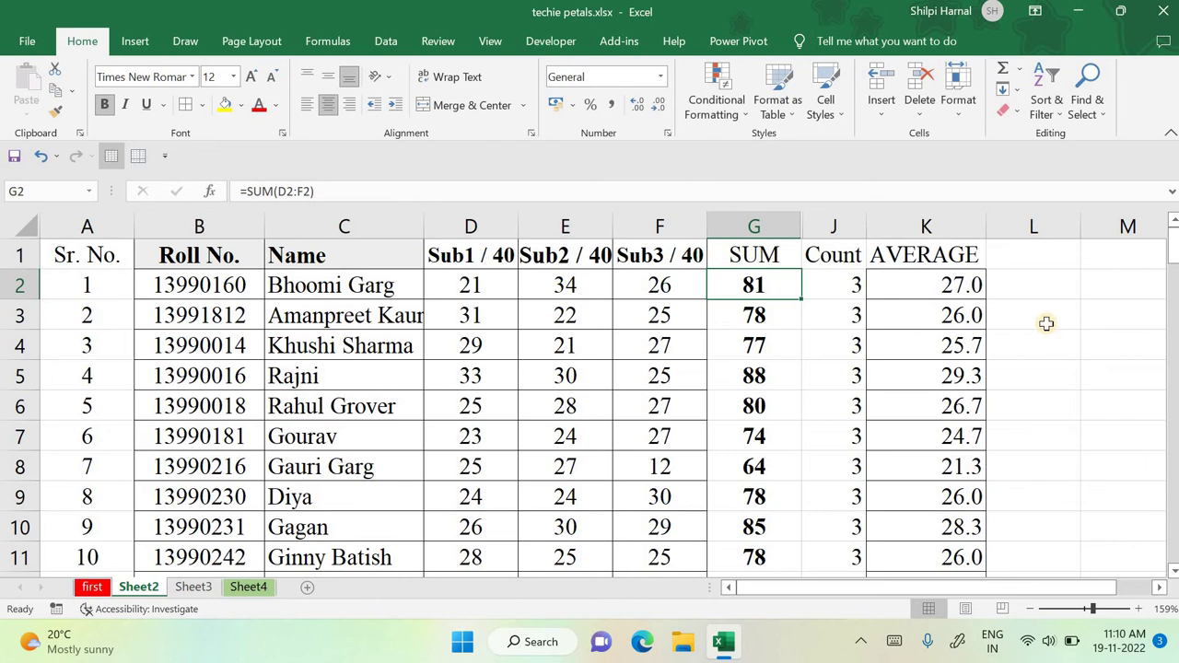
key("Right")
key("Right")
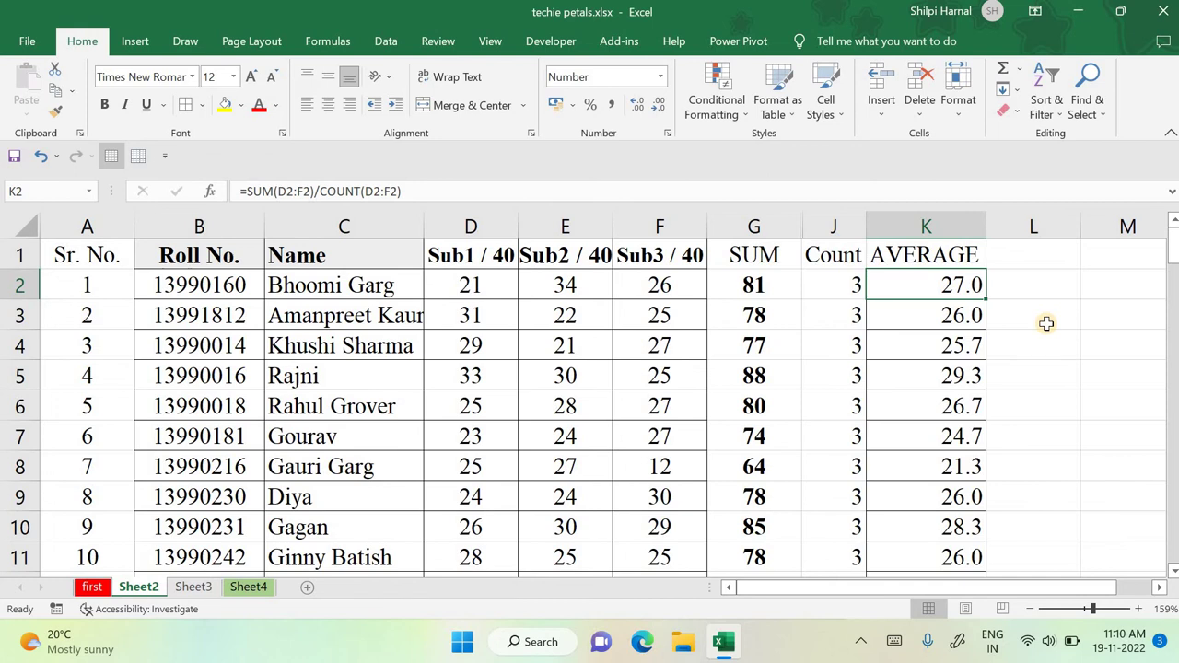
key("Left")
key("Left")
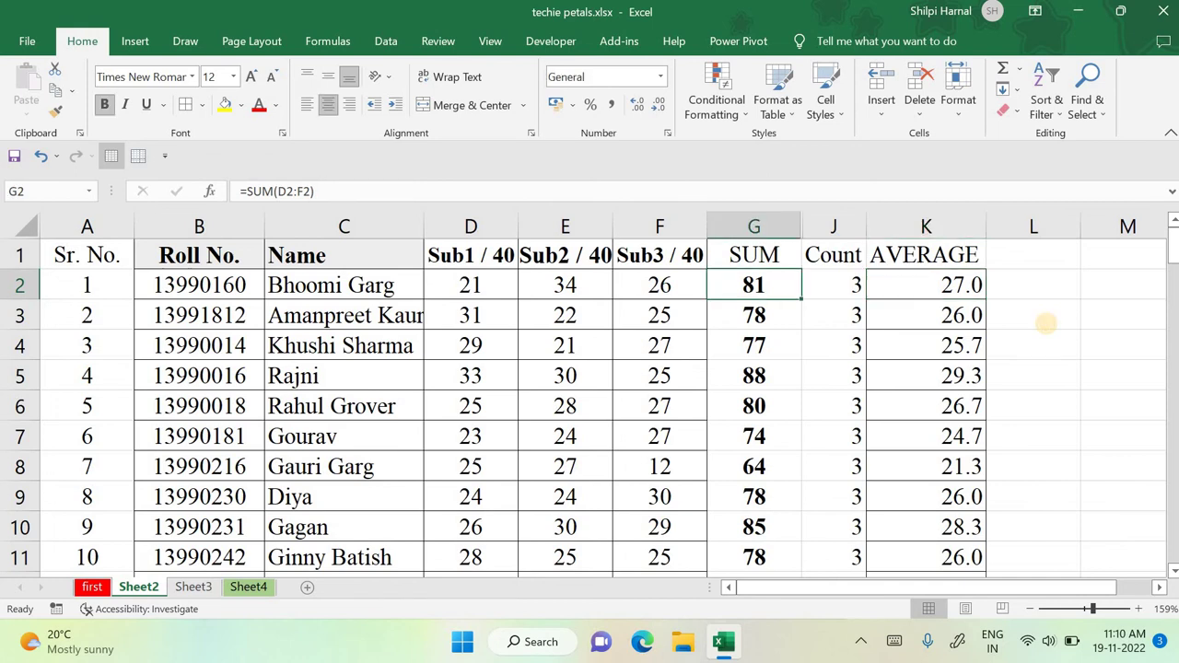
Step: Insert a column between Sub2 and Sub3 and give it the heading SUB4 in F1
left_click(631, 218)
right_click(658, 316)
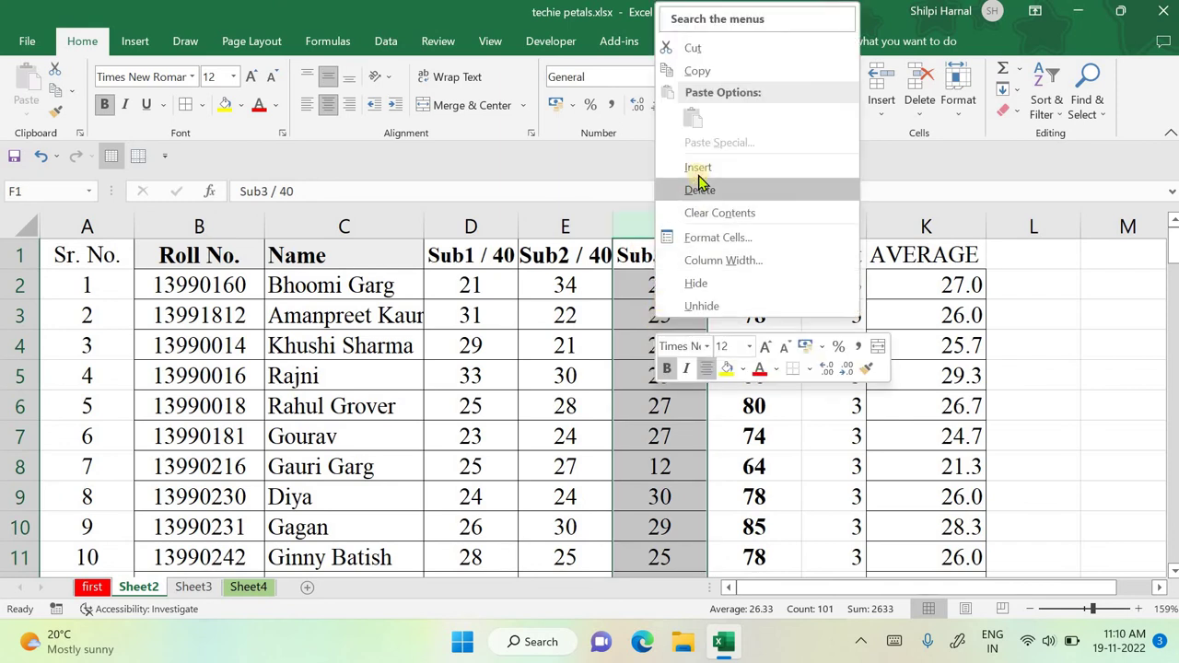
left_click(698, 167)
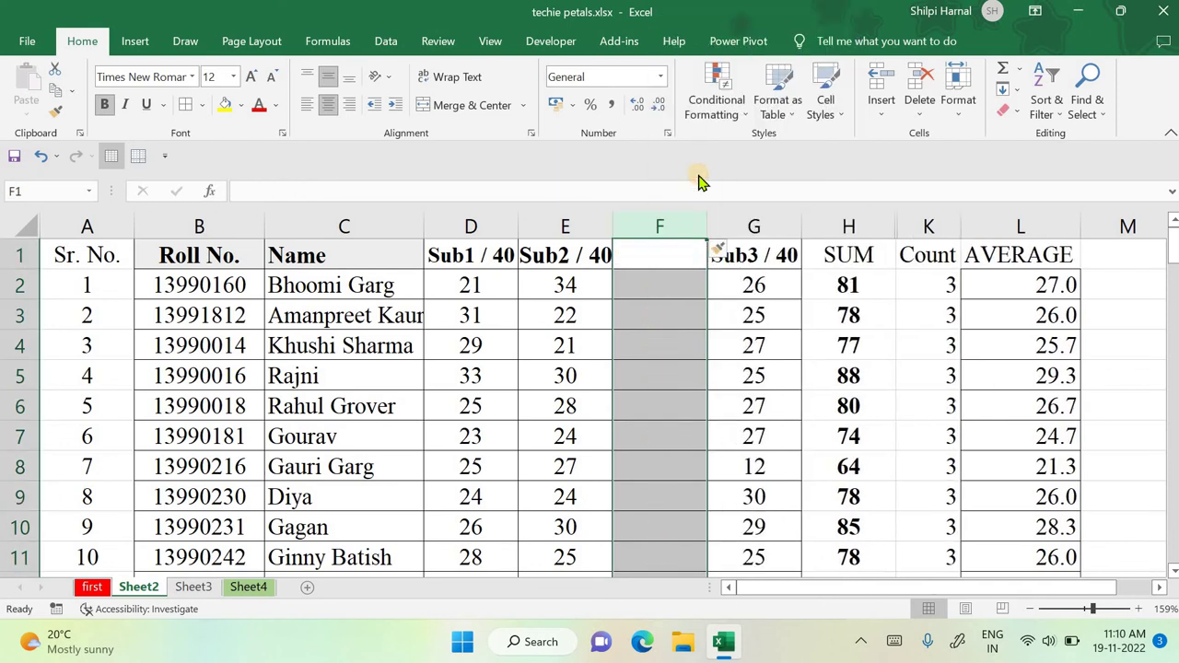
left_click(665, 258)
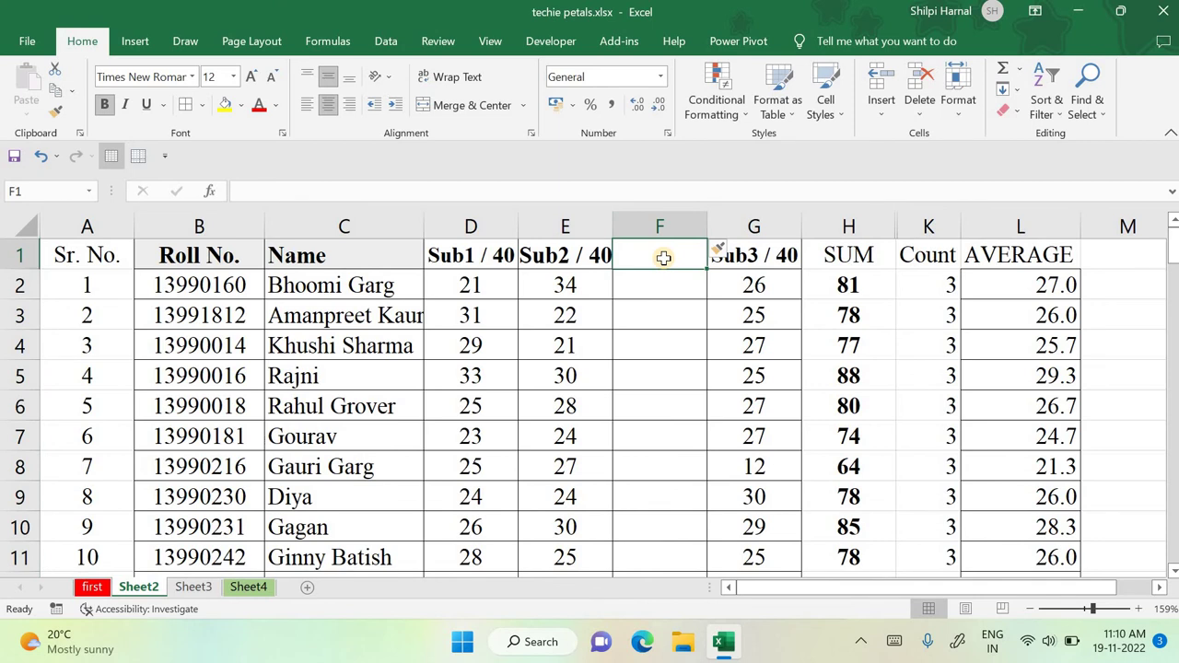
type("S")
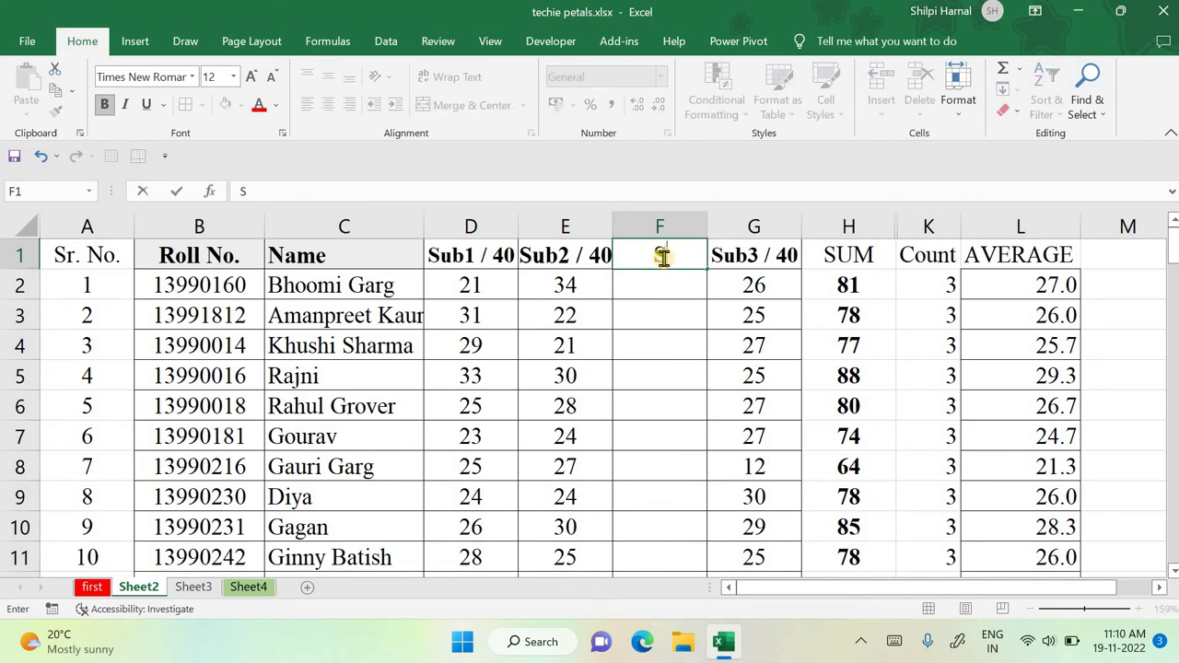
type("UB4")
left_click(645, 321)
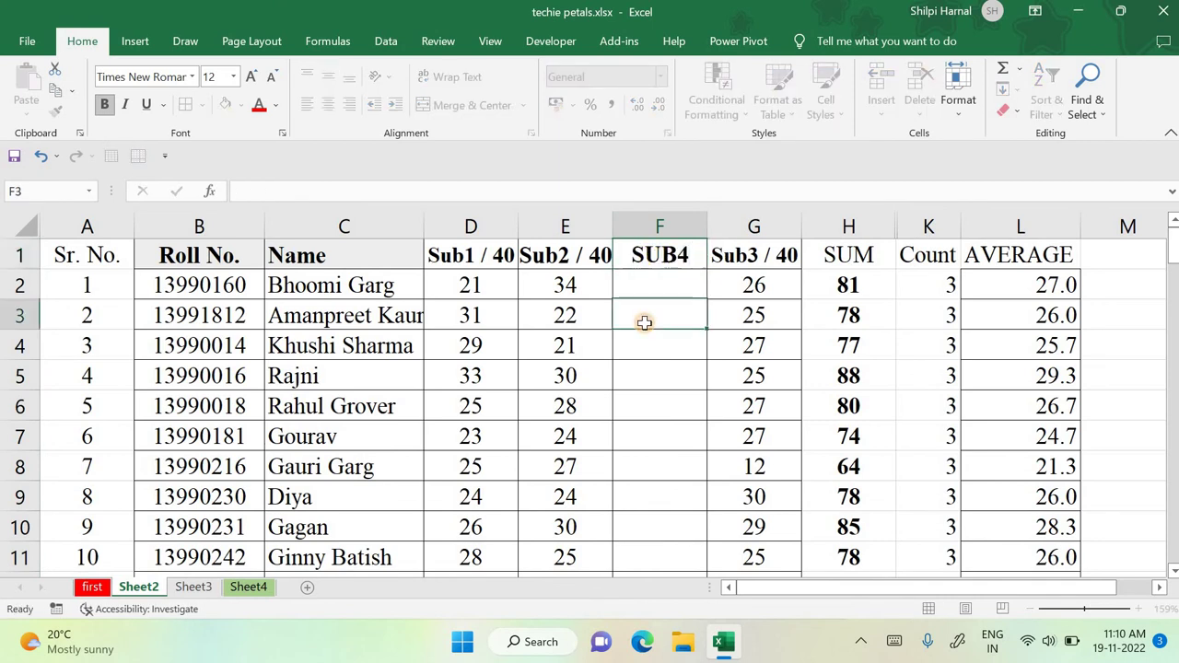
Step: Check which cell range the first student's SUM formula in H2 covers with the SUB4 column inserted
left_click(670, 286)
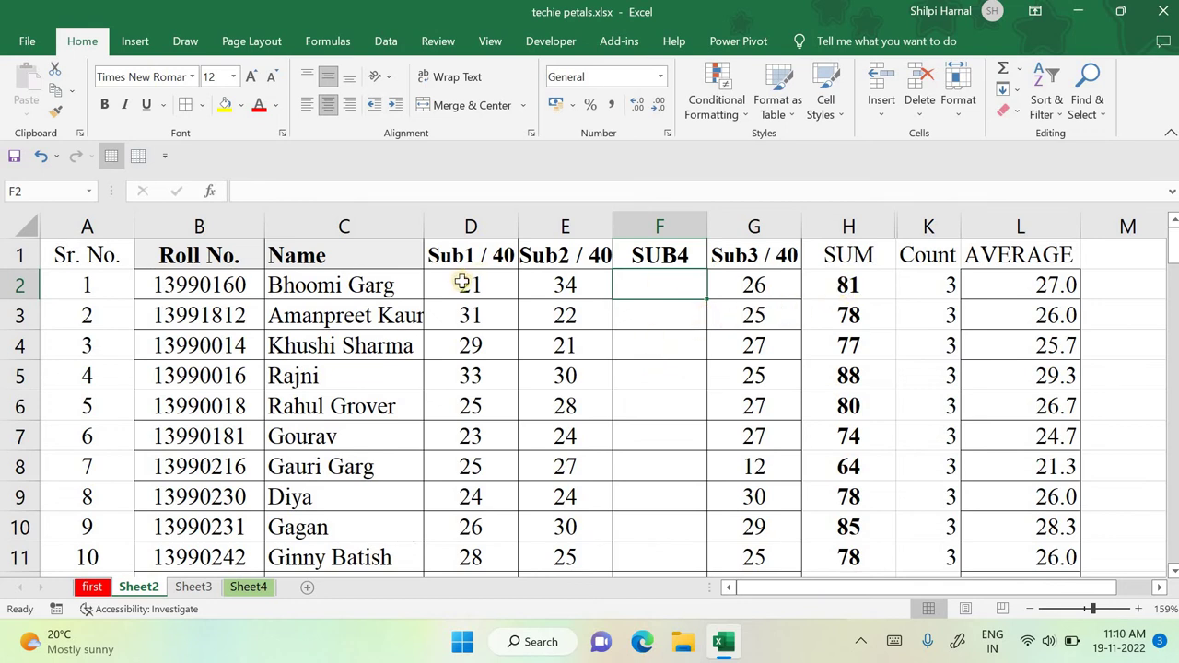
left_click(837, 289)
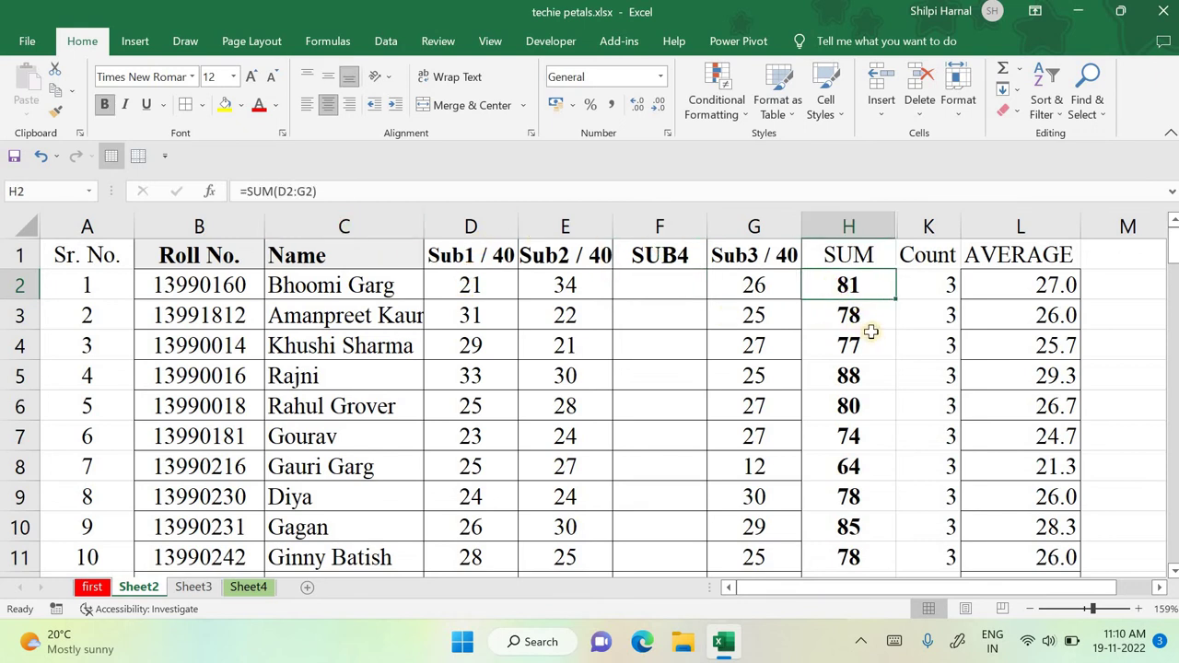
left_click_drag(325, 191, 232, 183)
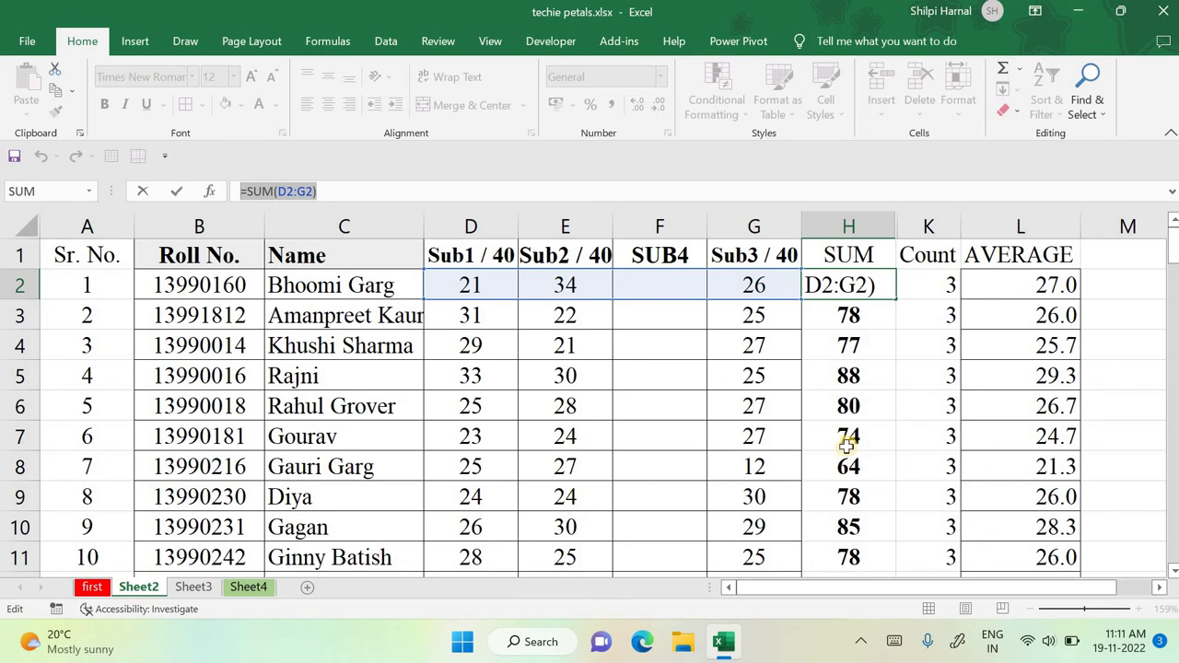
key("Return")
Step: Enter the SUB4 marks 36 in F2 and 25 in F3 for the first two students
left_click(673, 282)
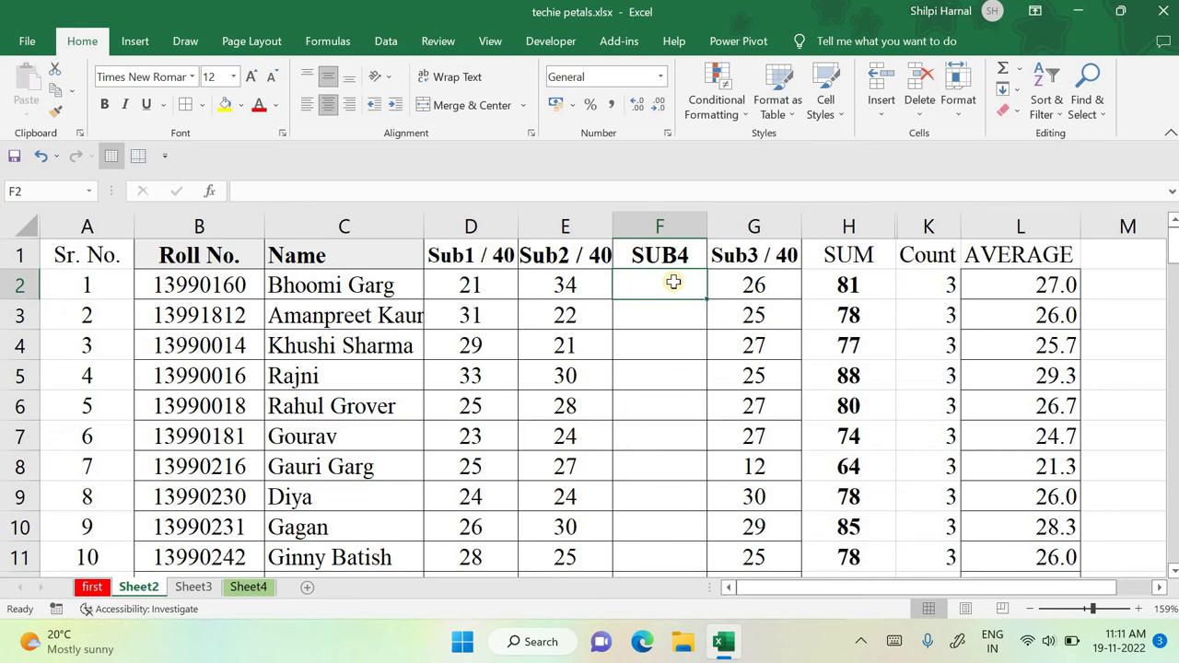
type("36")
key("Return")
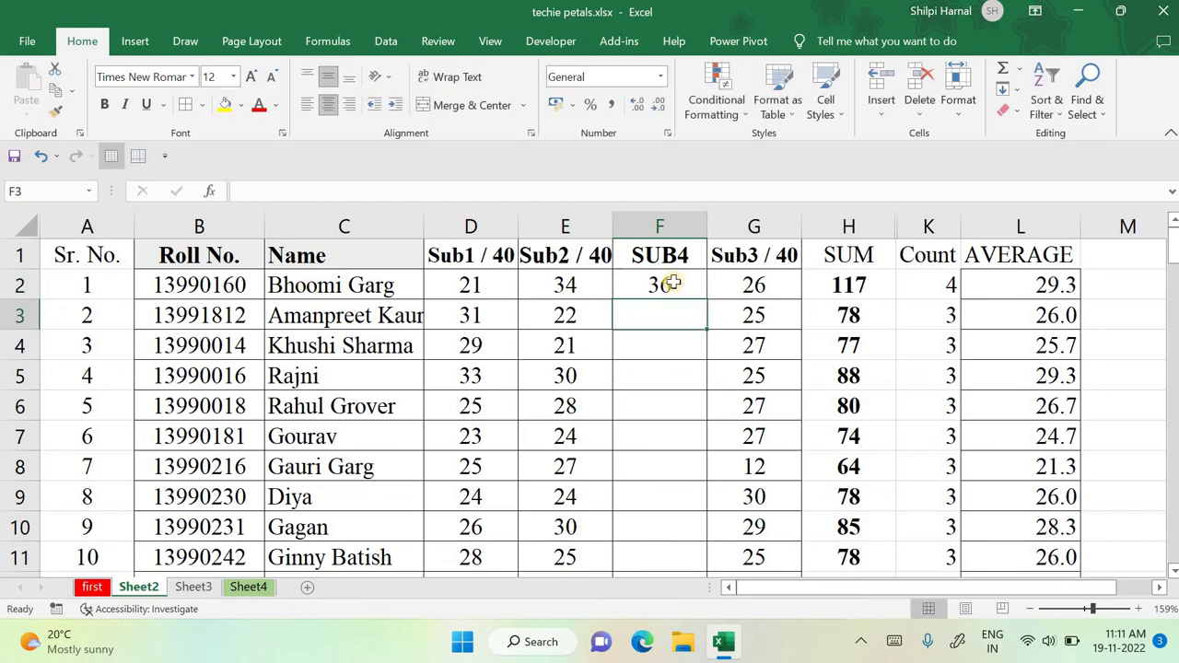
type("25")
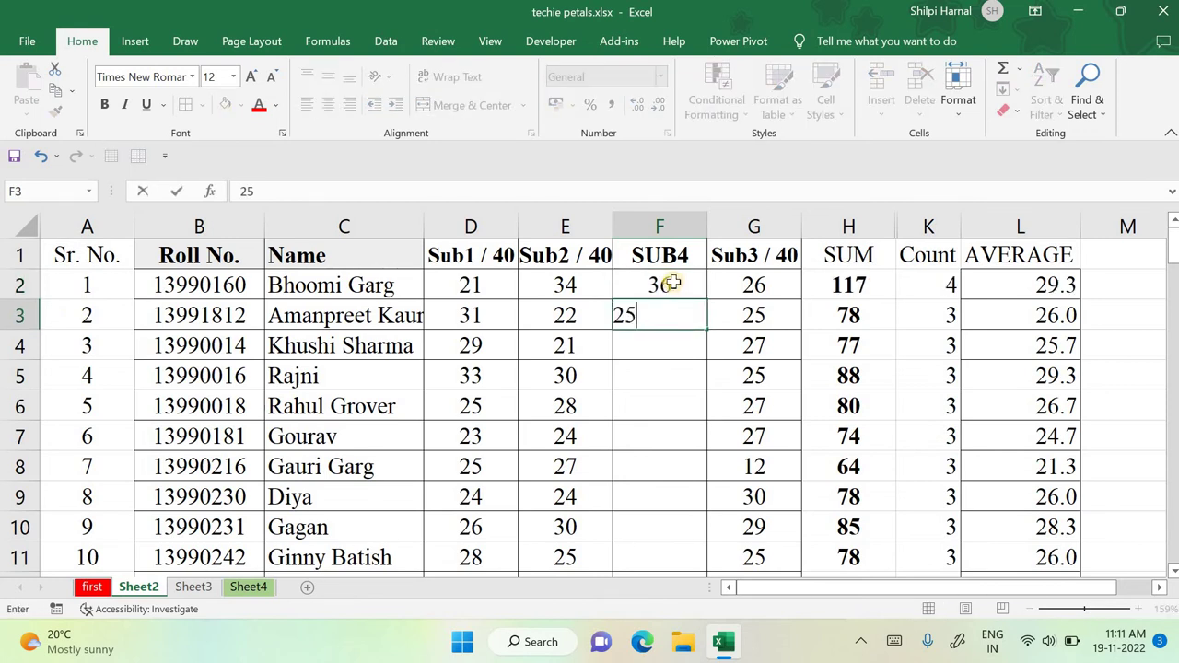
key("Return")
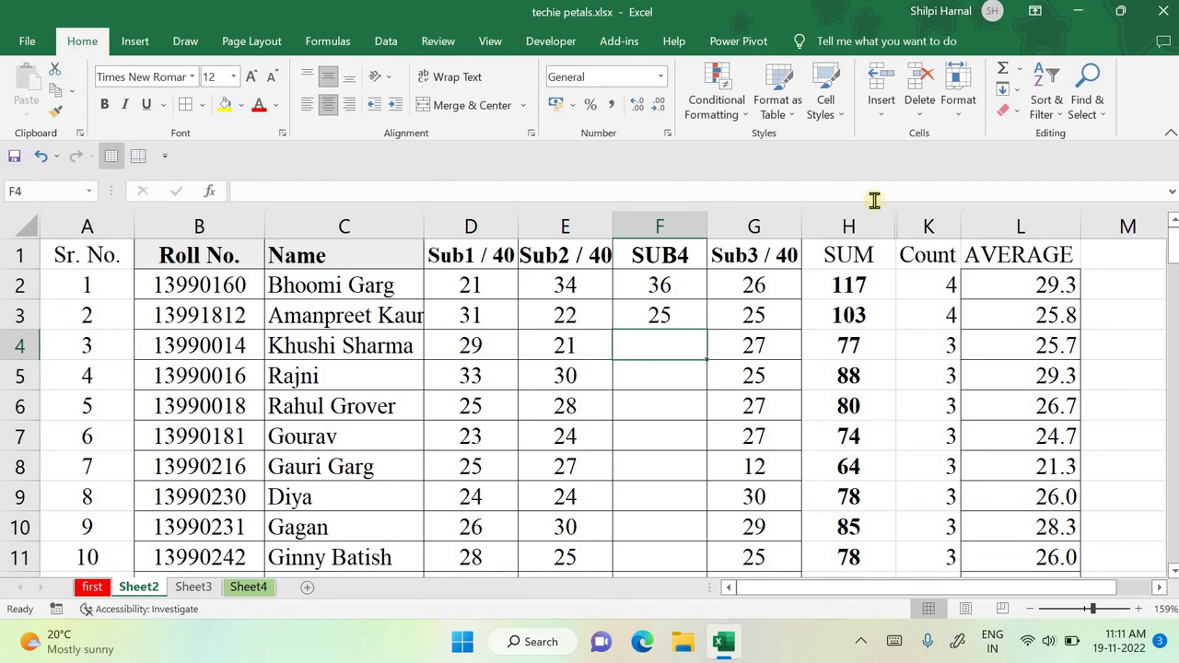
Step: Unhide the Max and Min columns between the SUM and Count columns
left_click(849, 226)
left_click_drag(929, 218, 927, 221)
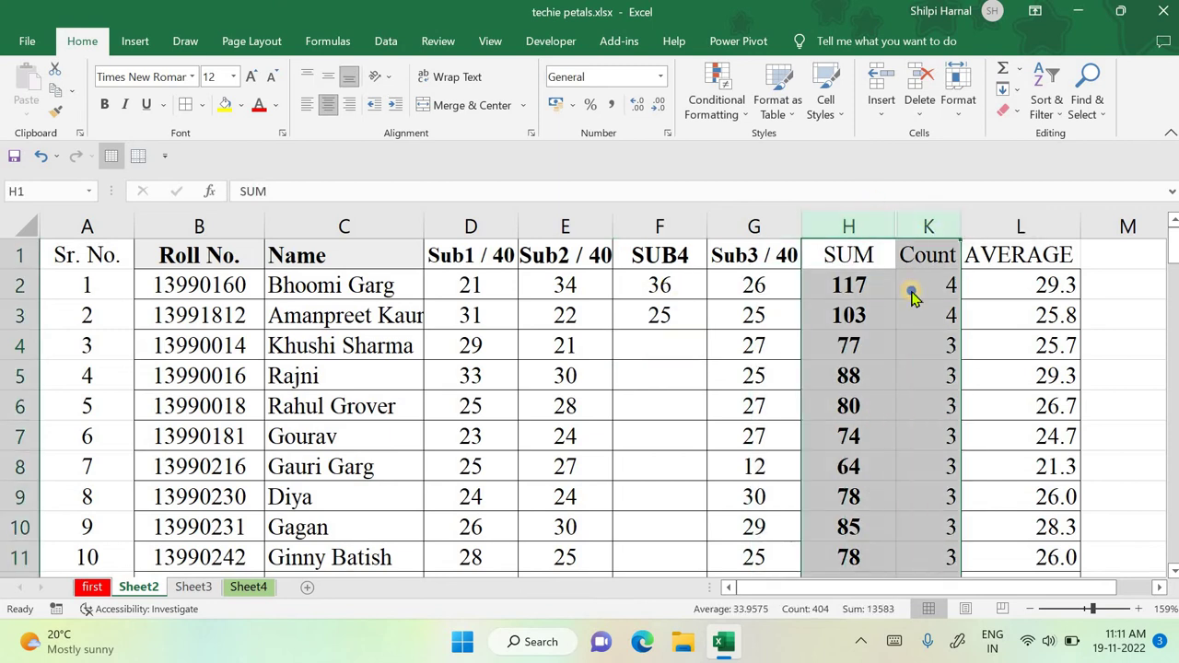
right_click(909, 289)
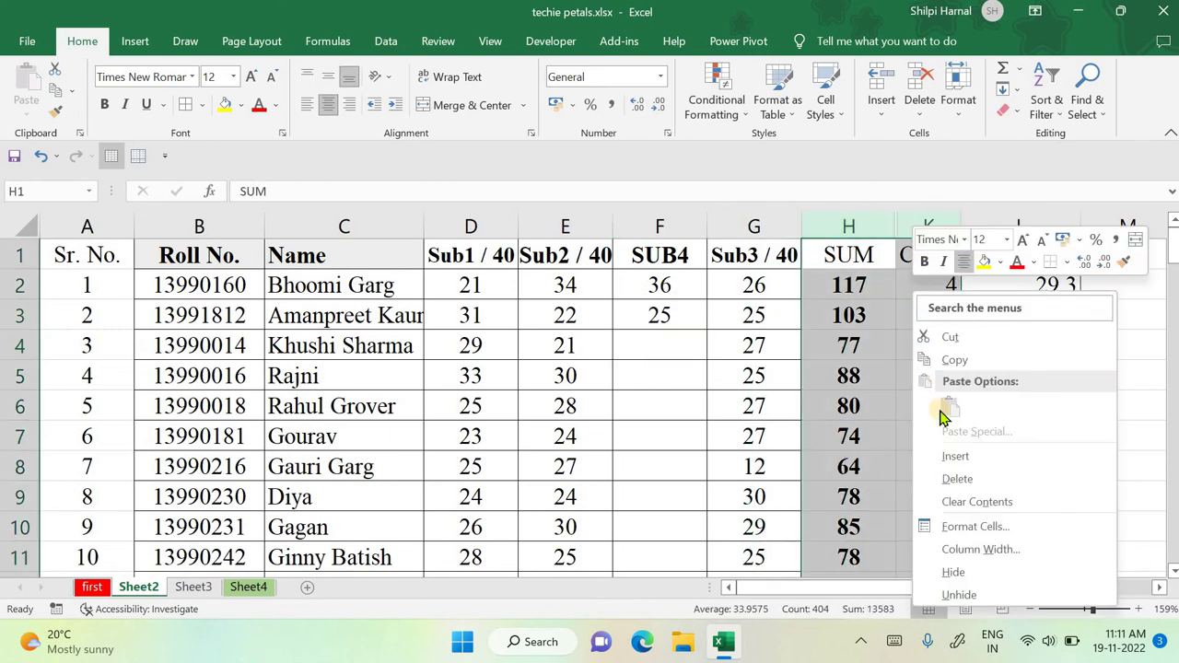
left_click(984, 593)
Step: Enter 34 as the SUB4 mark in F4 and check the third student's recalculated results through the AVERAGE column
left_click(679, 343)
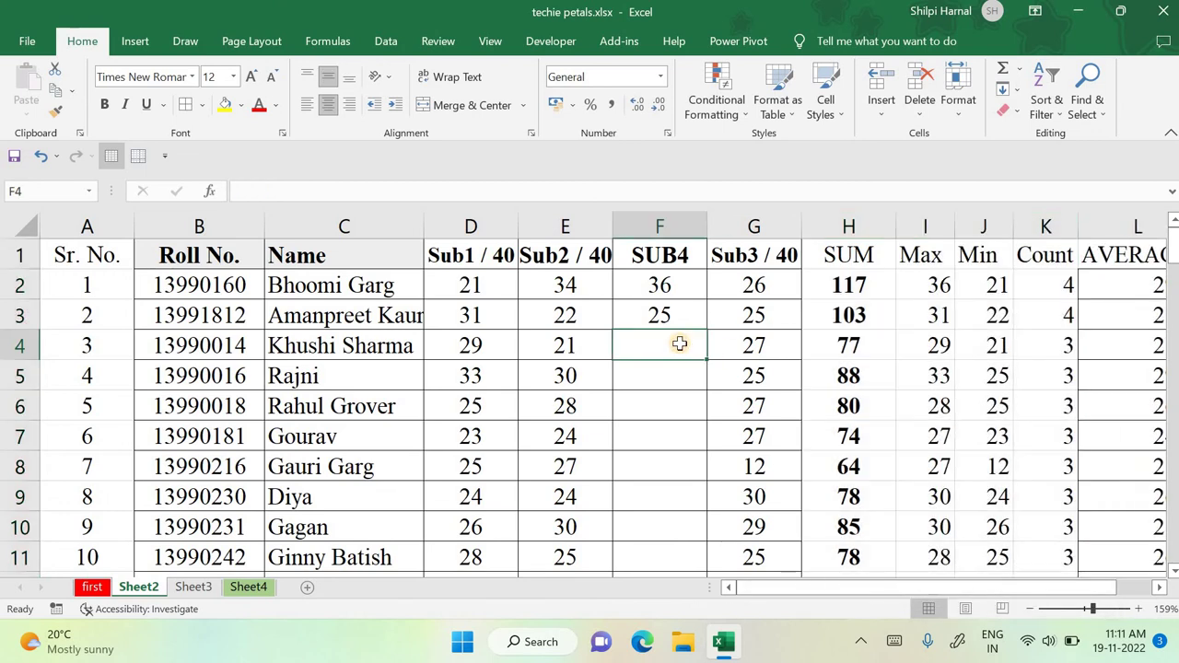
type("34")
key("Return")
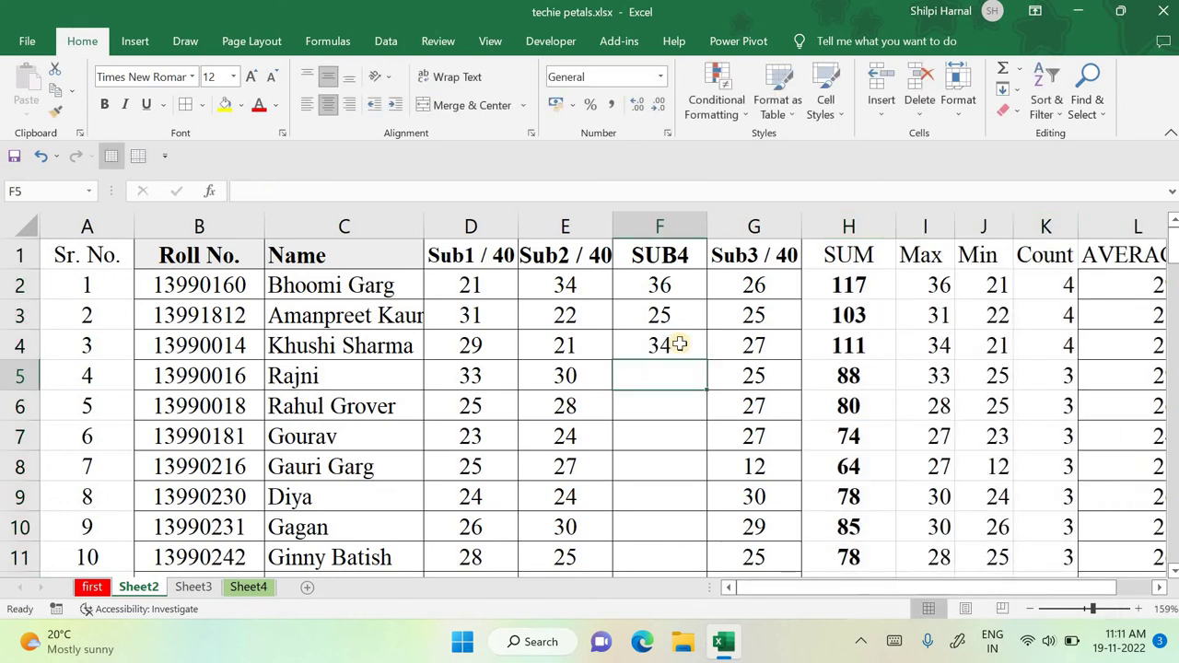
left_click_drag(951, 590, 986, 594)
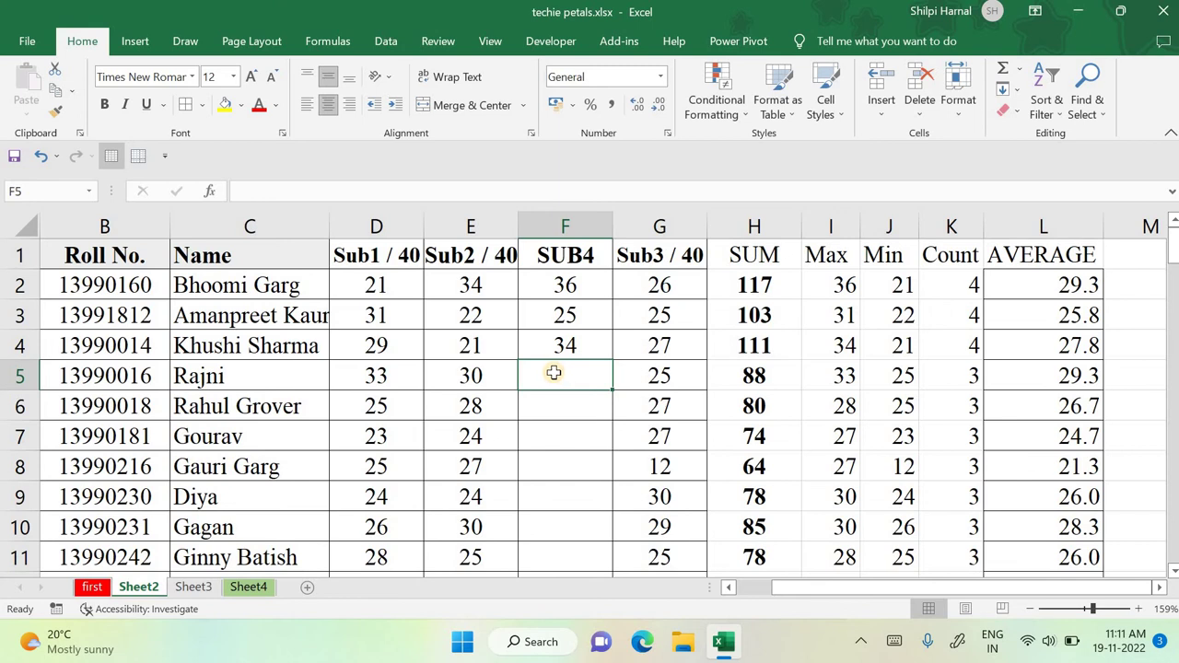
Step: Fill the SUB4, Sub1 and SUM columns with the same light gold theme colour
left_click(560, 225)
left_click(241, 105)
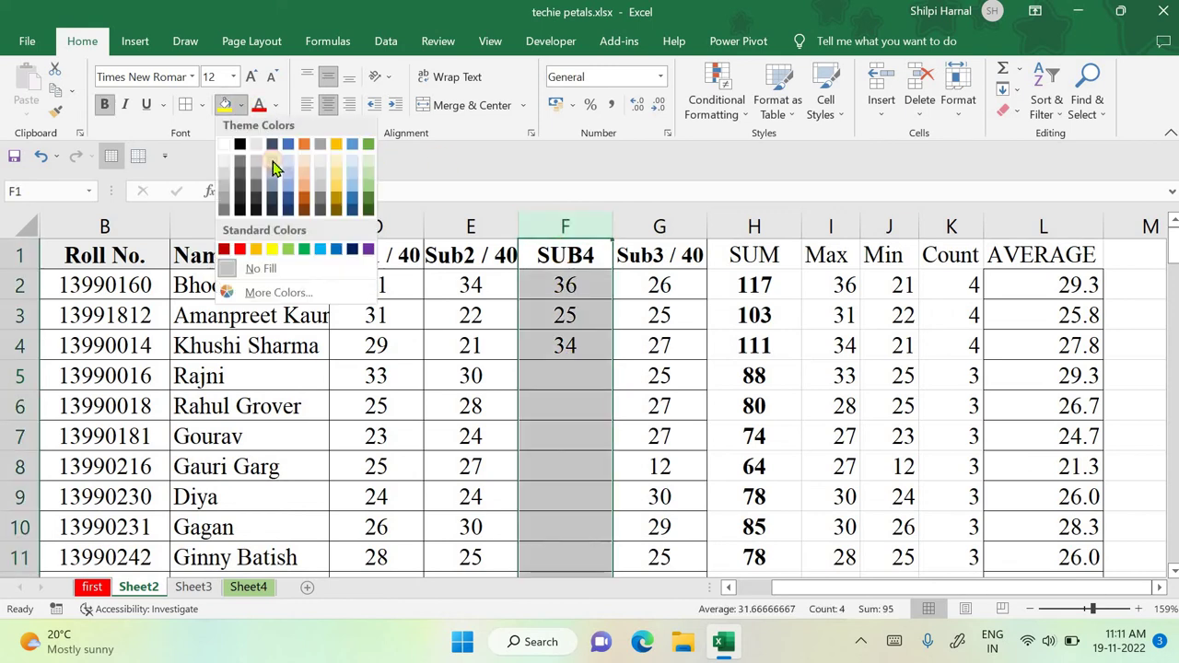
left_click(336, 166)
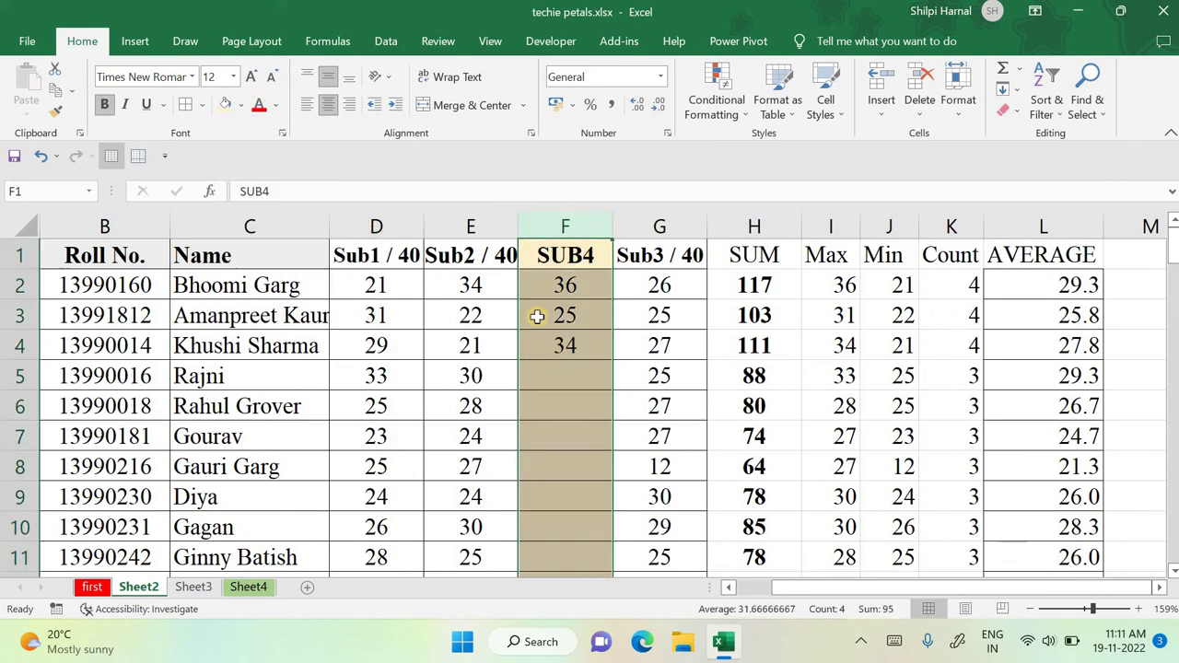
left_click(557, 345)
left_click(376, 226)
left_click(228, 107)
left_click(757, 227)
left_click(230, 107)
left_click(667, 395)
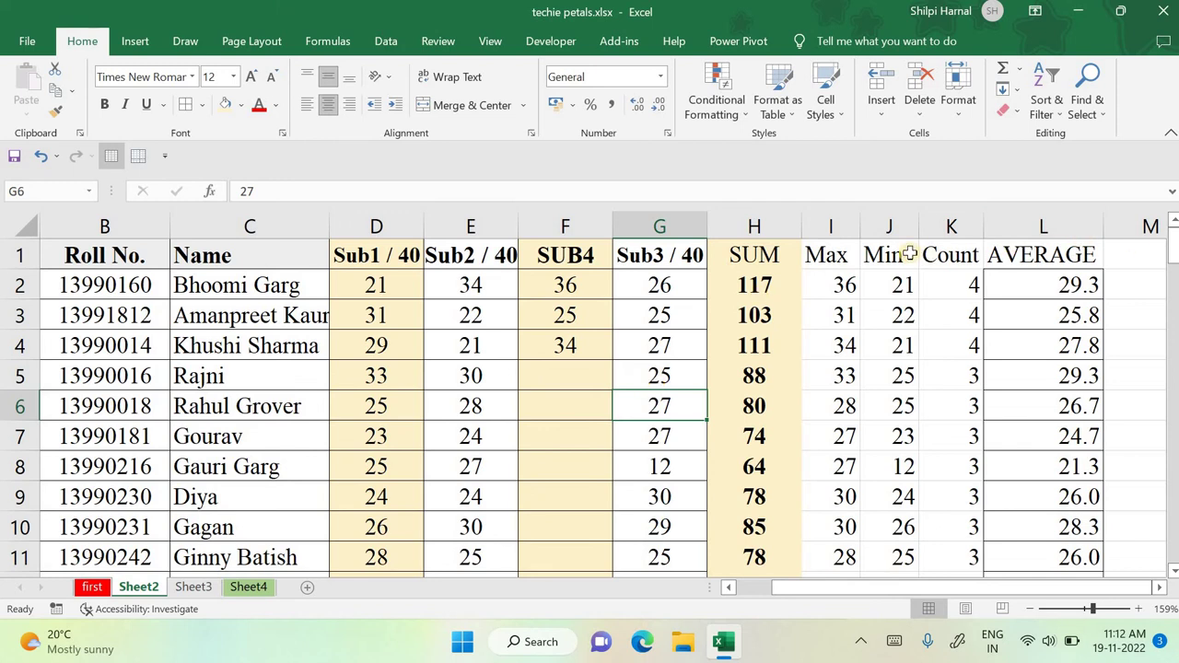
Step: Insert two blank columns between Sub3 and SUM, and check the shifted SUM, Max, Min and Count formulas for the first students
left_click(761, 227)
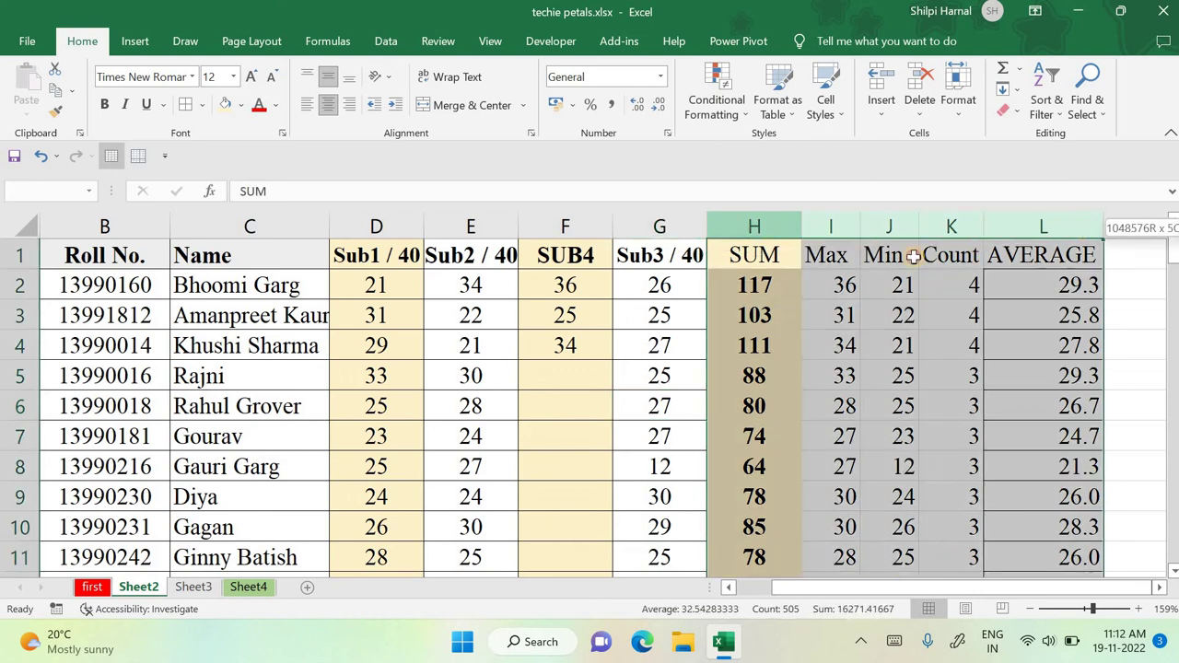
left_click(829, 312)
right_click(779, 230)
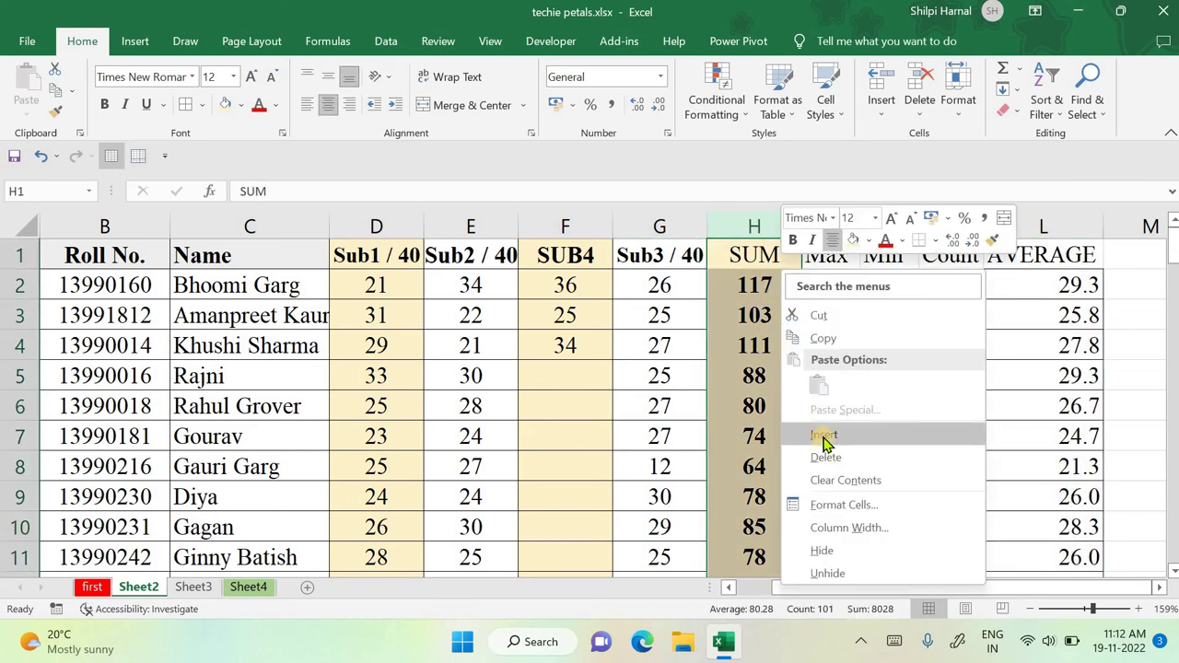
left_click(806, 432)
right_click(774, 327)
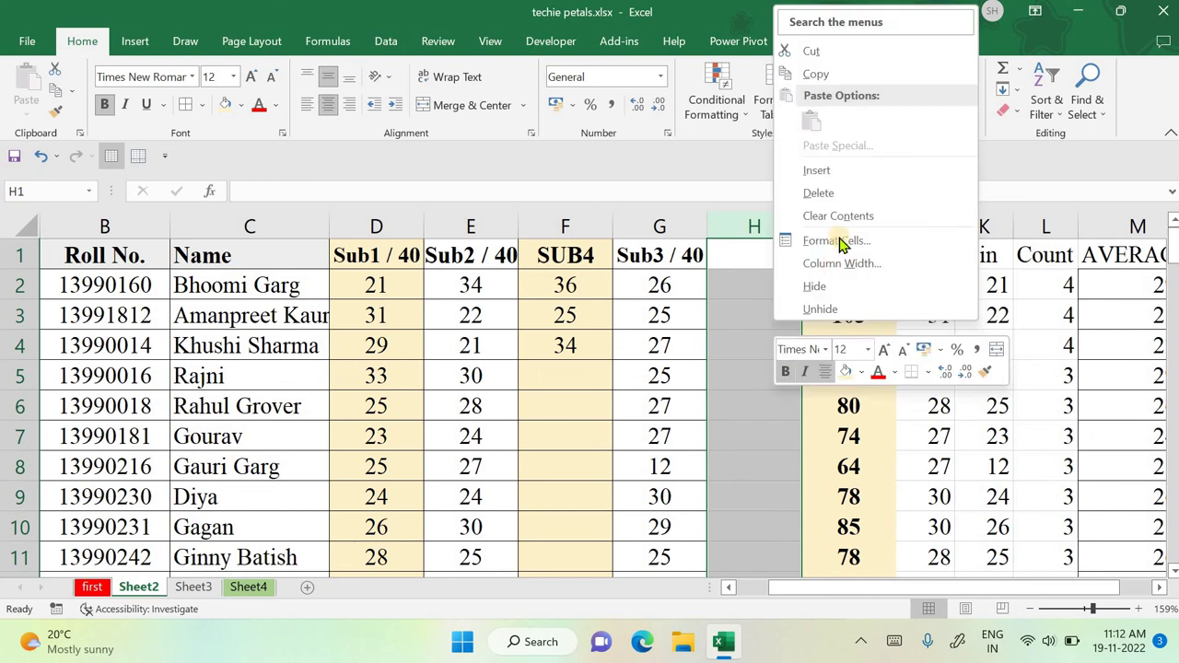
left_click(816, 169)
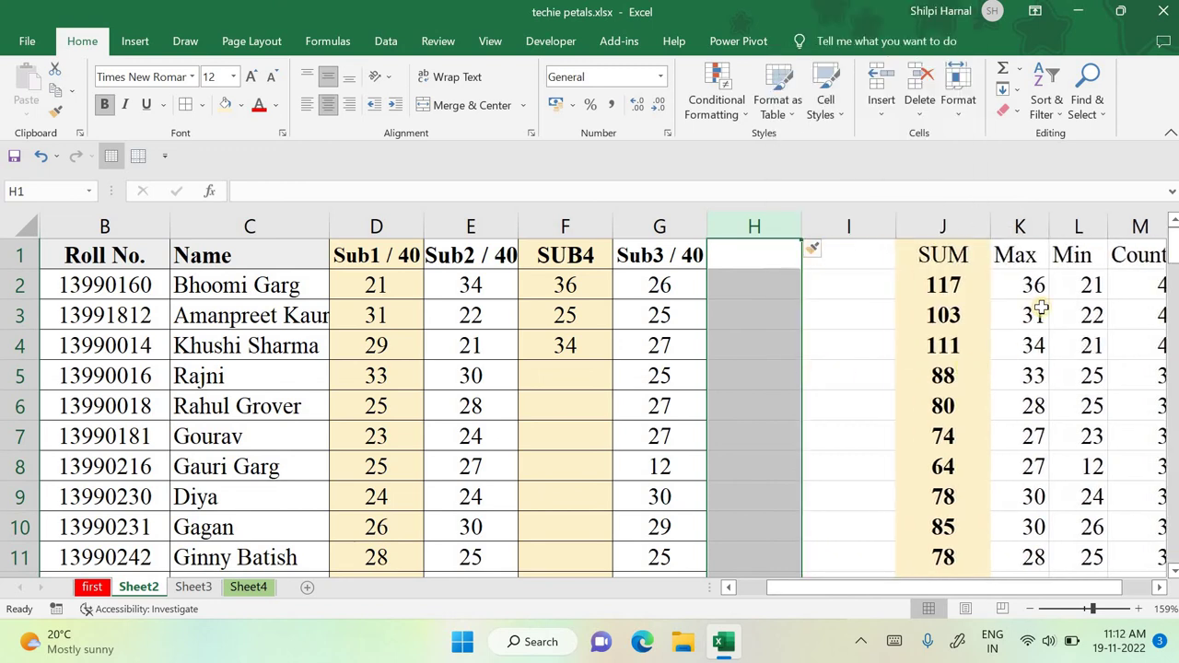
left_click(971, 285)
left_click(1060, 285)
left_click(1147, 284)
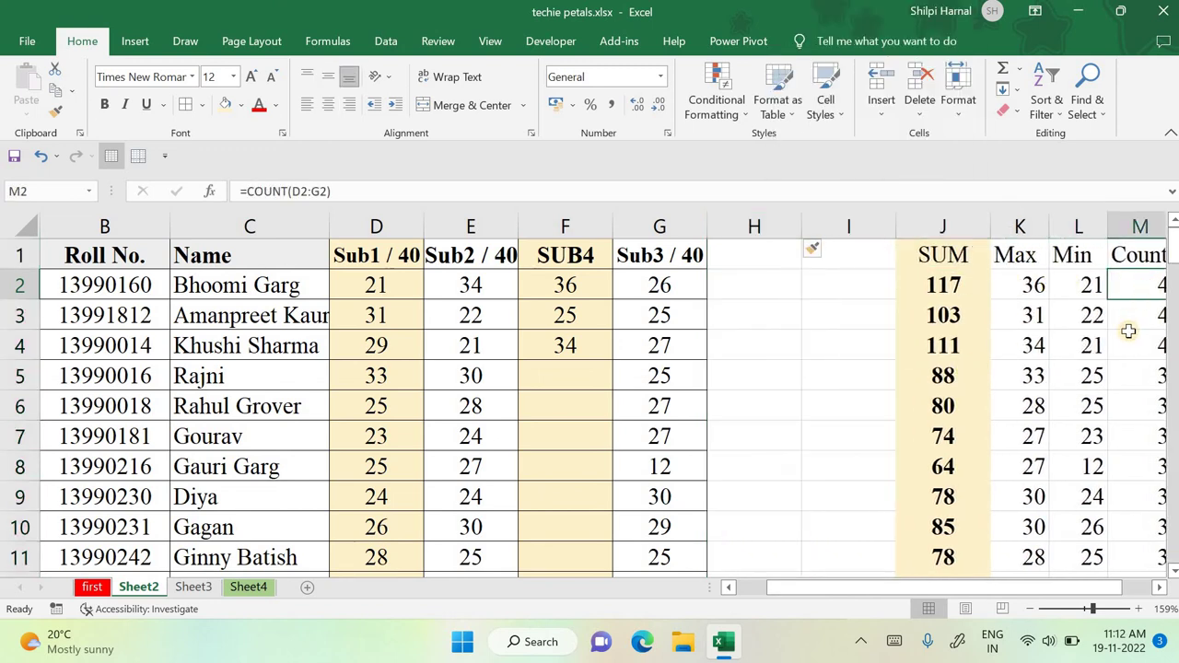
left_click(1131, 339)
left_click(1067, 337)
left_click(1032, 316)
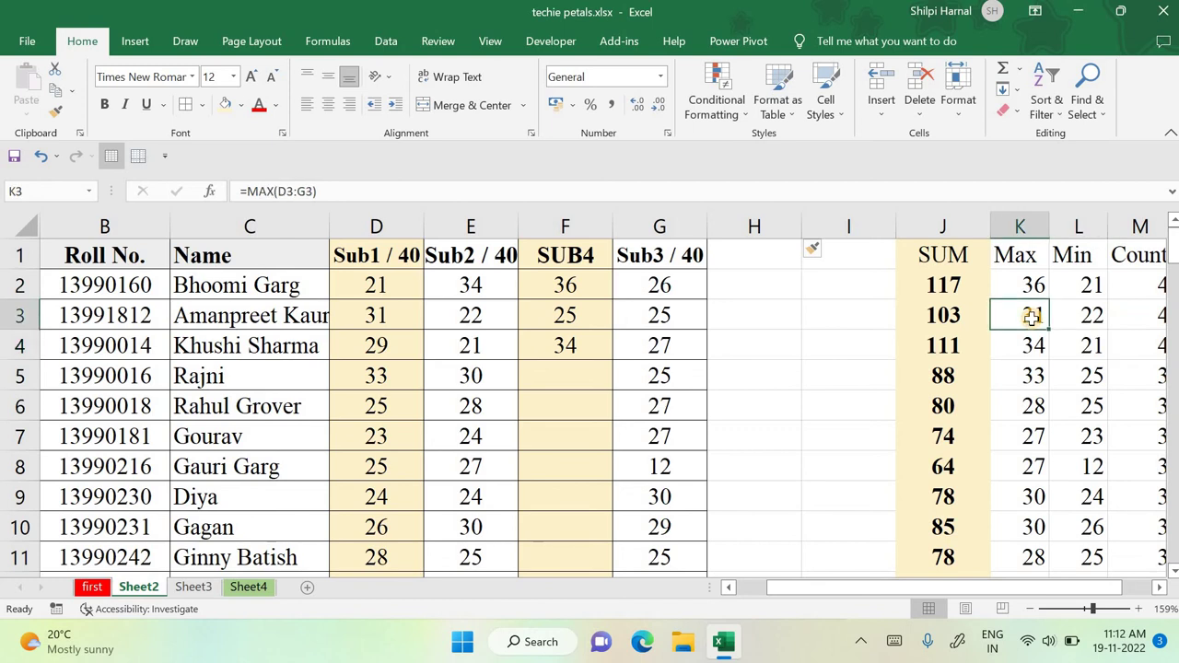
Step: Enter the heading SUMIF in H1 and widen column H slightly
left_click(742, 254)
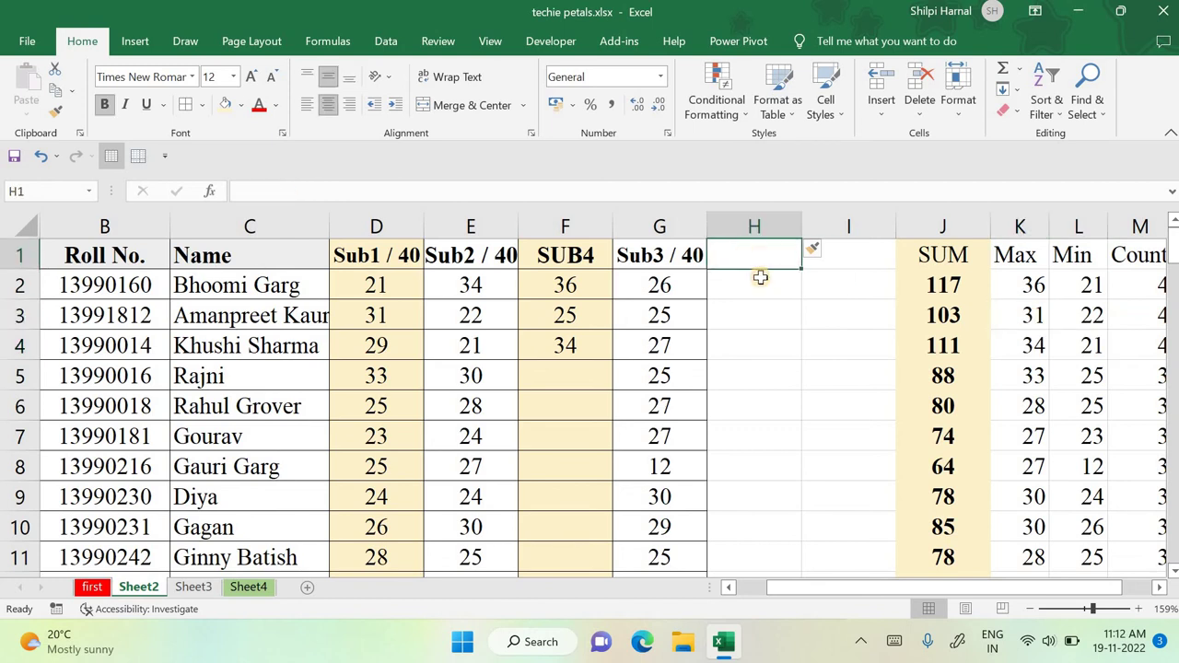
type("SU")
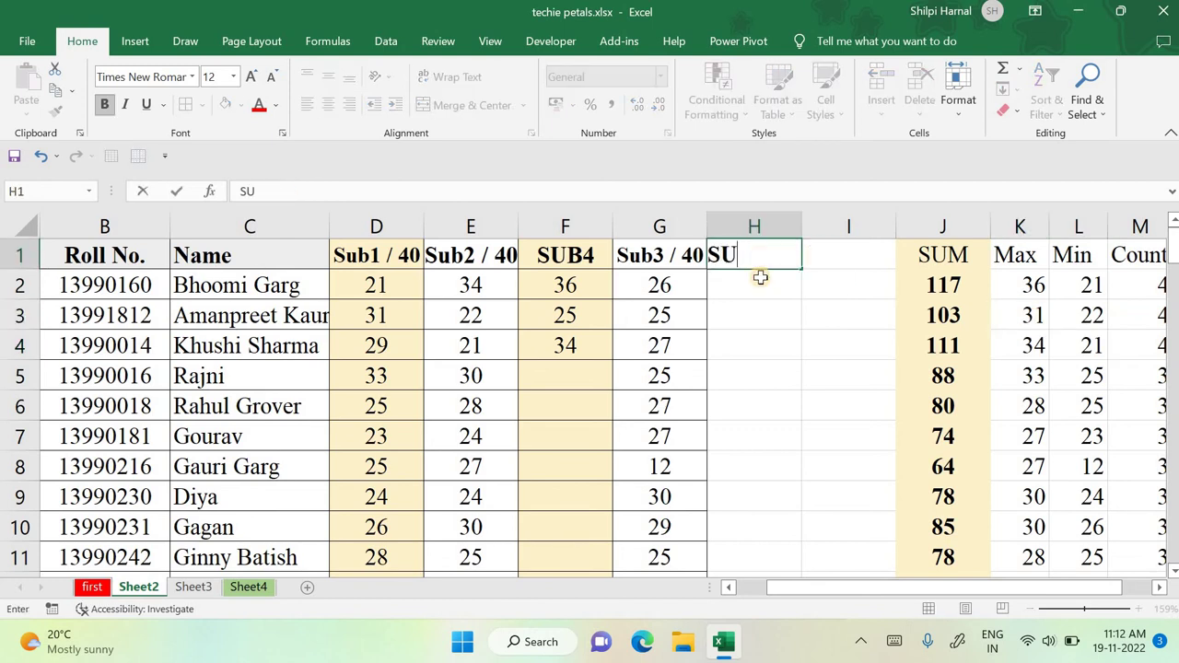
type("MIF")
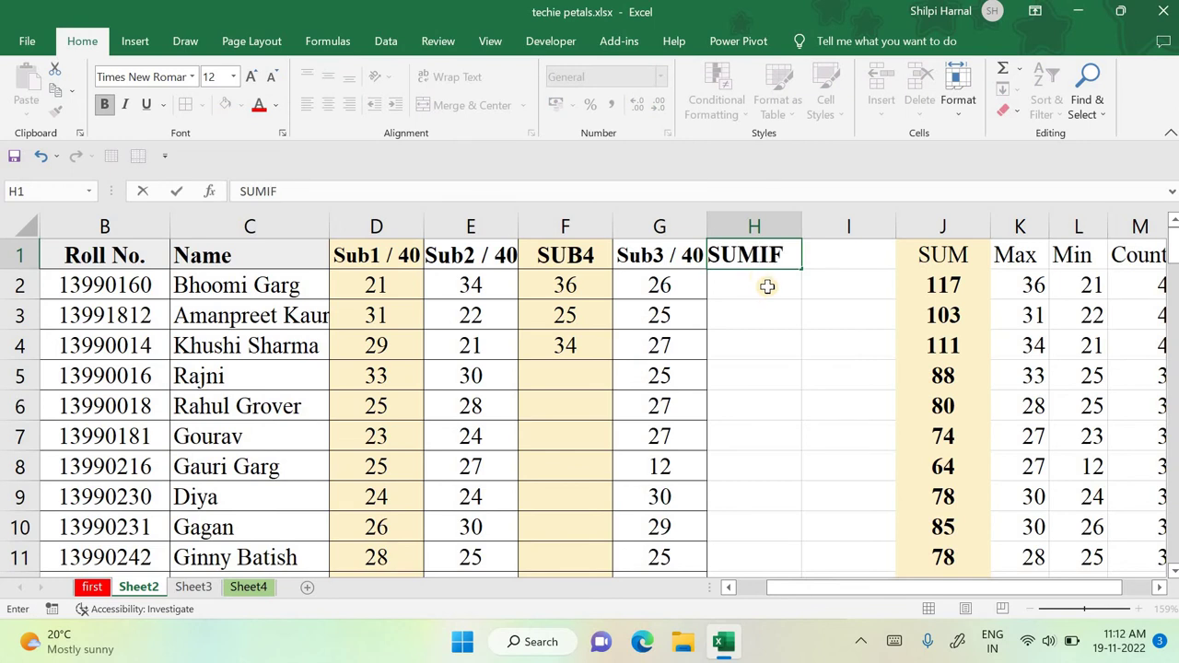
key("Return")
left_click_drag(797, 234, 815, 235)
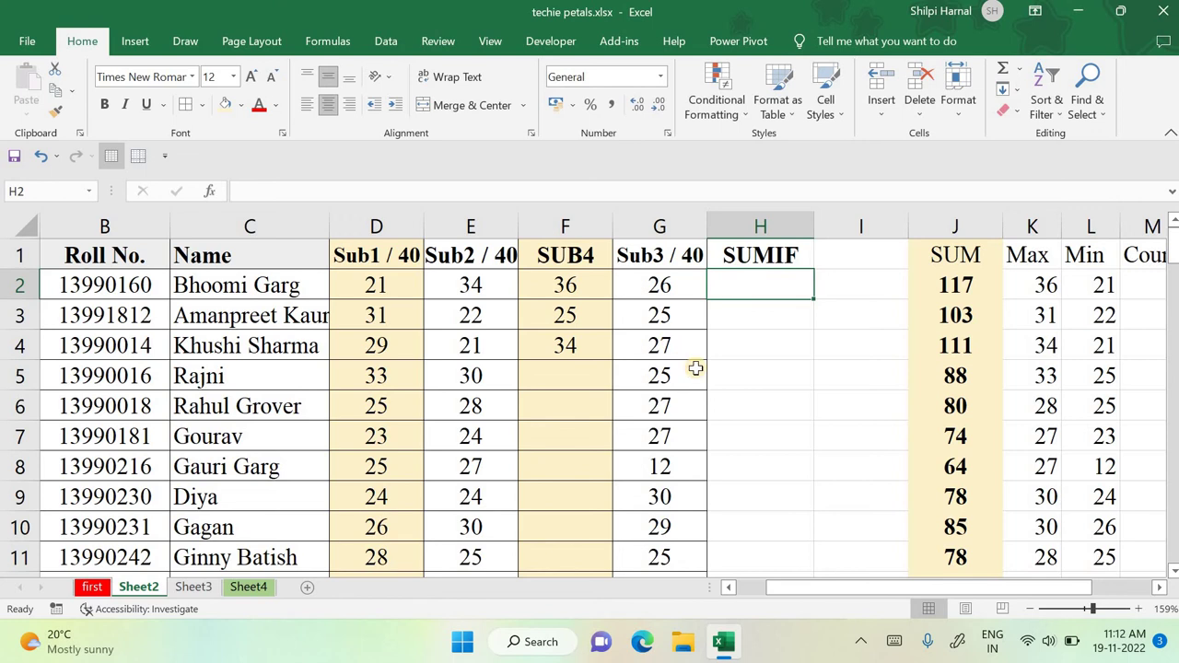
Step: Enter the formula =SUMIF(D2:G2,"") in H2 for the first student's marks
type("=SUM")
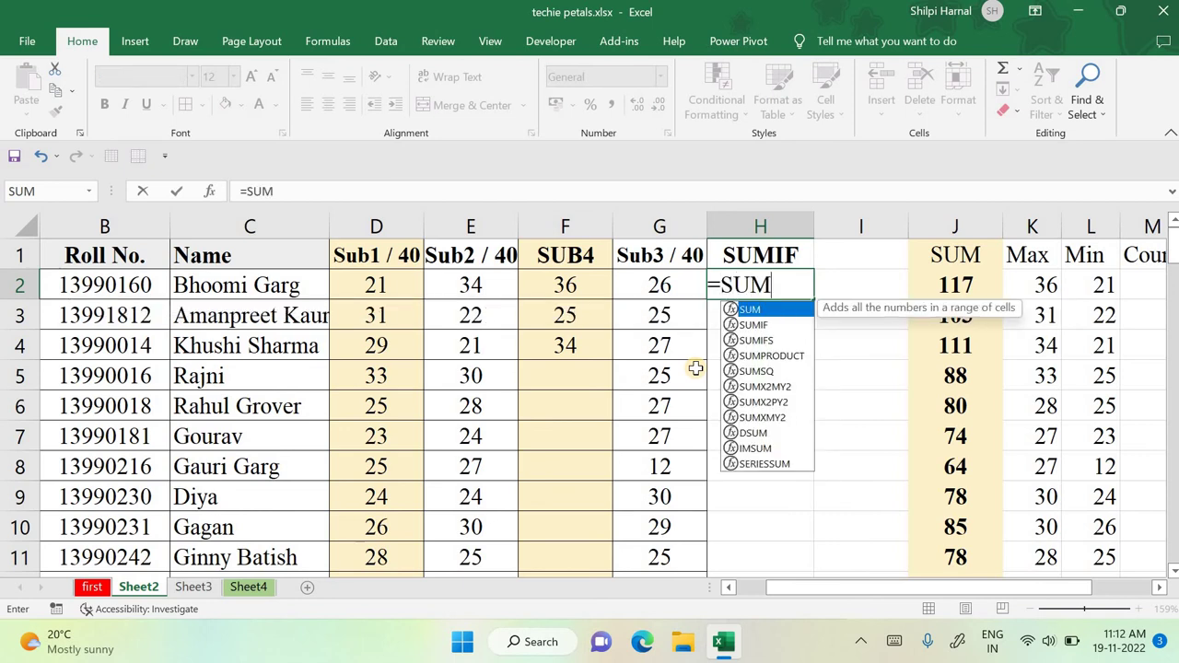
type("IF")
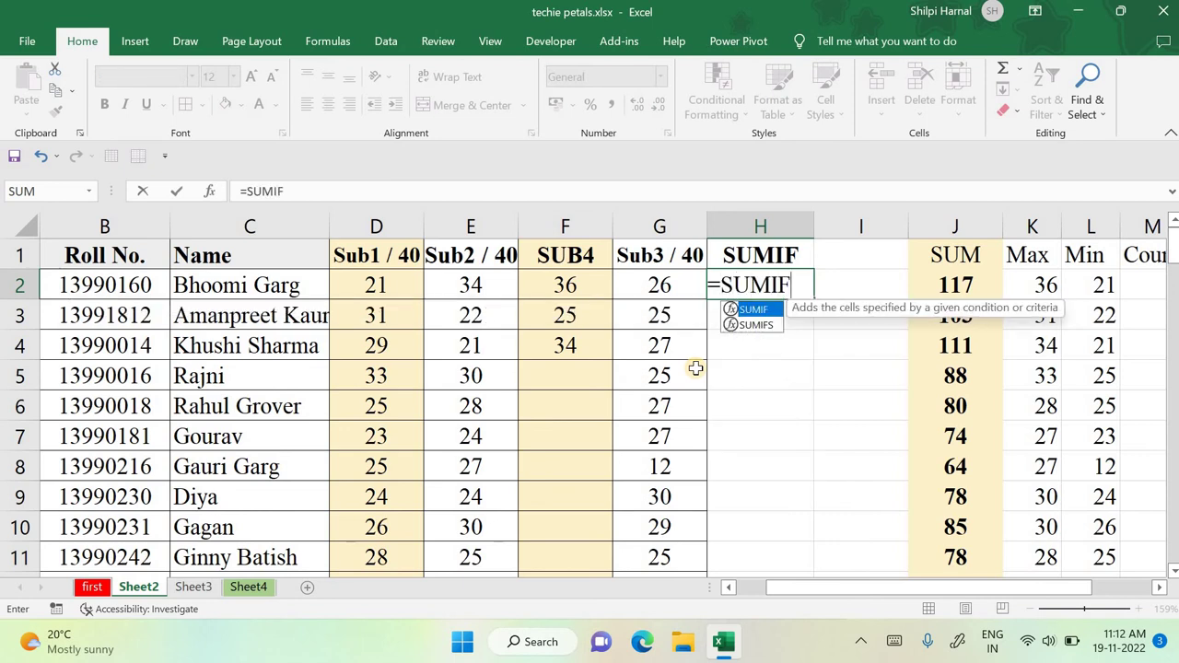
type("(")
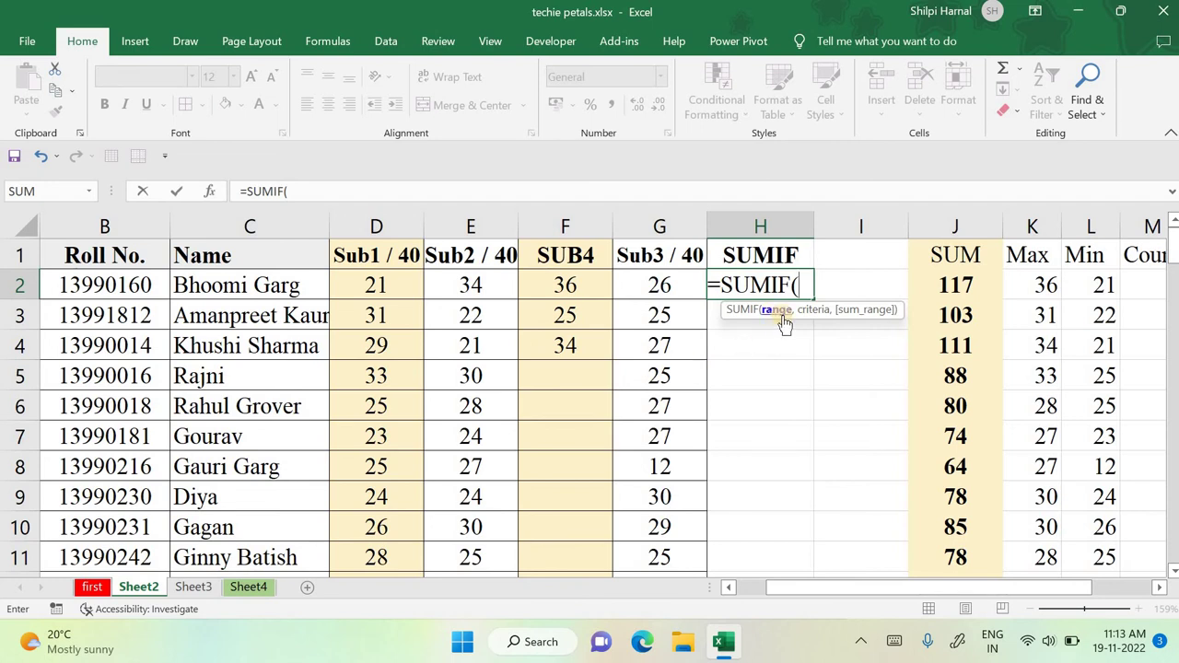
left_click_drag(392, 285, 648, 285)
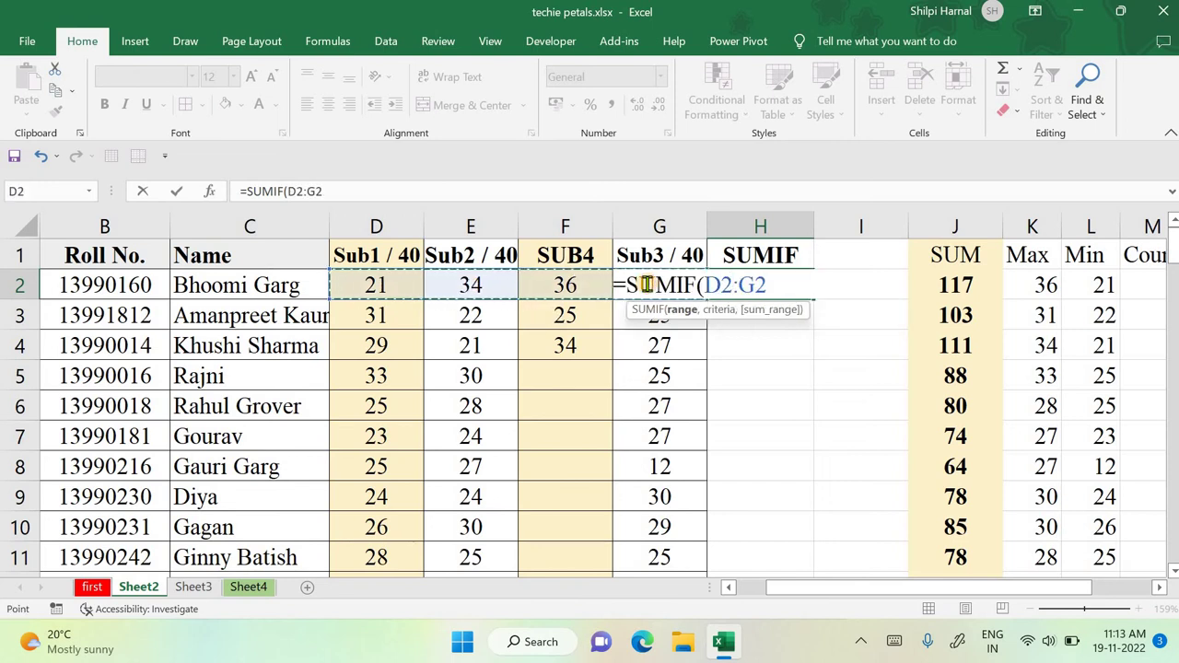
type(",")
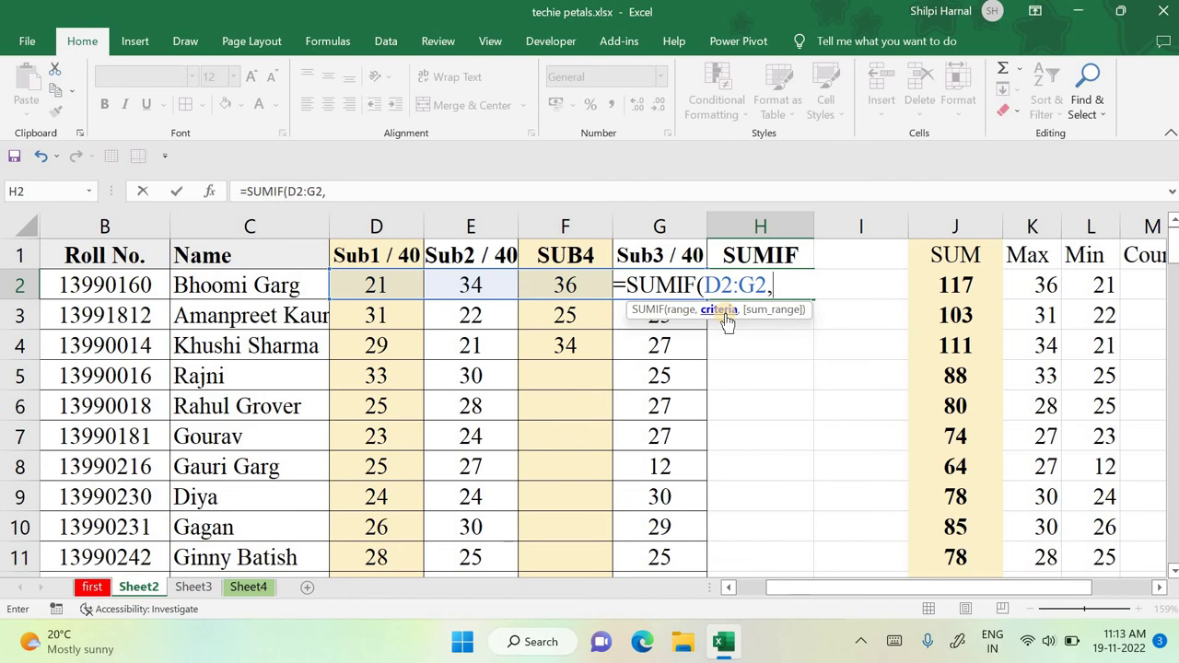
type("\"\")")
key("Left")
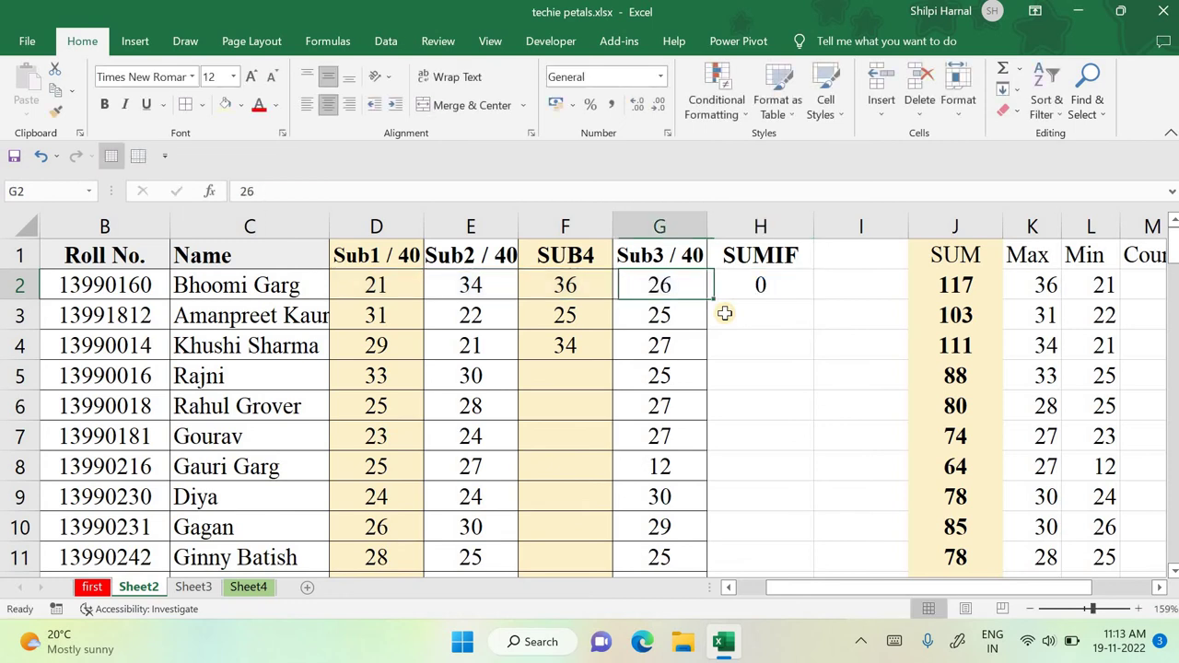
Step: Set the criteria of the SUMIF formula in H2 to ">30"
left_click(735, 290)
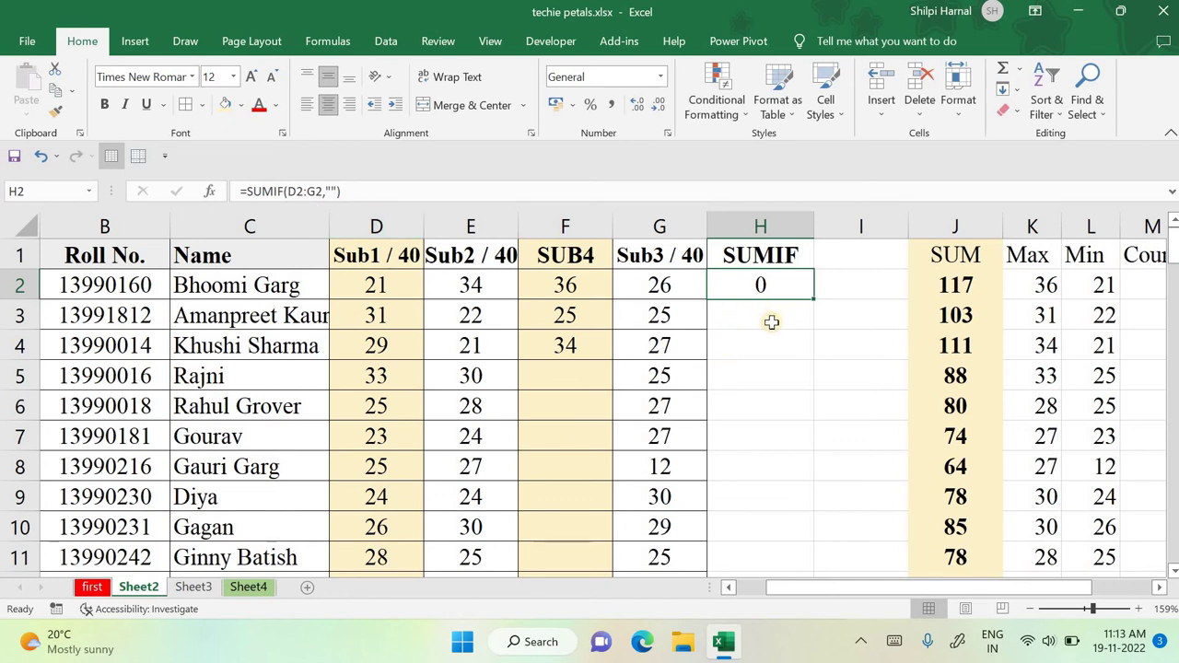
left_click(330, 191)
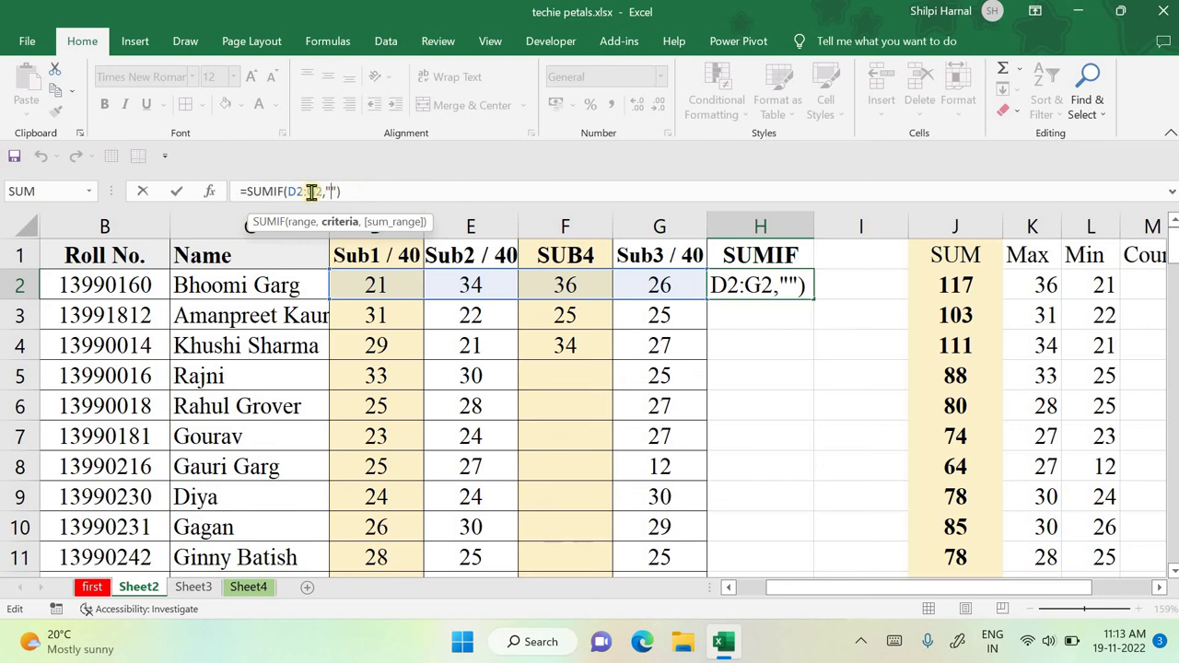
left_click_drag(322, 191, 289, 191)
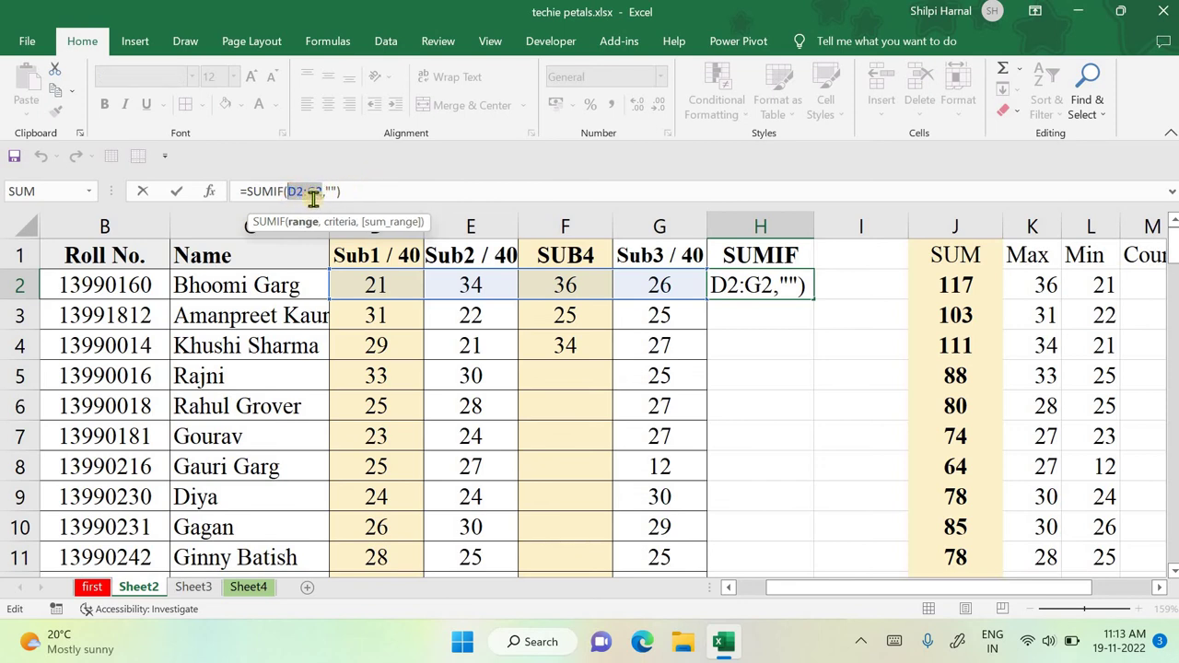
left_click(337, 191)
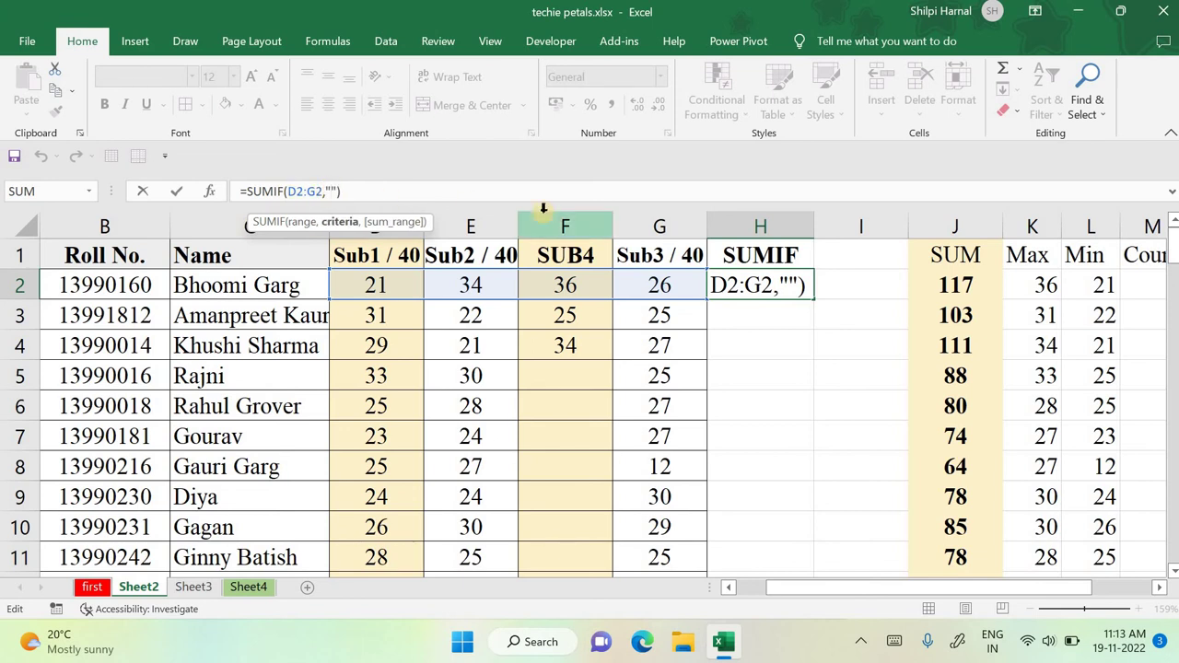
type(">30")
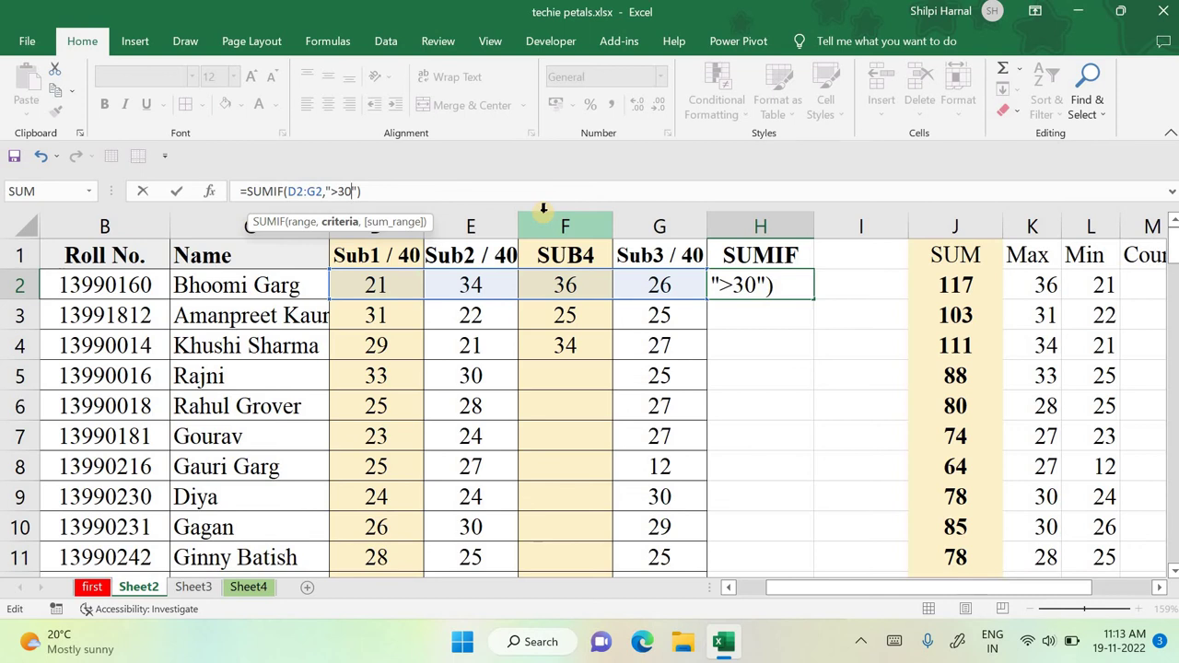
key("Return")
Step: Check the H2 result against the first student's Sub2 and SUB4 marks, and fill the SUMIF formula down to H4
left_click(761, 283)
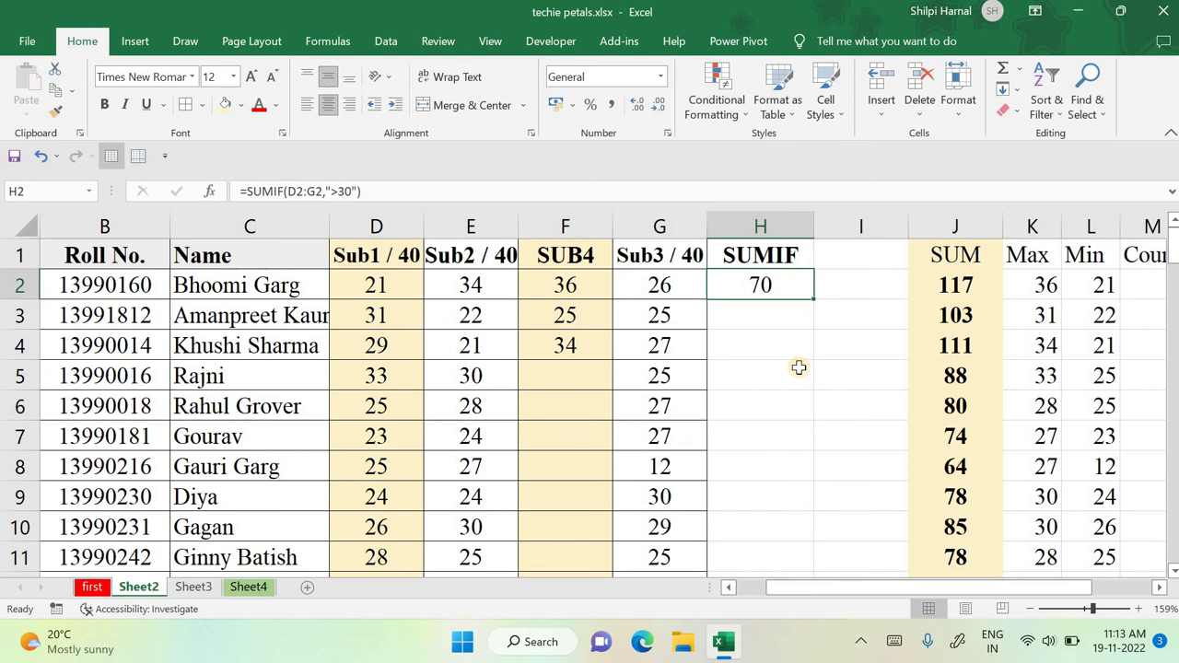
left_click(487, 287)
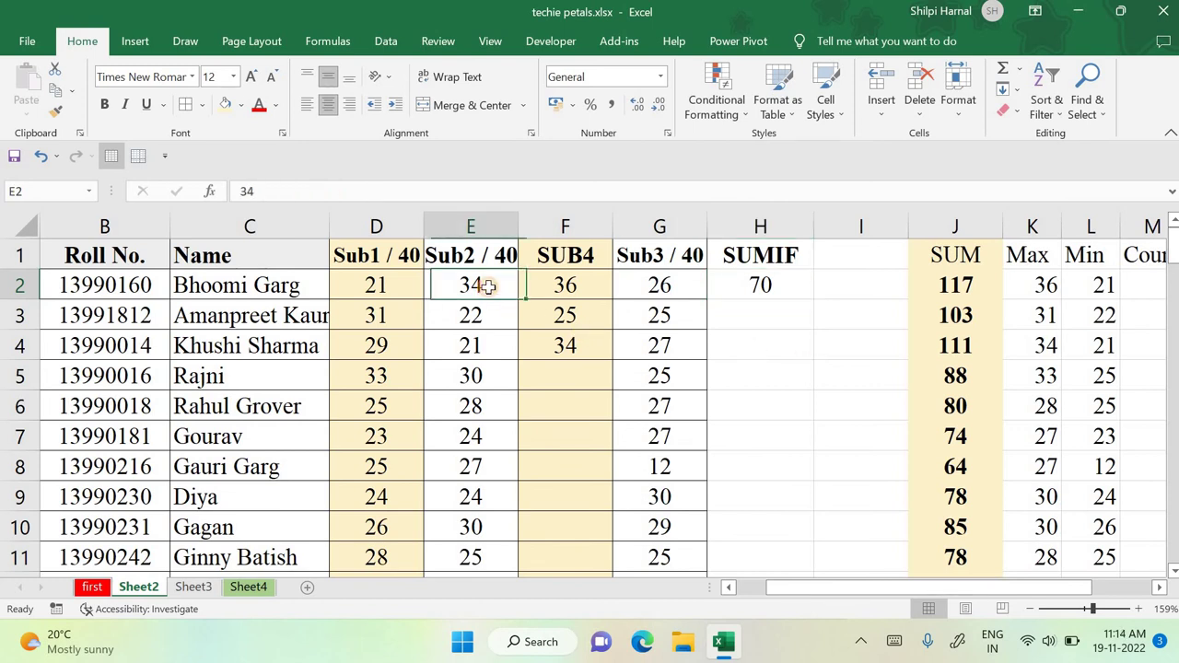
left_click(563, 280)
left_click(715, 282)
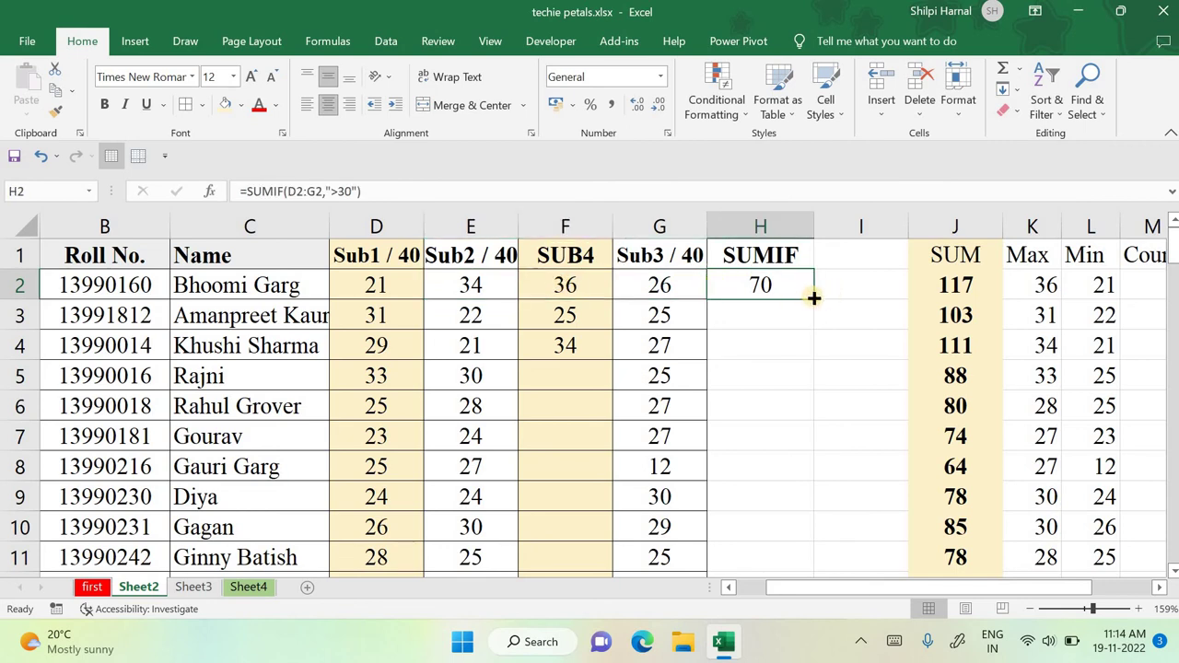
left_click_drag(814, 299, 815, 359)
Step: Compare the SUMIF results in H3 and H4 with the students' marks and review the formula in H2
left_click(716, 306)
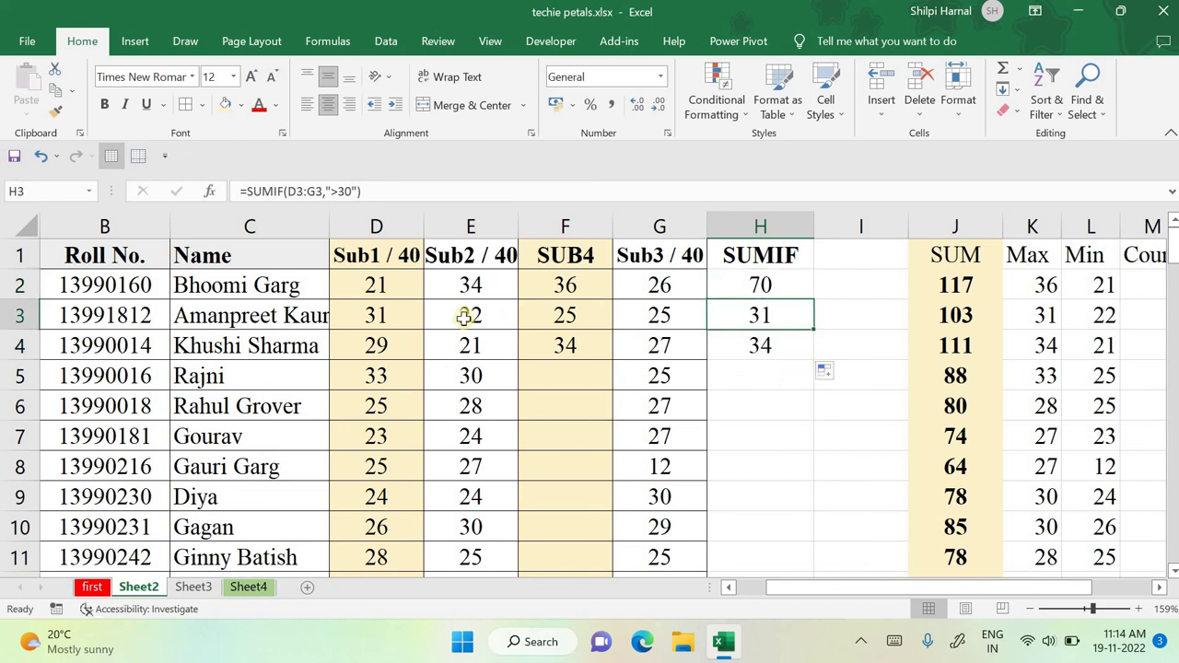
left_click(375, 317)
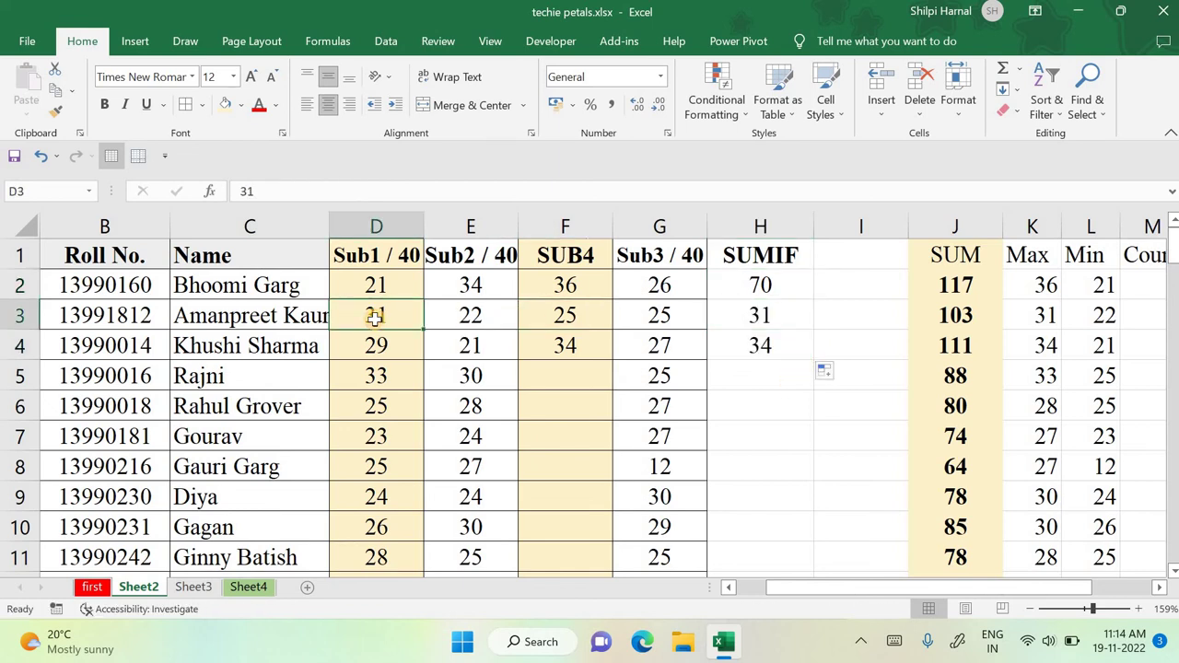
left_click_drag(679, 342, 466, 338)
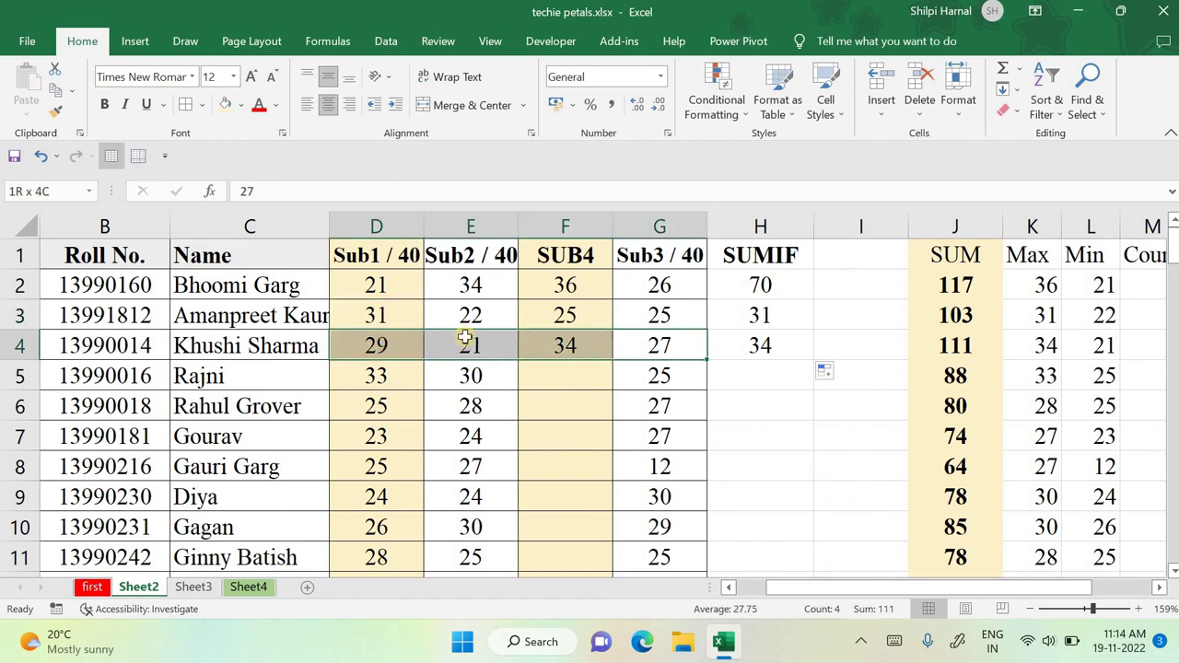
left_click(565, 345)
left_click(745, 344)
left_click(763, 321)
left_click(764, 345)
left_click(762, 317)
left_click(766, 346)
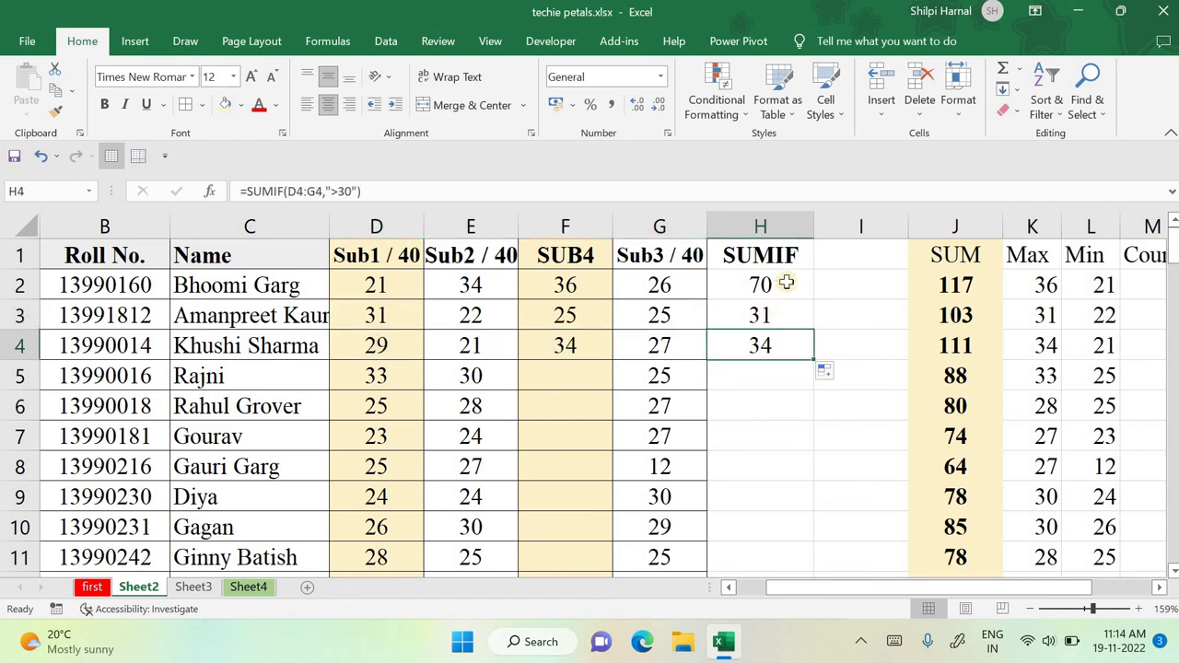
left_click(780, 289)
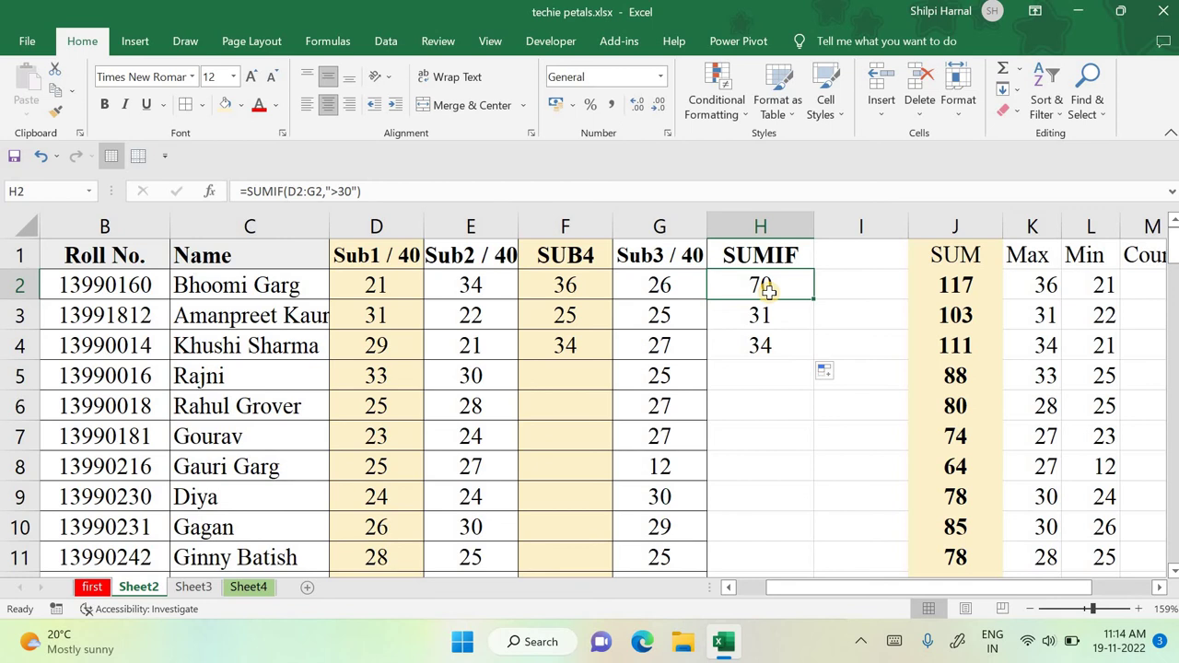
left_click(369, 193)
left_click_drag(240, 193, 386, 183)
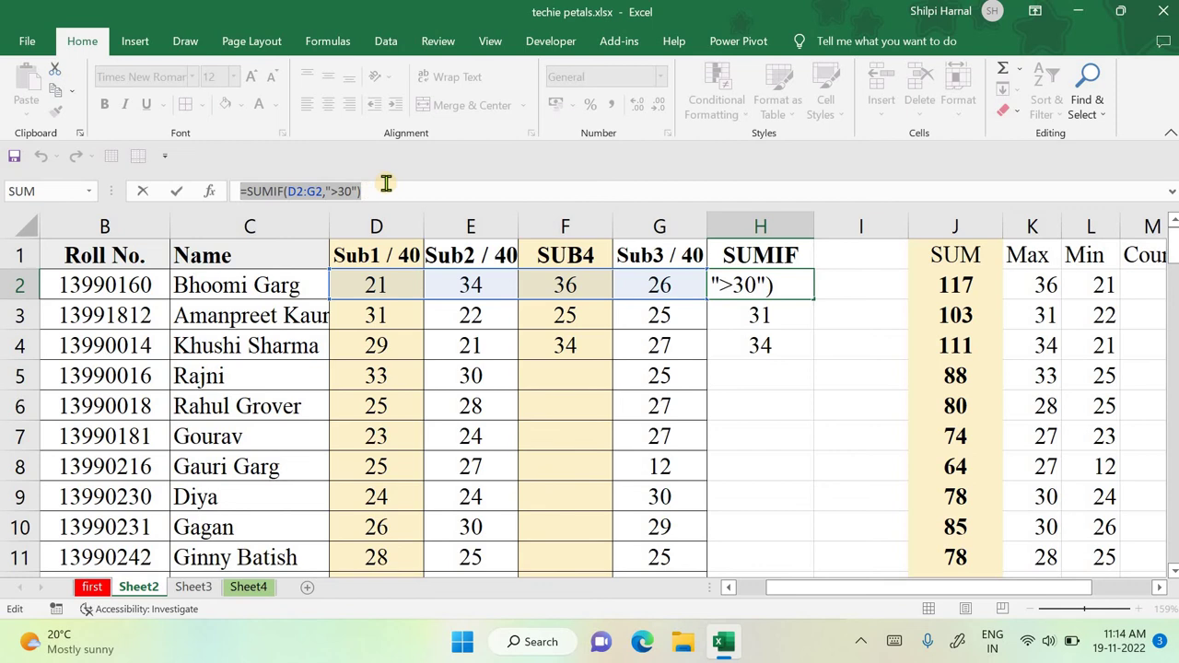
key("Return")
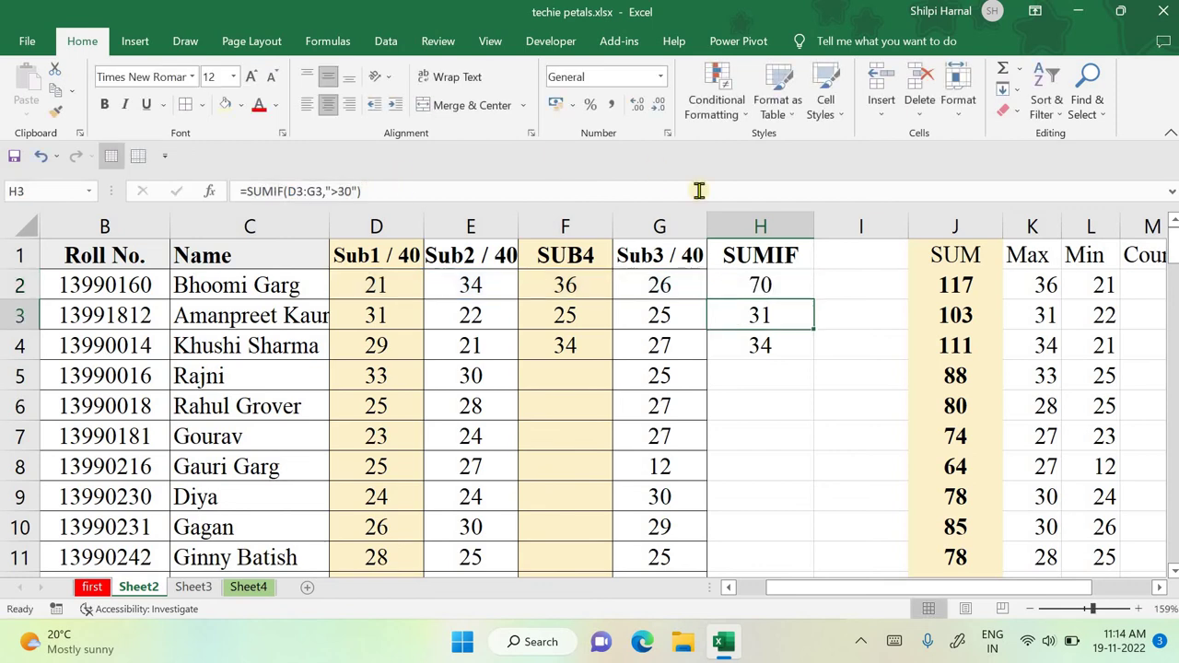
Step: Enter the plain-text heading COUNTIF in I1 and widen column I to fit it
left_click(854, 256)
type("=COUNT")
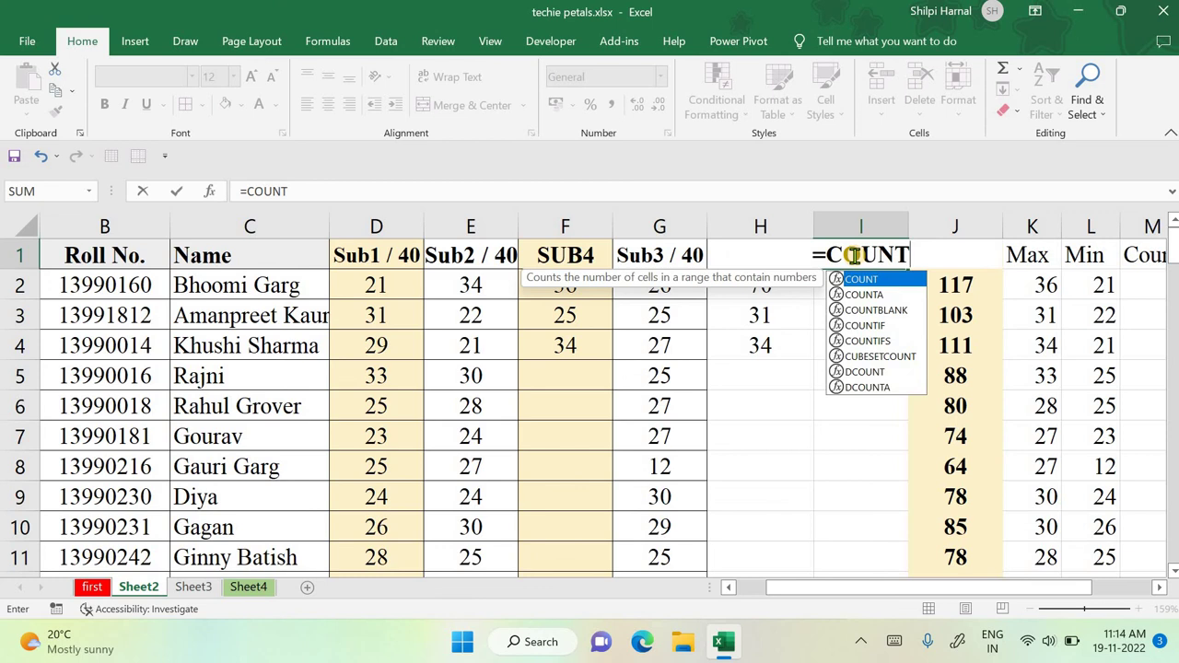
type("IF")
key("Left")
key("Left")
left_click(855, 256)
left_click(247, 191)
key("BackSpace")
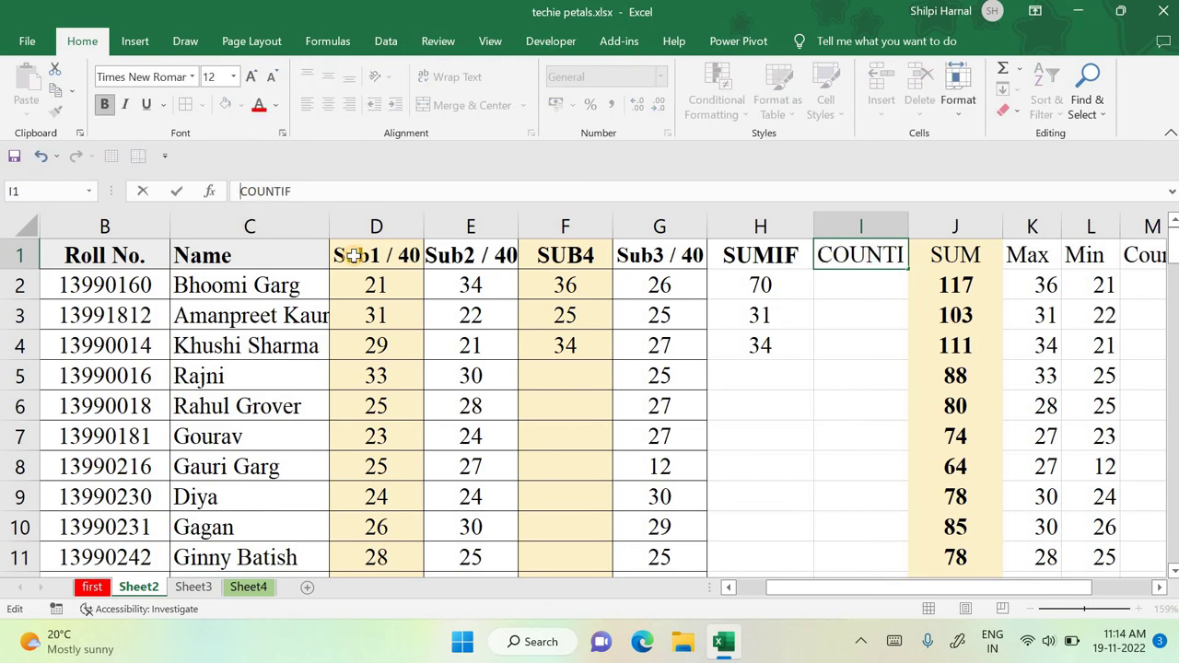
key("Return")
left_click_drag(909, 227, 938, 227)
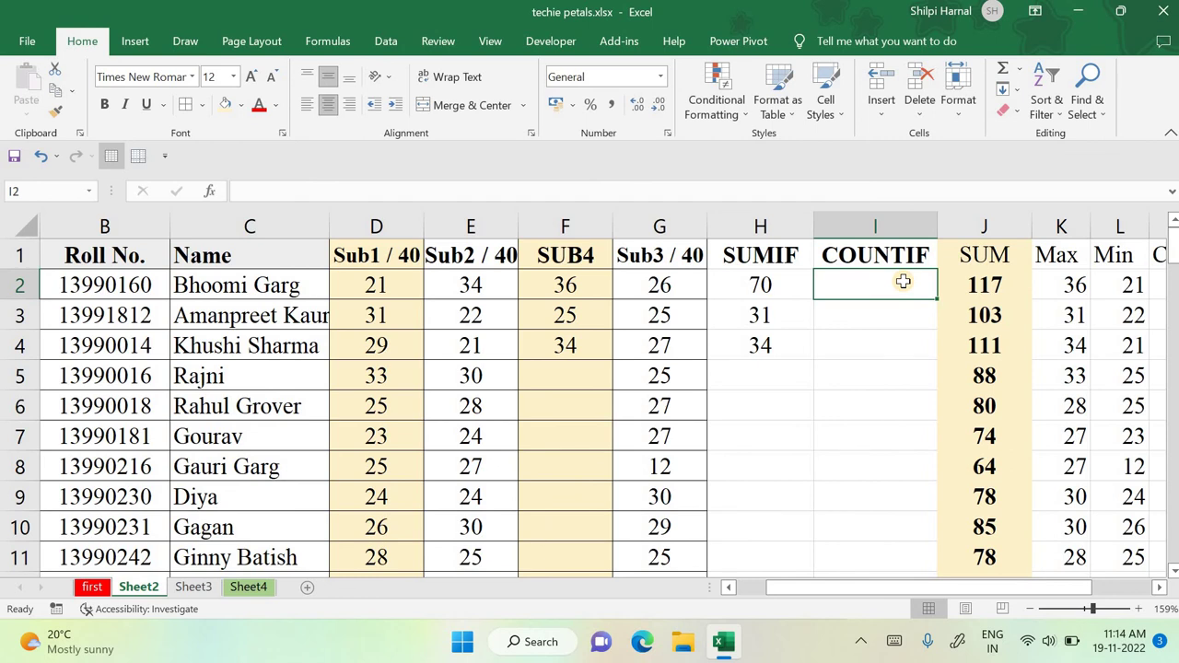
Step: Enter a COUNTIF formula in I2 over the range D2:G2 with the criteria >30, accepting the suggested correction
type("=")
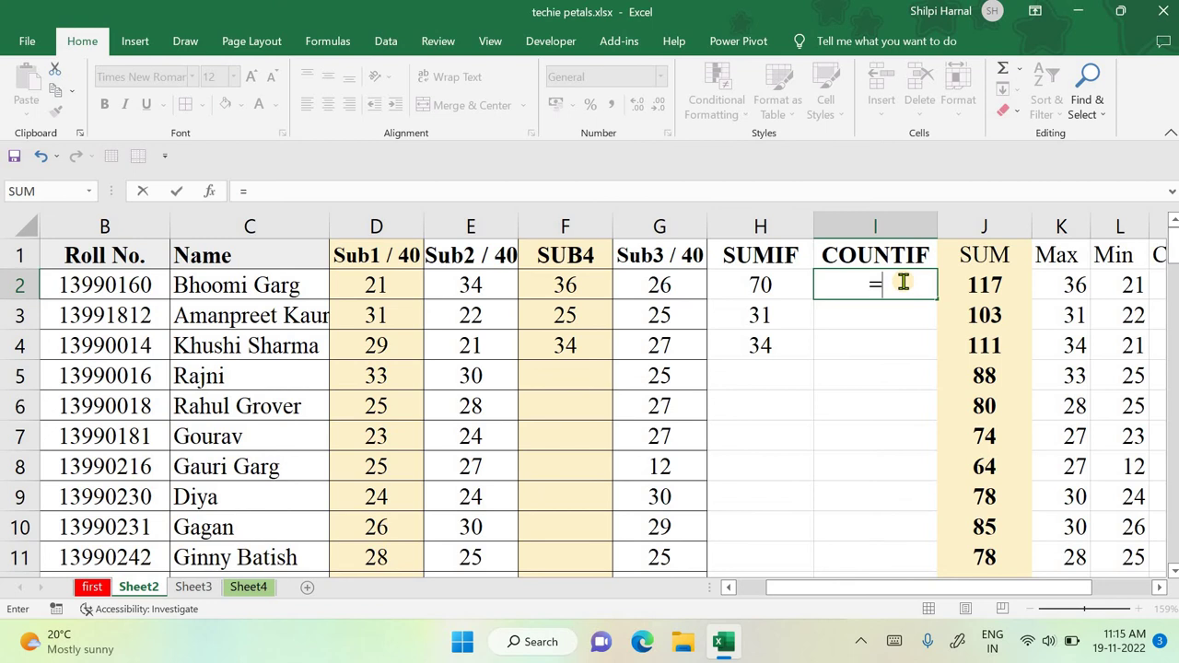
type("COUNT")
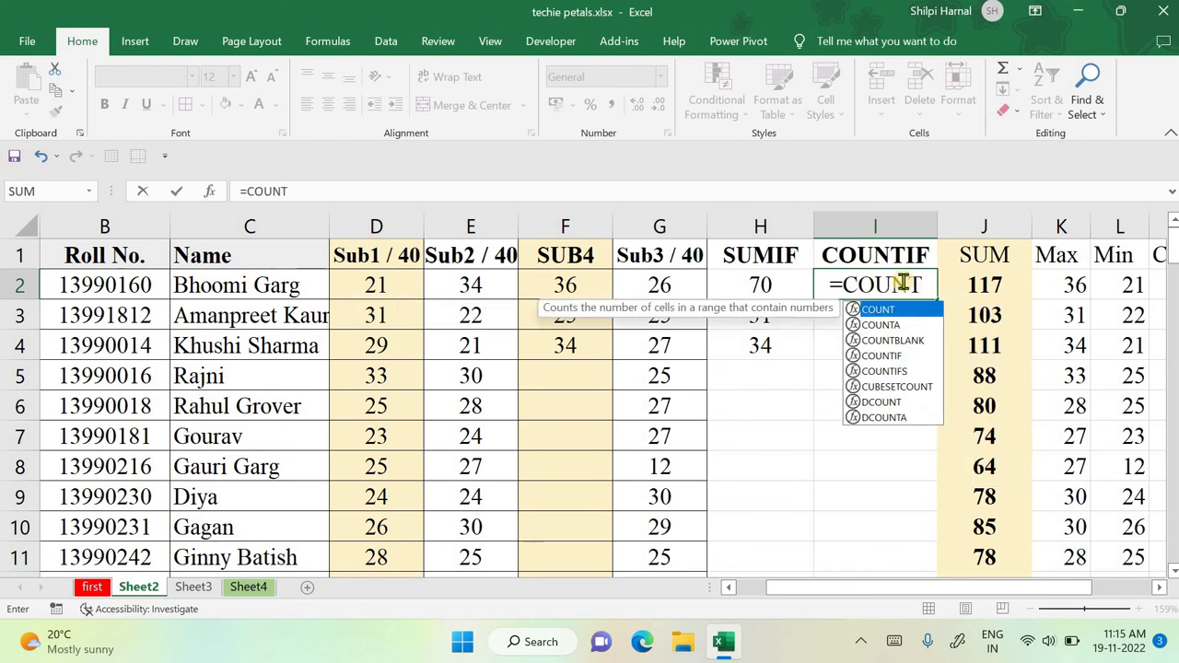
type("IF")
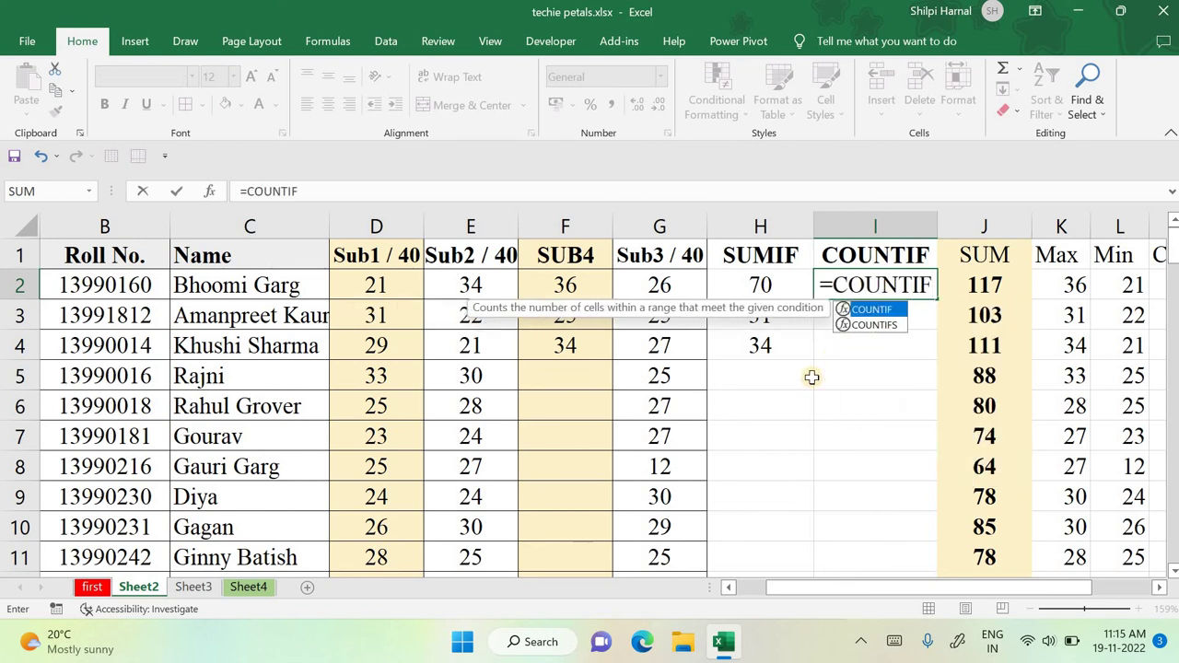
type("(")
left_click_drag(377, 285, 658, 267)
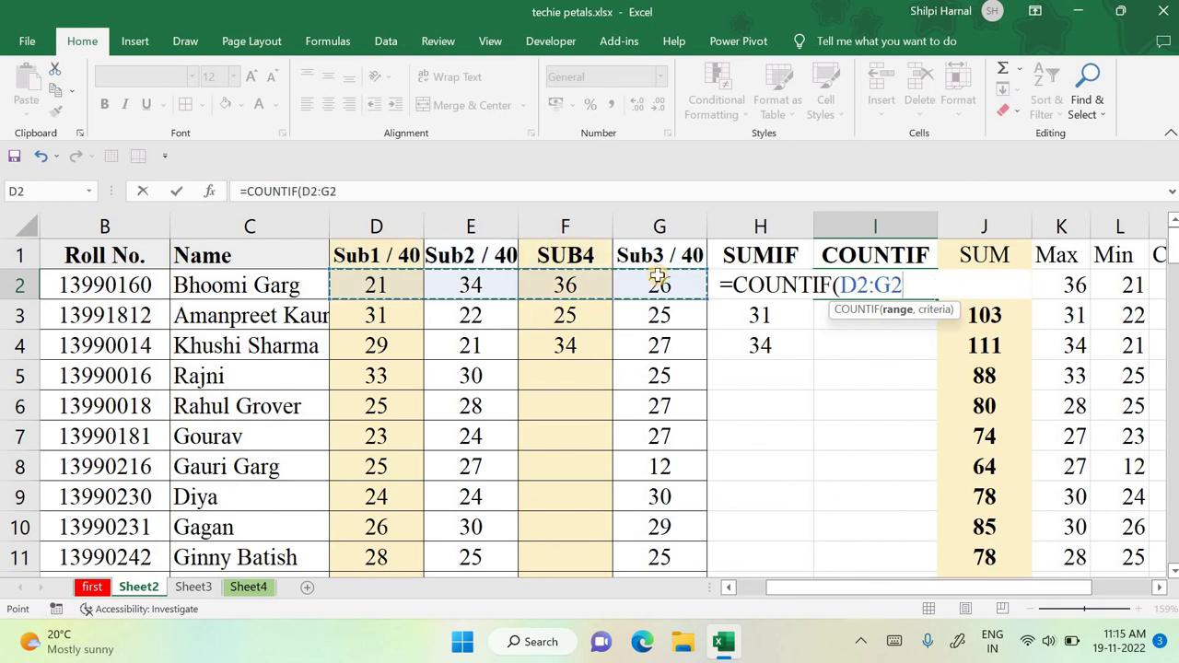
type(",")
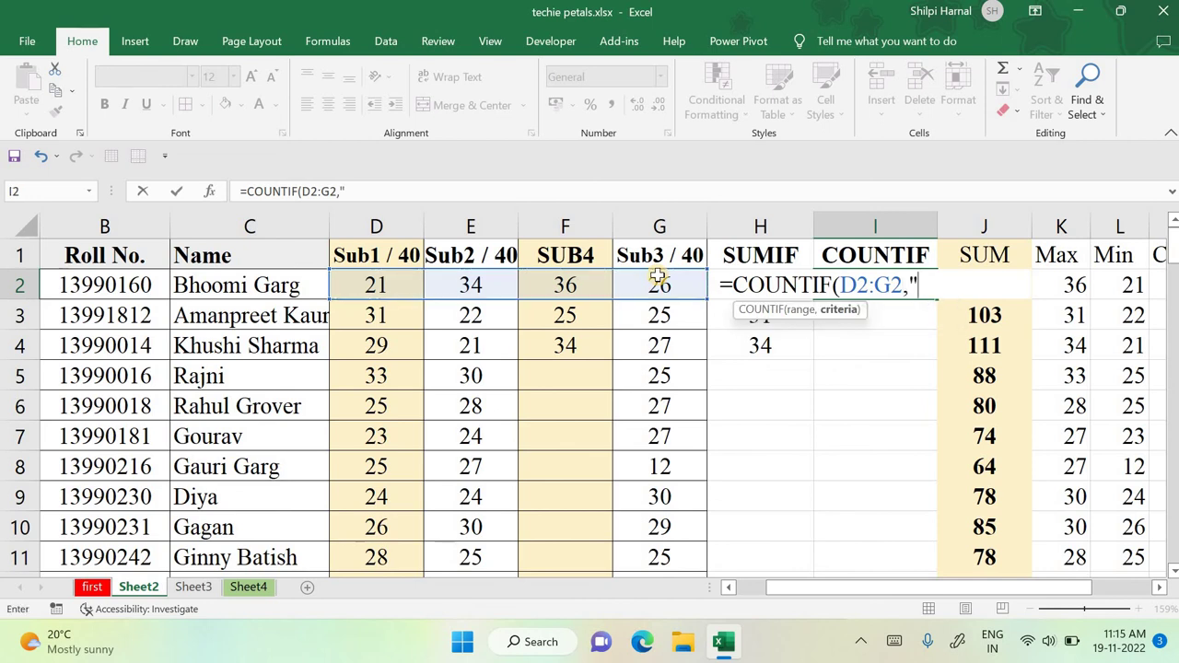
type("\">30")
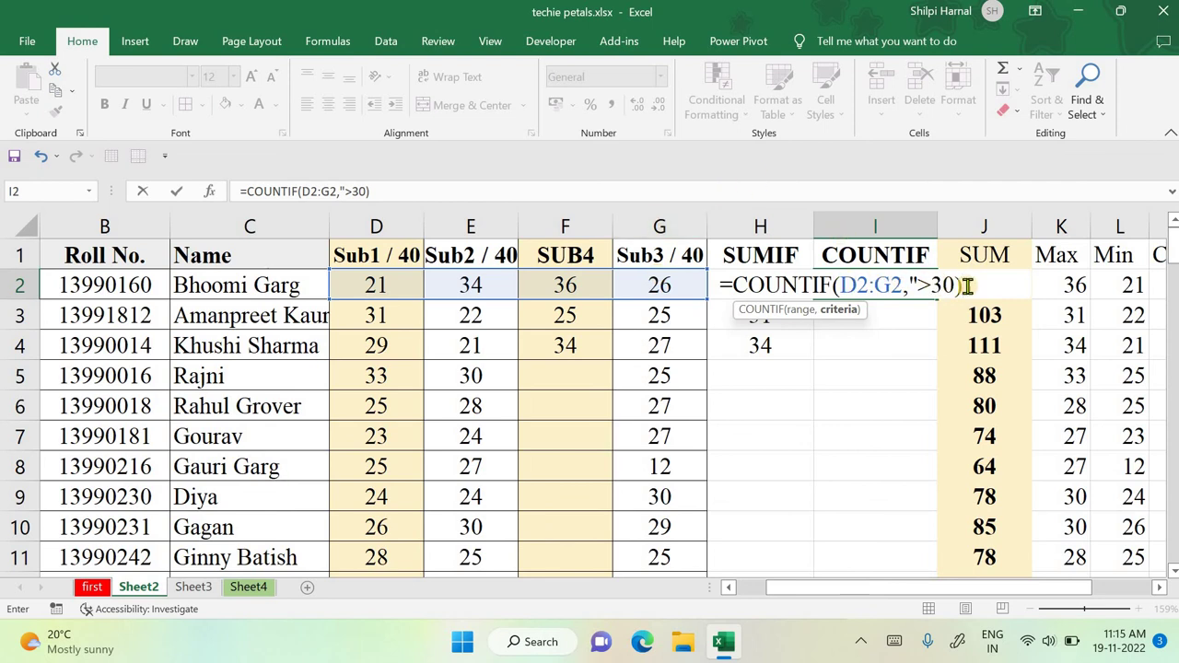
key("Return")
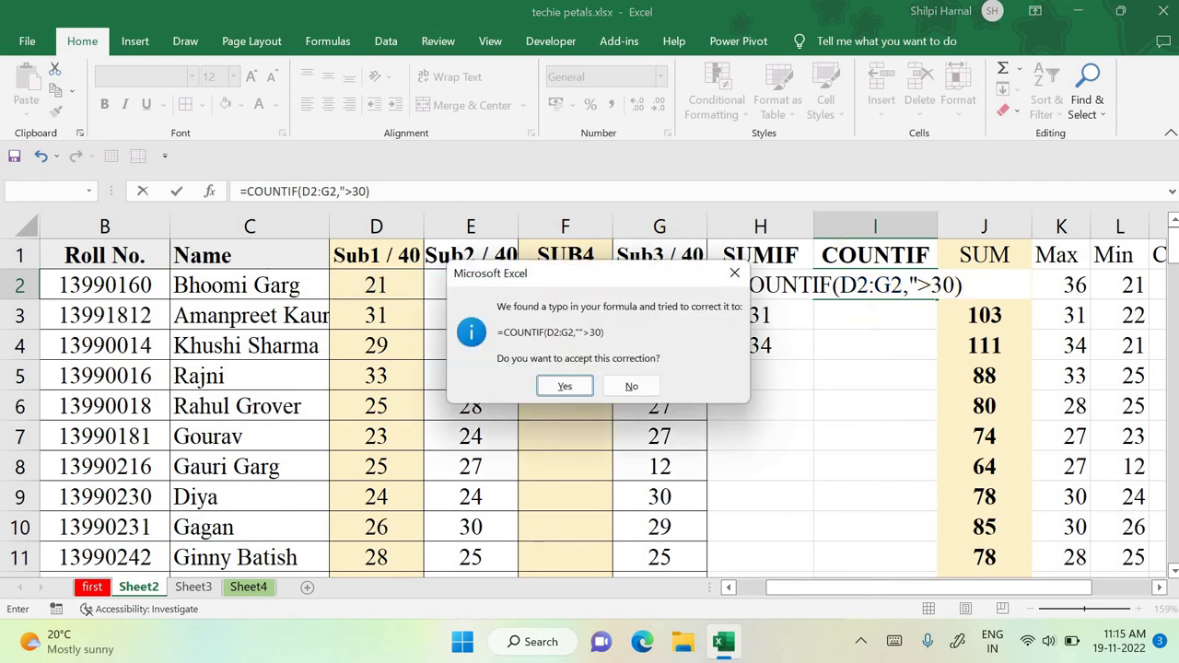
left_click(563, 386)
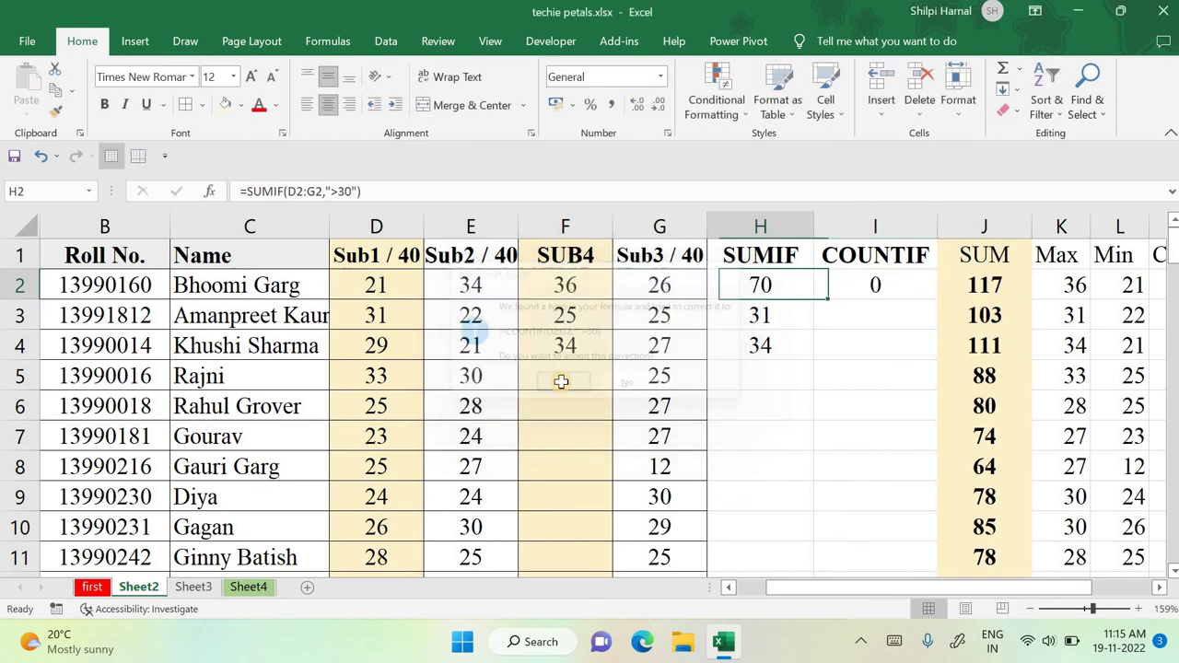
Step: Correct the quotation marks in I2's COUNTIF formula so that its criteria reads ">30"
left_click(876, 286)
left_click(346, 191)
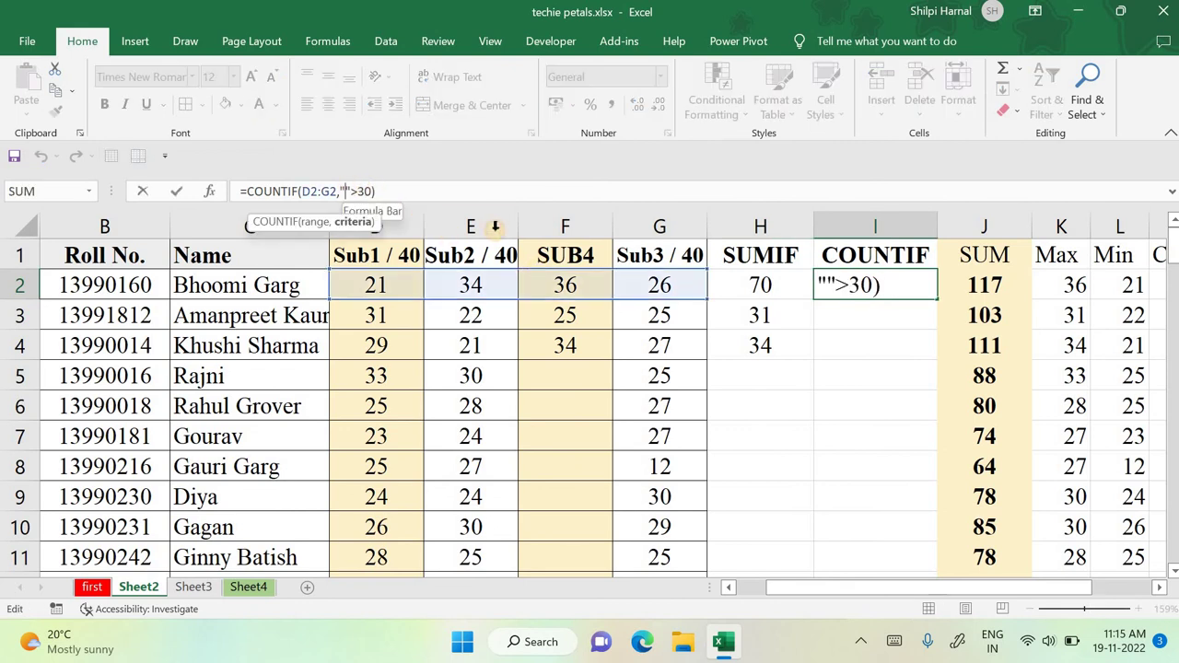
key("BackSpace")
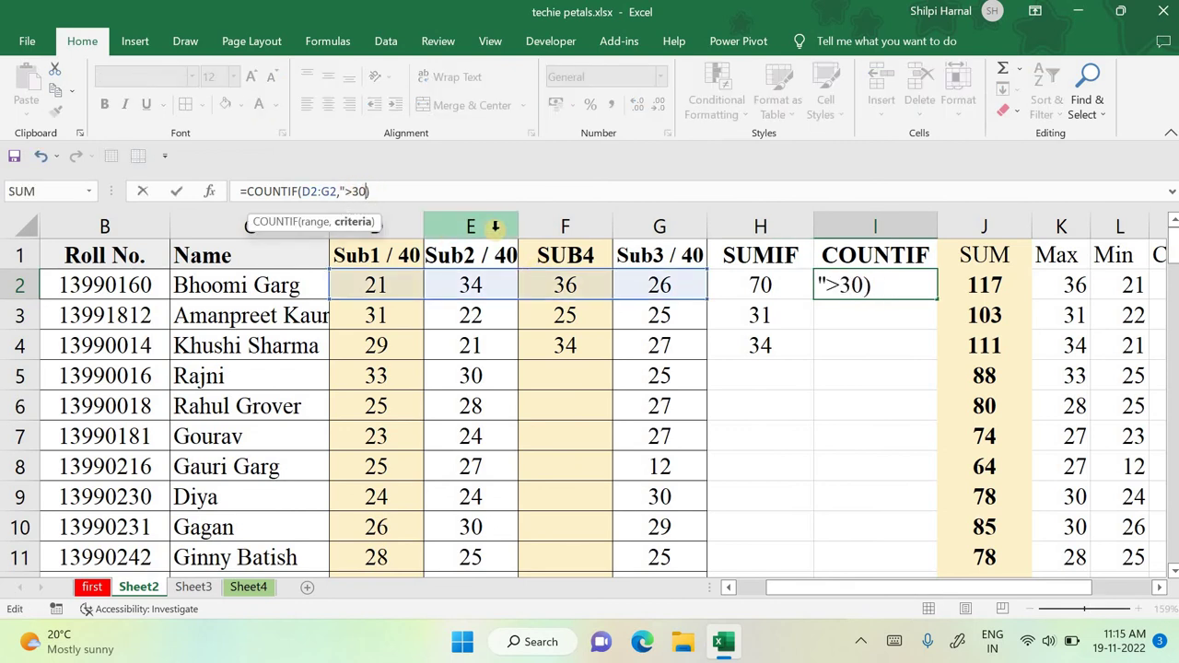
type("\"")
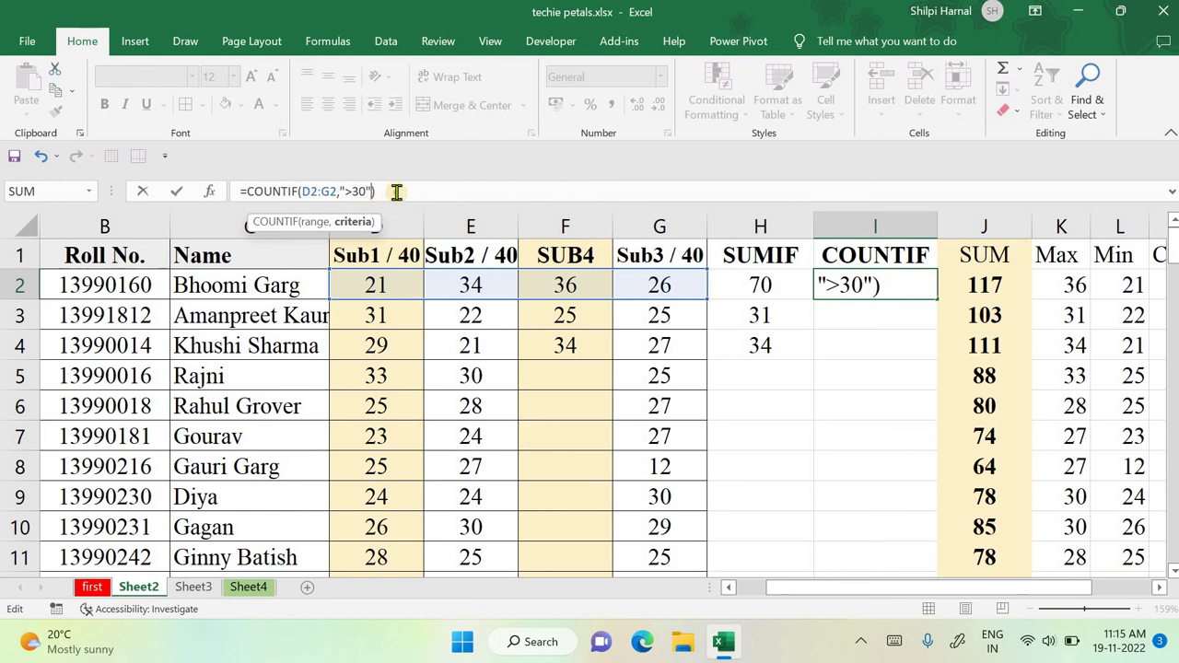
Step: Review the function name, range and criteria of the COUNTIF formula in I2, and confirm the corrected formula
left_click_drag(397, 191, 240, 191)
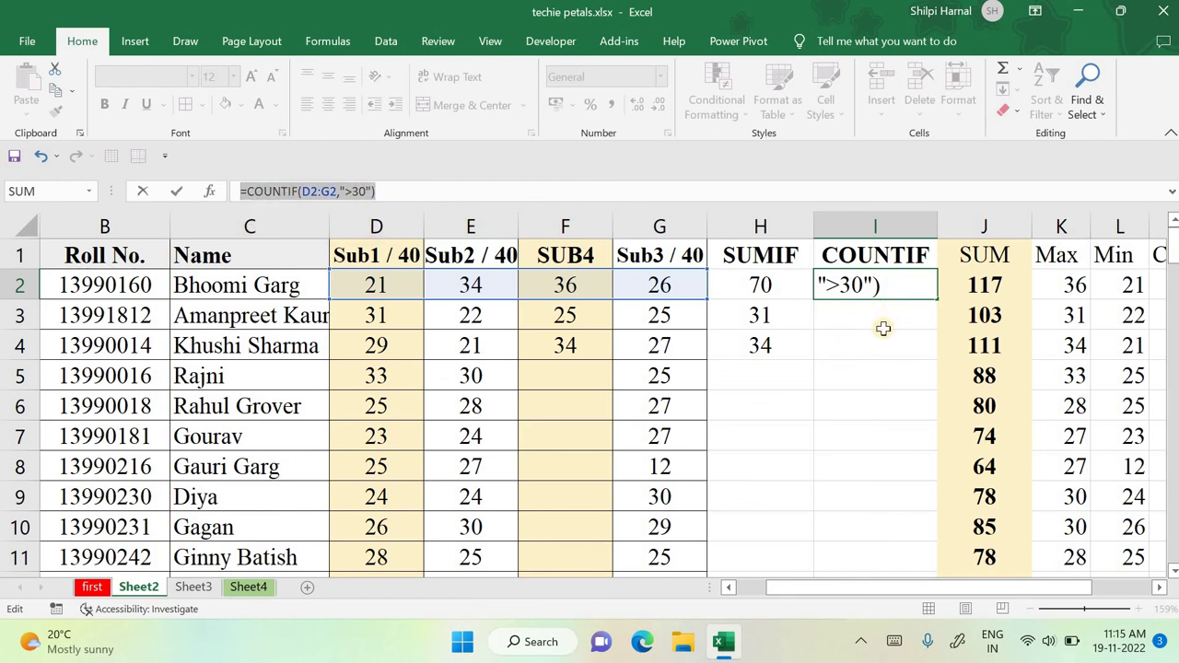
key("Home")
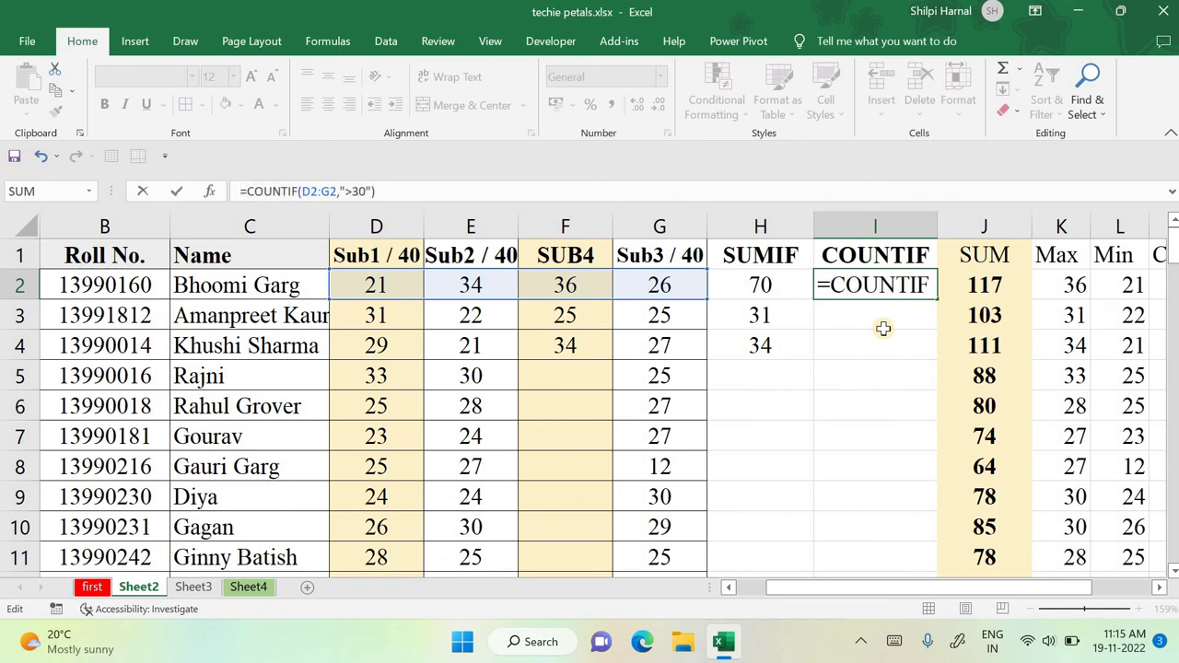
key("Right")
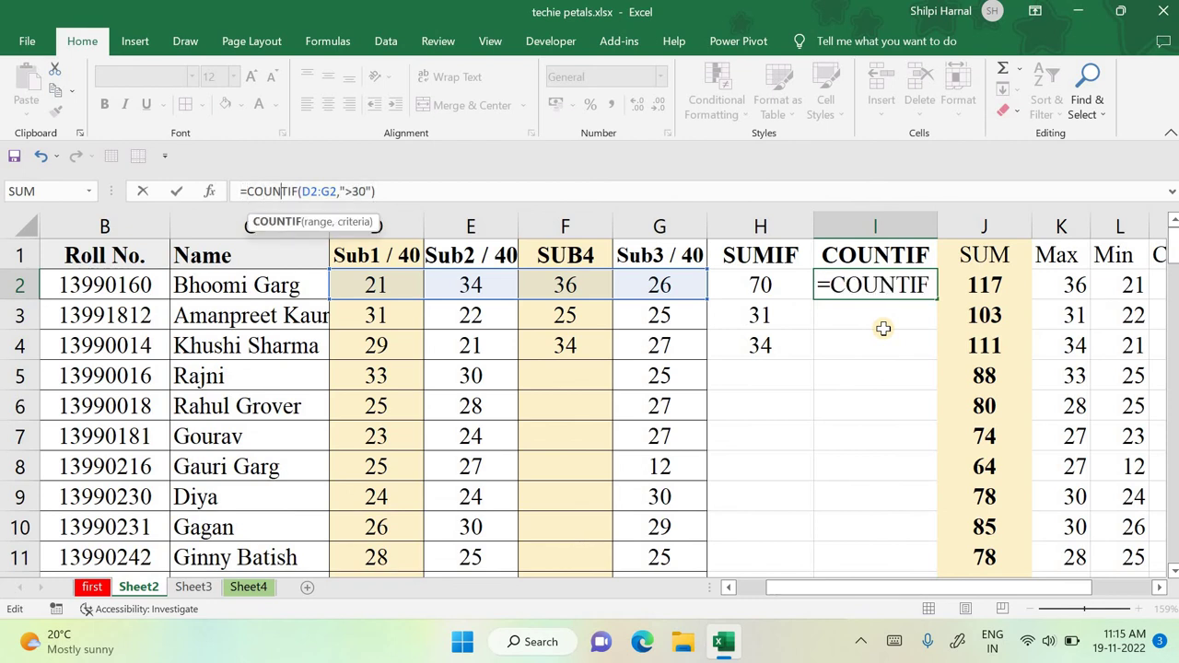
key("Right")
key("Right")
key("Right")
key("Right")
key("Right")
key("Right")
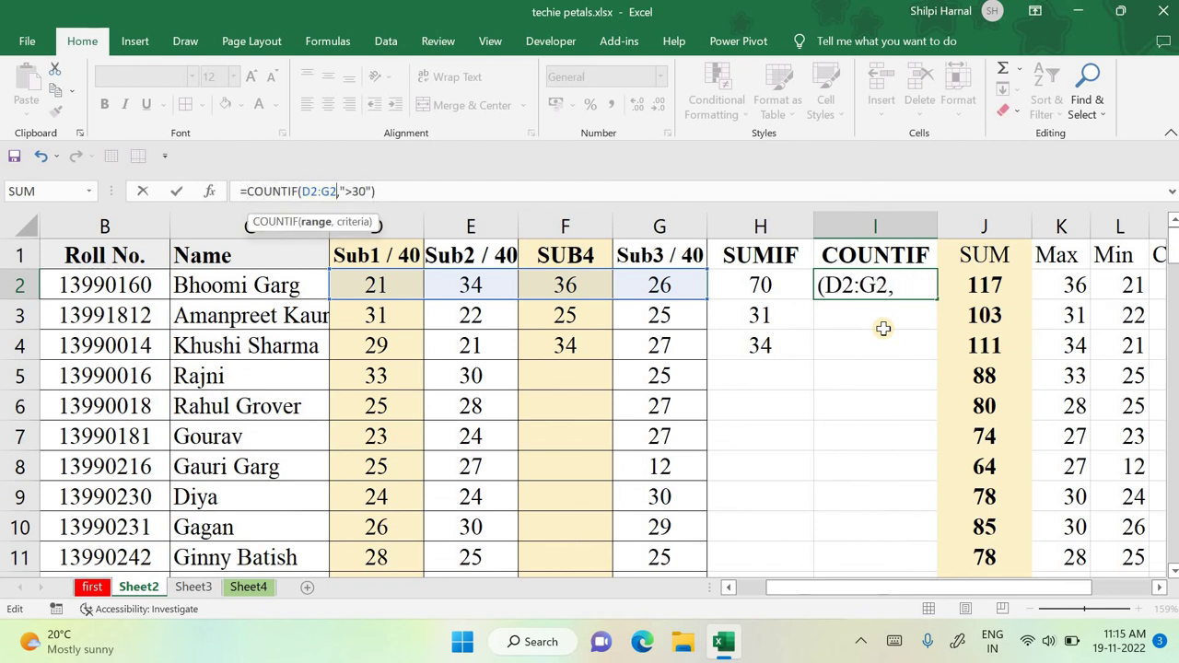
key("Right")
key("Right")
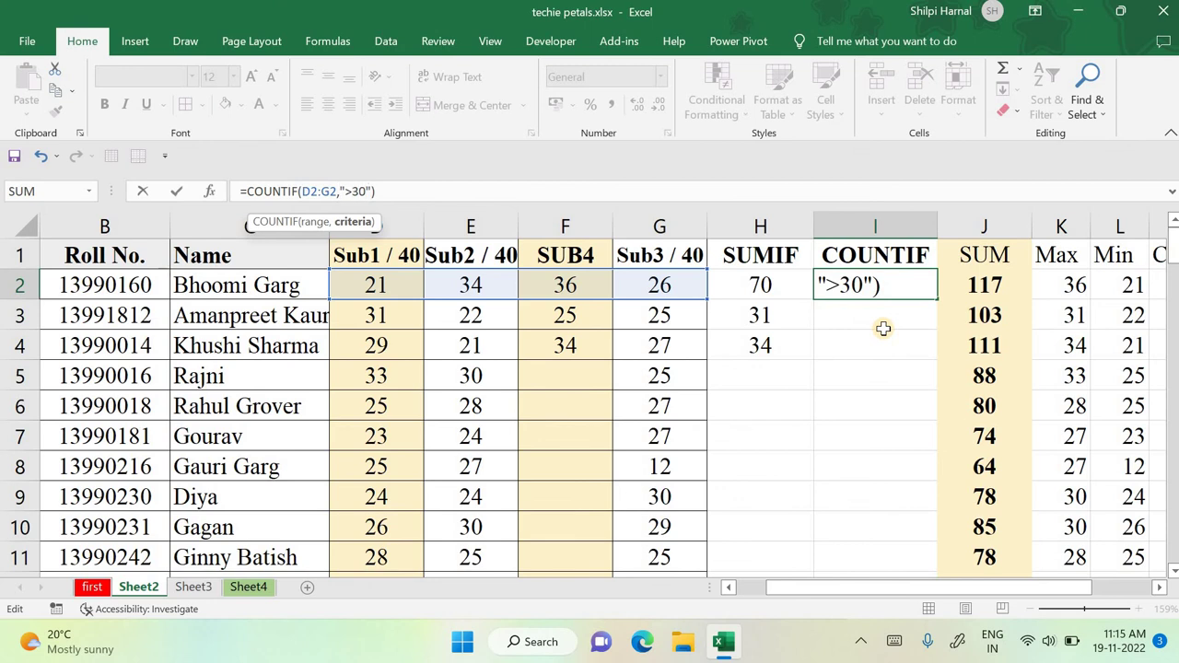
key("Left")
key("Return")
Step: Fill the COUNTIF formula from I2 down to I4 and check the results in I3 and I4
left_click(879, 293)
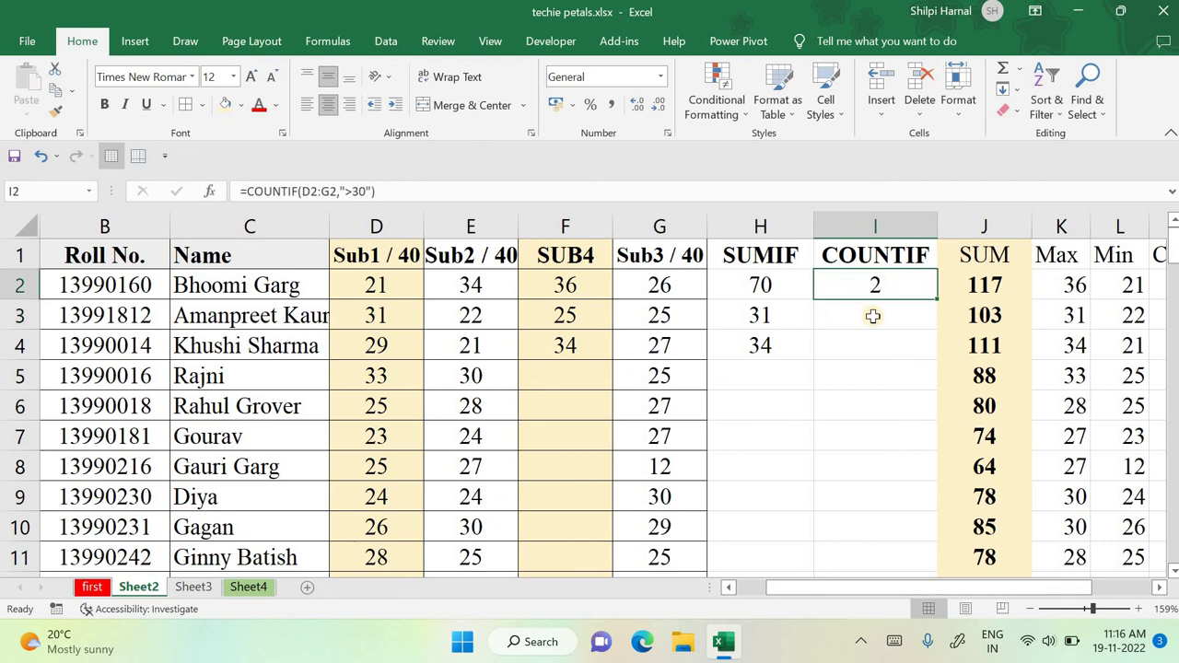
left_click_drag(940, 300, 922, 352)
left_click(851, 317)
left_click(848, 341)
left_click(848, 316)
left_click(848, 342)
Step: Fill the SUMIF formula from H4 down through all remaining student rows and look over the results
left_click(789, 342)
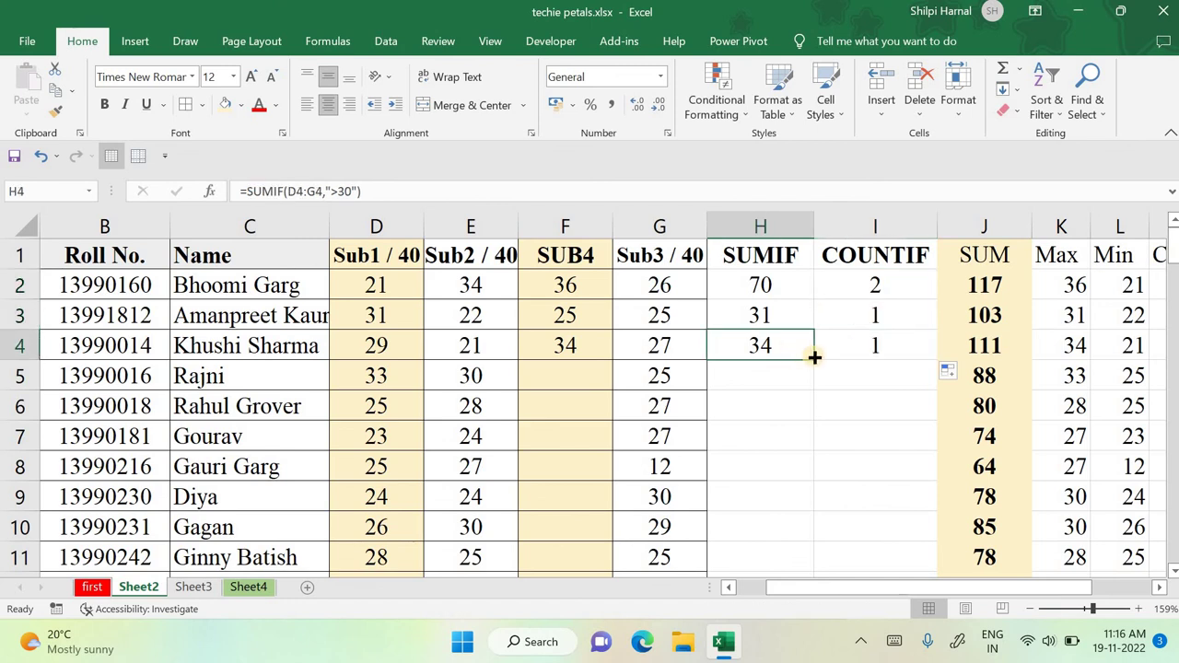
double_click(814, 360)
scroll(790, 421, "down", 20)
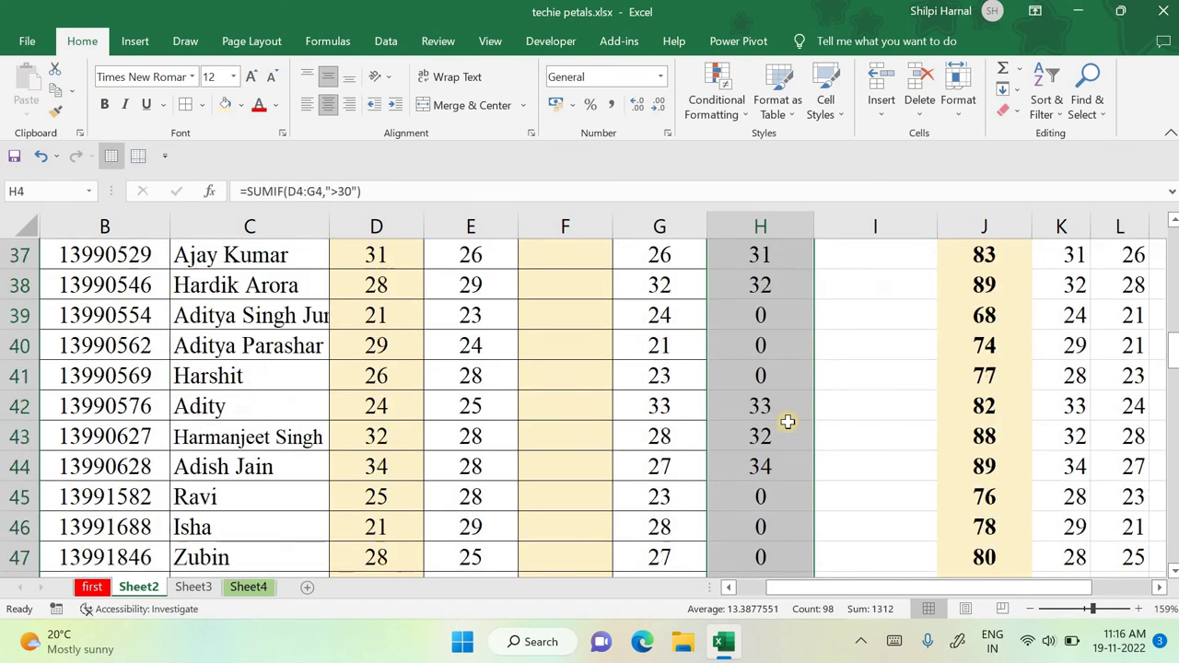
scroll(781, 493, "up", 20)
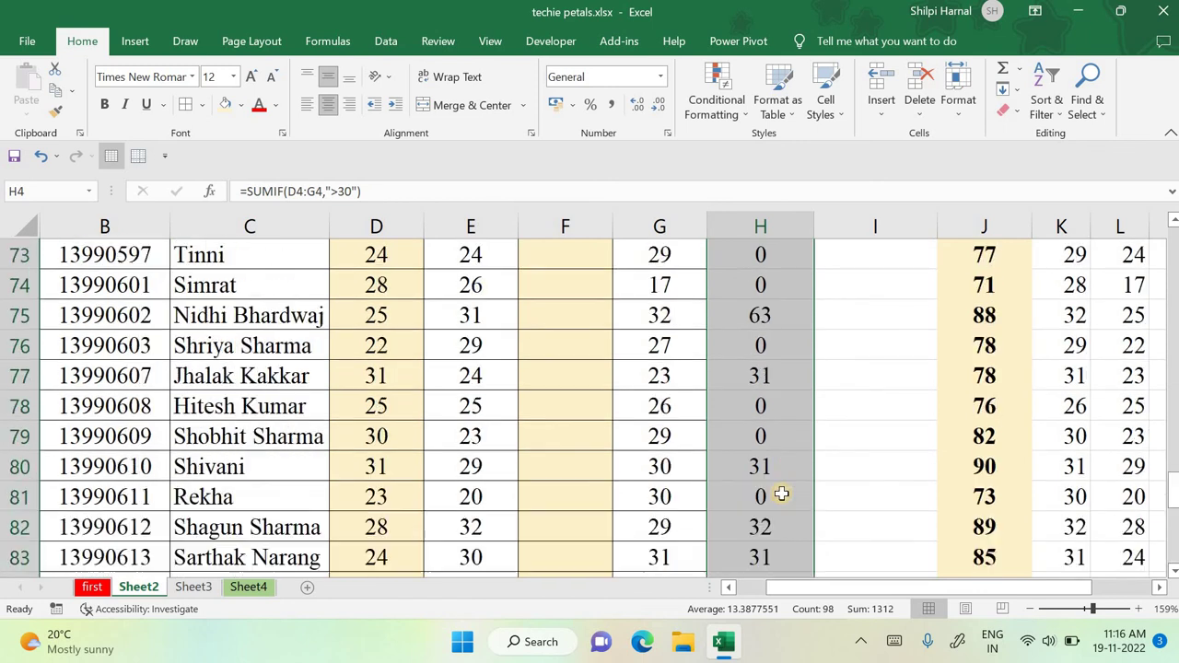
Step: Fill the COUNTIF formula from I4 down through all remaining student rows and look over the results
left_click(916, 337)
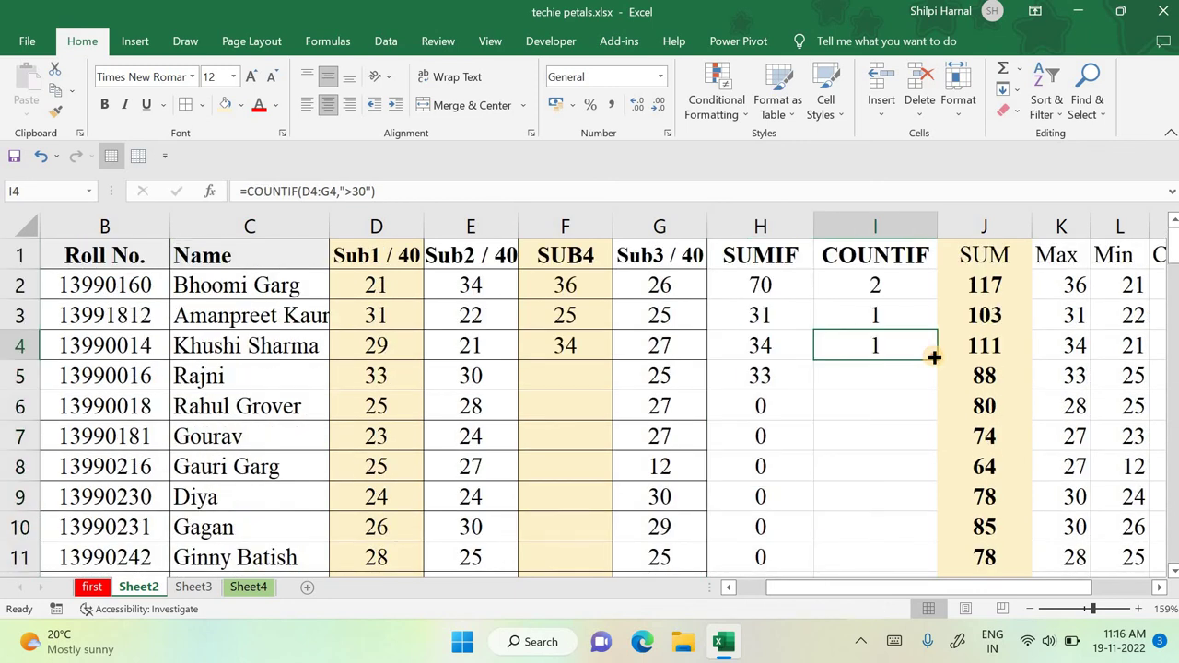
double_click(936, 360)
scroll(881, 459, "down", 12)
scroll(881, 464, "down", 7)
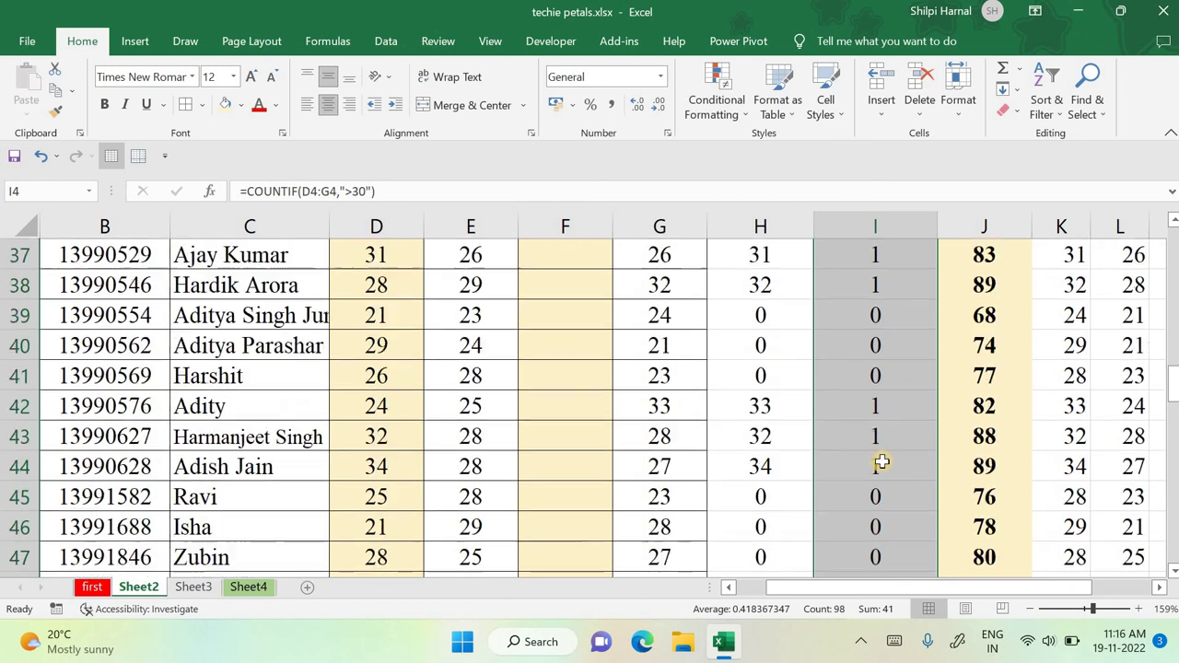
scroll(880, 455, "up", 19)
Step: Review the row 2 formulas from SUMIF and COUNTIF across to AVERAGE
left_click(880, 287)
left_click(880, 287)
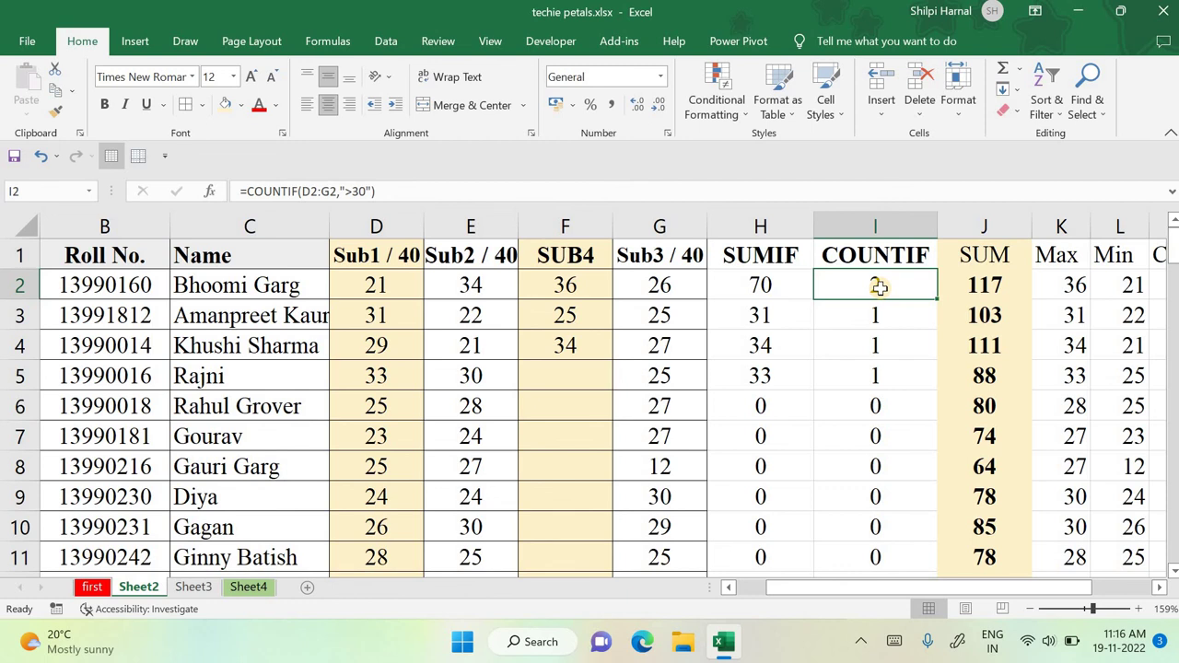
key("Right")
key("Right")
key("Right")
key("Right")
key("Right")
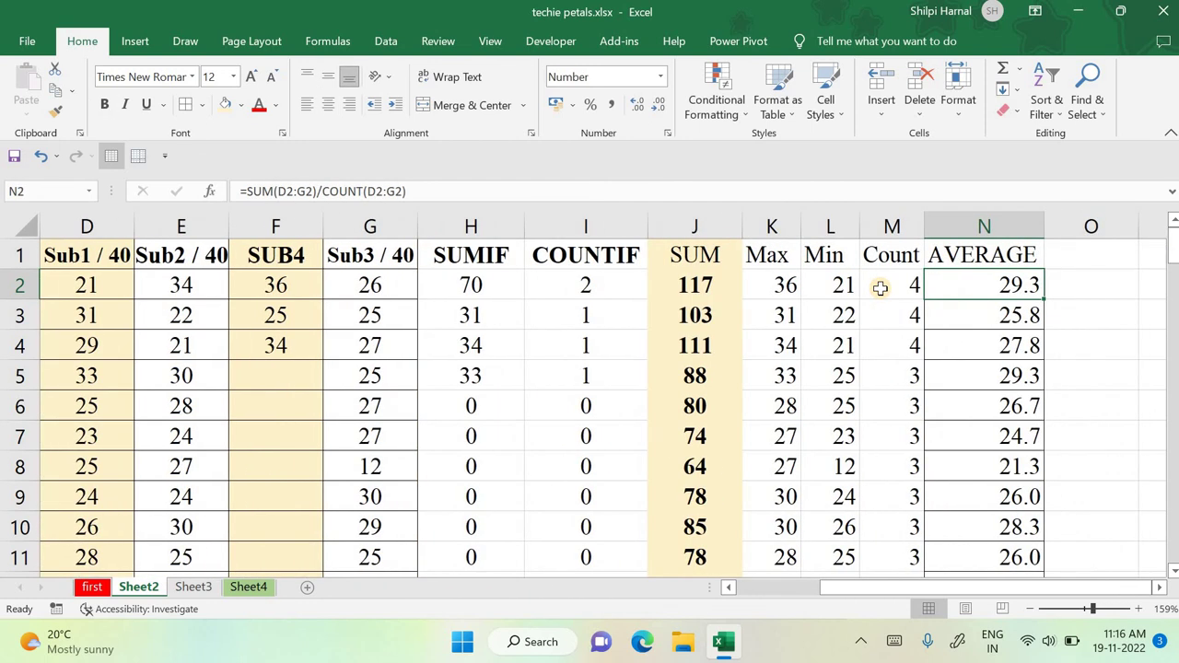
left_click(515, 285)
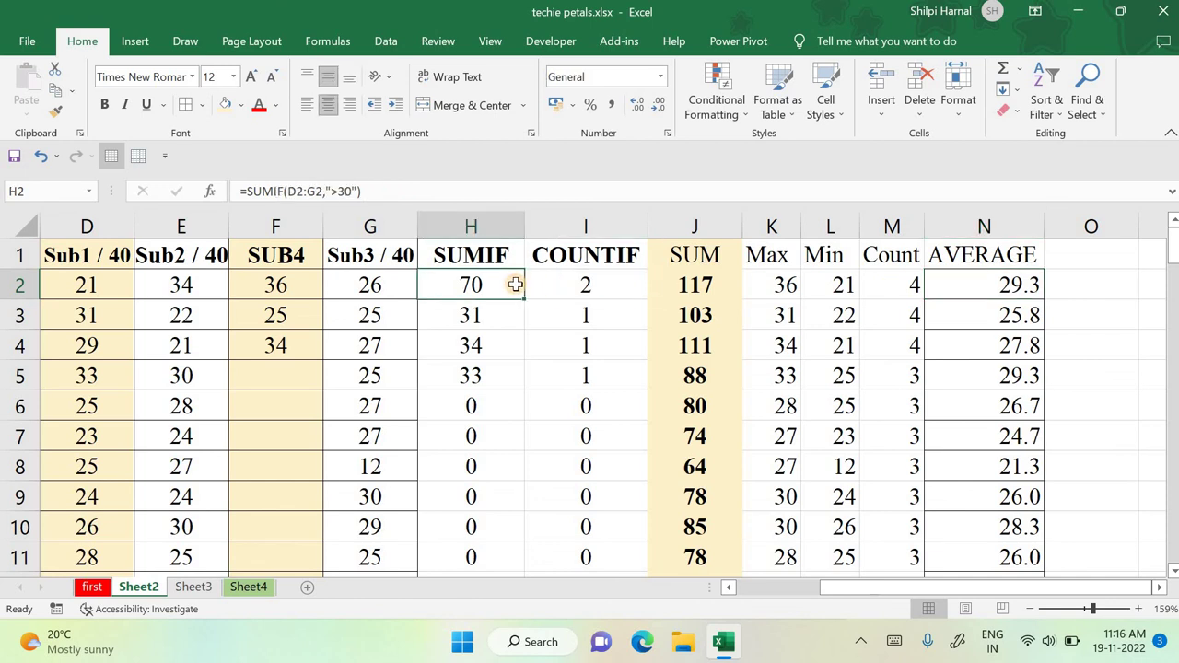
left_click(546, 288)
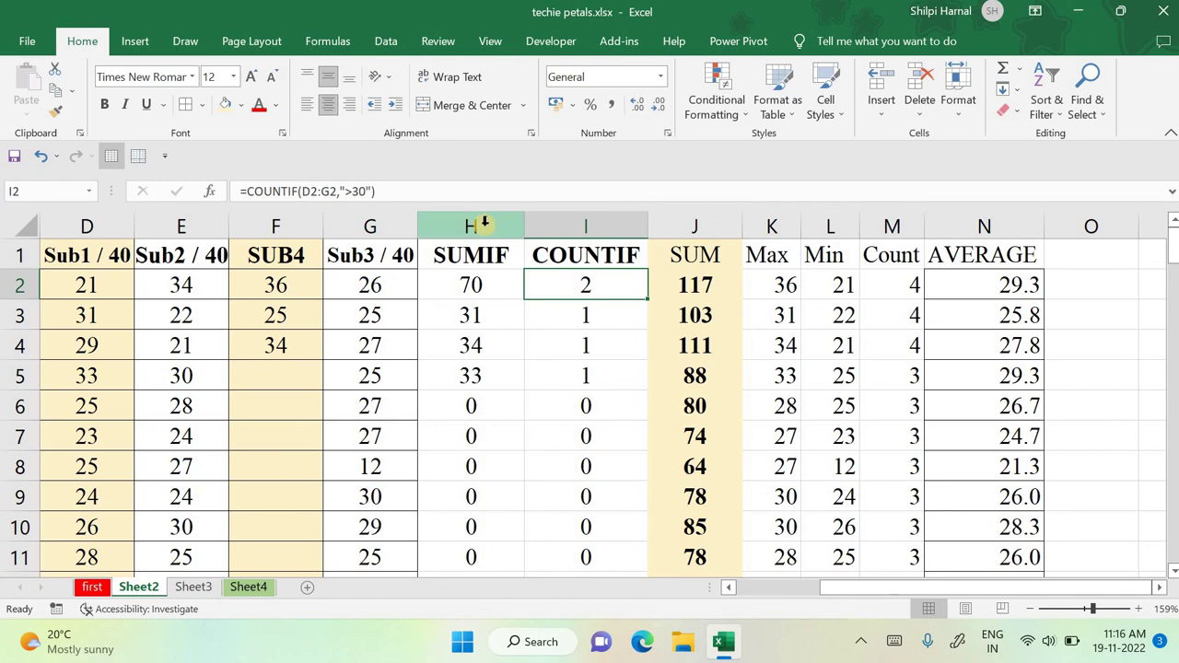
Step: Insert a blank column H in front of the SUMIF column
left_click_drag(483, 224, 990, 197)
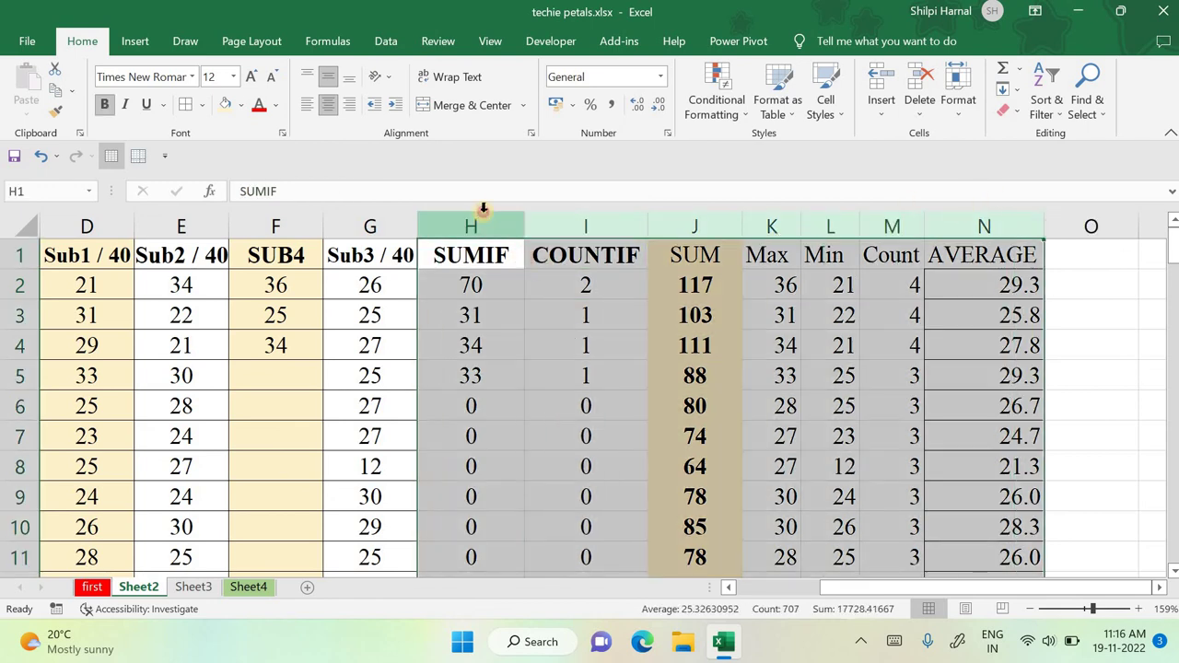
left_click(484, 212)
right_click(481, 298)
key("Escape")
key("ctrl+shift+plus")
Step: Hide the calculation columns from SUMIF to AVERAGE, and widen the blank column H
left_click_drag(600, 229, 953, 350)
right_click(976, 466)
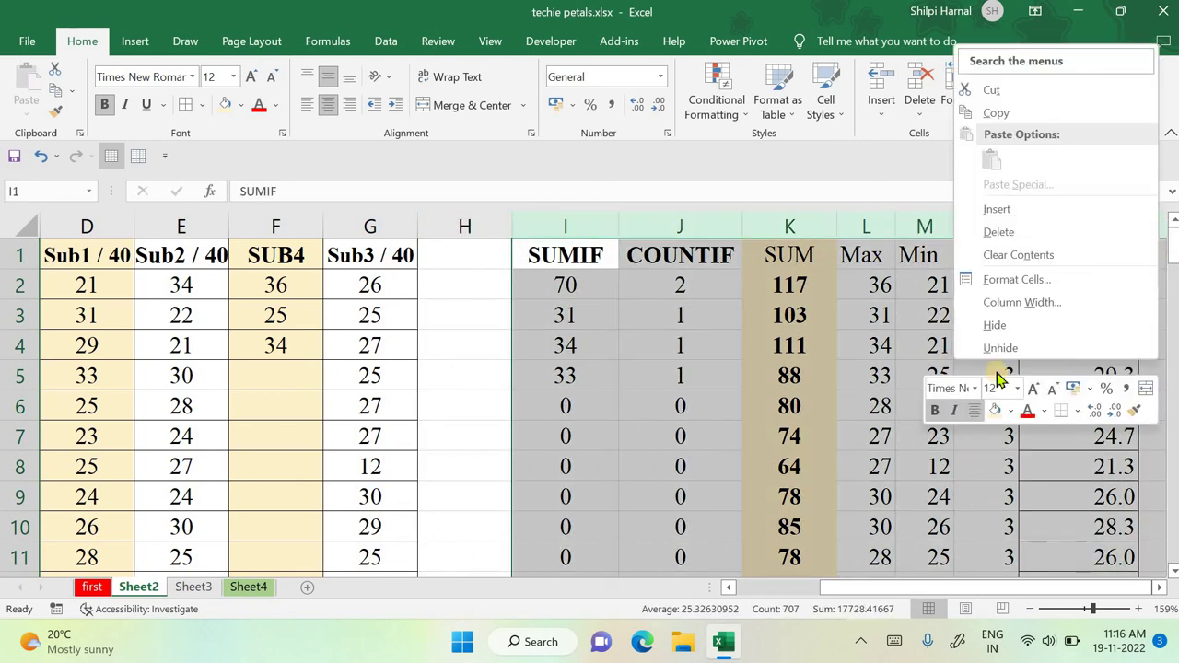
left_click(996, 326)
left_click_drag(513, 226, 527, 229)
left_click_drag(824, 595, 769, 595)
left_click(875, 261)
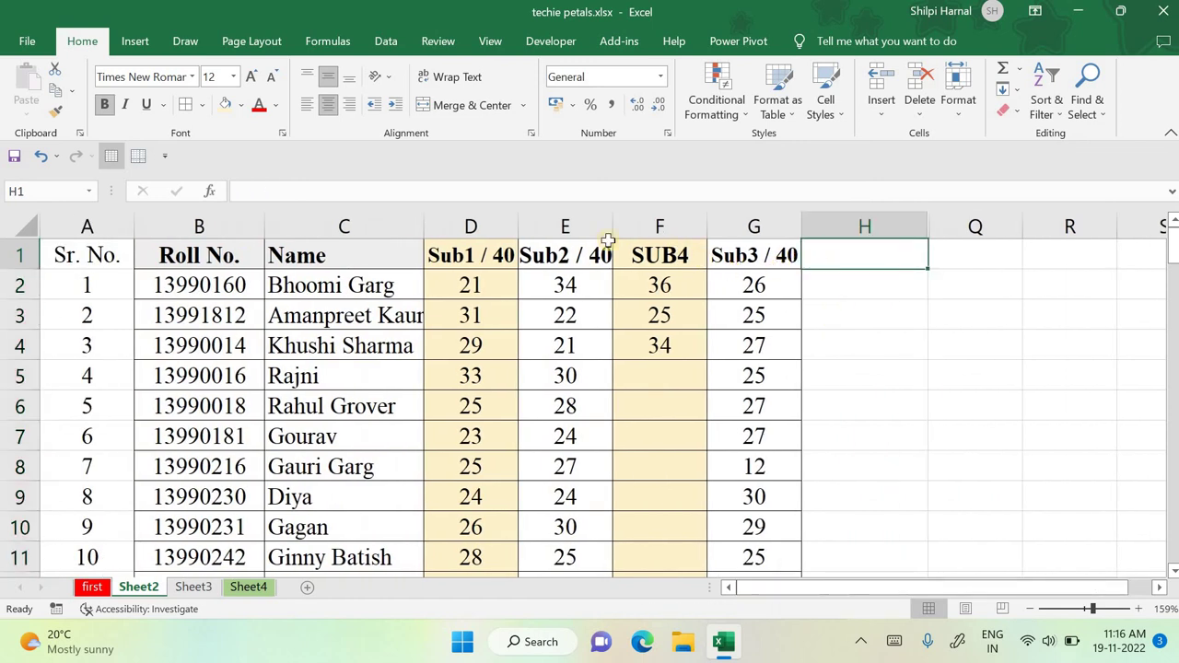
Step: Delete the SUB4 column from the marks table
left_click(645, 221)
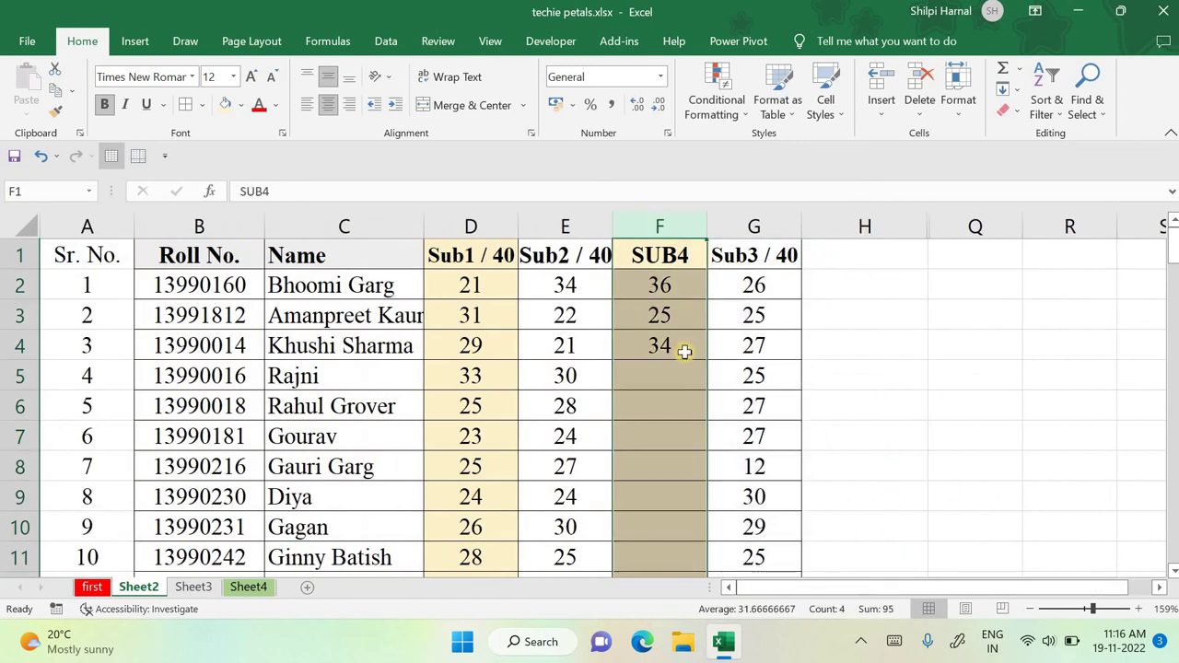
right_click(687, 345)
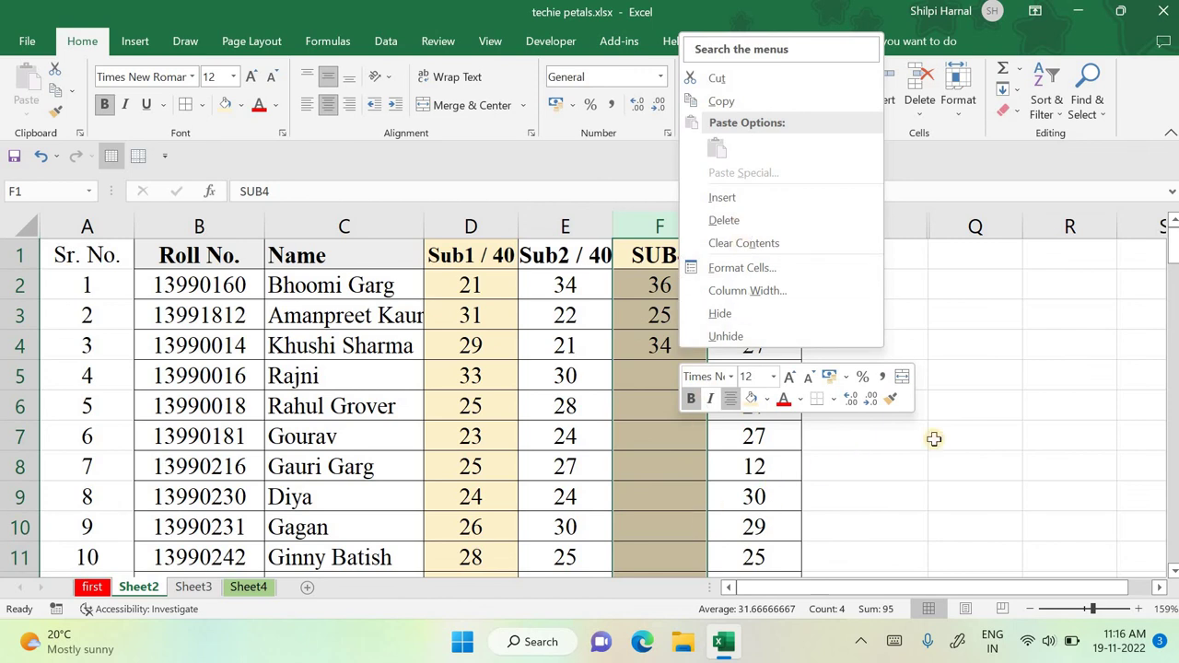
key("Escape")
right_click(655, 383)
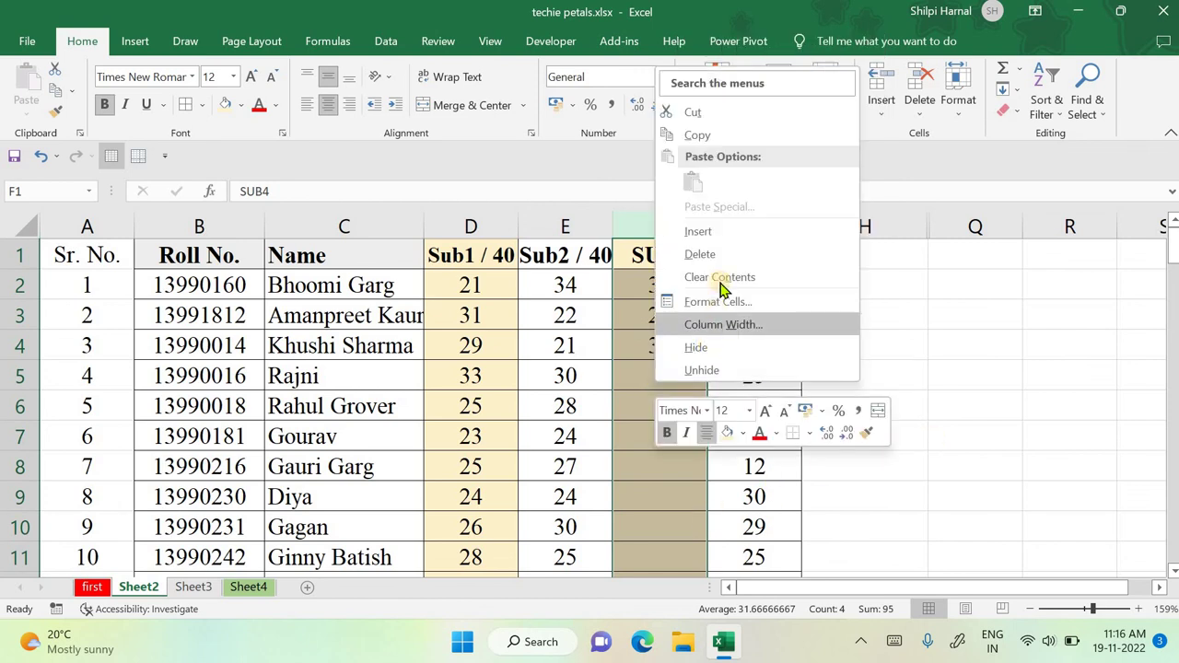
left_click(702, 255)
left_click(869, 345)
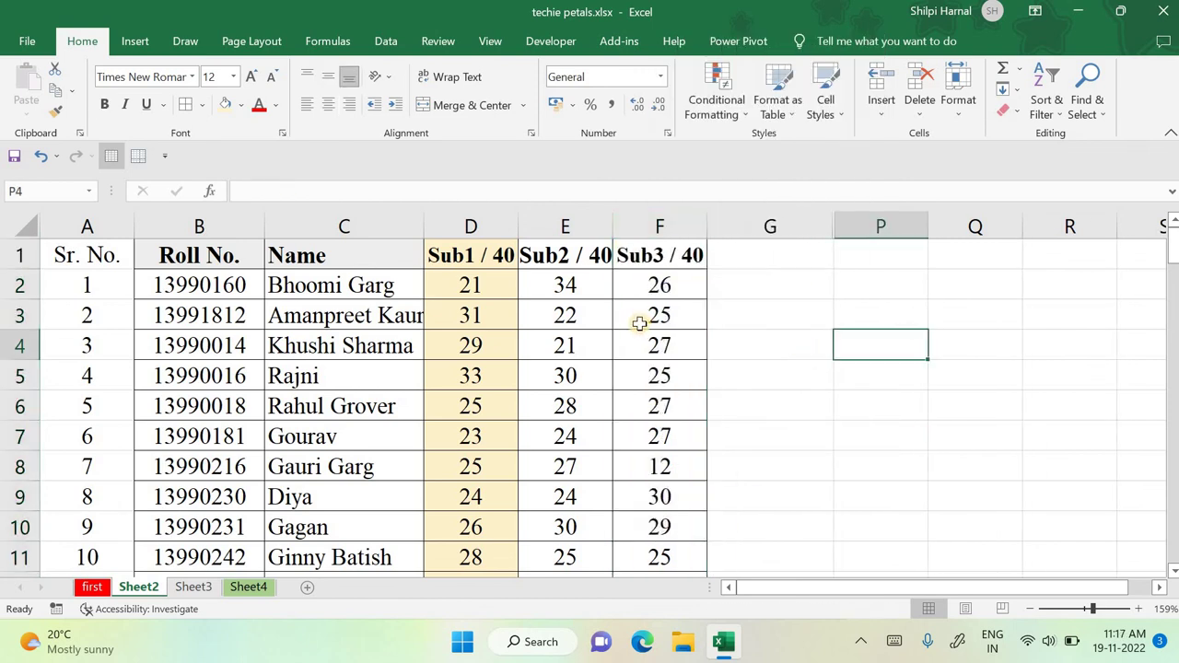
Step: Enter the heading "BEST 2" in cell G1, beside the Sub3 column
left_click_drag(487, 226, 696, 250)
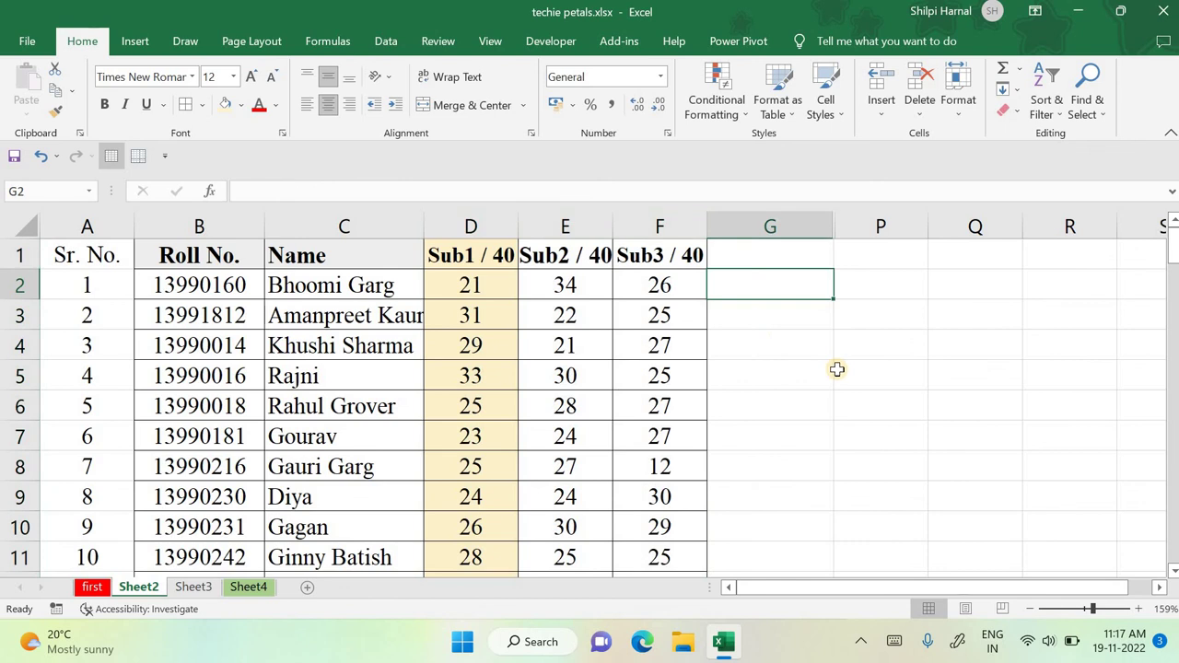
key("Up")
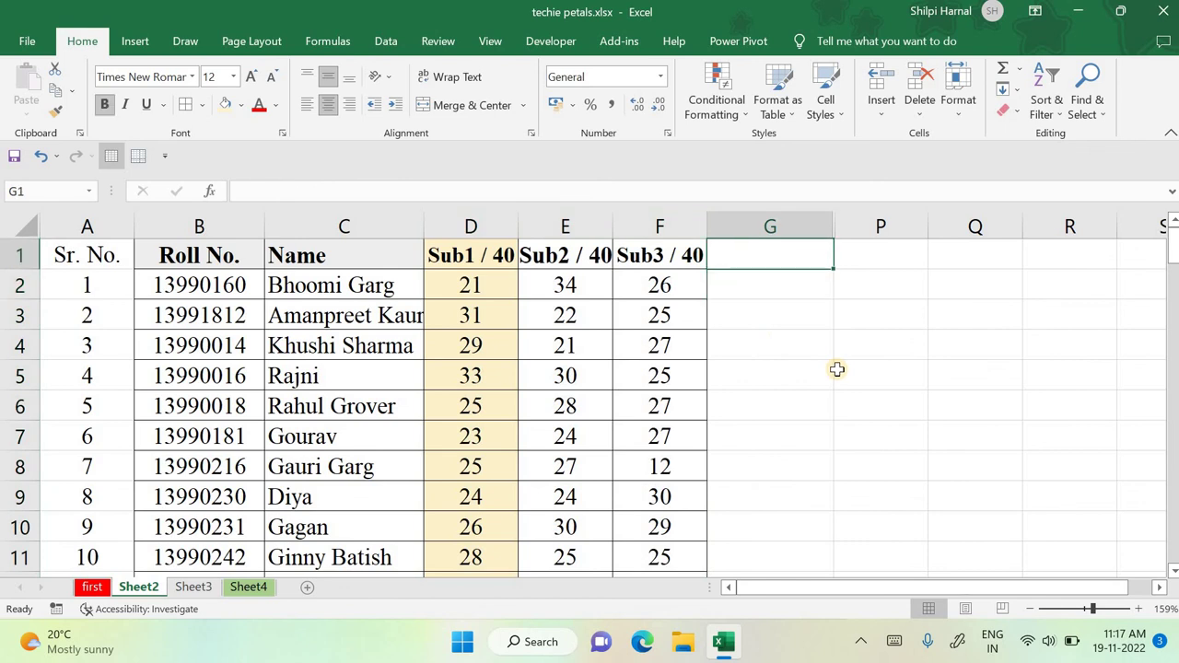
type("BESTR")
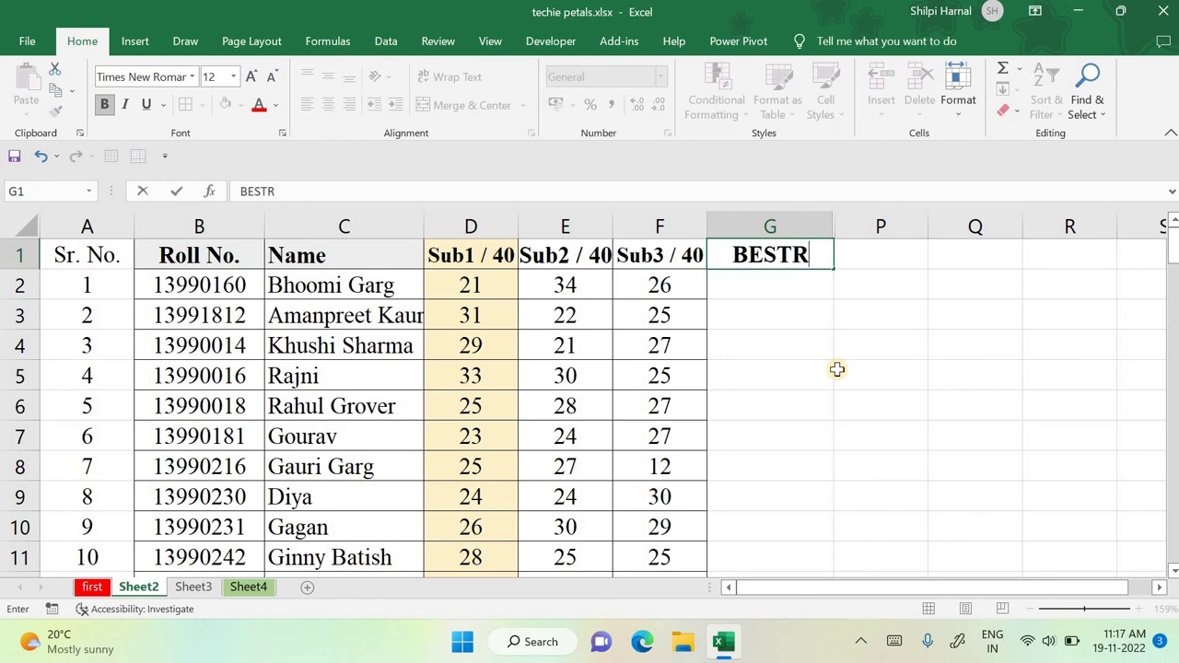
key("BackSpace")
type("2")
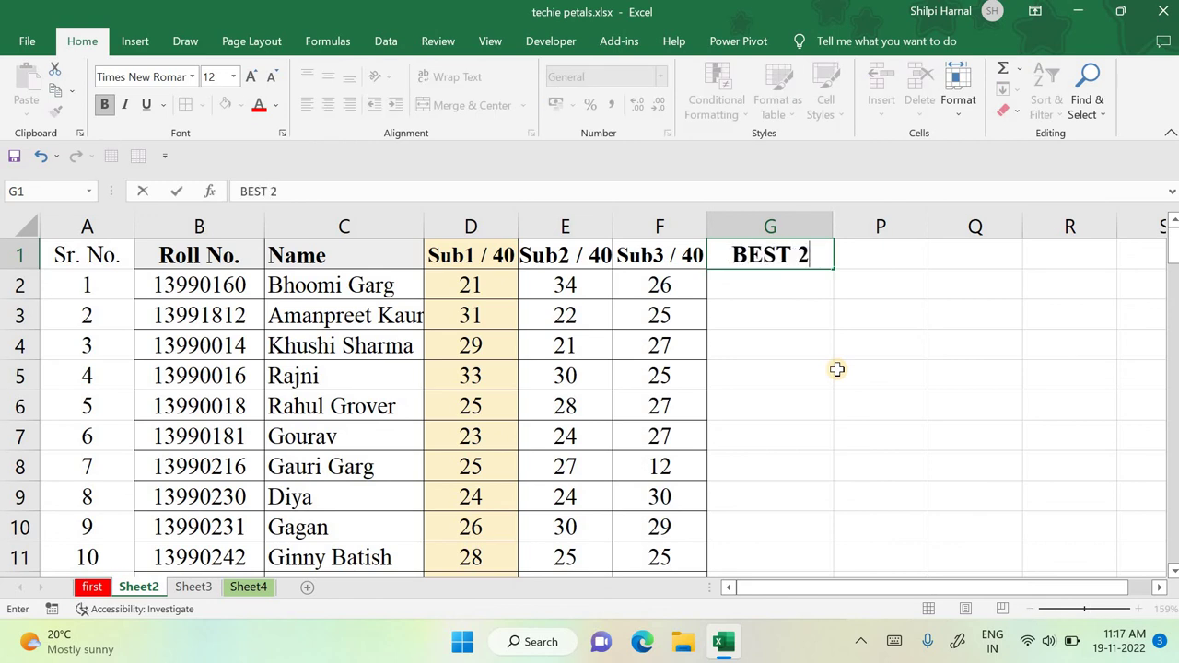
key("Return")
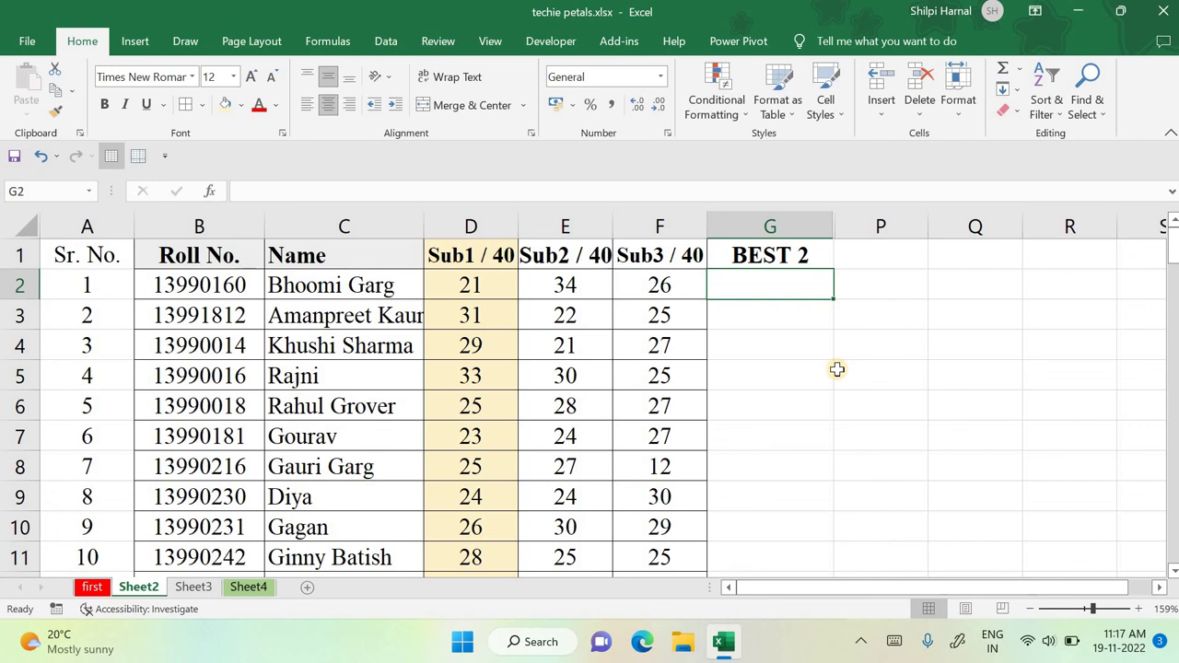
Step: Enter the formula =SUM(D2:F2) in G2 to total the first student's three subject marks
type("=")
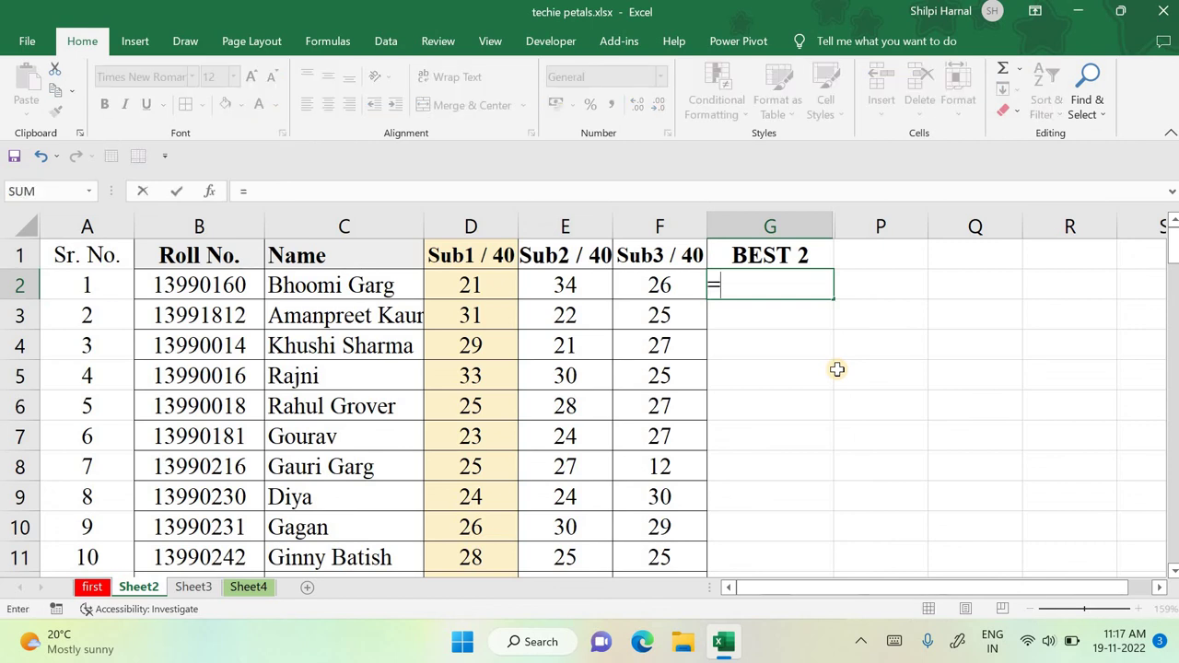
type("SUM(")
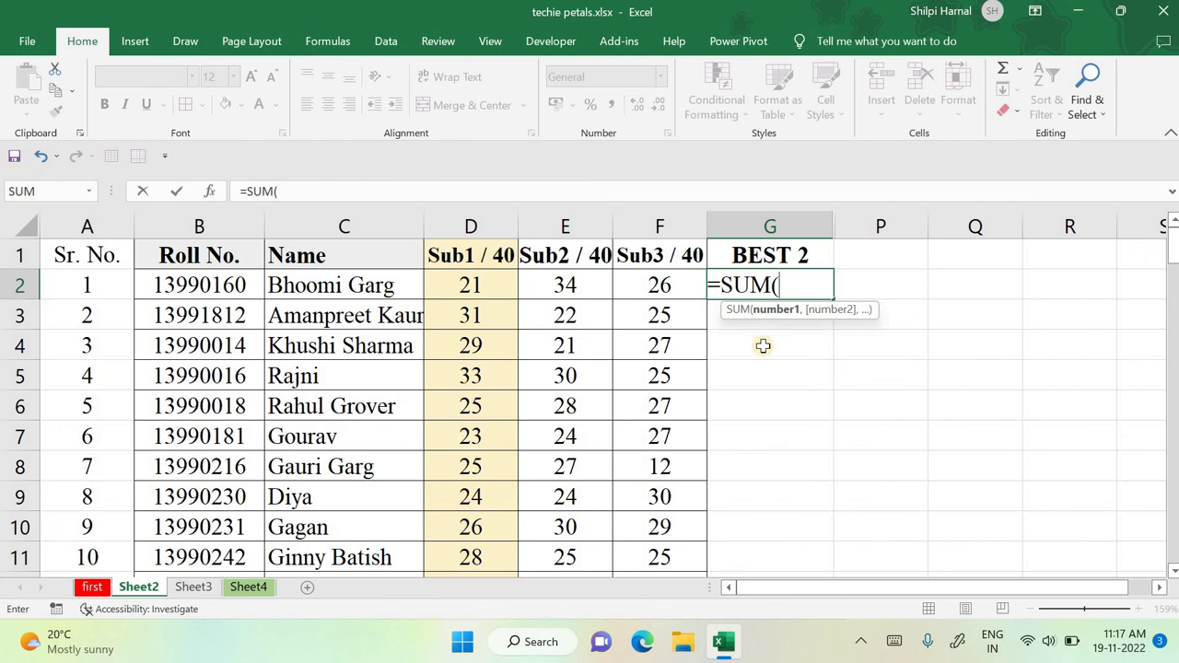
left_click_drag(482, 285, 642, 286)
type(")")
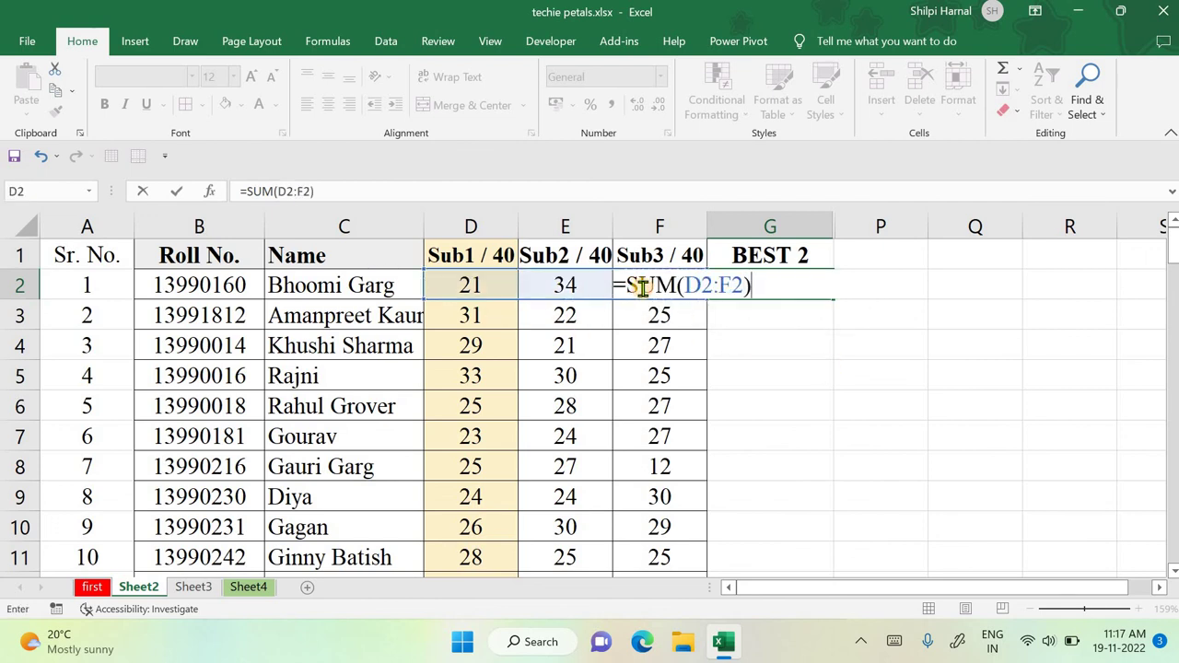
key("Return")
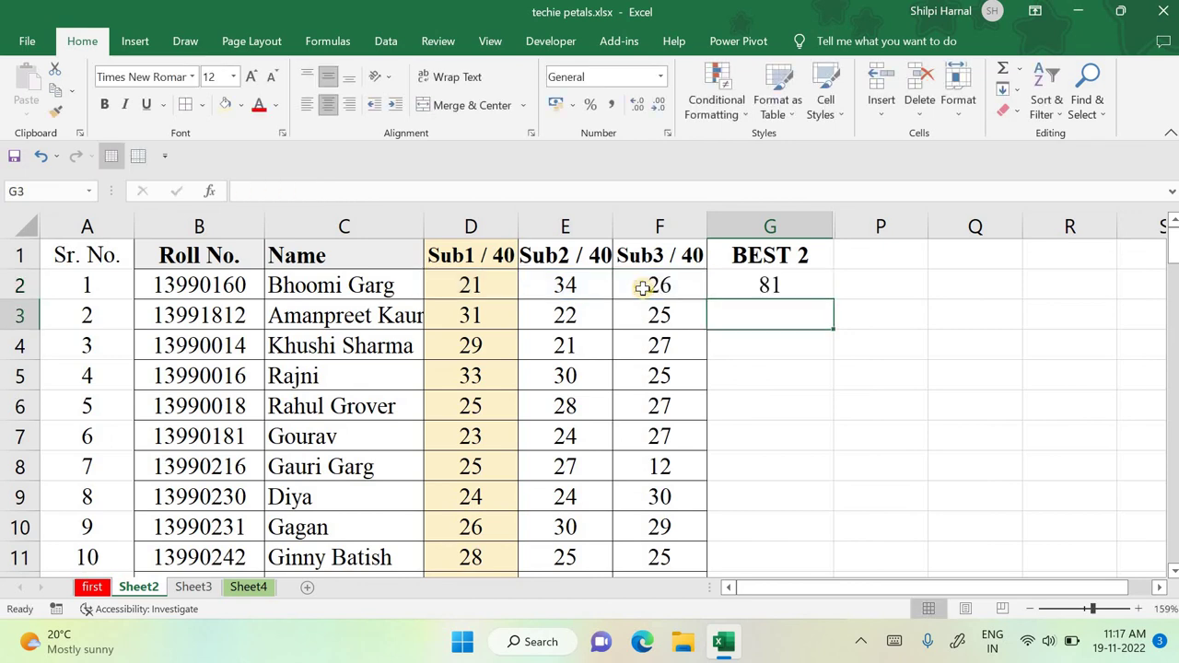
Step: Extend the G2 formula to =SUM(D2:F2)-MIN(D2:F2) so the lowest mark is subtracted
left_click(472, 285)
left_click_drag(704, 274, 703, 275)
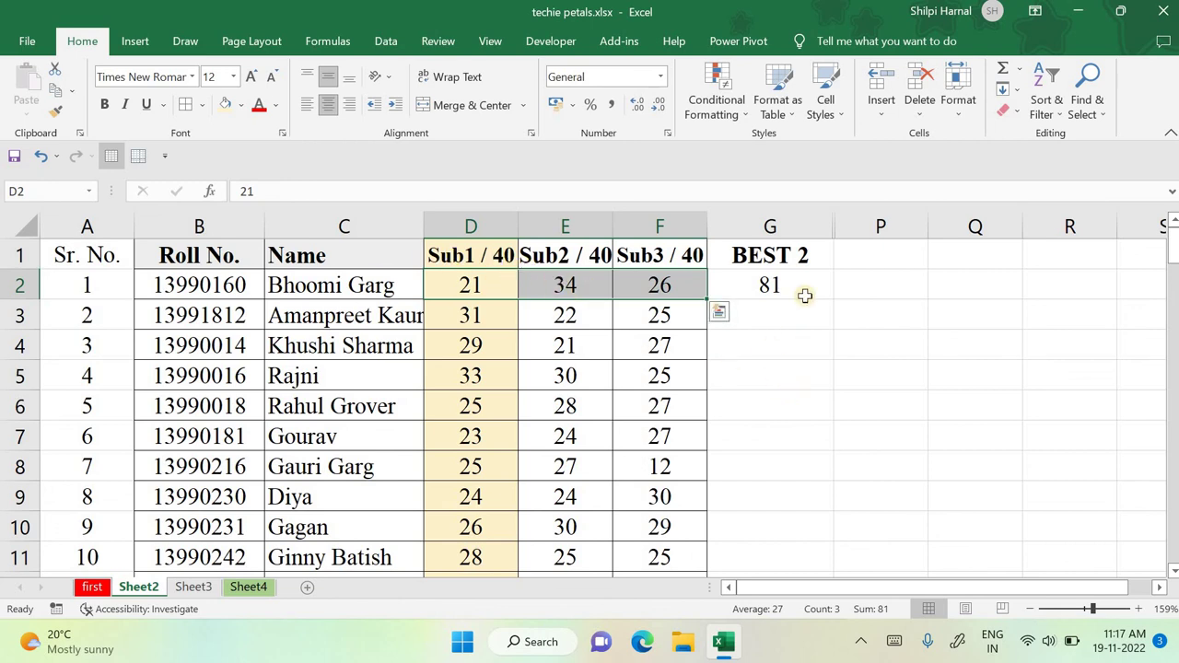
double_click(803, 286)
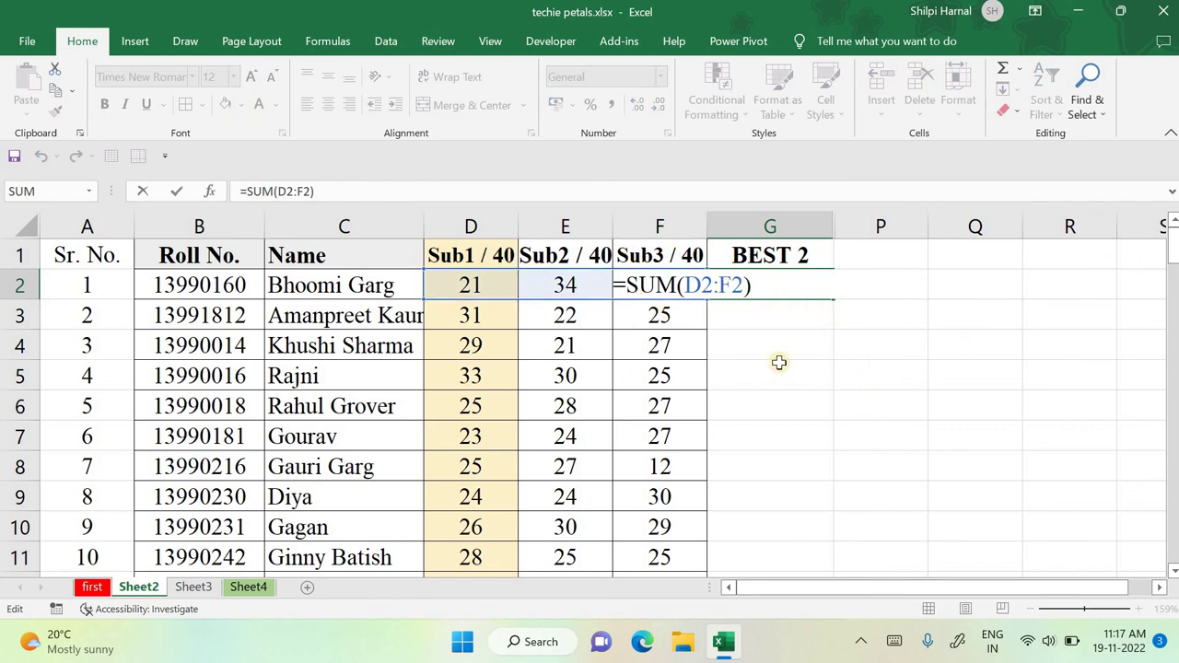
type("-MIN(")
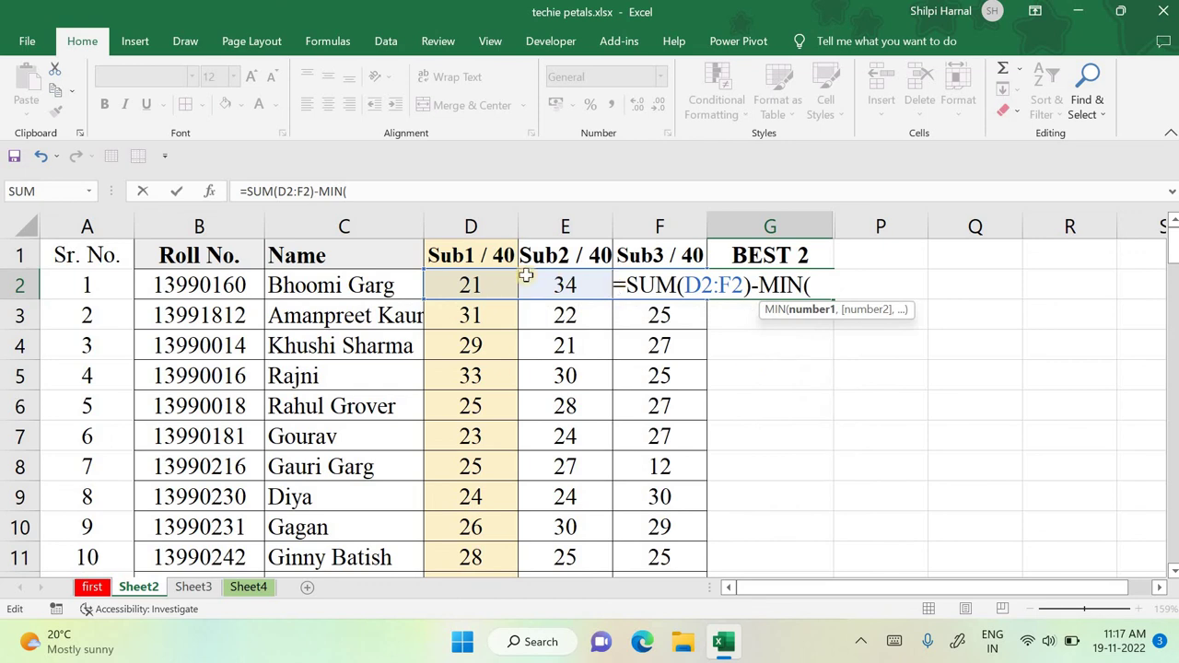
left_click_drag(469, 280, 659, 291)
type(")")
key("Return")
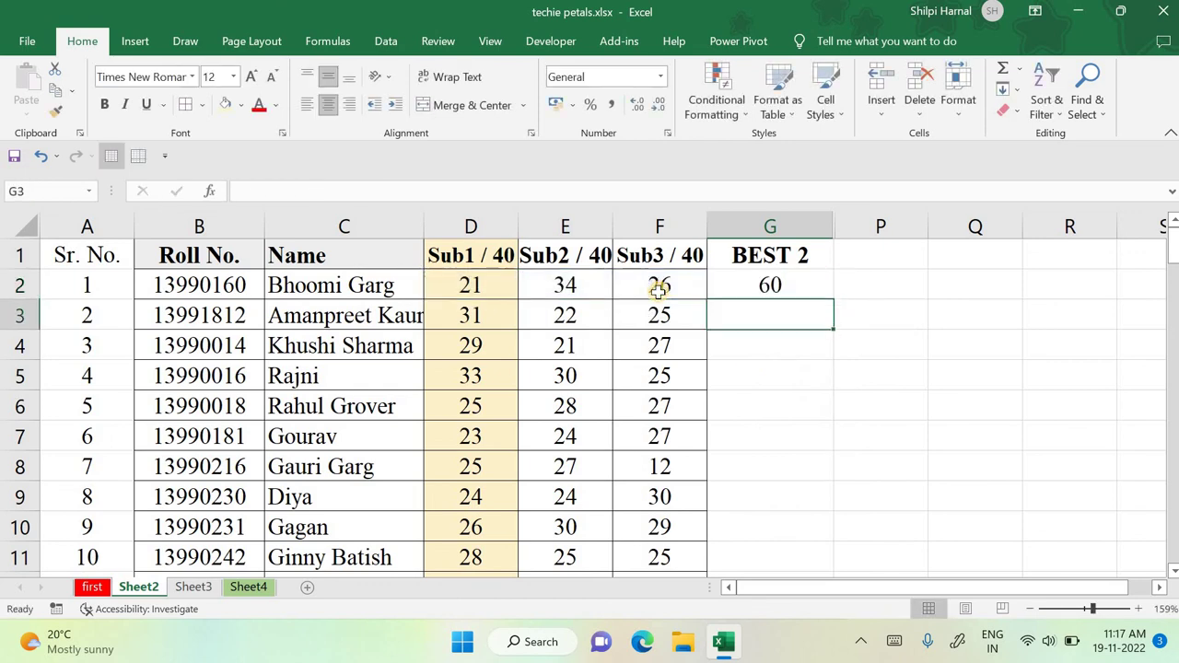
Step: Check the BEST 2 formula in G2 against the first student's marks in D2:F2
left_click(757, 284)
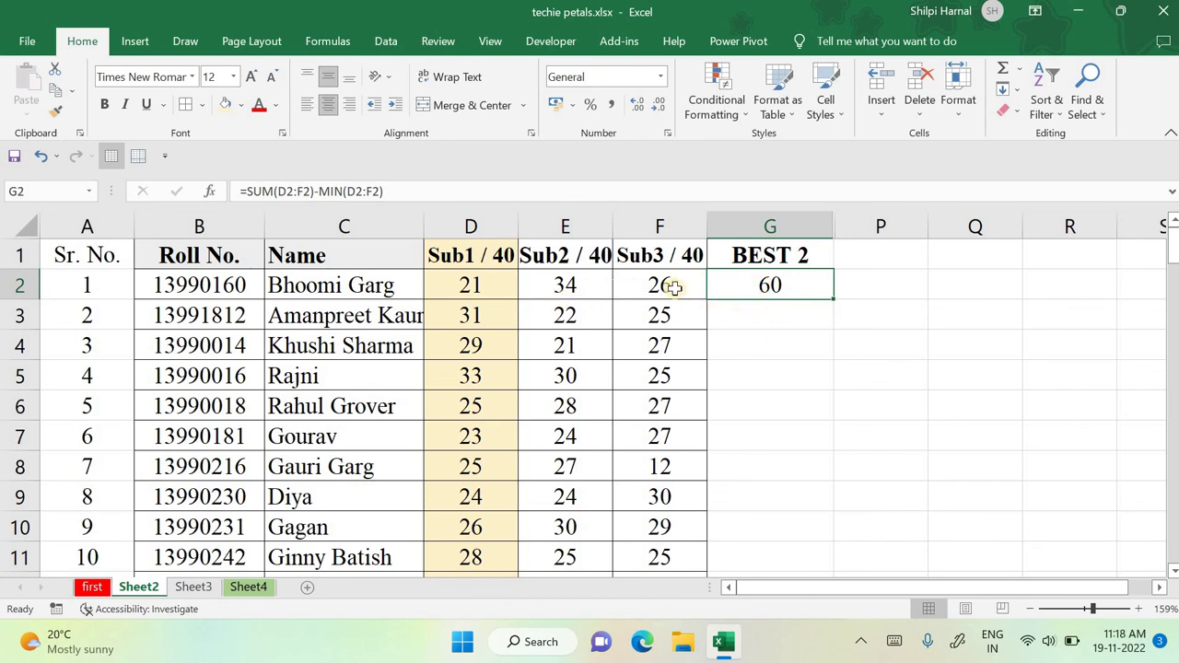
left_click(782, 348)
left_click_drag(573, 289, 661, 284)
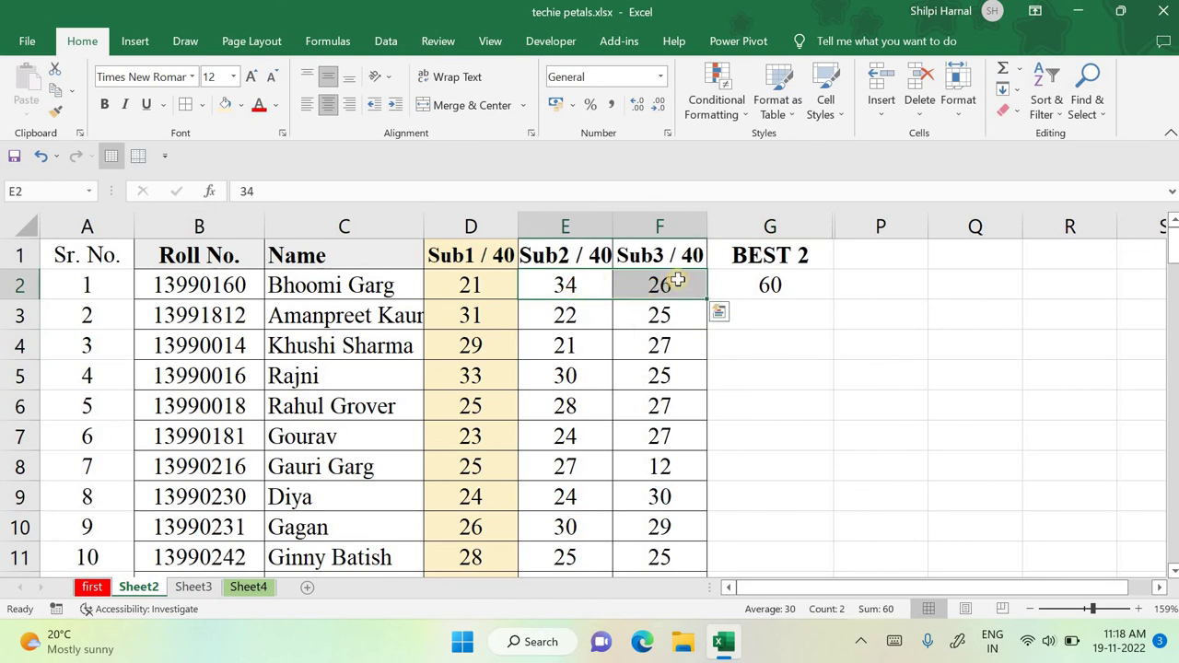
left_click(784, 285)
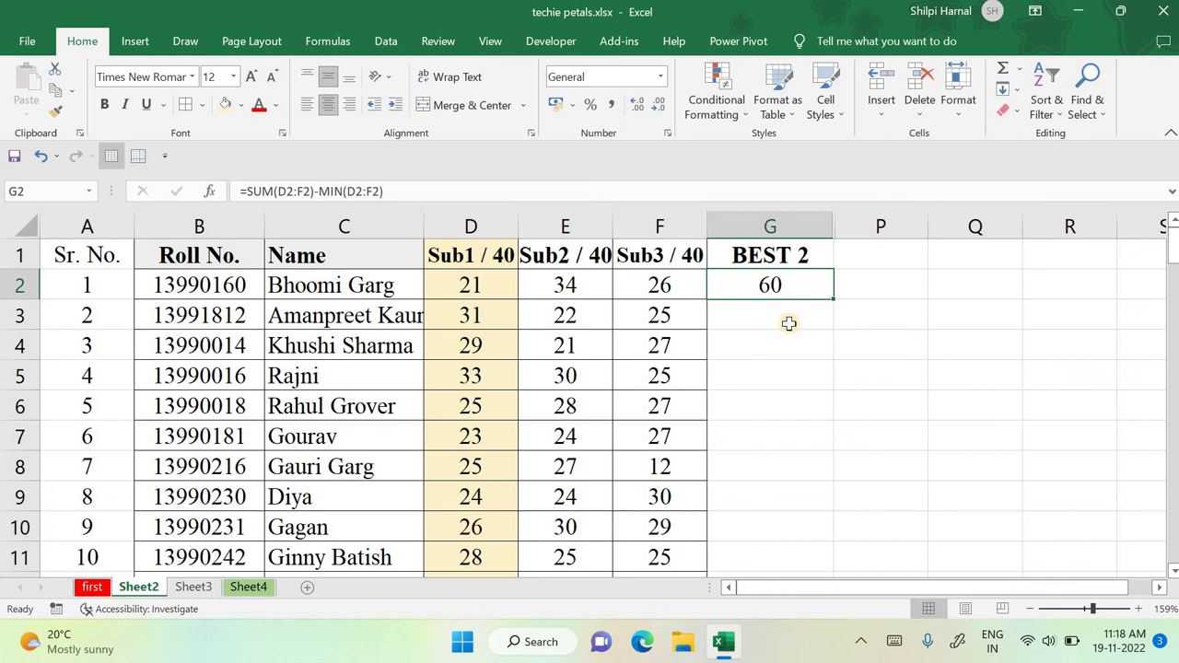
left_click(496, 285)
left_click(647, 276, "shift")
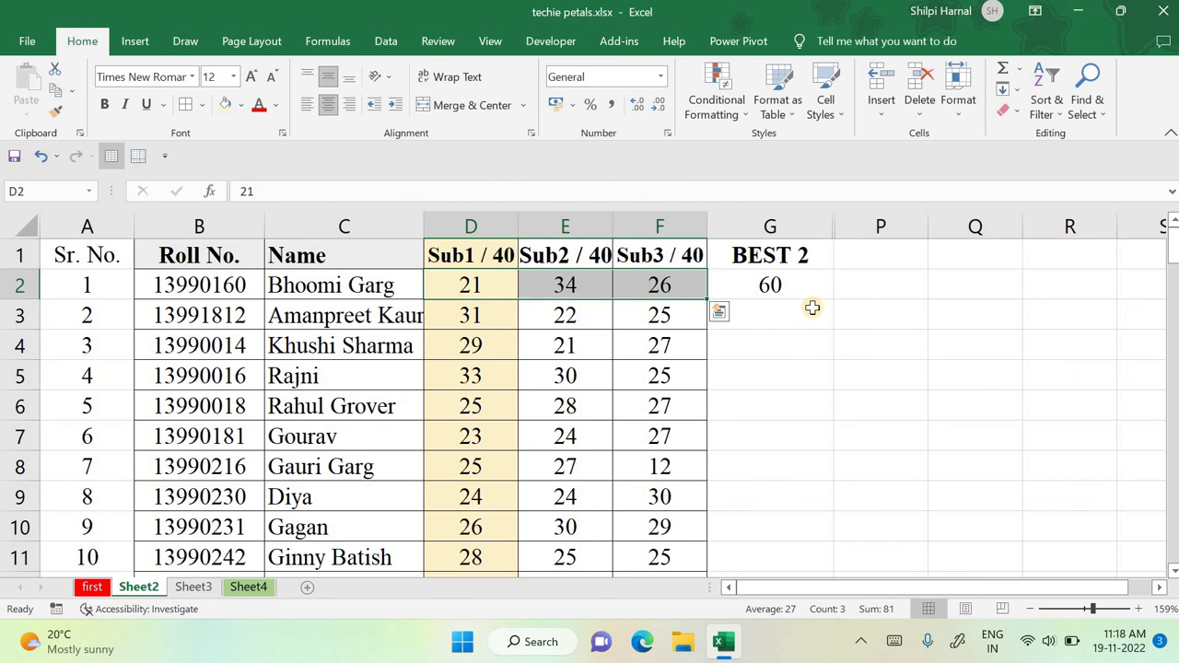
Step: Fill the G2 formula down the BEST 2 column for all students and look through the filled rows
left_click(798, 282)
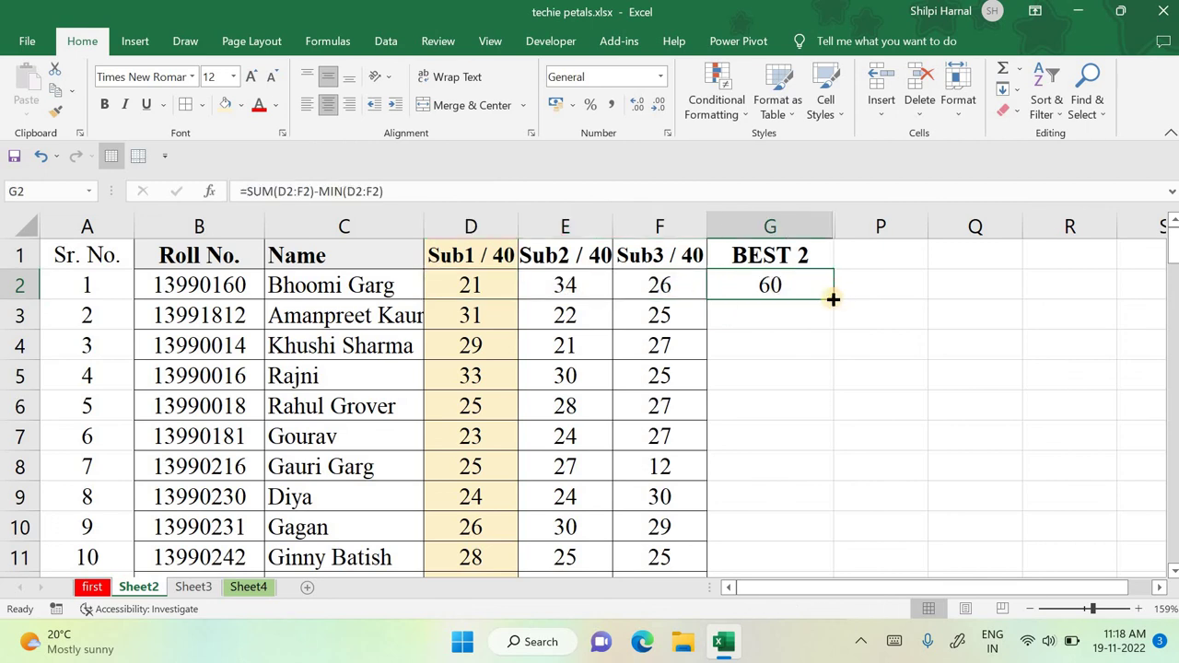
double_click(833, 299)
scroll(824, 371, "down", 20)
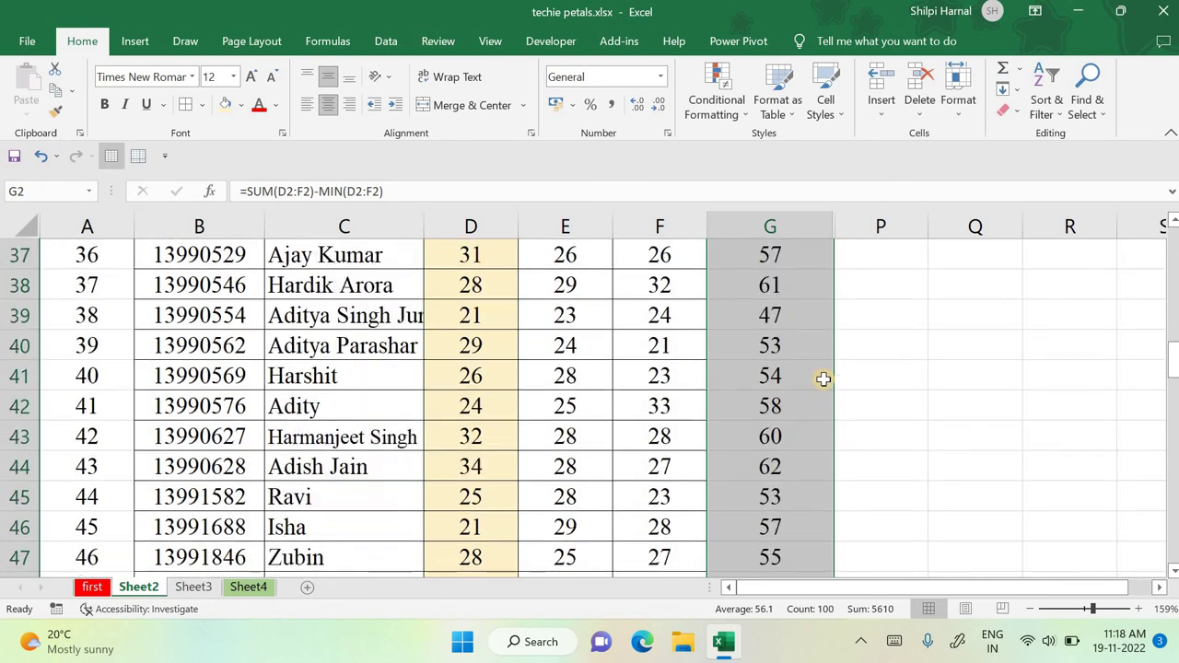
scroll(822, 380, "down", 7)
scroll(822, 381, "down", 8)
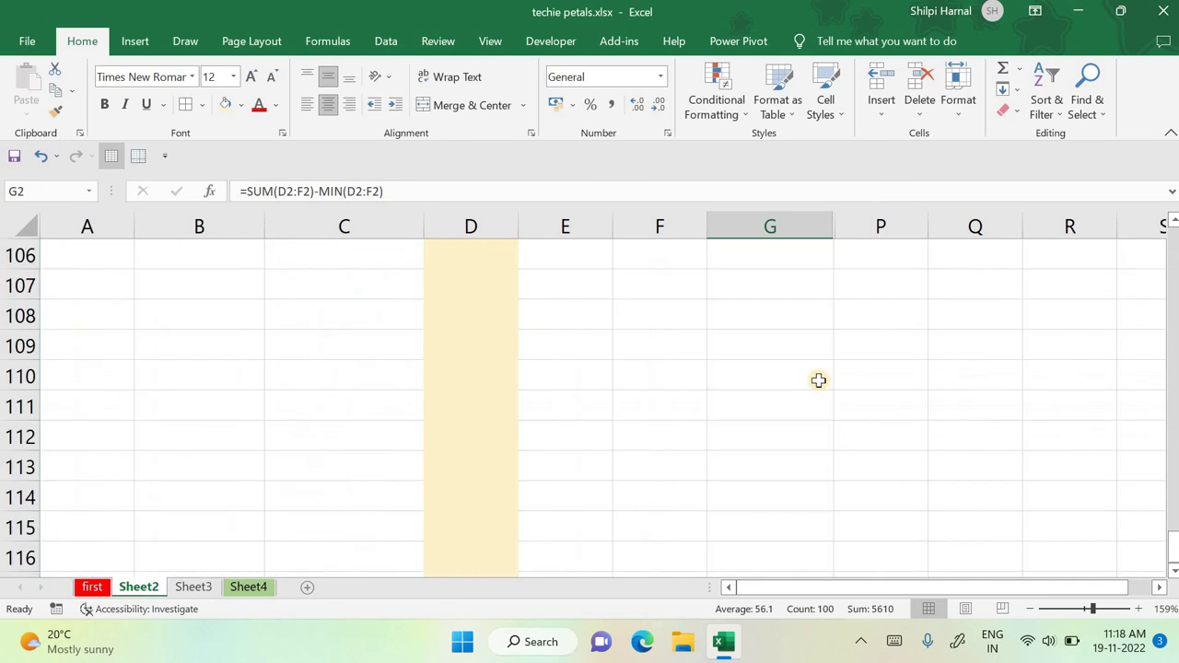
scroll(820, 380, "up", 20)
scroll(819, 381, "up", 4)
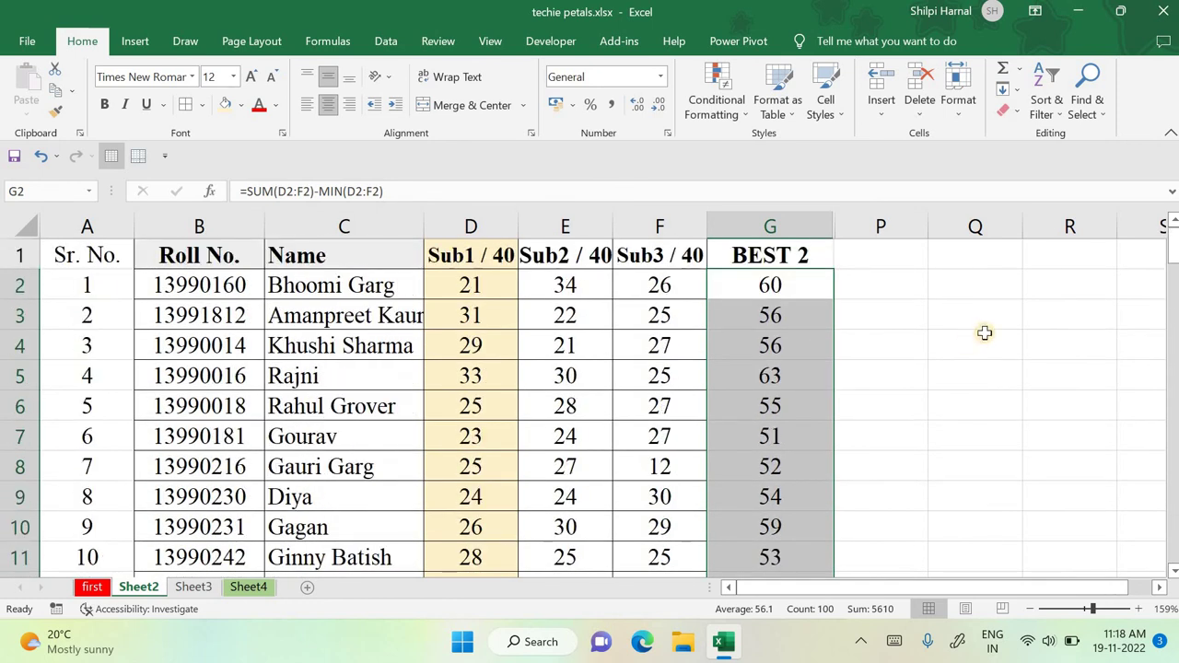
left_click(985, 333)
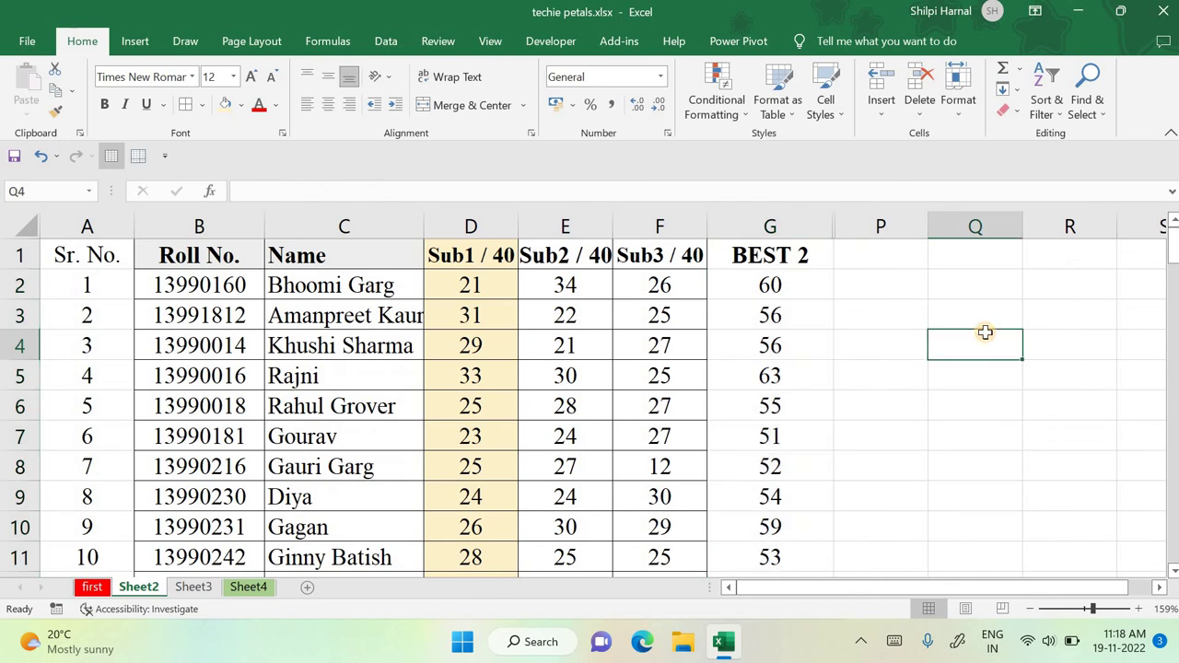